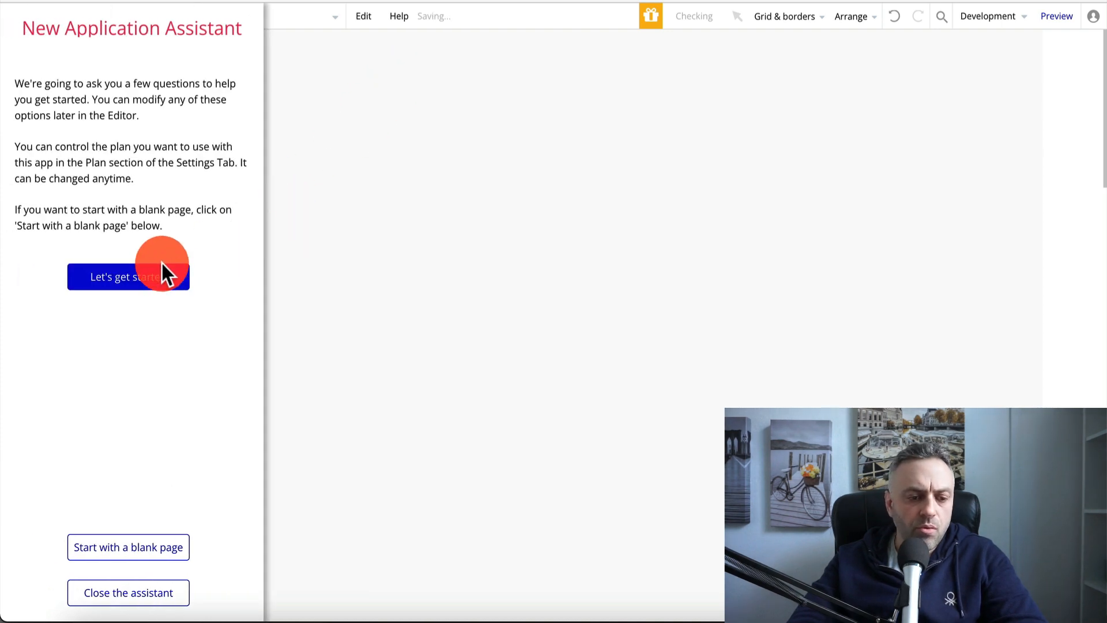
Start the app from a blank page, close the setup assistant and return to the Bubble editor
left_click(137, 546)
left_click(128, 594)
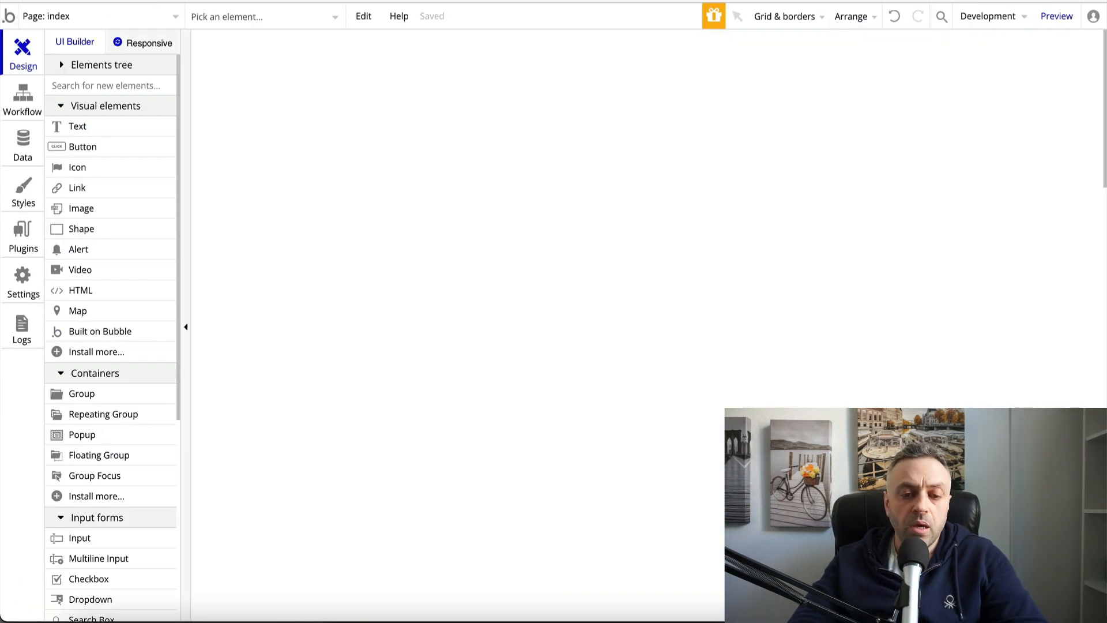
left_click(473, 182)
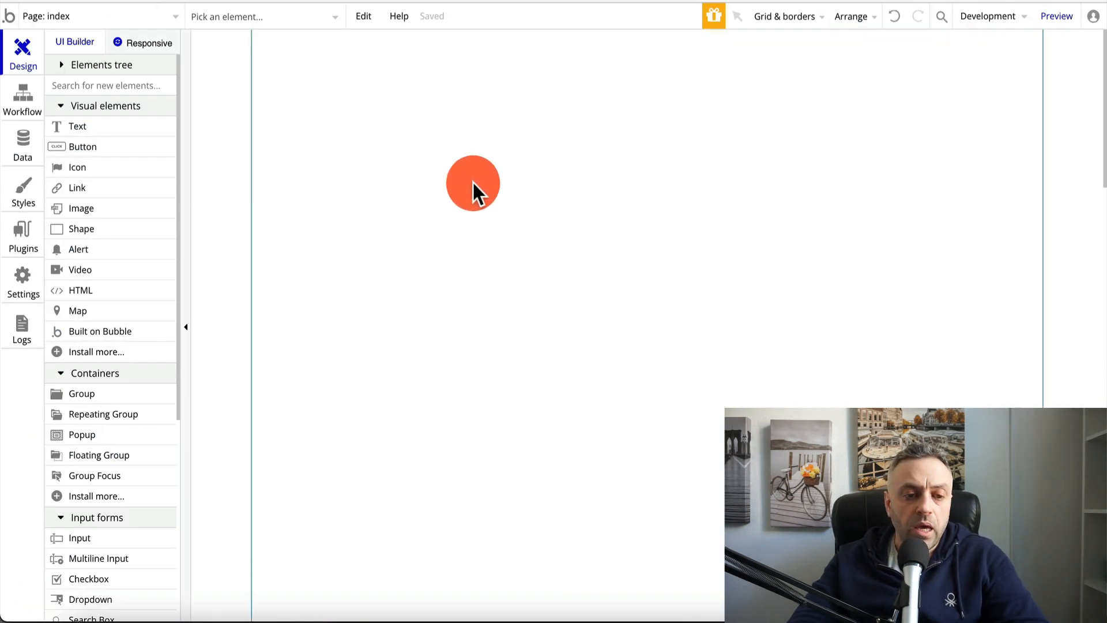
Place the reusable Header at the top of the index page
scroll(119, 395, "down", 5)
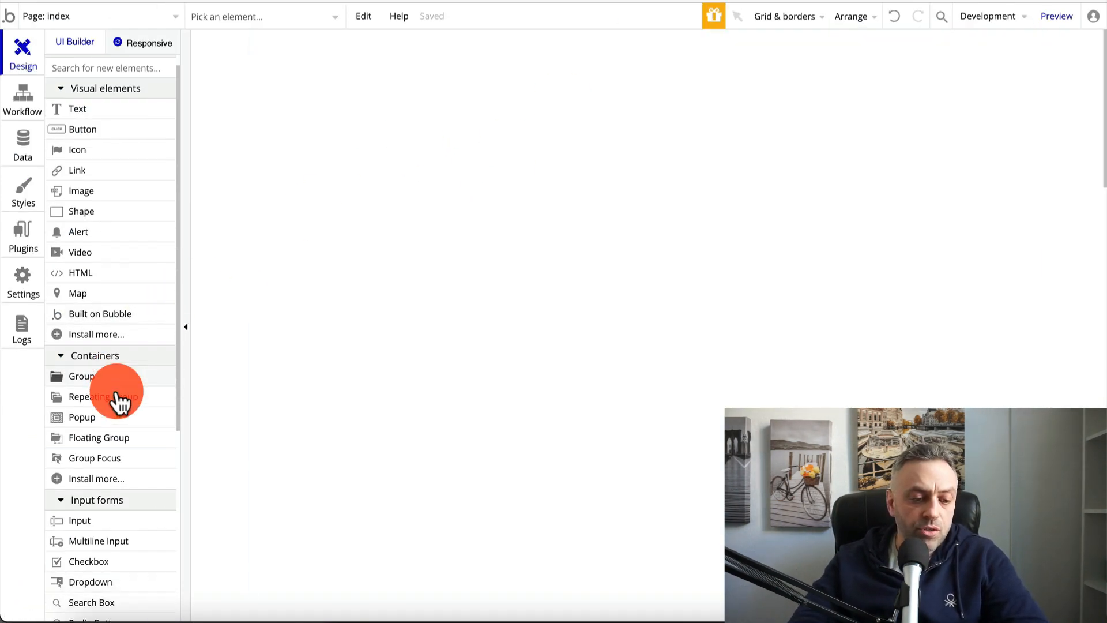
scroll(117, 394, "down", 2)
left_click(106, 442)
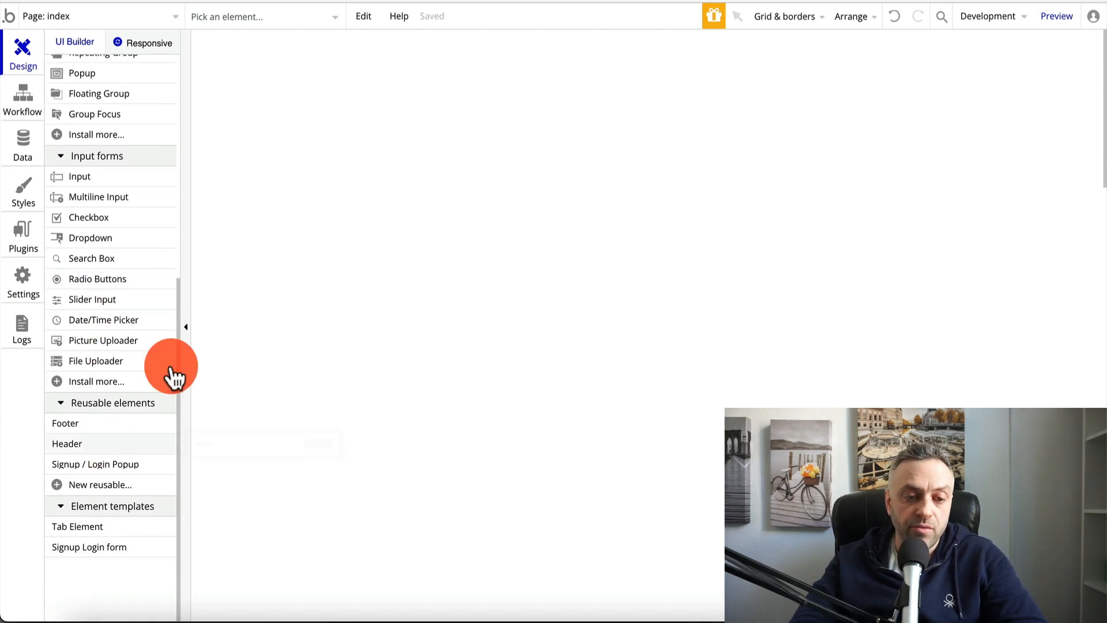
left_click(432, 84)
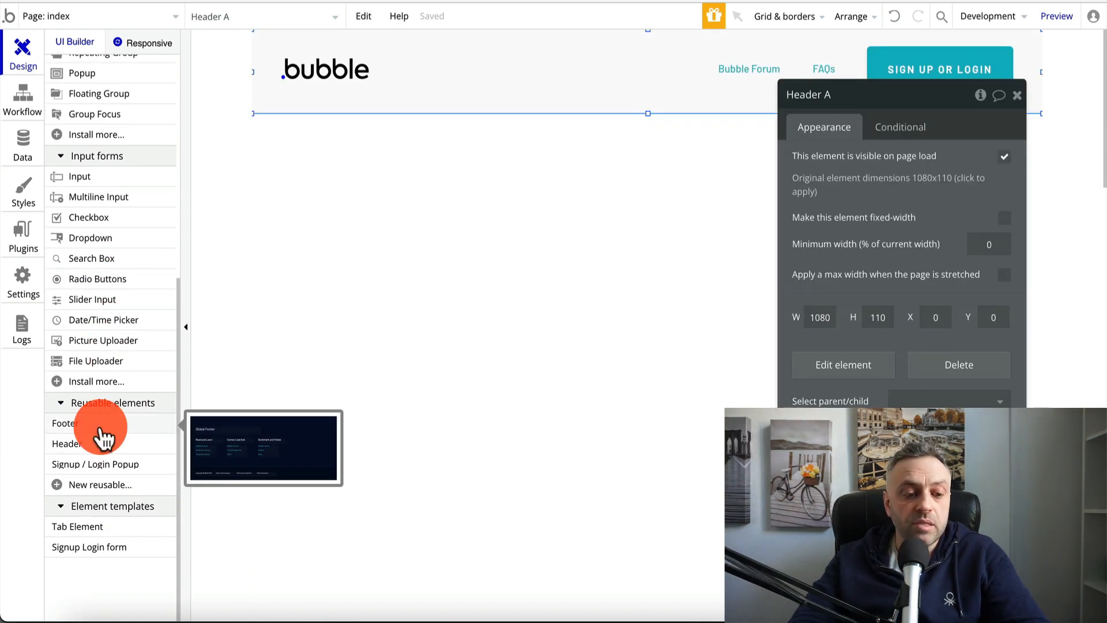
Add the reusable Footer, align it to the left edge and move it lower to Y 967
left_click_drag(100, 427, 298, 566)
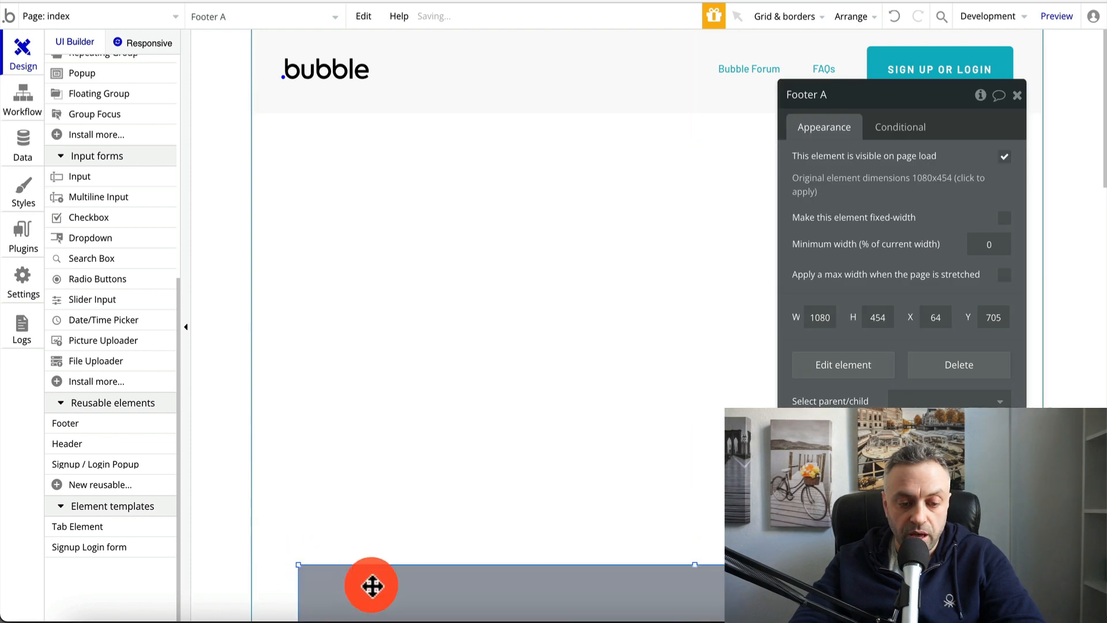
mouse_move(368, 585)
left_mouse_down()
mouse_move(341, 584)
mouse_move(349, 593)
left_mouse_up()
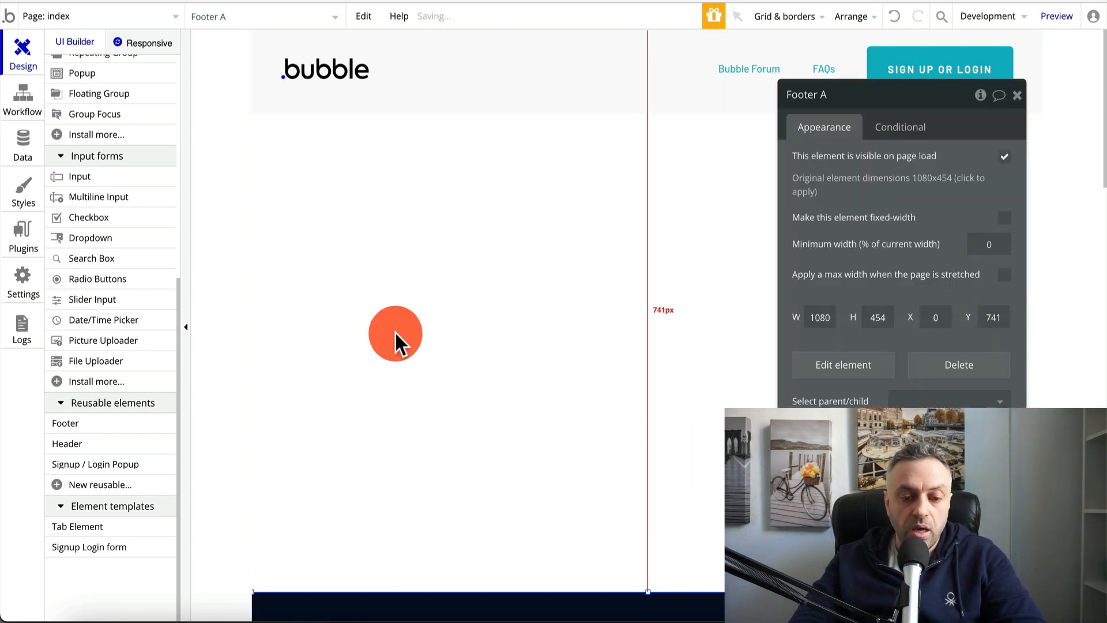
scroll(394, 331, "down", 3)
scroll(395, 335, "up", 5)
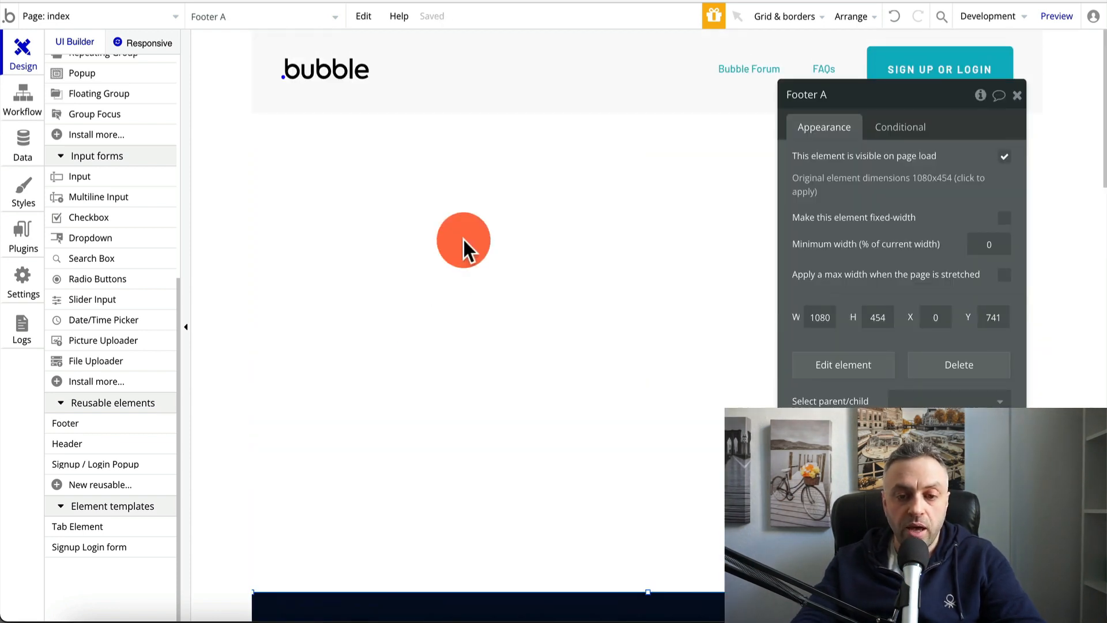
scroll(463, 240, "down", 5)
left_click_drag(464, 236, 487, 427)
scroll(487, 248, "up", 5)
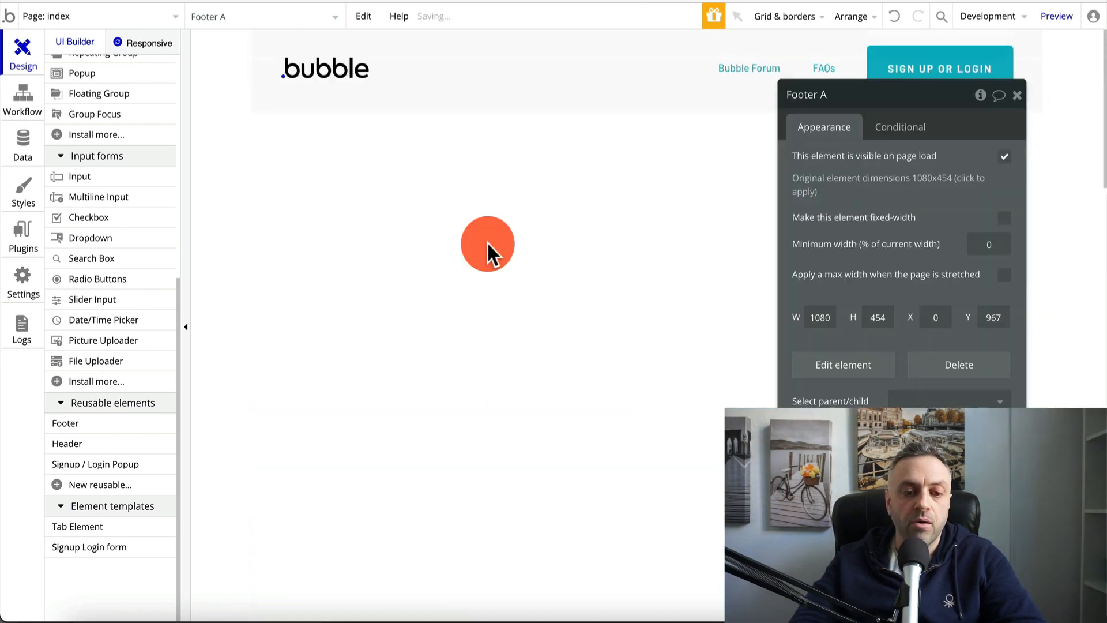
left_click(772, 239)
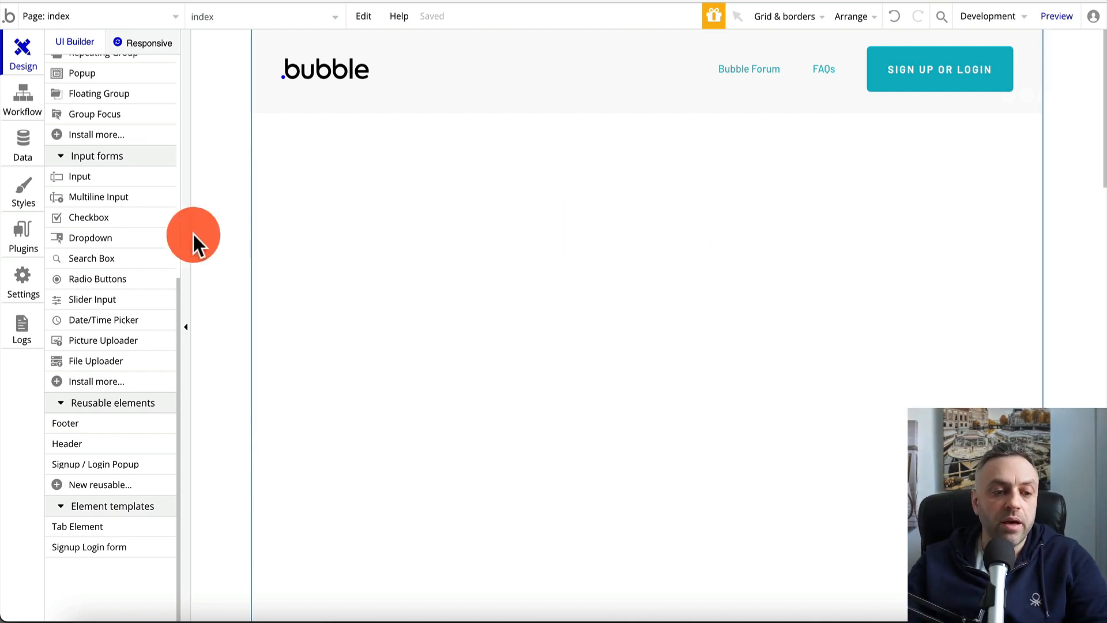
scroll(119, 225, "up", 1)
Add Group A below the header and enlarge it to about 971 wide
scroll(115, 230, "up", 4)
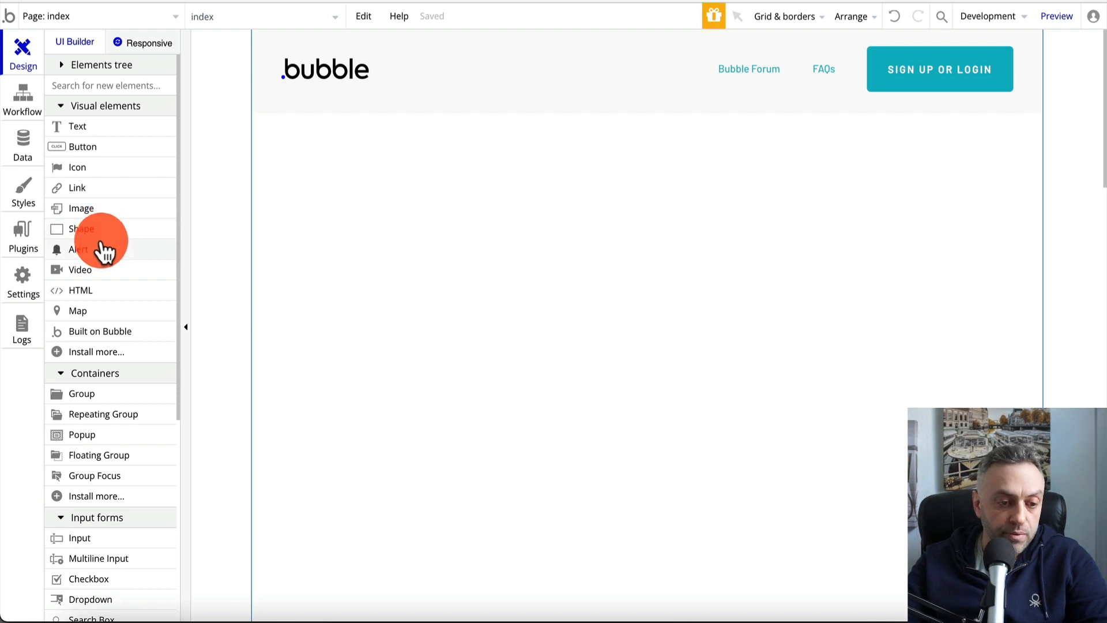
scroll(101, 248, "down", 1)
left_click(95, 310)
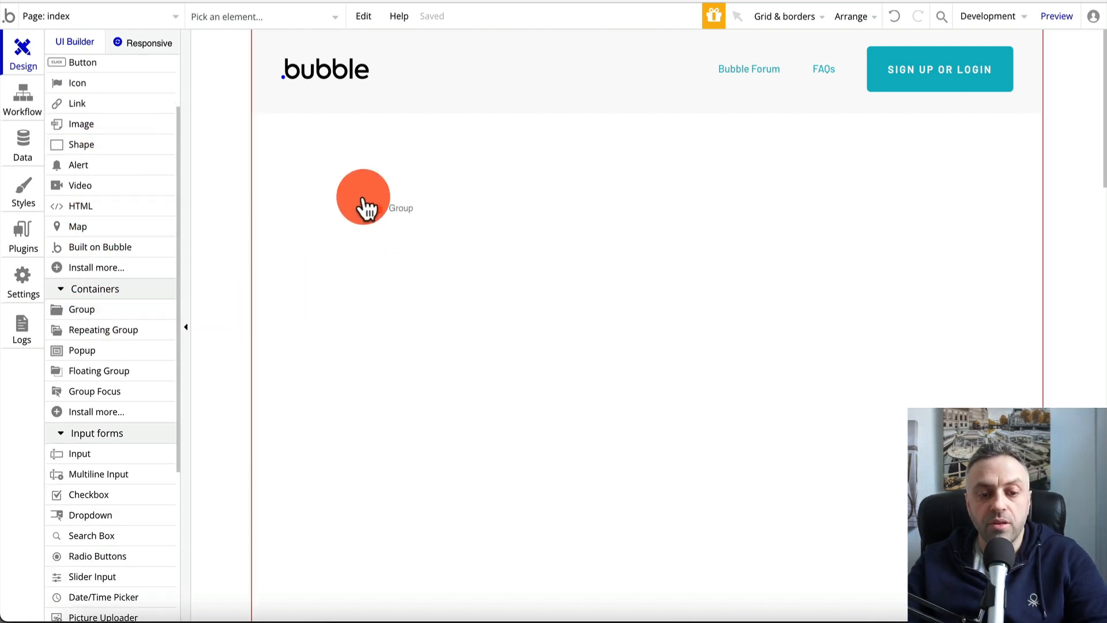
left_click(358, 194)
left_click_drag(356, 190, 290, 160)
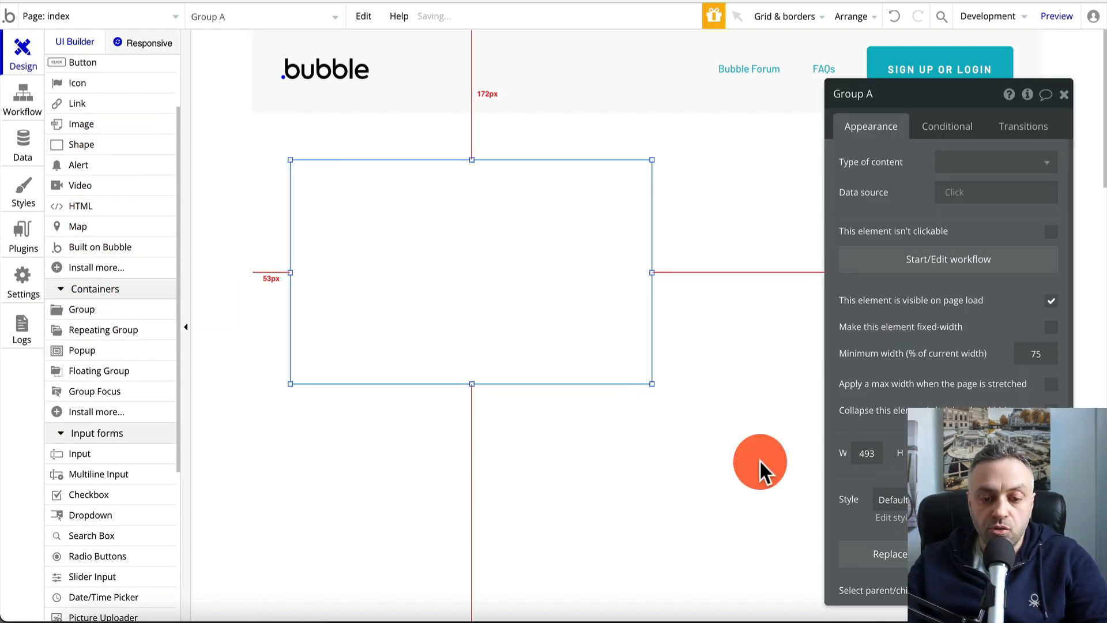
left_click_drag(653, 383, 1004, 570)
scroll(652, 486, "down", 1)
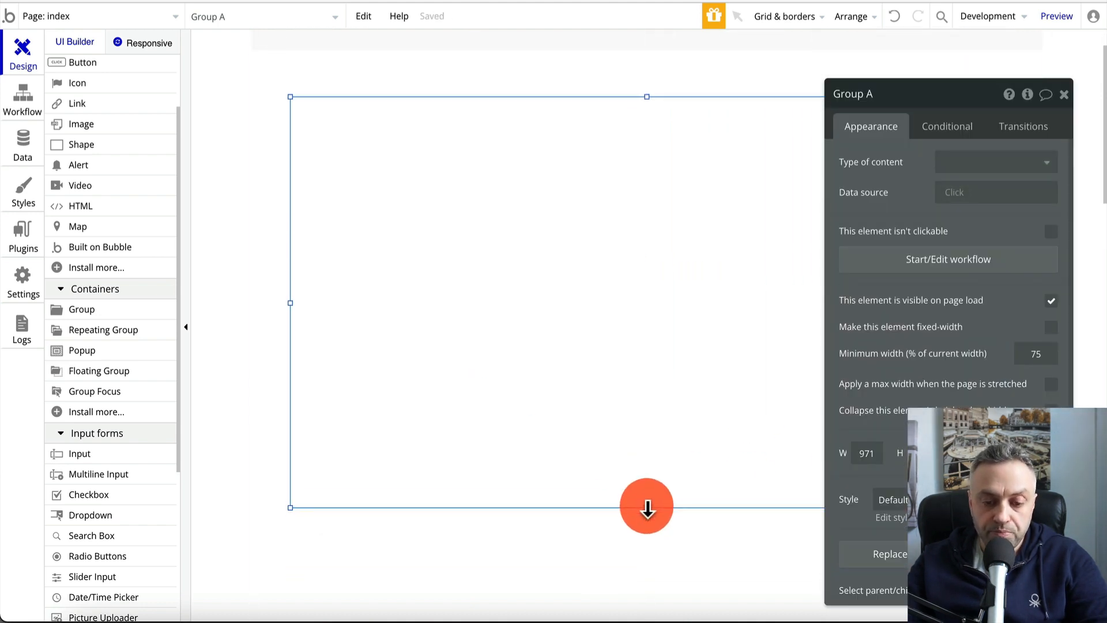
left_click_drag(647, 507, 647, 572)
left_click(271, 250)
scroll(264, 246, "up", 1)
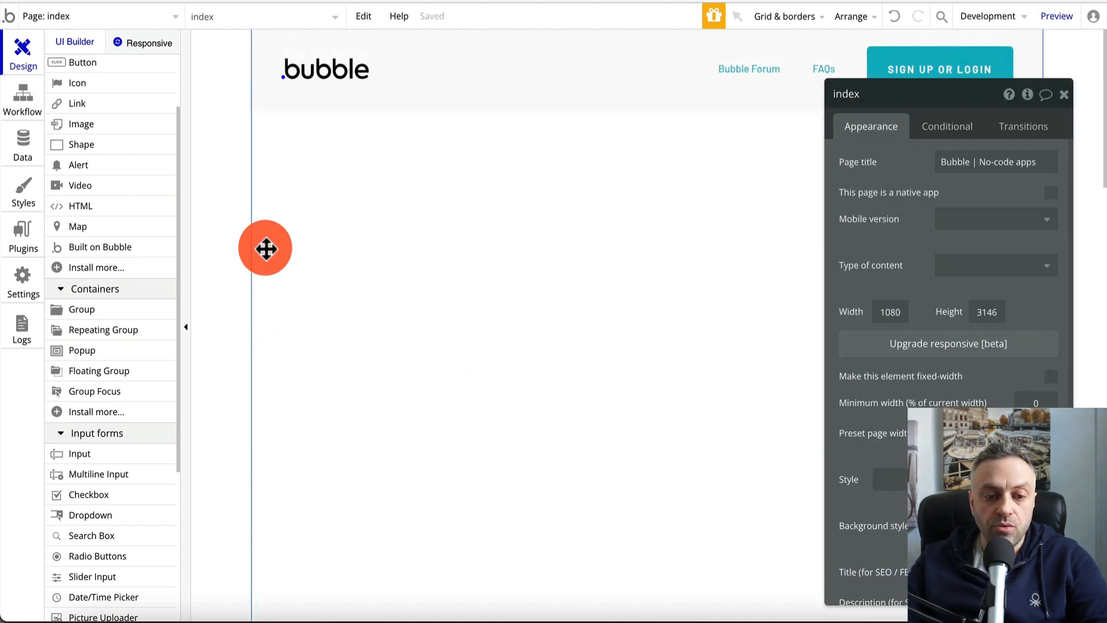
Drop a 4-row, 1-column RepeatingGroup A (300×350) inside Group A
left_click(417, 276)
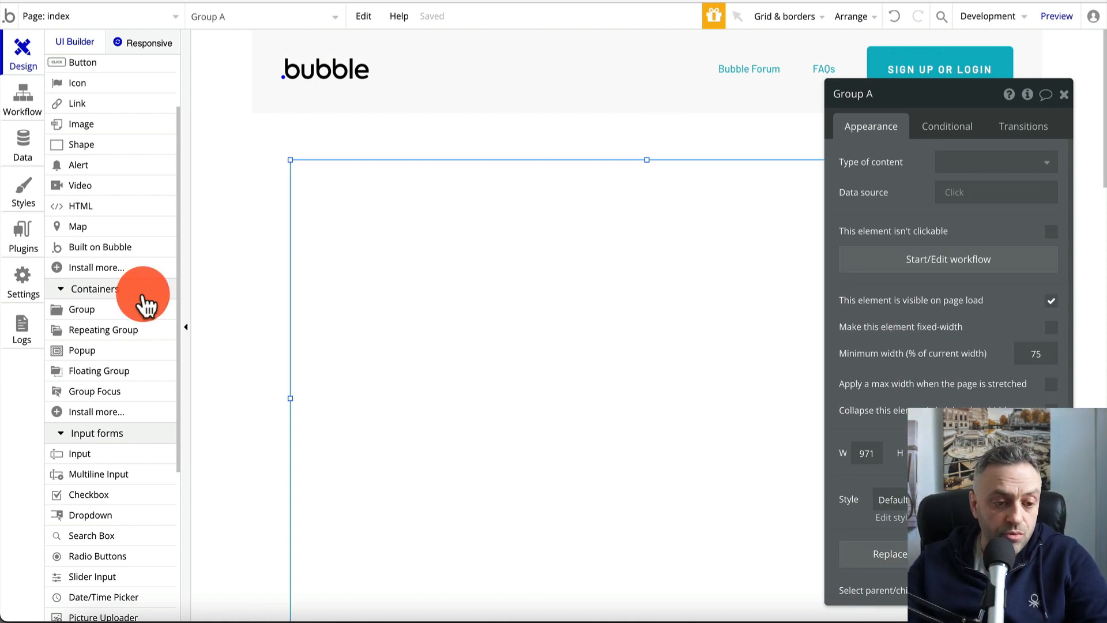
scroll(144, 301, "down", 1)
left_click_drag(124, 331, 375, 233)
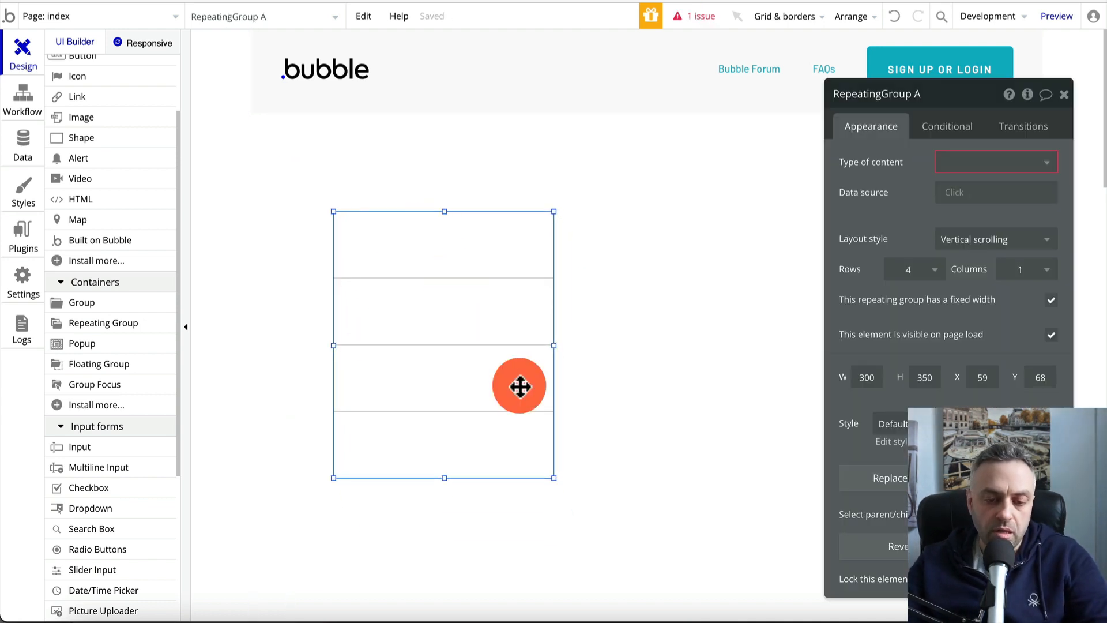
Move RepeatingGroup A to Group A's top-left and resize it to 842 by 557
left_click(553, 475)
left_click(490, 367)
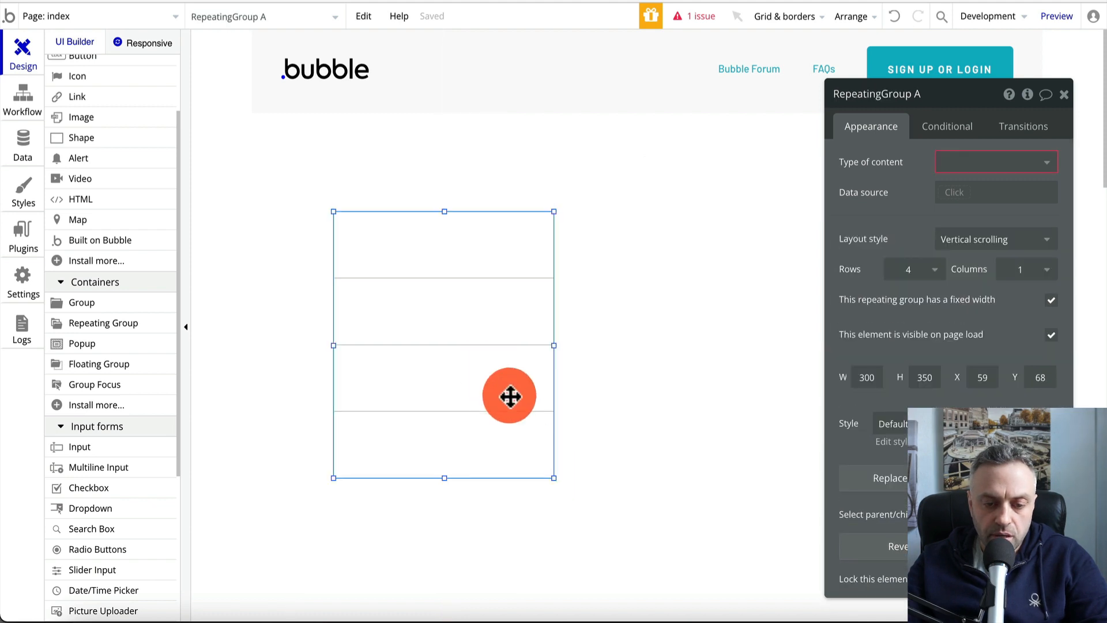
left_click_drag(555, 475, 953, 556)
left_click_drag(706, 441, 704, 440)
scroll(704, 440, "down", 5)
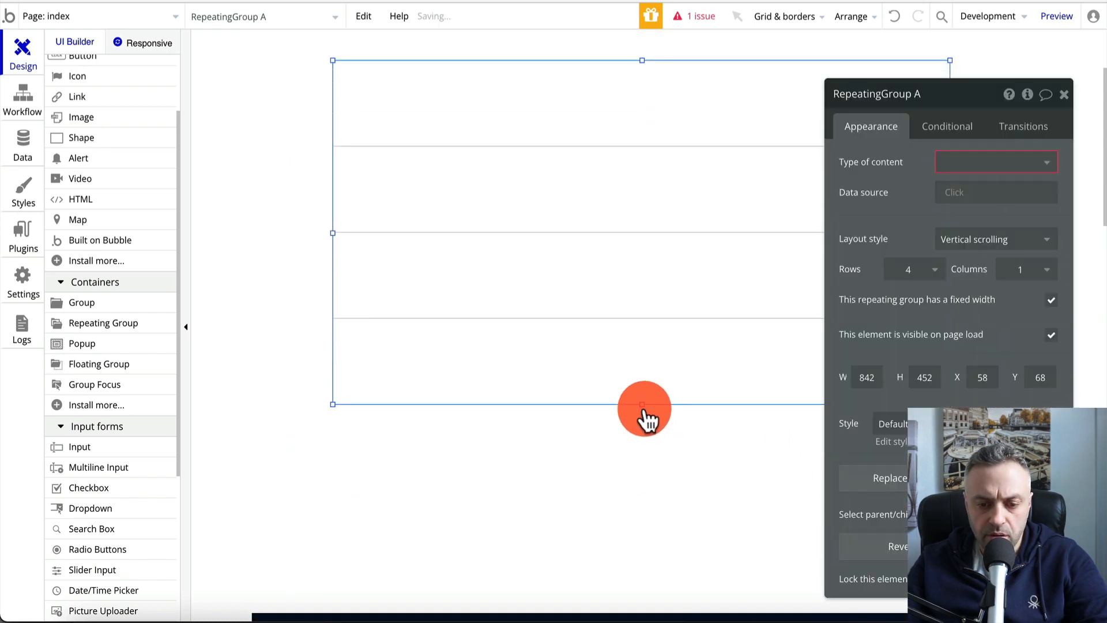
left_click_drag(642, 404, 644, 548)
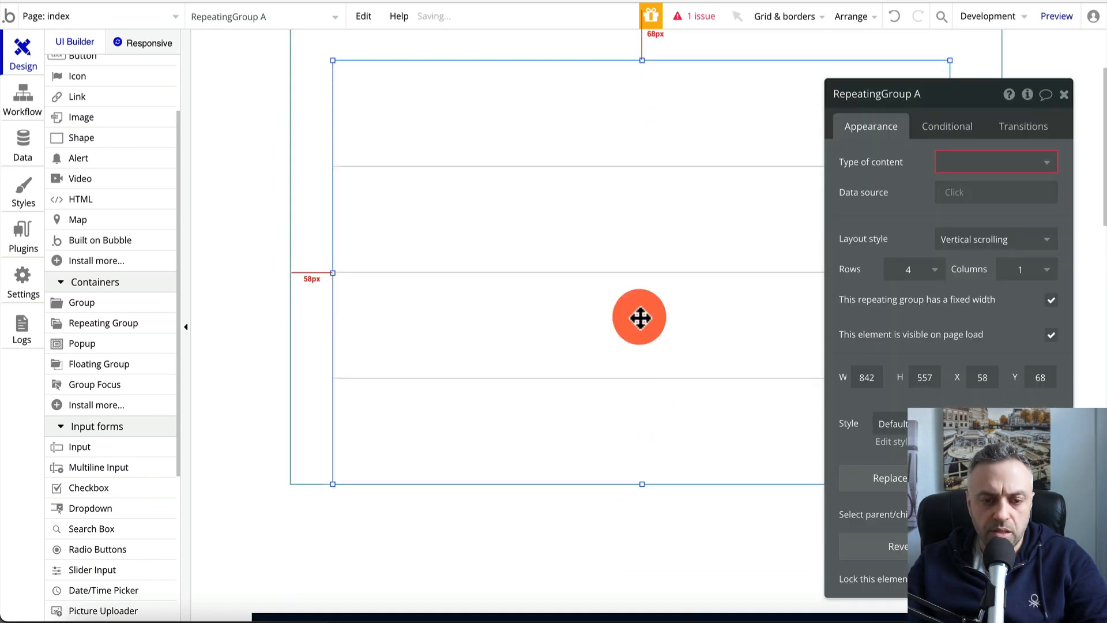
scroll(633, 317, "up", 5)
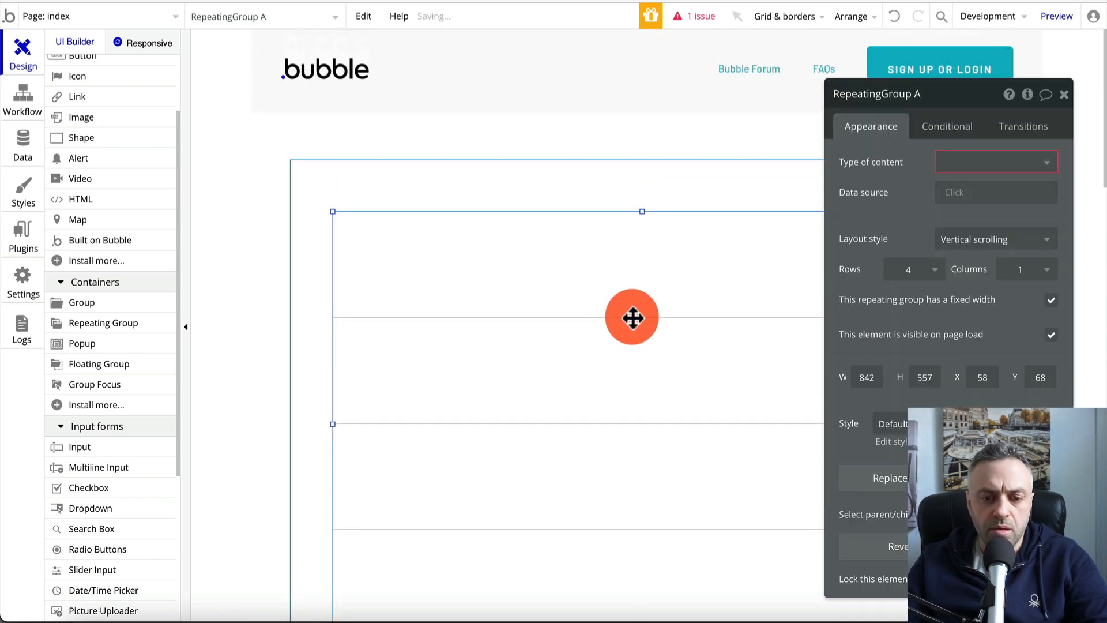
Set the repeating group's Rows to 7, then back to 5
left_click(917, 270)
left_click(911, 386)
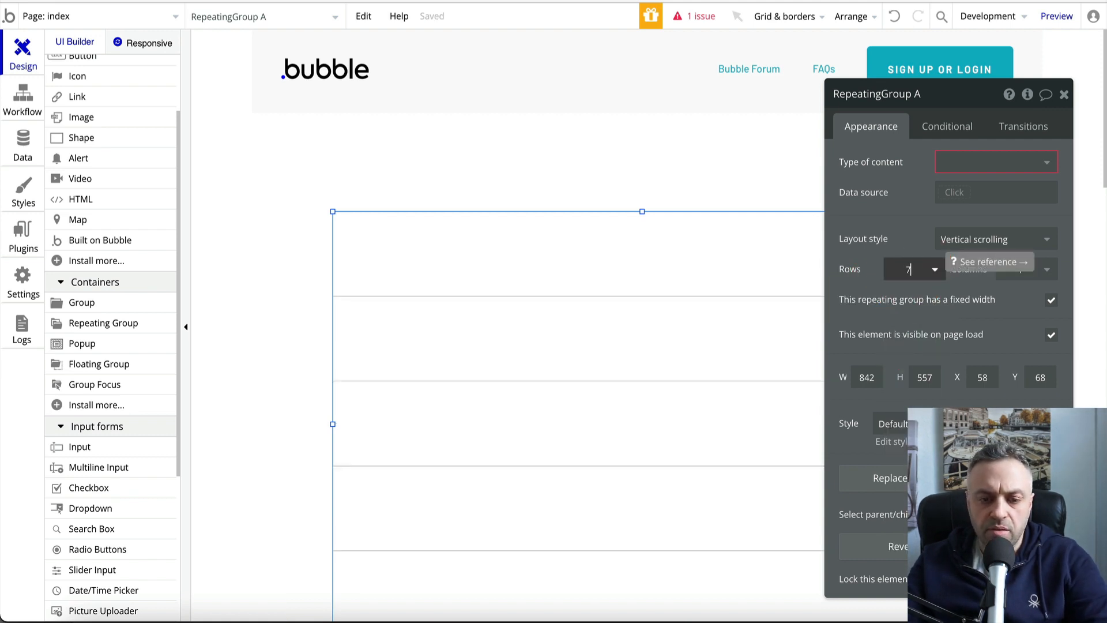
left_click(835, 297)
left_click(562, 275)
left_click(916, 271)
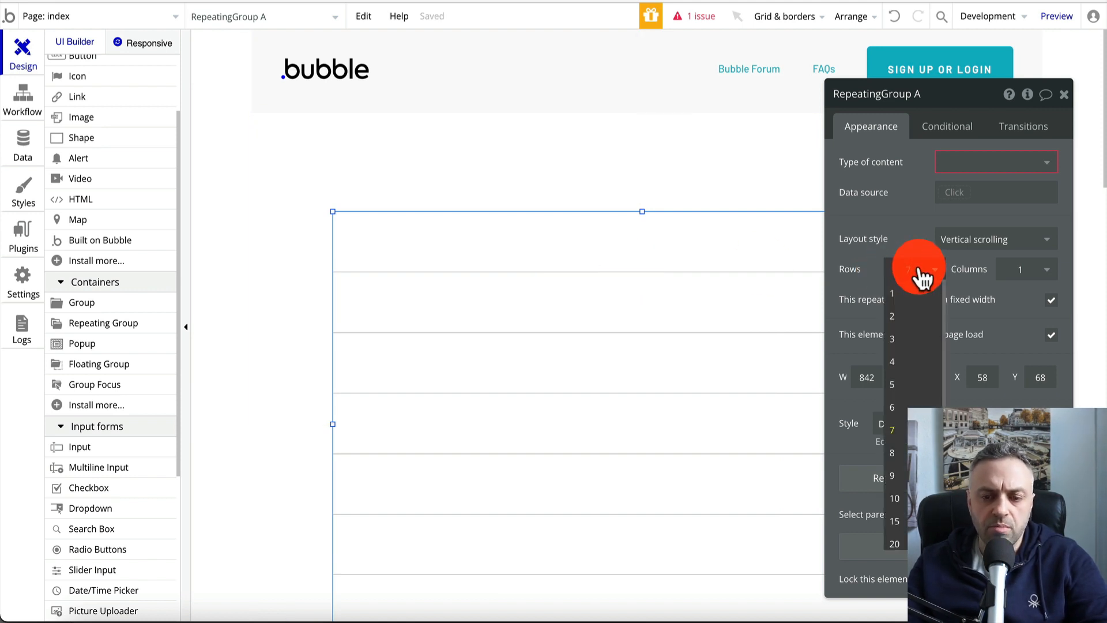
left_click(908, 384)
left_click(574, 250)
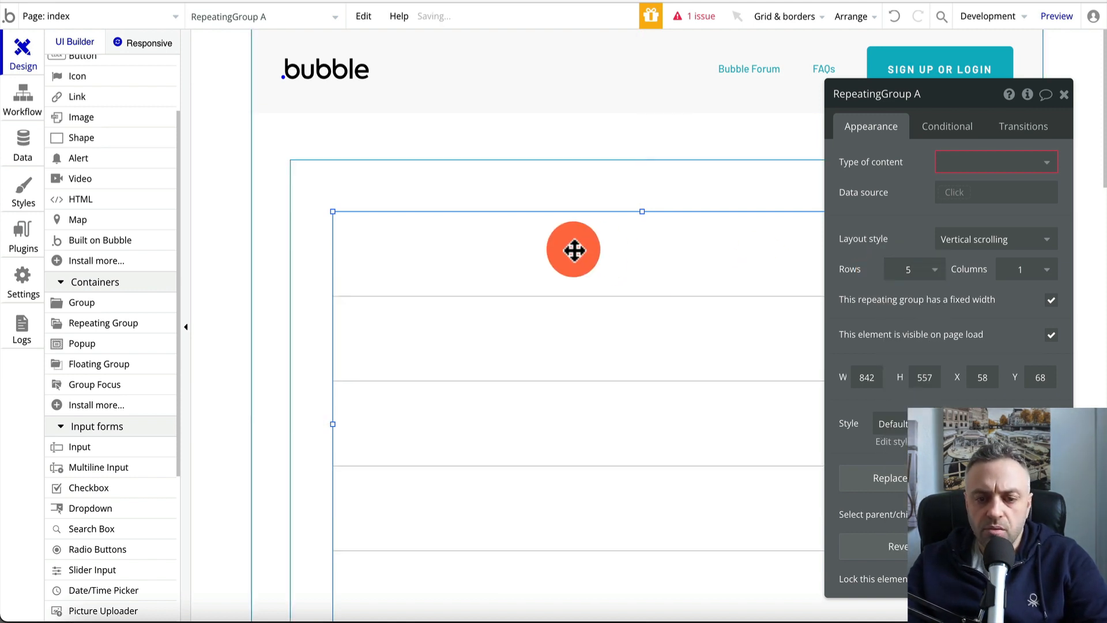
Nudge the repeating group's top edge down inside Group A
left_click(409, 145)
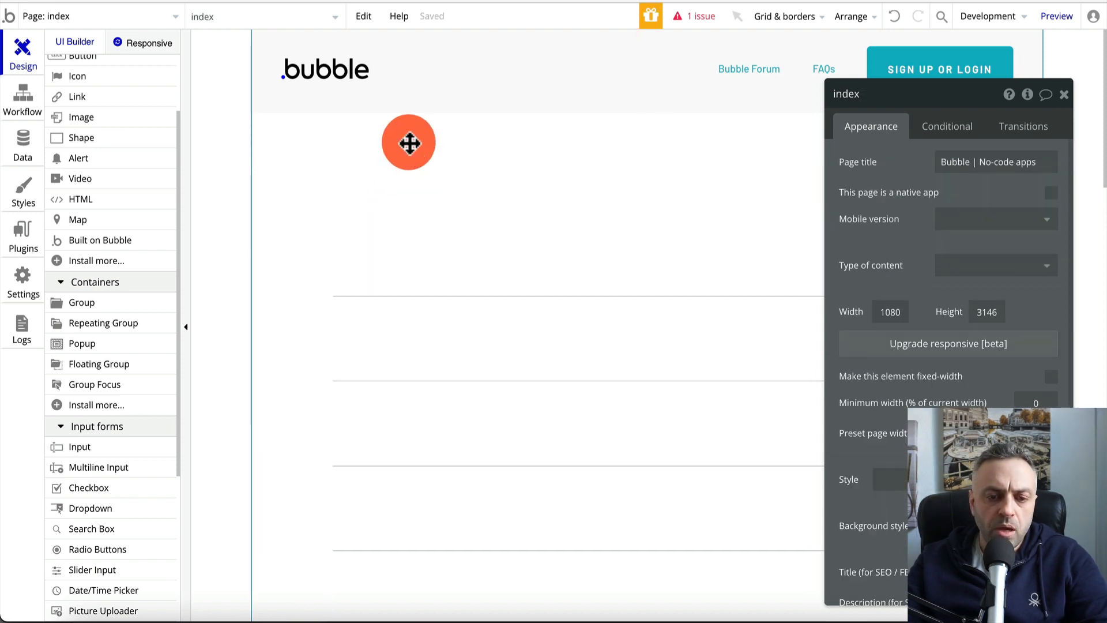
left_click(420, 345)
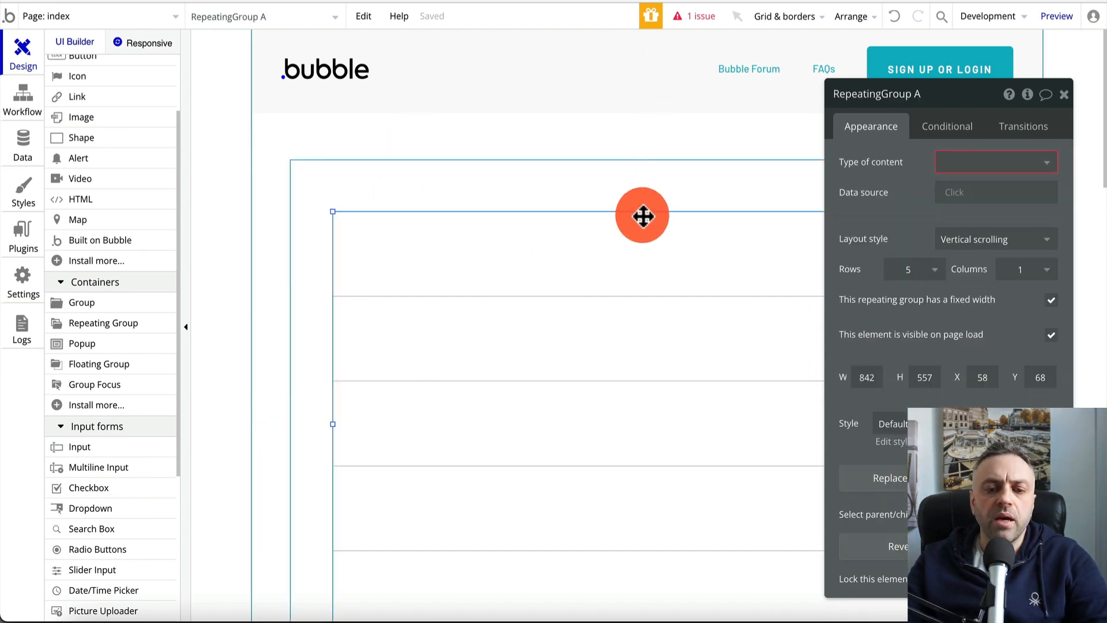
left_click_drag(643, 211, 642, 242)
left_click(553, 205)
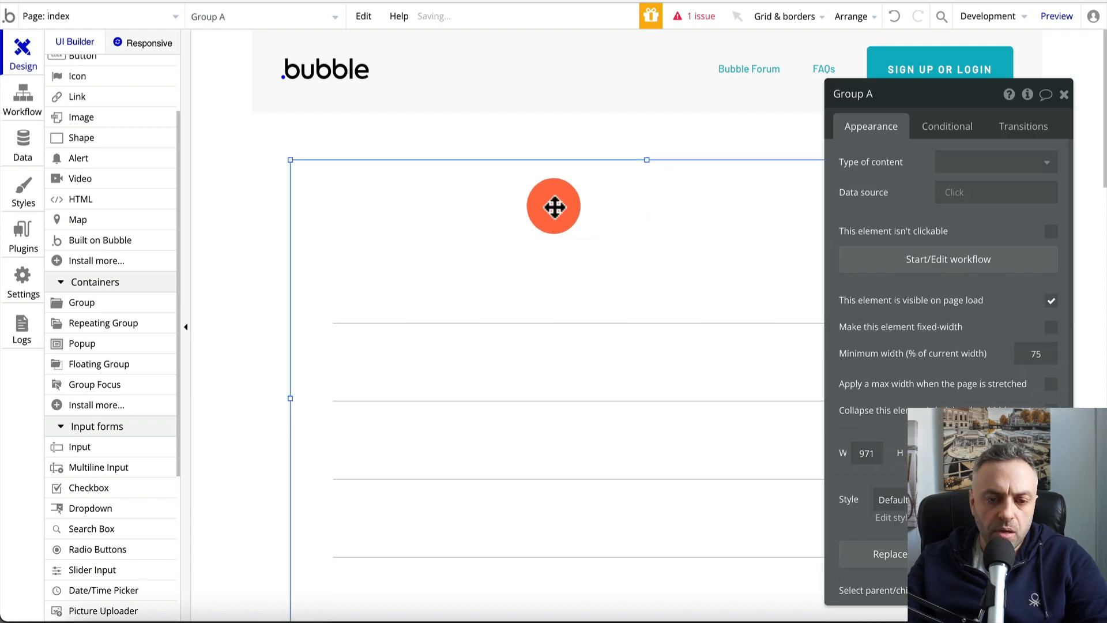
left_click(323, 109)
scroll(81, 202, "up", 3)
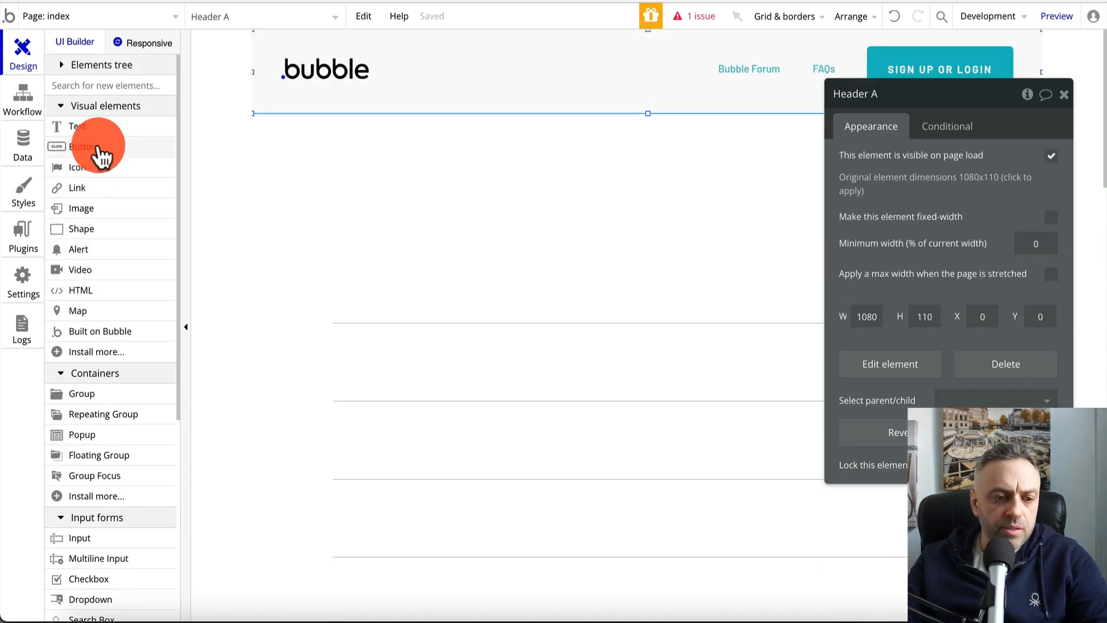
Add a text element, remove its style, make it bold and change its text to 'Homepage'
left_click_drag(109, 133, 622, 206)
scroll(939, 339, "down", 5)
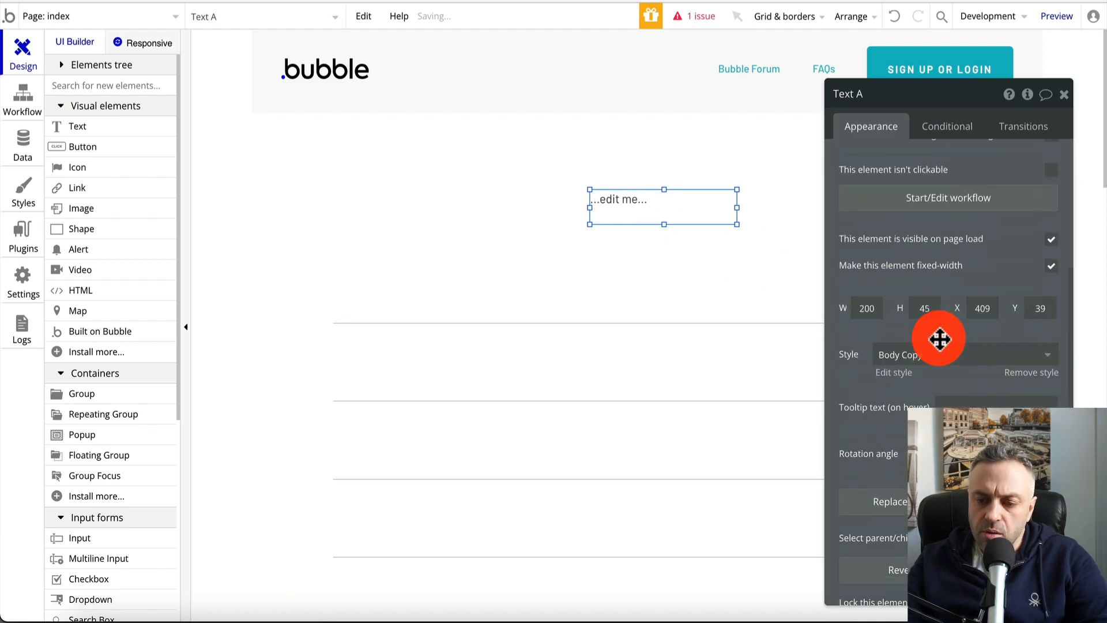
left_click(1035, 360)
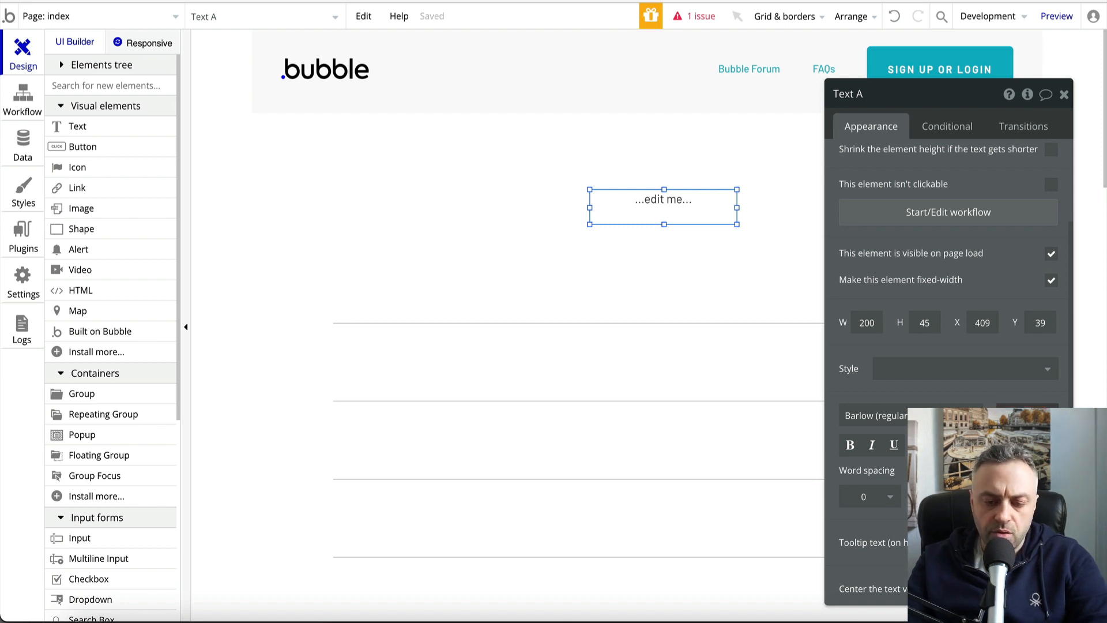
left_click(850, 447)
scroll(903, 215, "up", 5)
triple_click(922, 160)
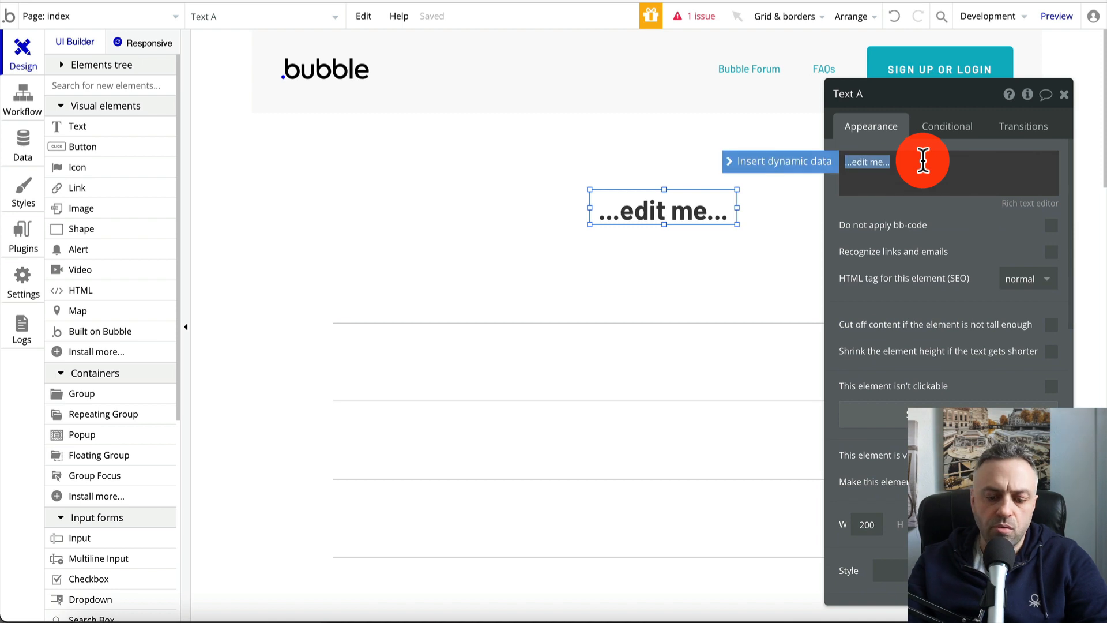
type("Homepage")
left_click(564, 267)
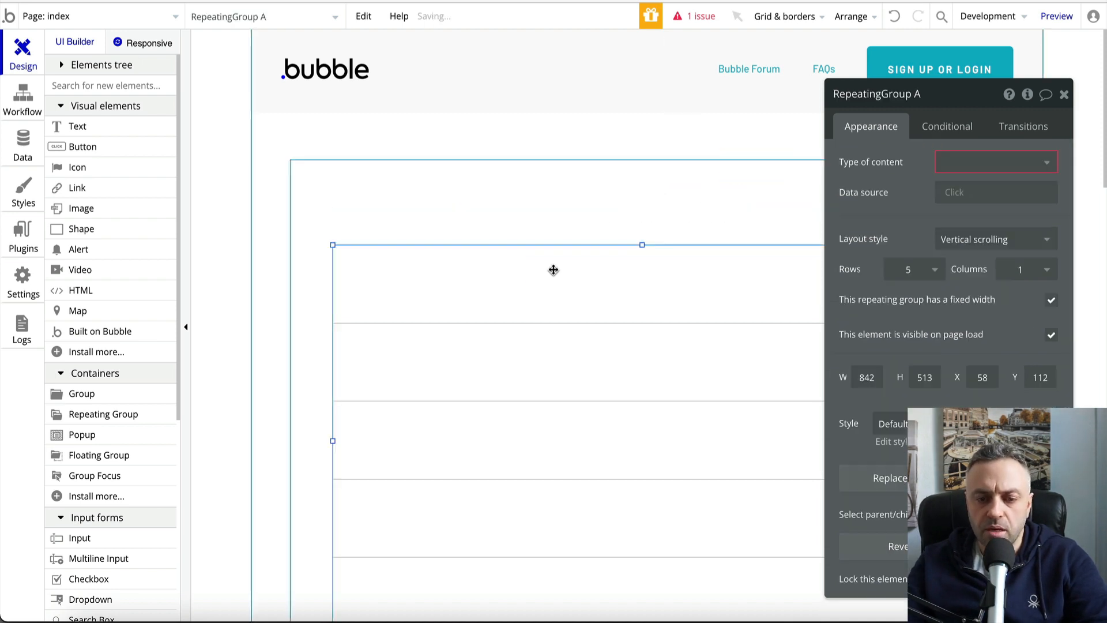
Widen the Homepage heading and centre it above the repeating group
left_click(613, 197)
left_click_drag(593, 205, 472, 207)
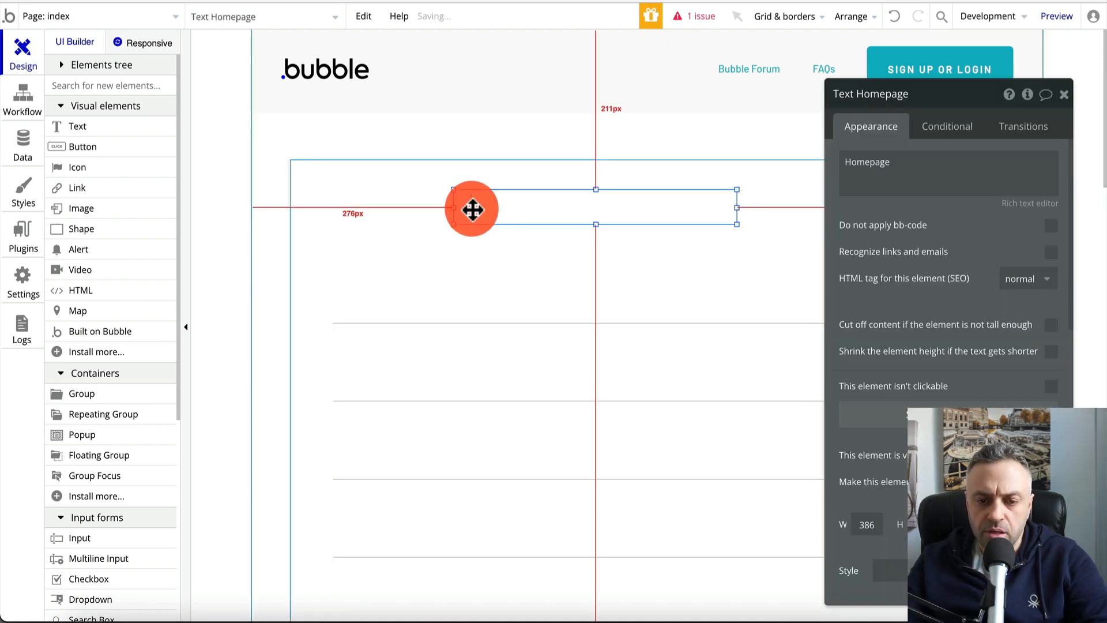
left_click_drag(597, 224, 594, 250)
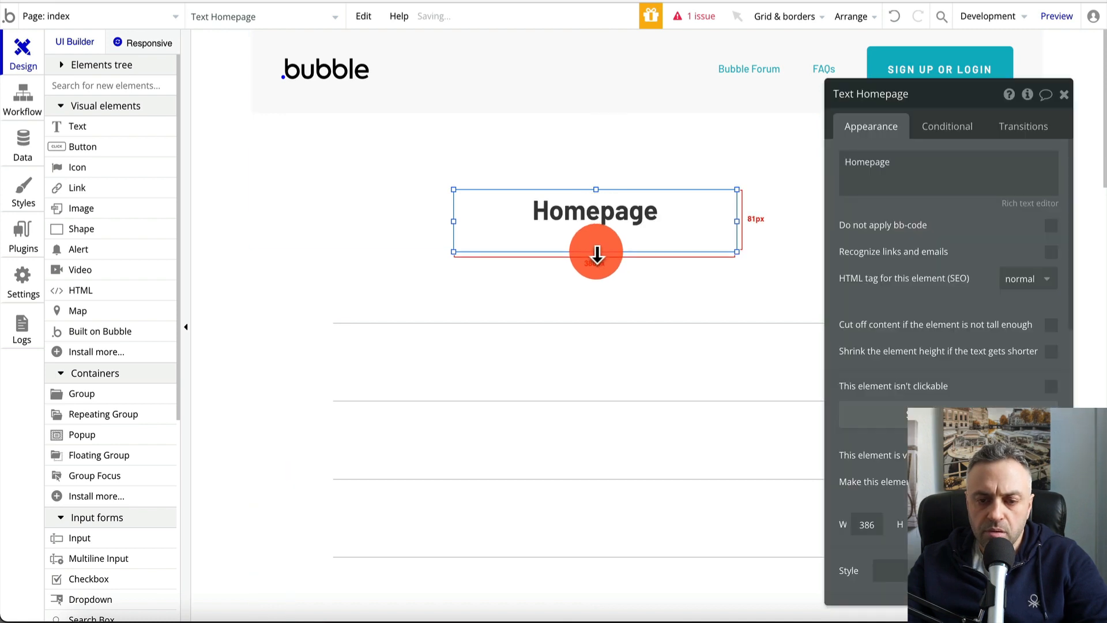
left_click_drag(737, 221, 806, 223)
mouse_move(687, 223)
left_mouse_down()
mouse_move(710, 223)
mouse_move(692, 215)
left_mouse_up()
left_click(415, 297)
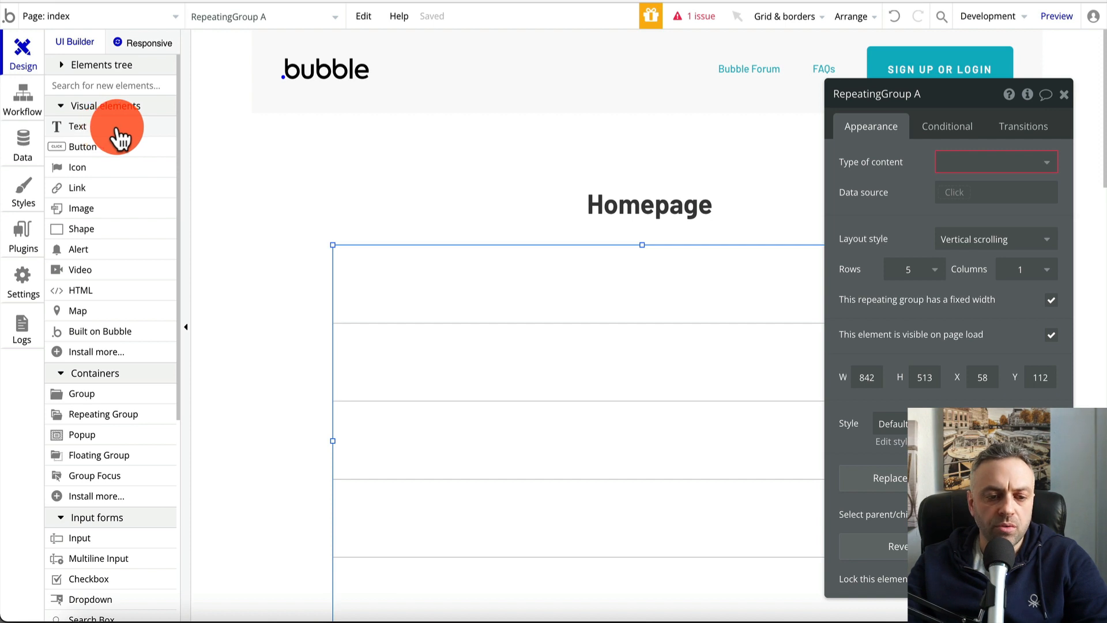
Add a new text element and make room by extending Group A upward and raising the Homepage heading
left_click_drag(119, 138, 384, 298)
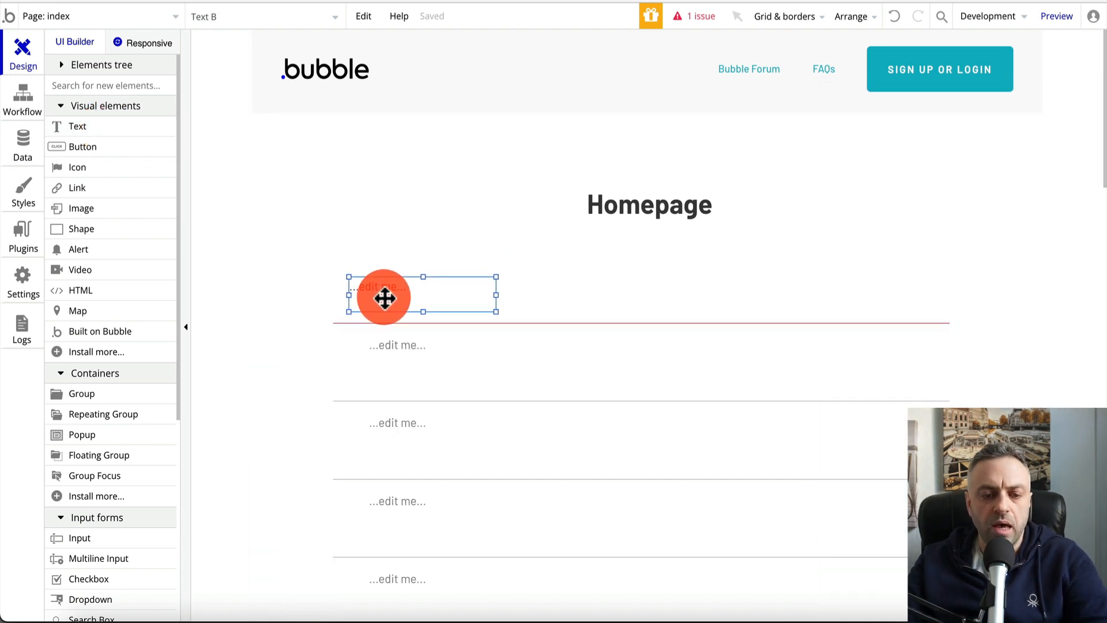
left_click_drag(384, 298, 370, 264)
left_click(539, 279)
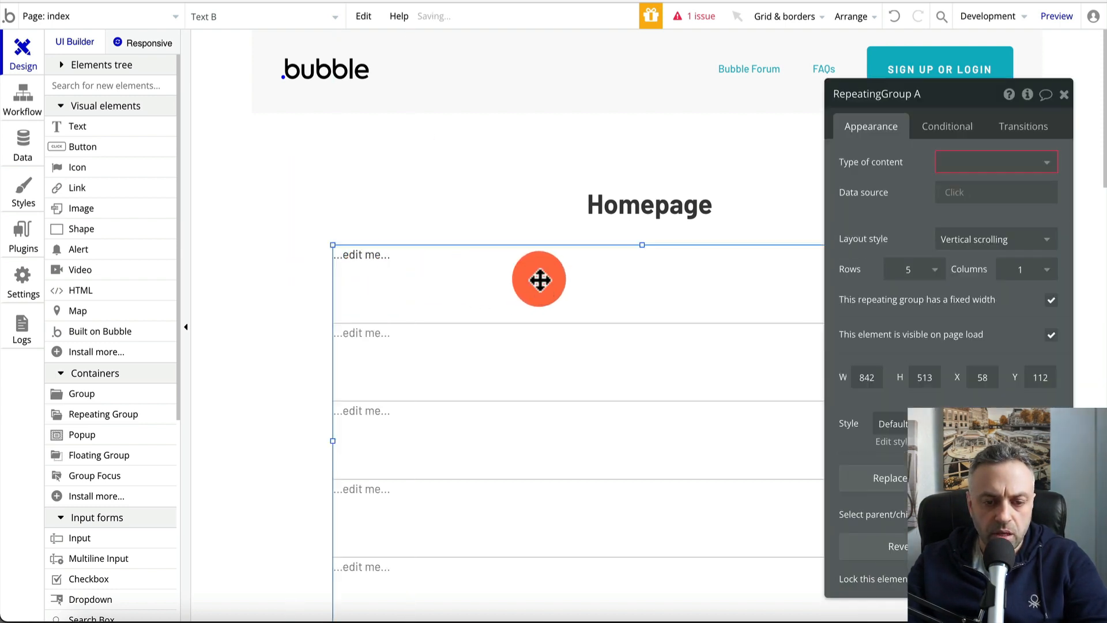
left_click_drag(642, 245, 645, 231)
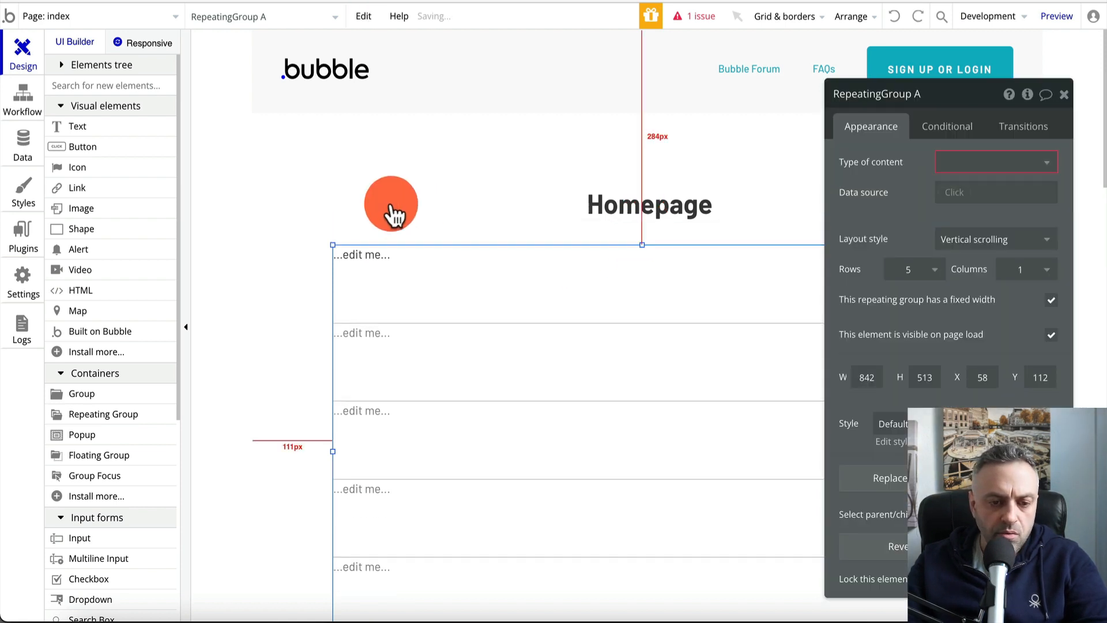
left_click(391, 216)
left_click_drag(635, 163, 645, 129)
left_click_drag(638, 210, 639, 164)
Move Text B into the header row, clear its Body Copy style, and duplicate it
left_click(405, 247)
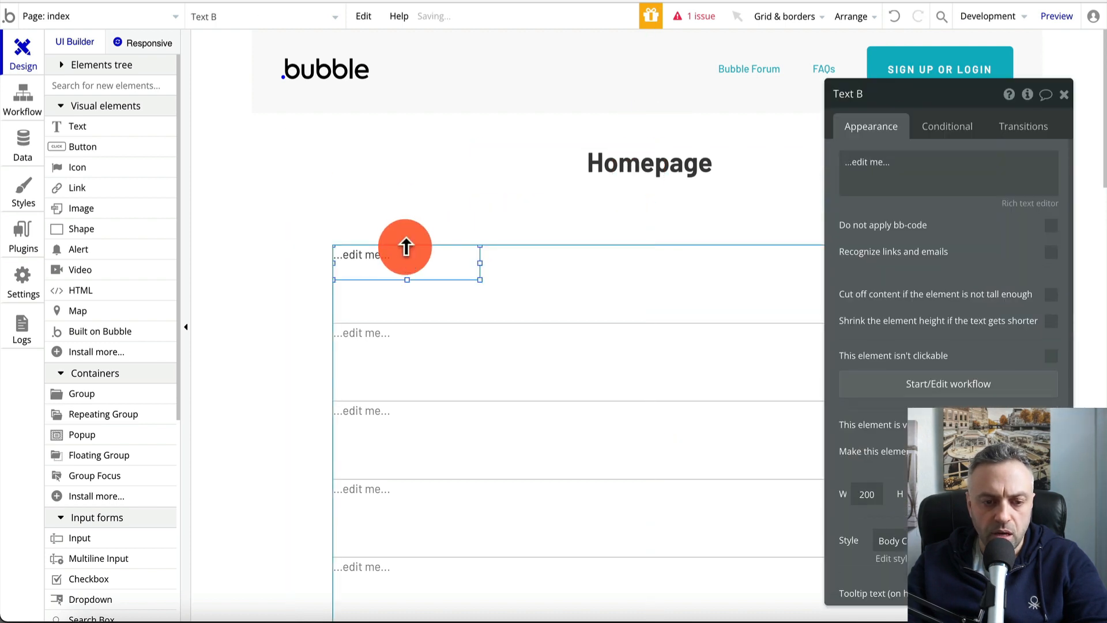
left_click_drag(396, 255, 402, 228)
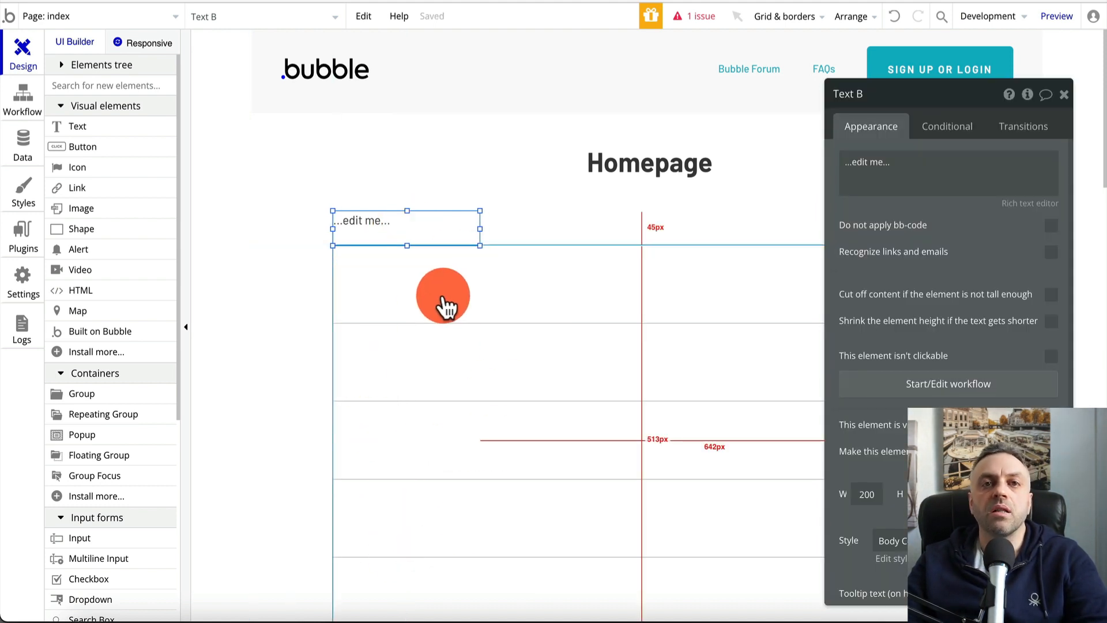
scroll(1019, 389, "down", 2)
scroll(1018, 389, "down", 2)
left_click(1047, 358)
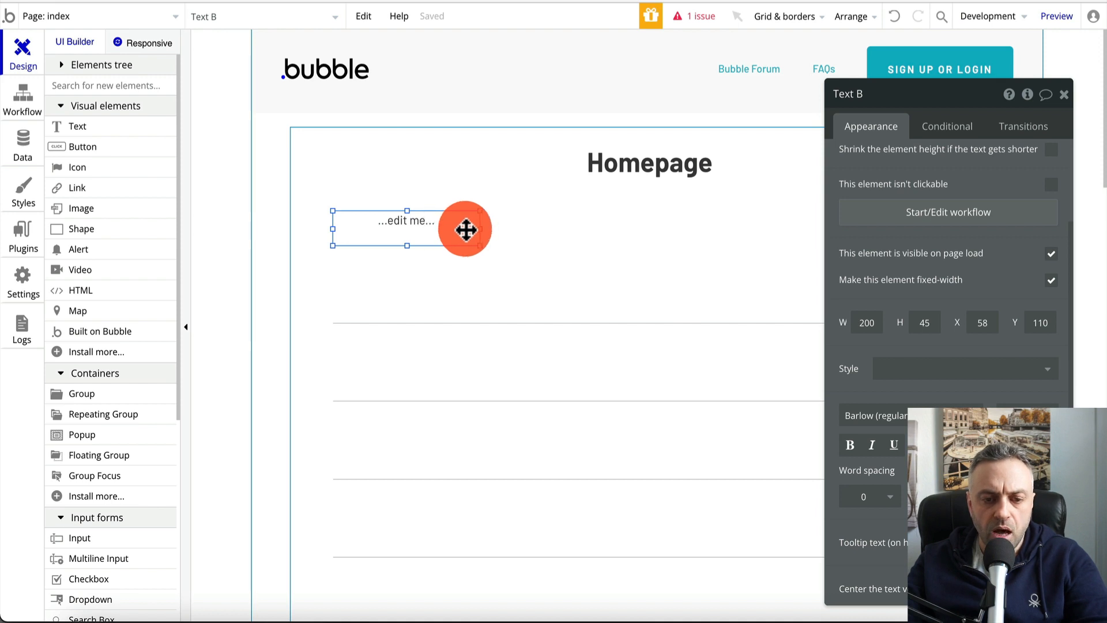
left_click_drag(465, 227, 902, 222)
key("ctrl+d")
key("ctrl+d")
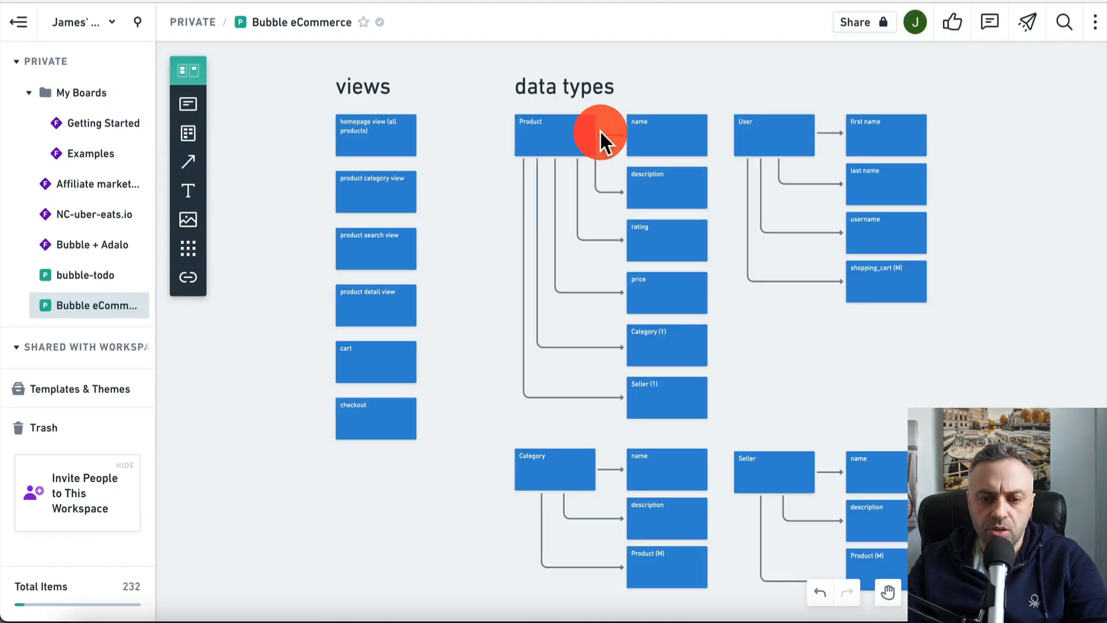
Review the Product type's planned fields on the Whimsical board, then return to the Bubble editor
left_click(663, 197)
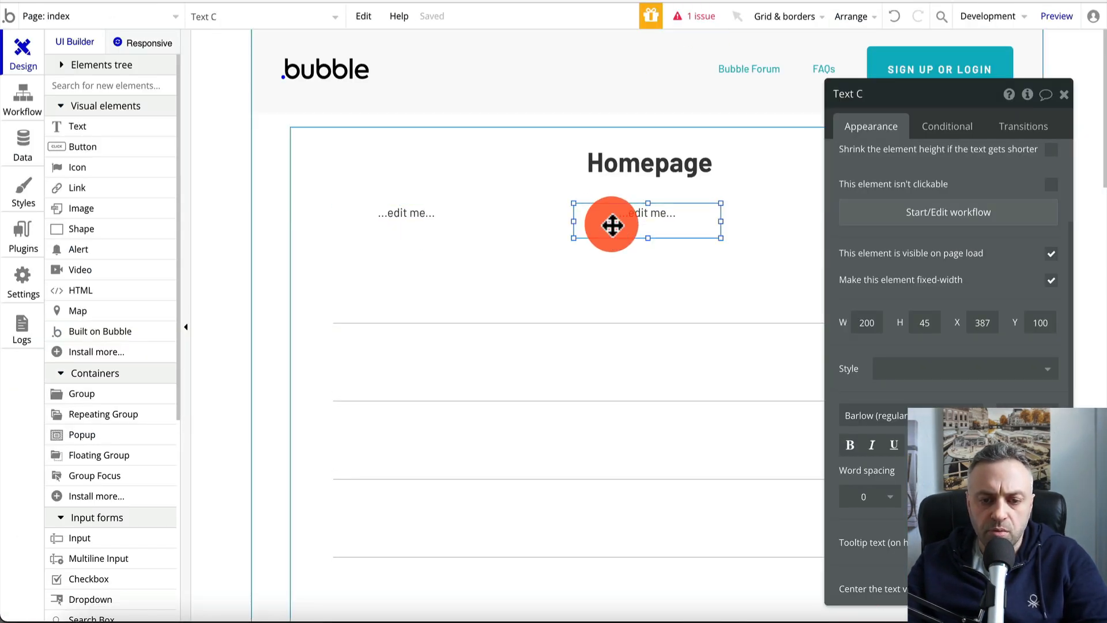
Space Text C and the other three placeholder labels evenly in one row above the repeating group
left_click_drag(612, 225, 398, 210)
left_click_drag(647, 220, 734, 209)
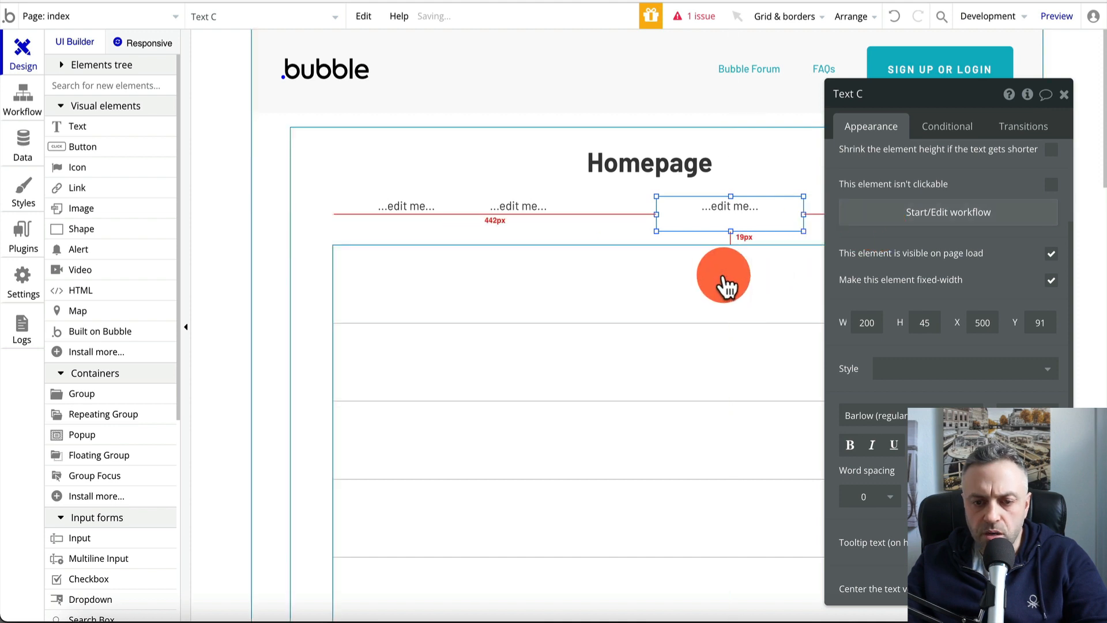
left_click_drag(524, 209, 557, 209)
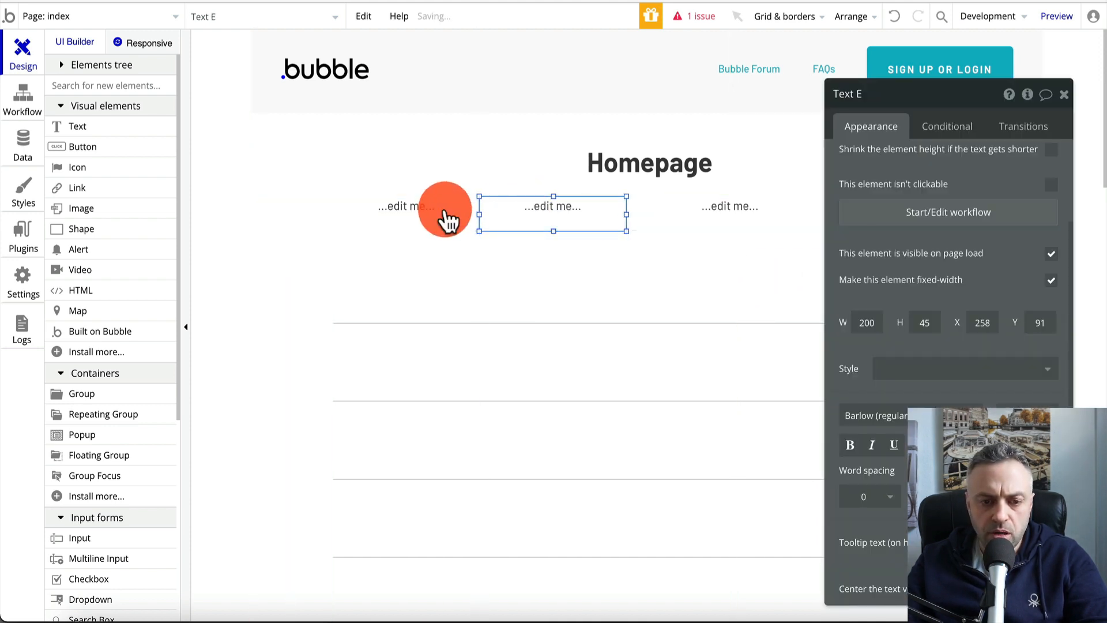
left_click(412, 206)
left_click(511, 271)
left_click(761, 215)
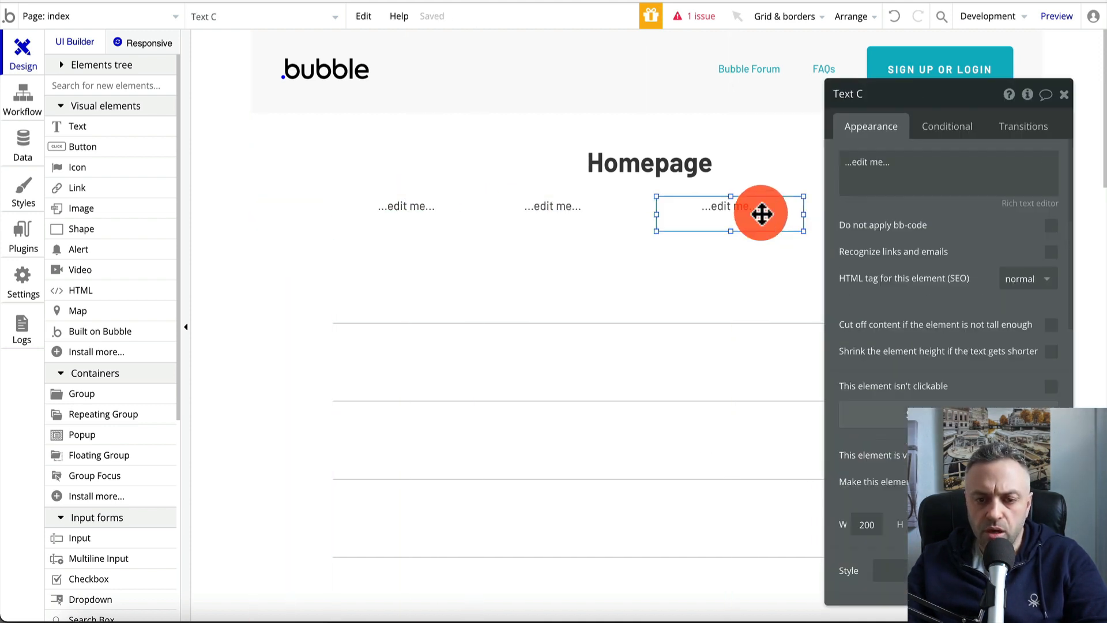
left_click_drag(761, 215, 744, 214)
left_click_drag(598, 212, 600, 207)
double_click(777, 214)
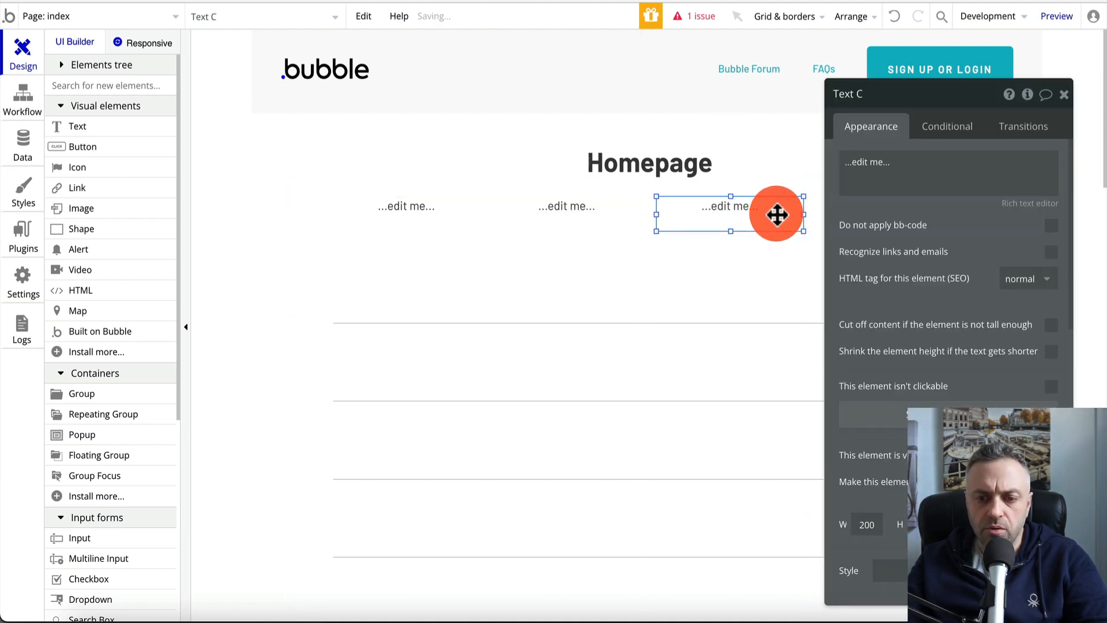
left_click(732, 287)
left_click(1066, 95)
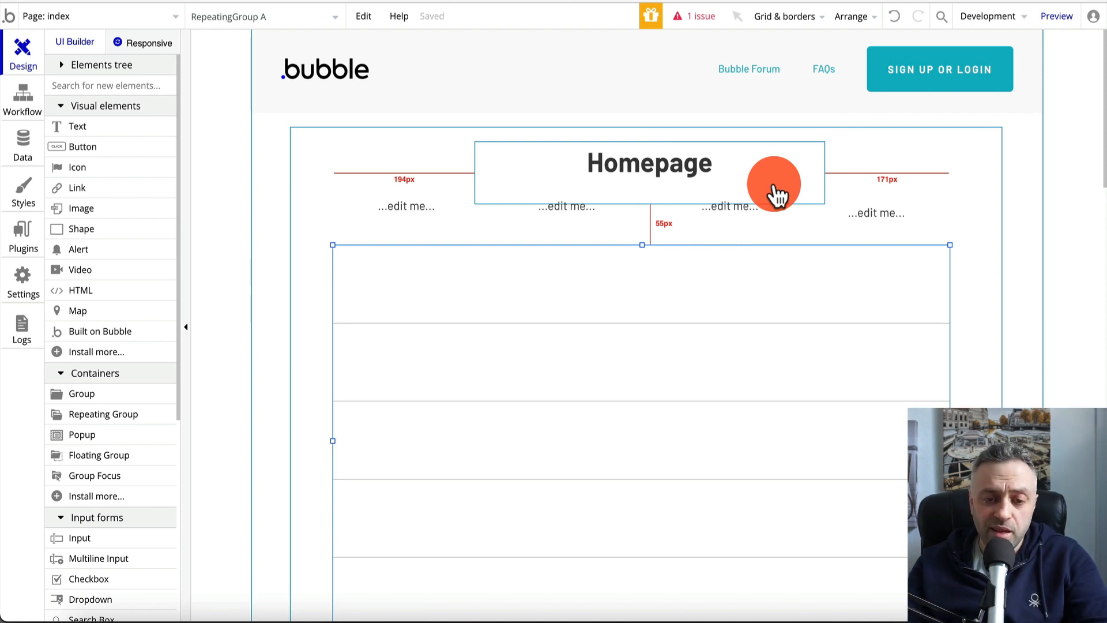
Check Group A's Type of content options in the Elements tree, then open the Data tab's data types
left_click(60, 67)
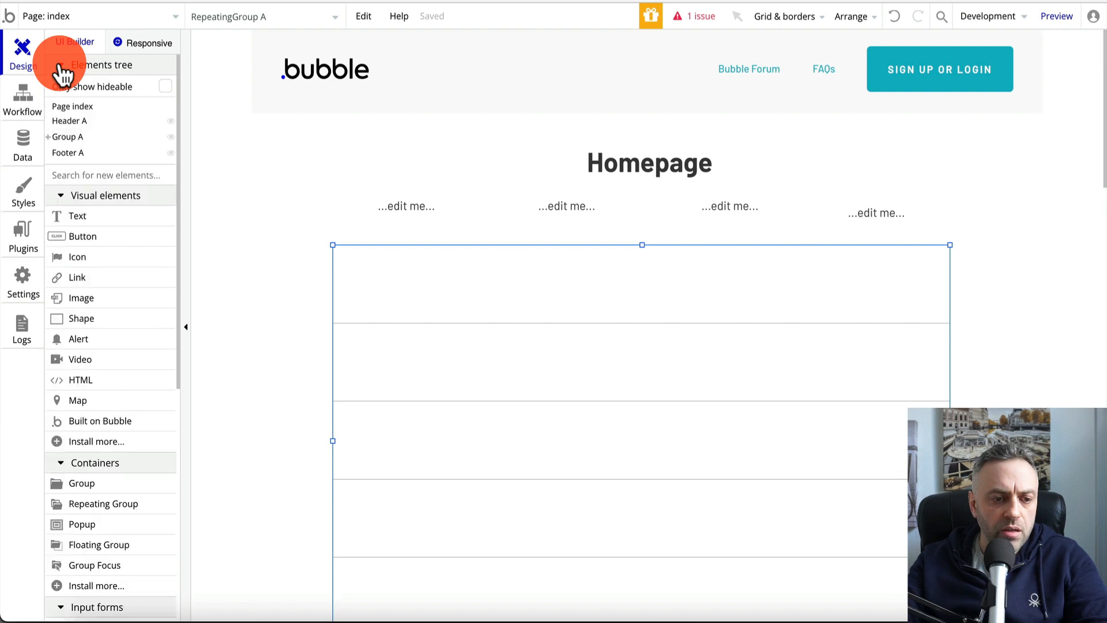
left_click(68, 138)
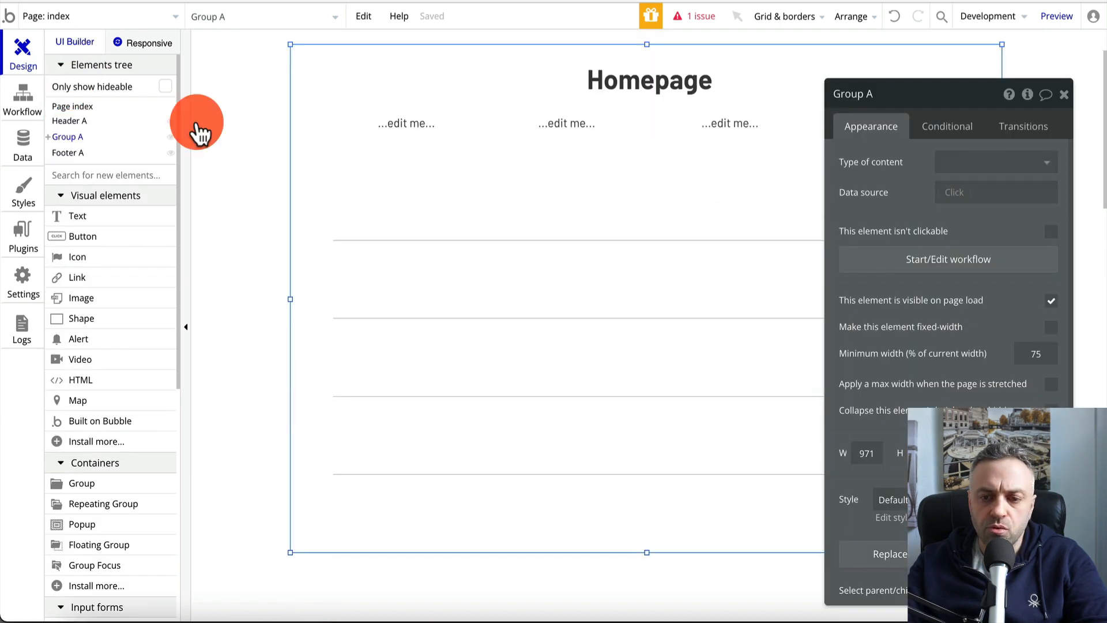
left_click(970, 167)
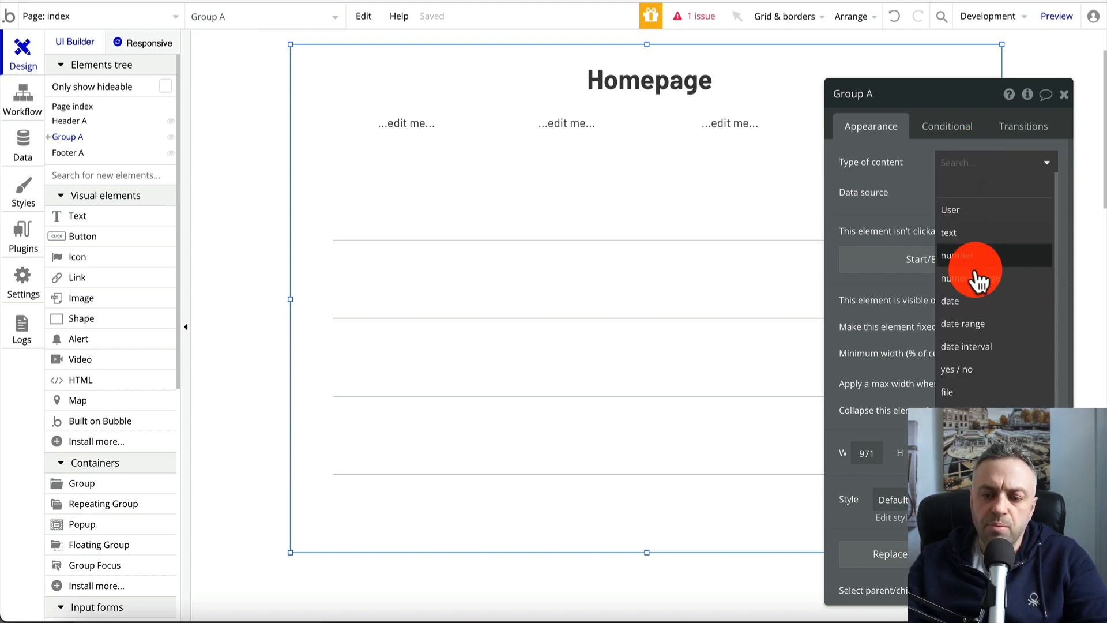
left_click(900, 176)
left_click(27, 146)
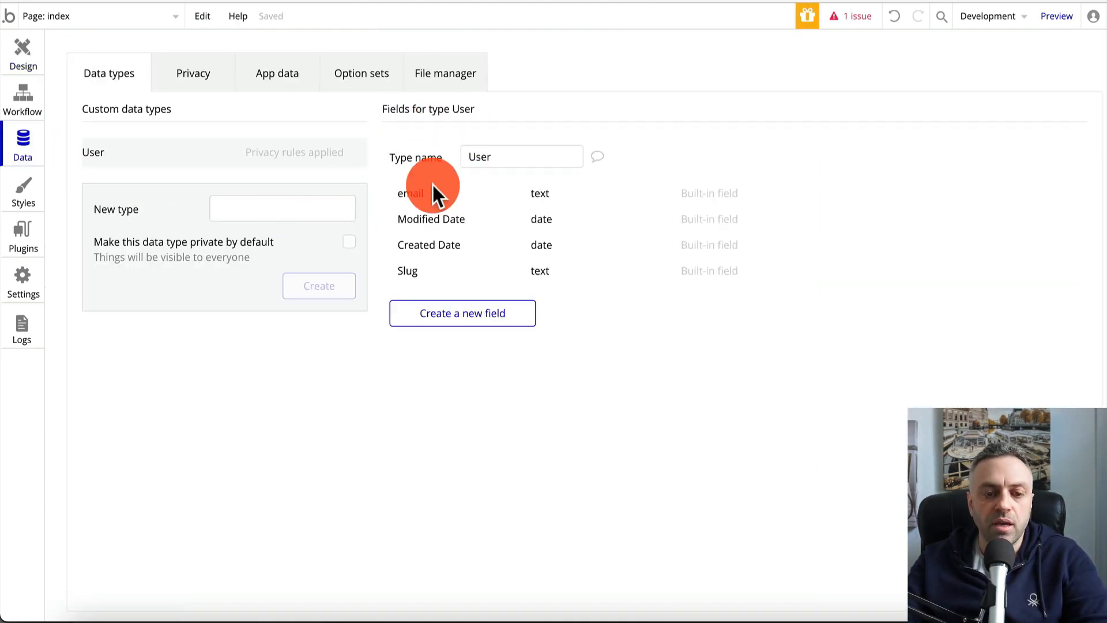
Create the Product, Seller and Category data types
left_click(287, 209)
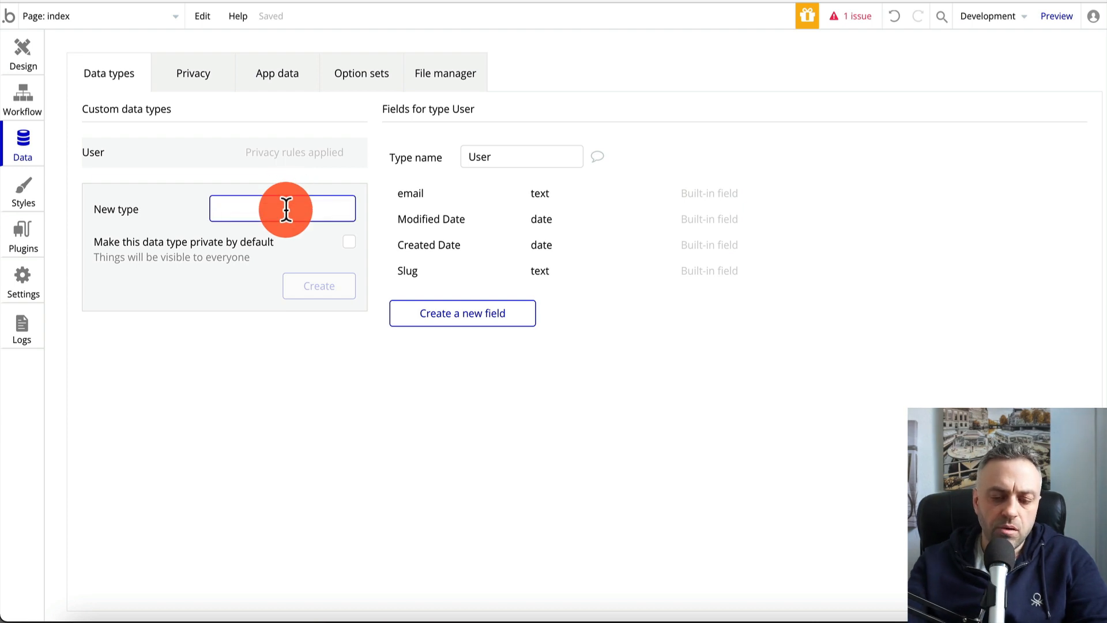
type("Product")
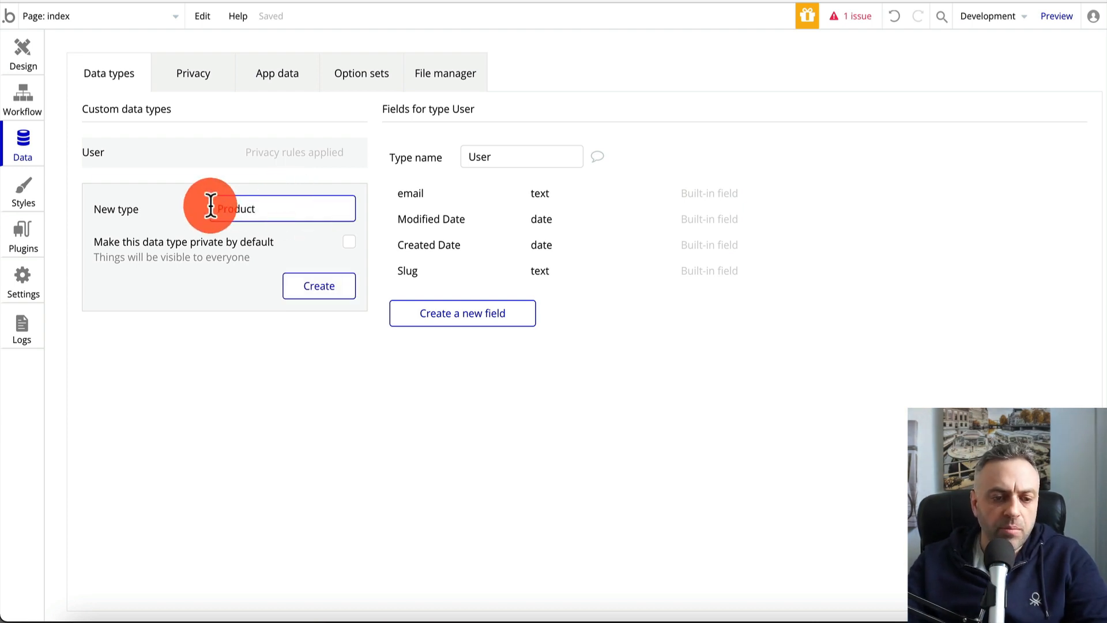
left_click(245, 229)
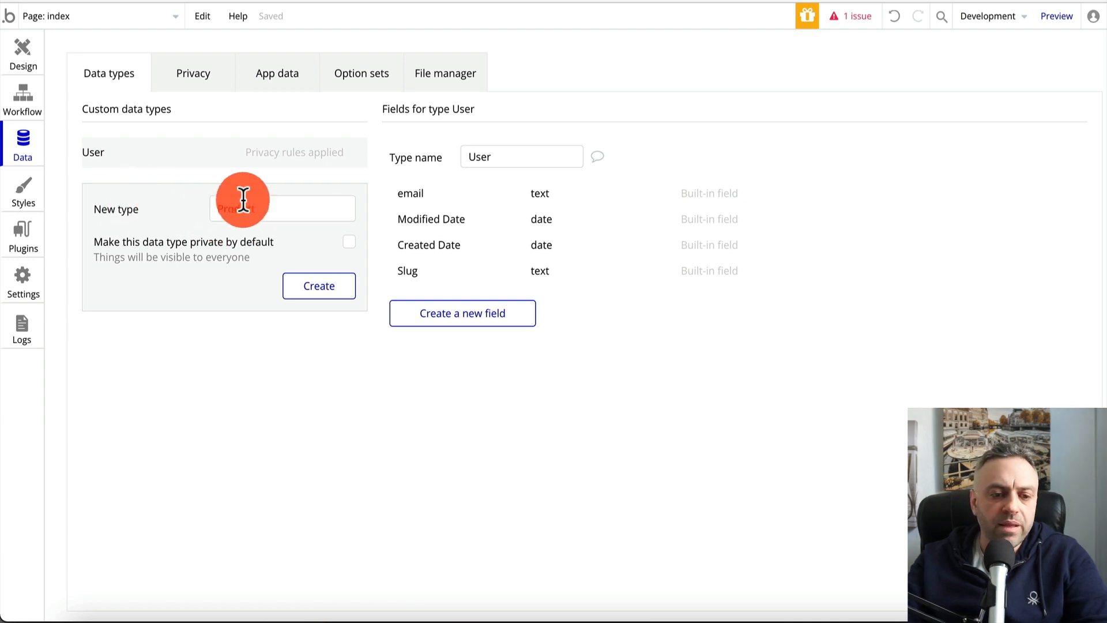
left_click(321, 291)
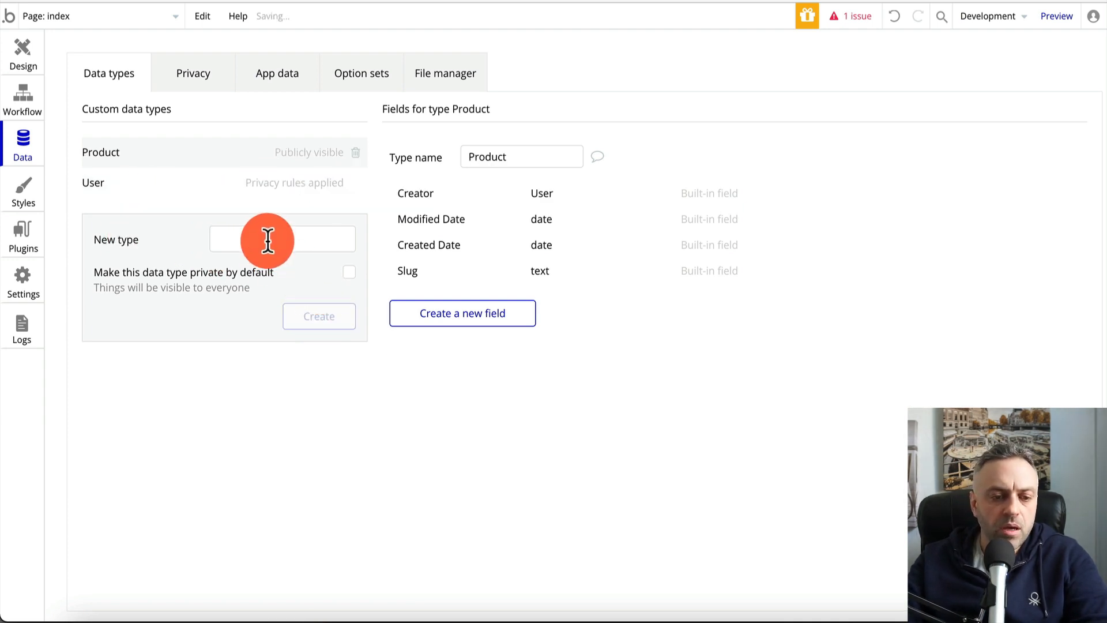
type("S")
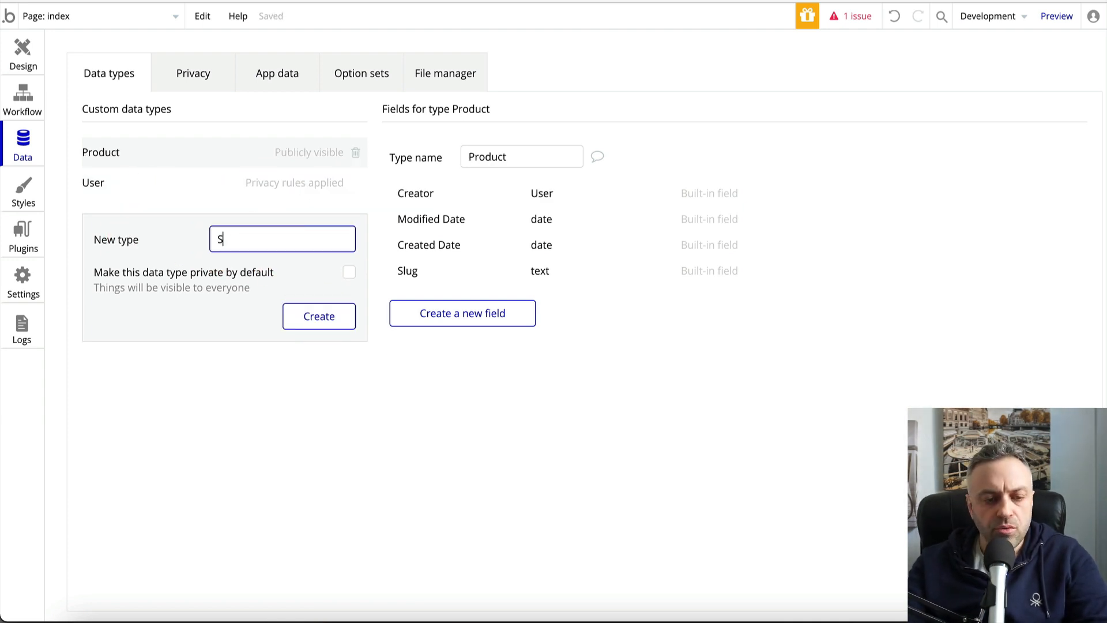
type("eller")
left_click(319, 316)
left_click(289, 268)
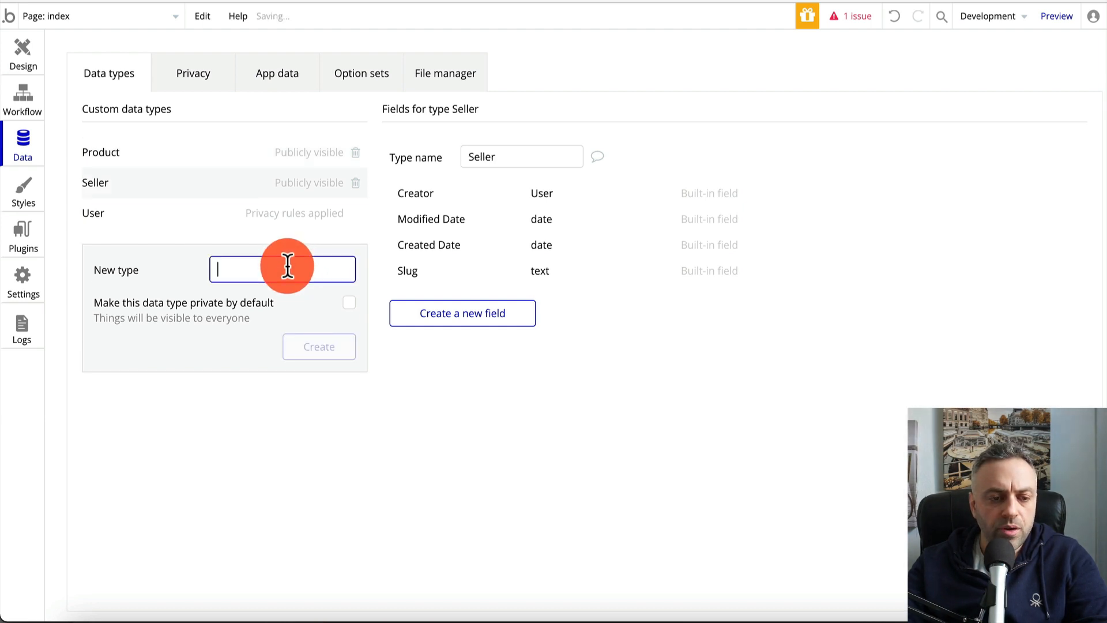
type("Category")
left_click(342, 348)
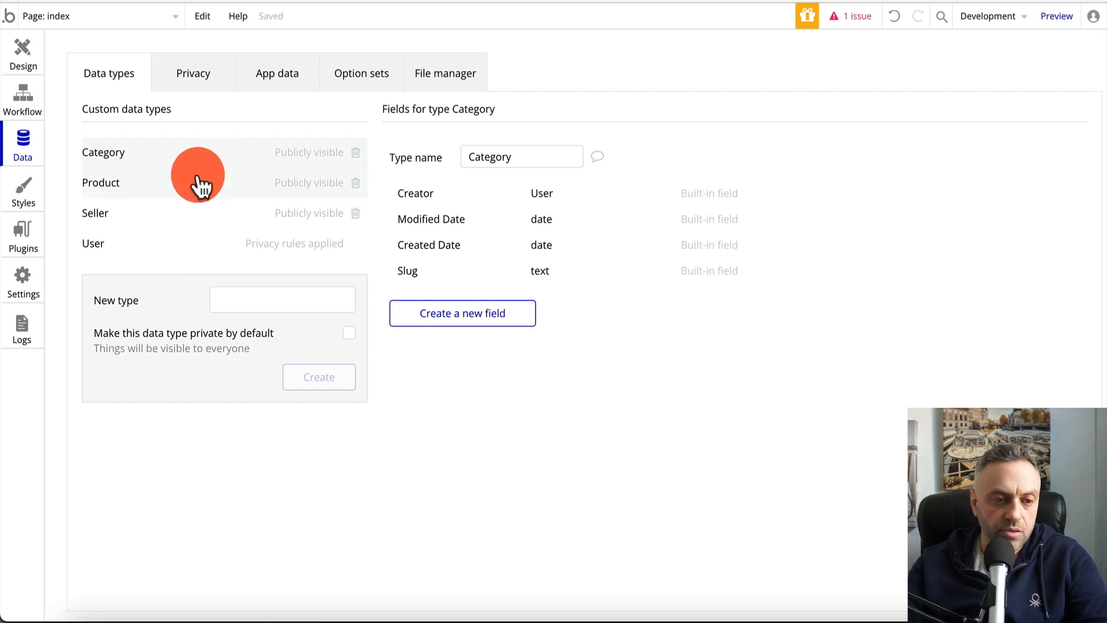
Compare the Product type's fields with the planned Product fields on the Whimsical board
left_click(168, 237)
left_click(185, 183)
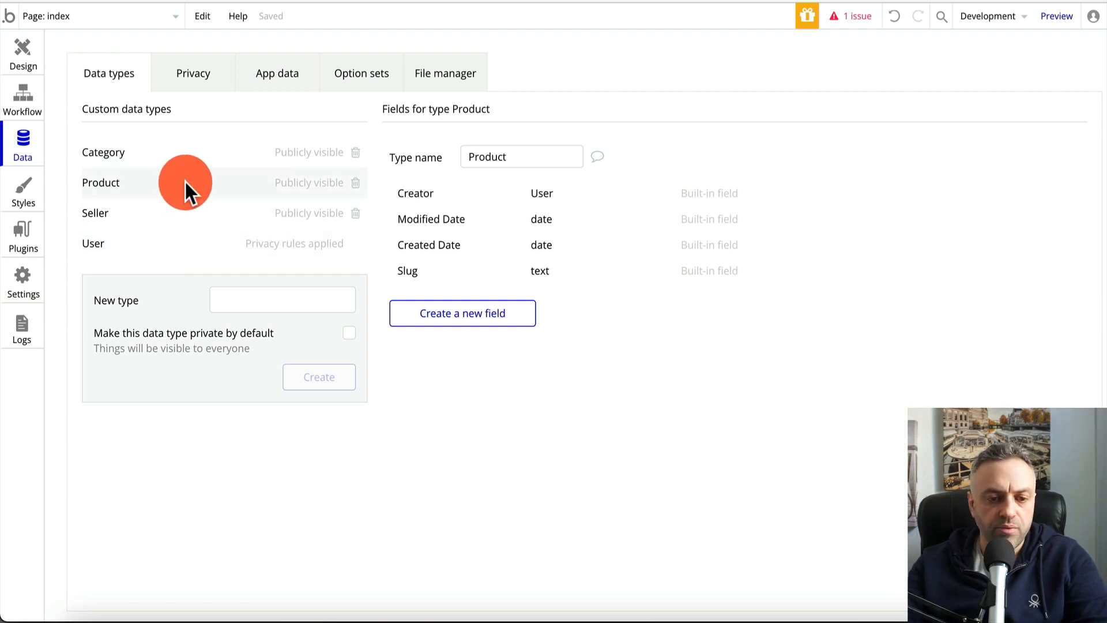
left_click(346, 0)
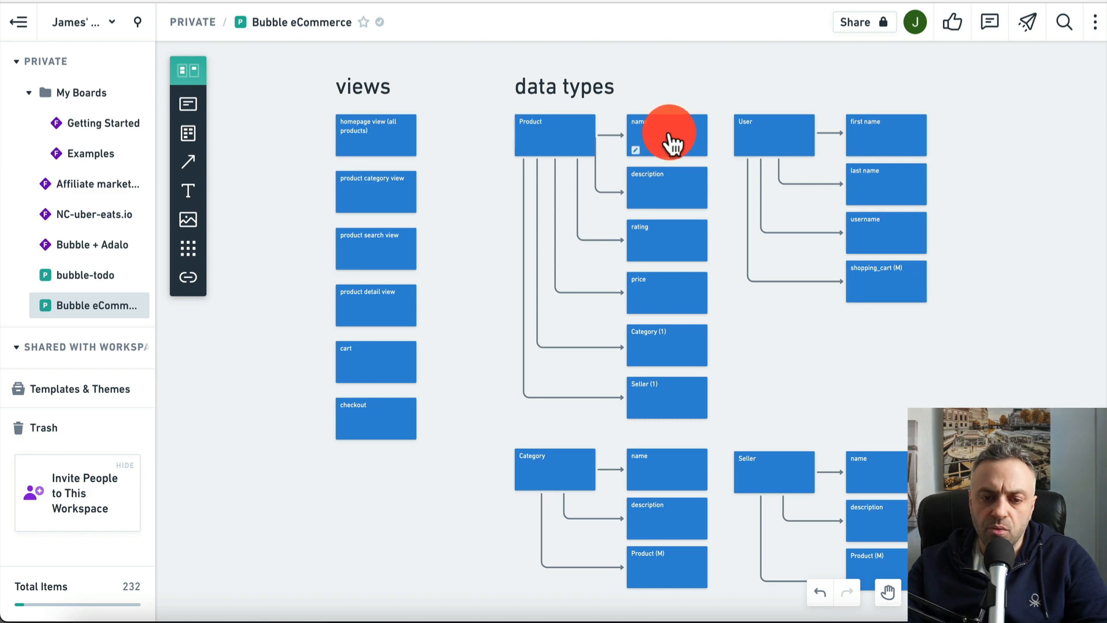
left_click(508, 1)
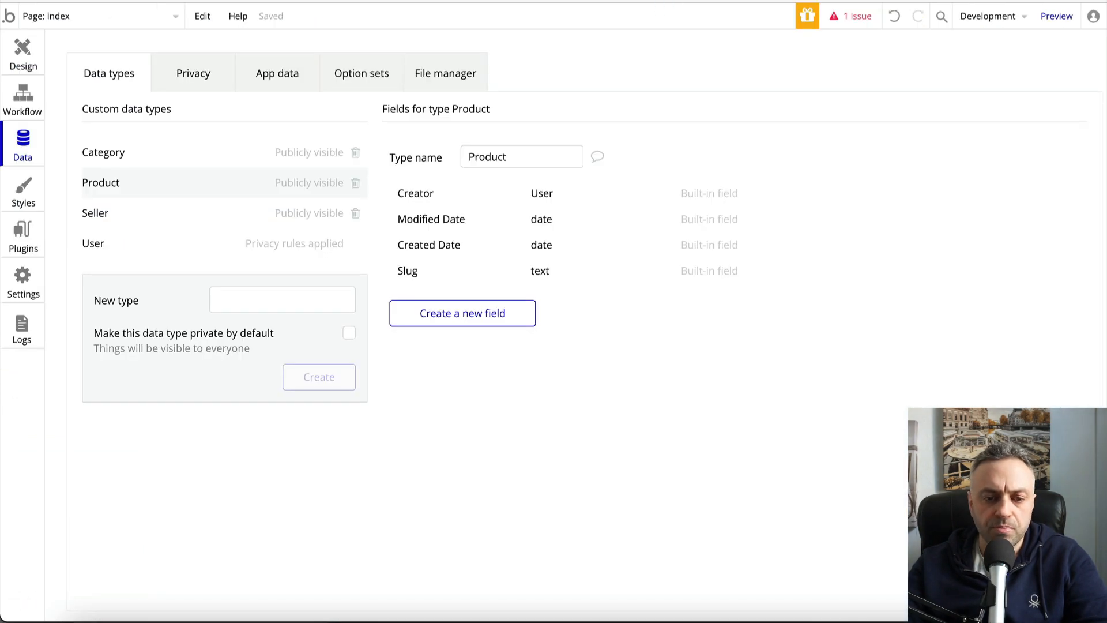
Add name and description text fields to the Product data type
left_click(464, 314)
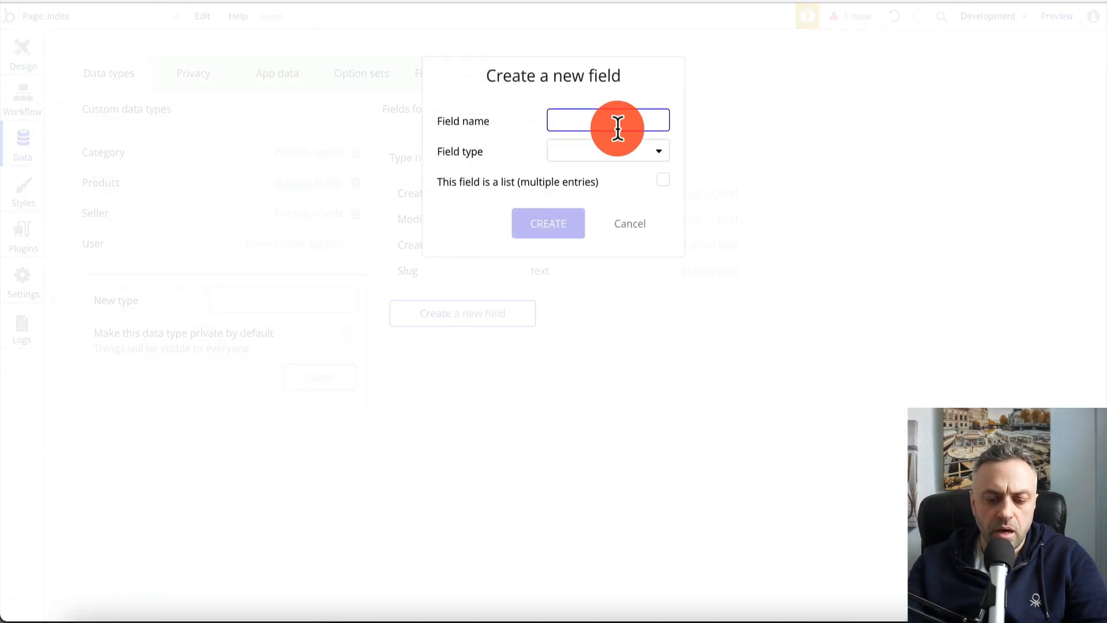
type("nam,e")
key("BackSpace")
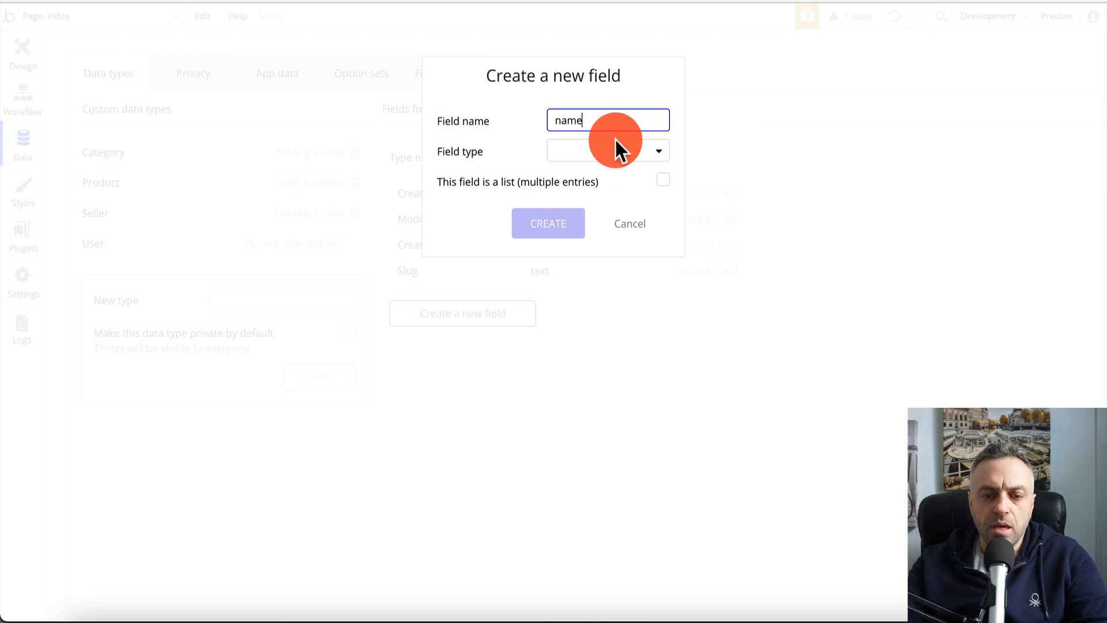
left_click(612, 152)
left_click(594, 177)
left_click(555, 228)
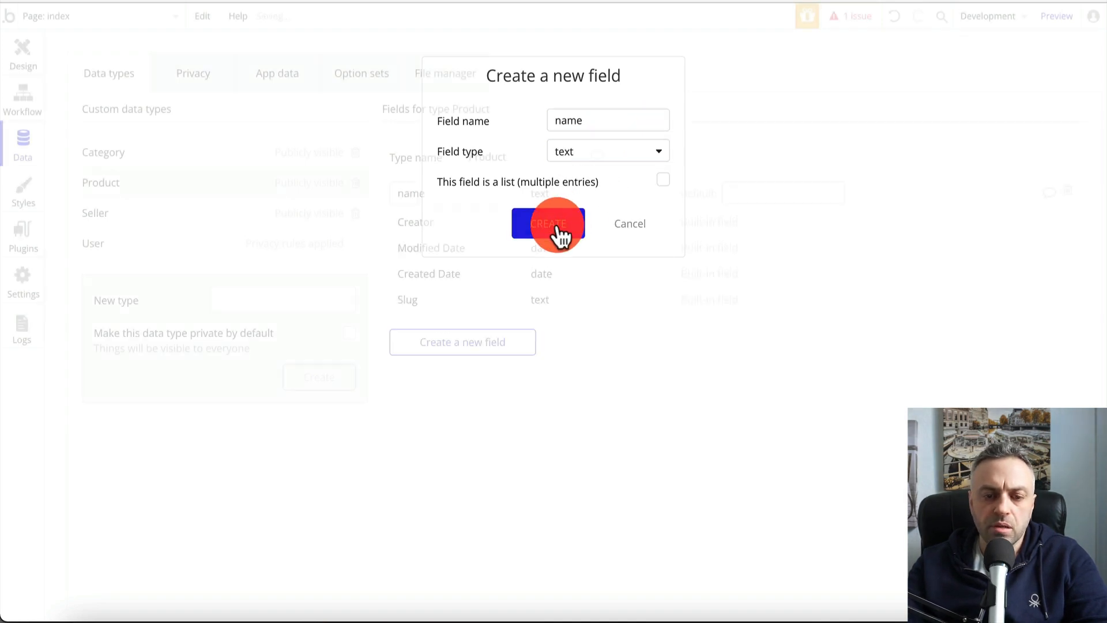
left_click(474, 347)
type("description")
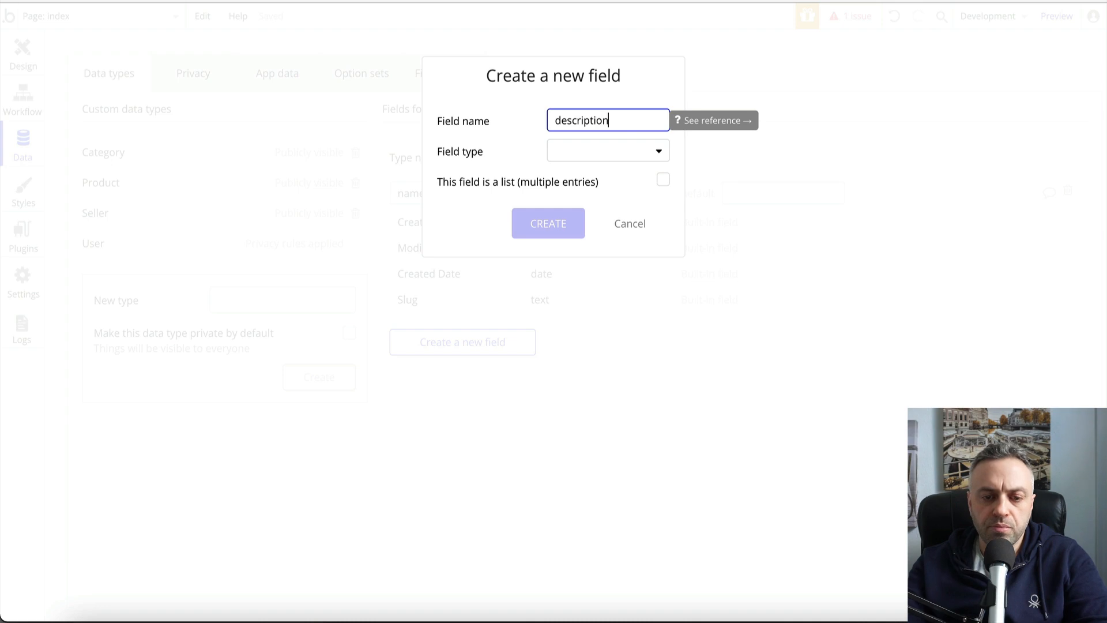
left_click(605, 152)
left_click(596, 177)
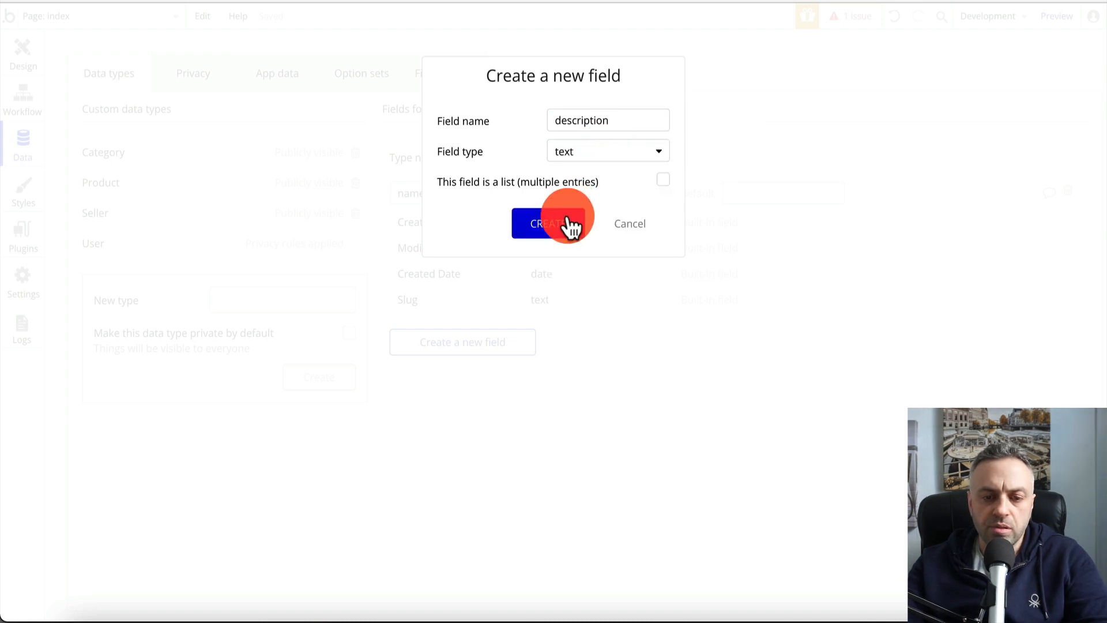
left_click(564, 224)
Add price and rating number fields to Product, then check the planning board
left_click(474, 372)
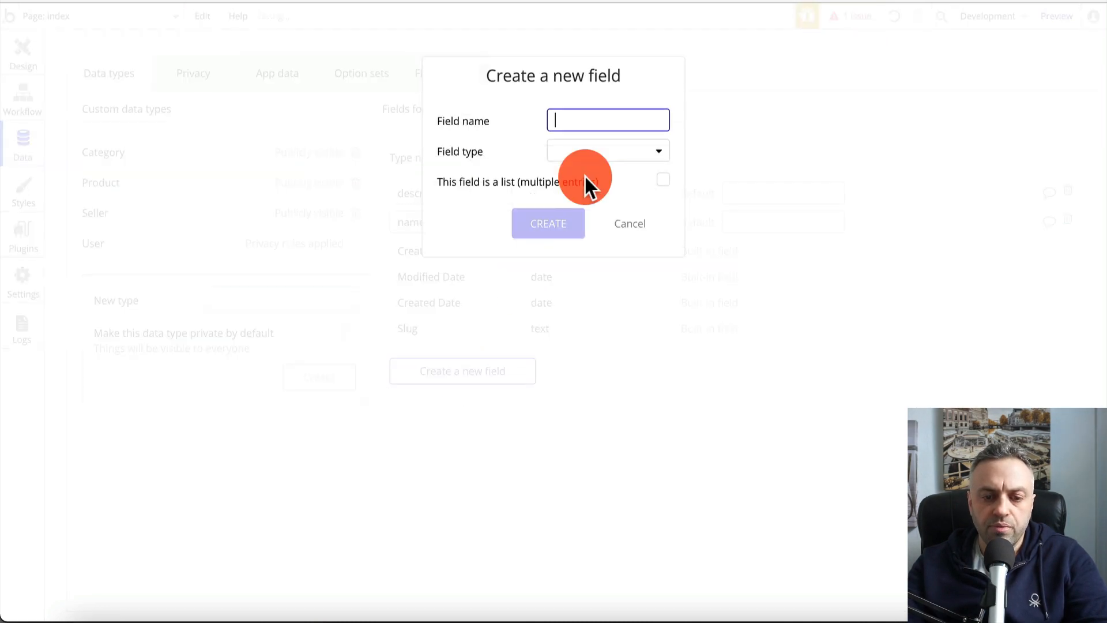
left_click(611, 157)
left_click(602, 202)
left_click(548, 228)
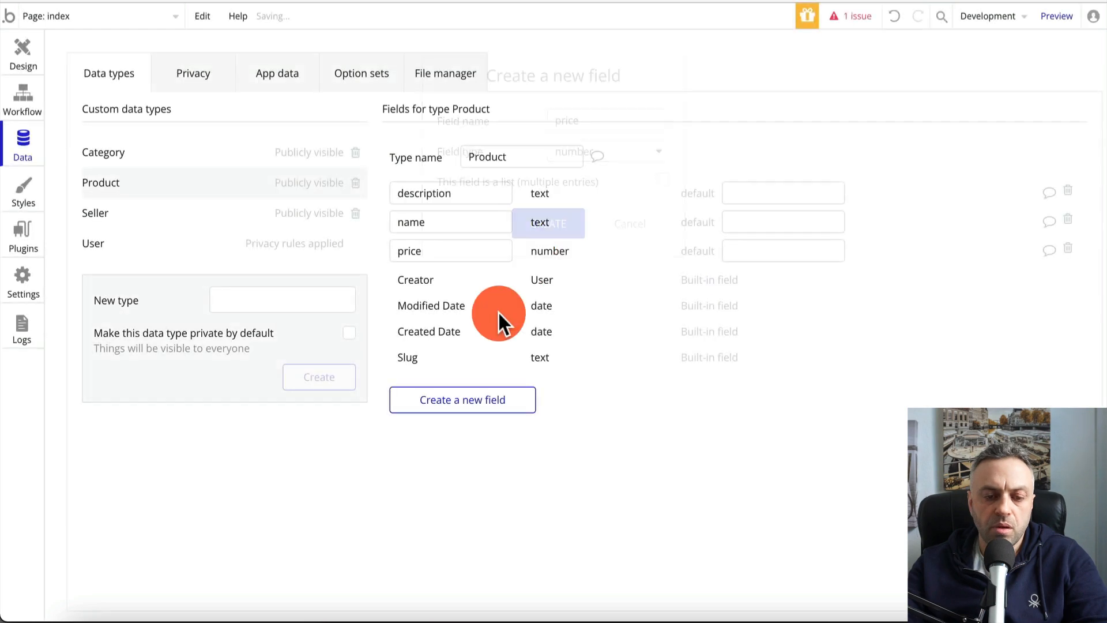
left_click(483, 401)
type("rati")
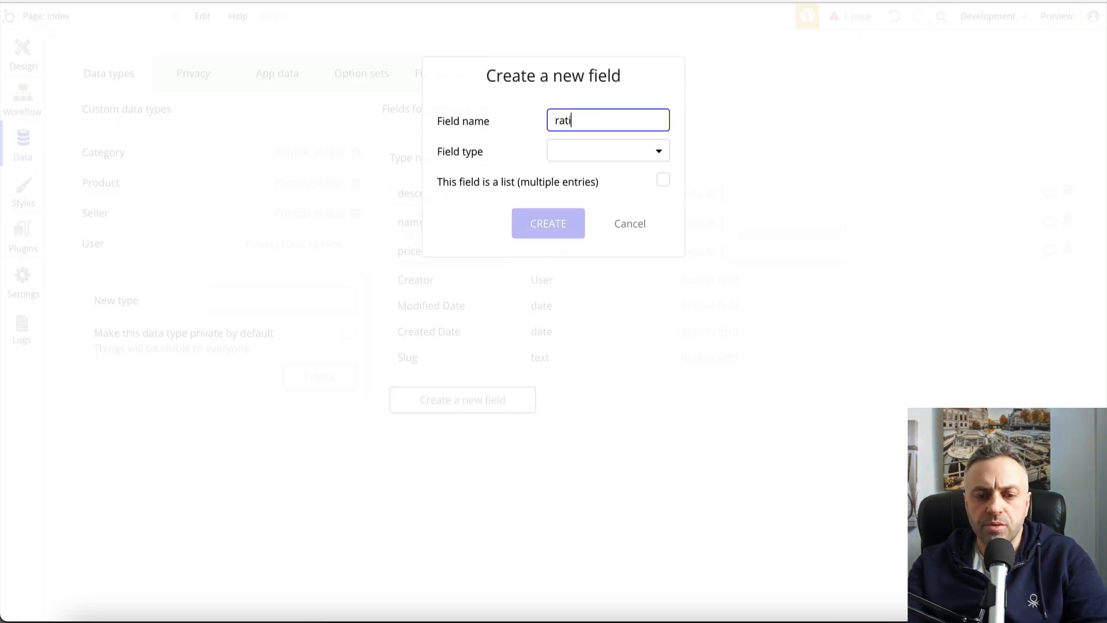
type("ng")
left_click(597, 159)
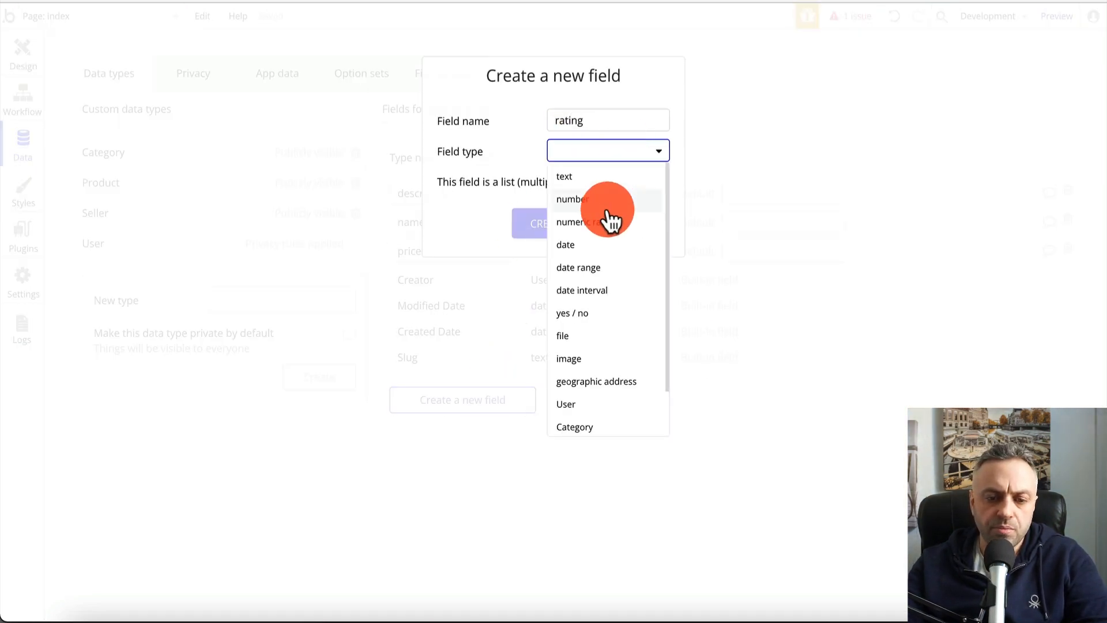
left_click(605, 218)
left_click(637, 152)
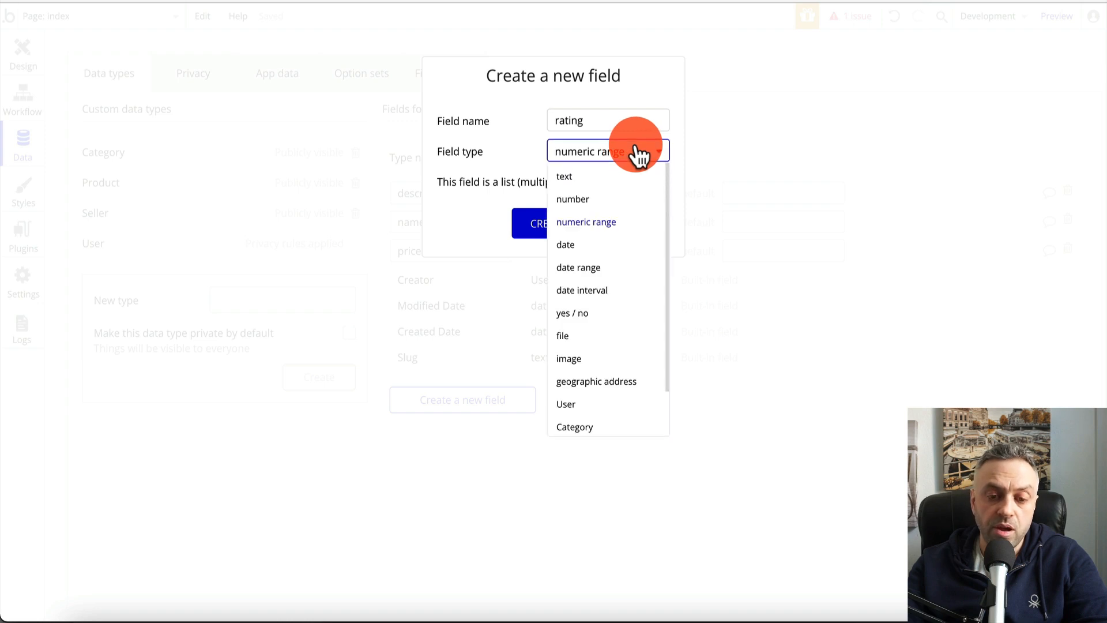
left_click(600, 199)
left_click(571, 230)
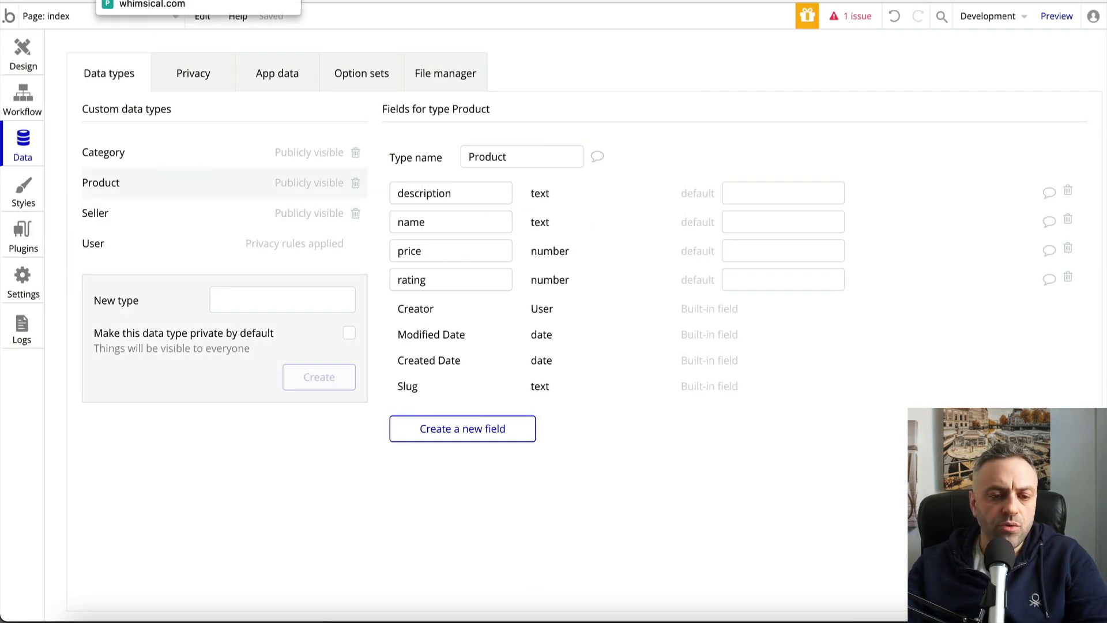
left_click(141, 0)
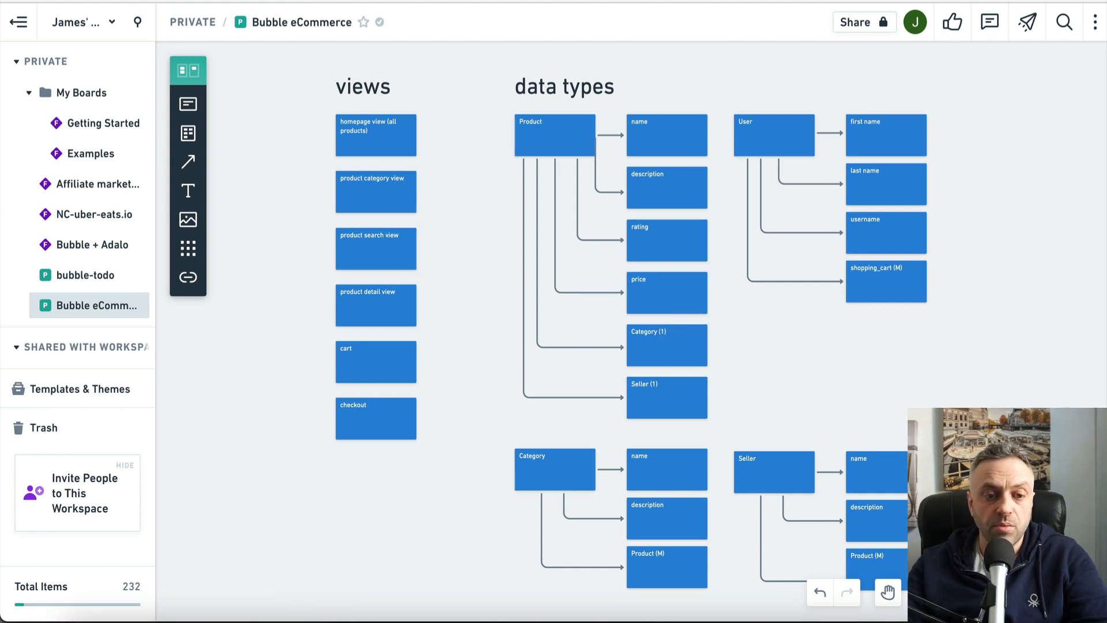
key("ctrl+Tab")
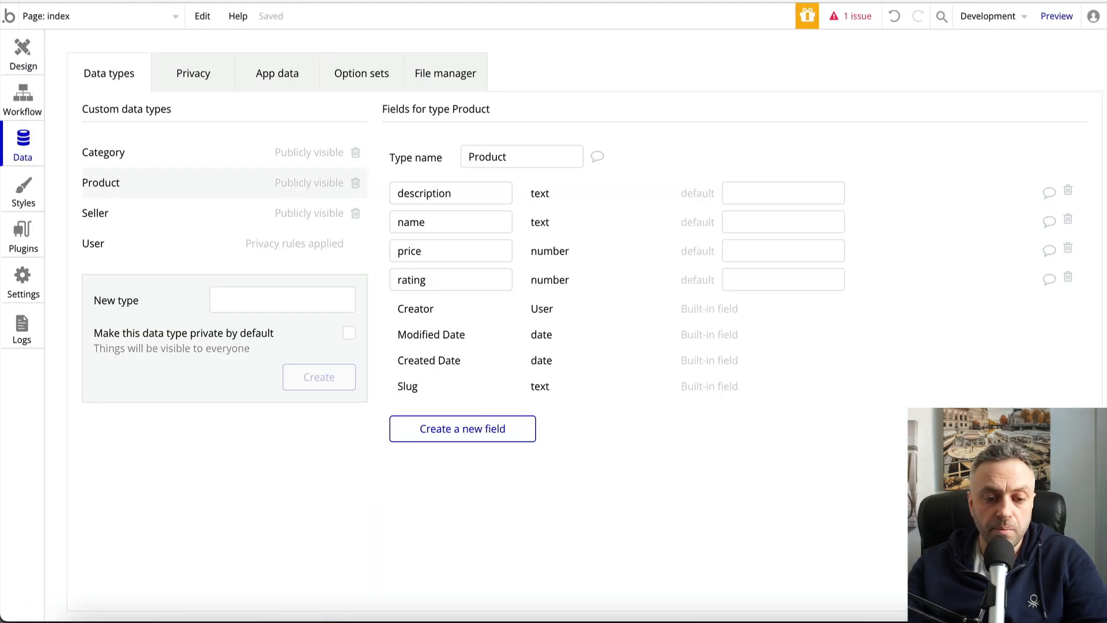
Add a category field to Product, linked to the Category type
left_click(457, 429)
type("Ca")
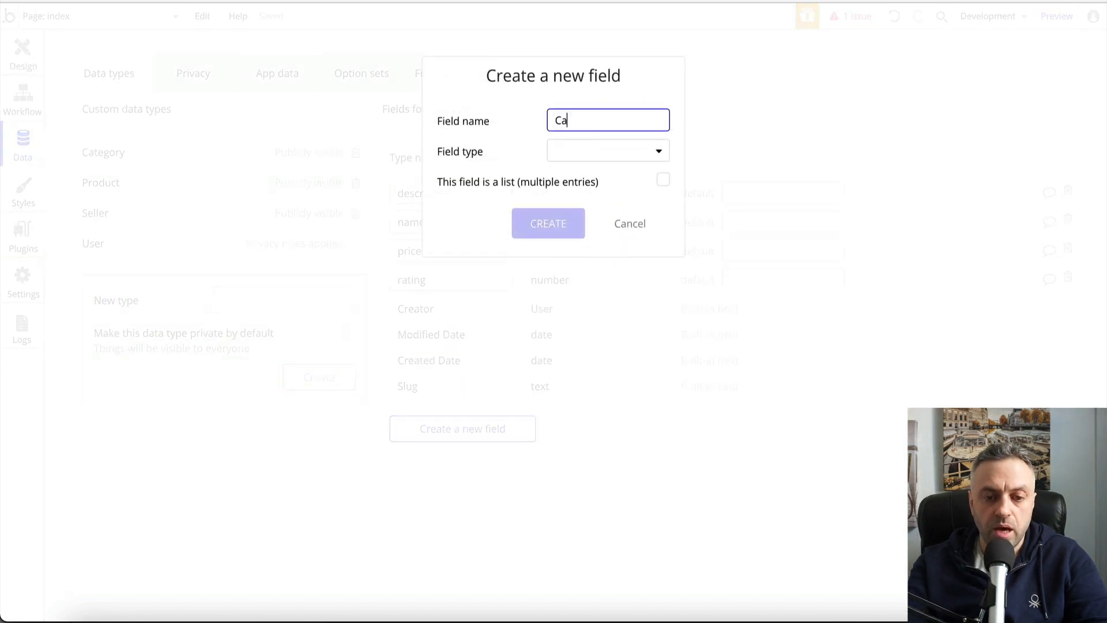
type("tegory")
double_click(600, 123)
type("category")
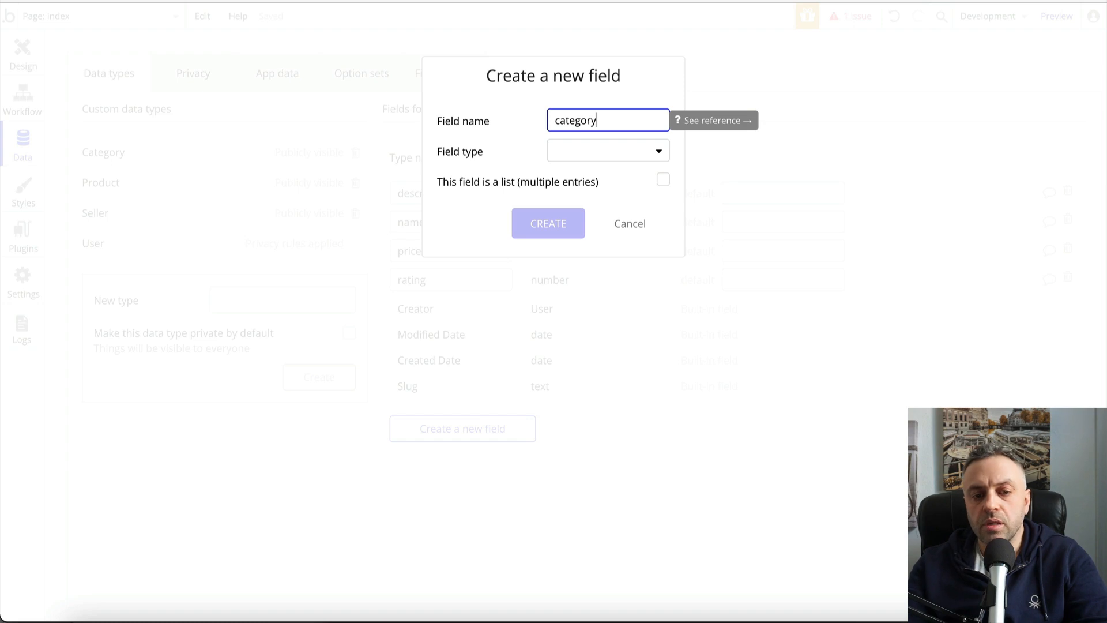
left_click(600, 153)
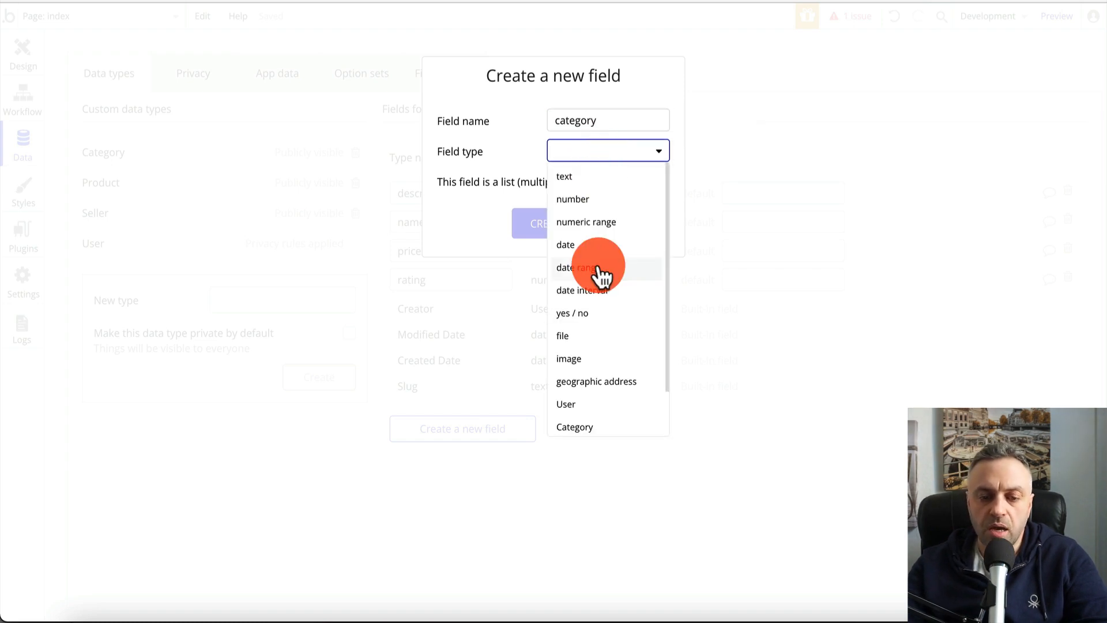
scroll(596, 300, "down", 1)
left_click(595, 374)
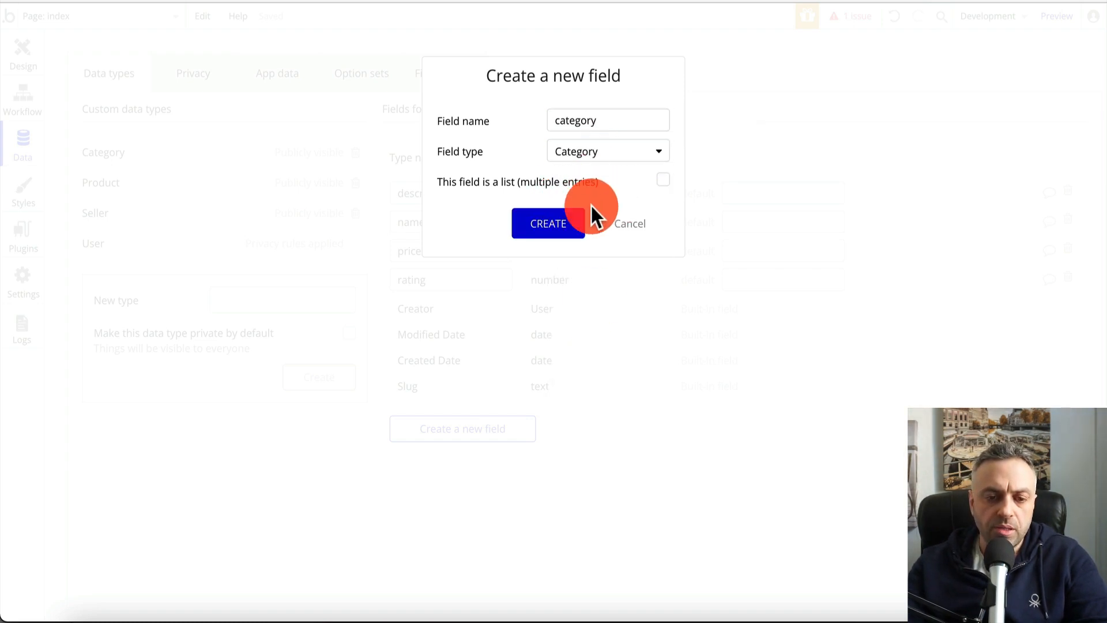
left_click(573, 230)
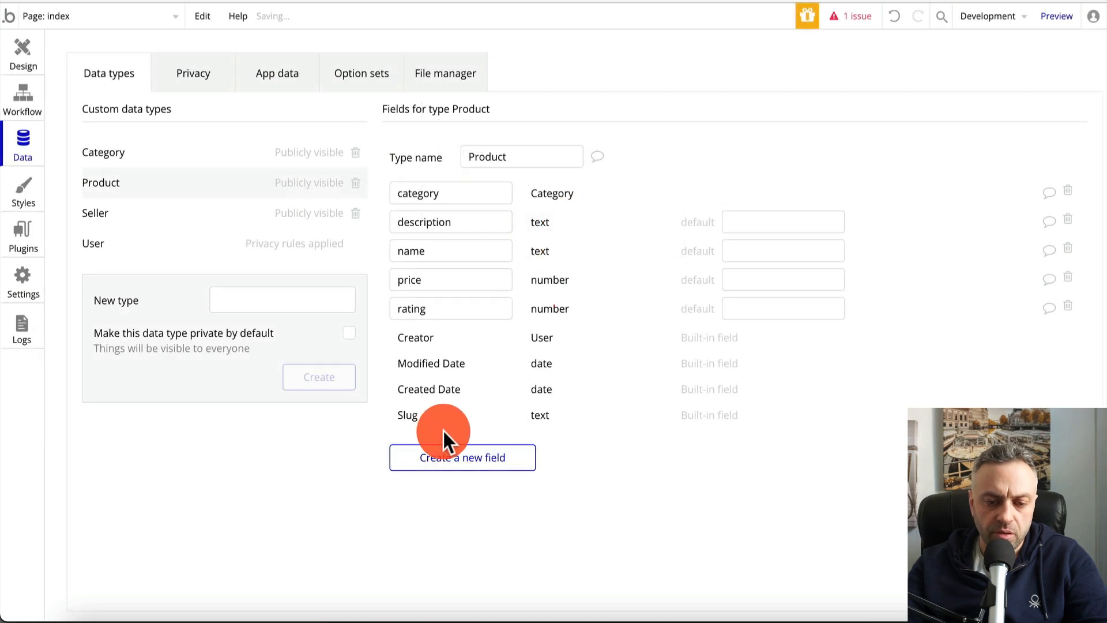
Add a seller field of type Seller to Product and compare with the board
left_click(473, 461)
type("s")
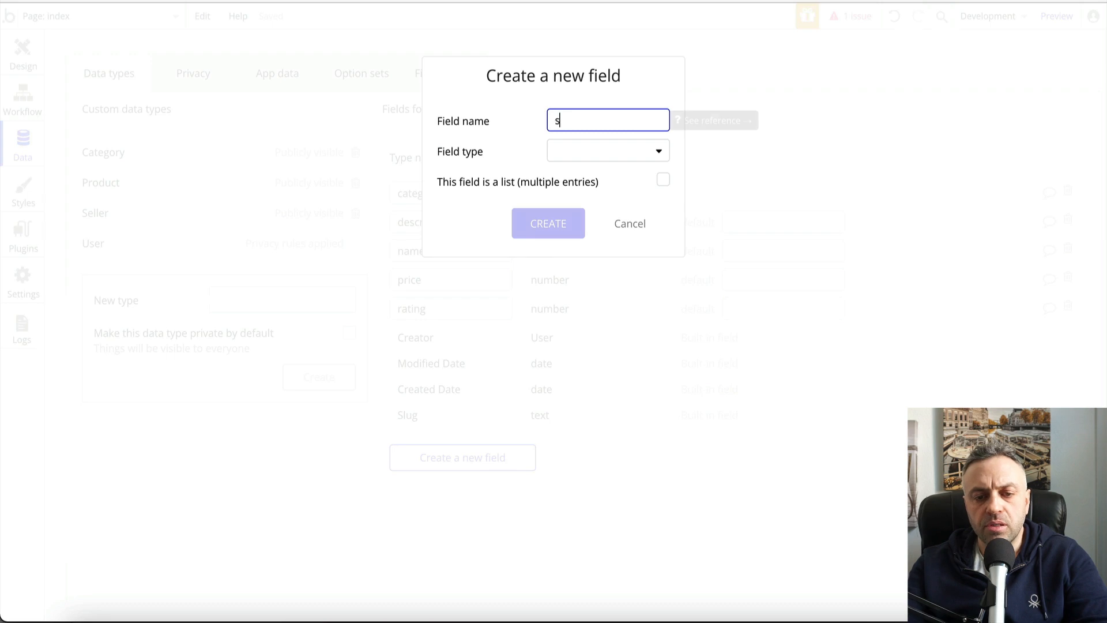
type("eller")
left_click(617, 152)
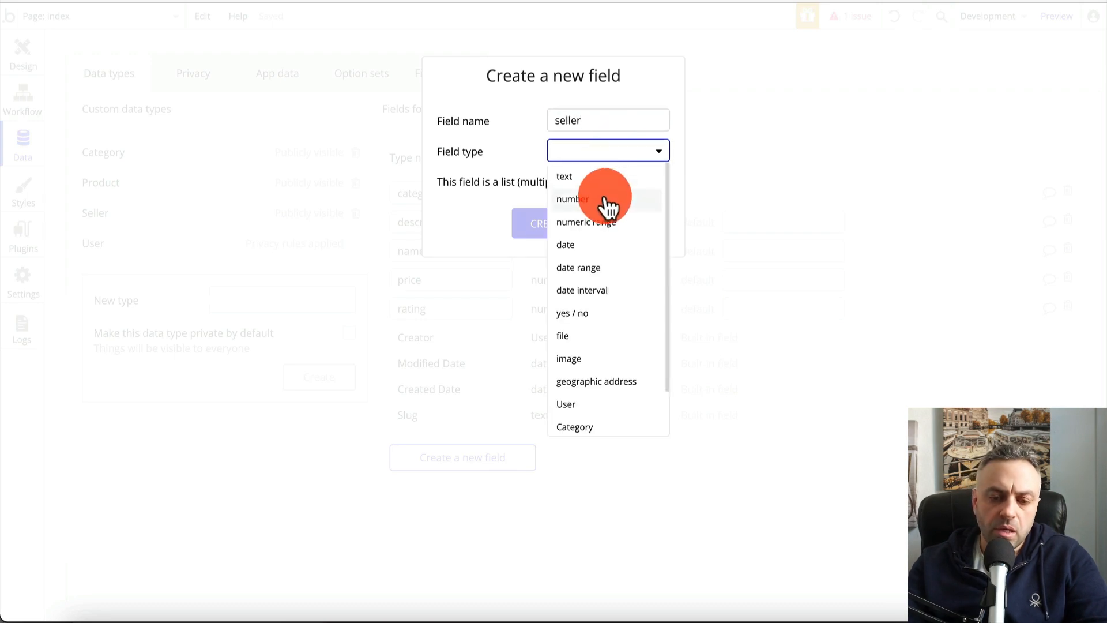
scroll(594, 271, "down", 2)
left_click(574, 422)
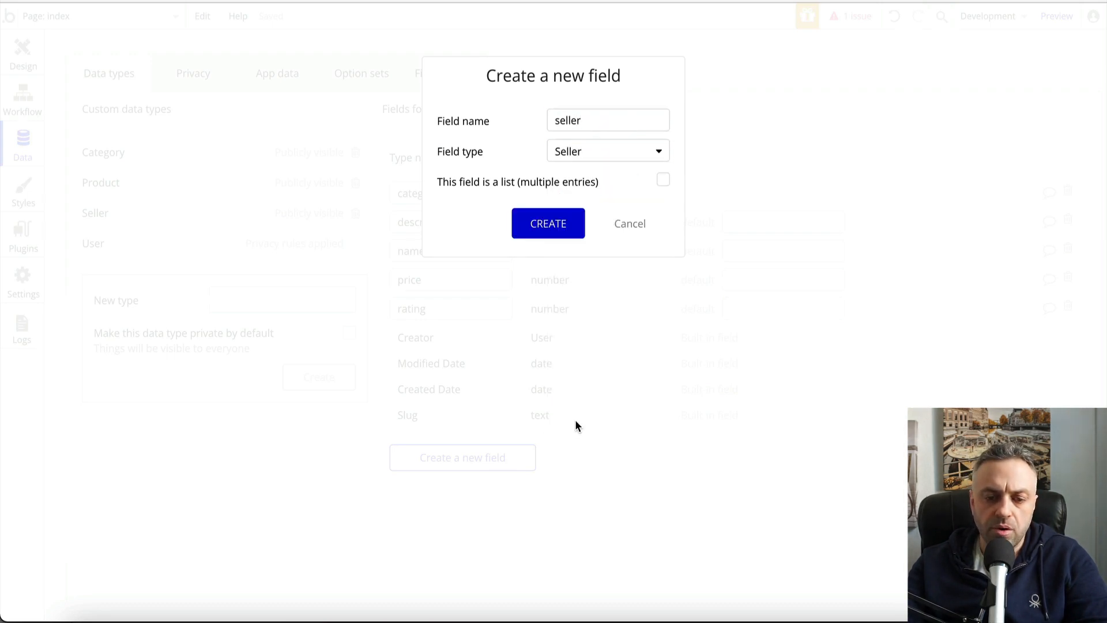
left_click(568, 224)
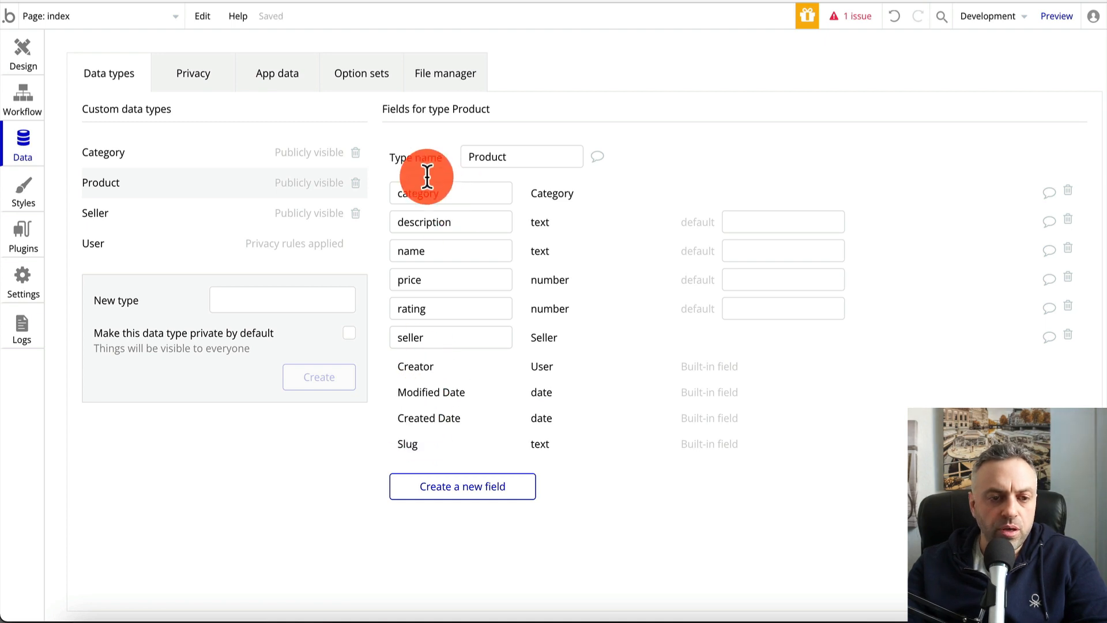
key("ctrl+Tab")
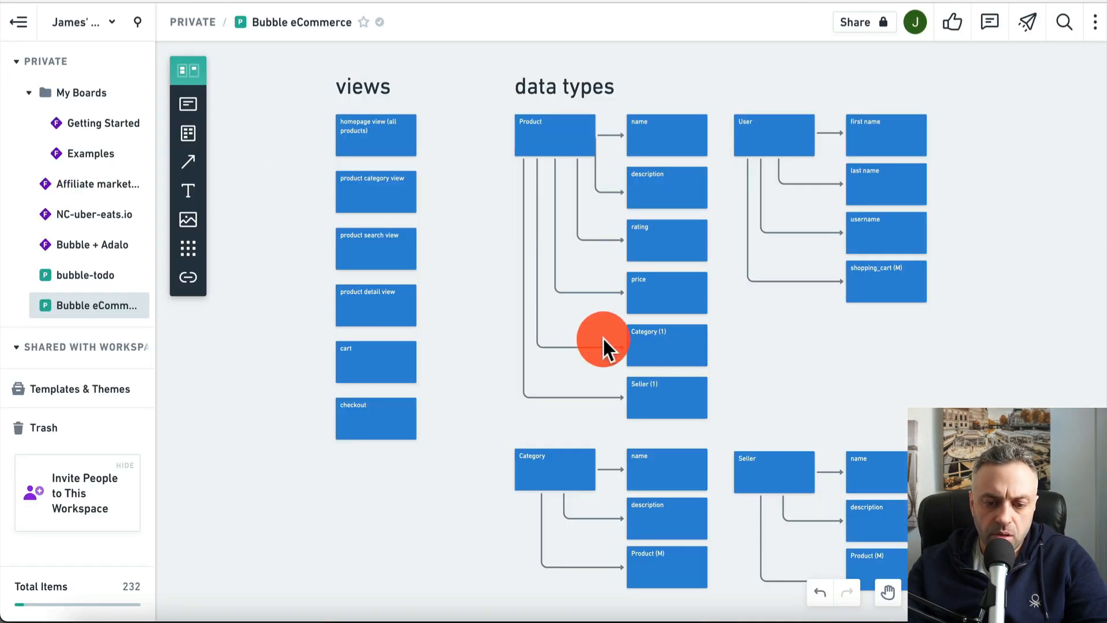
scroll(593, 421, "down", 1)
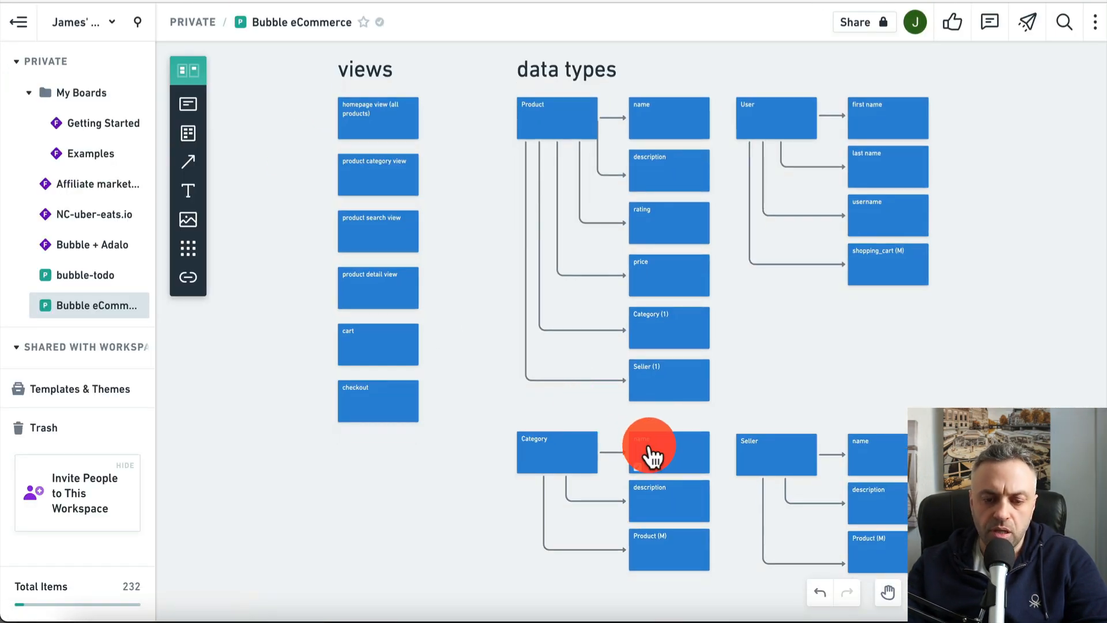
key("ctrl+shift+Tab")
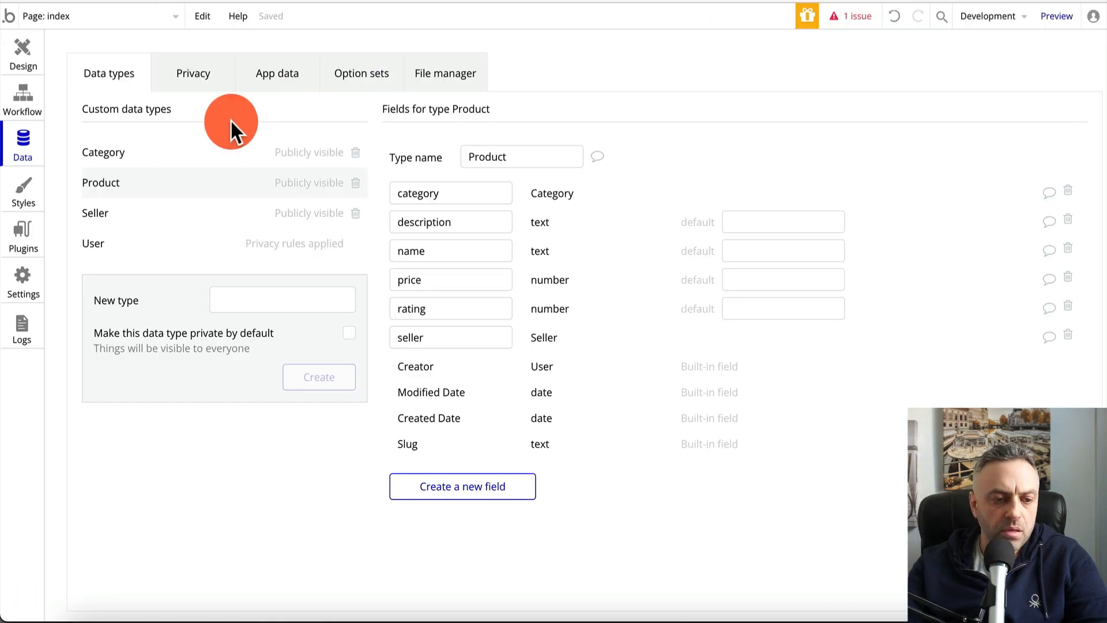
left_click(132, 215)
Add a name text field to Seller
left_click(494, 314)
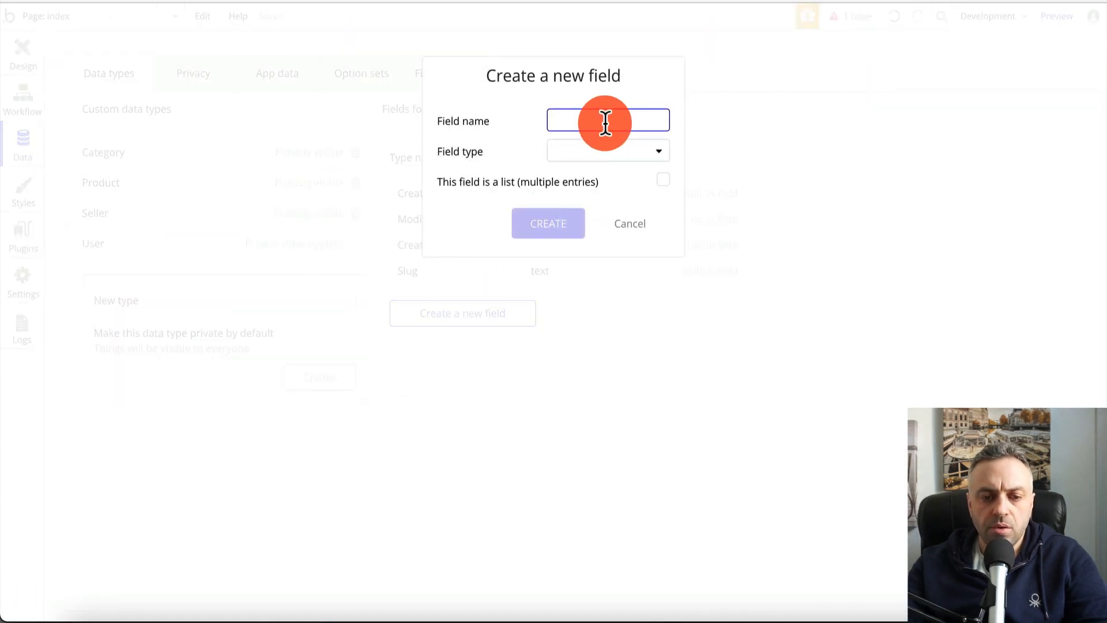
type("name")
left_click(628, 152)
left_click(606, 176)
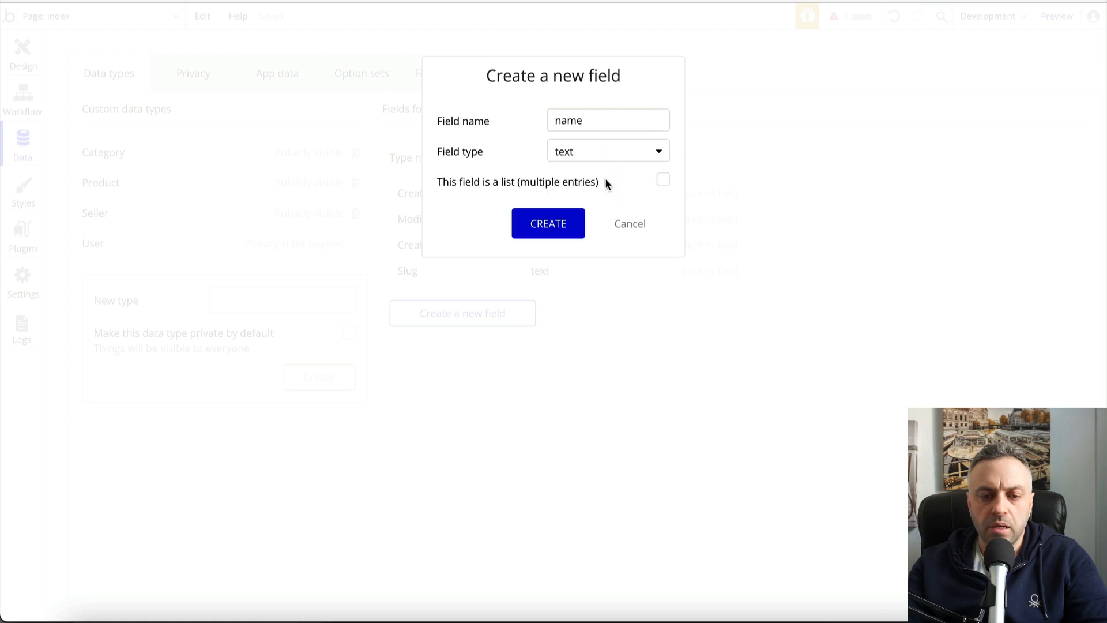
left_click(559, 227)
Add a description text field to Seller after checking the Whimsical plan
left_click(484, 344)
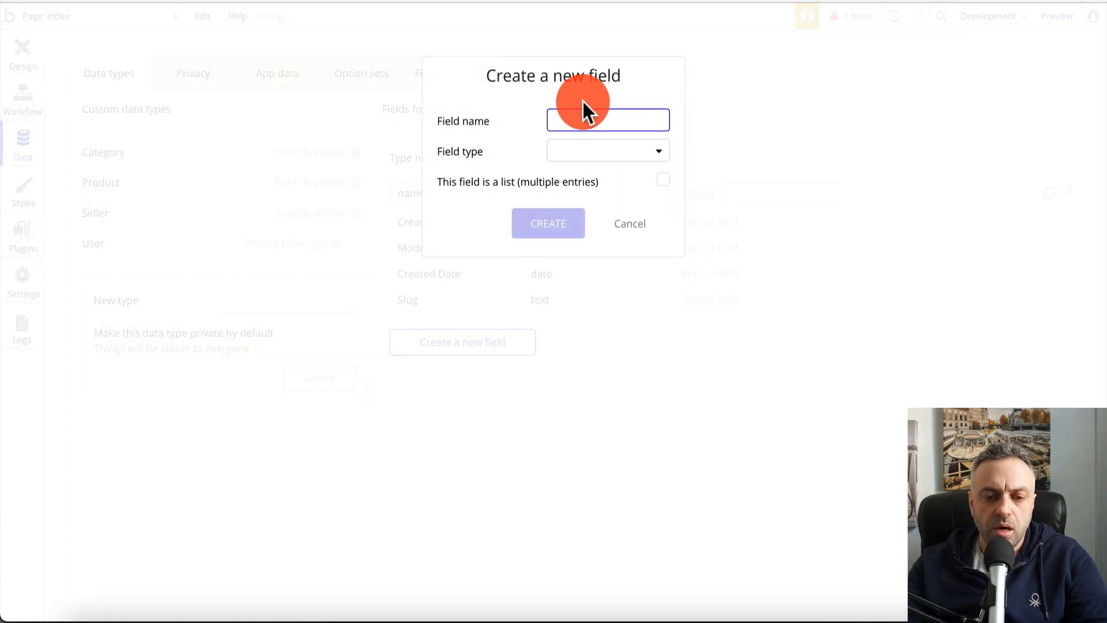
left_click(444, 2)
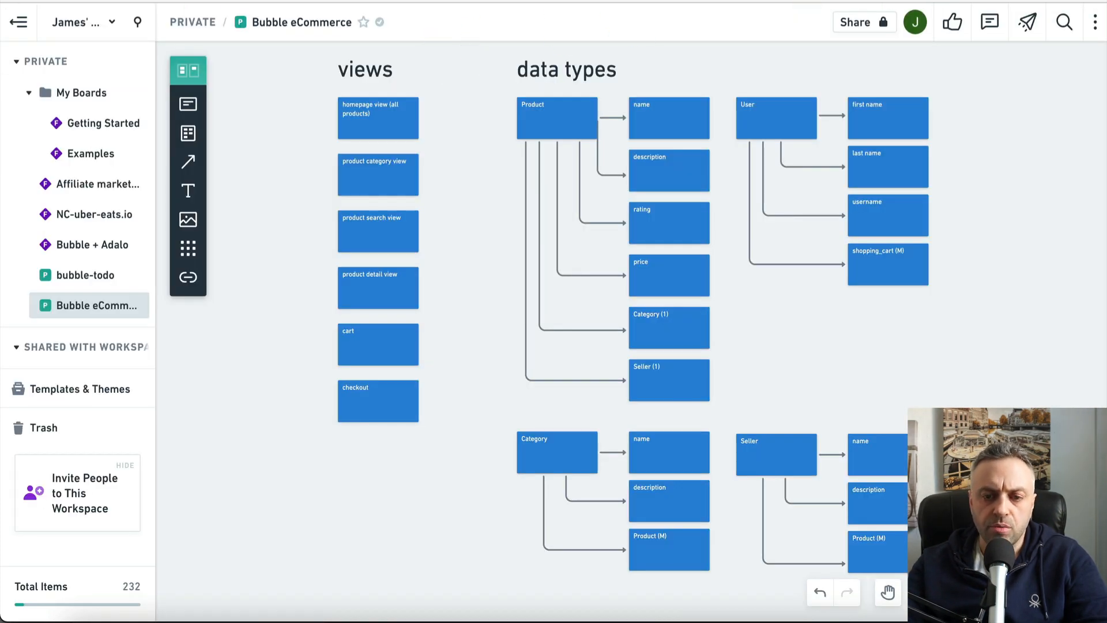
left_click(323, 2)
left_click(567, 128)
type("description")
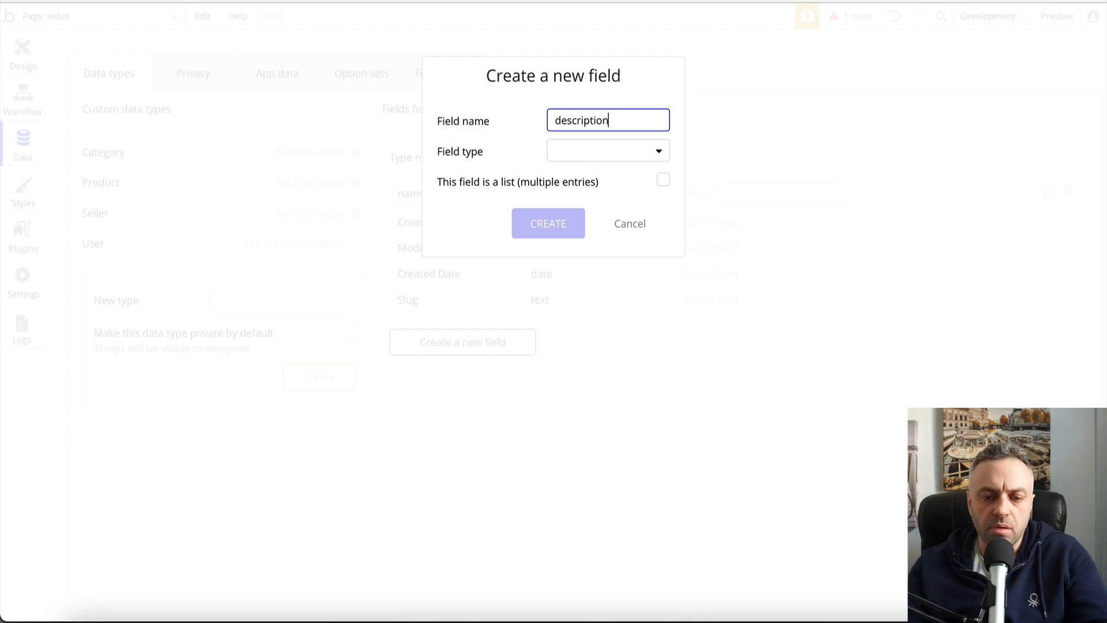
left_click(619, 148)
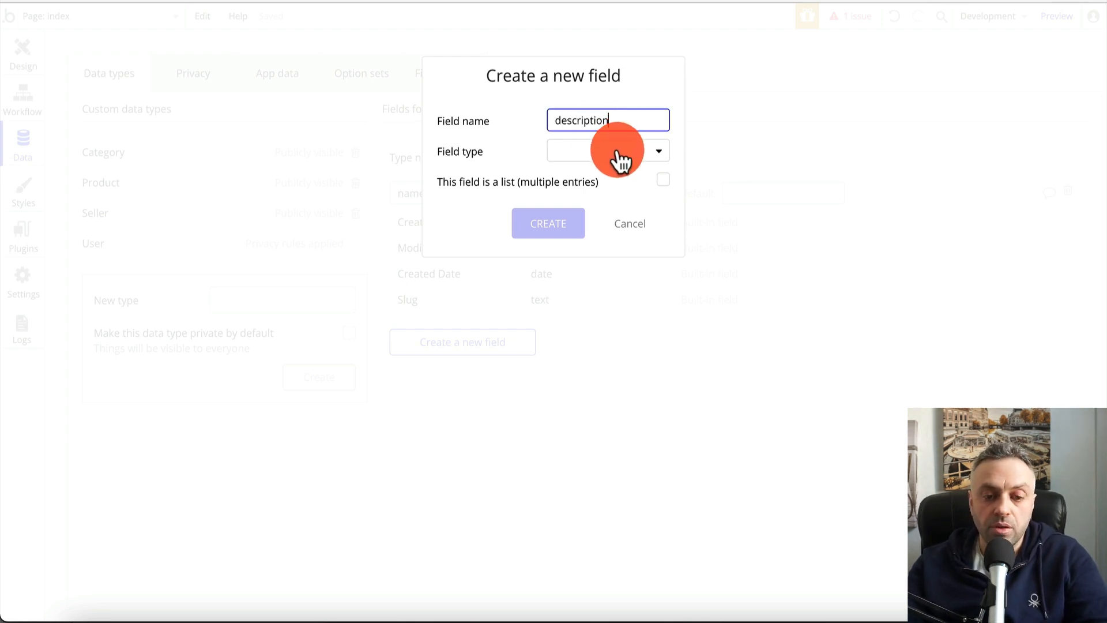
left_click(619, 152)
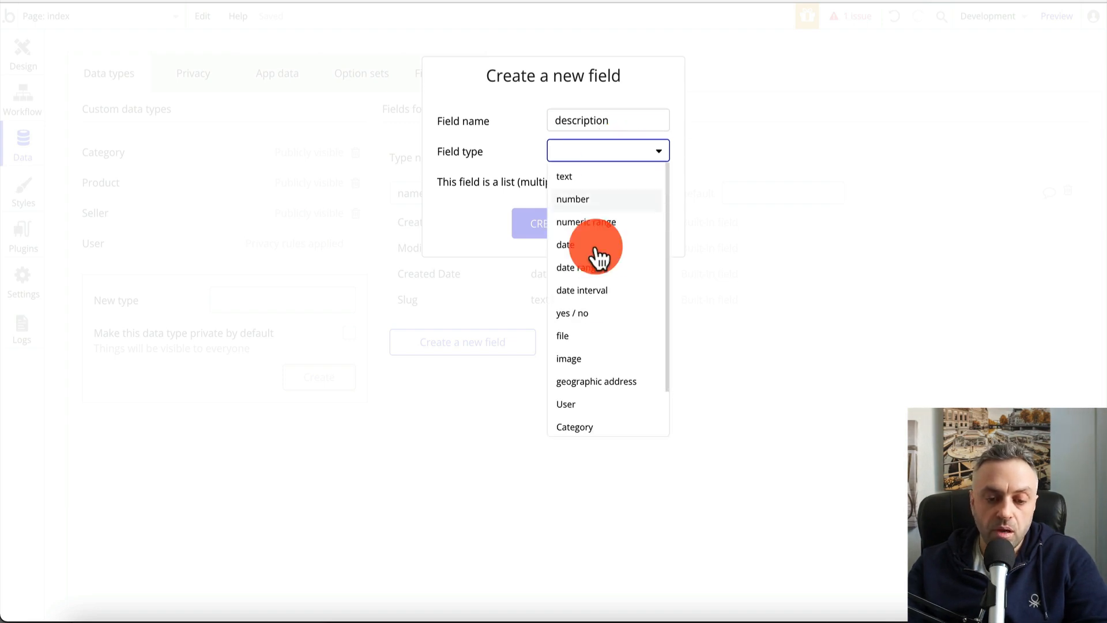
scroll(596, 301, "down", 2)
scroll(596, 302, "up", 2)
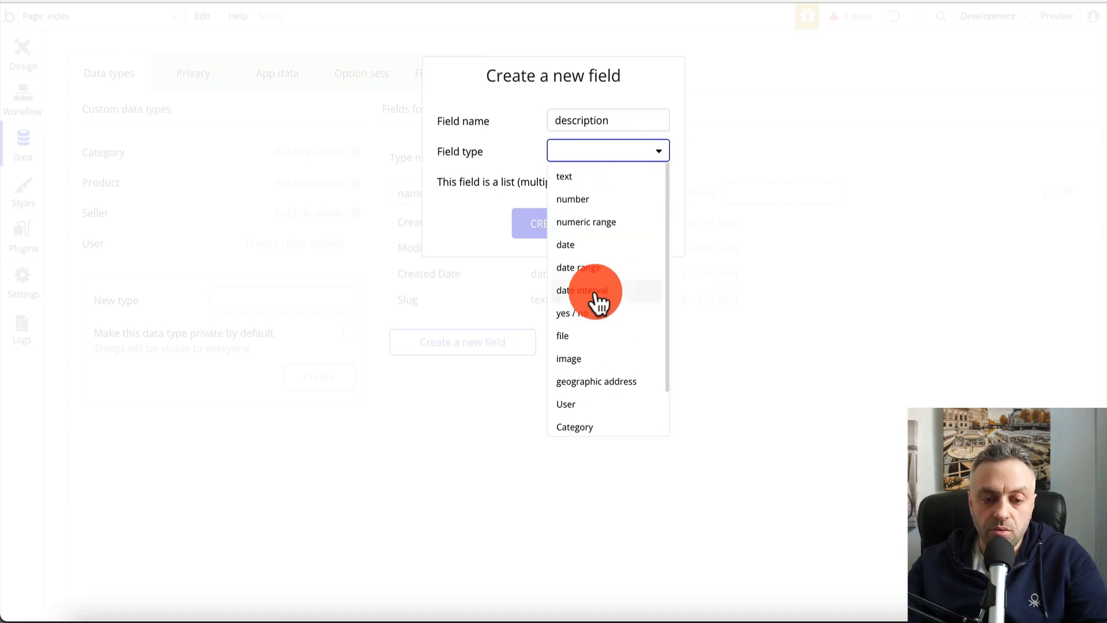
left_click(615, 177)
left_click(569, 222)
Add a products field holding a list of Products to Seller
left_click(493, 372)
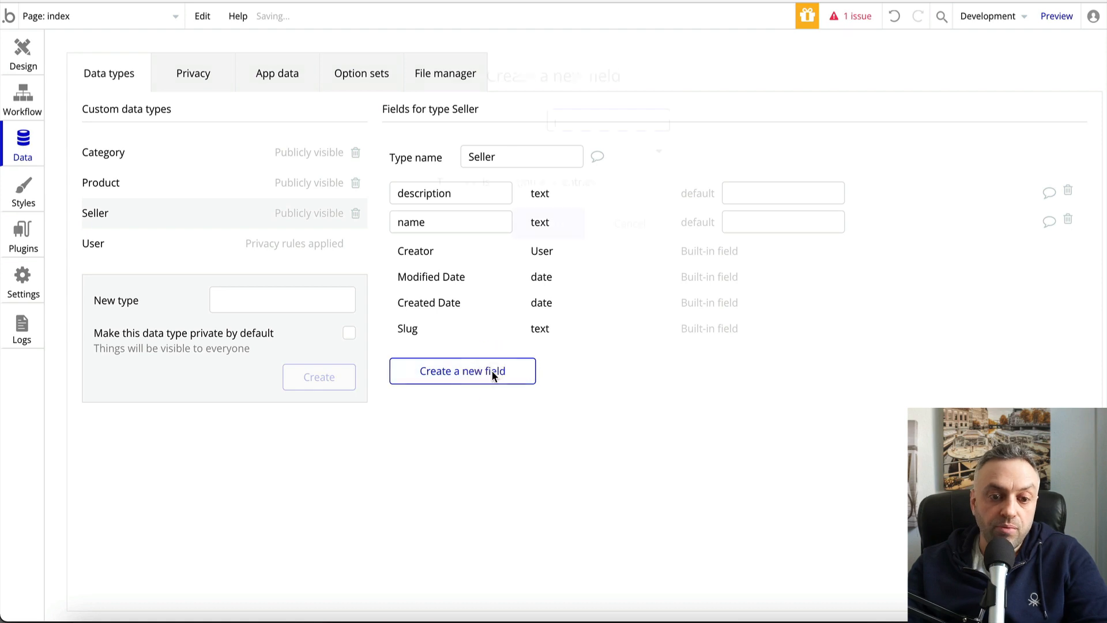
type("product")
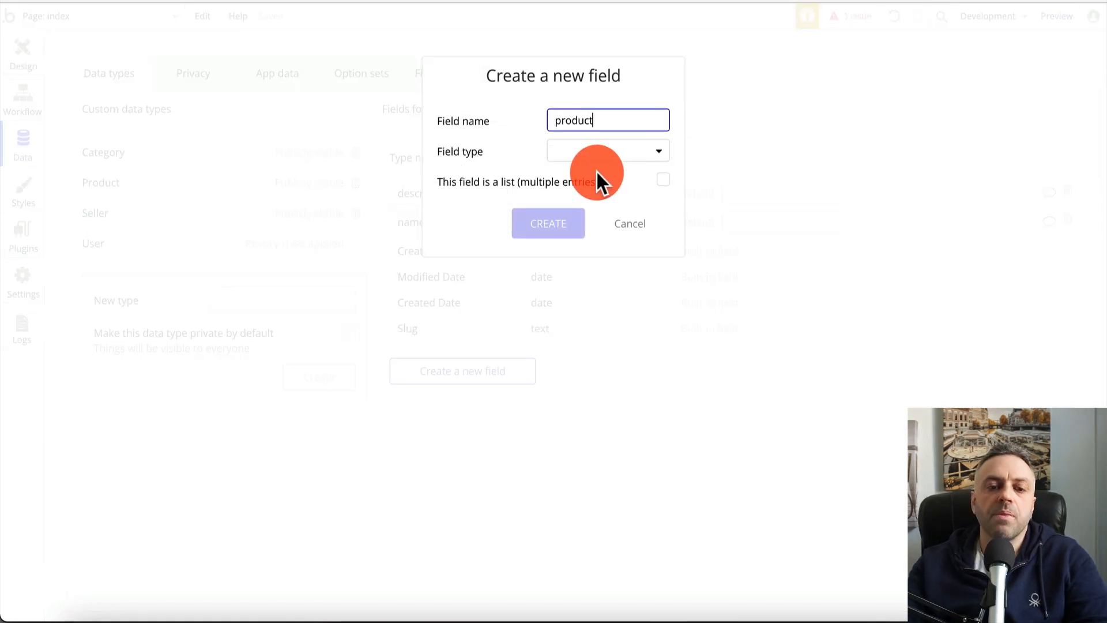
left_click(614, 165)
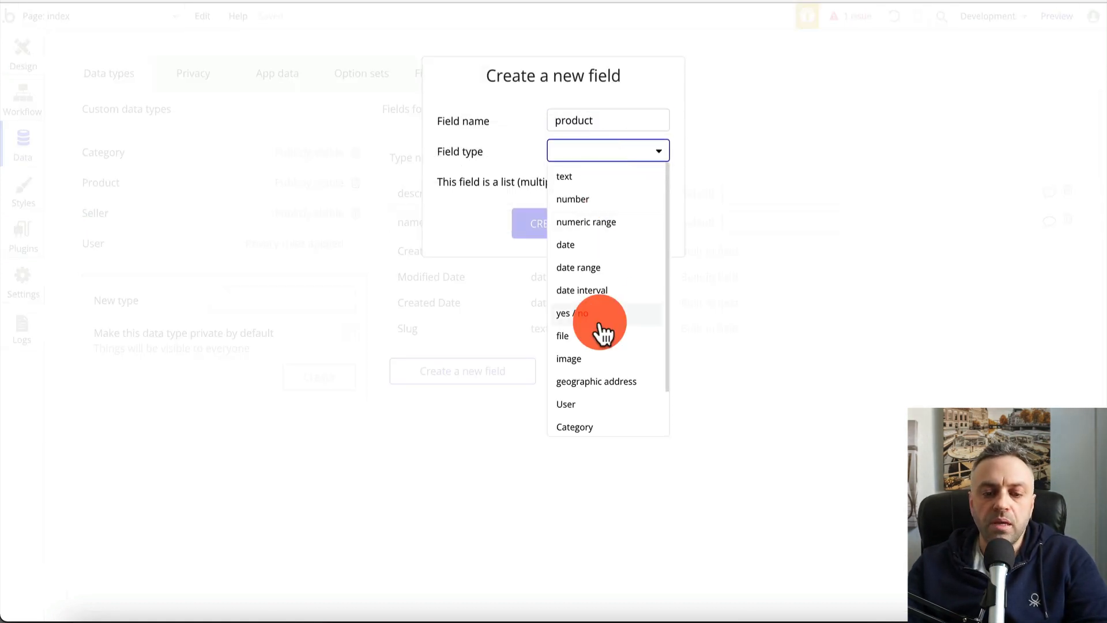
scroll(599, 327, "down", 2)
left_click(599, 398)
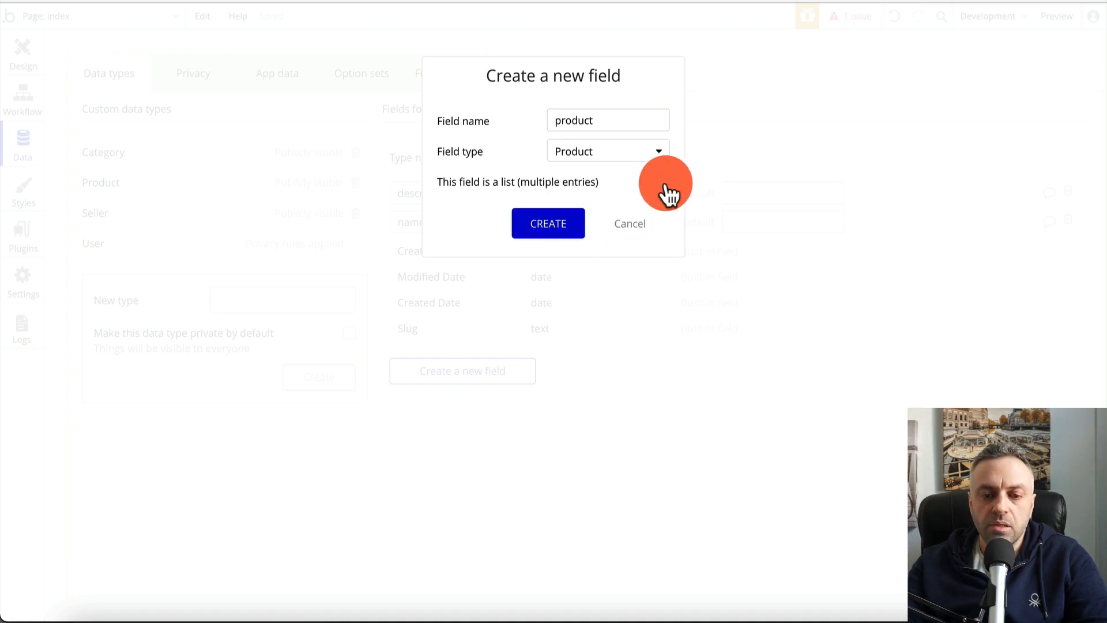
left_click(663, 180)
left_click(617, 119)
type("s")
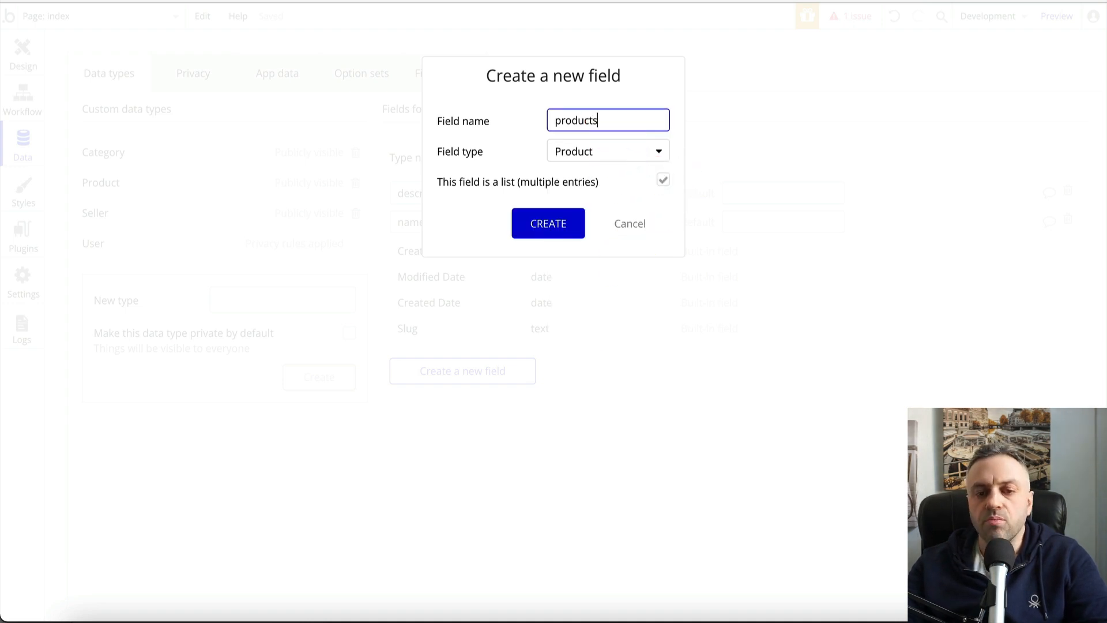
left_click(575, 226)
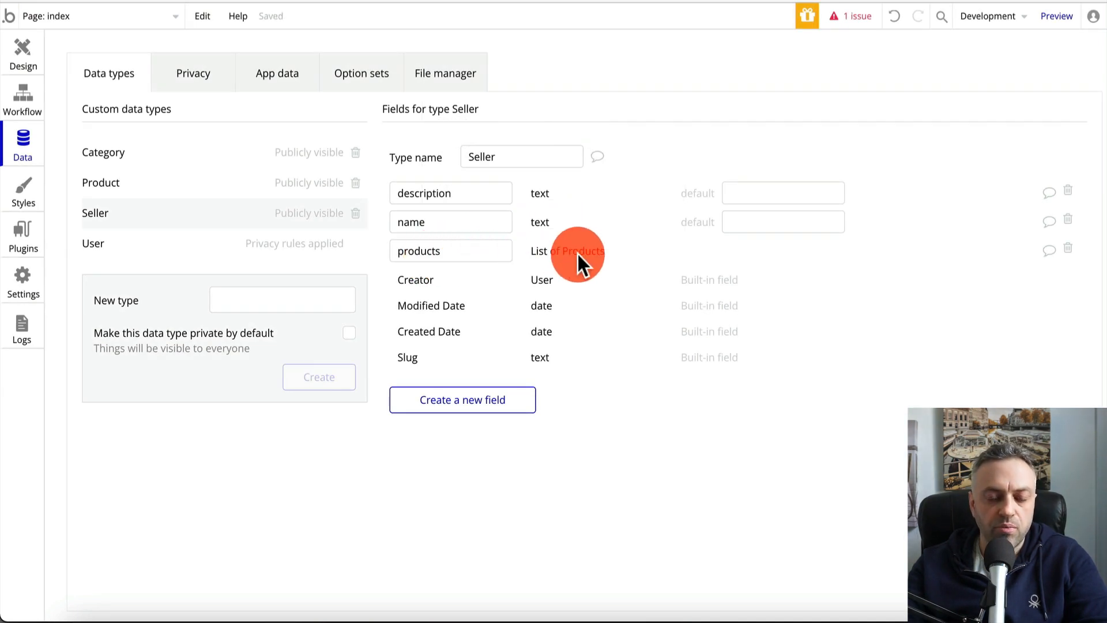
key("ctrl+Tab")
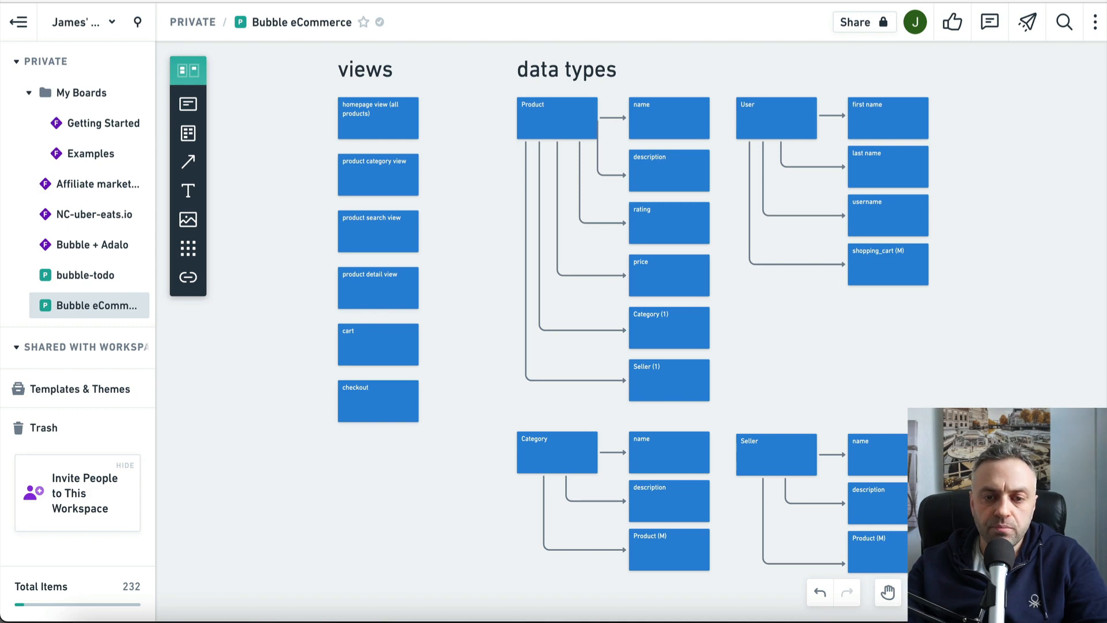
Compare User with the planned fields and add a first_name text field
key("ctrl+shift+Tab")
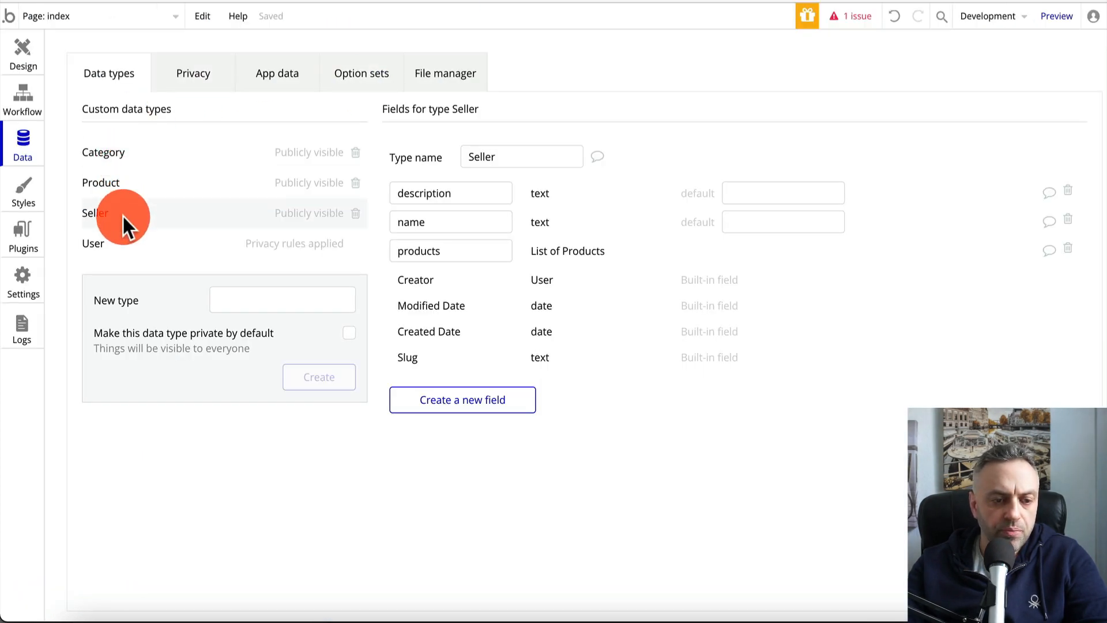
left_click(117, 244)
key("ctrl+Tab")
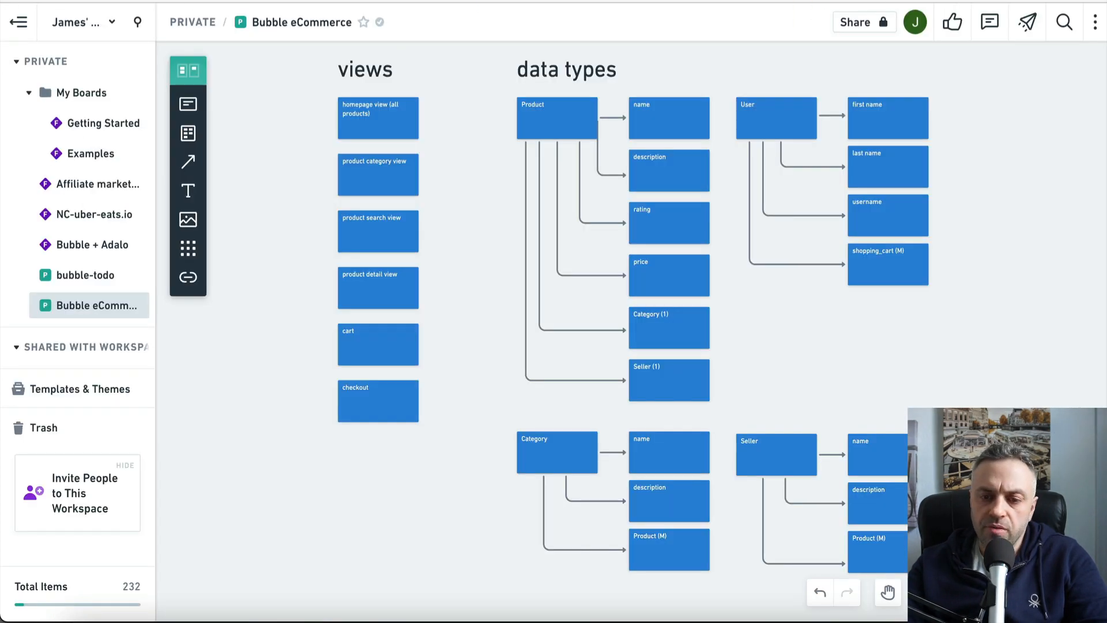
key("ctrl+shift+Tab")
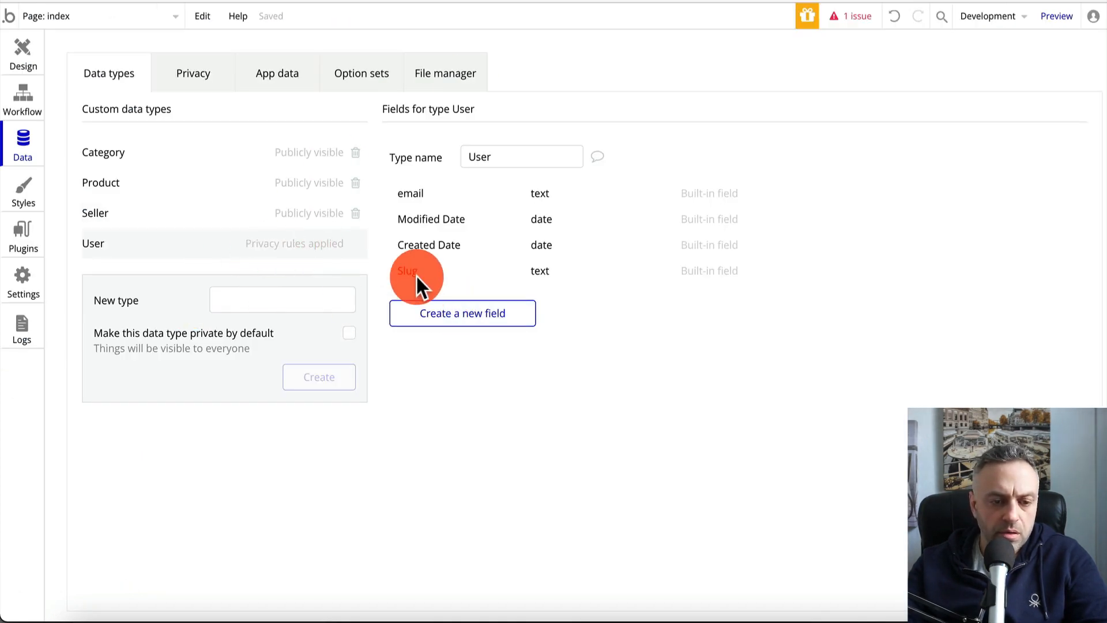
left_click(470, 316)
left_click(568, 113)
type("firs")
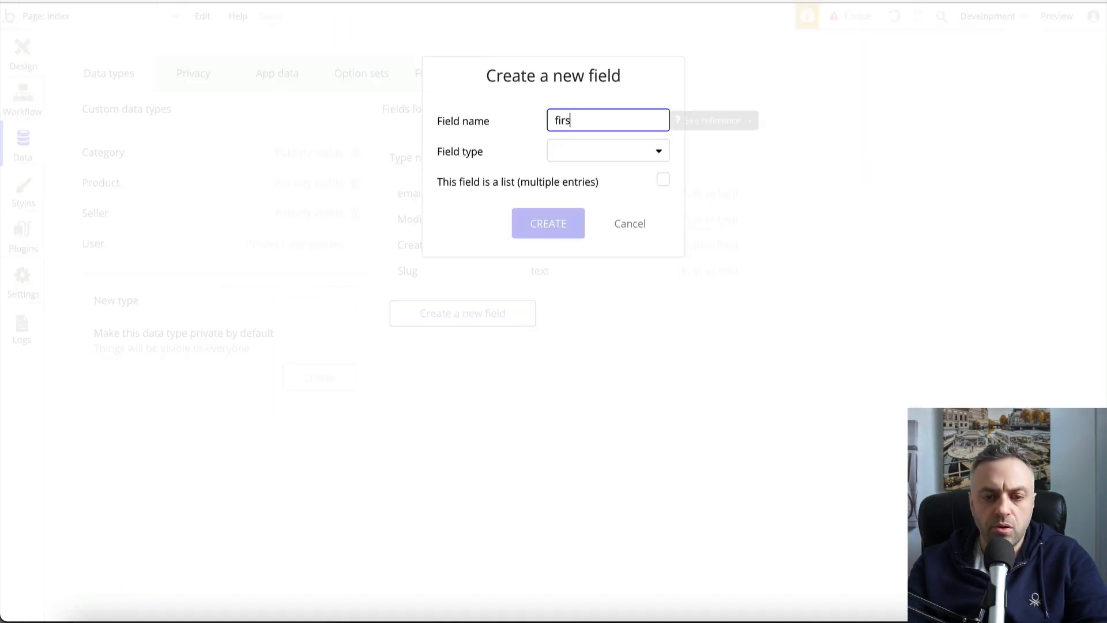
type("t_name")
left_click(609, 153)
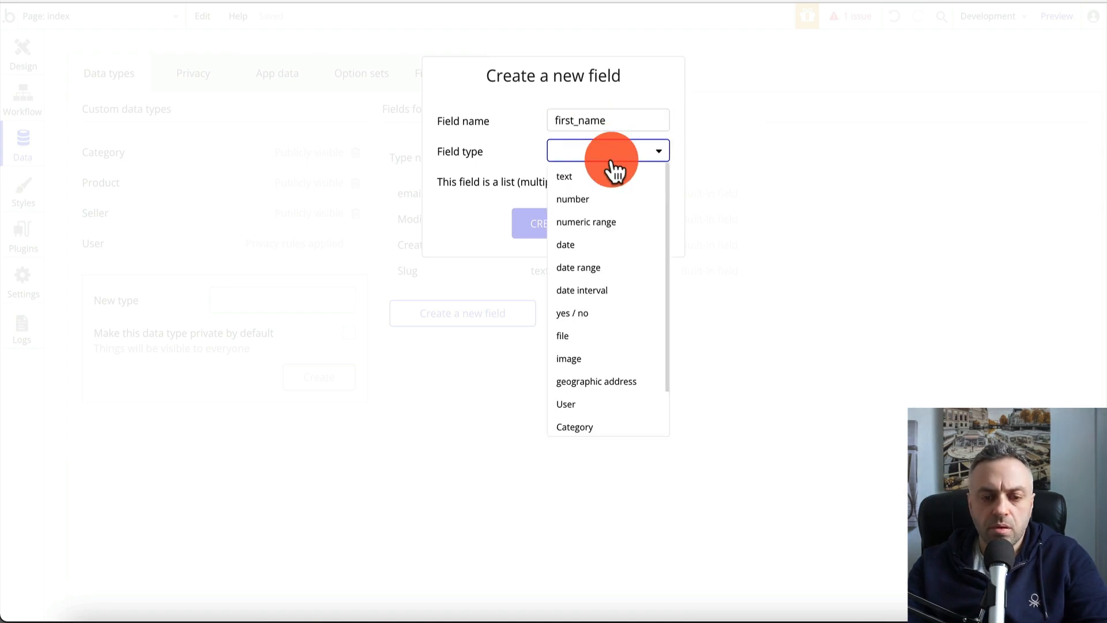
left_click(601, 174)
left_click(557, 228)
Add last_name and username text fields to User
left_click(468, 345)
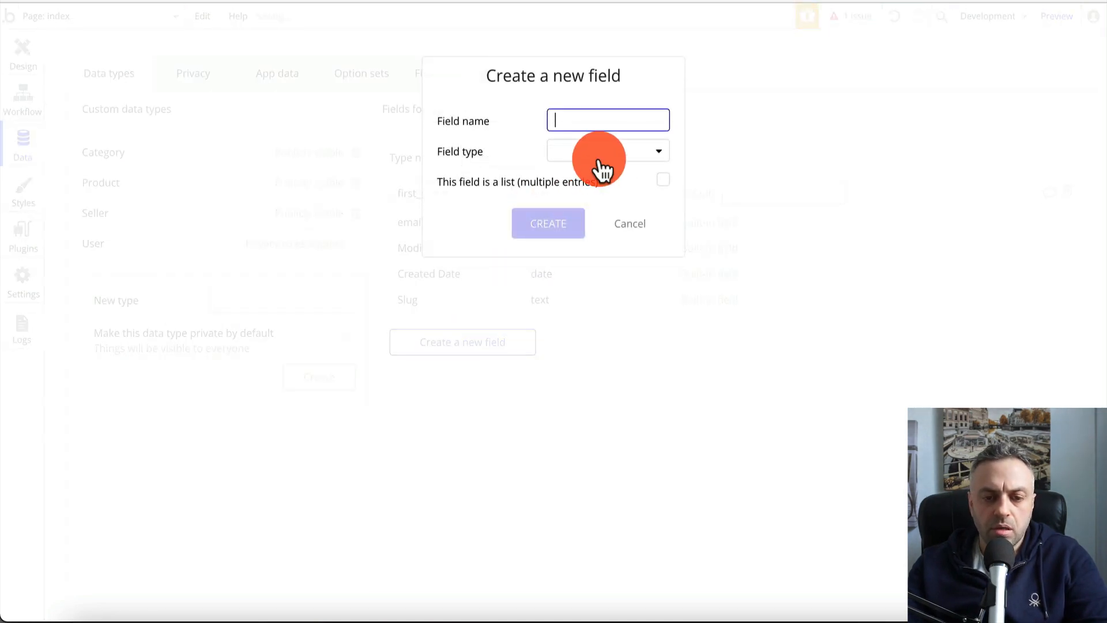
type("last_name")
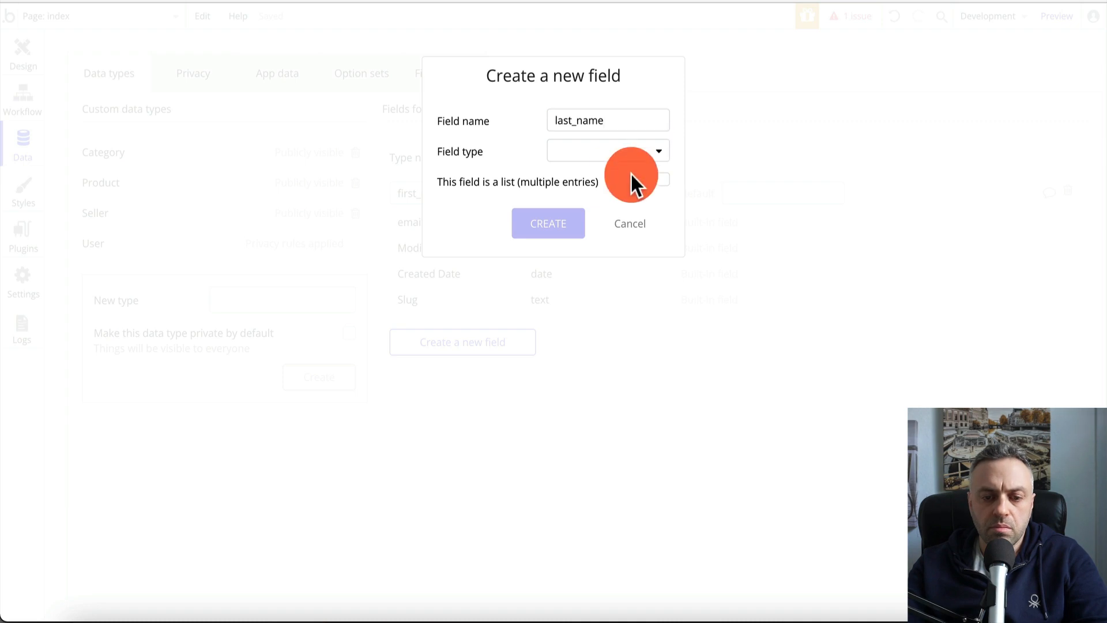
left_click(646, 151)
left_click(616, 174)
left_click(555, 228)
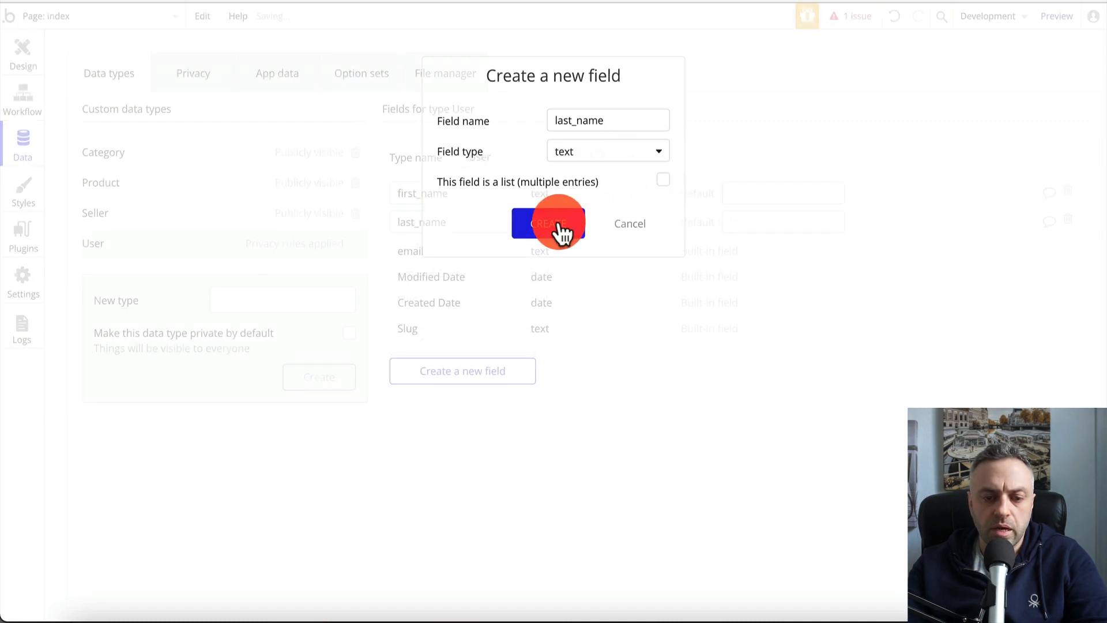
left_click(457, 374)
type("username")
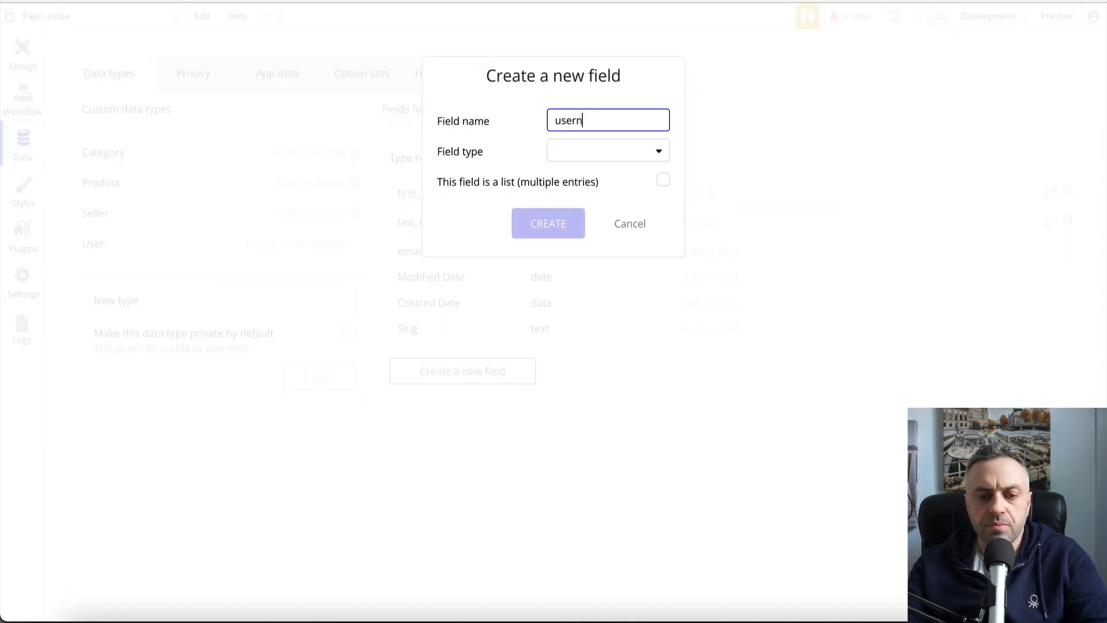
left_click(626, 157)
left_click(623, 176)
left_click(548, 225)
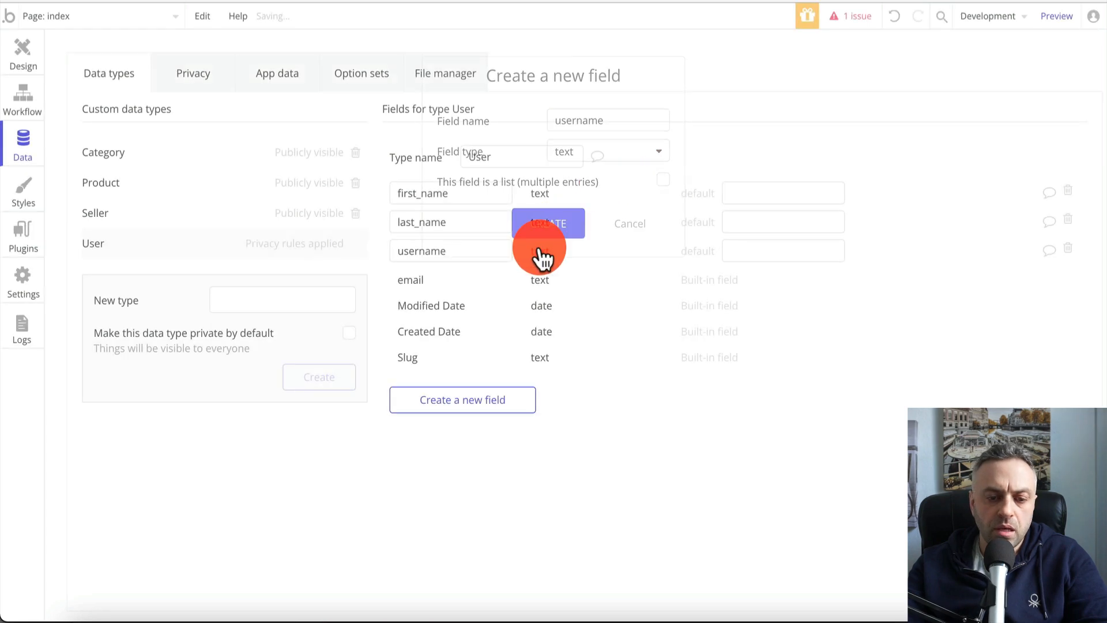
Add a cart field on User holding a list of Products
left_click(462, 404)
type("cart")
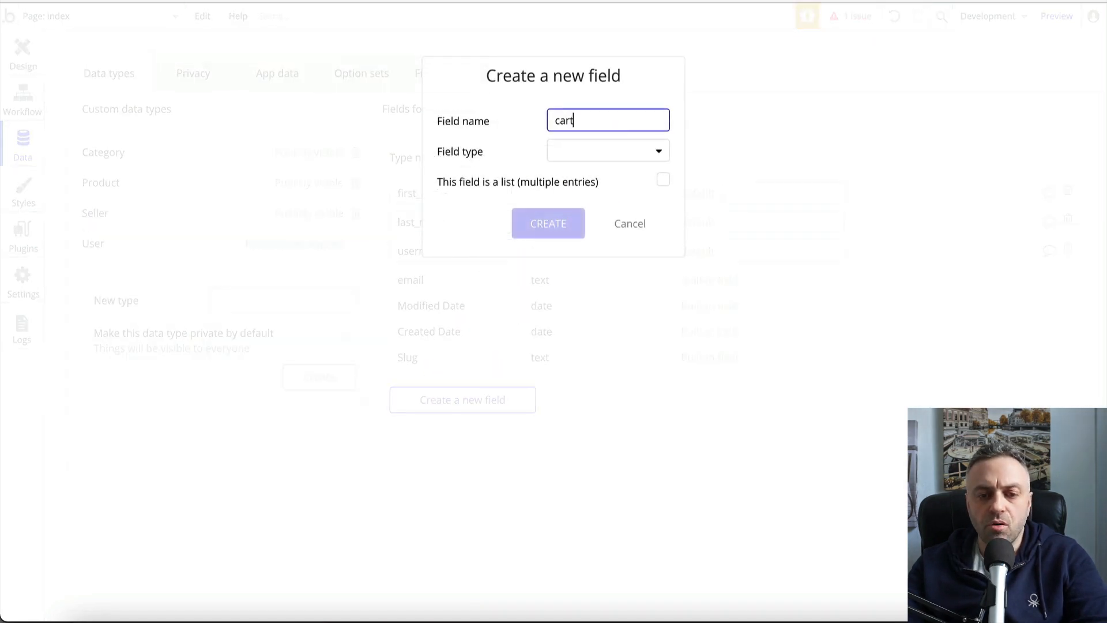
left_click(617, 154)
scroll(594, 372, "down", 2)
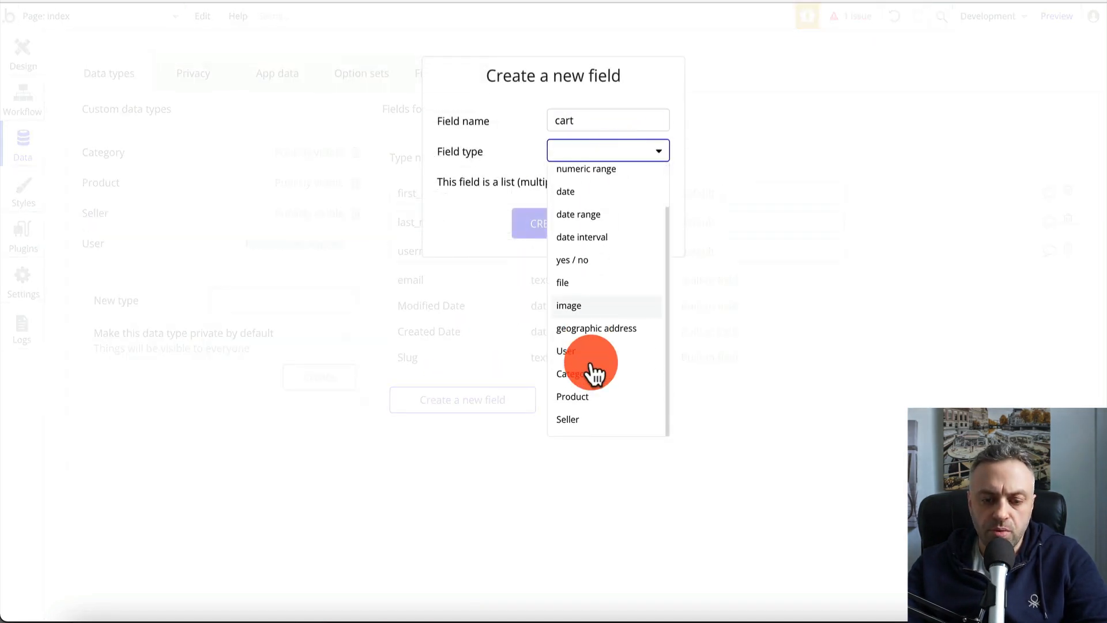
left_click(602, 396)
left_click(662, 180)
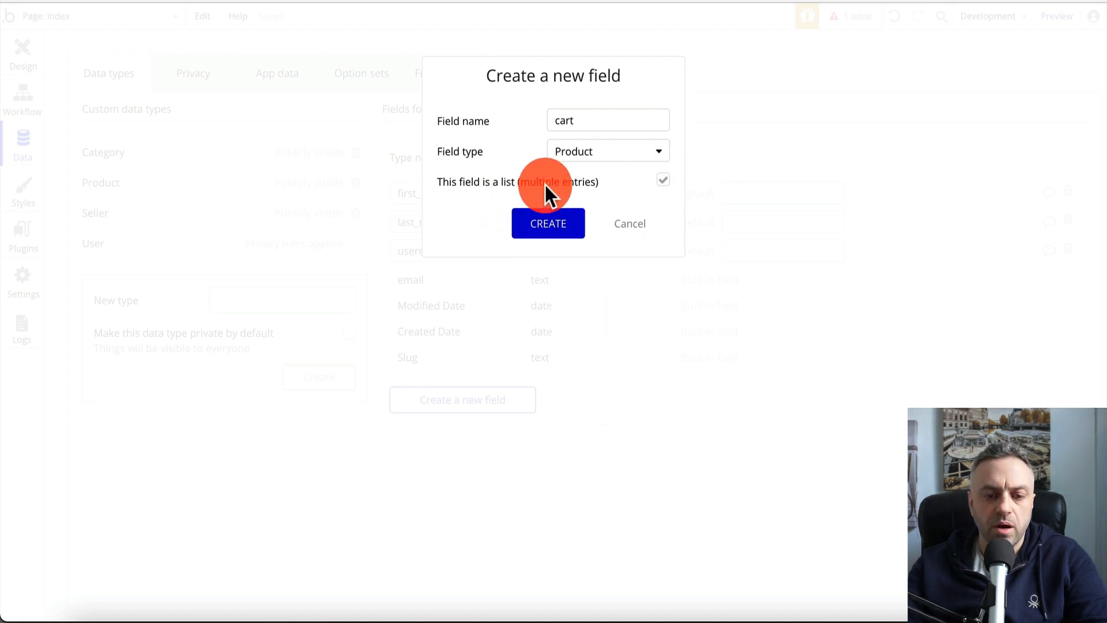
left_click(556, 226)
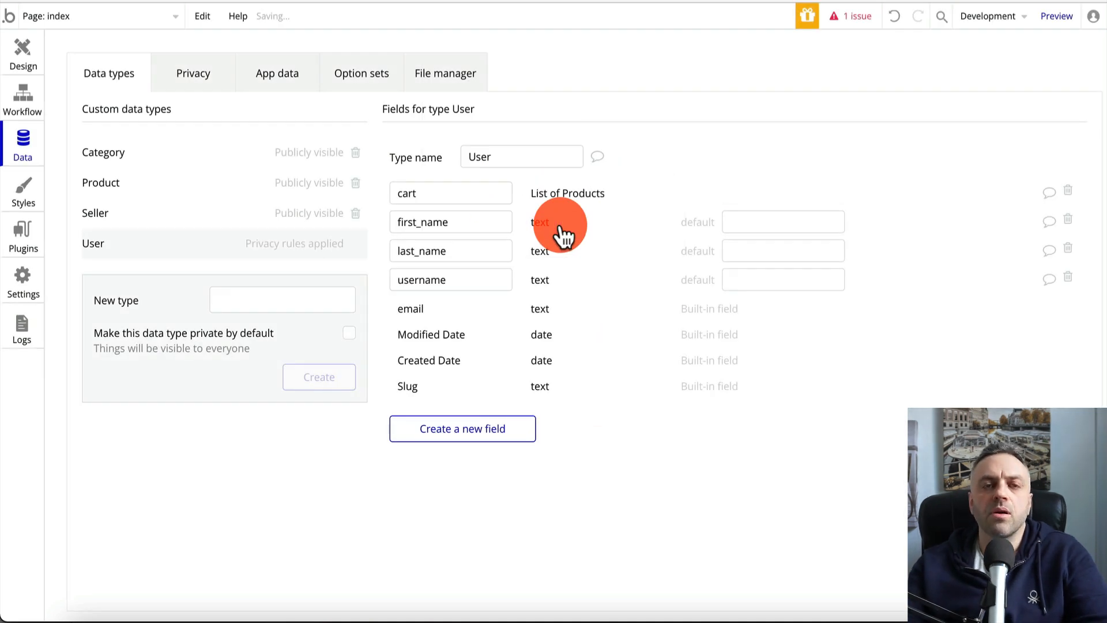
left_click(302, 209)
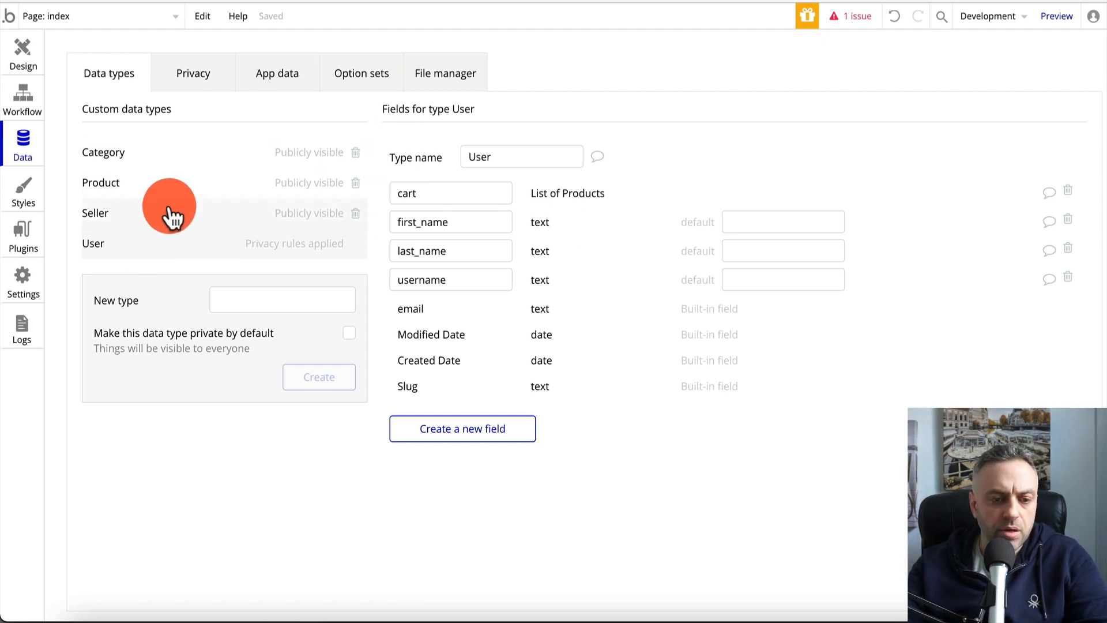
key("ctrl+Tab")
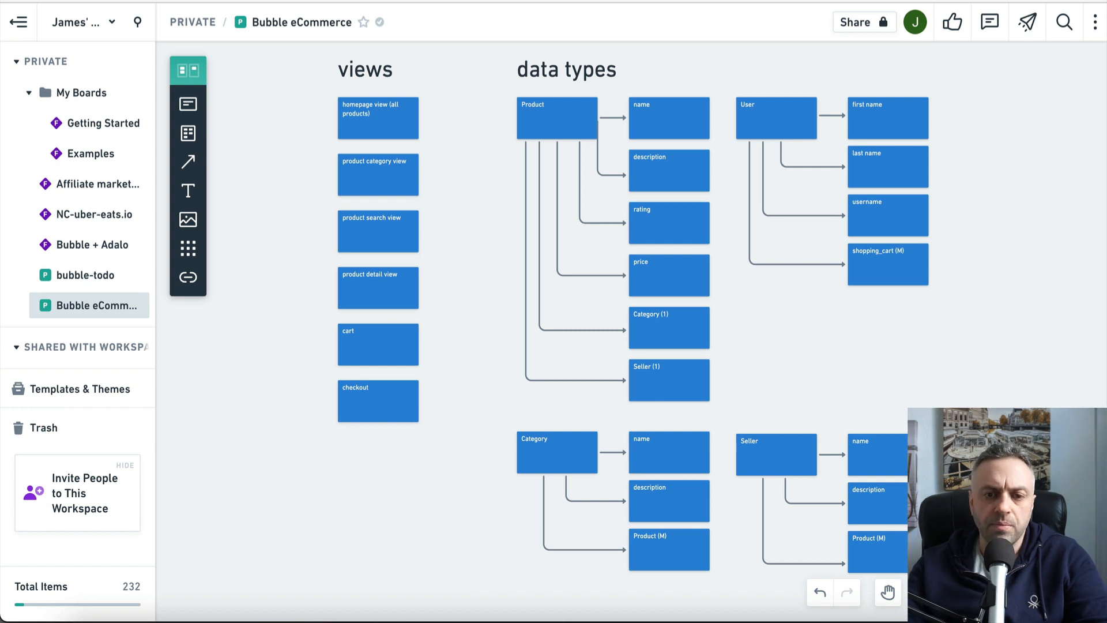
Review the Seller, Product, User and Category fields against the Whimsical diagram
key("ctrl+Tab")
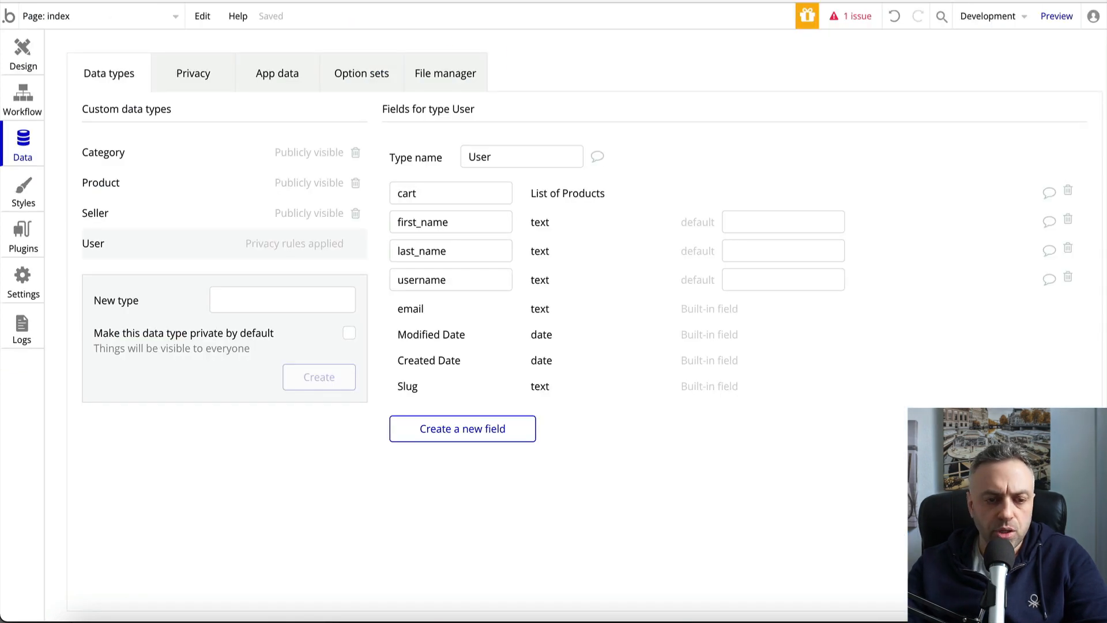
left_click(151, 219)
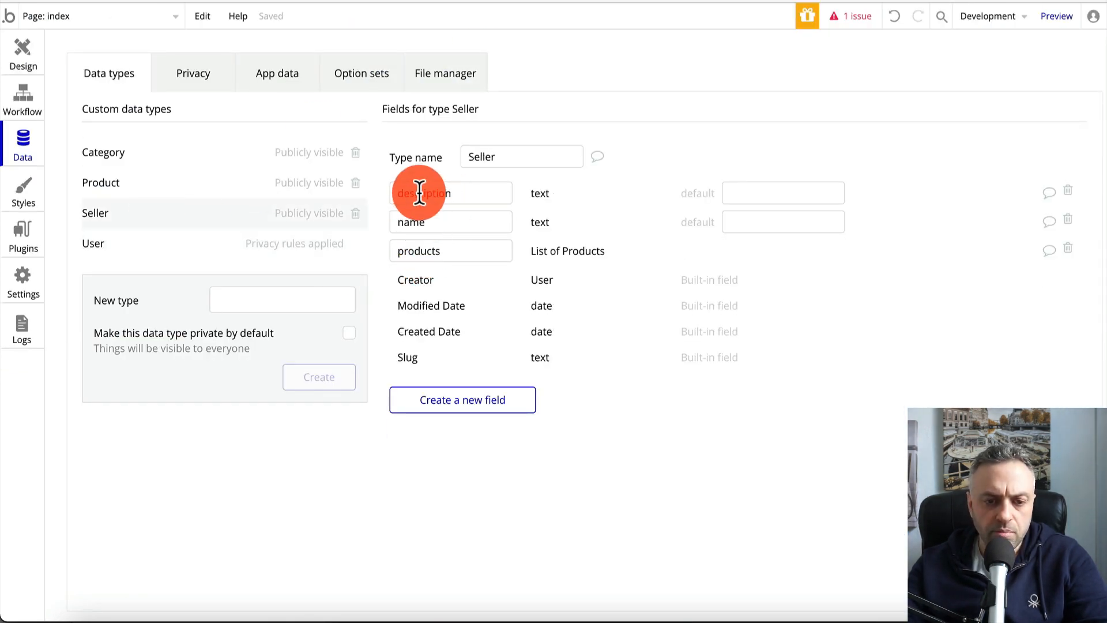
left_click(156, 188)
left_click(147, 218)
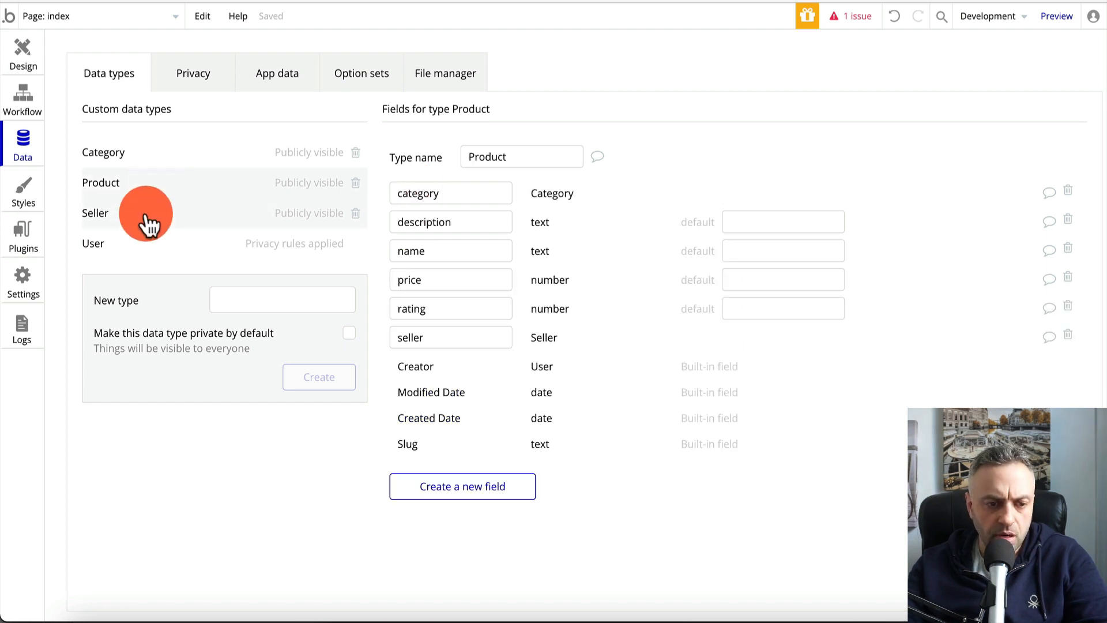
left_click(139, 245)
left_click(188, 148)
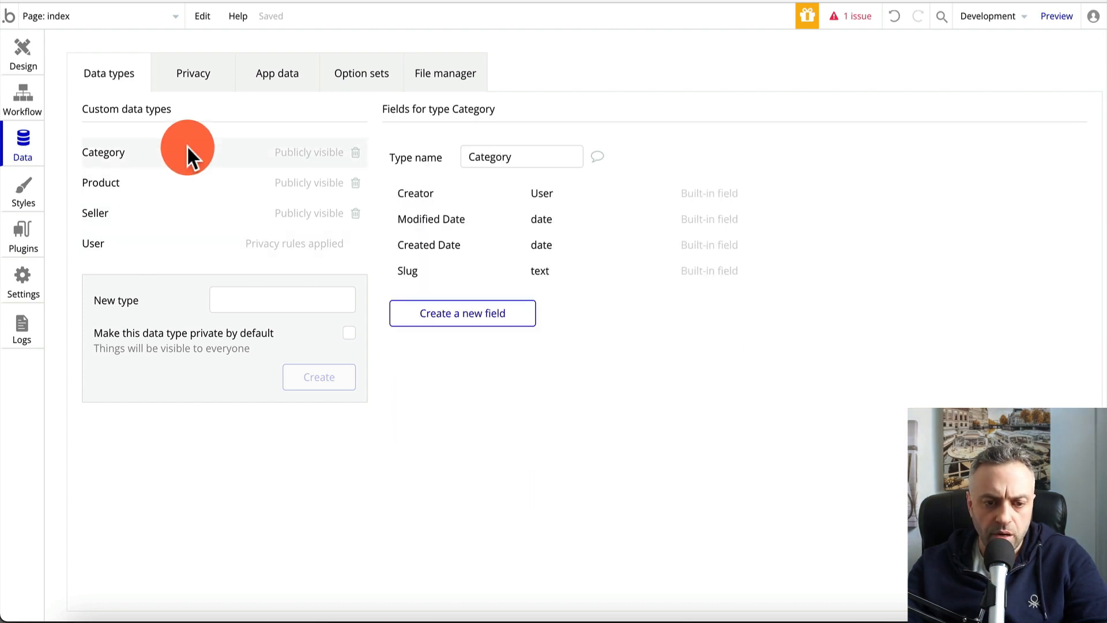
key("ctrl+Tab")
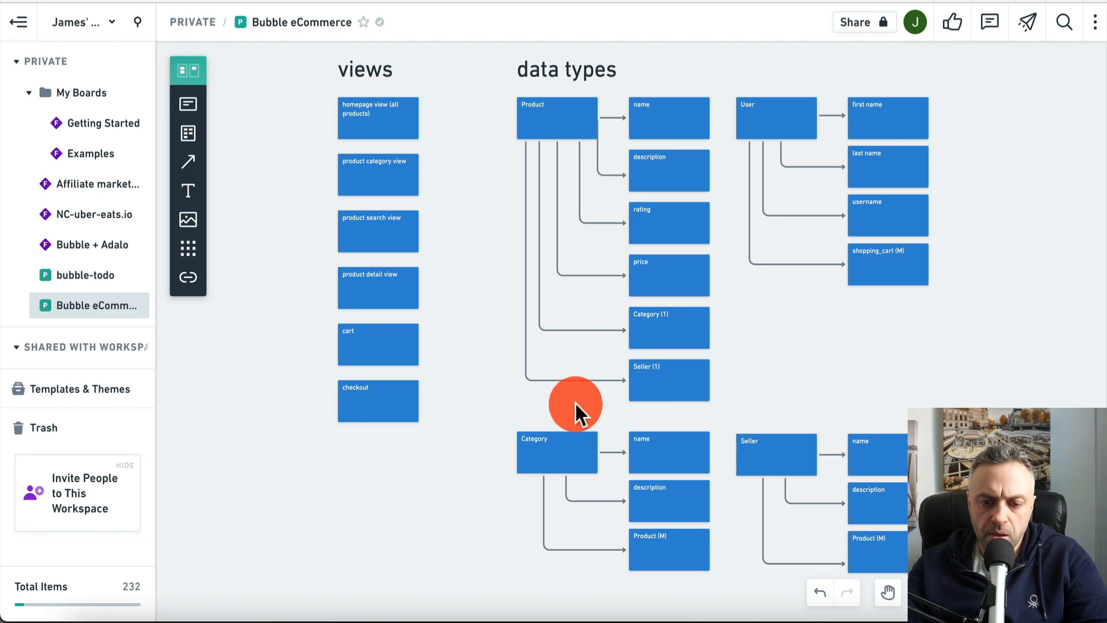
left_click(701, 2)
Add name and description text fields to Category
left_click(448, 311)
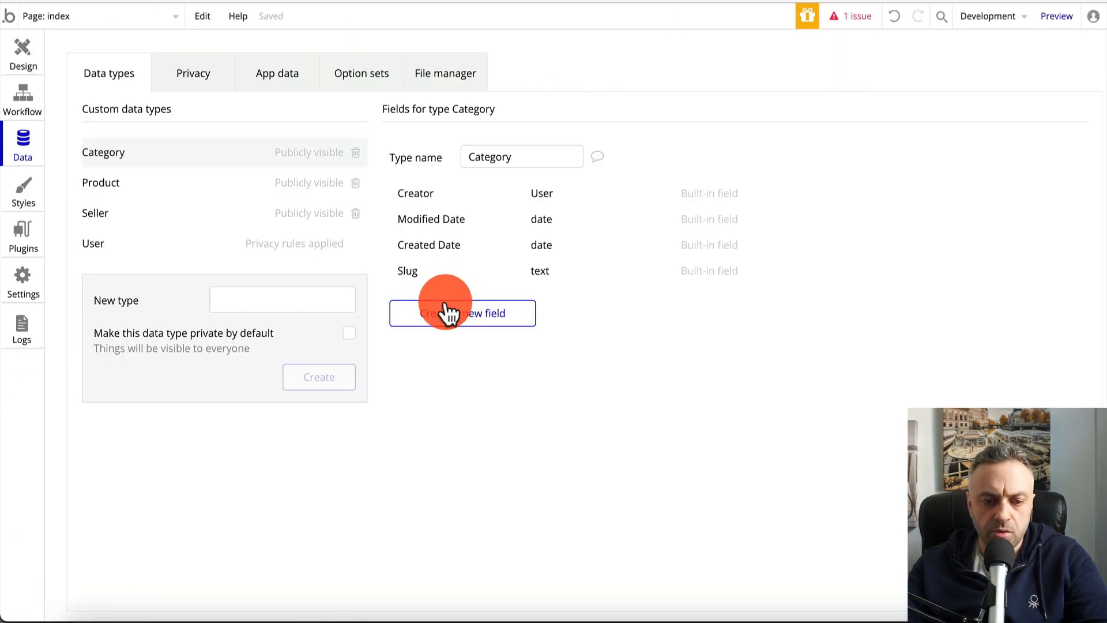
left_click(625, 118)
type("name")
left_click(646, 151)
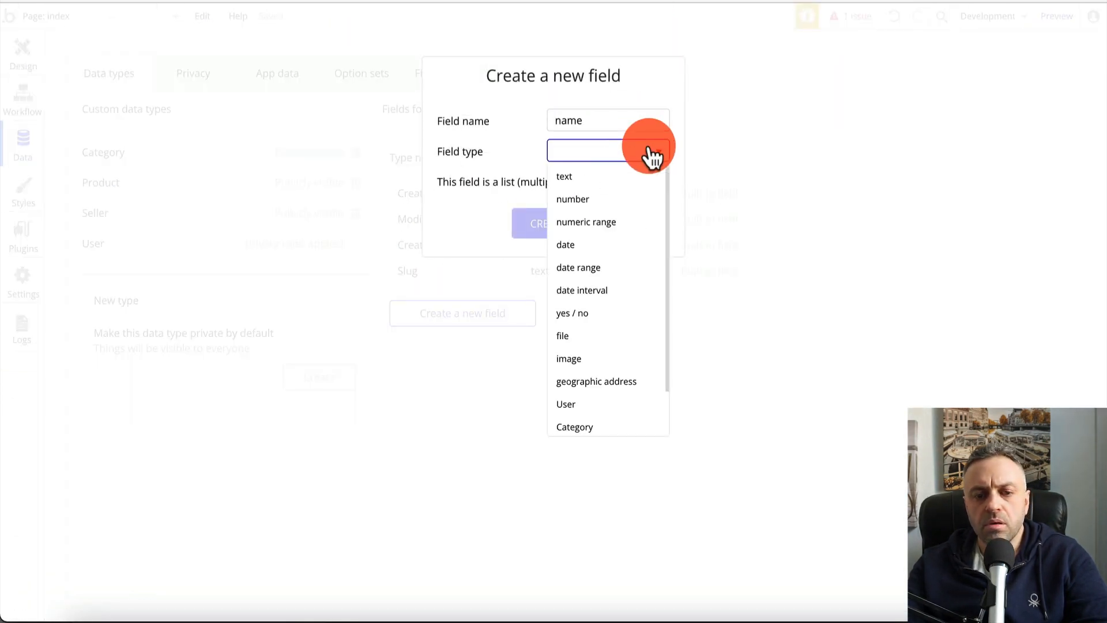
left_click(617, 177)
left_click(551, 228)
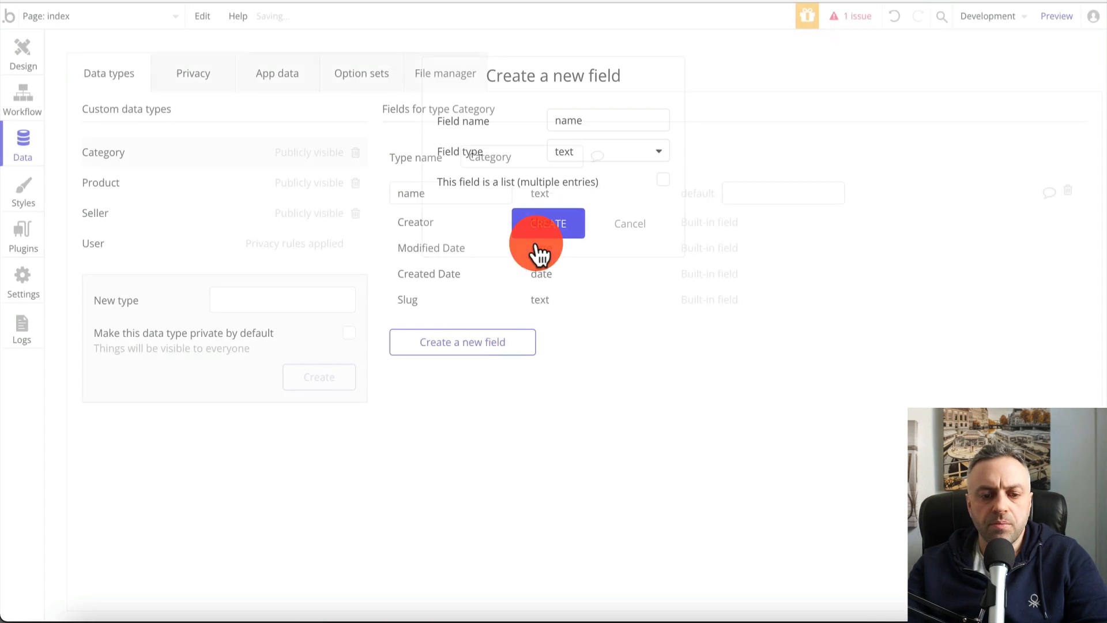
left_click(468, 344)
type("descriptio")
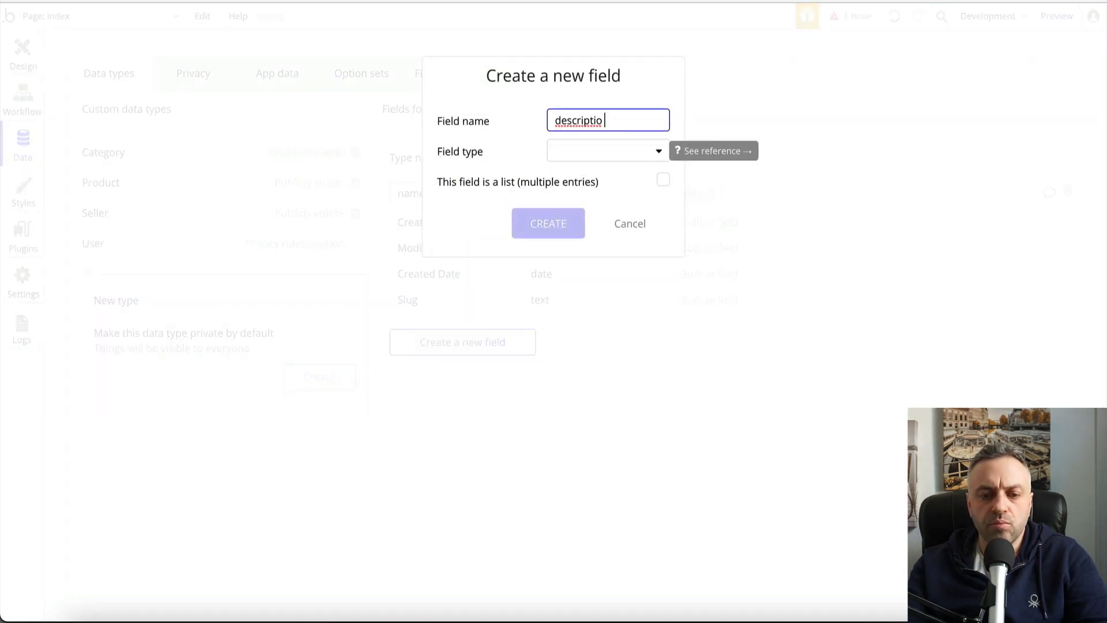
left_click(586, 153)
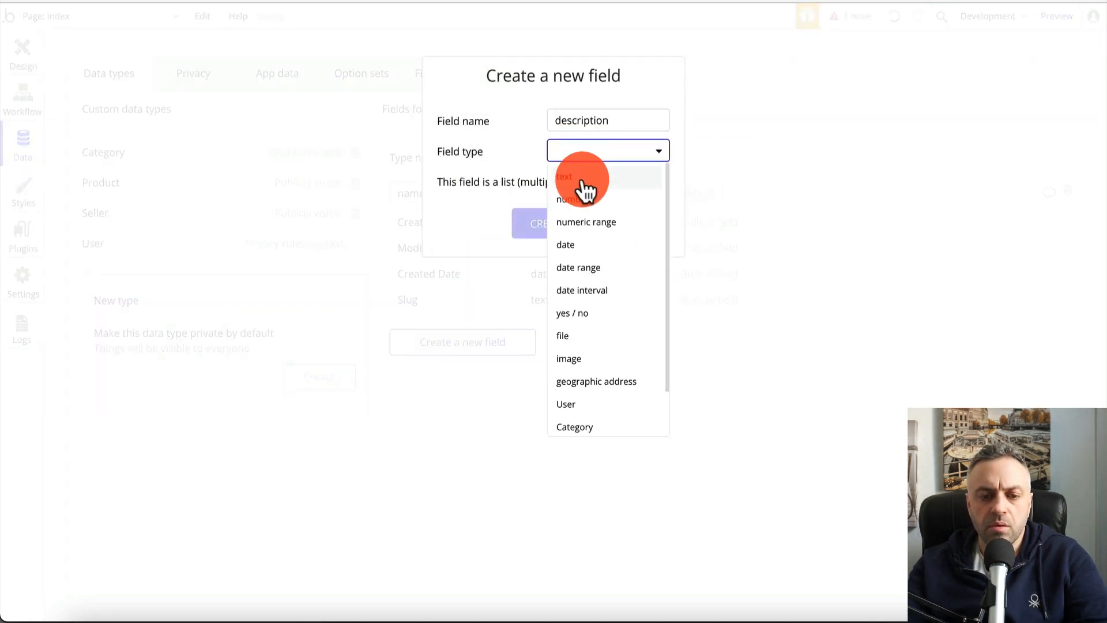
left_click(586, 175)
left_click(550, 225)
Add a products field holding a list of Products to Category
left_click(463, 380)
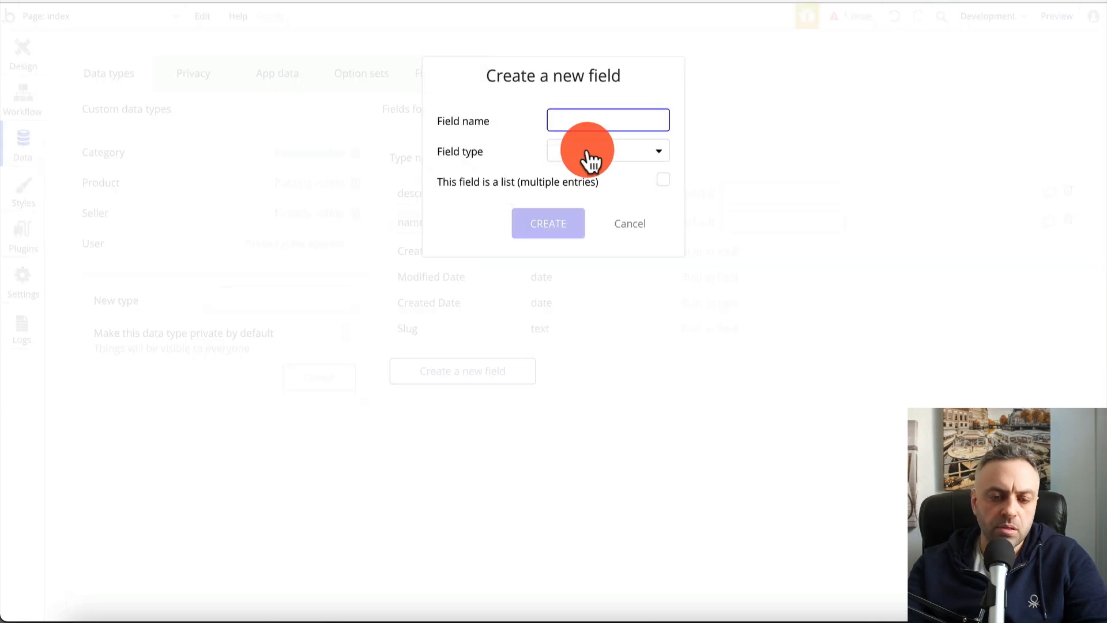
type("Prod")
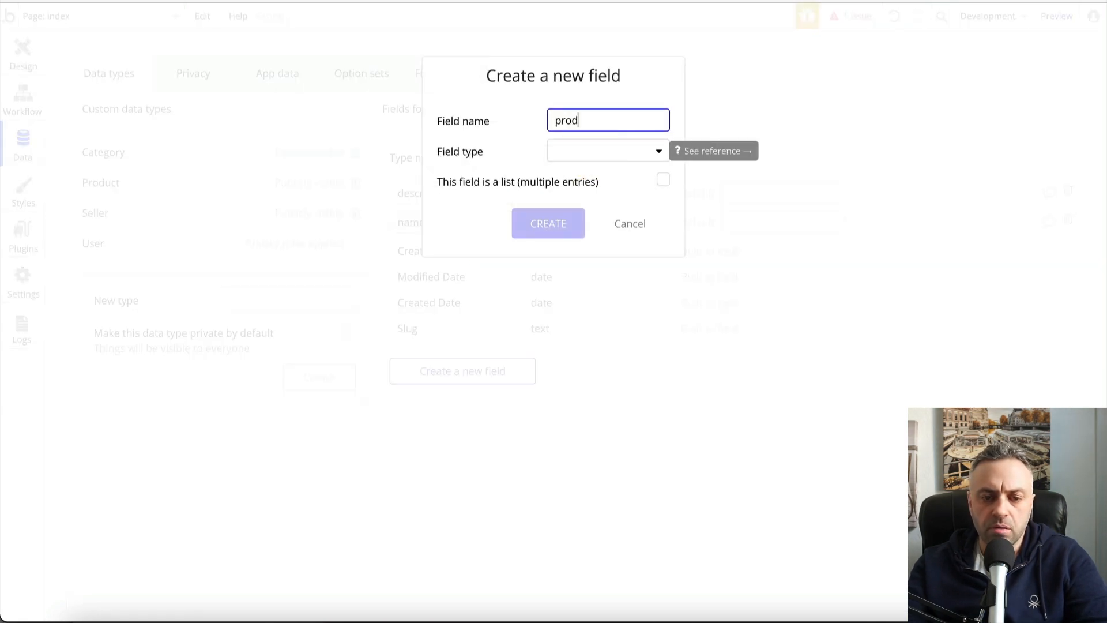
type("uct")
key("ctrl+Tab")
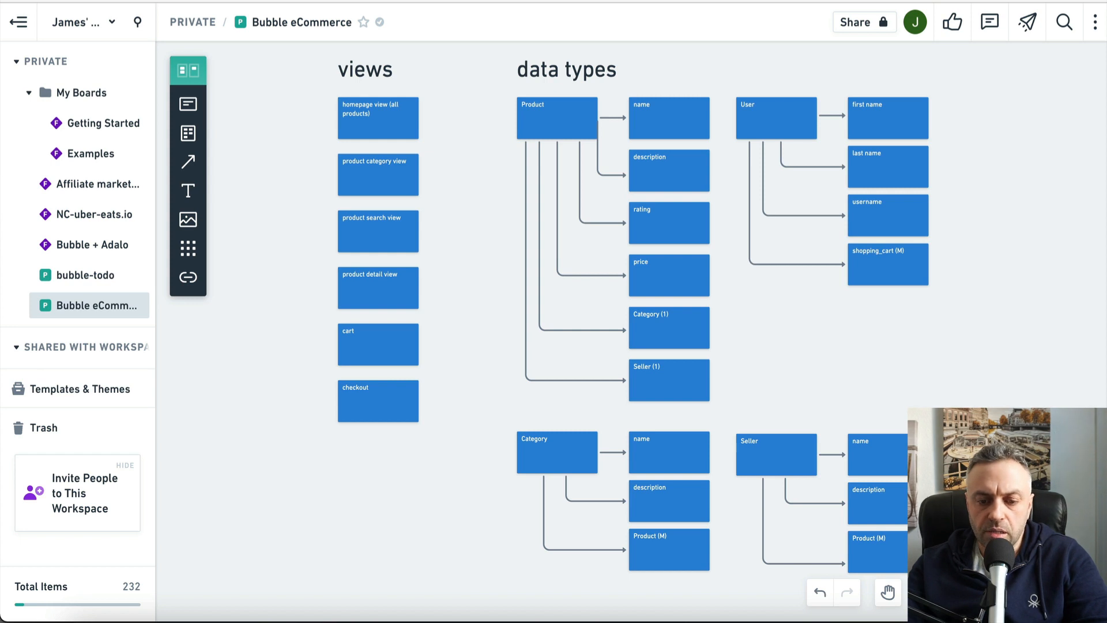
key("ctrl+shift+Tab")
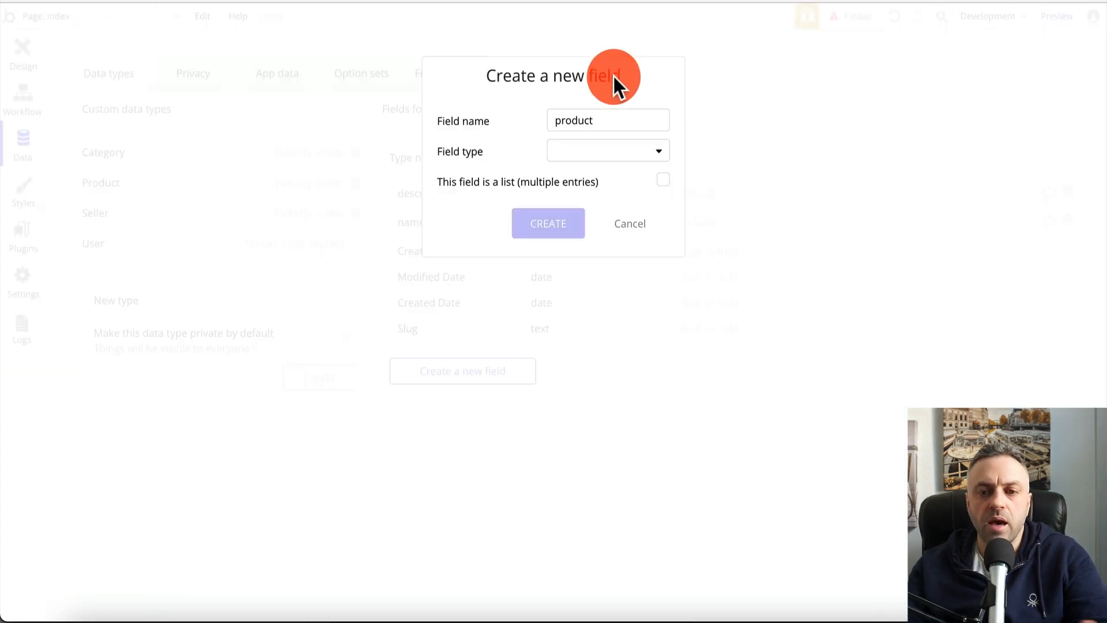
left_click(618, 124)
type("s")
left_click(602, 153)
scroll(589, 357, "down", 2)
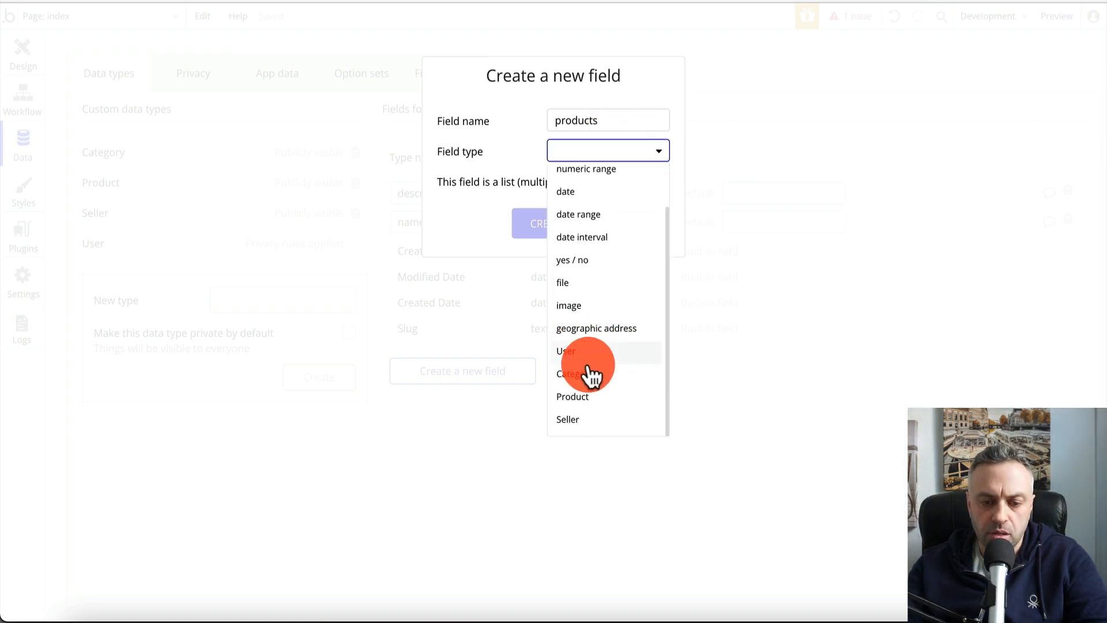
left_click(588, 397)
left_click(663, 180)
left_click(560, 229)
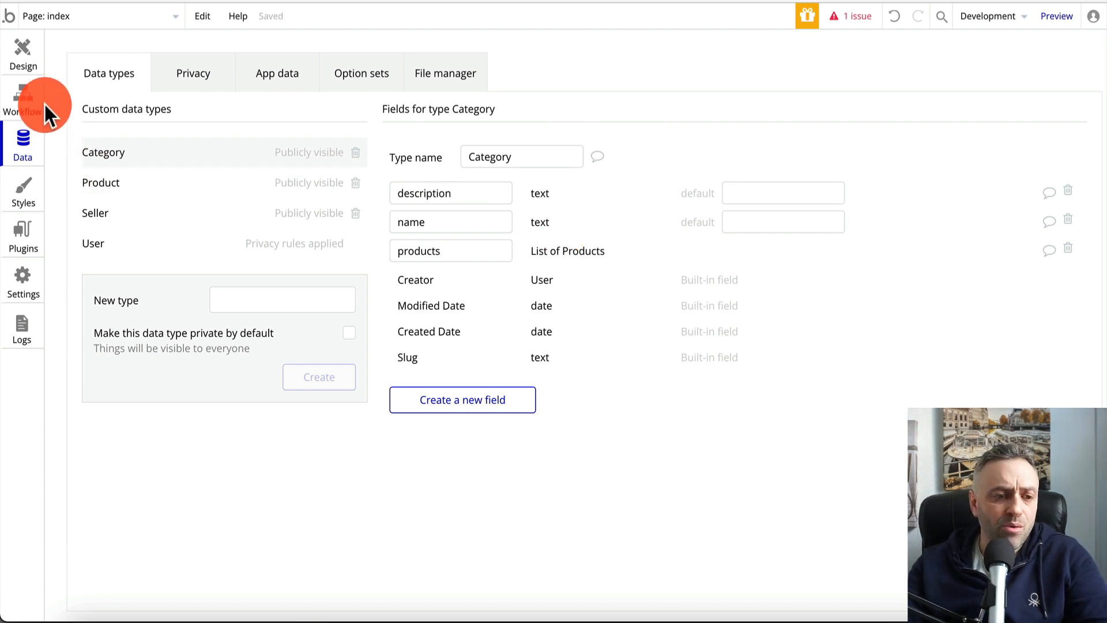
In App data, start and cancel a new Product entry, then view All Categories
left_click(292, 74)
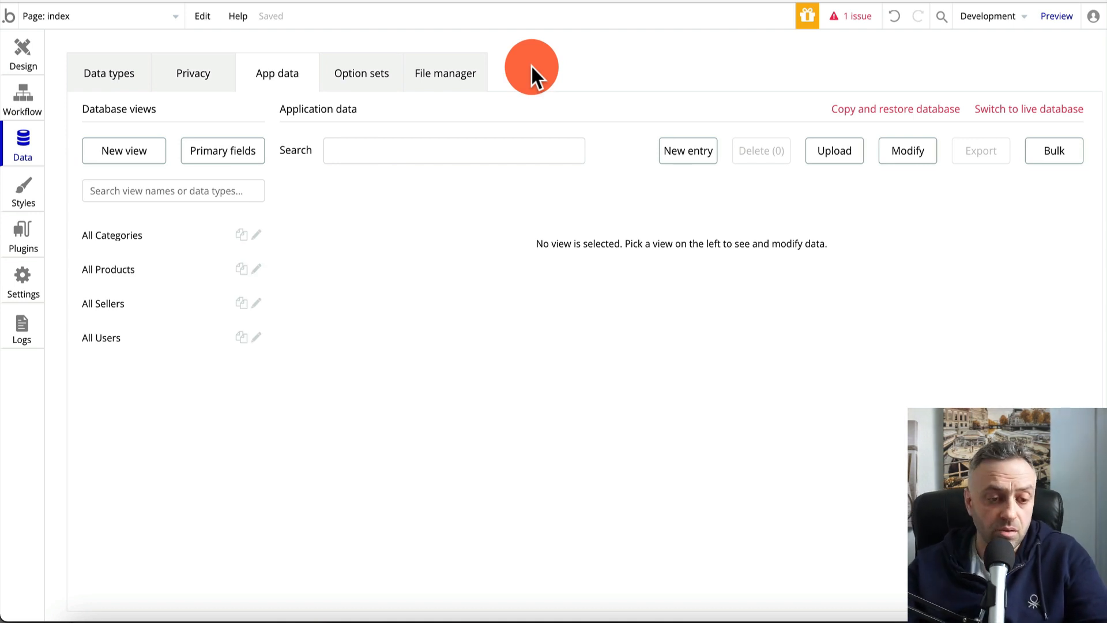
left_click(153, 280)
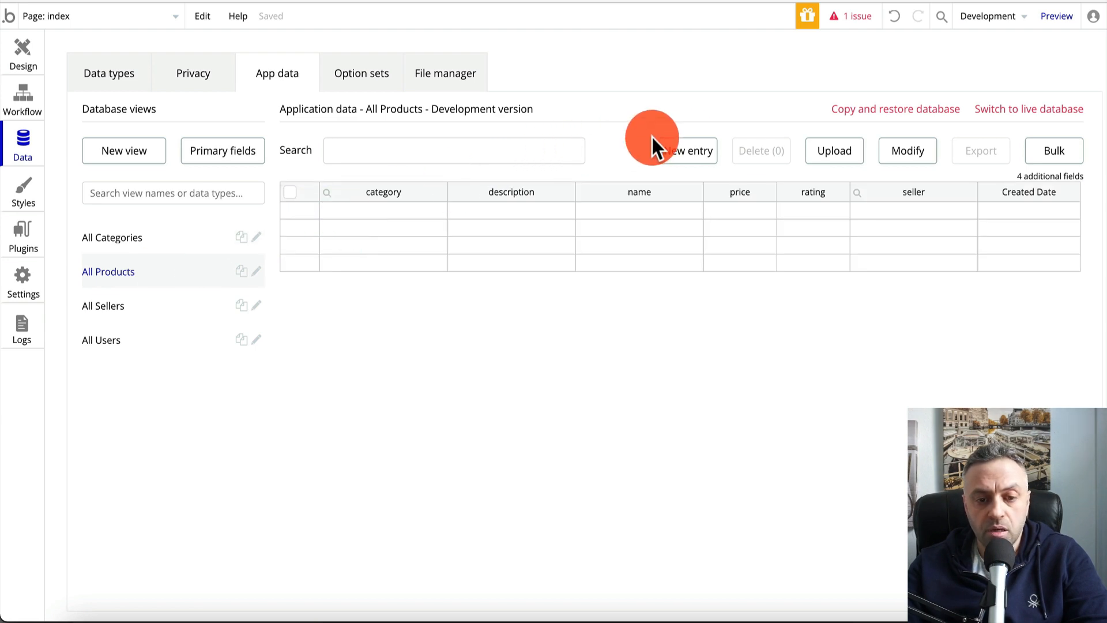
left_click(699, 157)
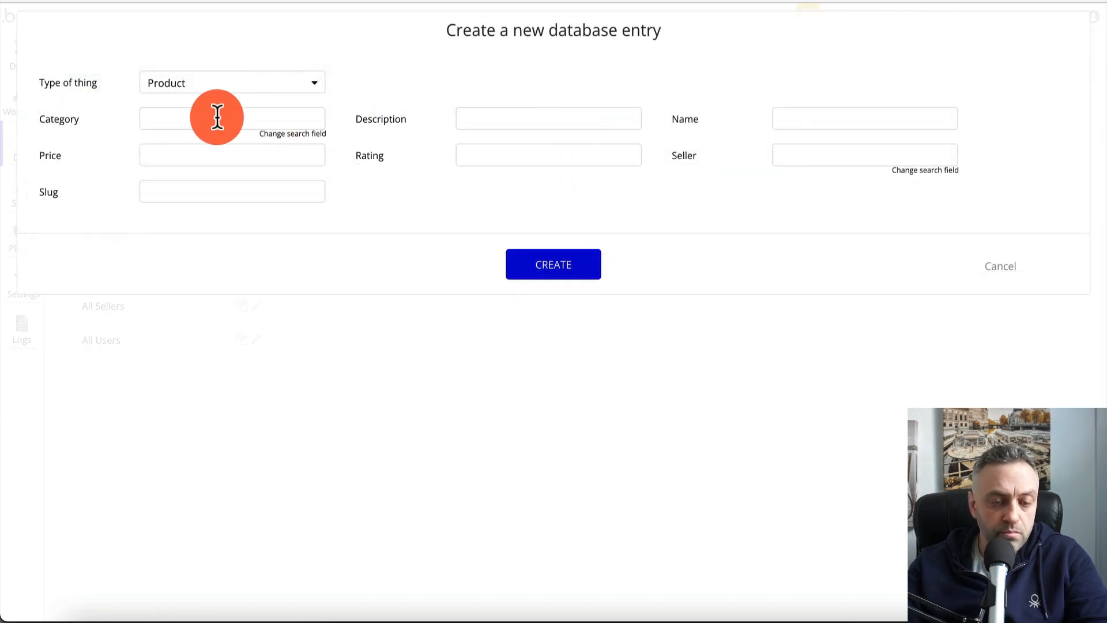
left_click(184, 116)
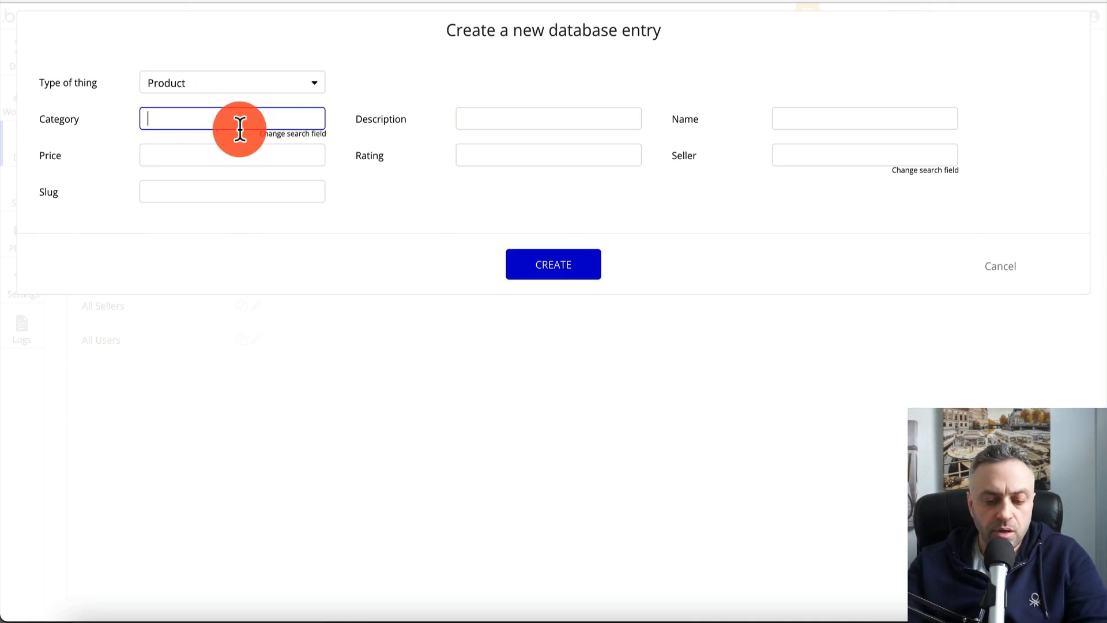
left_click(1000, 263)
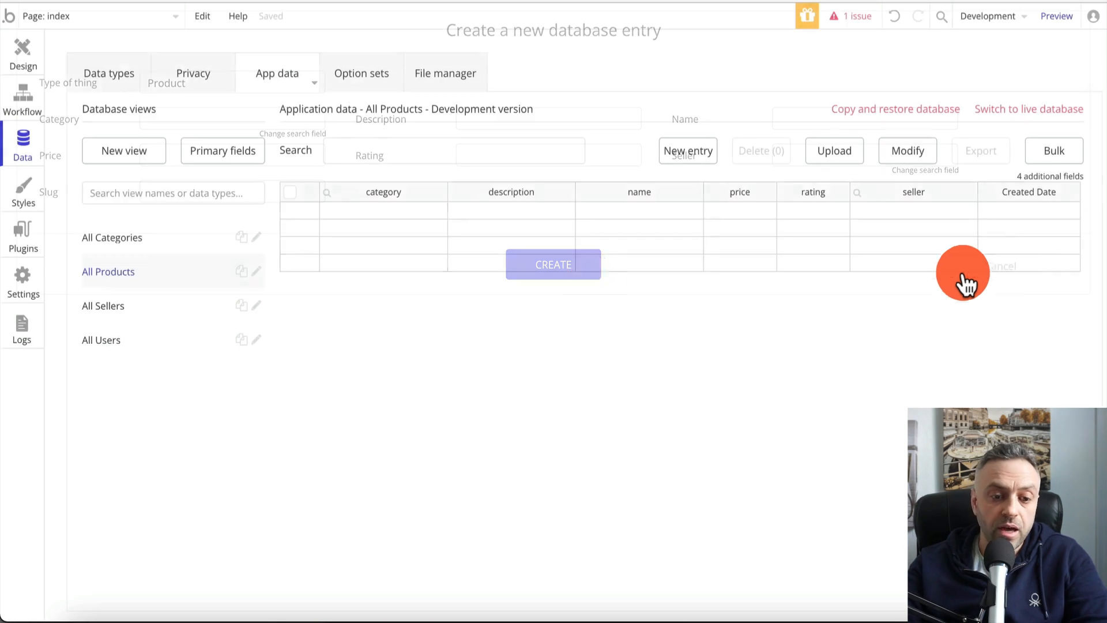
left_click(171, 242)
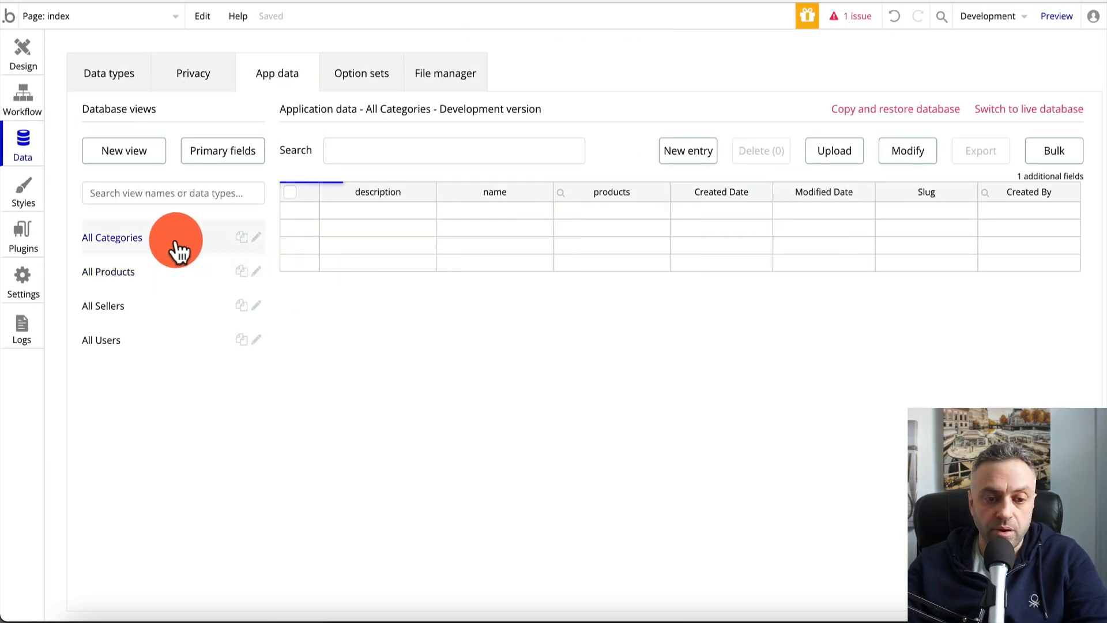
Create the Category record 'widget' with description 'category about widgets'
left_click(678, 156)
left_click(205, 117)
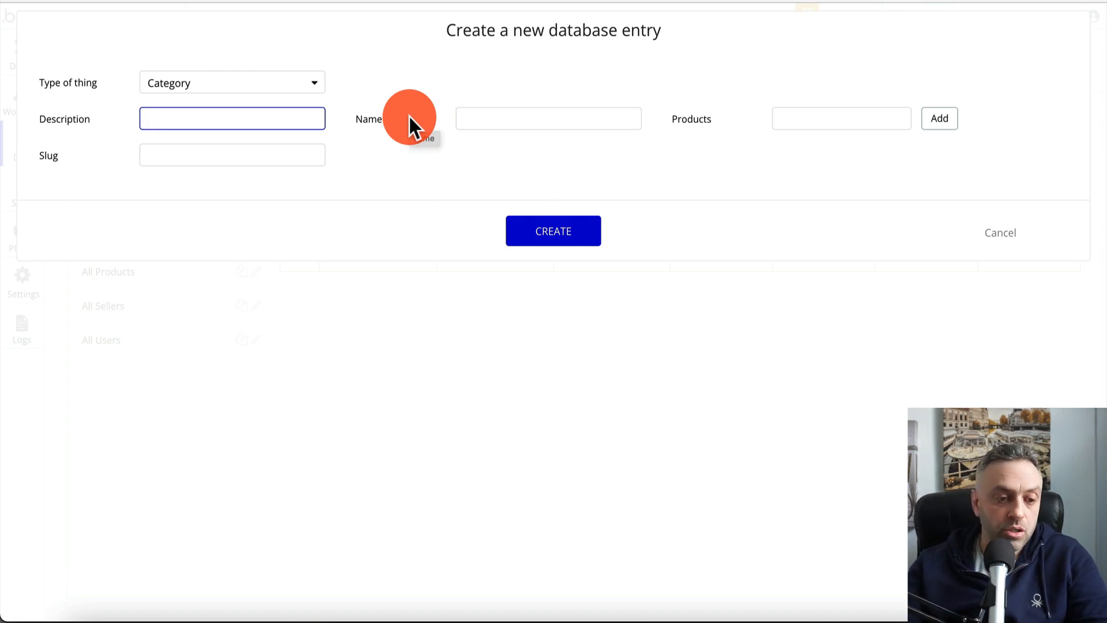
left_click(525, 119)
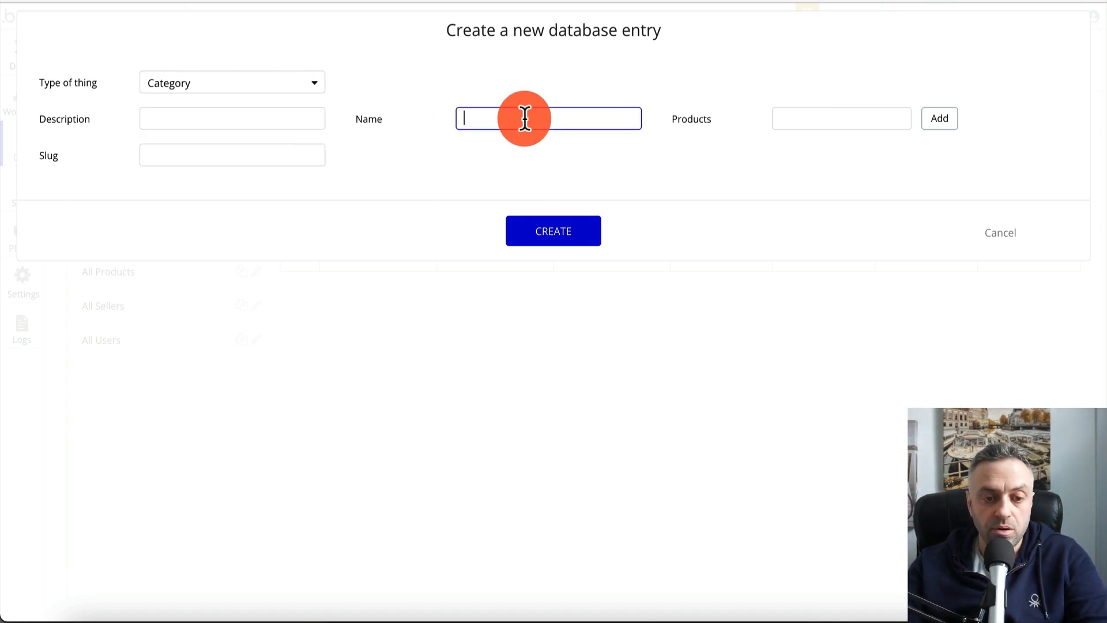
type("wd")
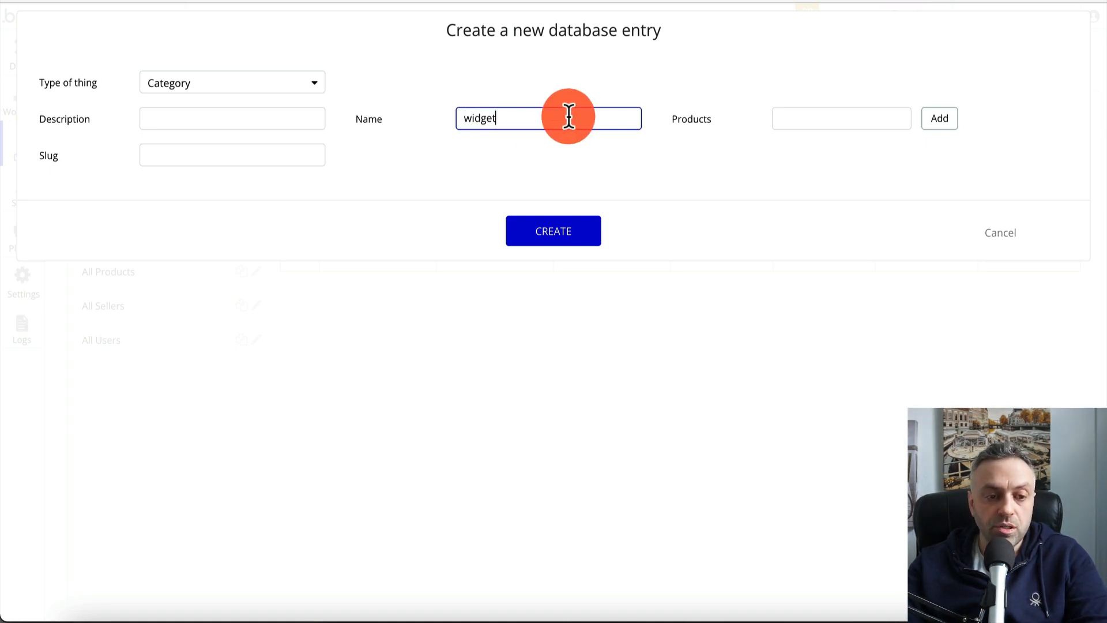
left_click(254, 119)
type("cate")
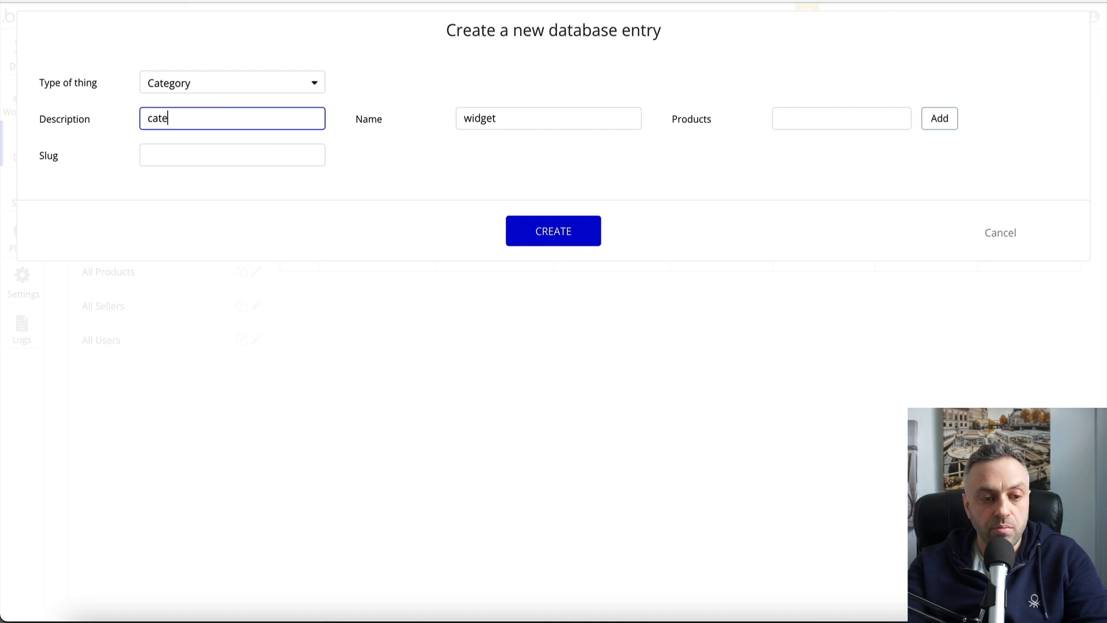
type("gory about widget")
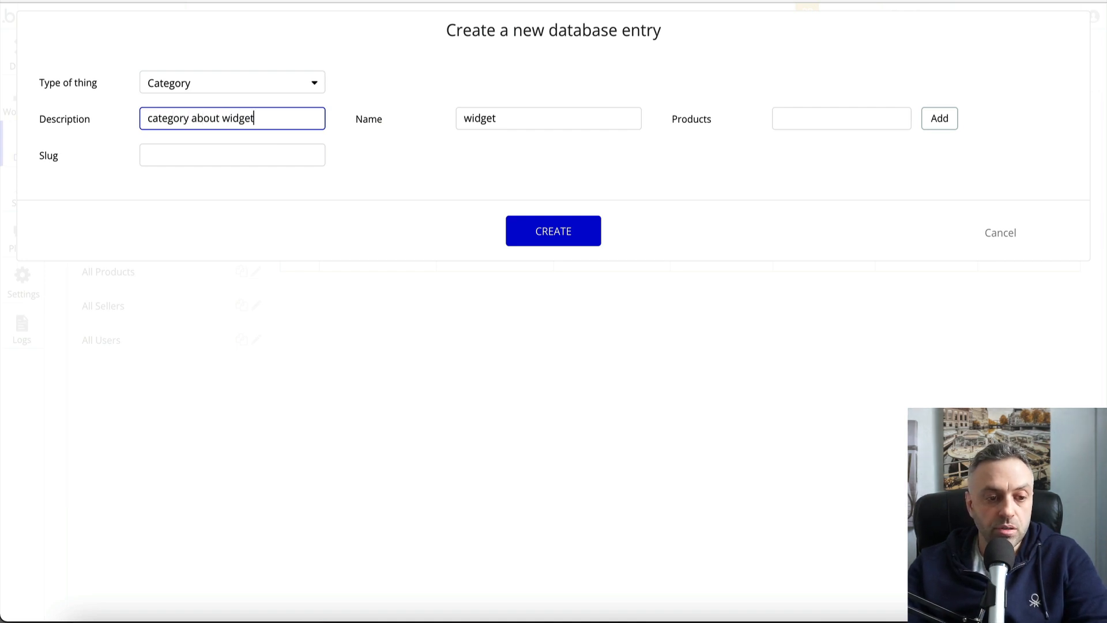
type("s")
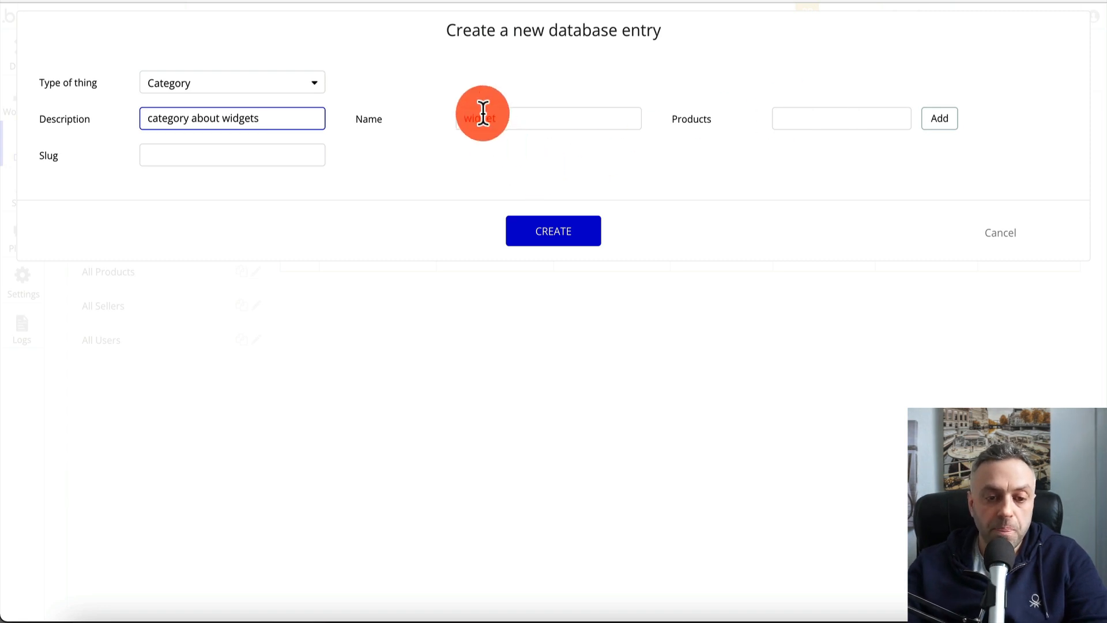
left_click(554, 236)
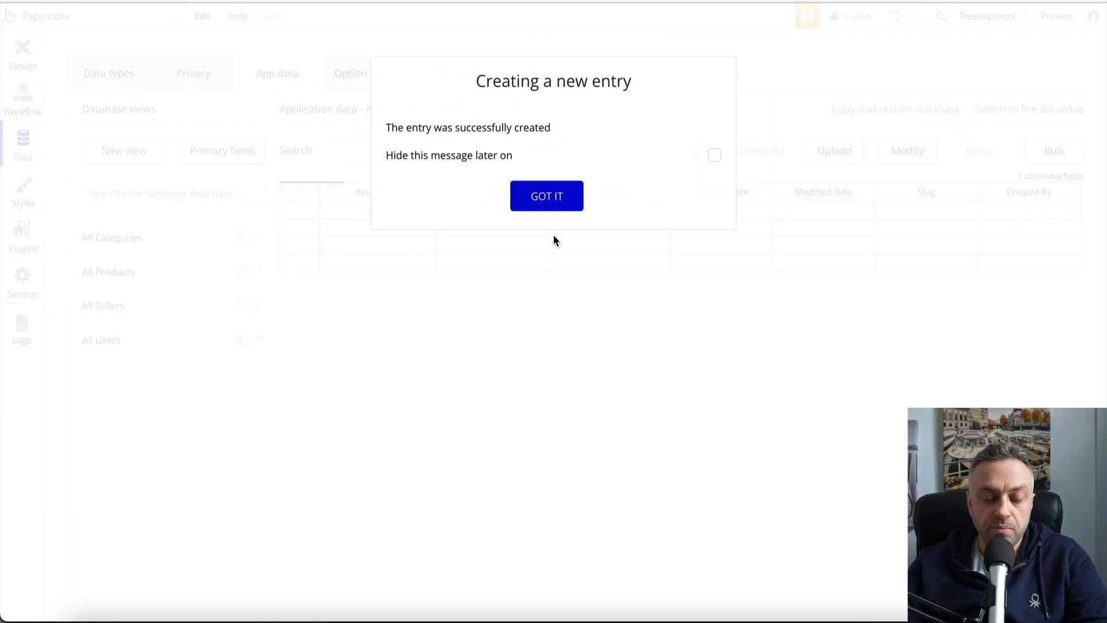
left_click(716, 159)
left_click(563, 198)
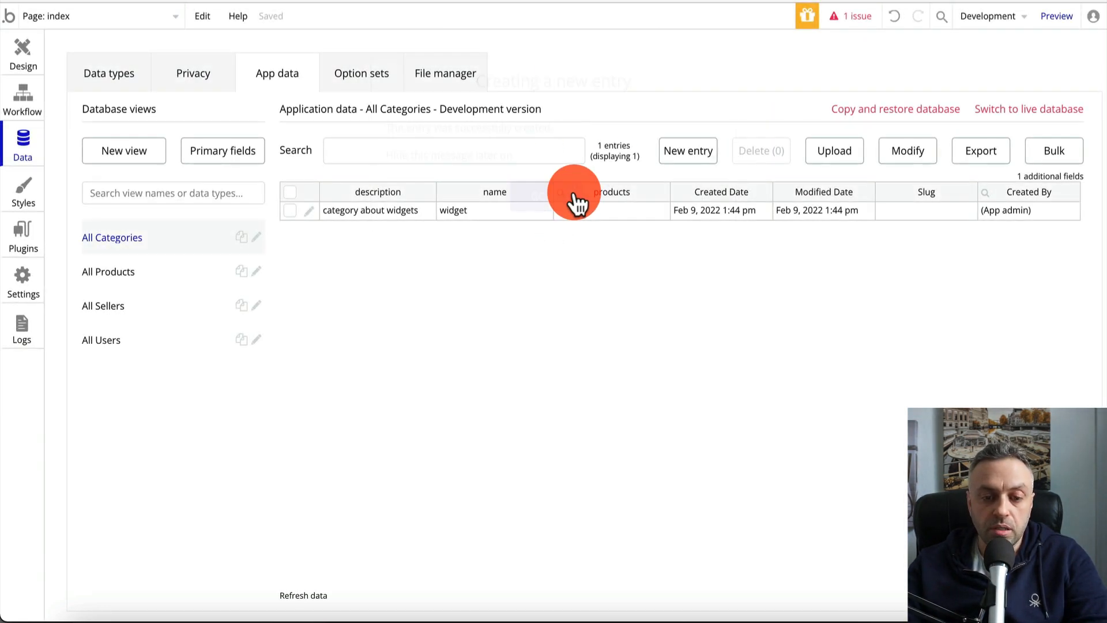
Create the Category record 'gadget' with a matching description
left_click(667, 151)
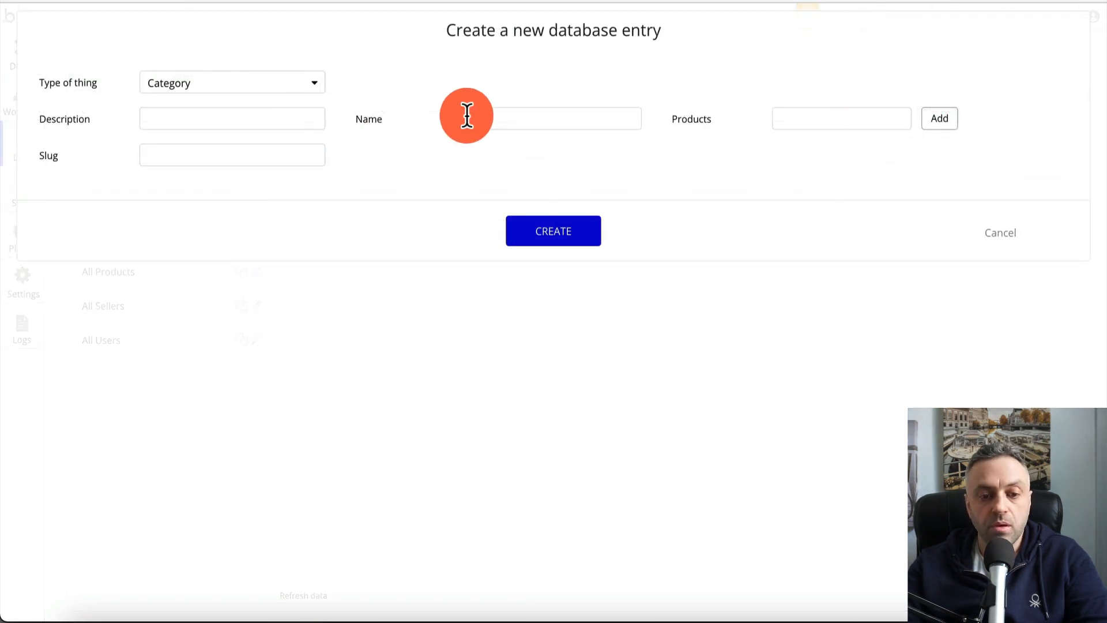
left_click(465, 115)
type("gadget")
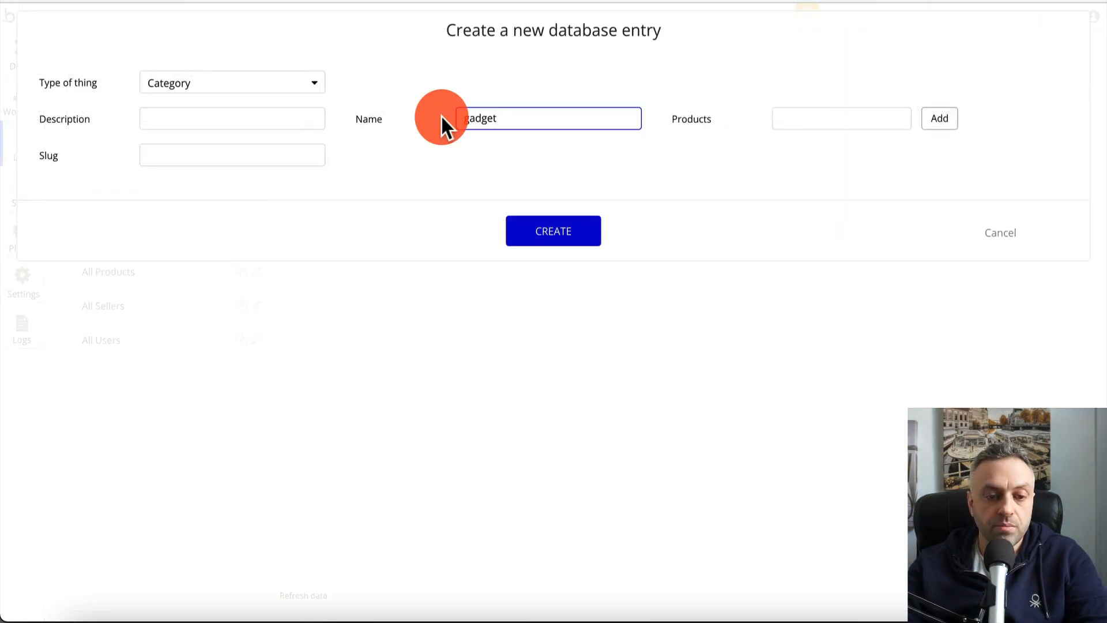
left_click(264, 112)
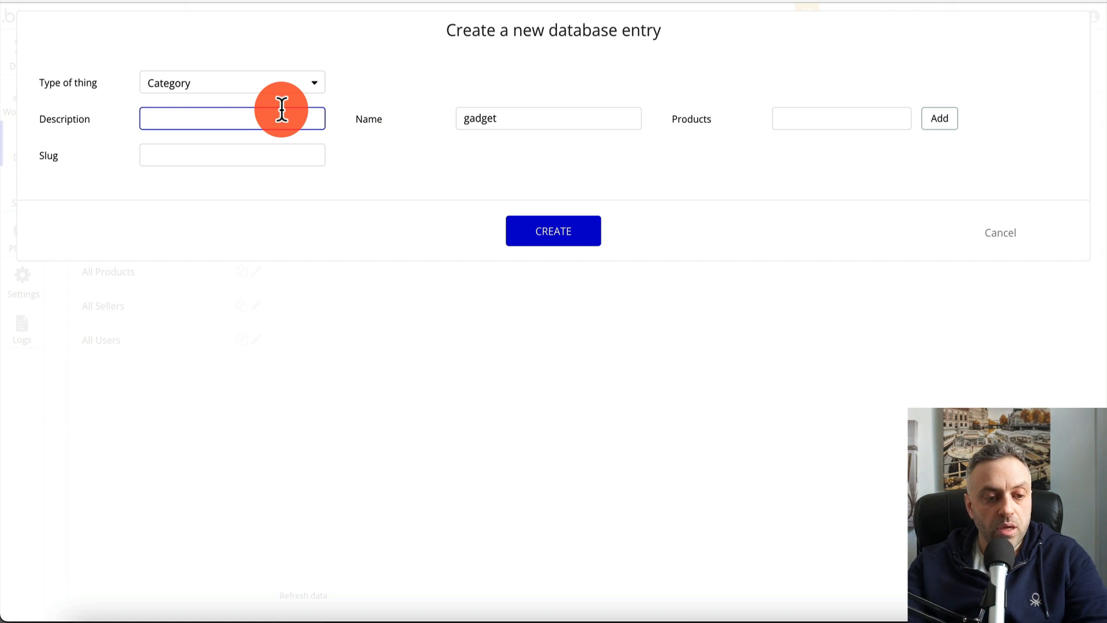
type("category about gadgets")
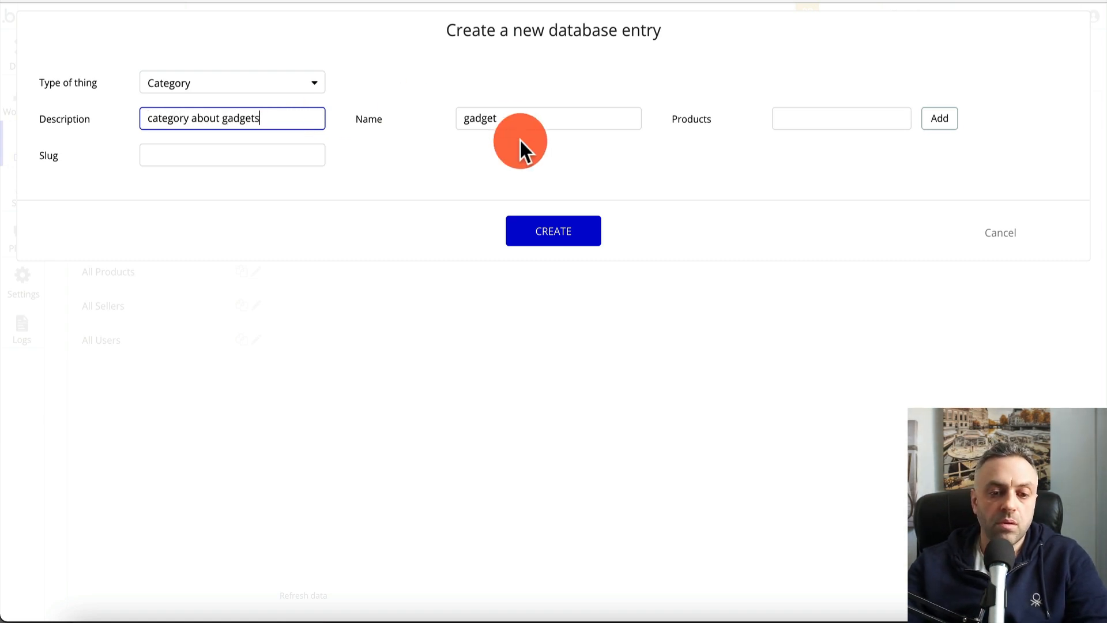
left_click(563, 239)
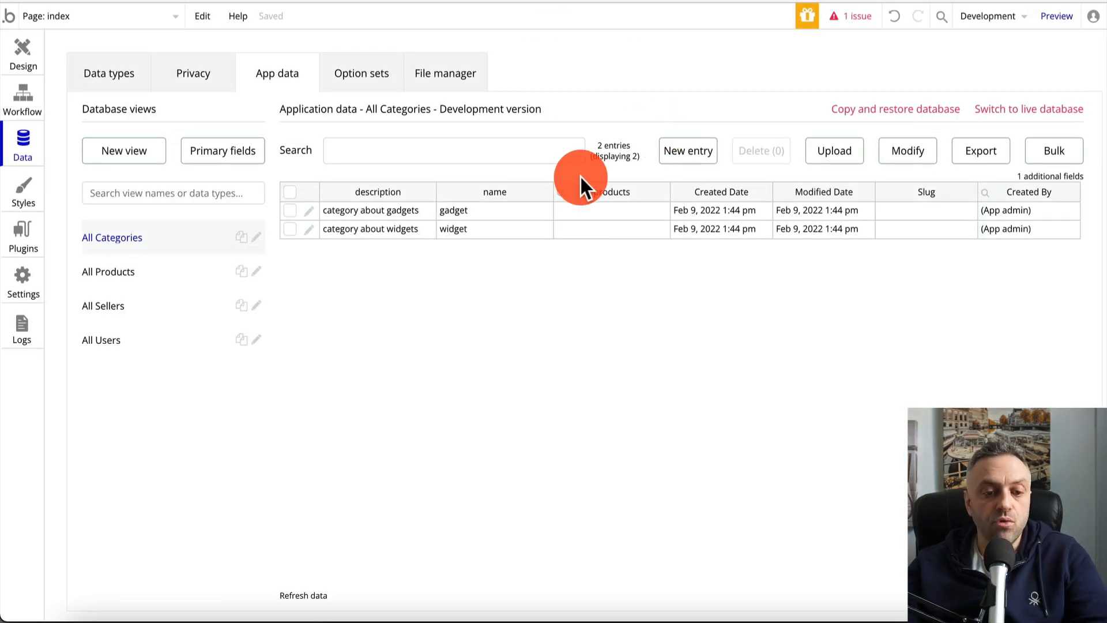
Start a new entry in All Products and begin filling in its category
left_click(113, 273)
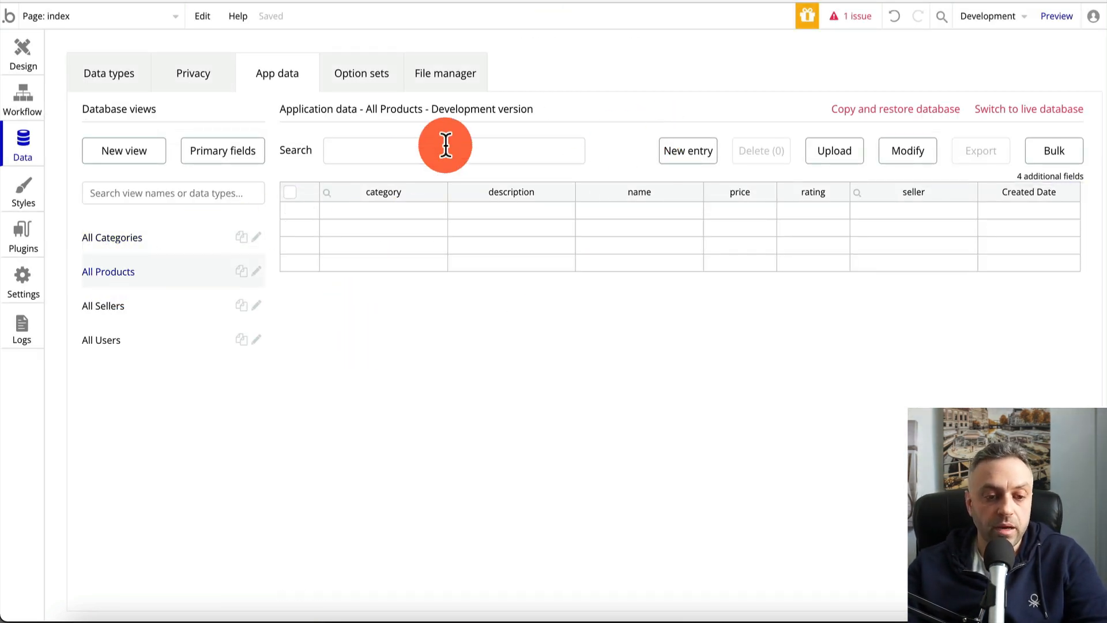
left_click(699, 153)
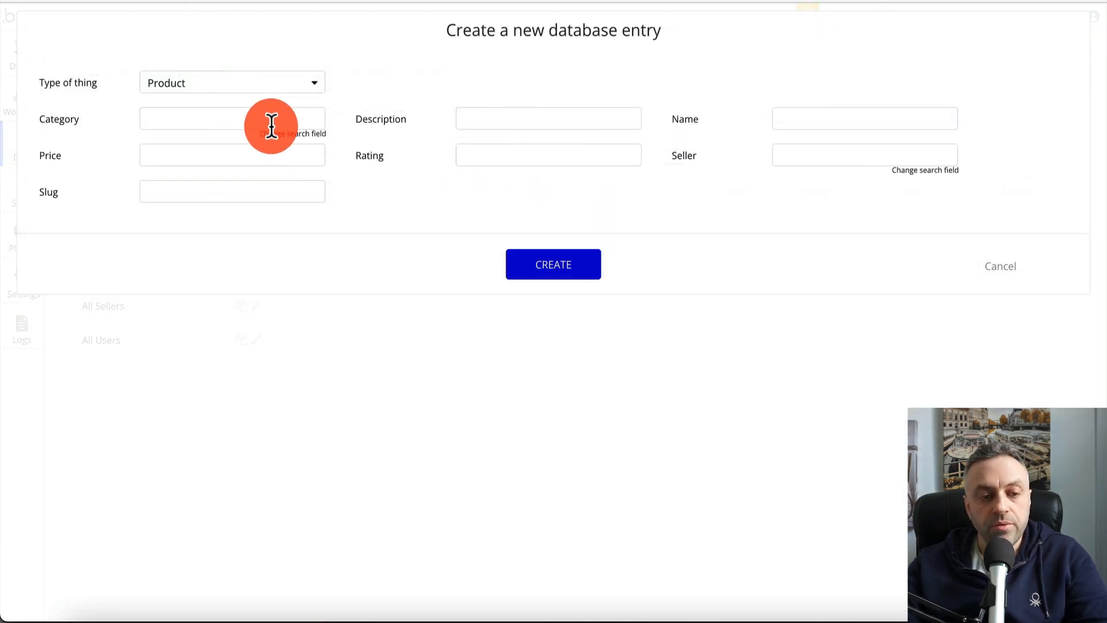
left_click(249, 120)
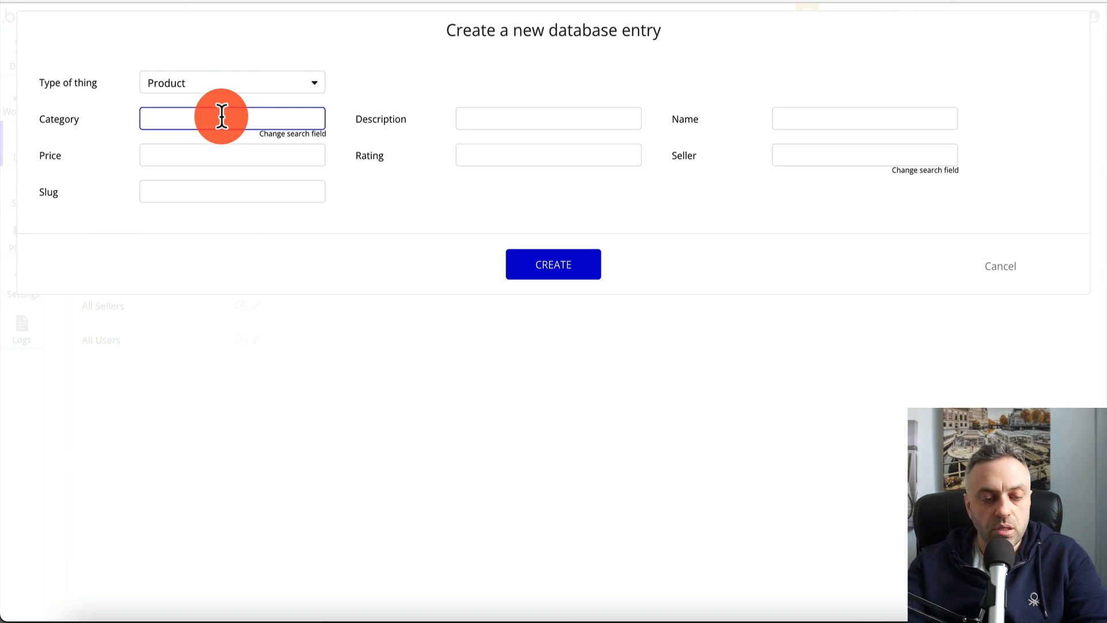
type("widget")
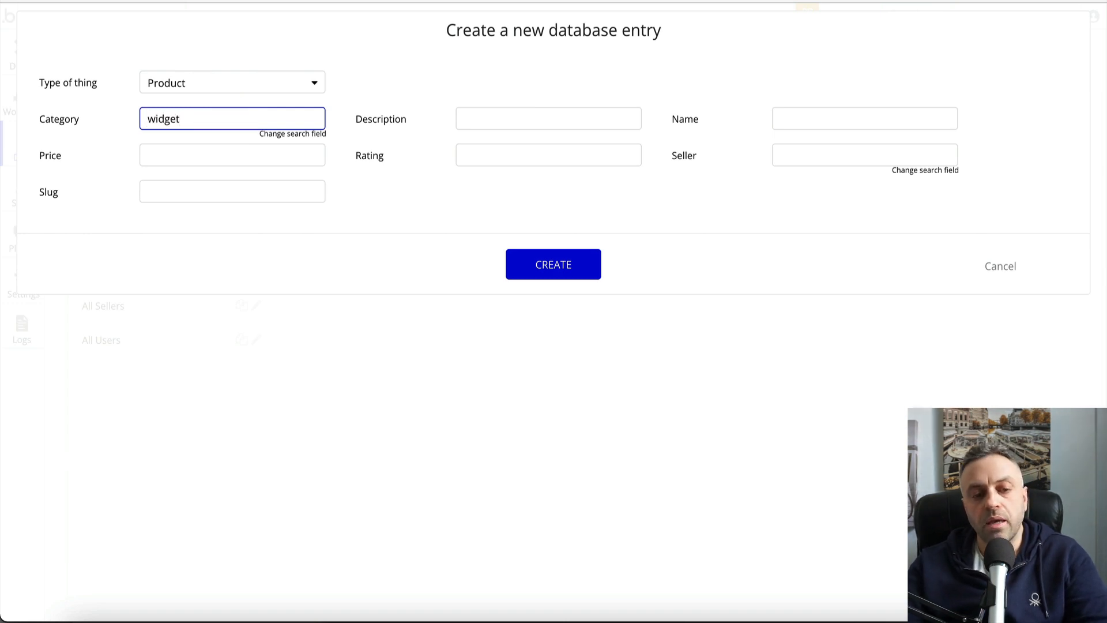
key("BackSpace")
key("BackSpace")
key("BackSpace")
key("BackSpace")
key("BackSpace")
key("BackSpace")
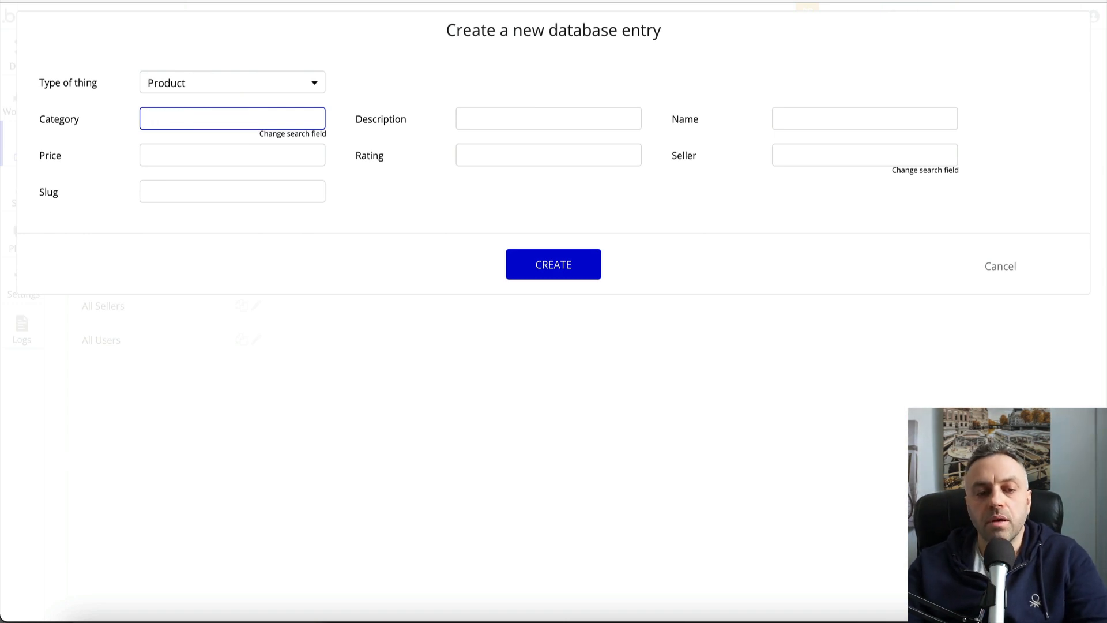
Make Category's primary display field 'name', then enter widget as the product's category
left_click(298, 135)
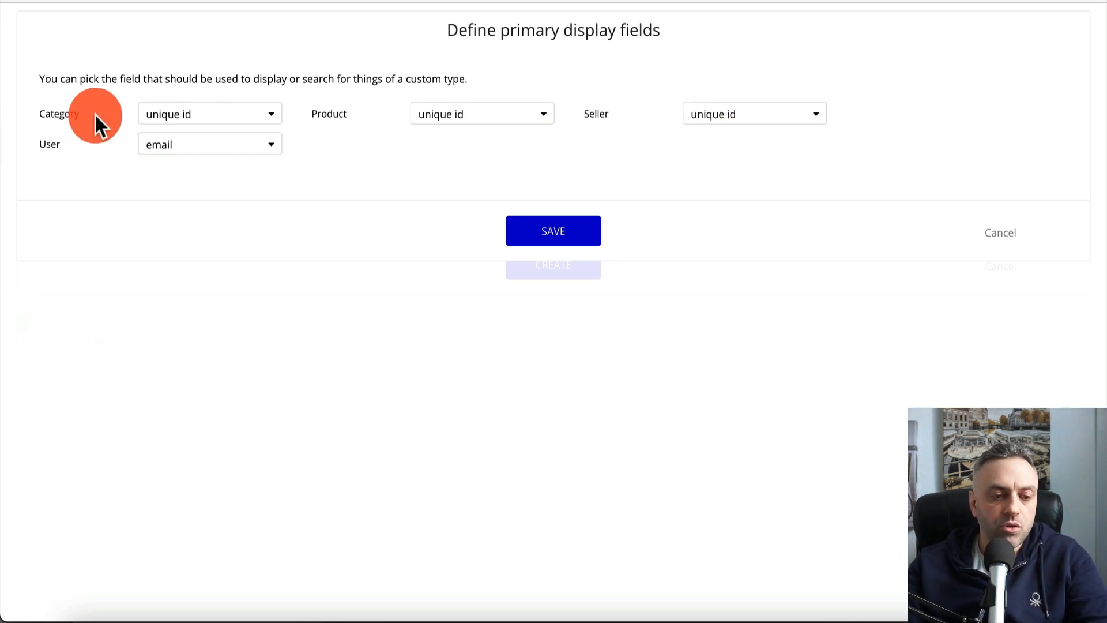
left_click(168, 115)
left_click(173, 163)
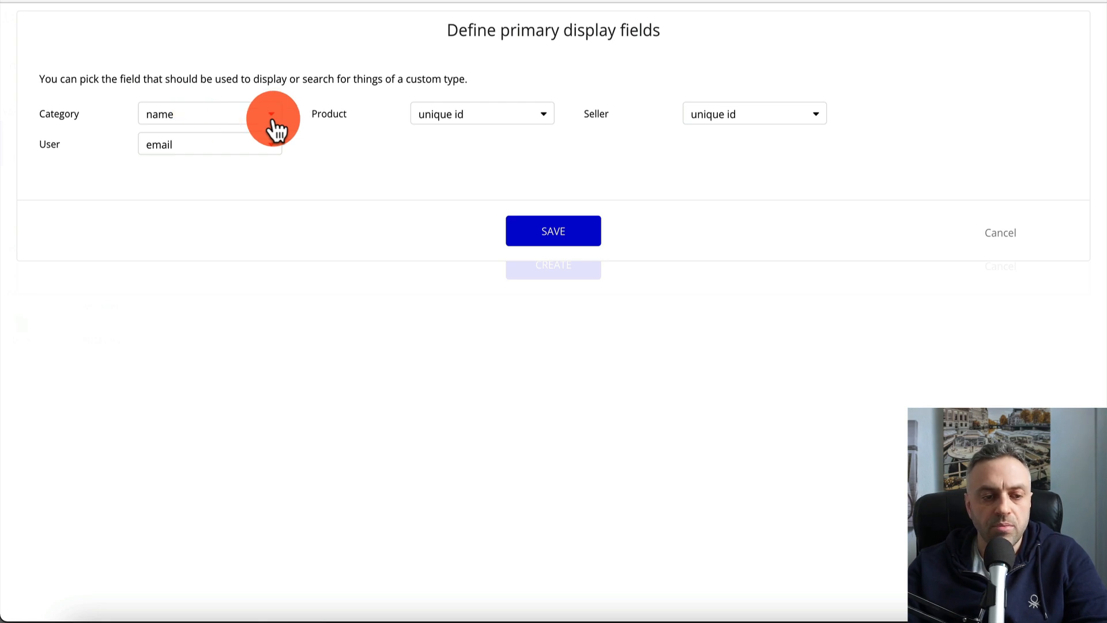
left_click(561, 233)
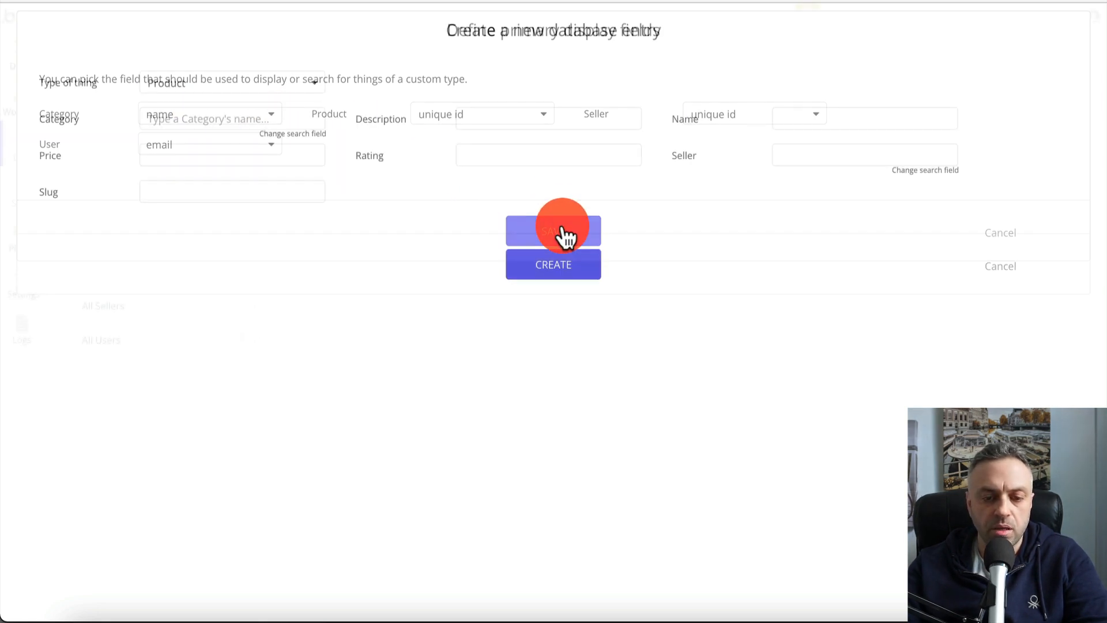
left_click(217, 118)
type("wi")
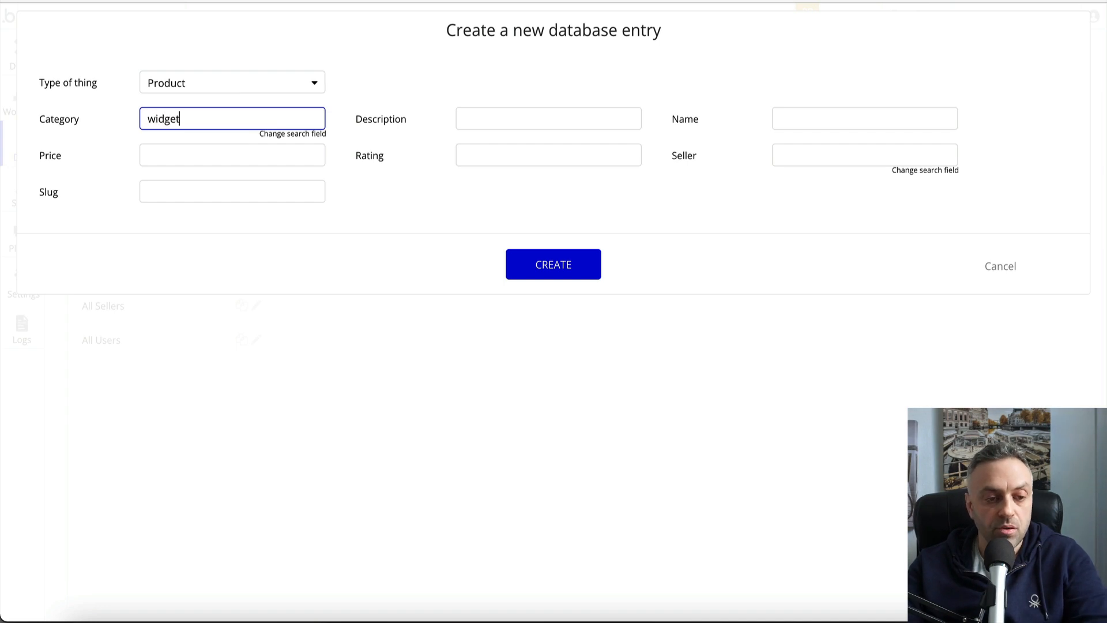
type("dget")
Finish and create widget1: price 3.99, name widget1, description 'widget1 description', plus a rating
left_click(184, 157)
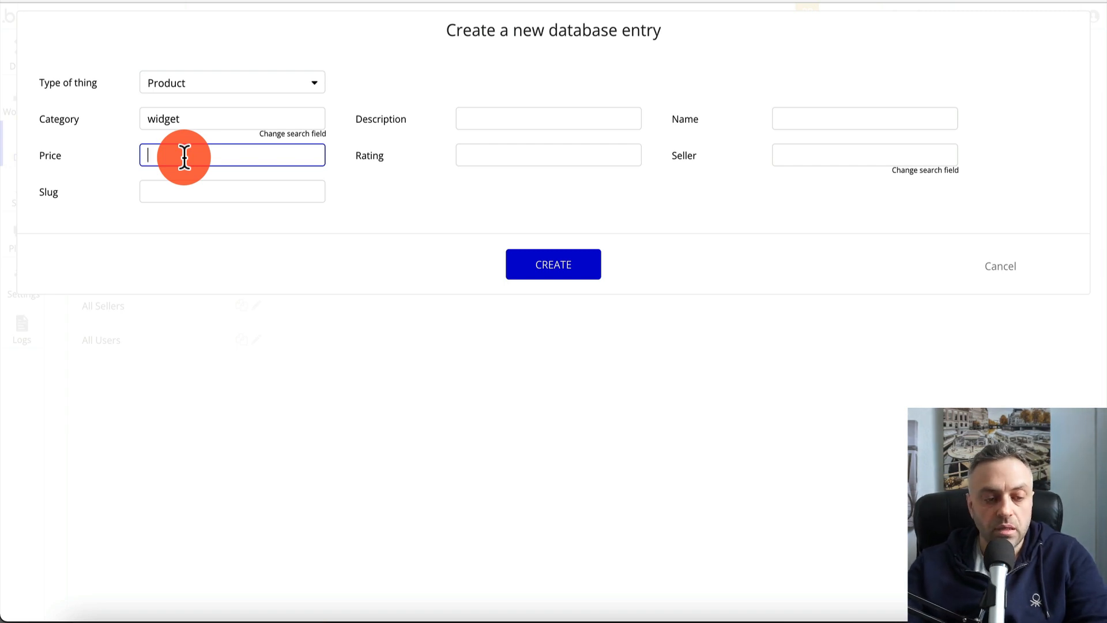
type("3.99")
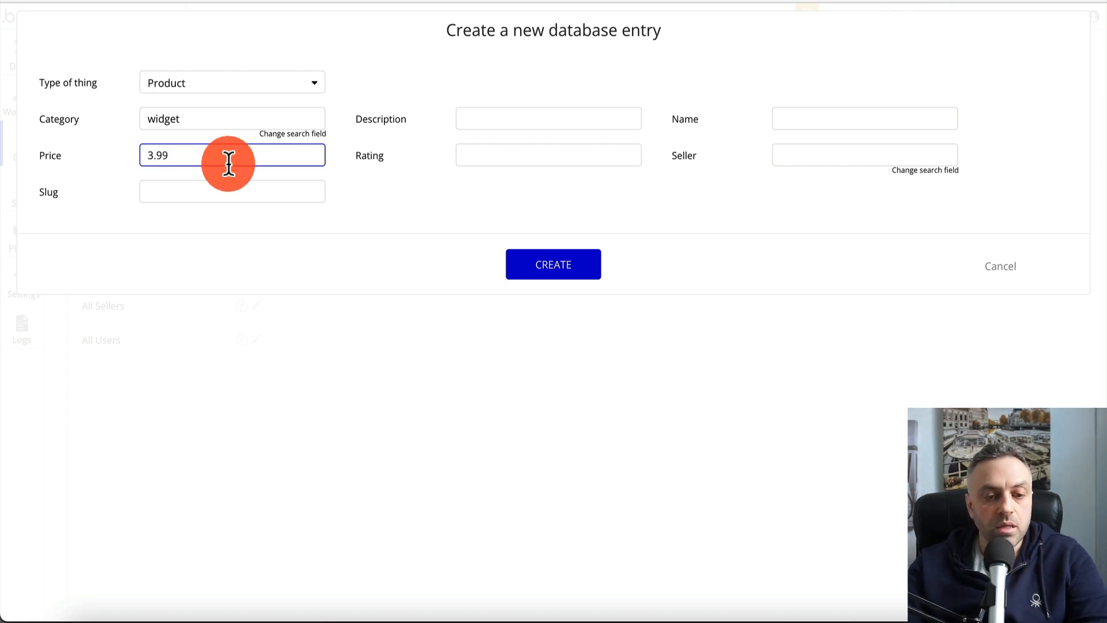
left_click(507, 122)
type("wid")
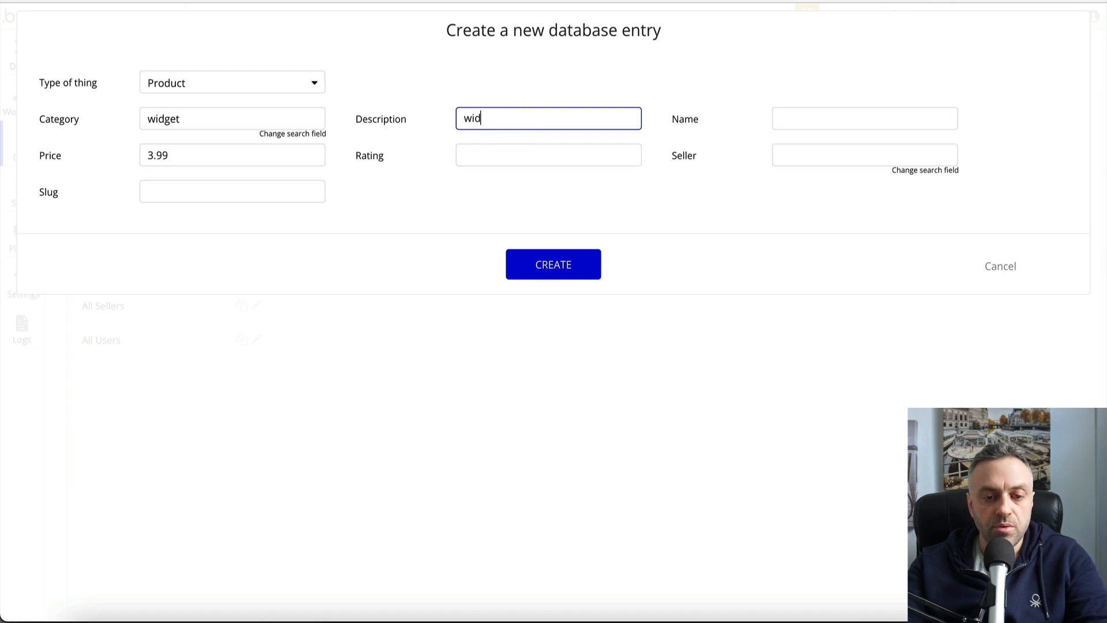
type("get1")
left_click(815, 118)
type("wid")
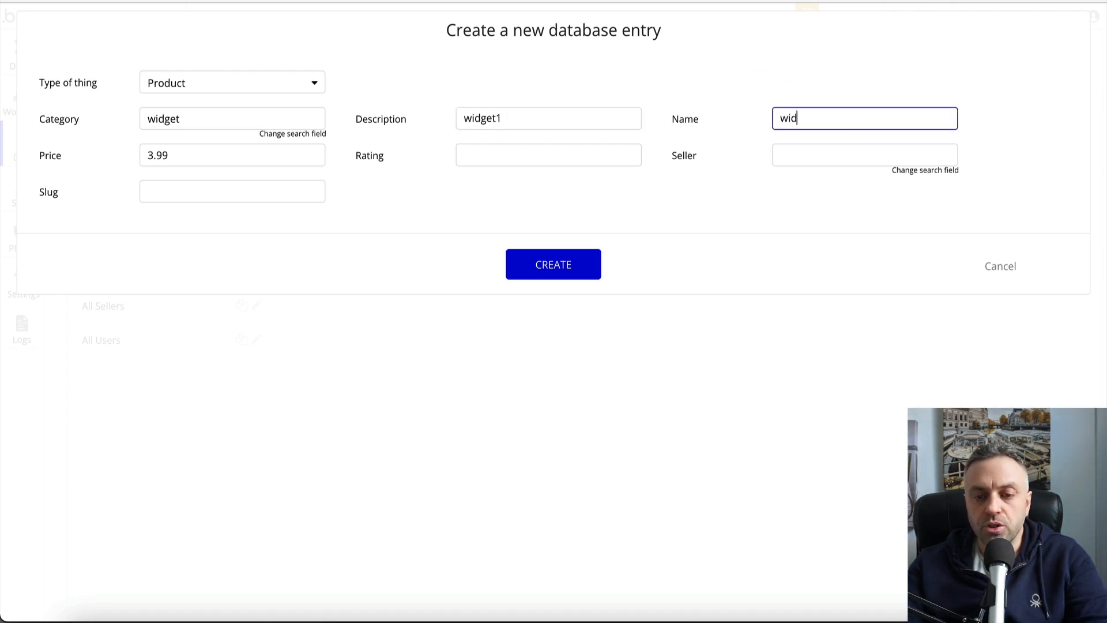
type("get1")
left_click(534, 115)
type("desc")
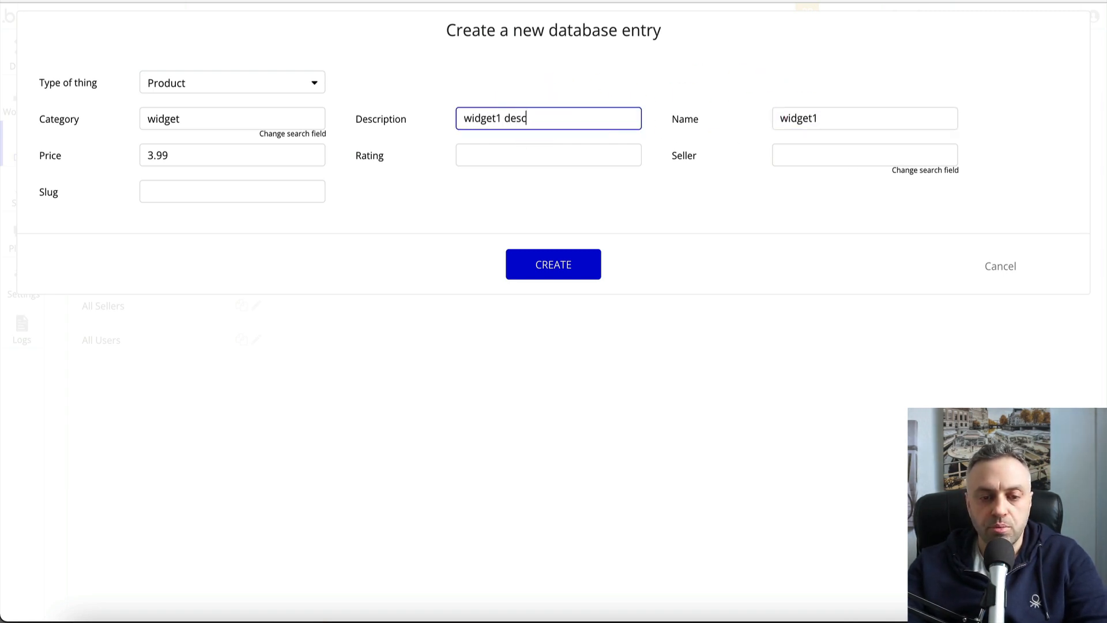
type("ription")
left_click(555, 155)
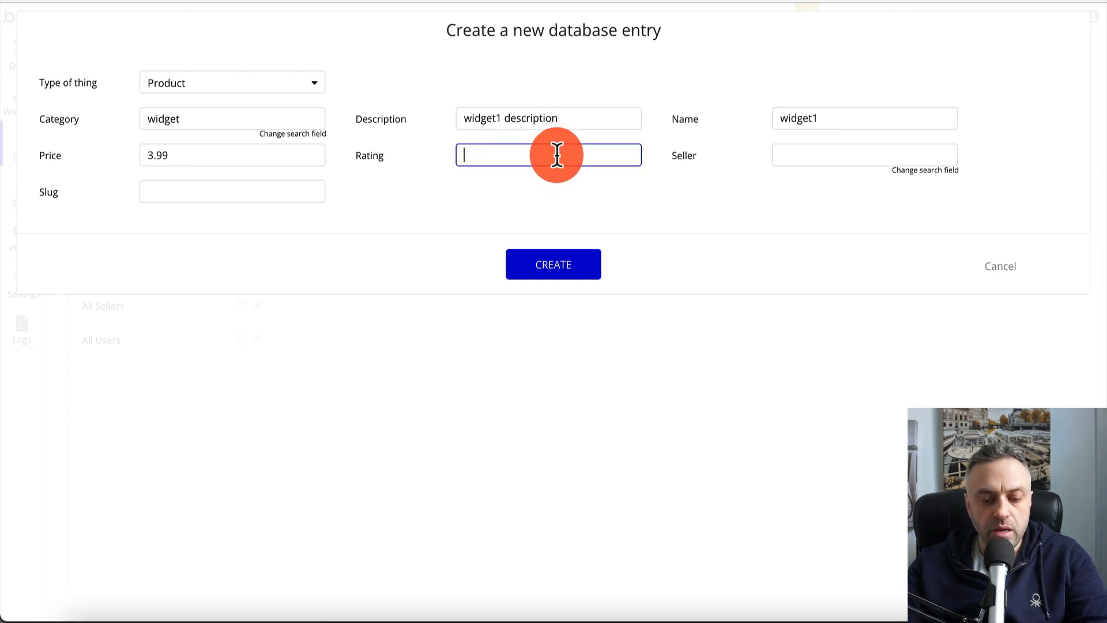
type("3.99")
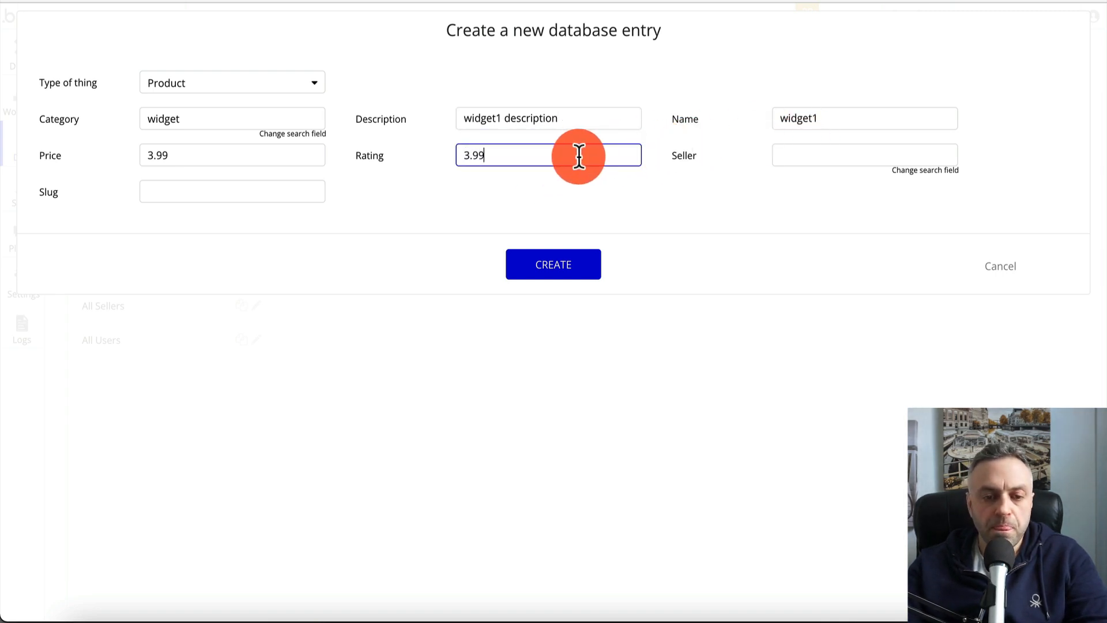
key("BackSpace")
type("9")
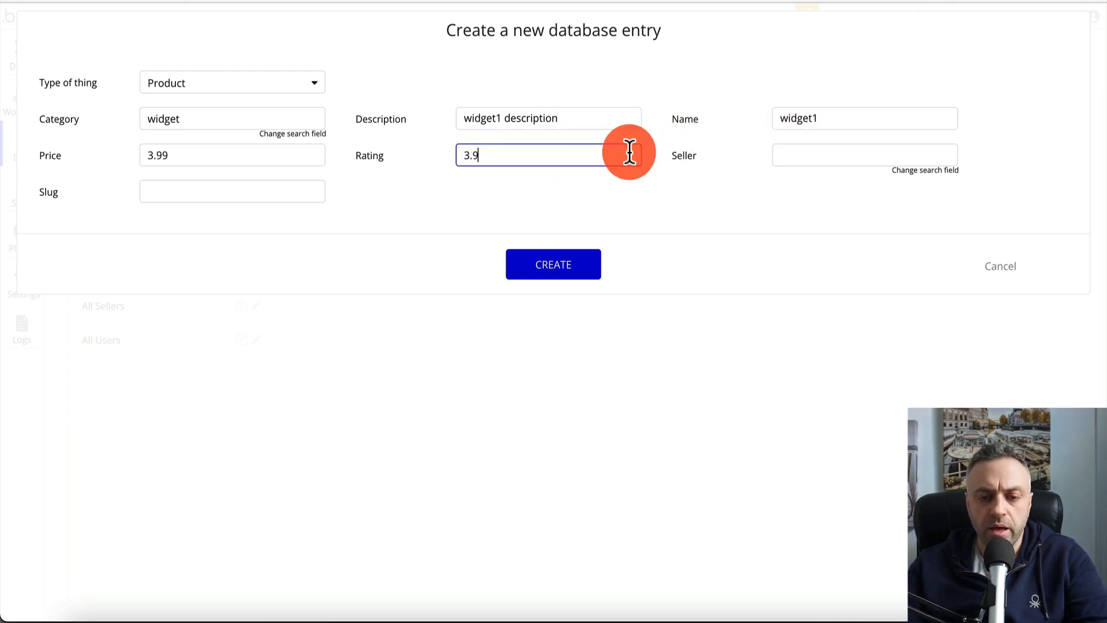
left_click(832, 155)
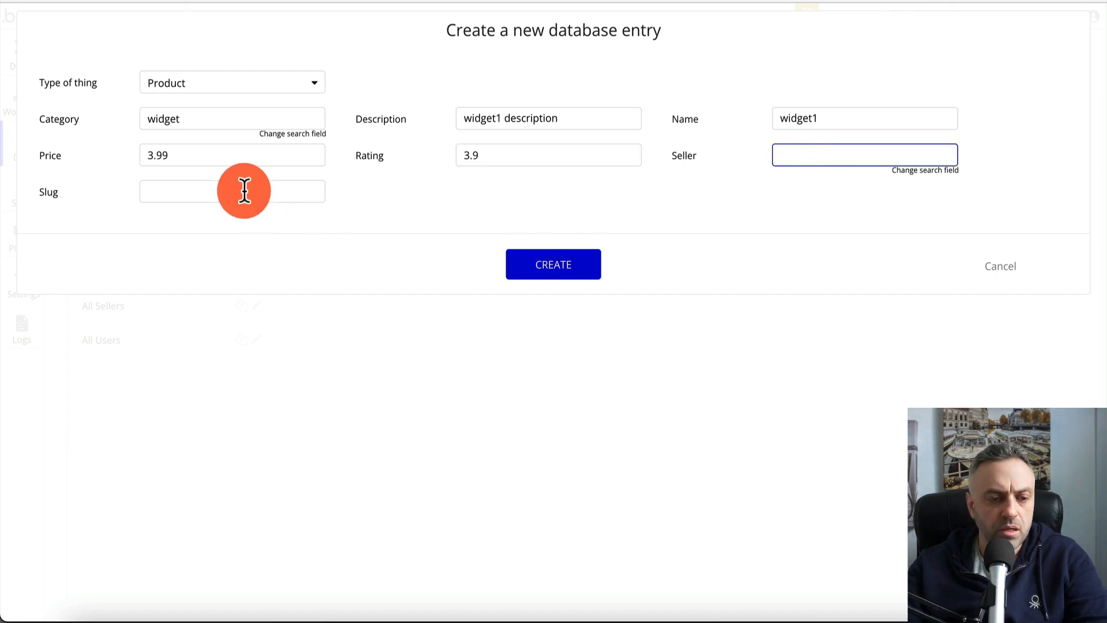
left_click(537, 267)
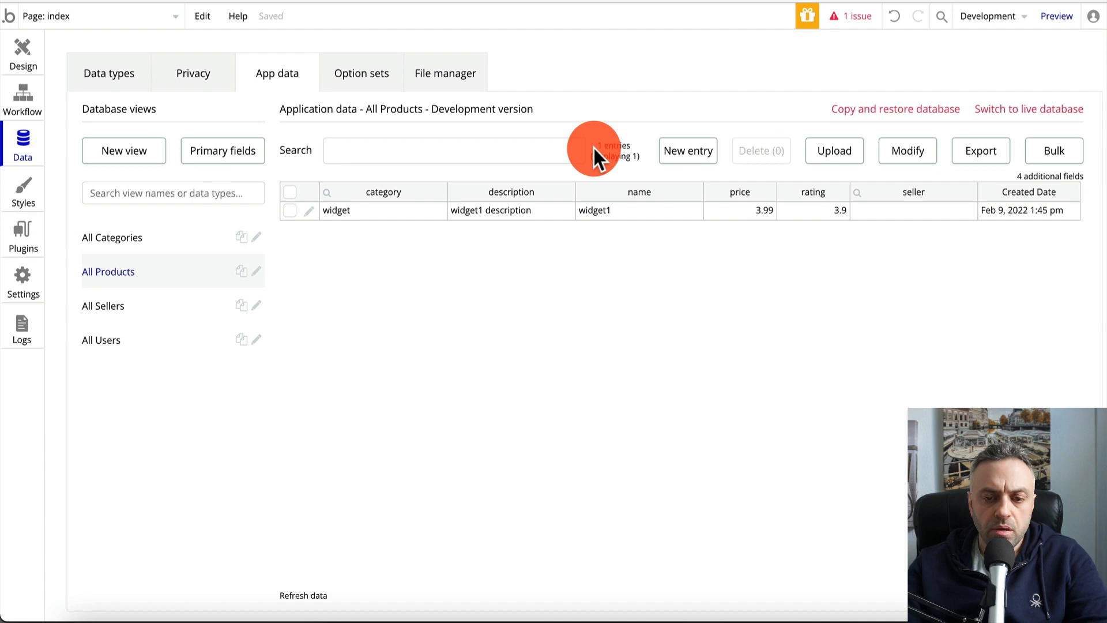
Create the widget2 product under the widget category, priced 15.99
left_click(692, 152)
left_click(215, 117)
type("wid")
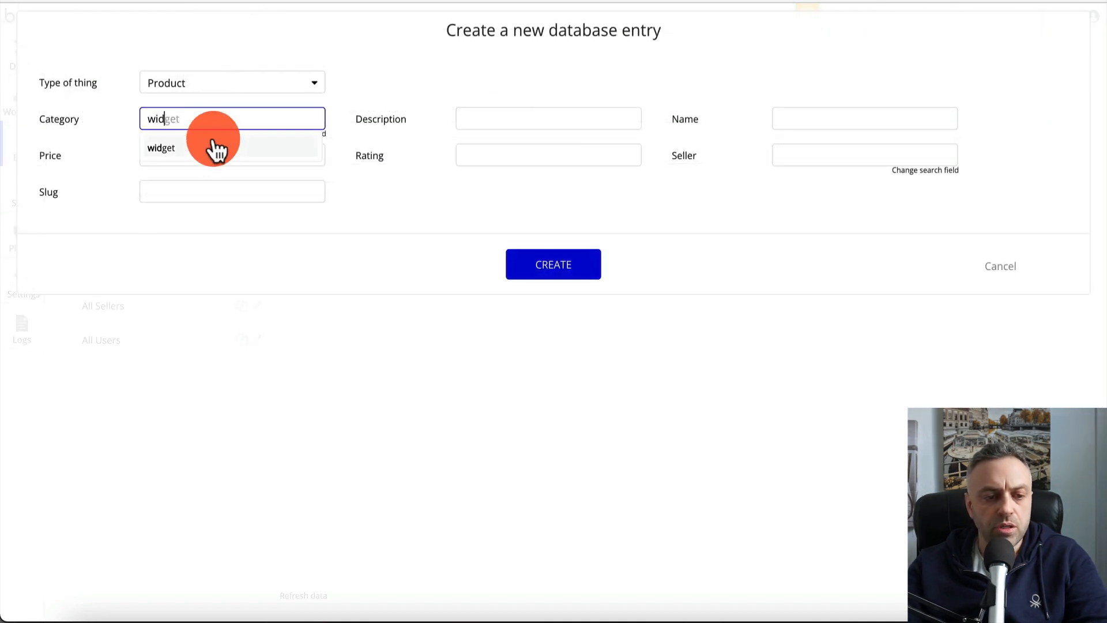
left_click(212, 148)
left_click(521, 128)
type("widget2 description")
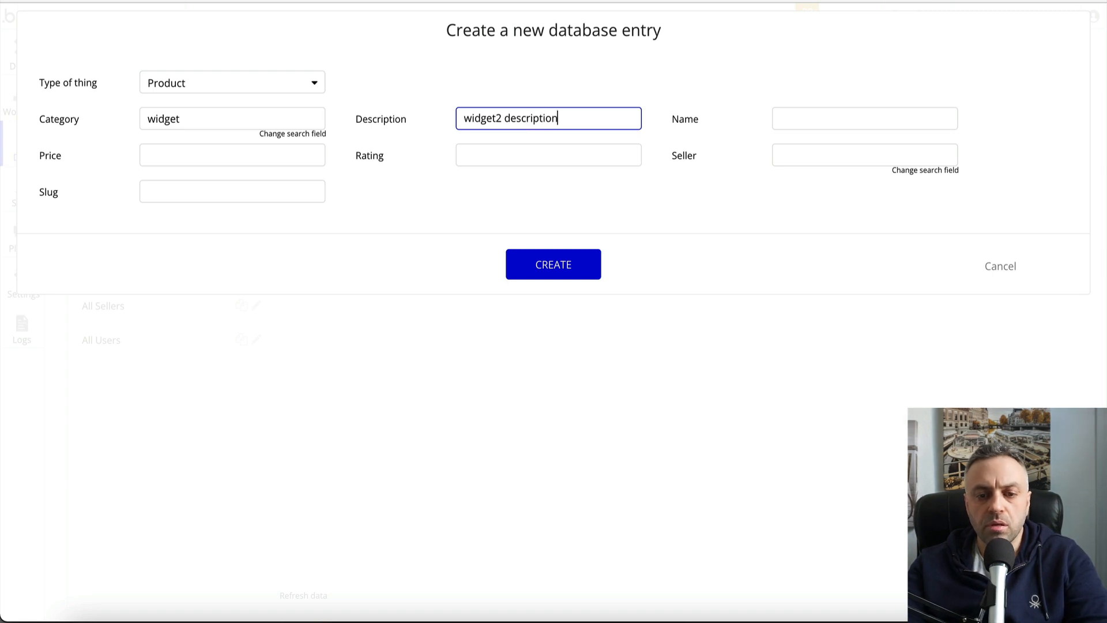
key("Tab")
type("ewi")
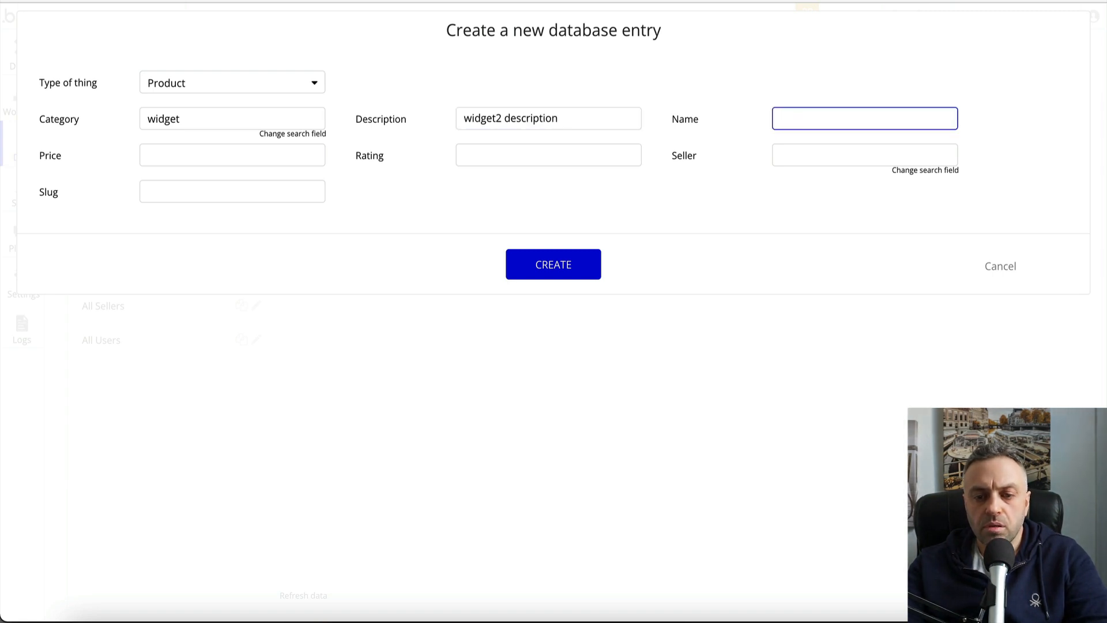
left_click(199, 157)
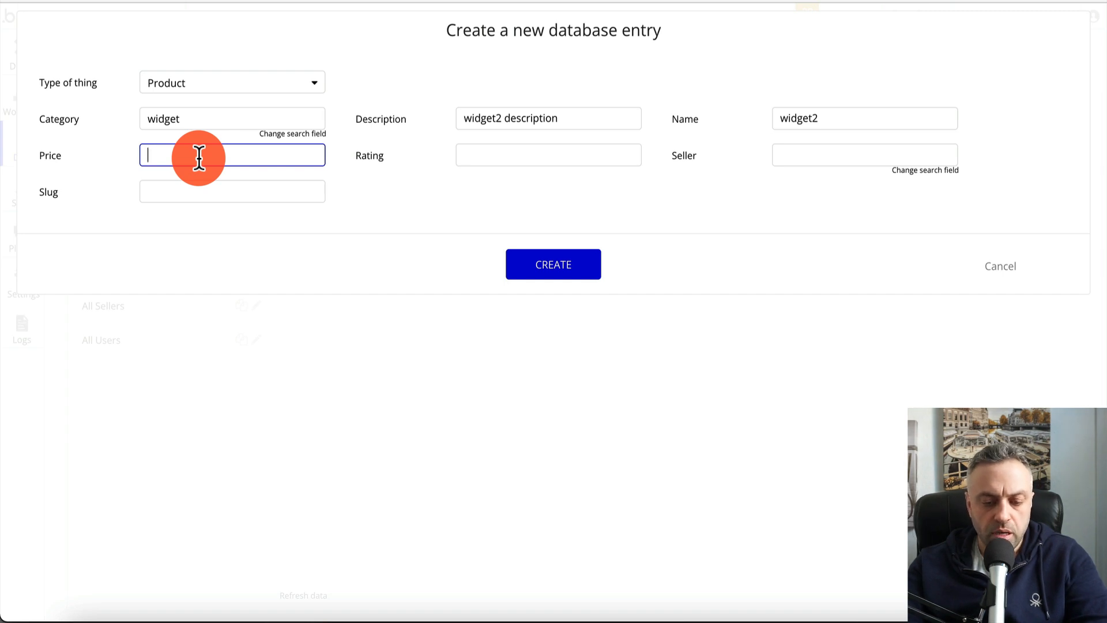
type("15.99")
key("Tab")
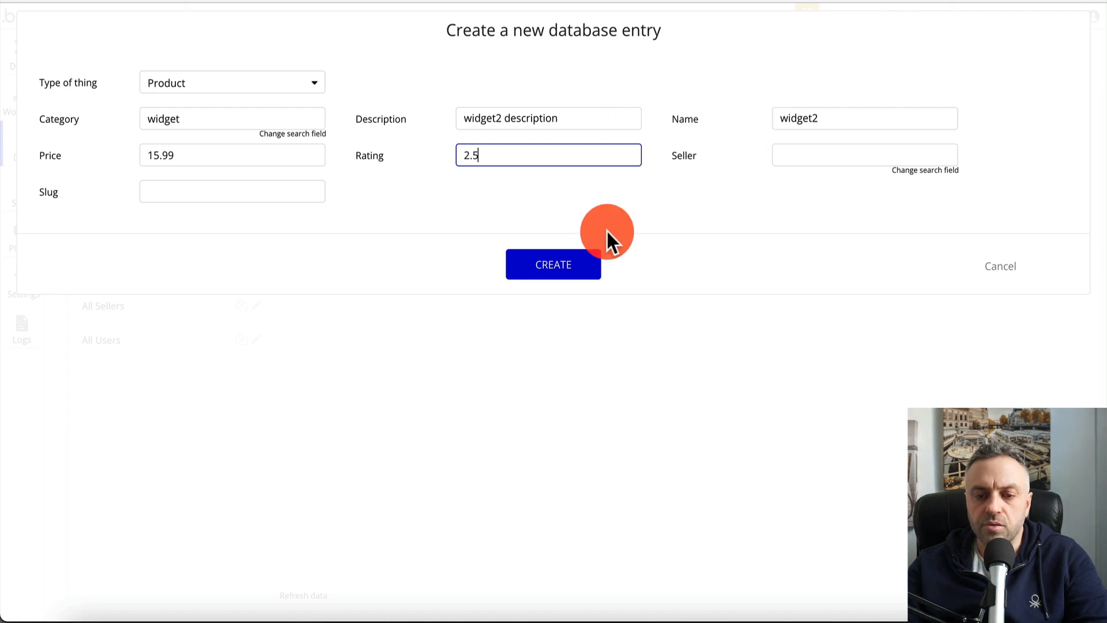
left_click(574, 264)
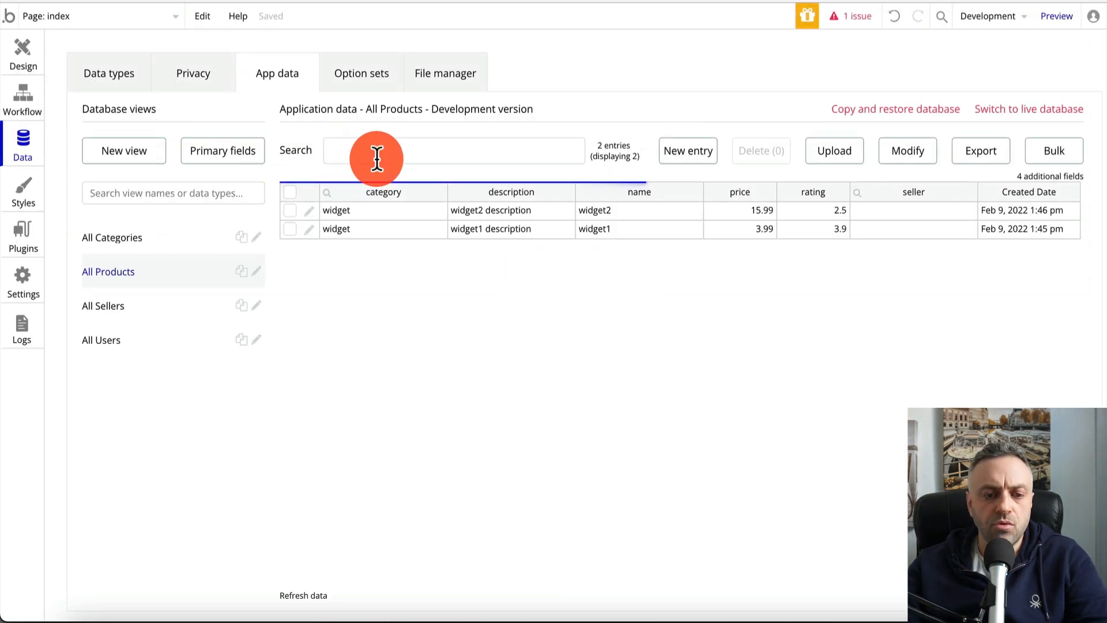
Create the gadget1 product under gadget, described 'gadget1 desc', with rating 4.9
left_click(713, 154)
left_click(242, 119)
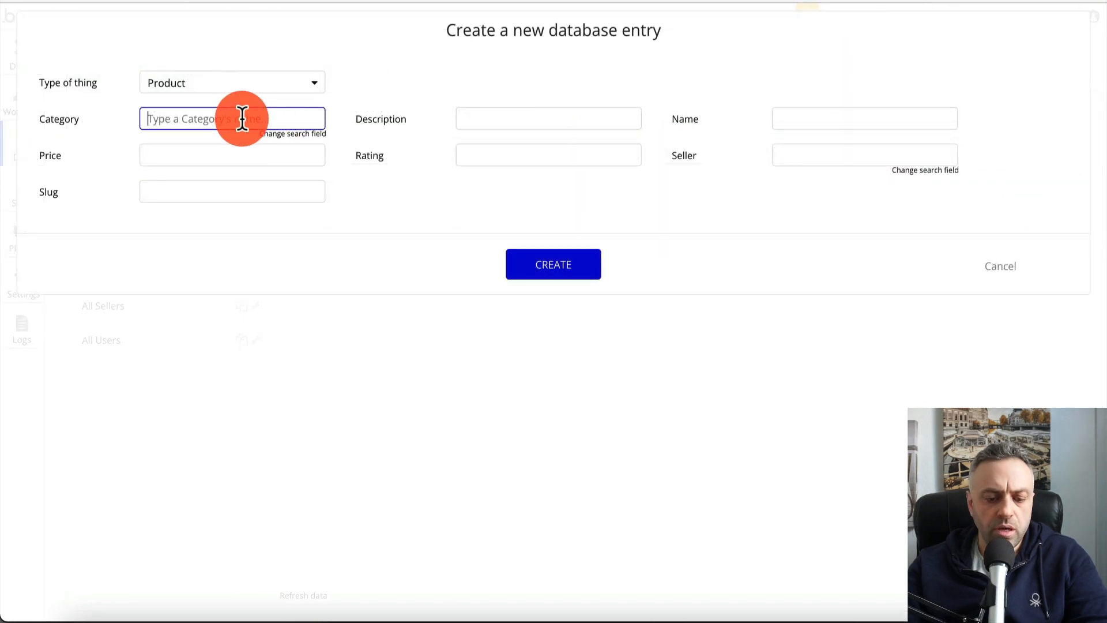
type("gad")
left_click(230, 142)
left_click(276, 152)
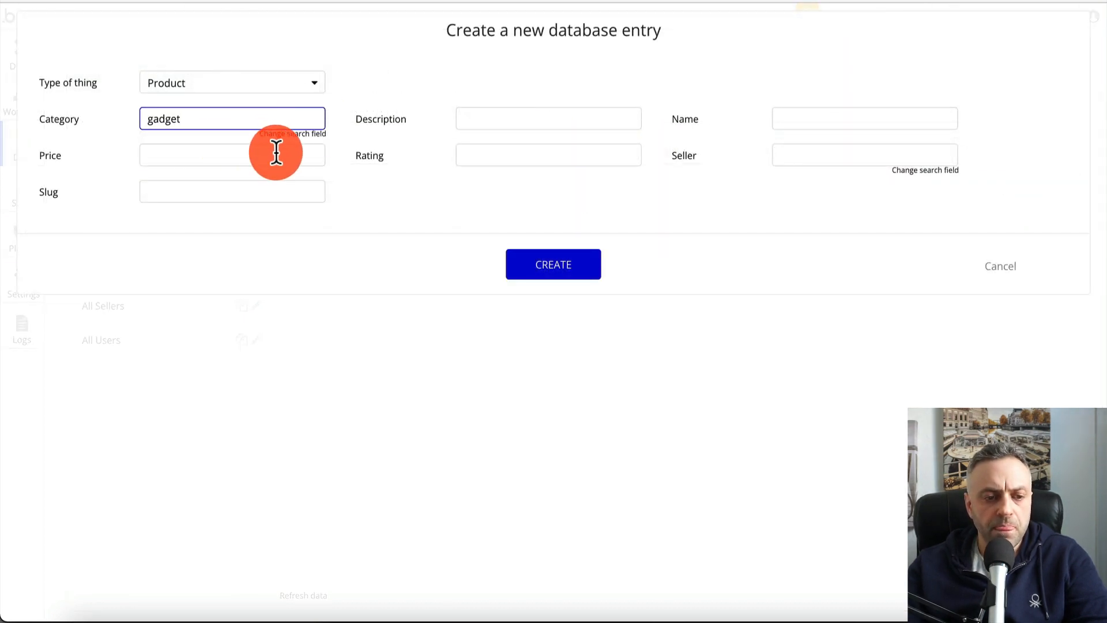
left_click(482, 115)
type("gad")
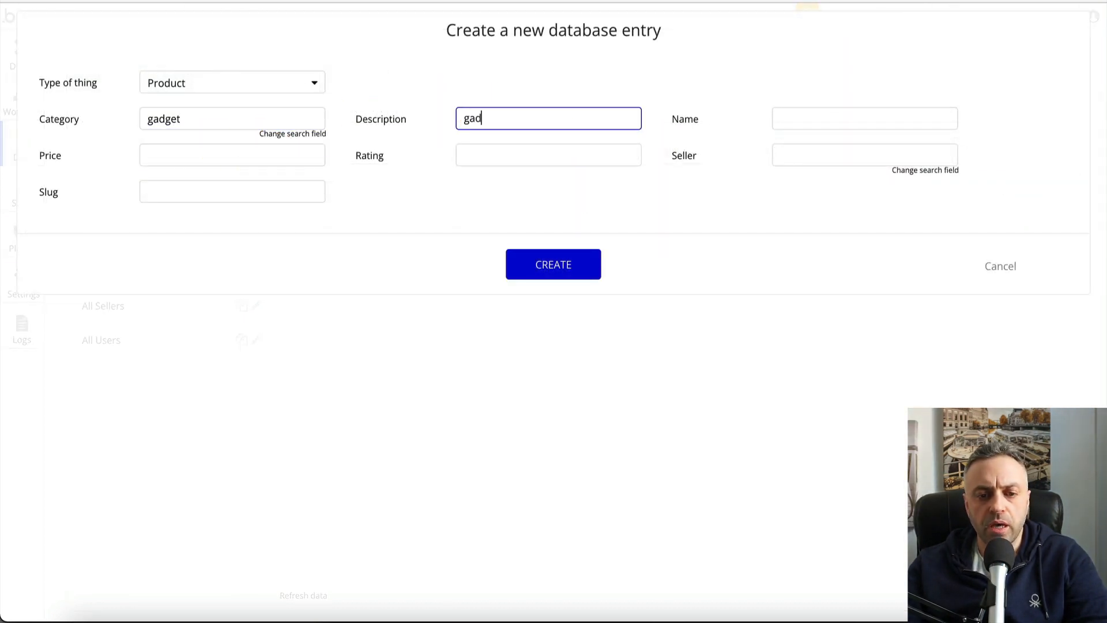
type("get1 desc")
left_click(776, 118)
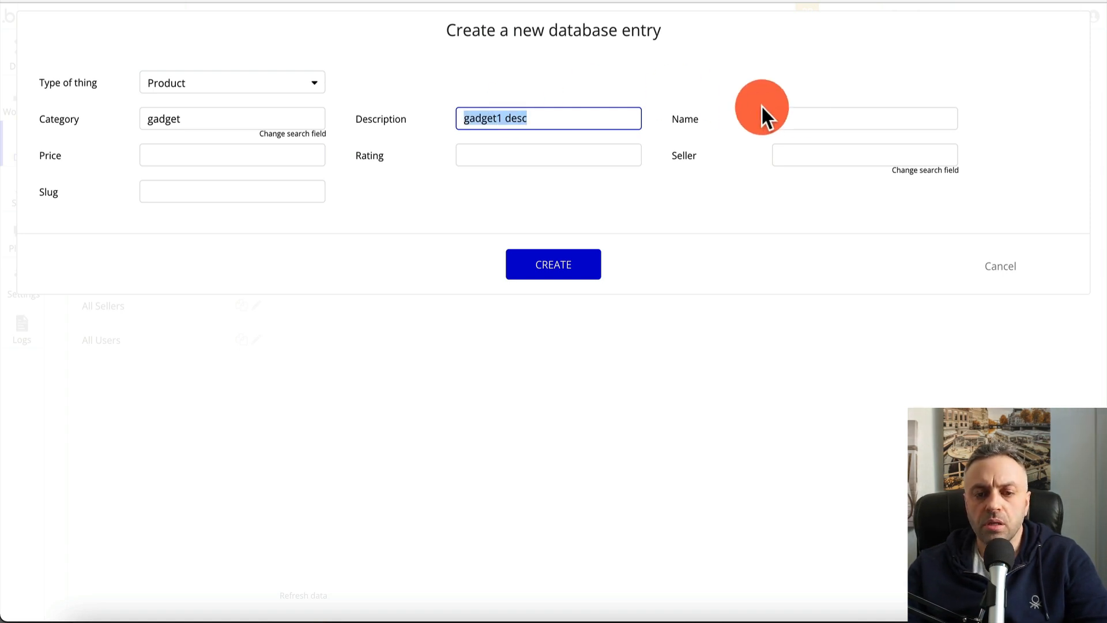
type("gadget1")
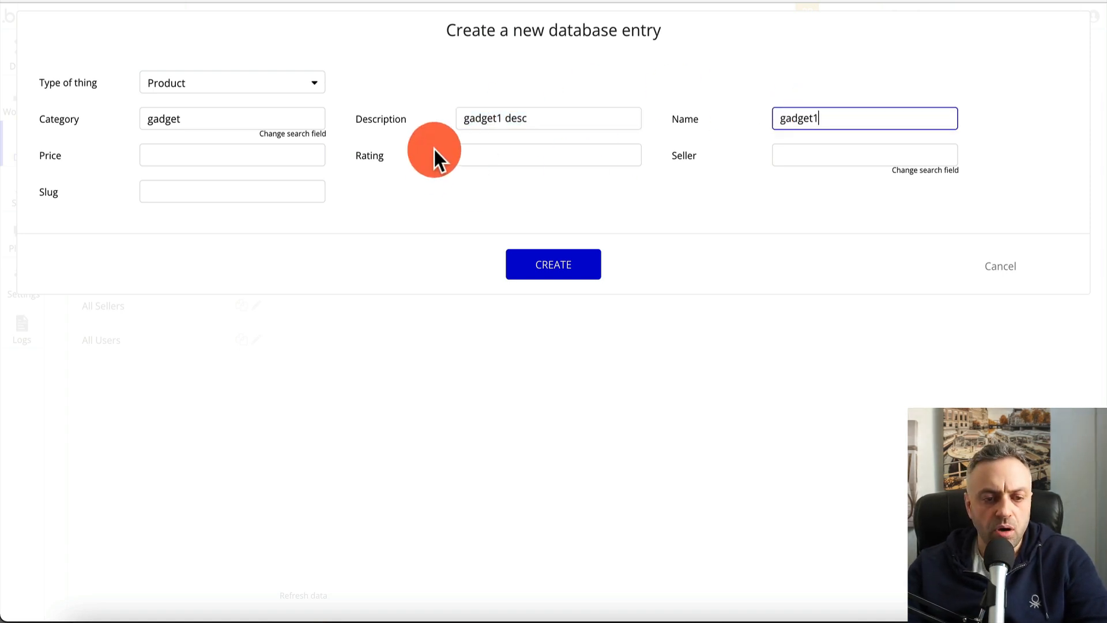
left_click(286, 150)
type("0")
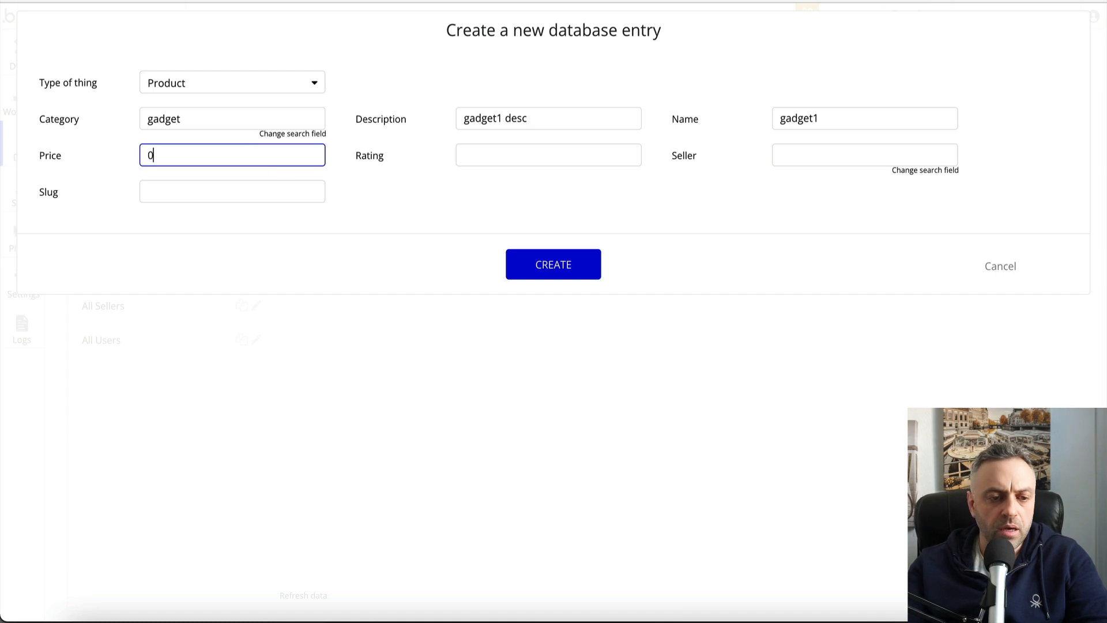
type(".99")
left_click(534, 147)
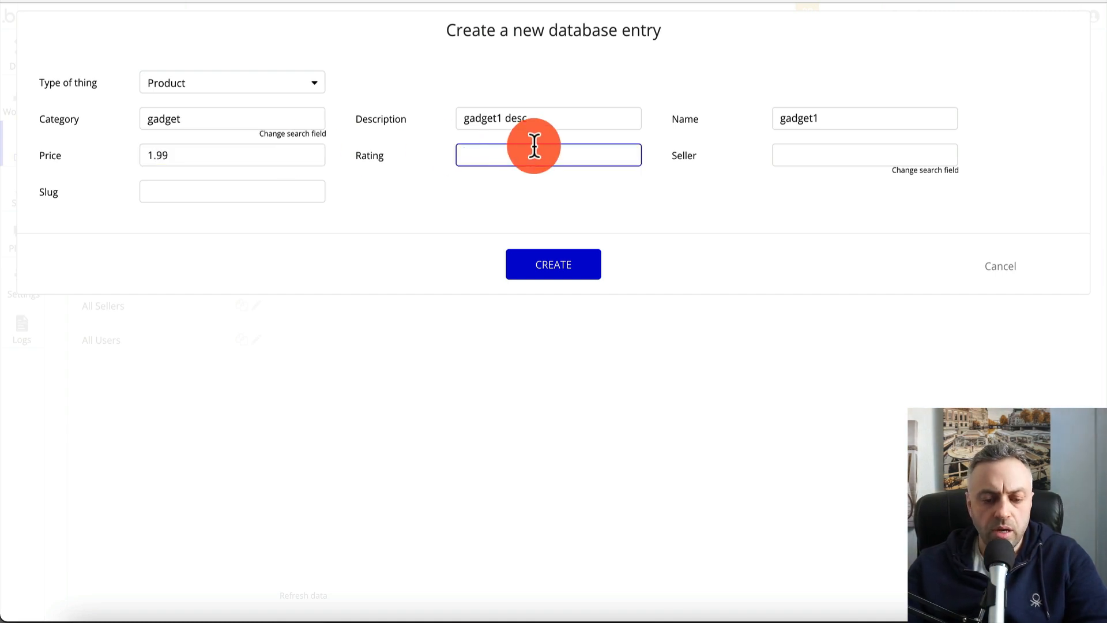
type("4.9")
left_click(586, 277)
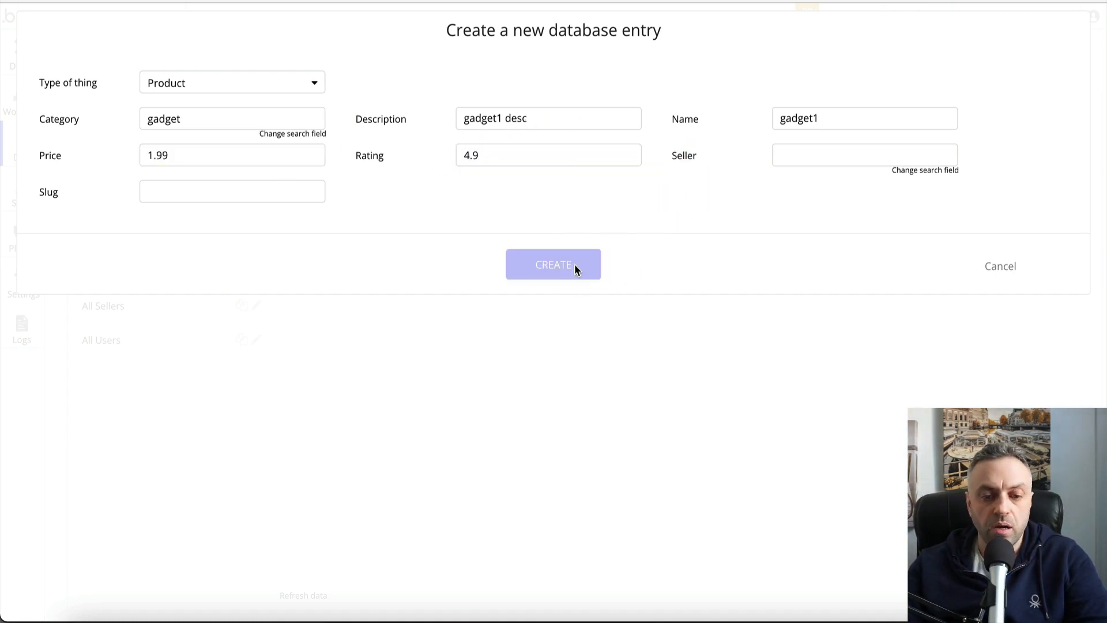
Create the gadget2 product under gadget, priced 19.99, with description 'gadget2 desc' and name gadget2
left_click(706, 160)
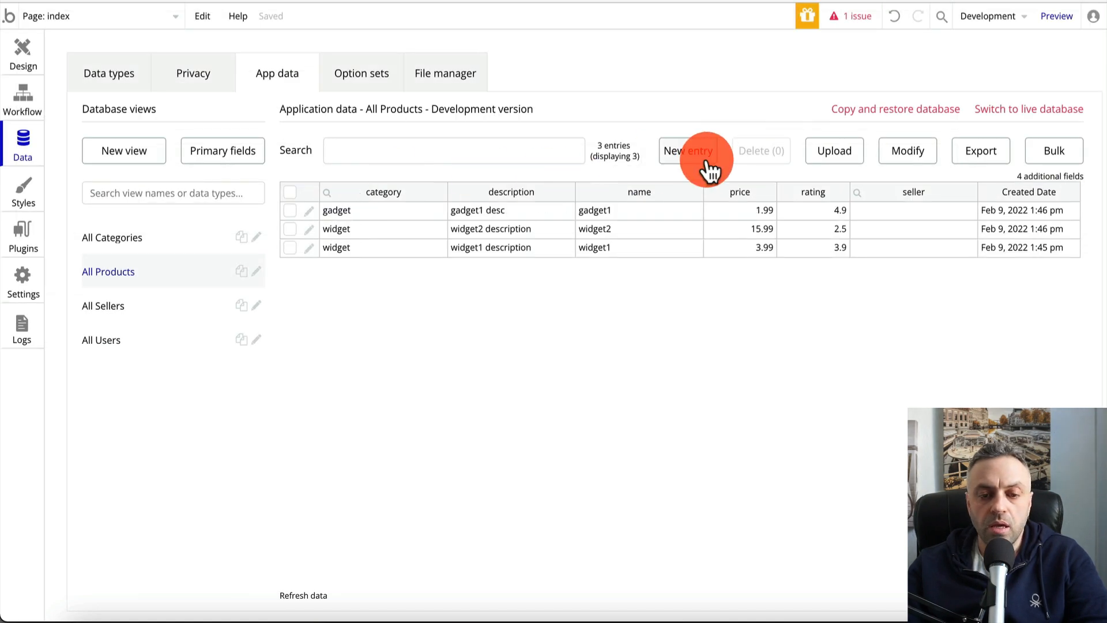
left_click(259, 155)
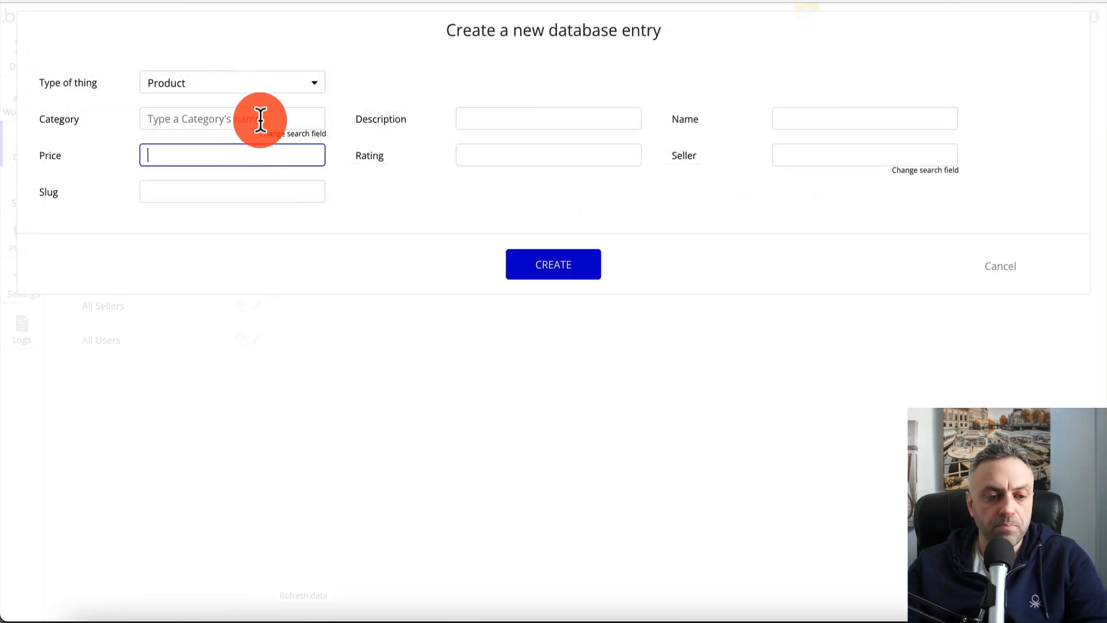
left_click(259, 118)
type("ga")
left_click(240, 144)
left_click(207, 169)
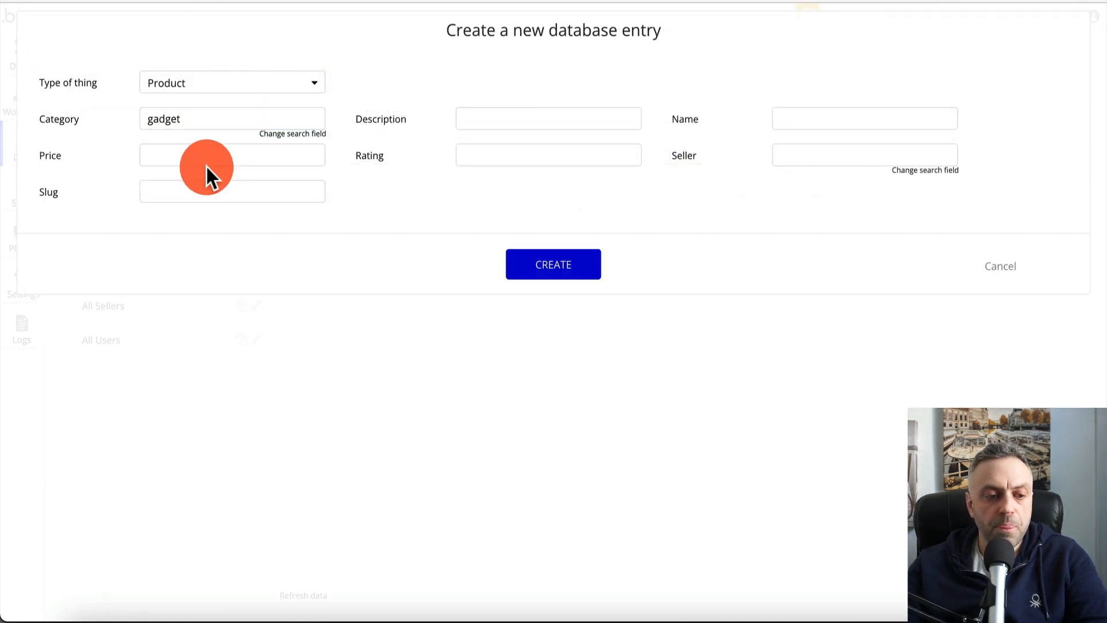
left_click(233, 157)
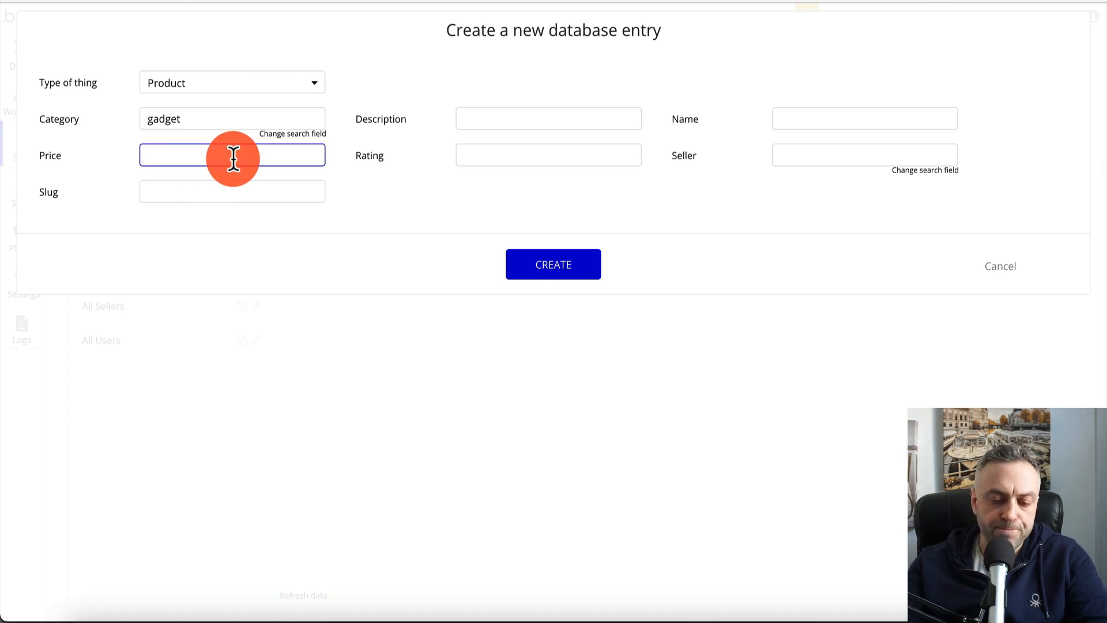
type("19.99")
left_click(549, 117)
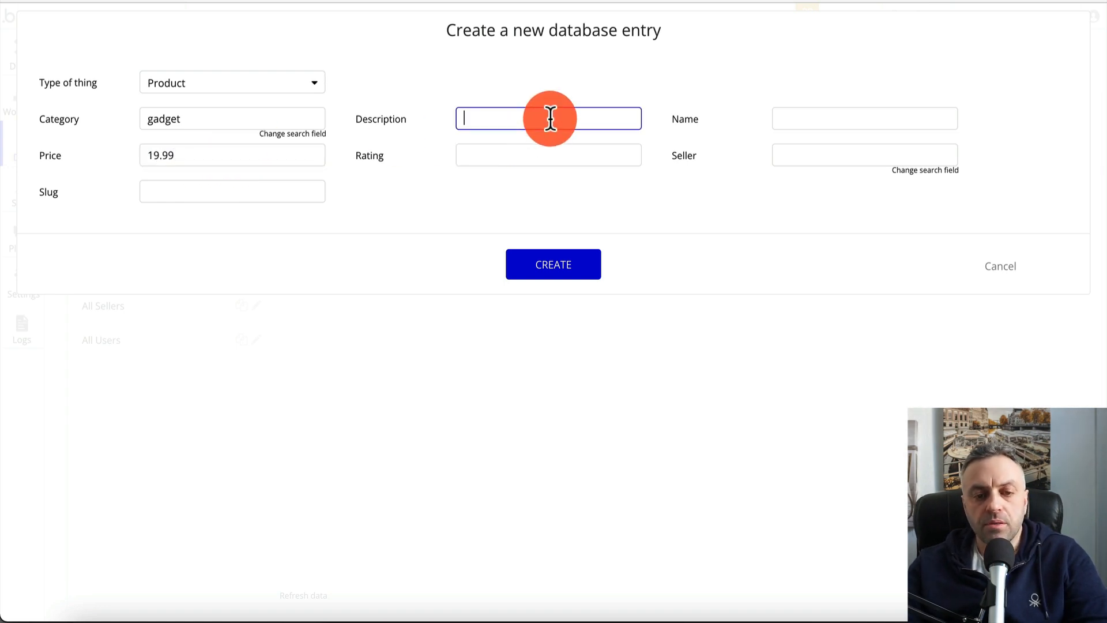
type("gadget1 desc")
key("Left")
key("BackSpace")
type("2")
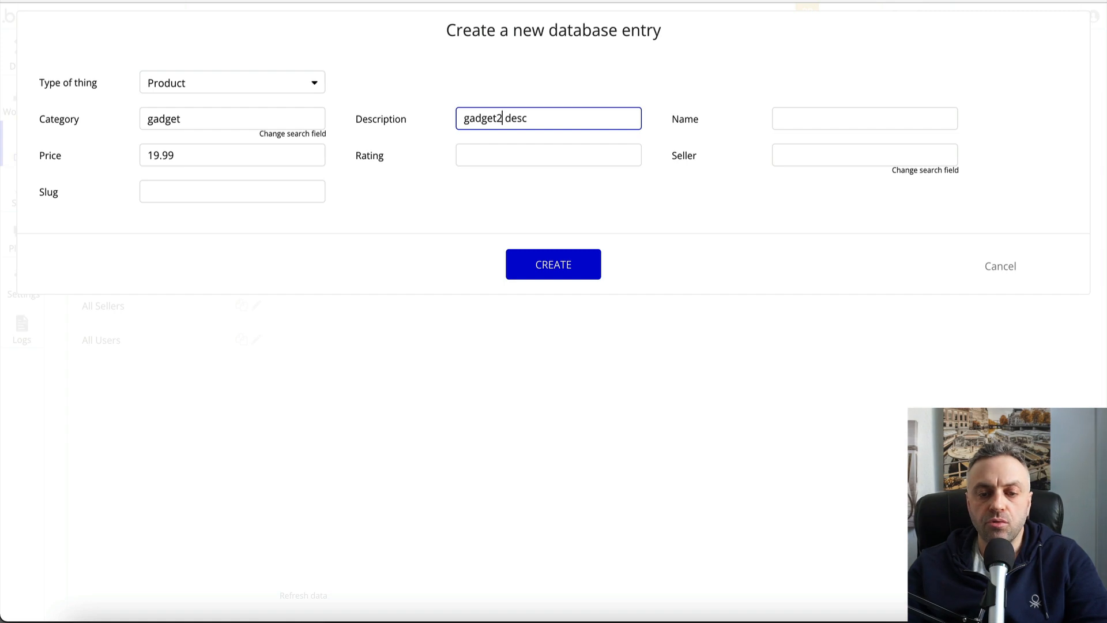
key("Tab")
type("gadget1 desc")
key("alt+BackSpace")
left_click(591, 153)
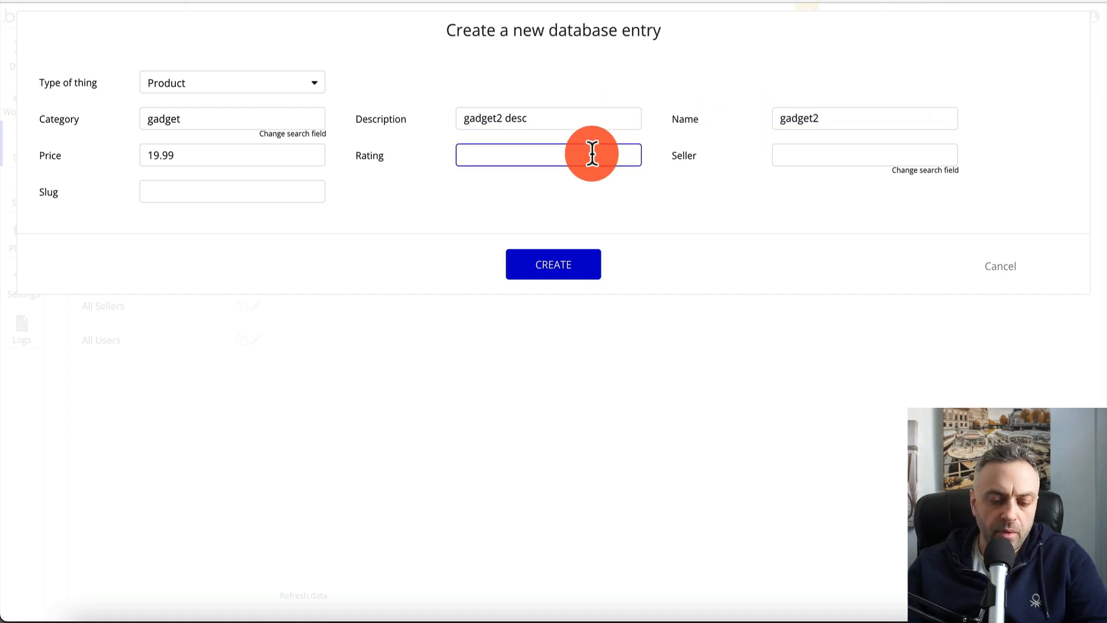
type("4.2")
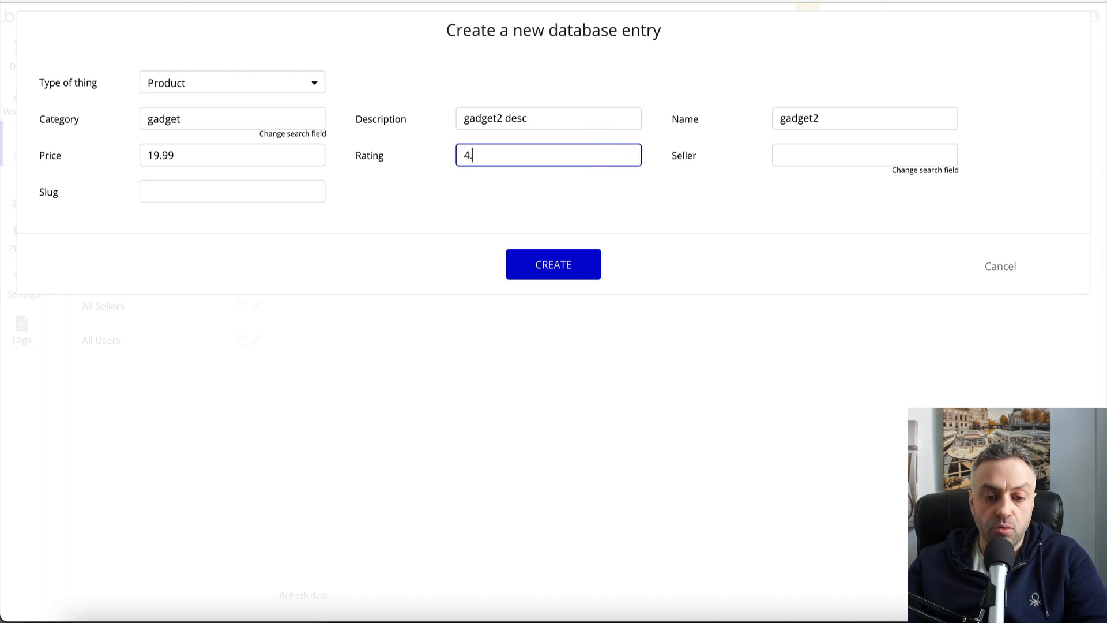
left_click(876, 154)
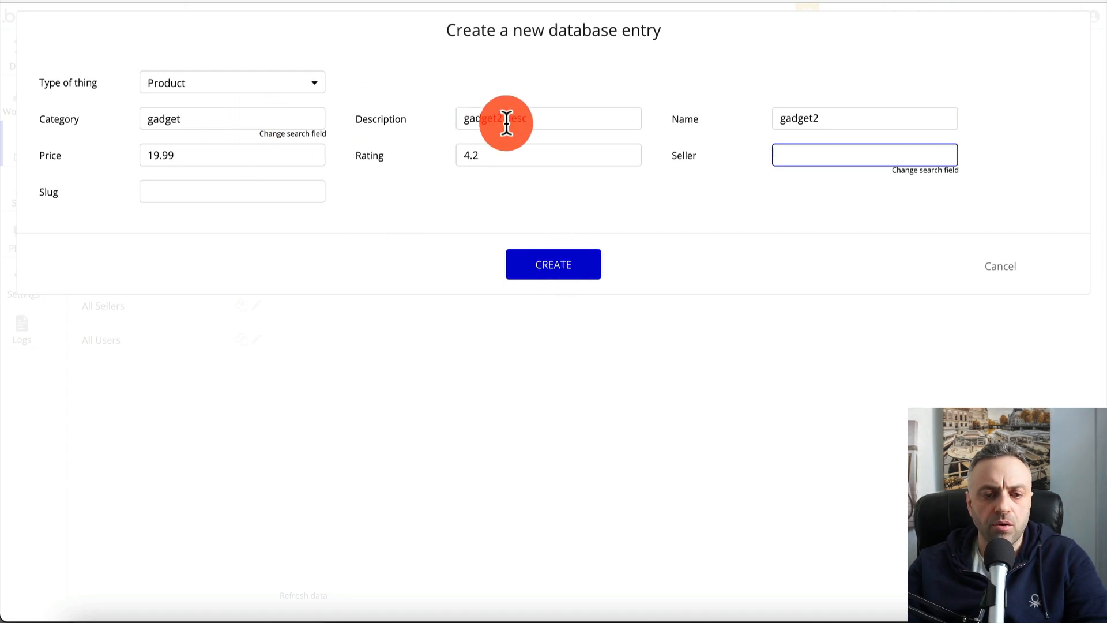
left_click(570, 270)
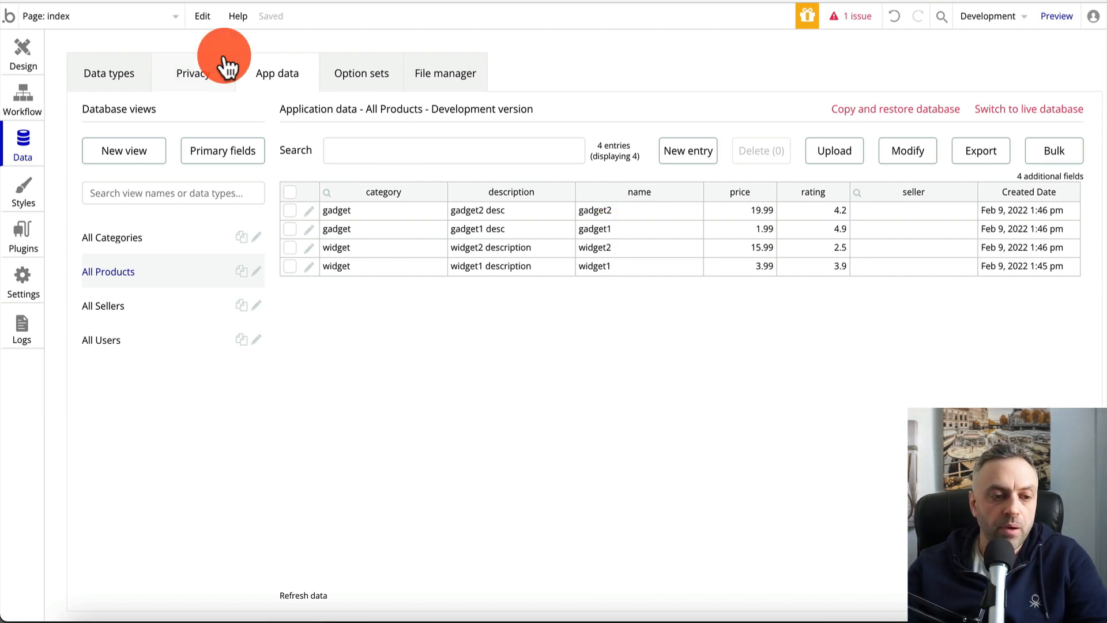
Set the homepage repeating group's type to Product with data source 'Search for Products'
left_click(35, 53)
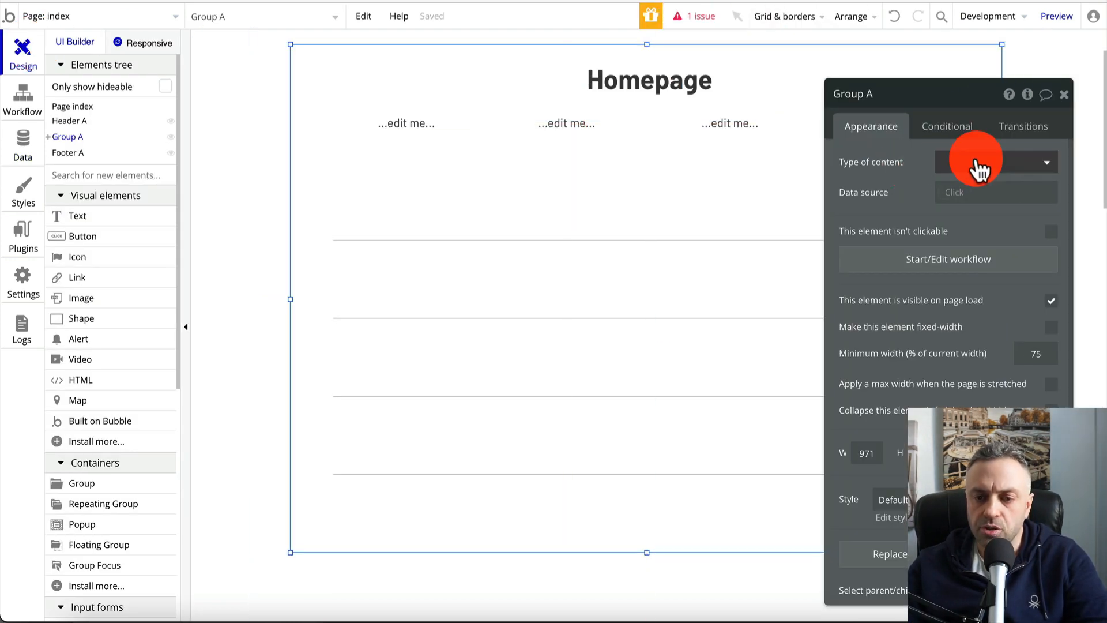
left_click_drag(969, 103, 993, 105)
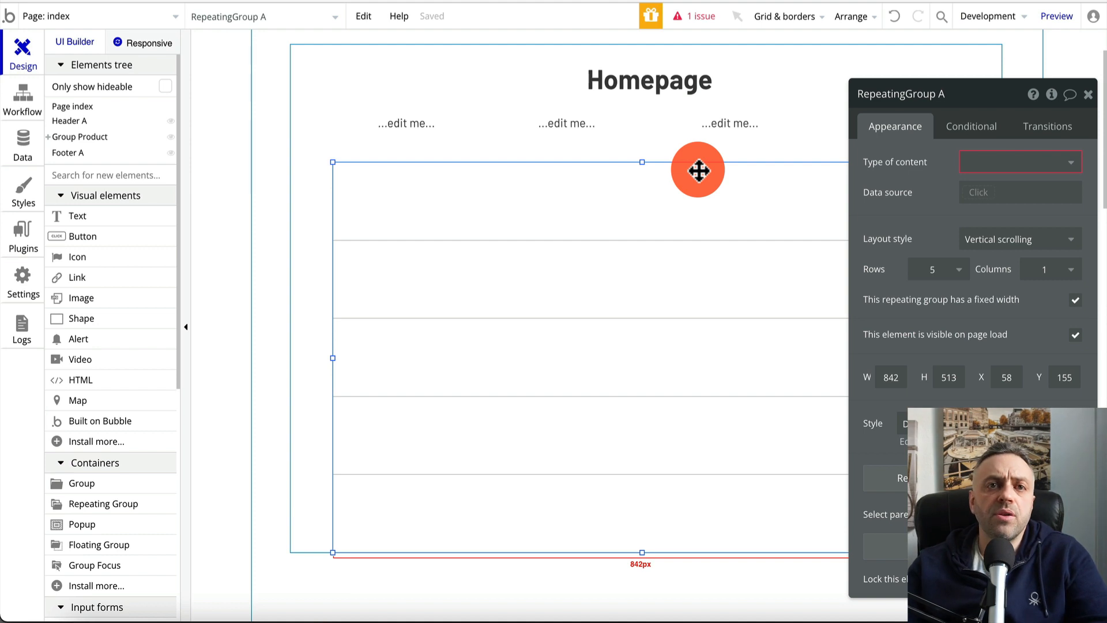
left_click(991, 162)
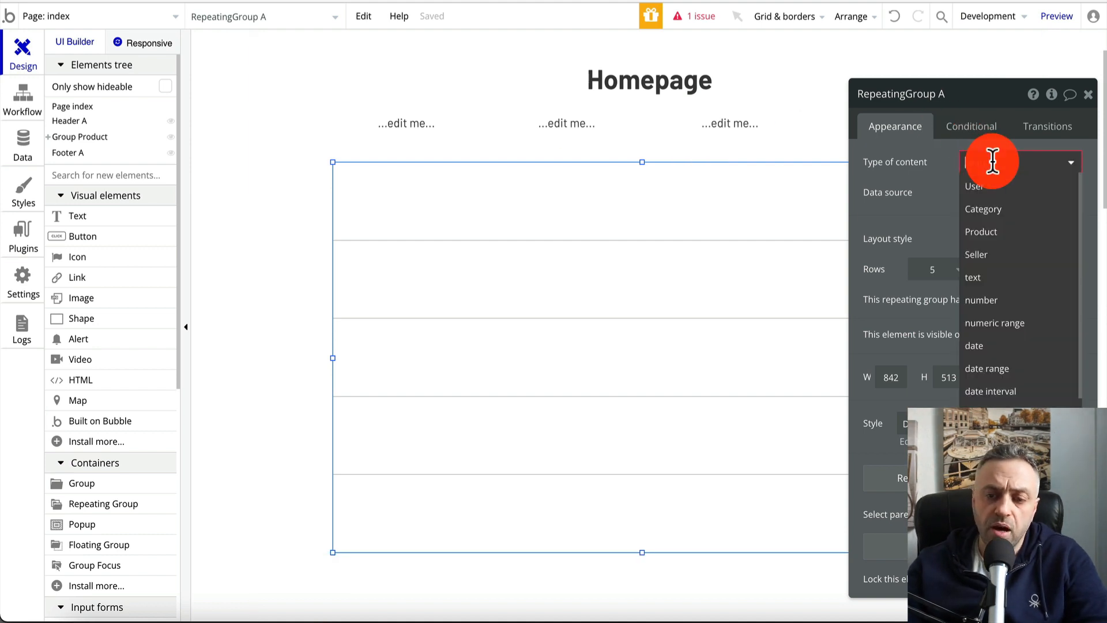
left_click(996, 232)
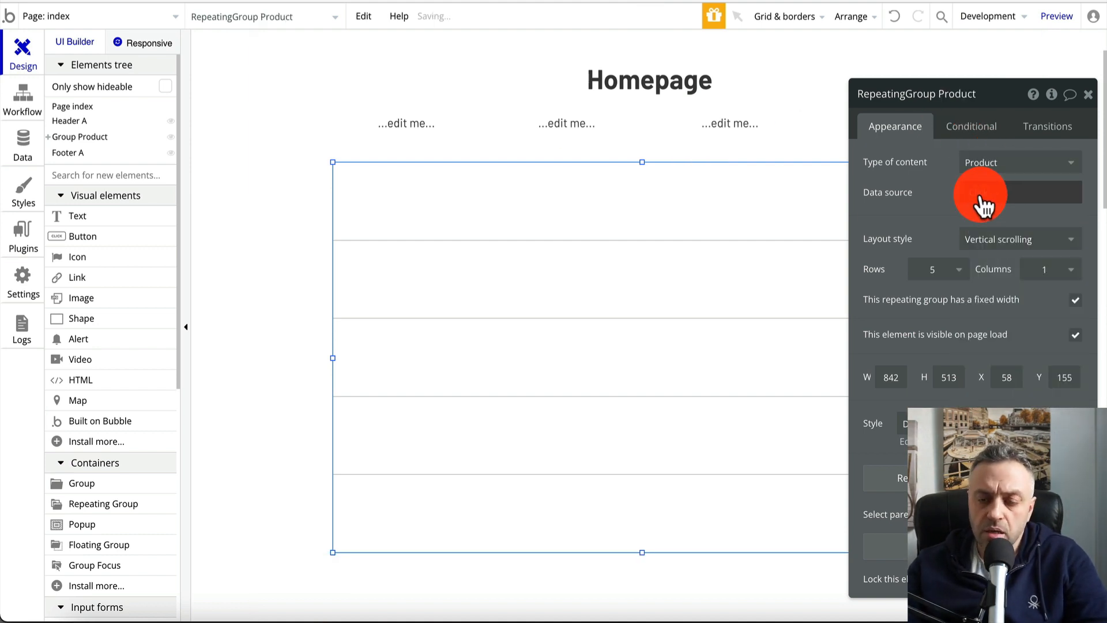
left_click(974, 192)
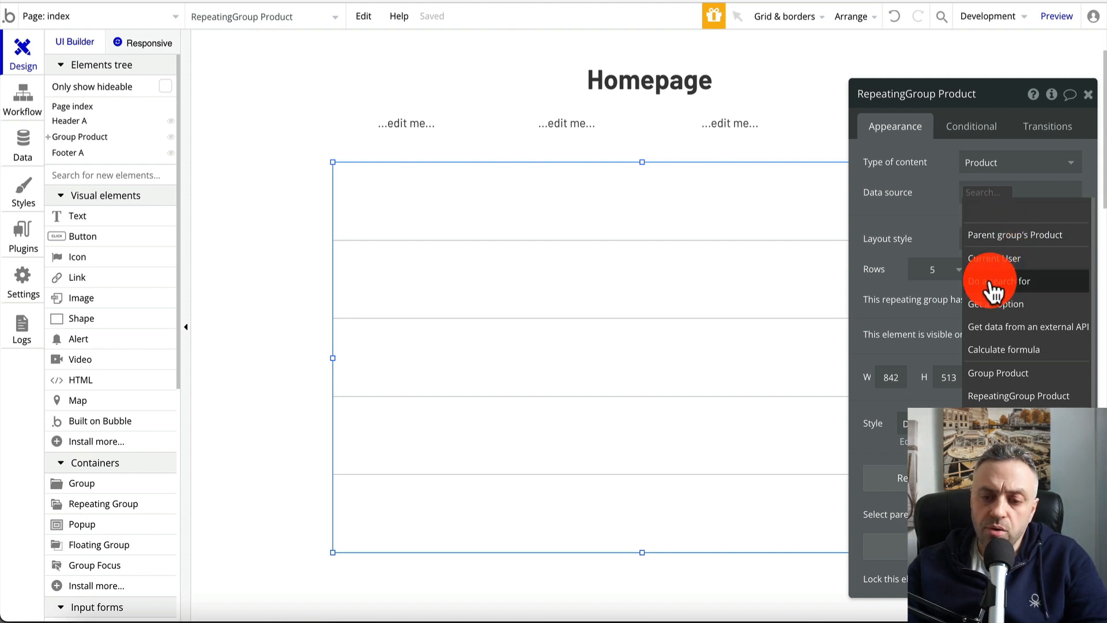
left_click(1009, 283)
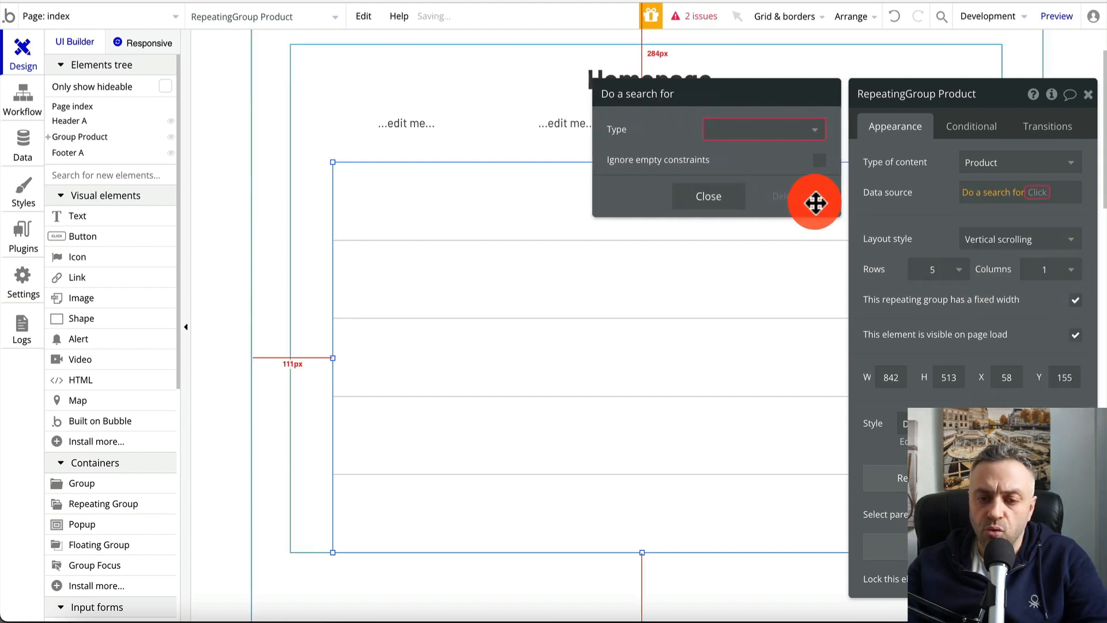
left_click(791, 131)
left_click(750, 205)
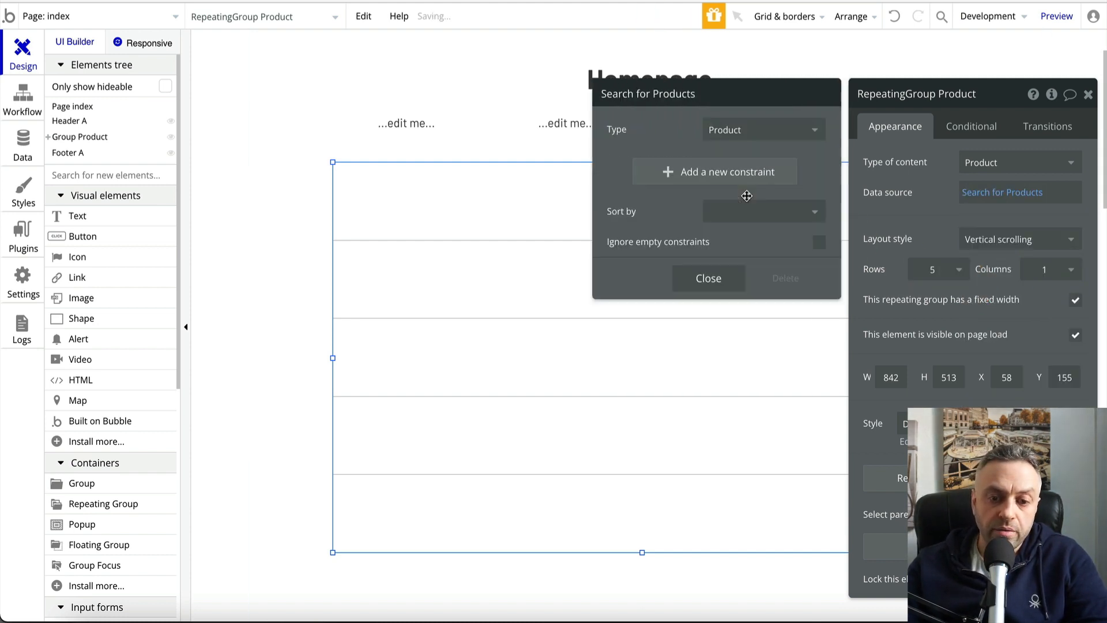
left_click(723, 287)
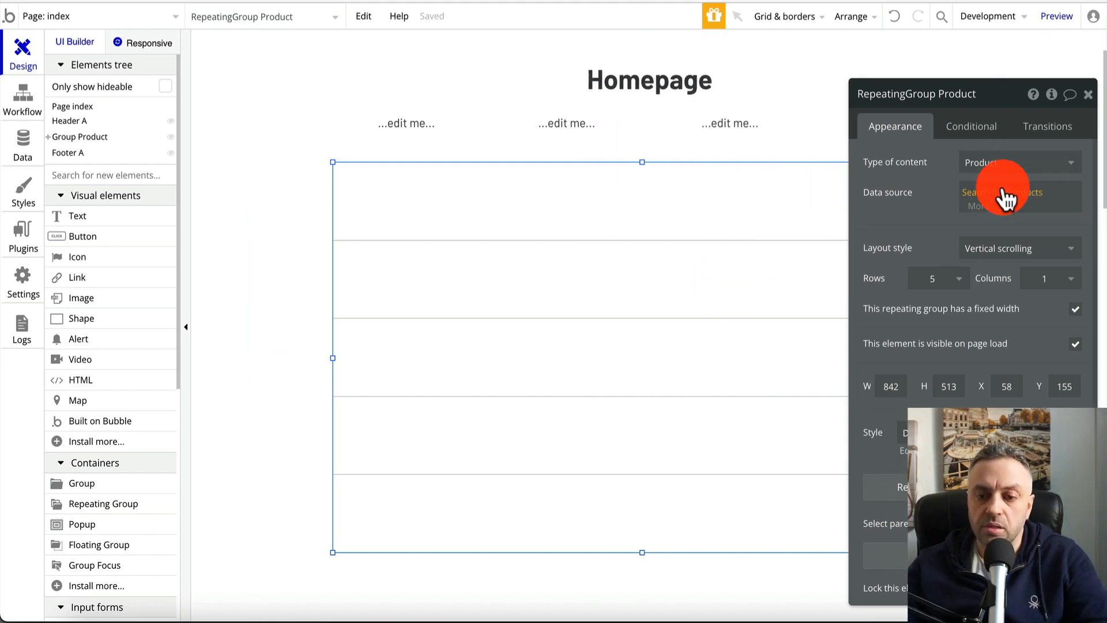
left_click(1088, 95)
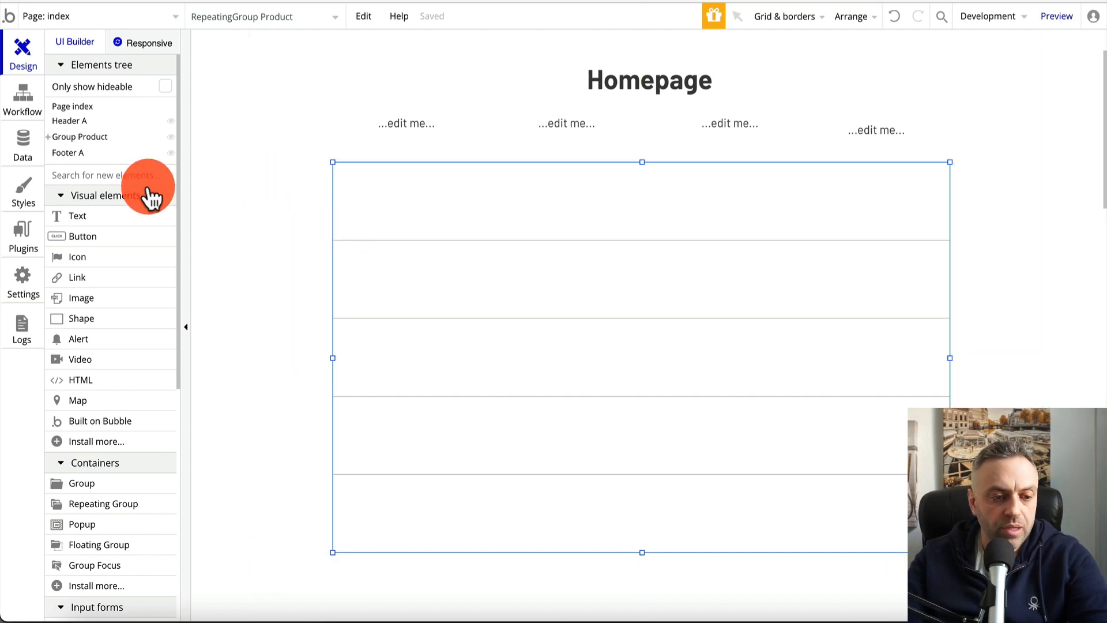
Place an unstyled Text at the first cell's left edge and duplicate it for the other columns
left_click_drag(107, 224, 393, 209)
scroll(1038, 395, "down", 5)
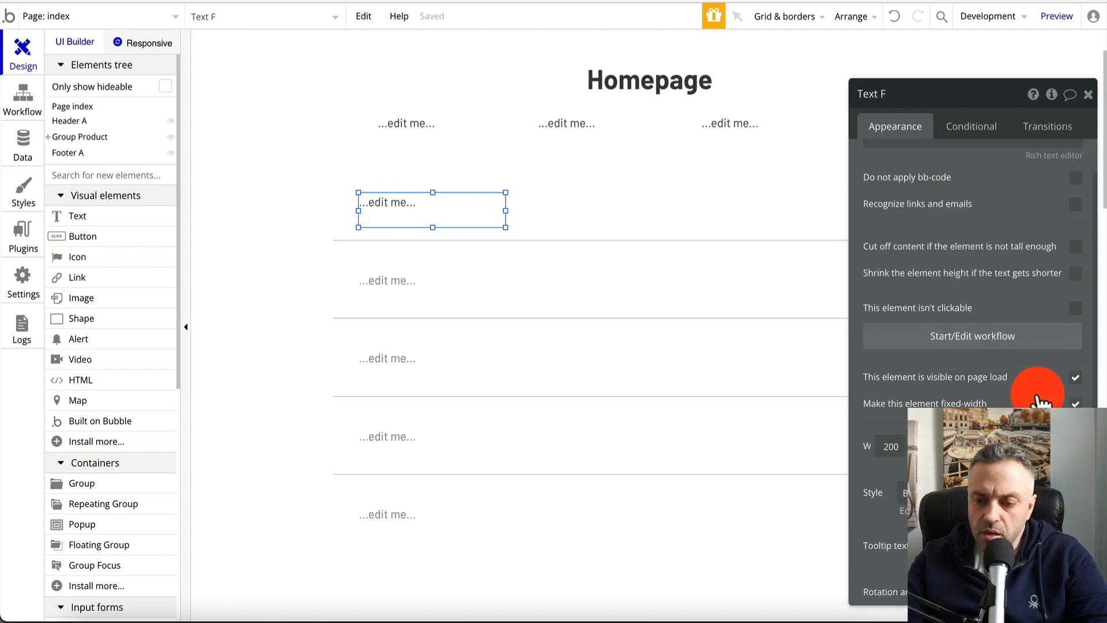
left_click(1074, 363)
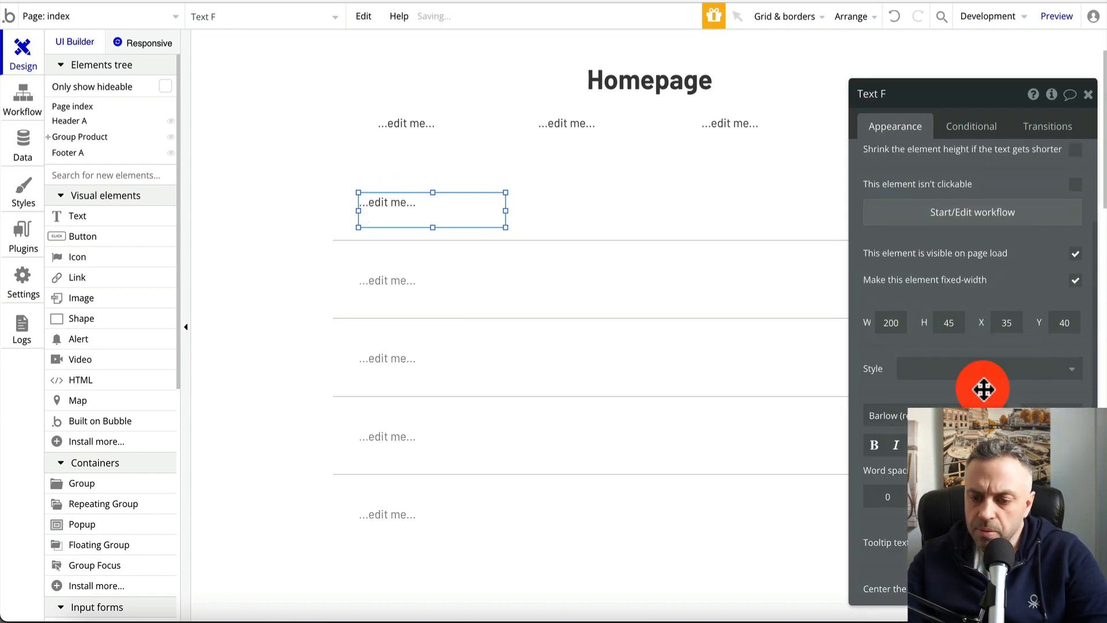
left_click_drag(506, 227, 889, 206)
key("ctrl+d")
key("ctrl+d")
key("ctrl+d")
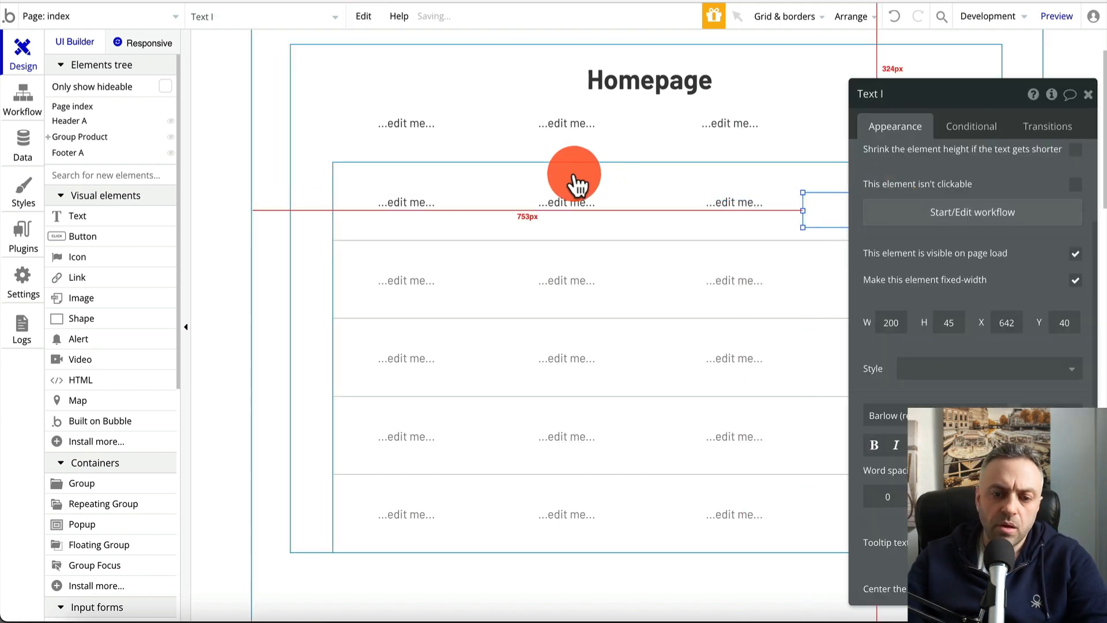
left_click(428, 203)
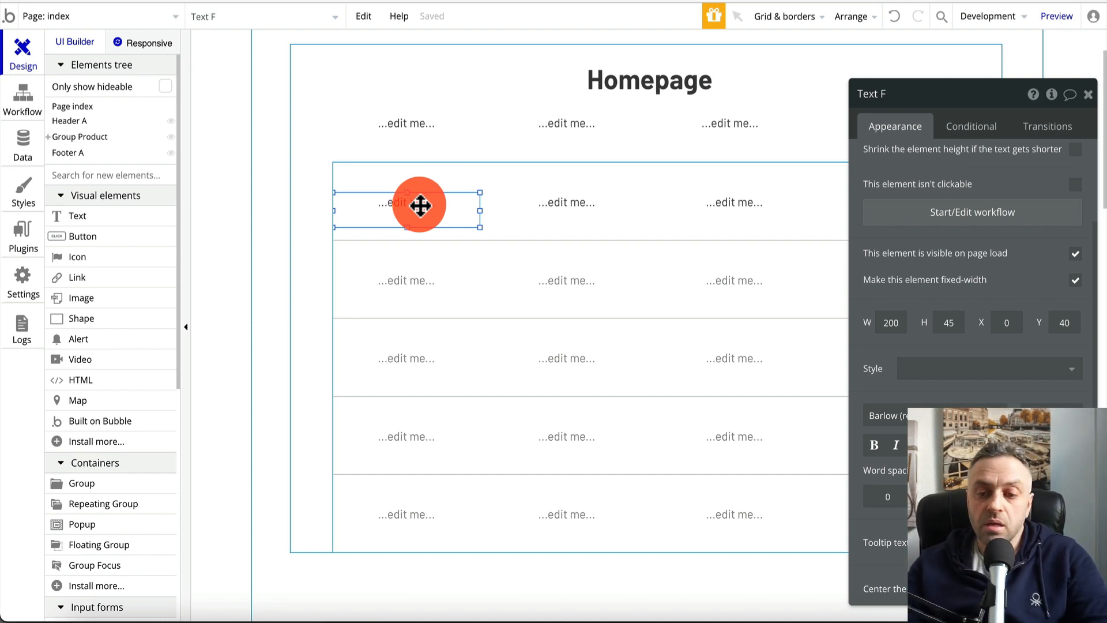
scroll(1021, 217, "up", 5)
Make the first column's cell text show Current cell's Product's name
left_click(916, 162)
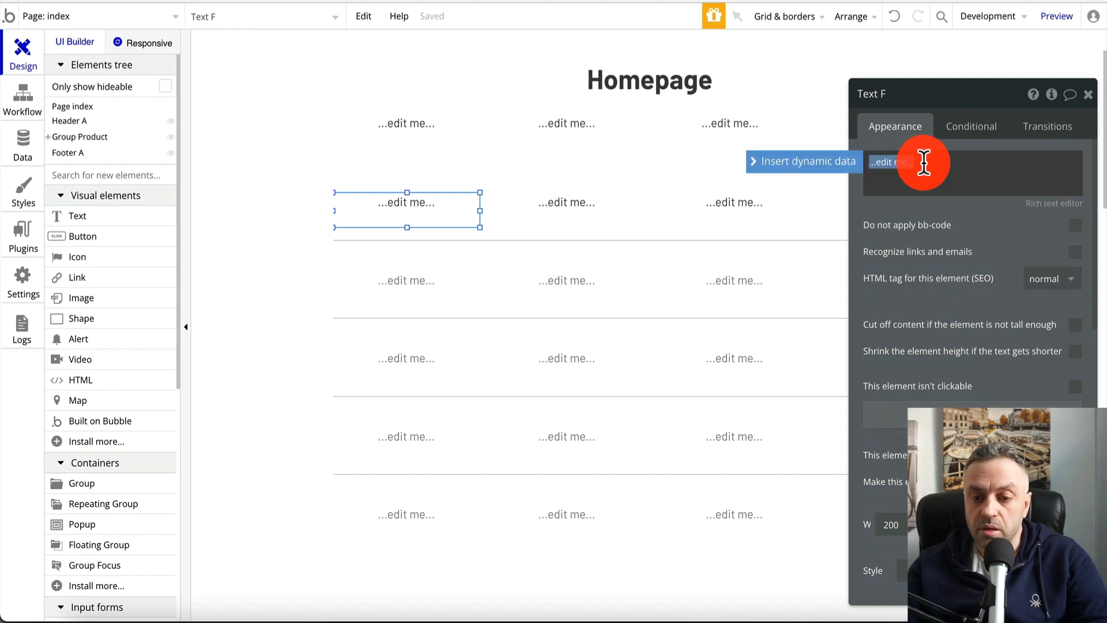
left_click(843, 162)
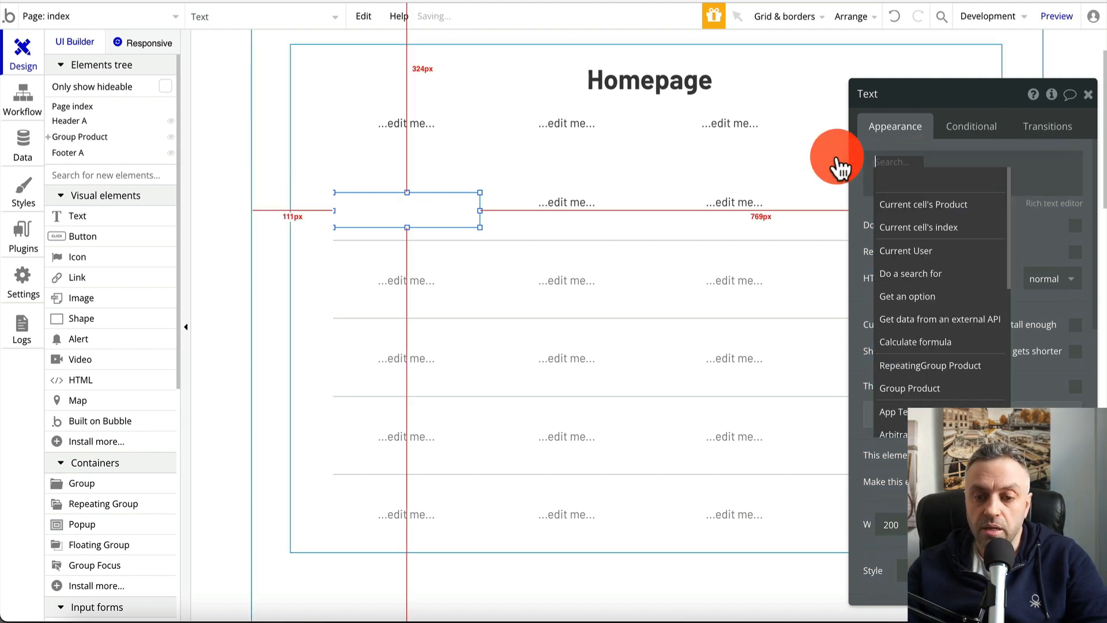
left_click(960, 207)
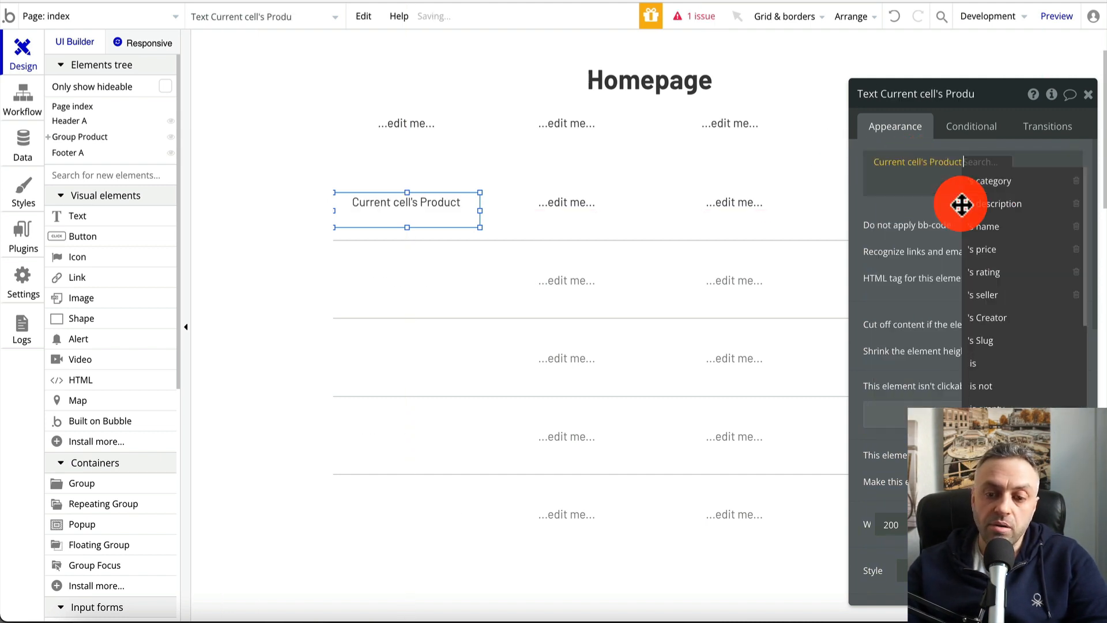
left_click(1005, 230)
left_click(571, 204)
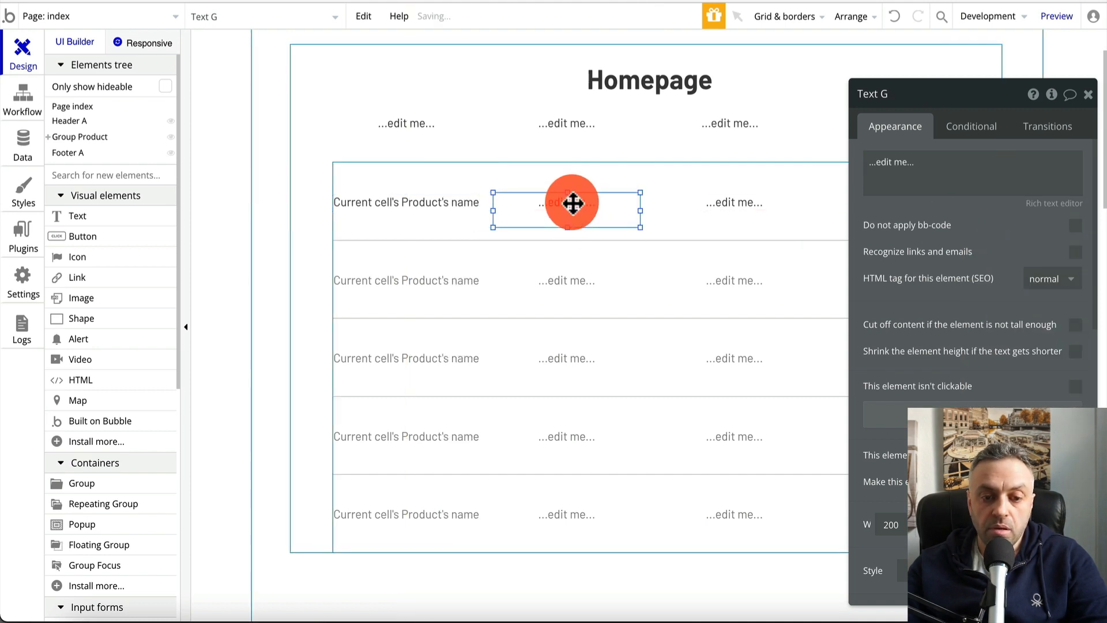
Label the four header texts Name, Category, Rating and Price
left_click(414, 130)
triple_click(940, 171)
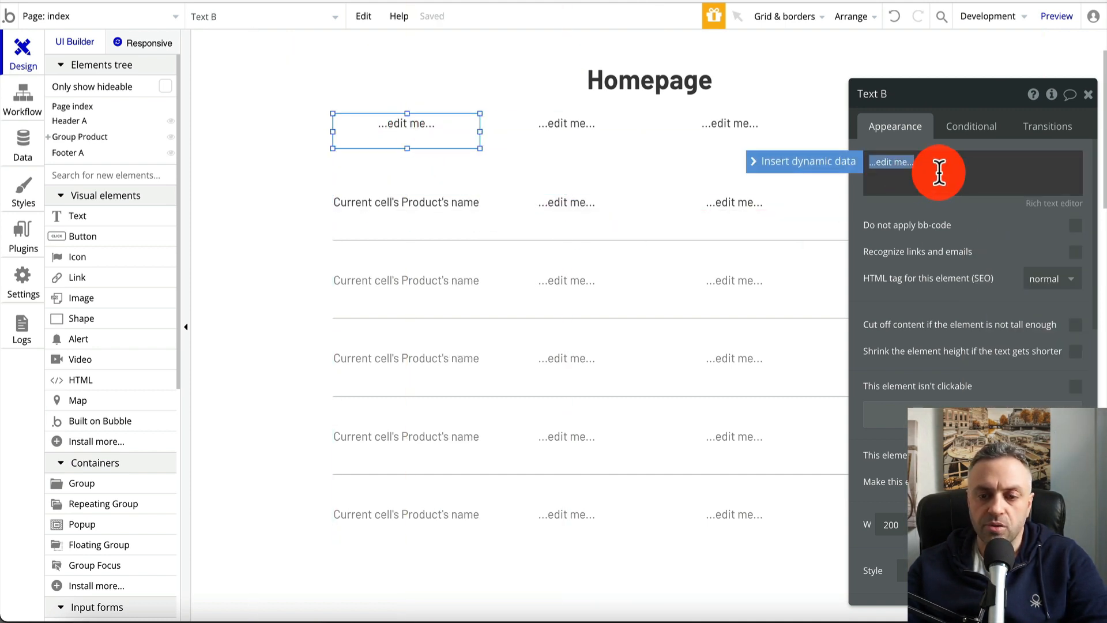
type("Name")
left_click(585, 140)
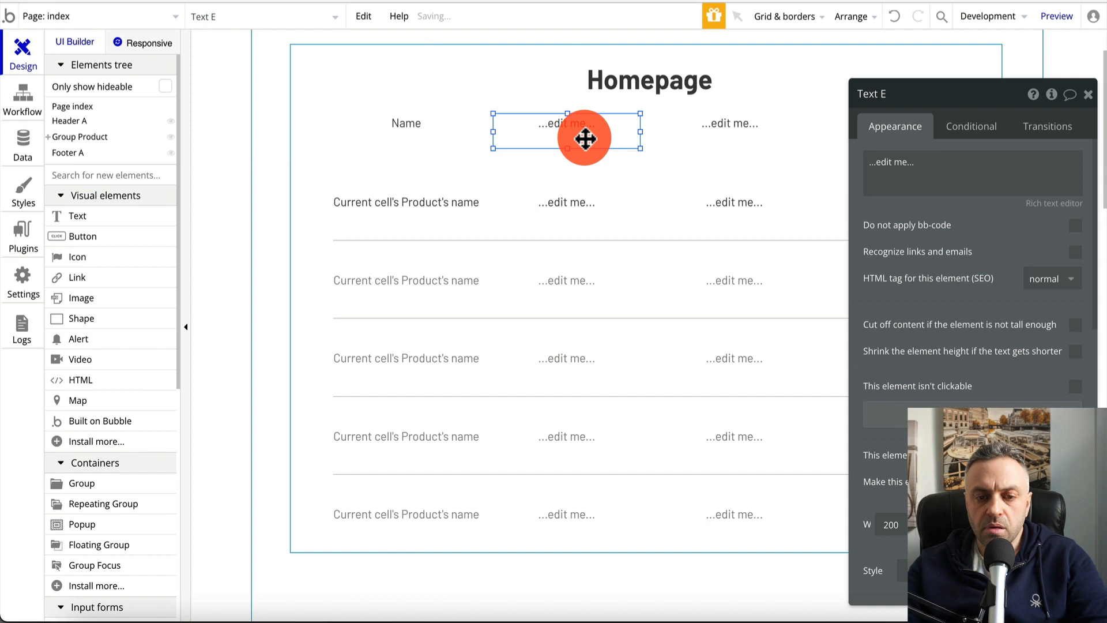
triple_click(918, 162)
type("Category")
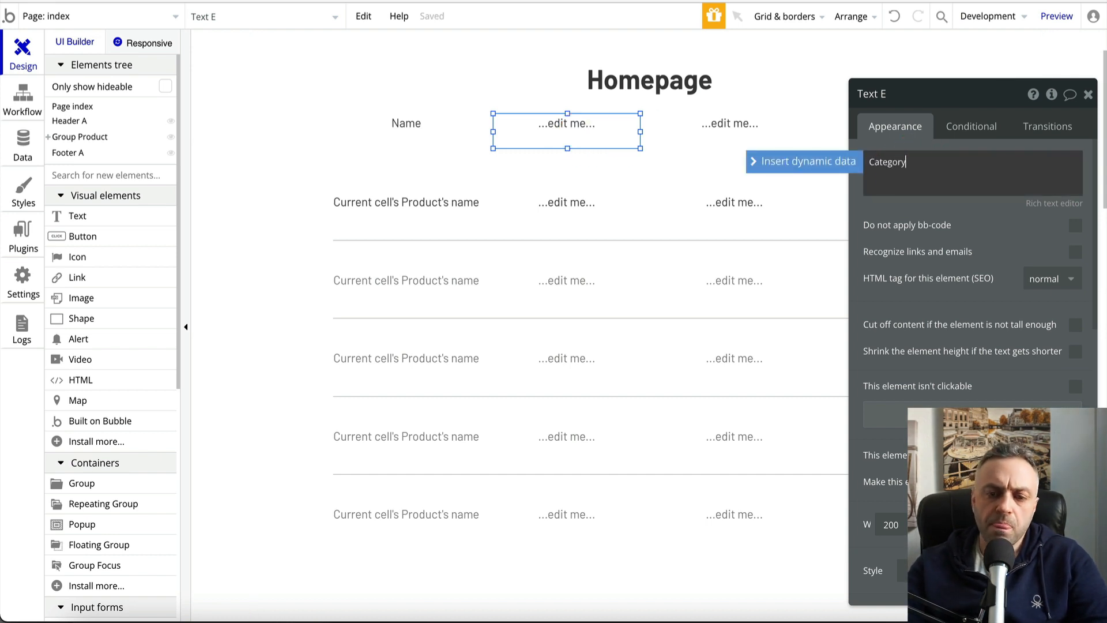
left_click(734, 136)
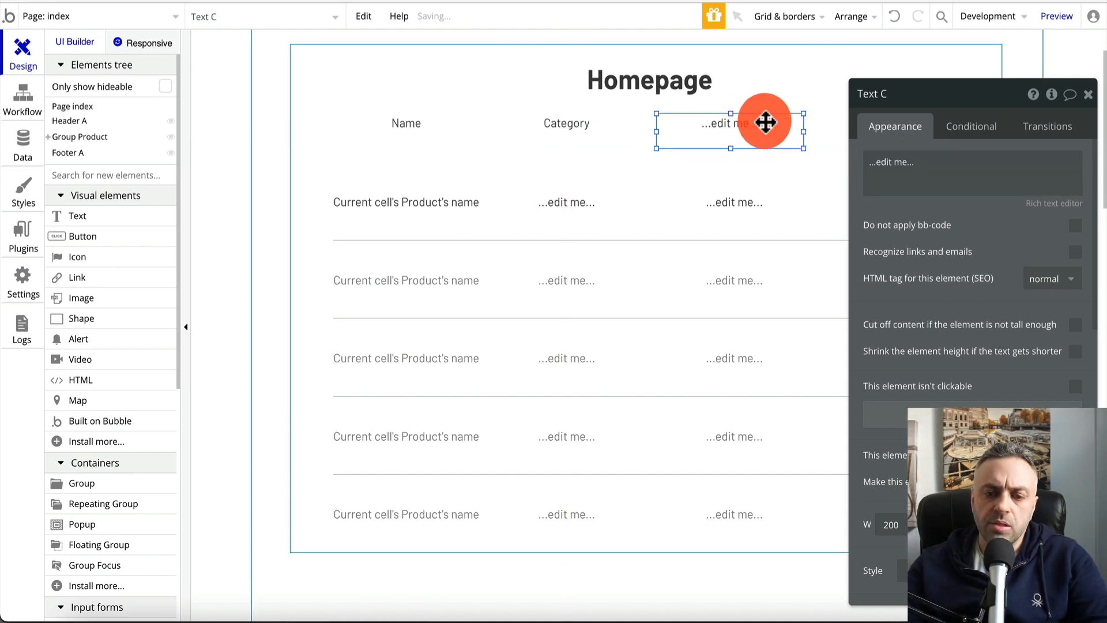
triple_click(946, 173)
type("Rating")
left_click(778, 190)
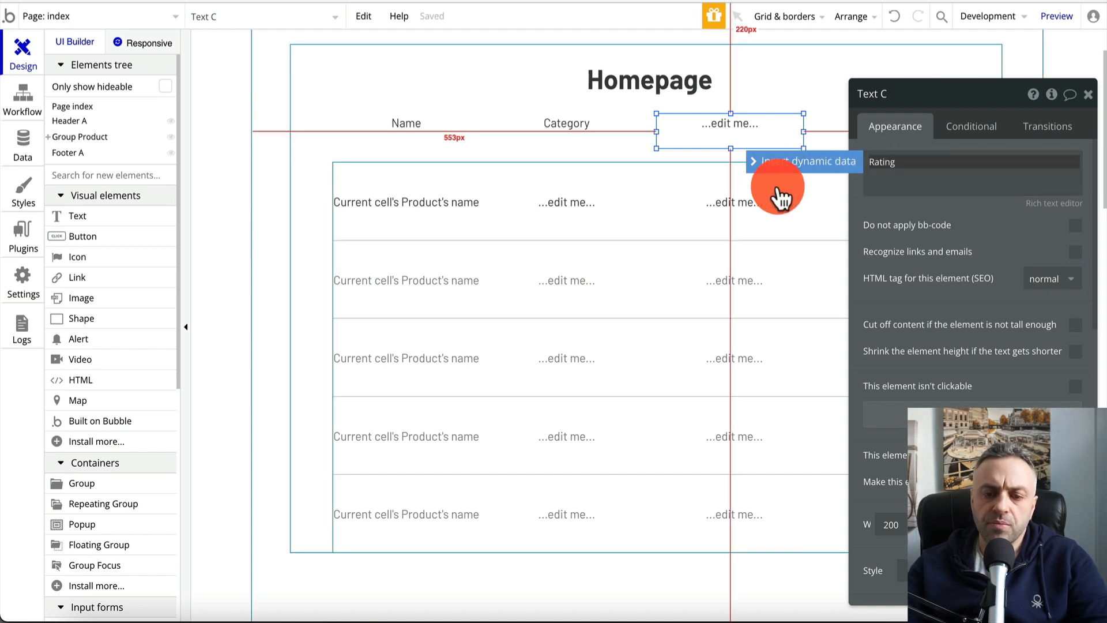
left_click_drag(996, 94, 1046, 101)
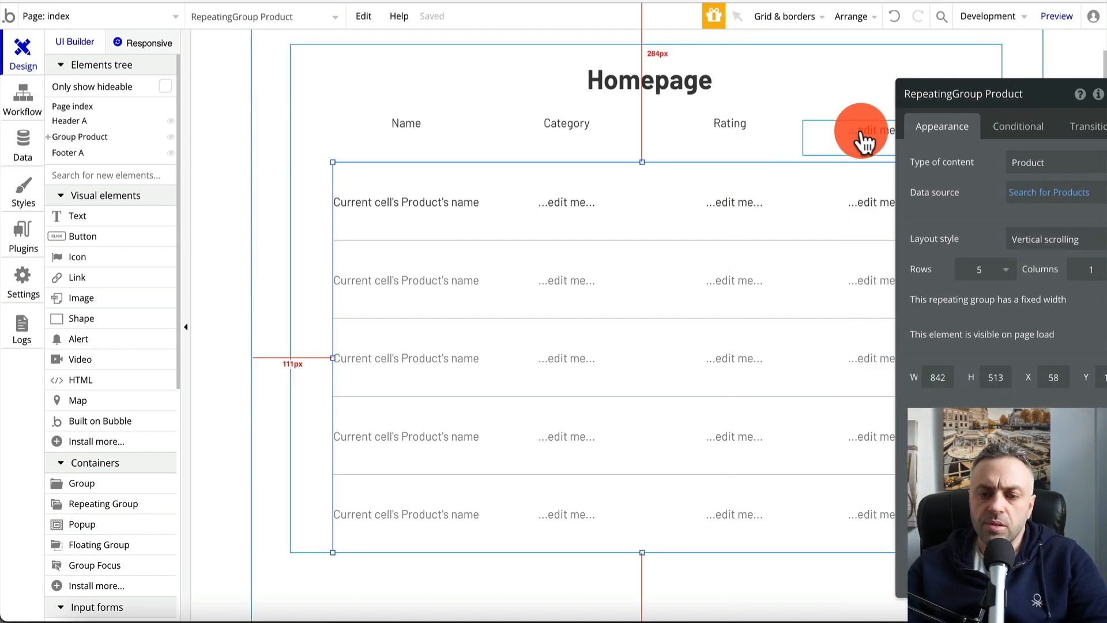
left_click(860, 132)
left_click_drag(860, 131, 844, 125)
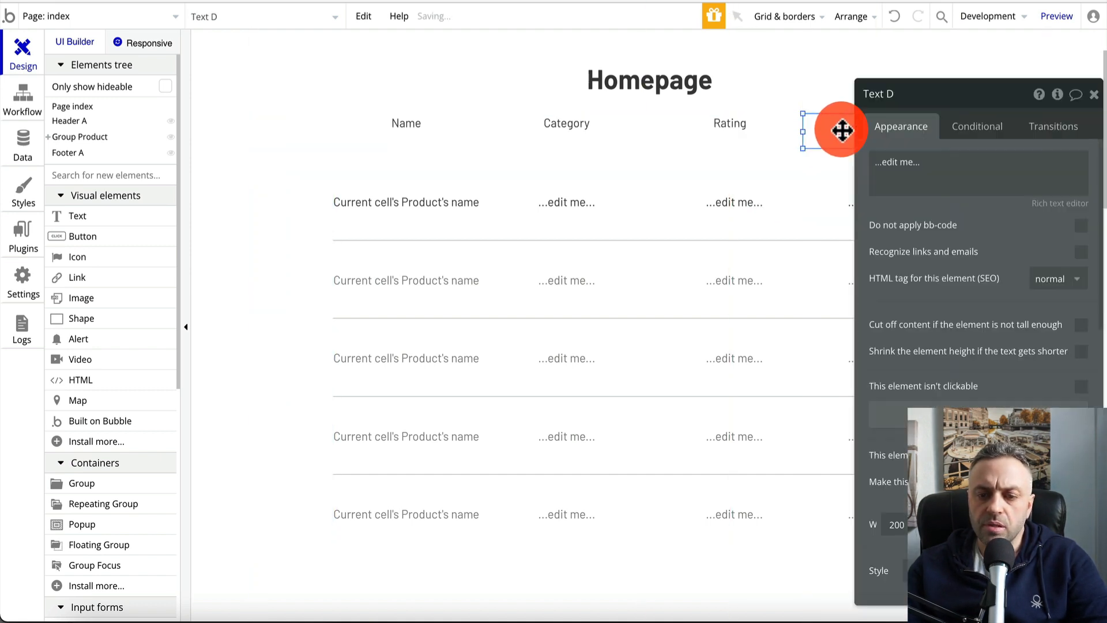
triple_click(981, 169)
type("Price")
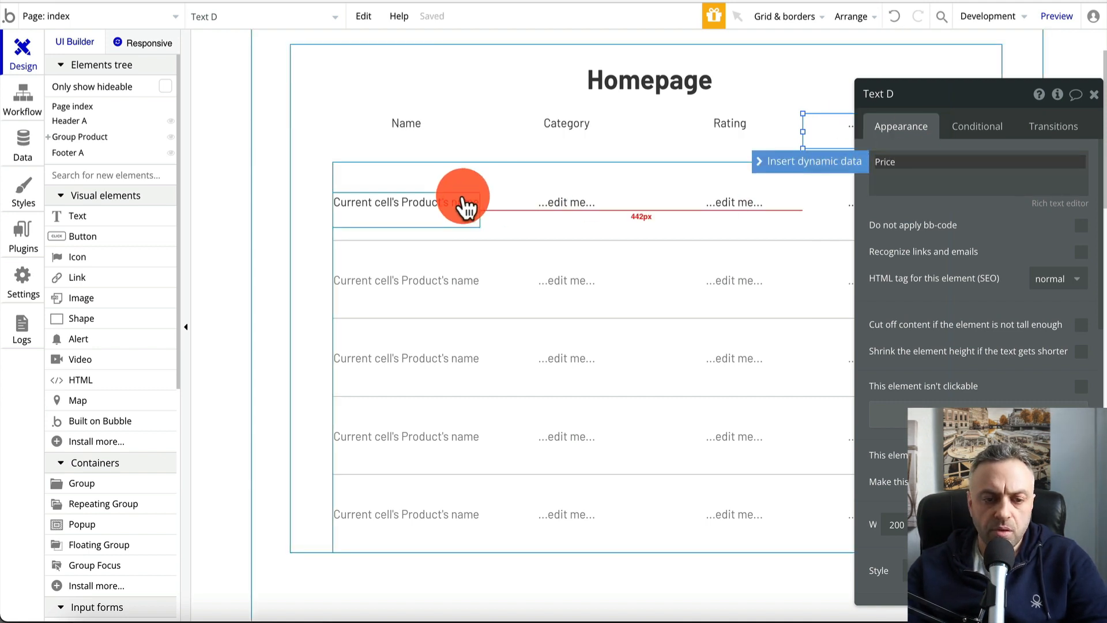
Make the second column's text show Current cell's Product's category's name
left_click(437, 208)
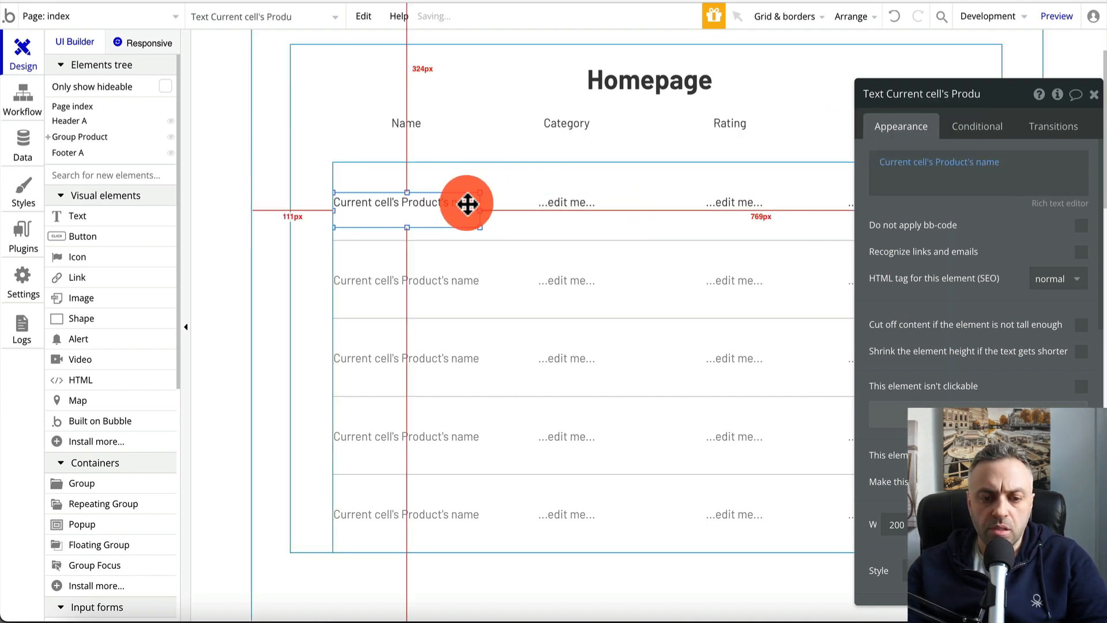
left_click(573, 203)
triple_click(931, 178)
left_click(826, 163)
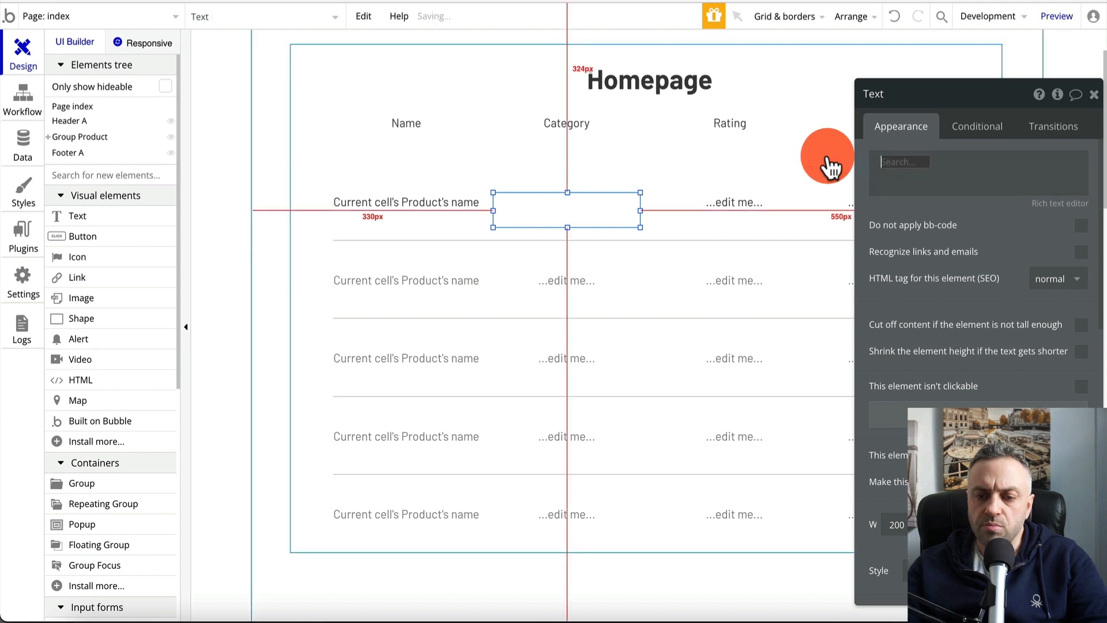
left_click(939, 206)
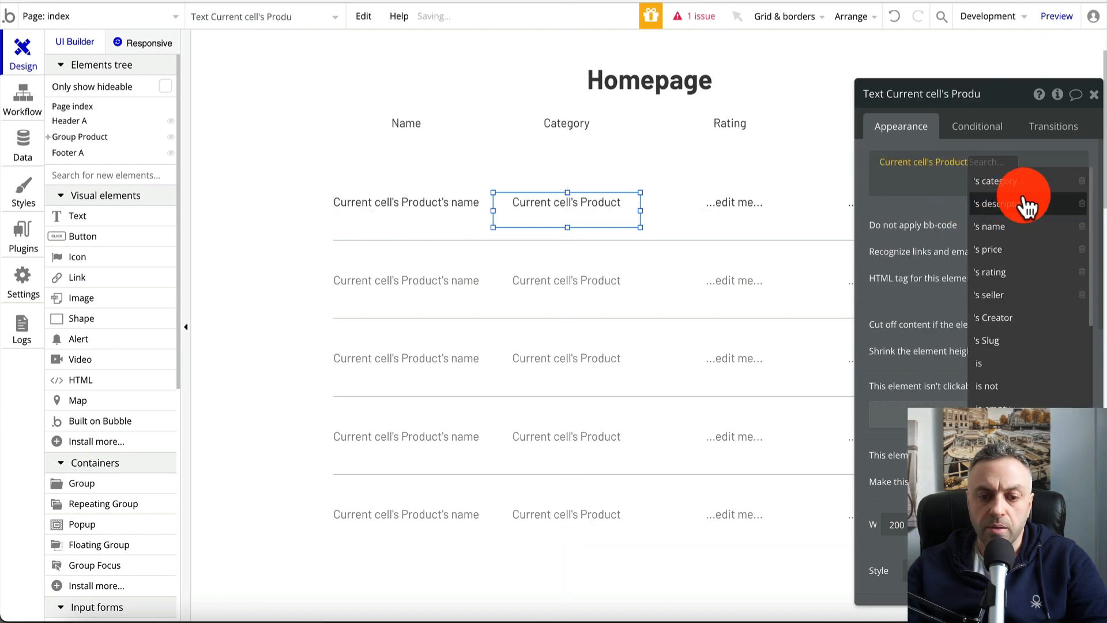
left_click(1029, 185)
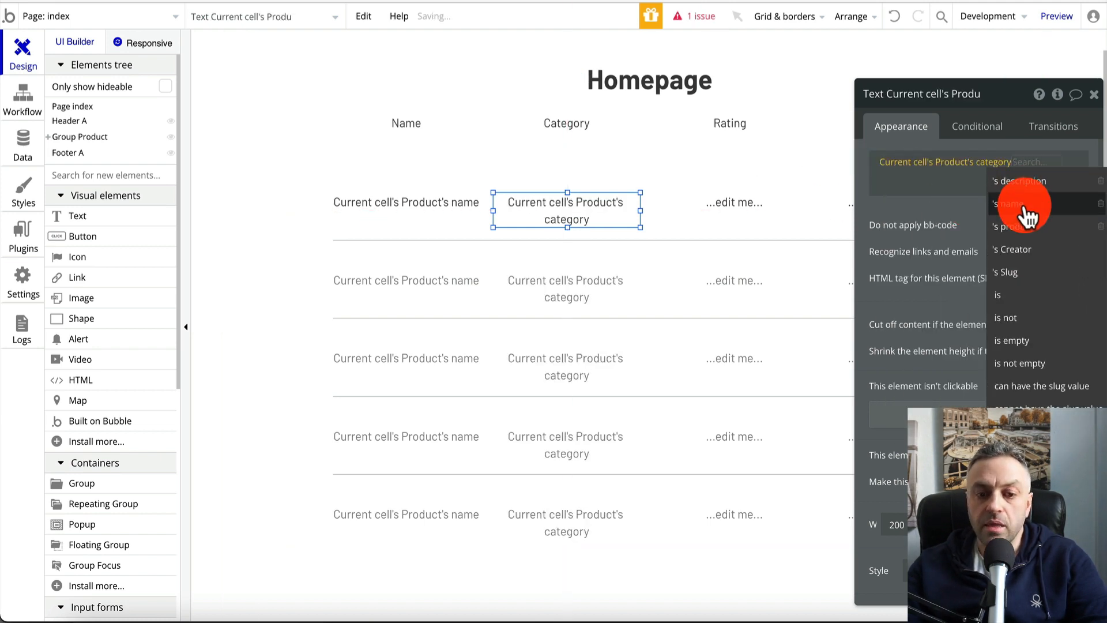
left_click(1026, 209)
Make the third column's text show Current cell's Product's rating
left_click(763, 211)
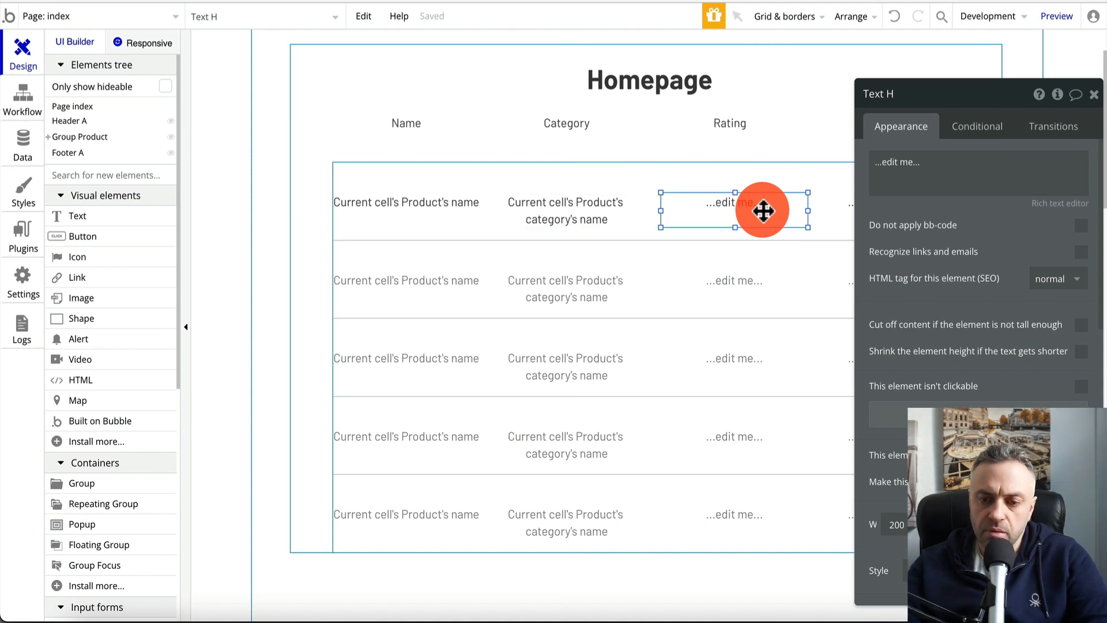
left_click(919, 173)
left_click(819, 163)
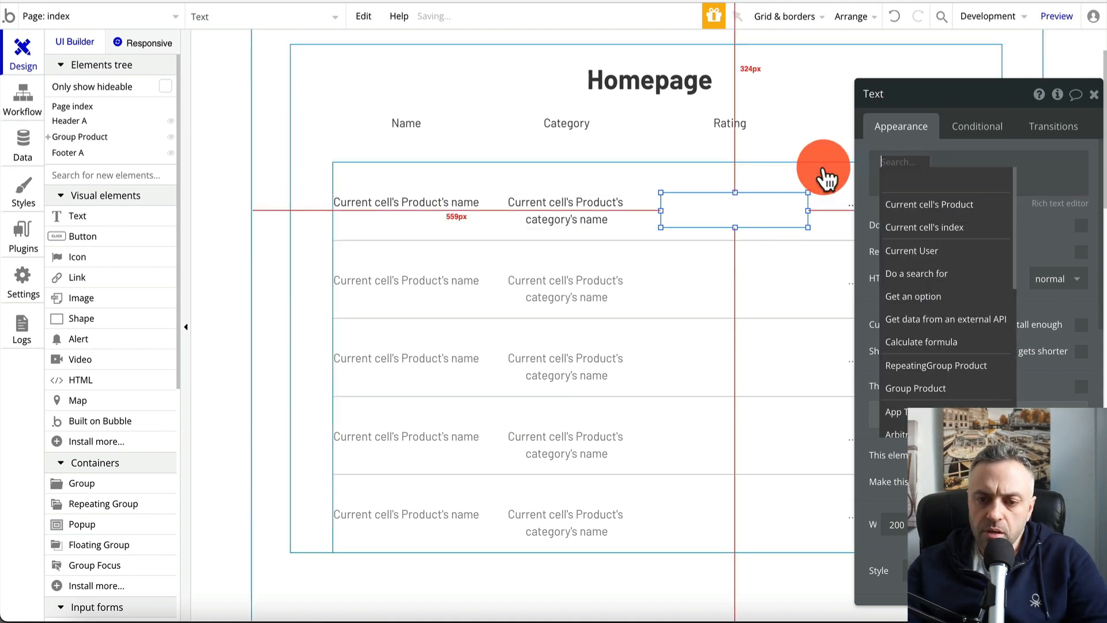
left_click(945, 206)
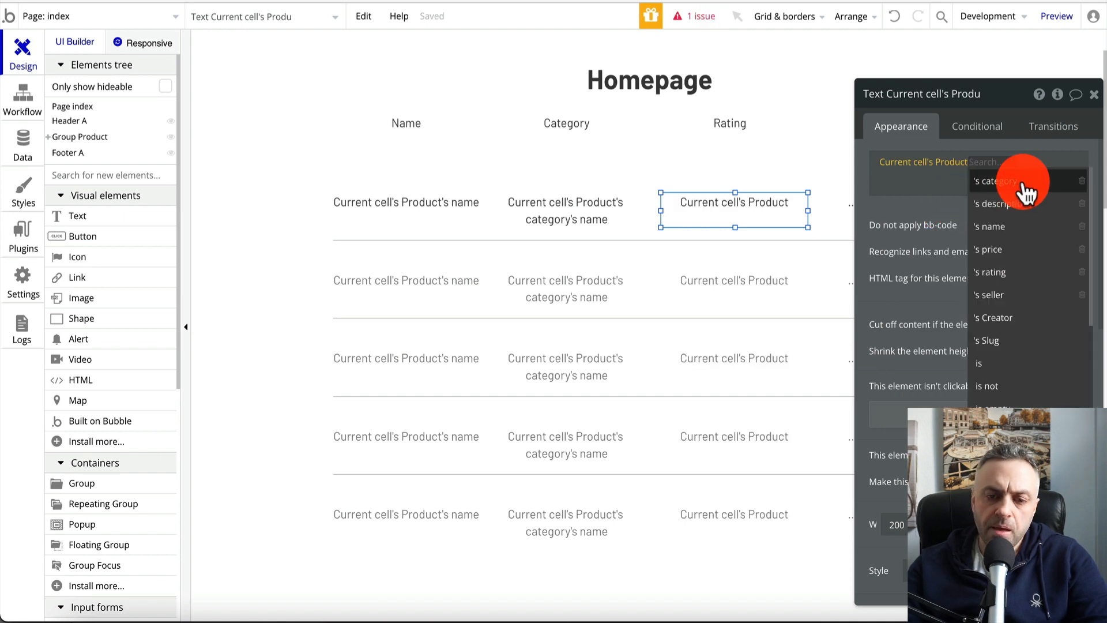
left_click(1009, 272)
left_click(830, 210)
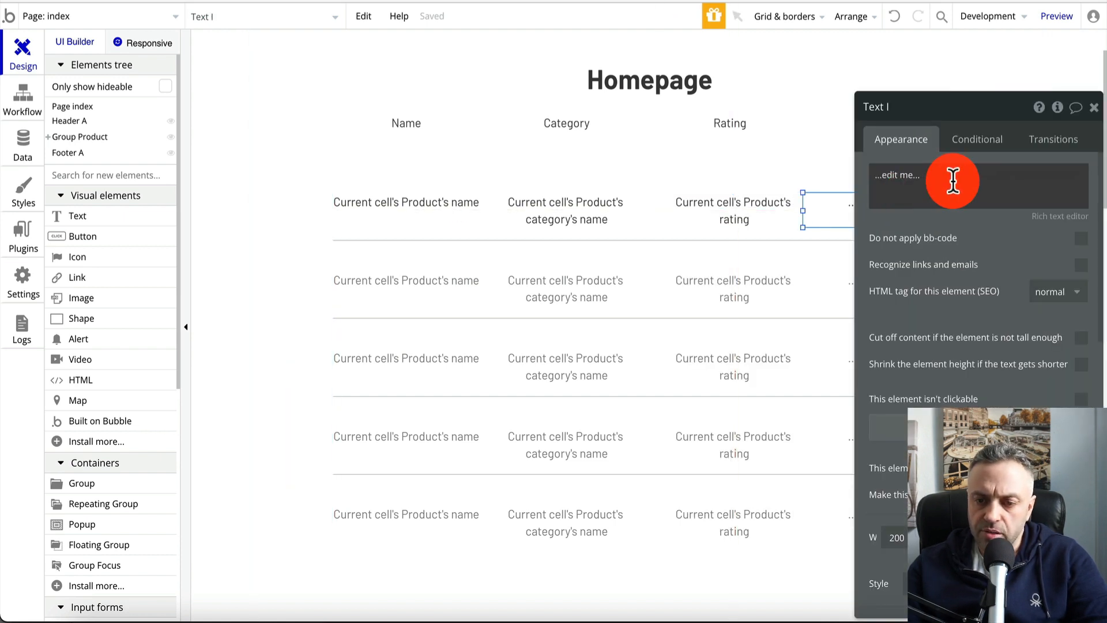
Replace the price text's placeholder with the Current cell's Product's price
left_click(953, 181)
left_click(850, 178)
left_click(892, 222)
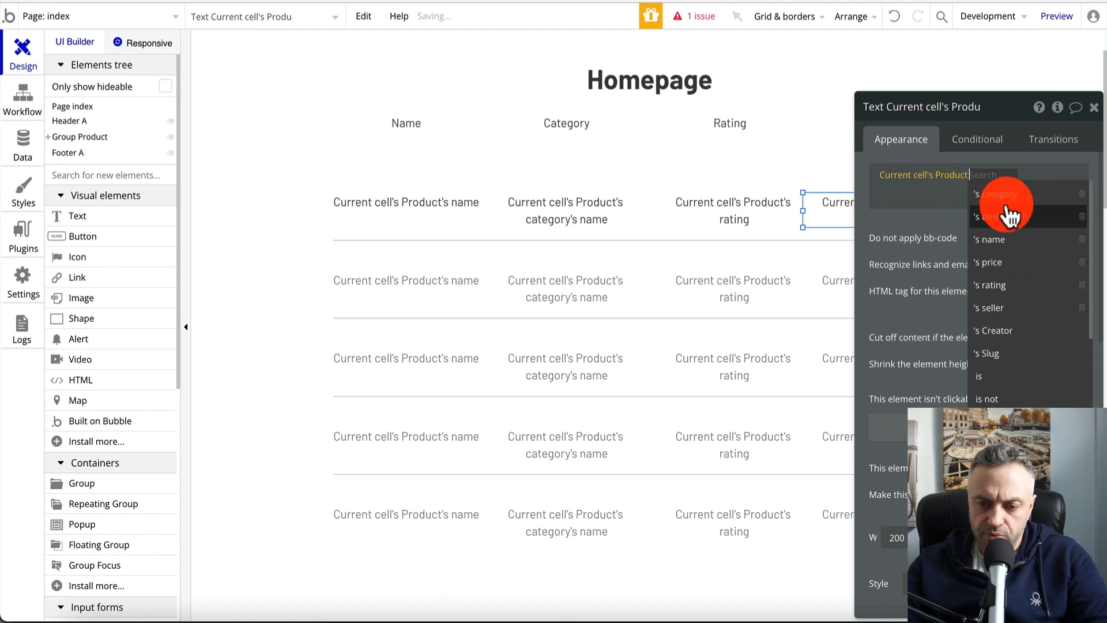
left_click(1016, 264)
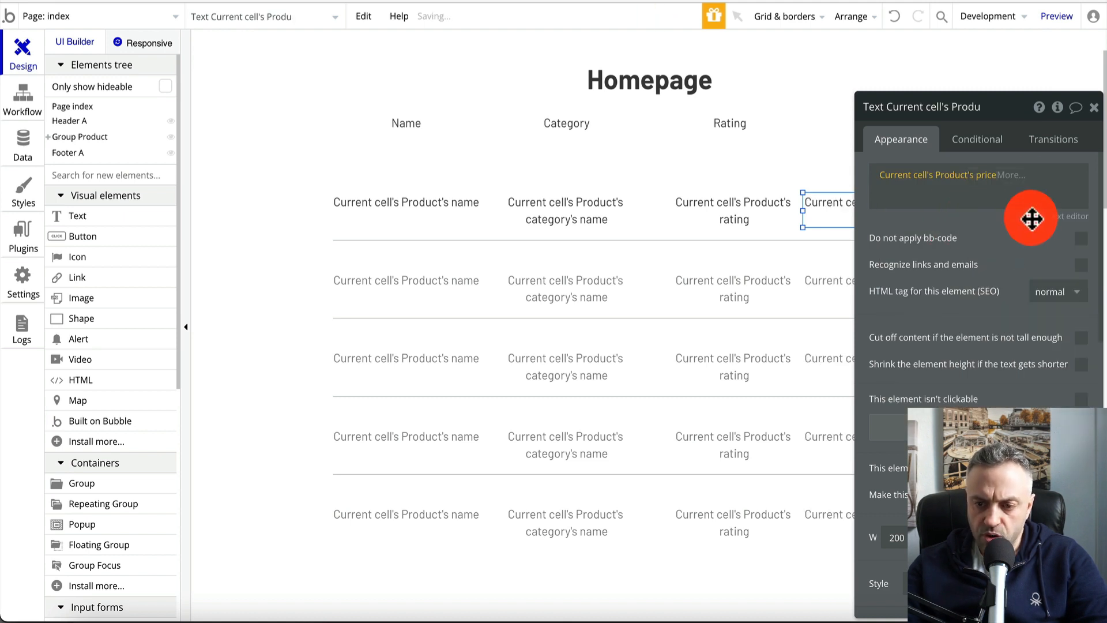
Format the price as Currency with 2 decimals, ',' thousand separator and $ symbol
left_click(1011, 186)
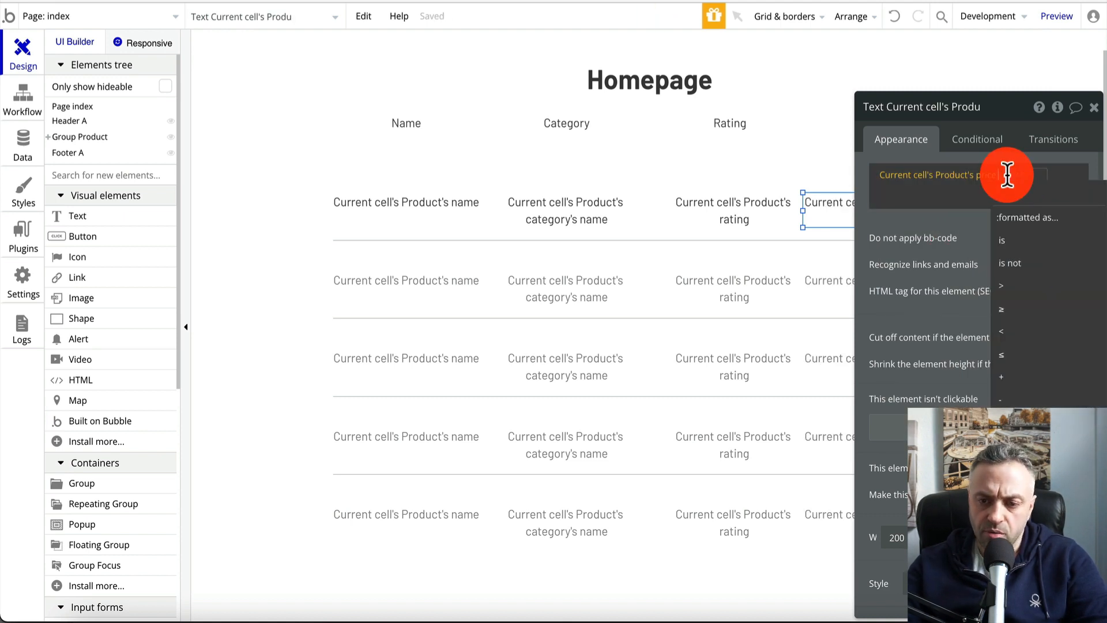
left_click(1018, 220)
left_click(742, 144)
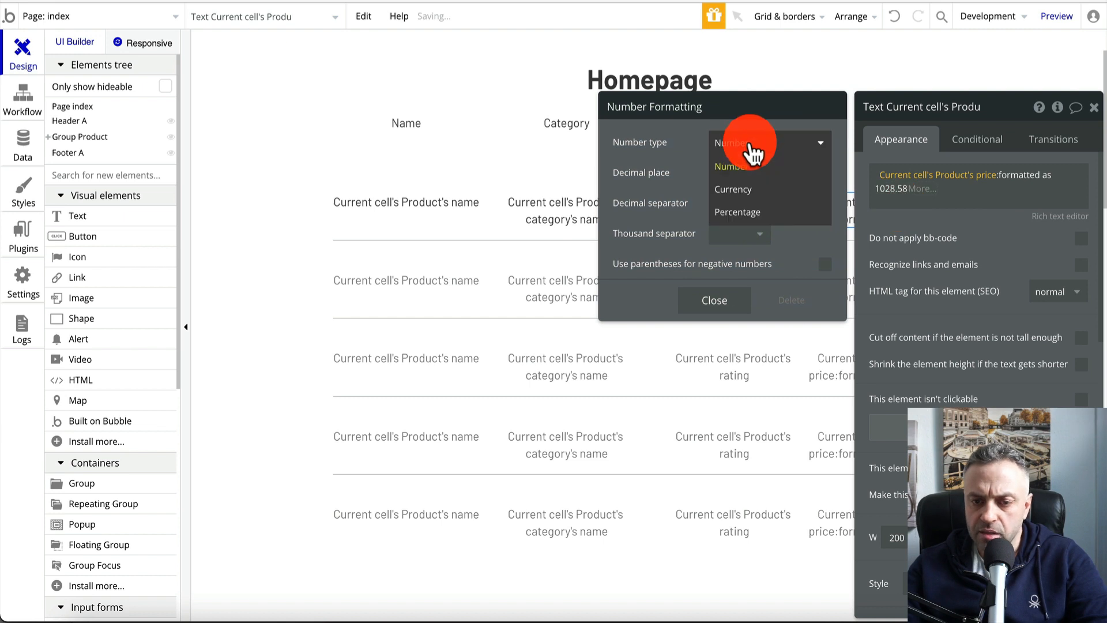
left_click(749, 189)
left_click(749, 179)
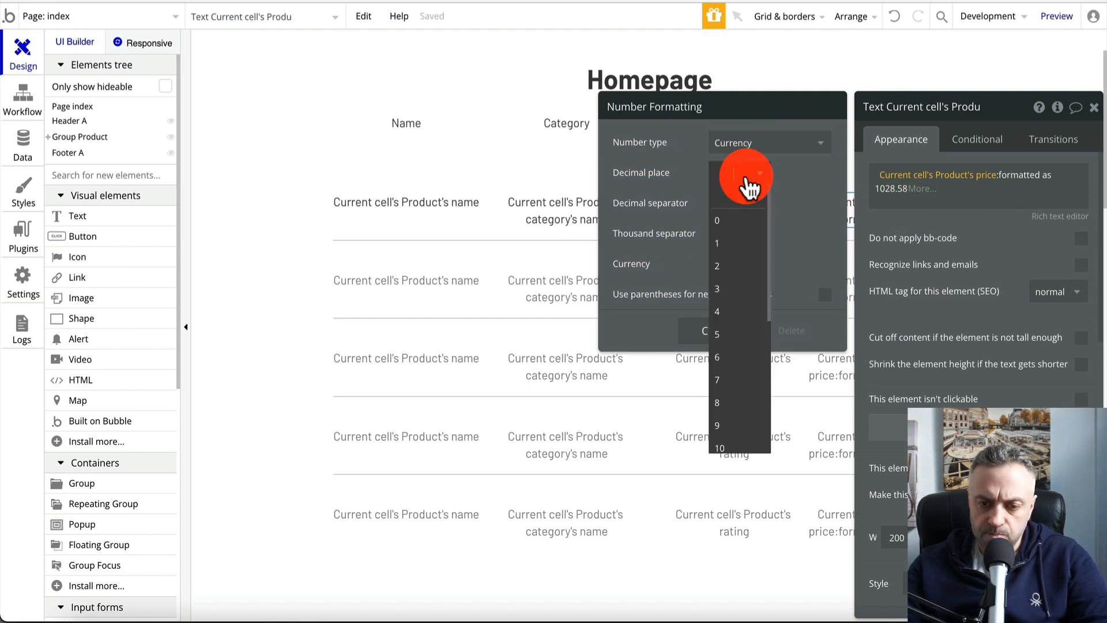
left_click(745, 218)
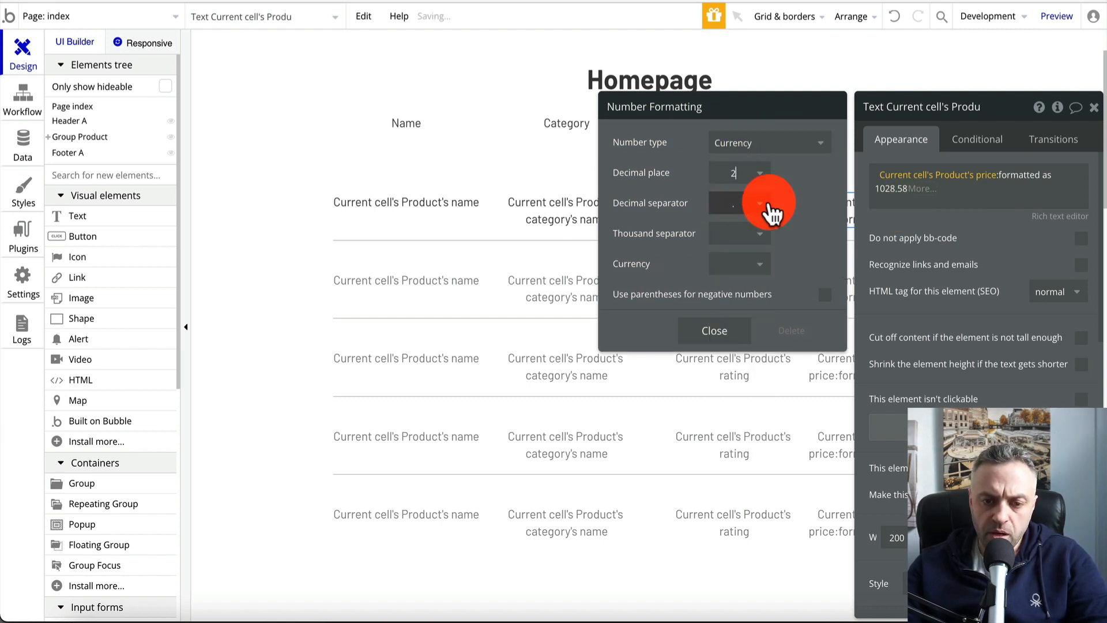
left_click(744, 235)
left_click(738, 286)
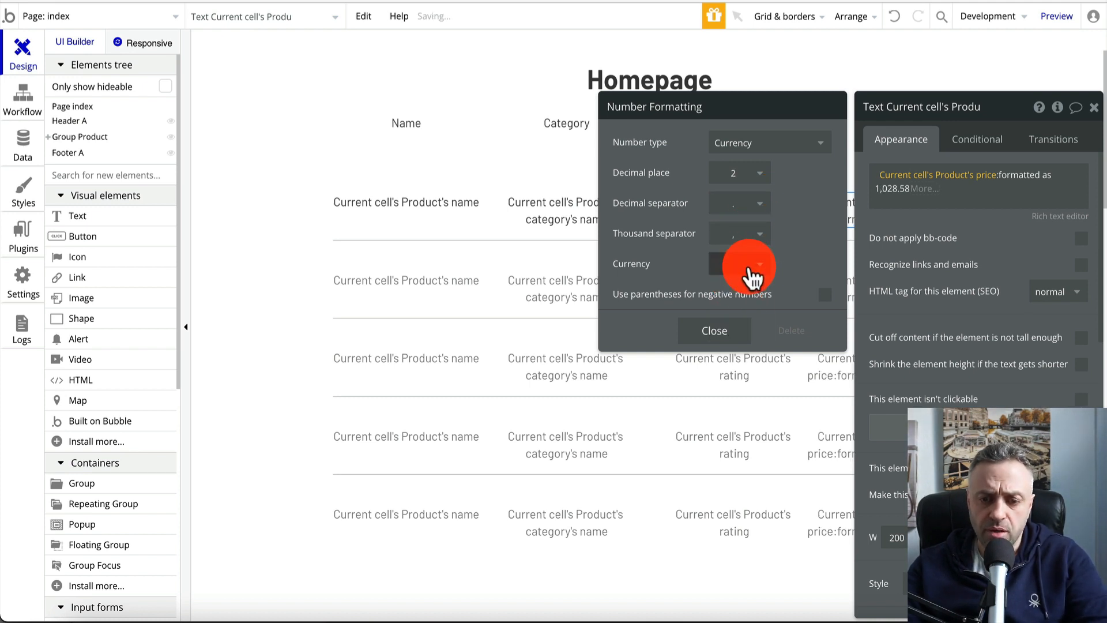
left_click(752, 279)
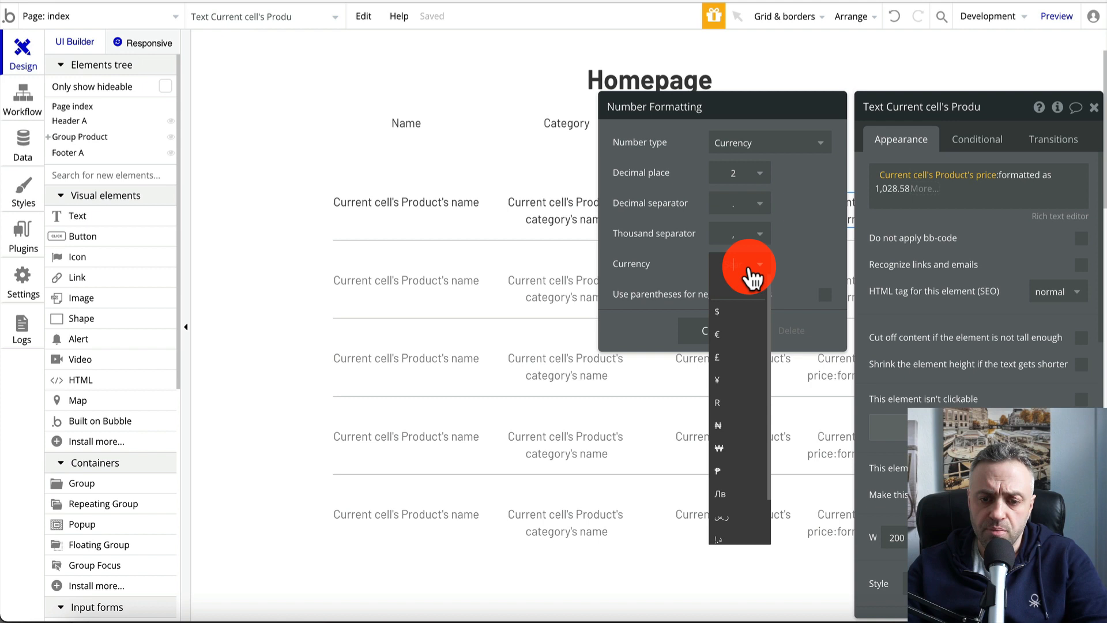
left_click(737, 309)
left_click(715, 343)
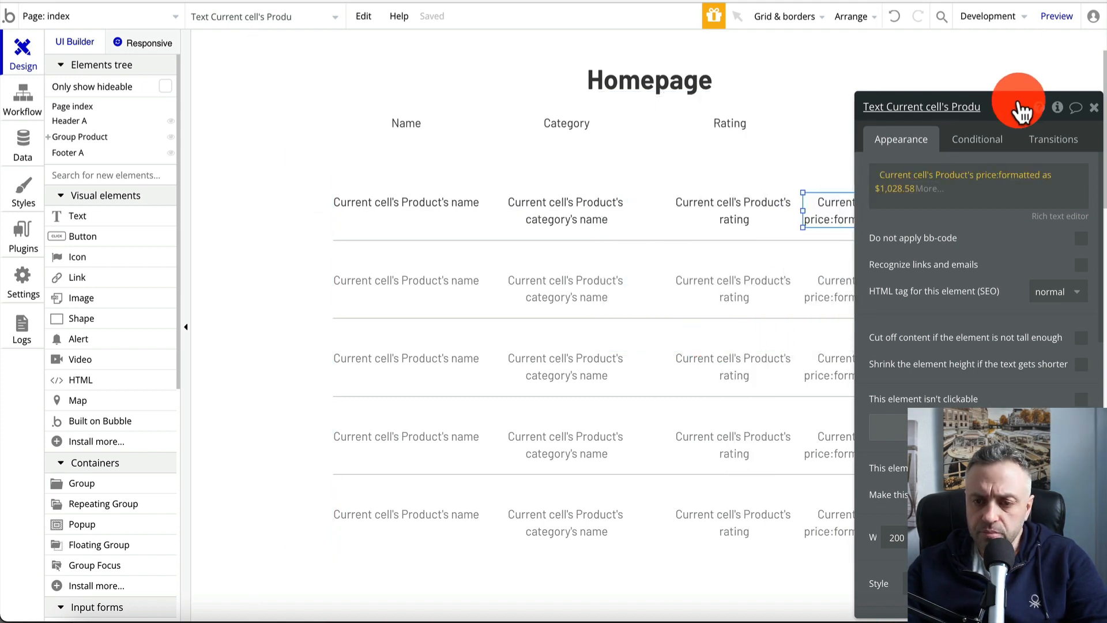
Close the price text's property panel and nudge the Homepage title into place
left_click_drag(1022, 106, 960, 113)
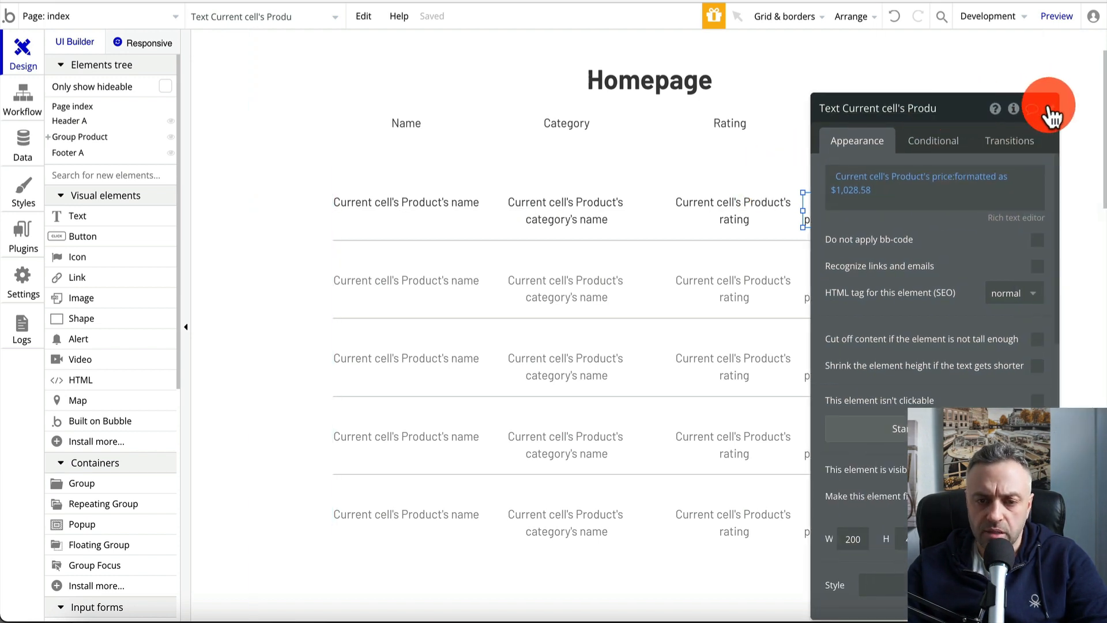
left_click(1051, 114)
left_click_drag(658, 87, 644, 78)
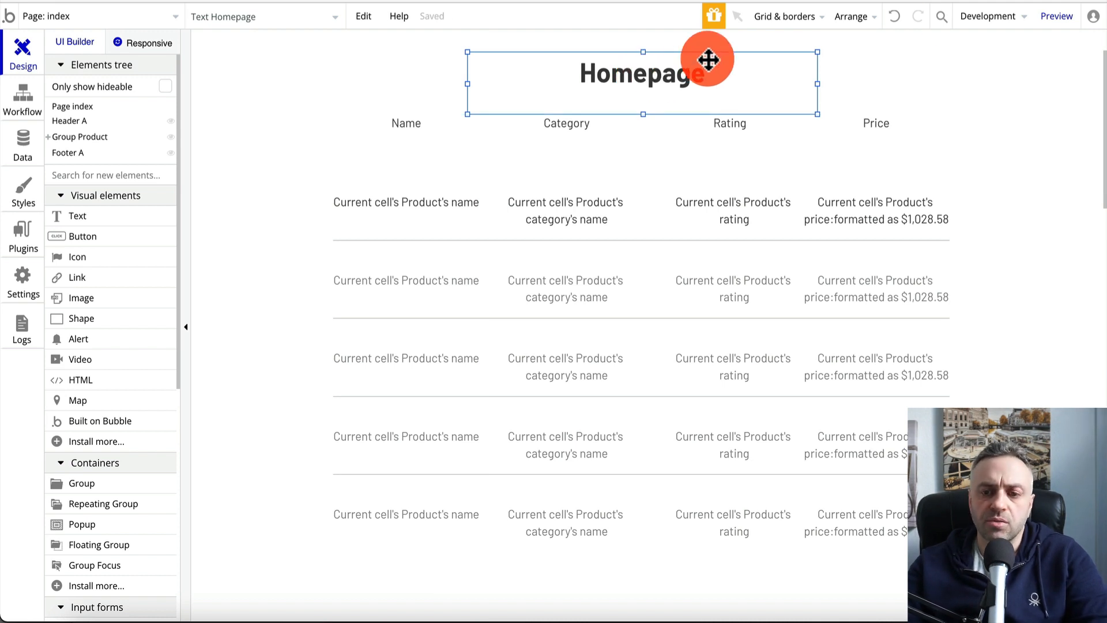
left_click(1055, 16)
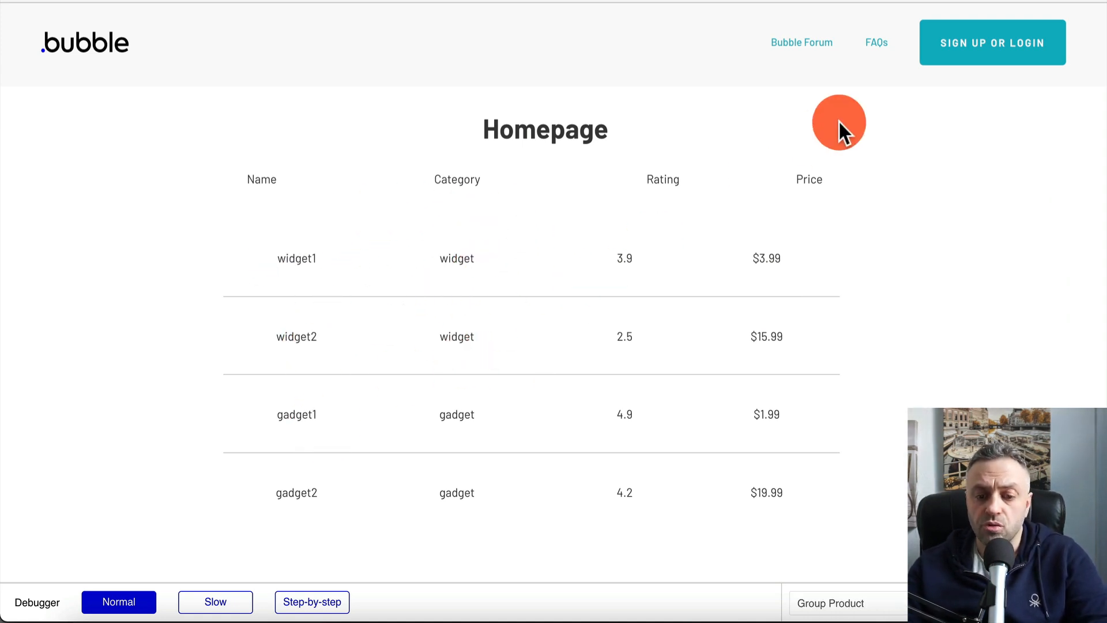
key("ctrl+shift+Tab")
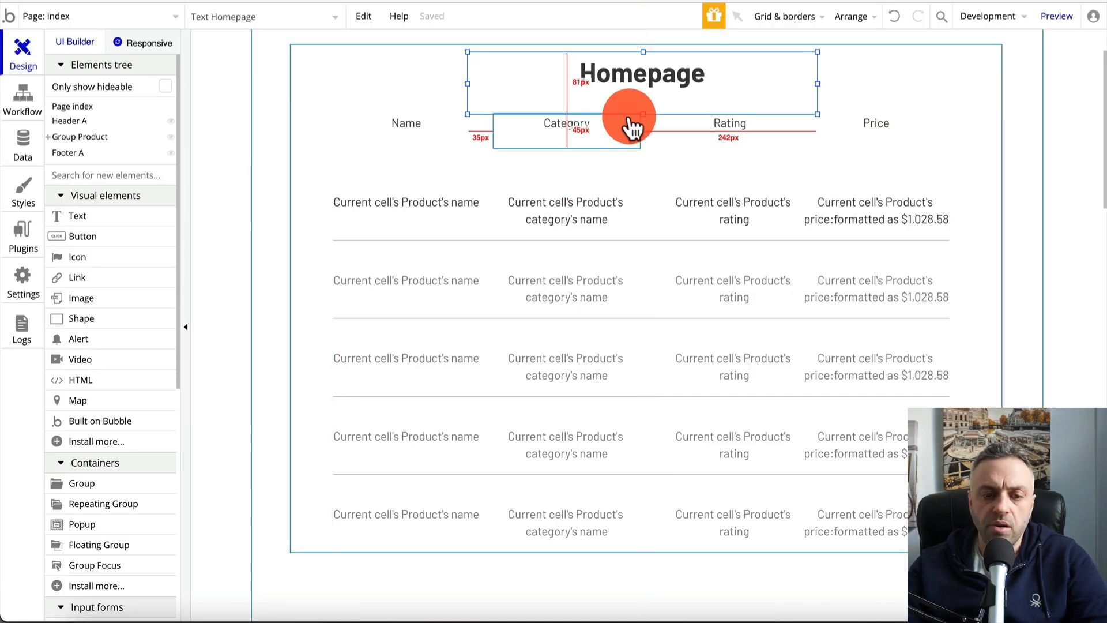
Drag the Name, Category, Rating and Price headers down onto one shared row
left_click(277, 183)
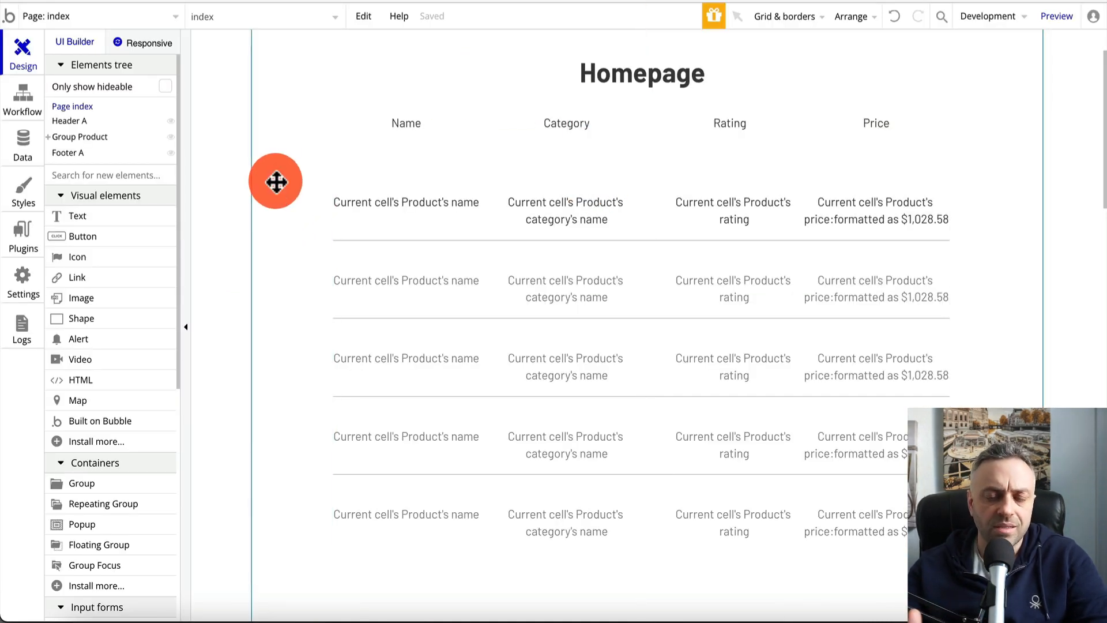
scroll(277, 182, "up", 3)
left_click(600, 155)
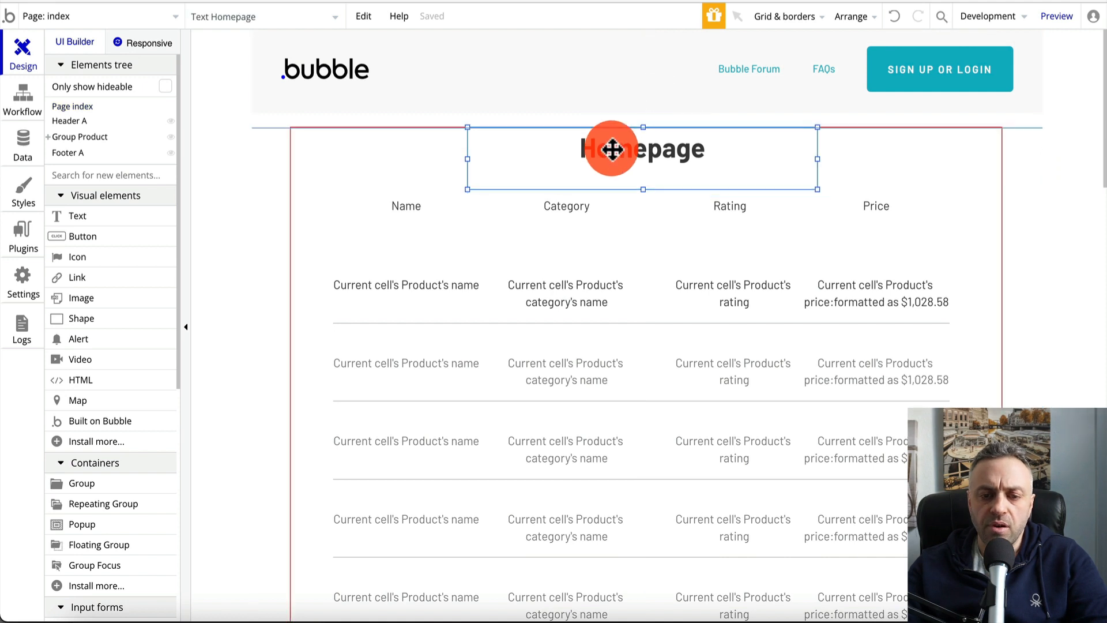
left_click_drag(425, 221, 425, 234)
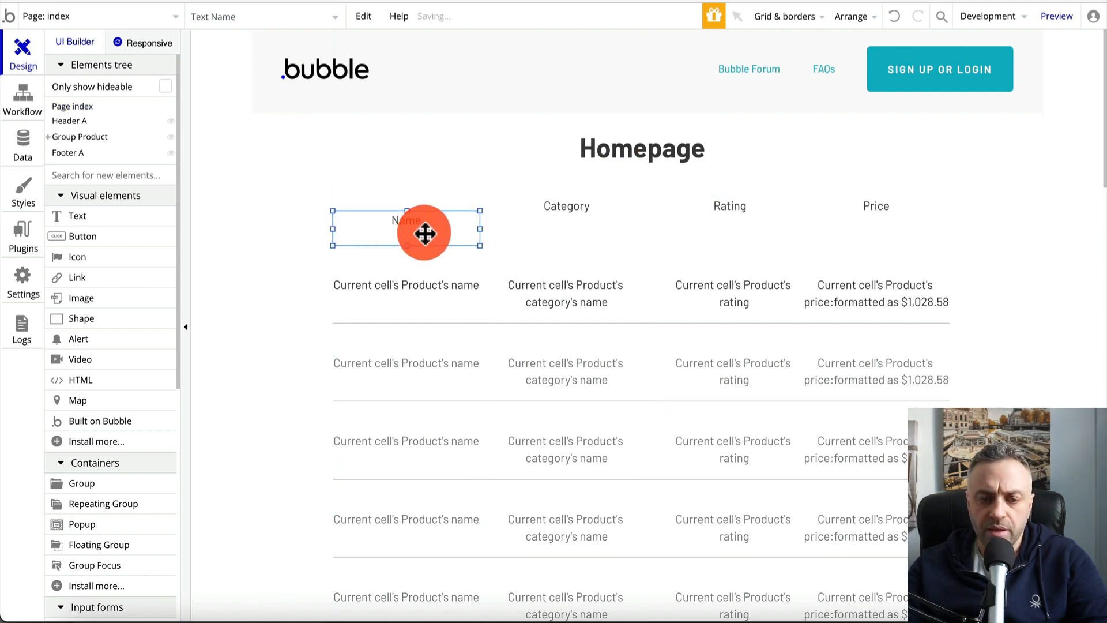
left_click_drag(567, 206, 568, 221)
left_click(708, 208)
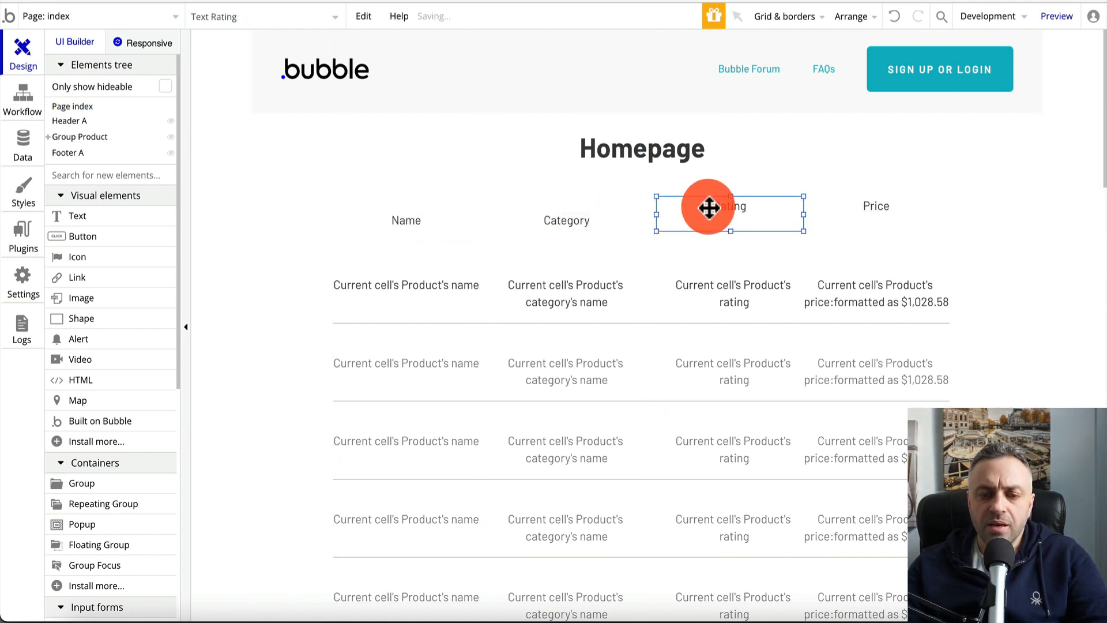
left_click_drag(709, 208, 709, 223)
left_click_drag(867, 215, 872, 222)
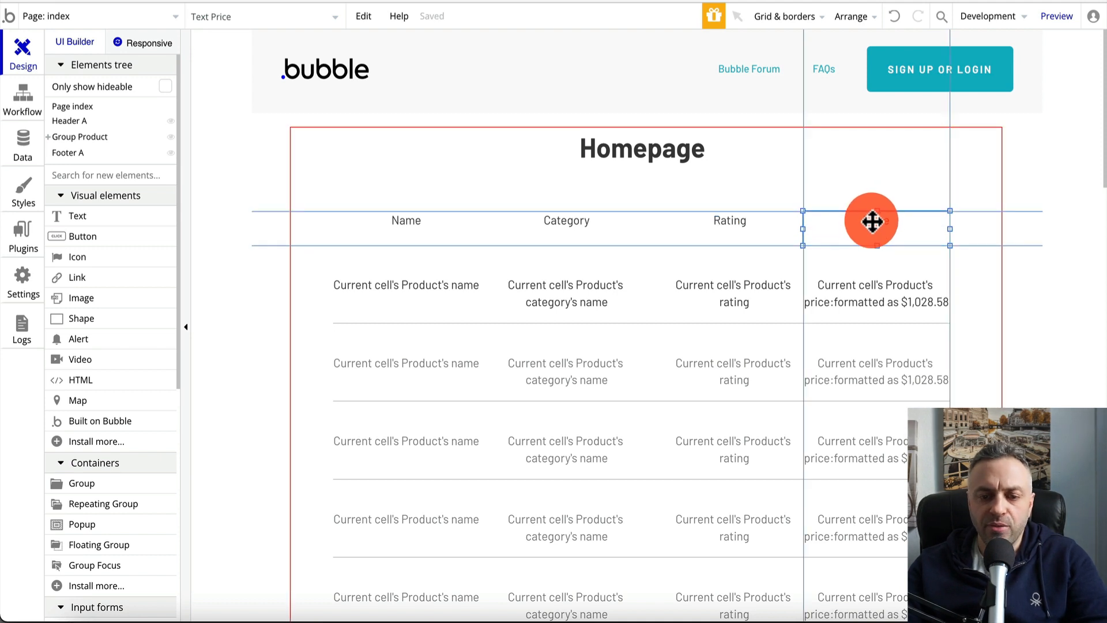
left_click(425, 218)
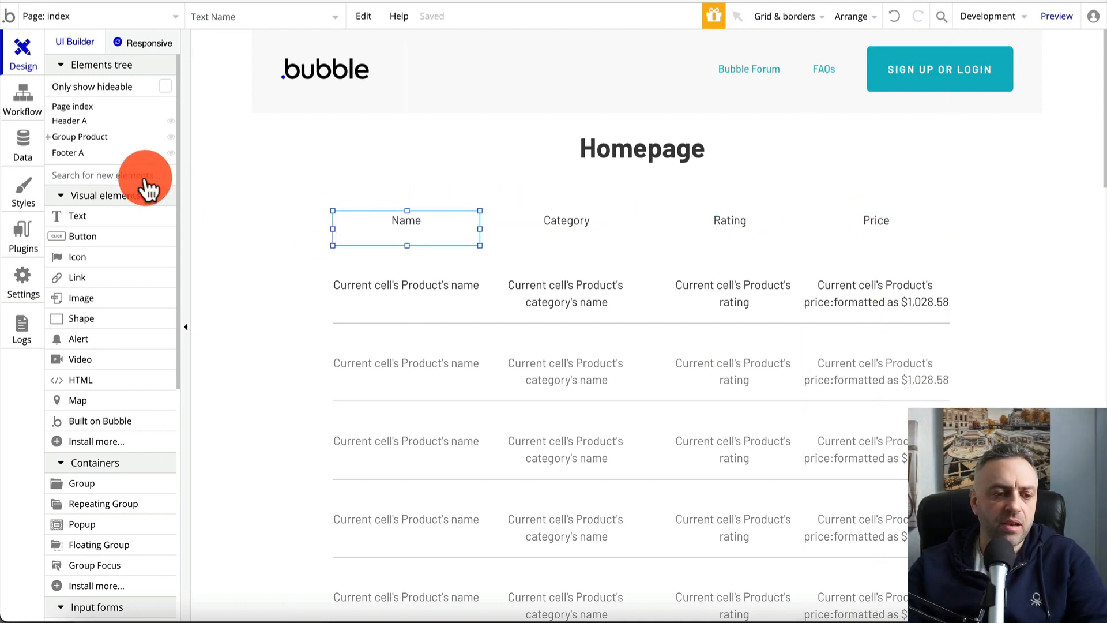
Make the Name, Category and Rating header texts bold
double_click(383, 218)
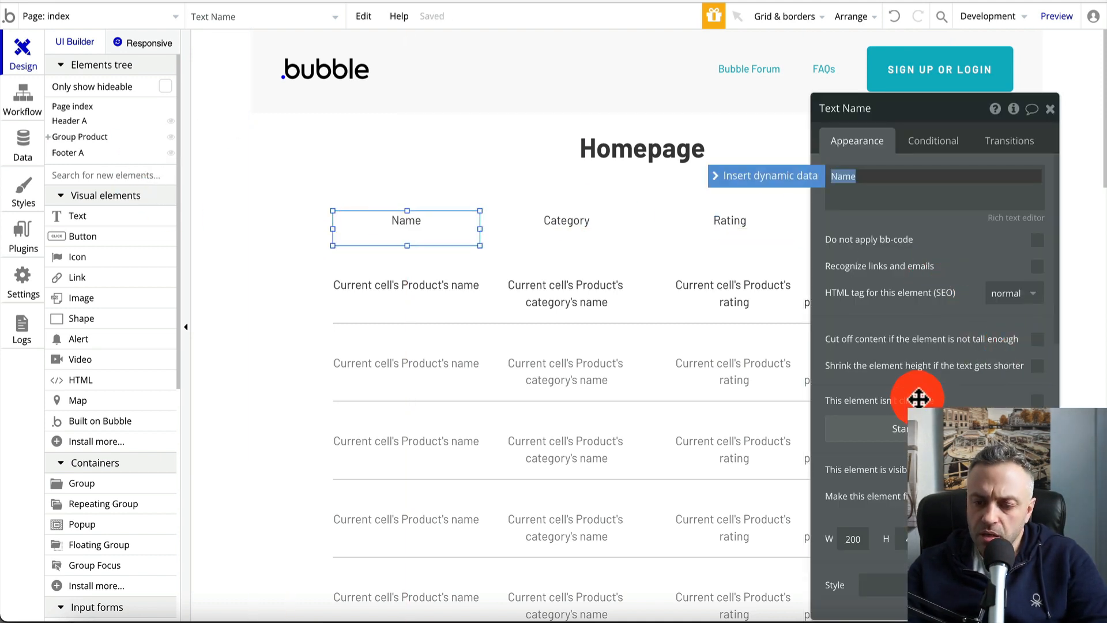
scroll(918, 397, "down", 4)
left_click(836, 451)
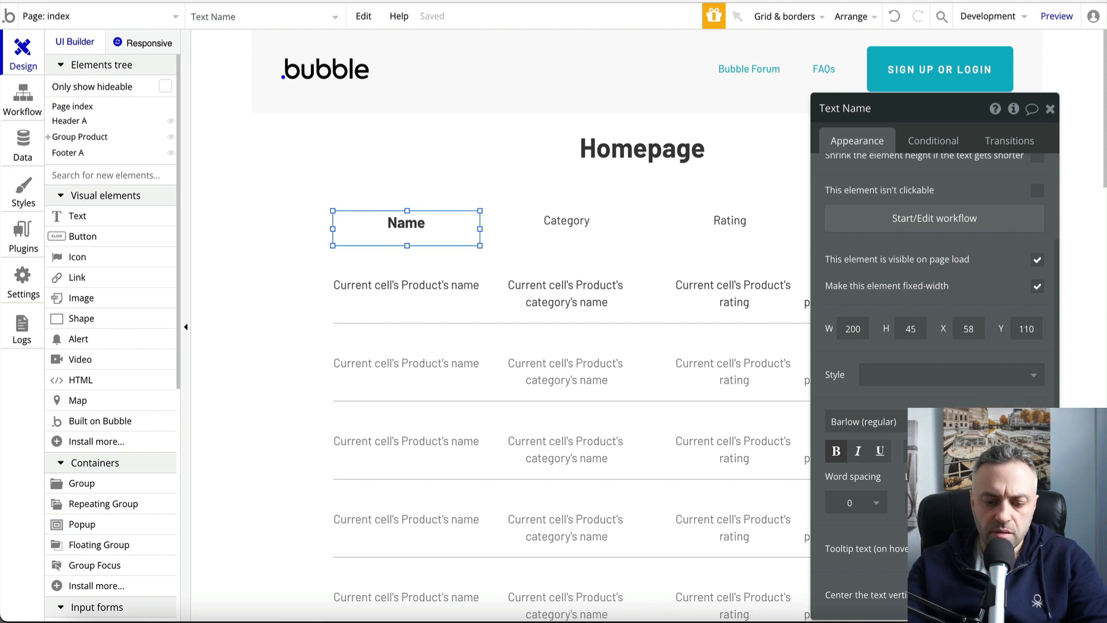
left_click(576, 222)
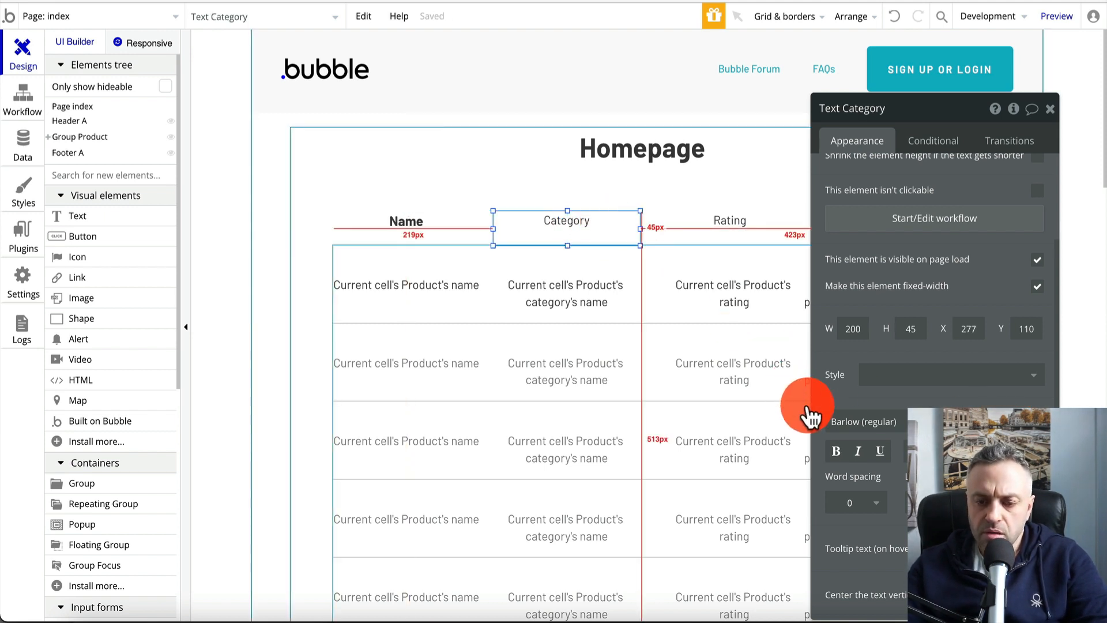
left_click(836, 451)
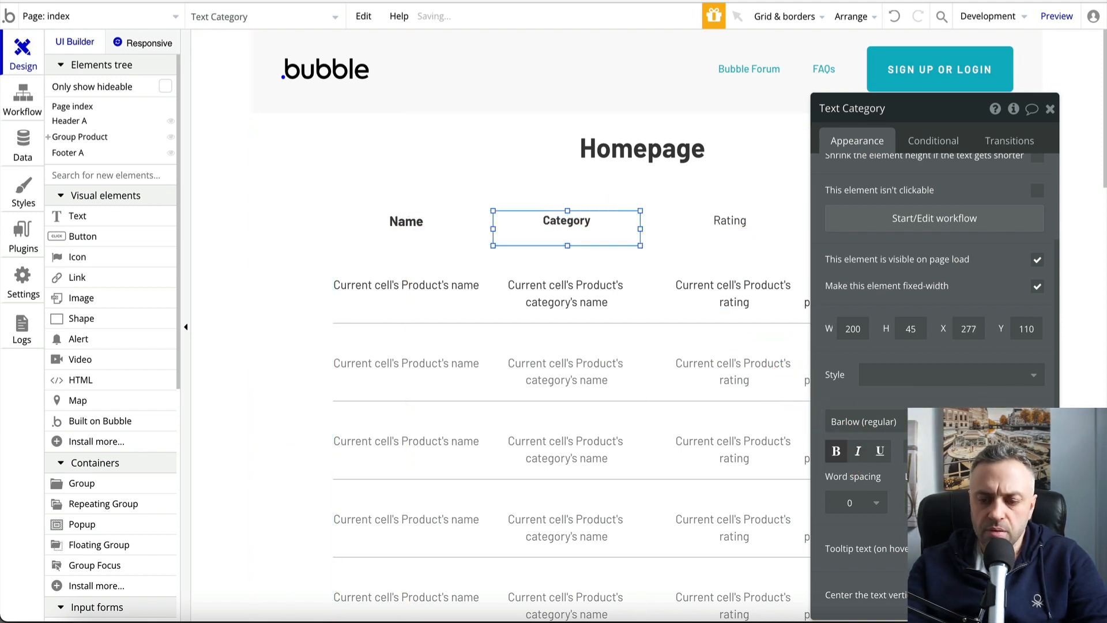
left_click(727, 228)
left_click(836, 454)
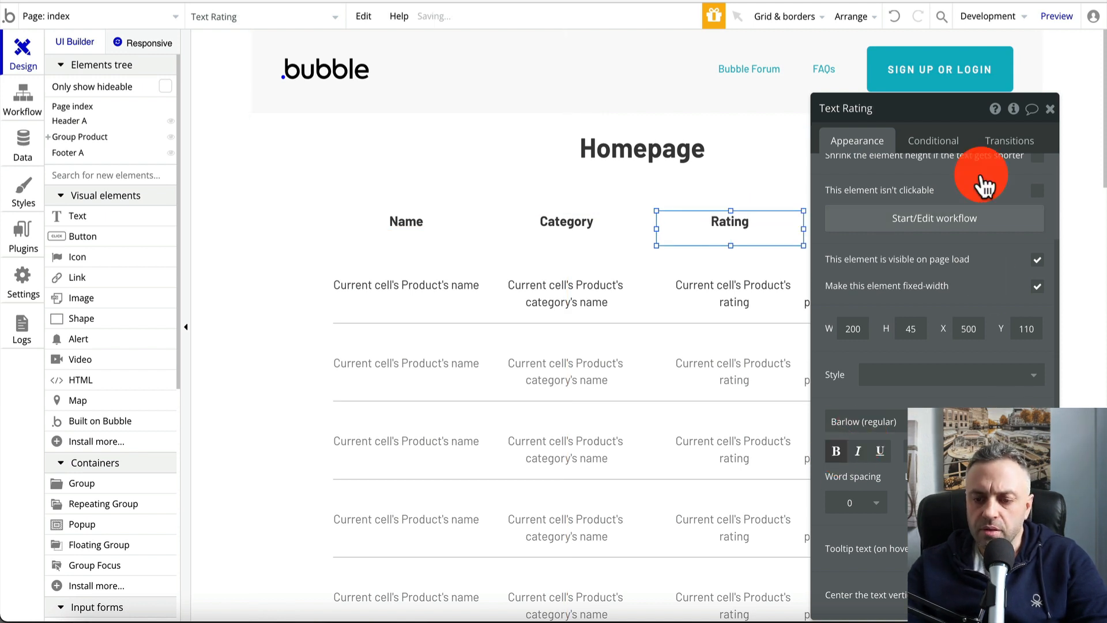
Adjust the Price header so it sits level with the other headers at Y 110
left_click_drag(950, 106, 1058, 106)
left_click(881, 227)
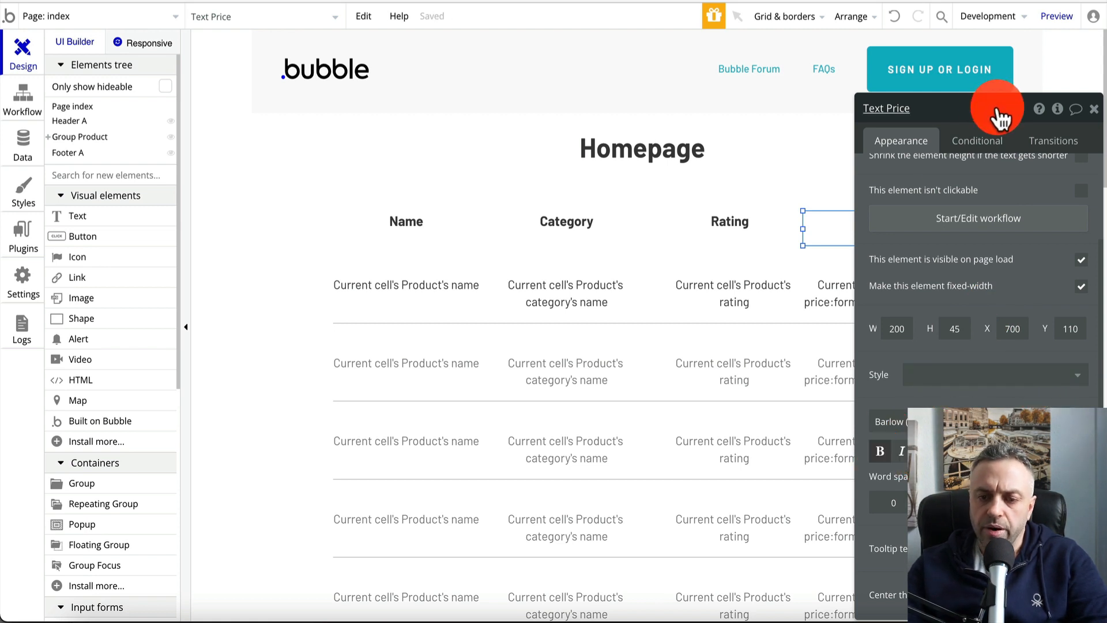
left_click_drag(995, 108, 1098, 115)
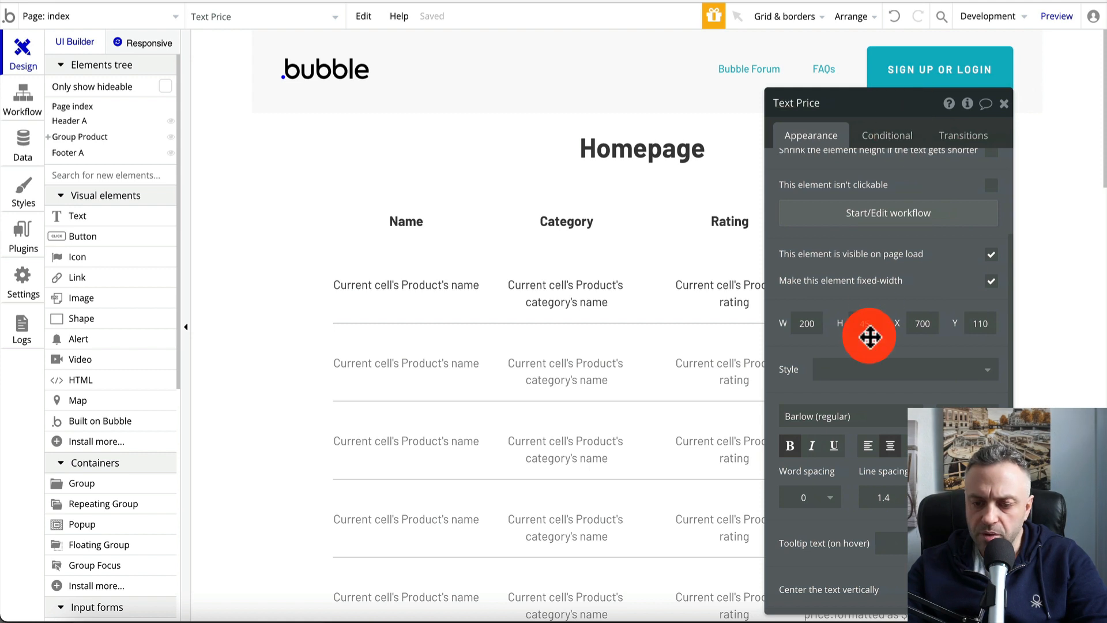
scroll(870, 336, "down", 7)
scroll(870, 336, "down", 2)
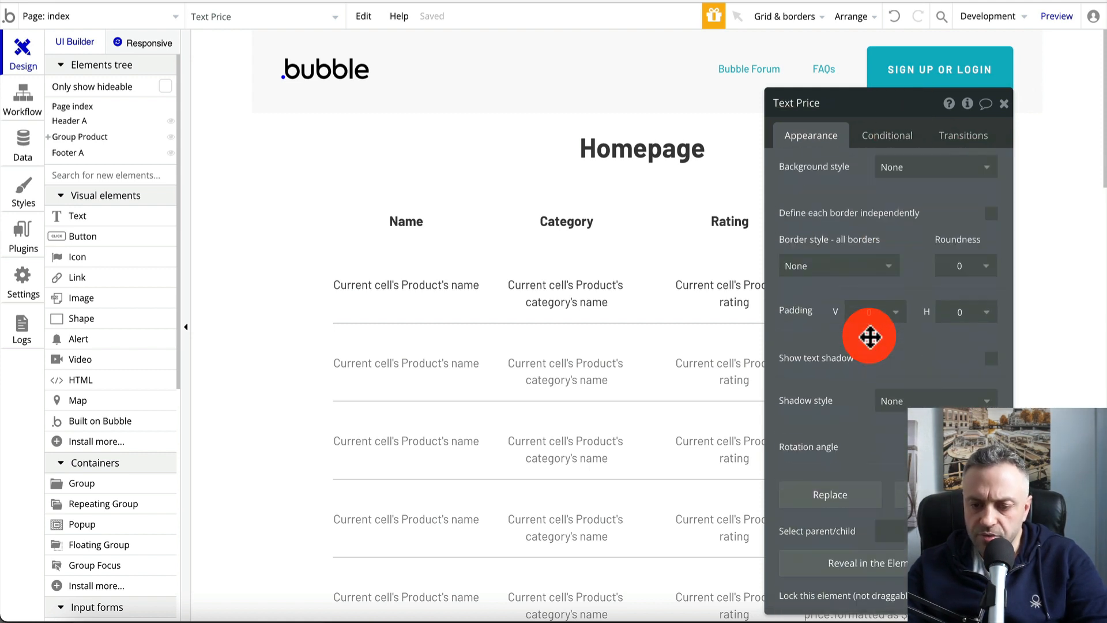
left_click(1004, 104)
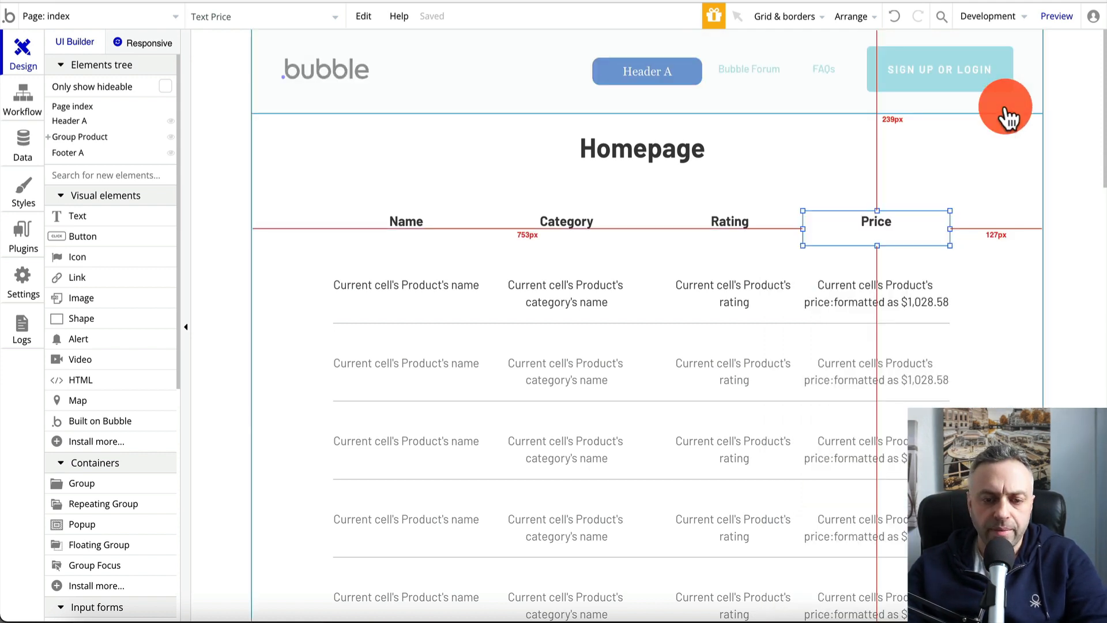
left_click(272, 210)
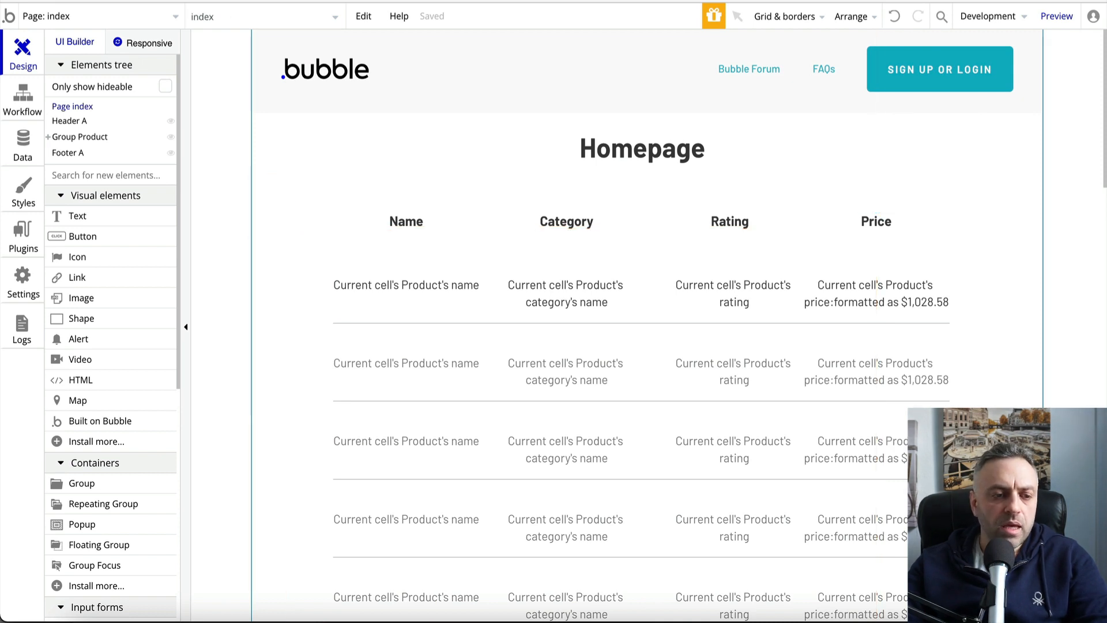
left_click(50, 17)
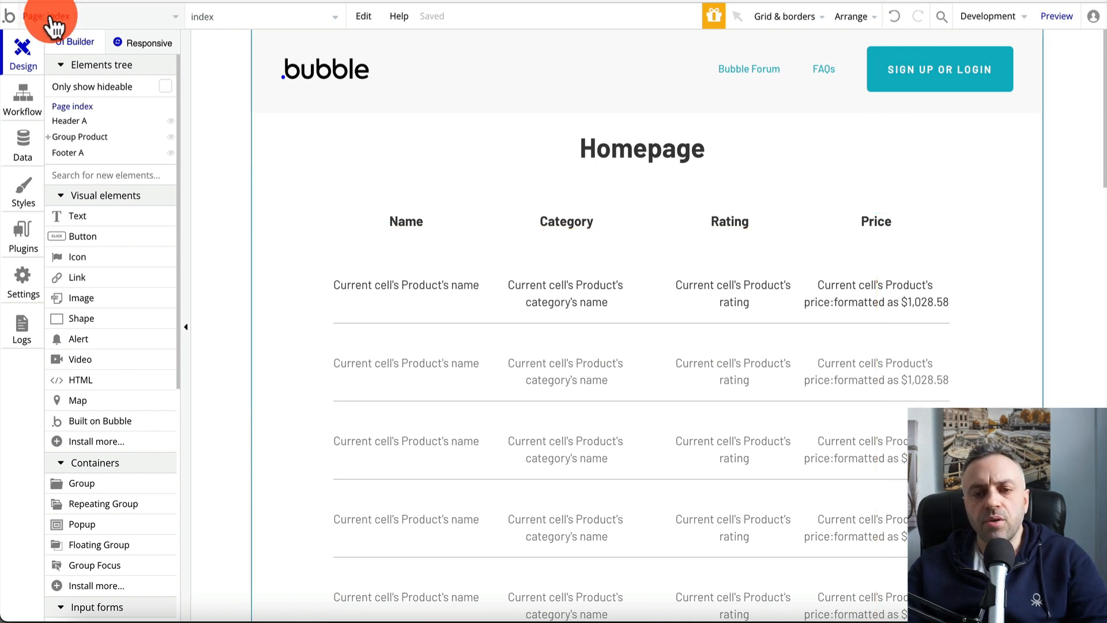
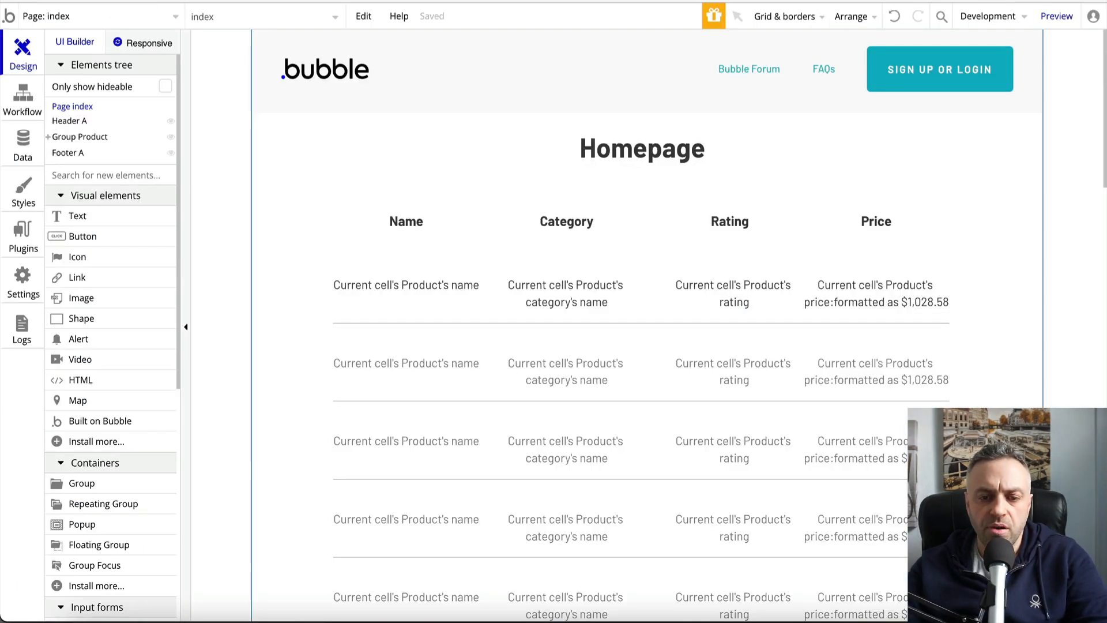
Return to the Bubble editor showing the index page's Homepage product list
left_click(561, 178)
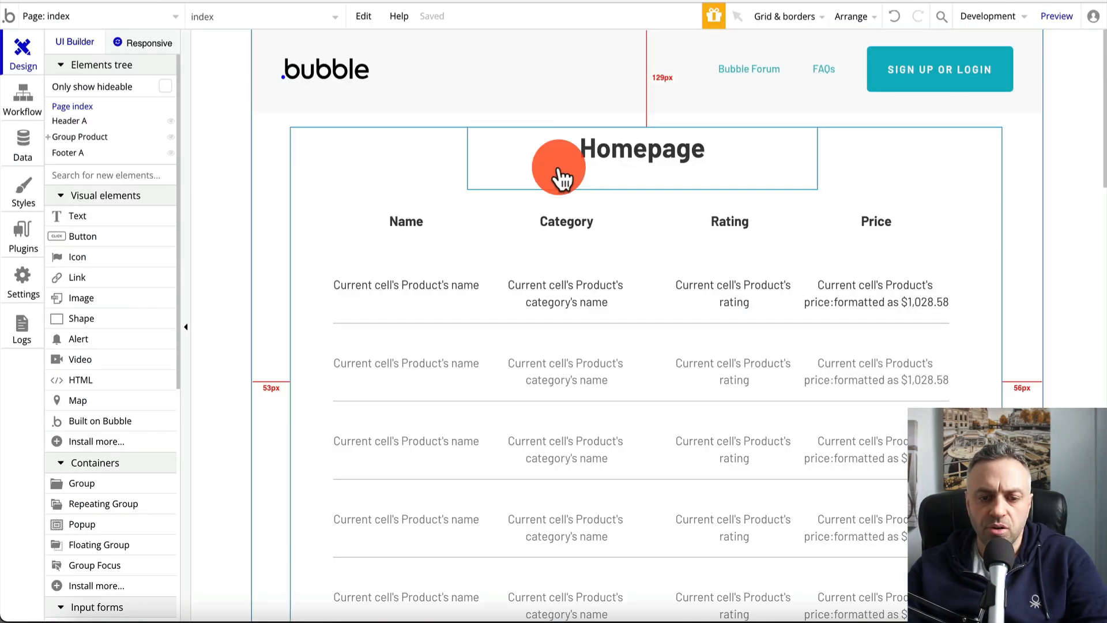
Create a new page named 'category' cloned from the index page
left_click(317, 151)
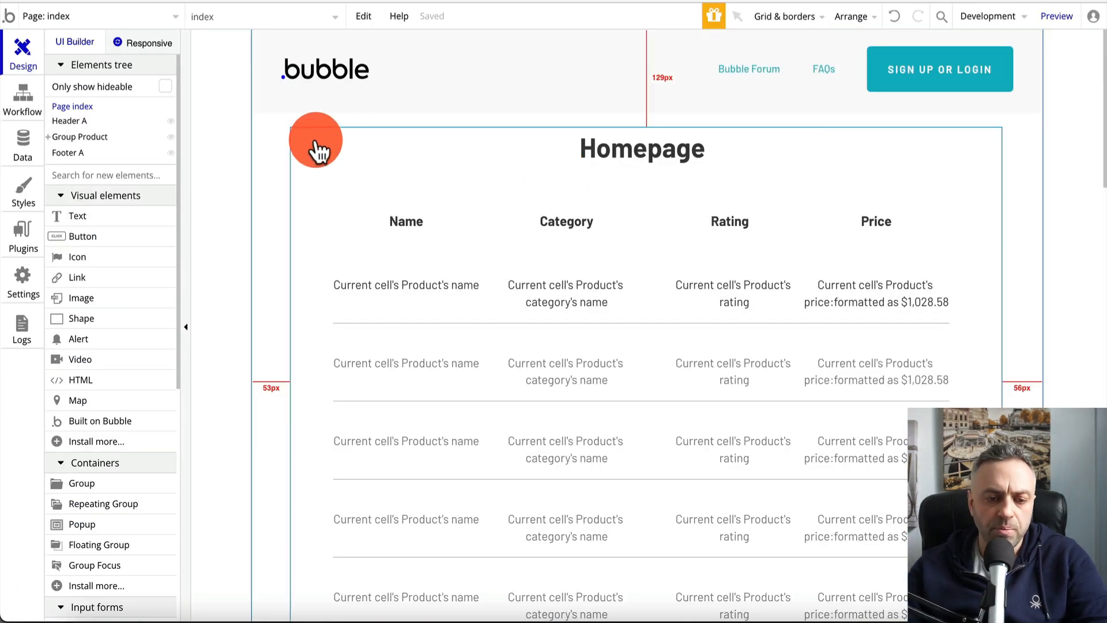
left_click(79, 25)
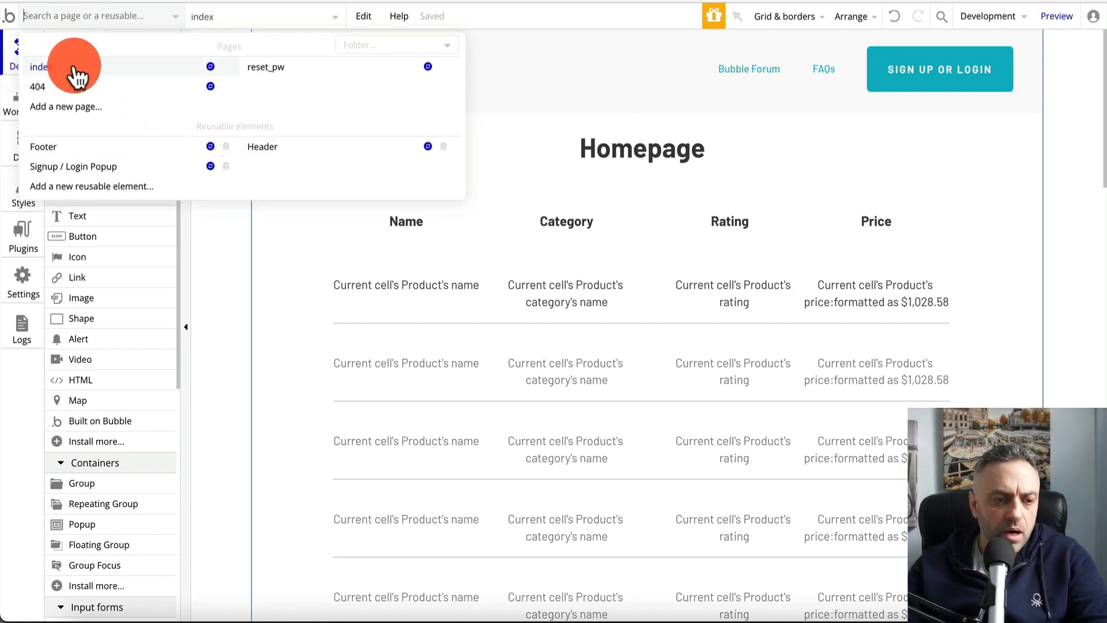
left_click(138, 107)
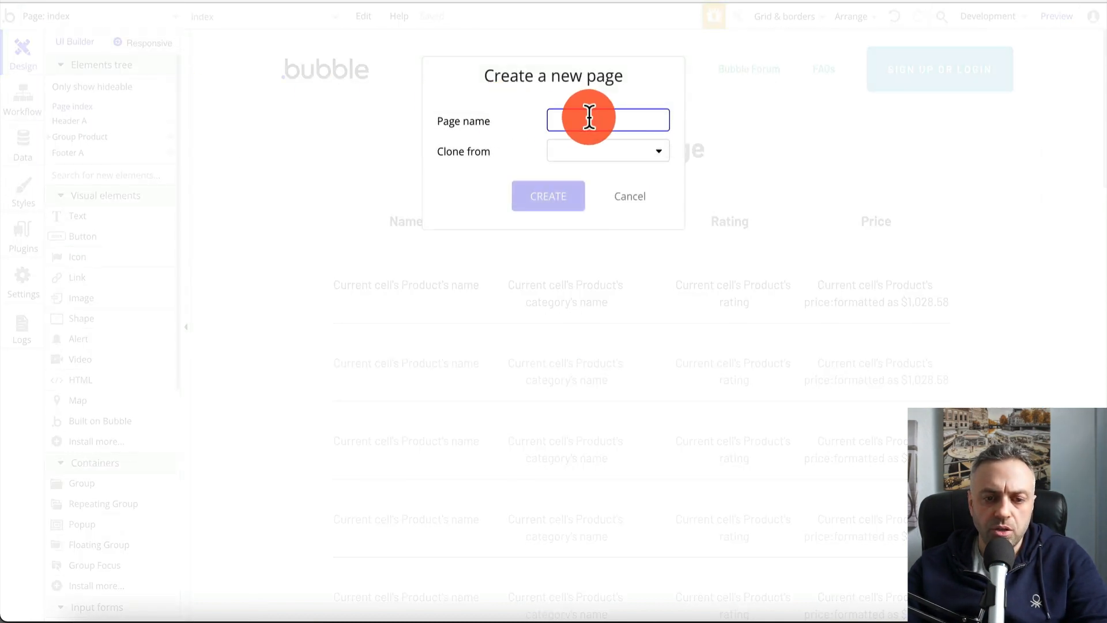
left_click(593, 152)
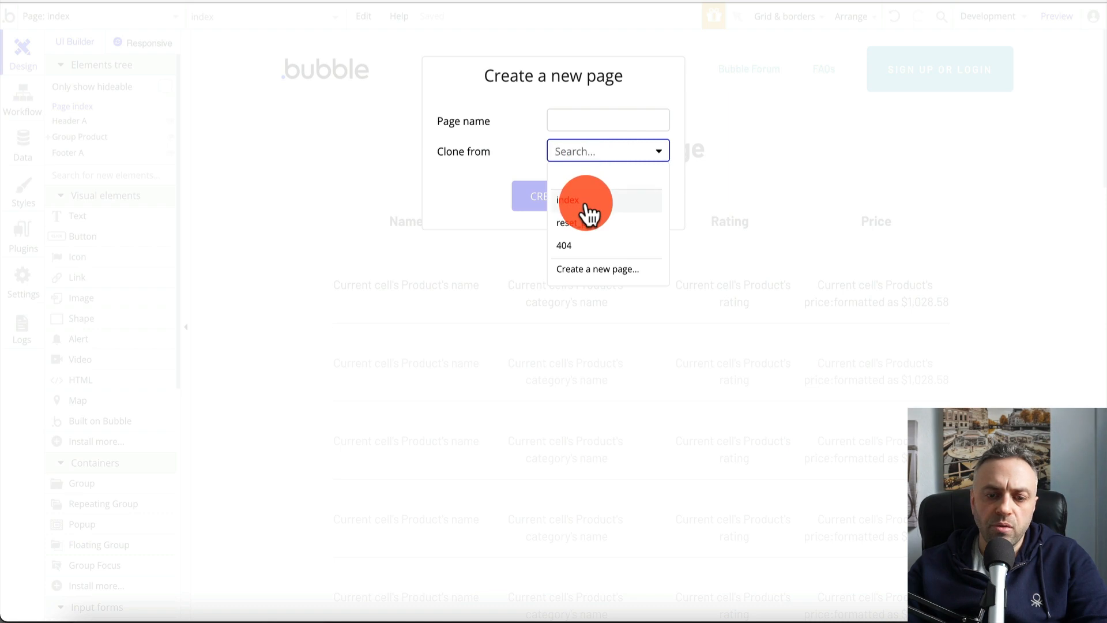
left_click(580, 198)
left_click(608, 121)
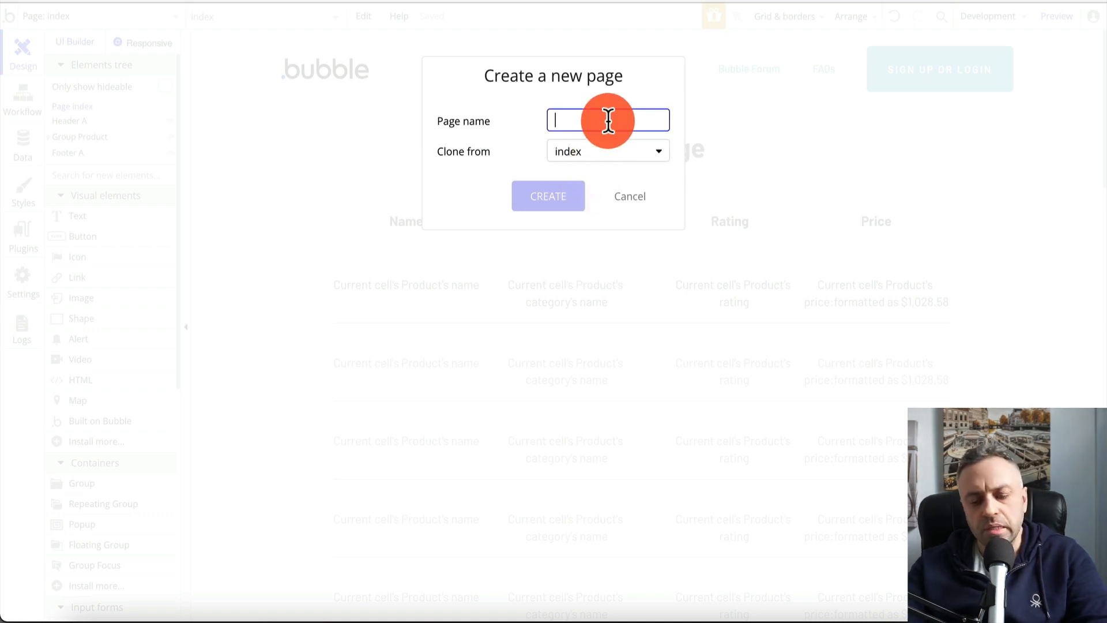
type("category")
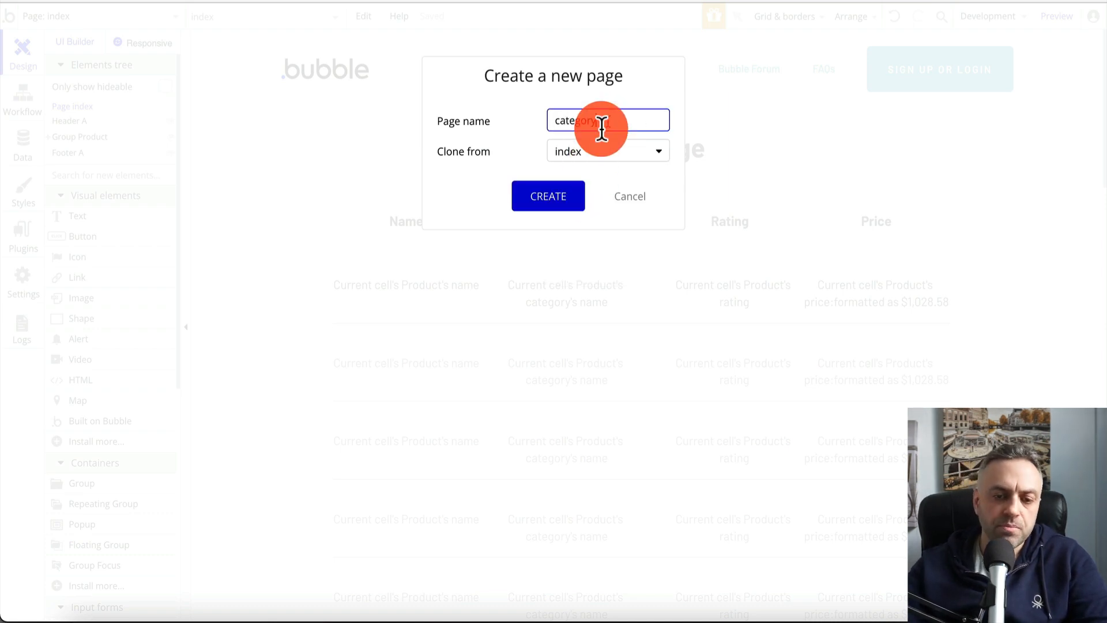
left_click(558, 201)
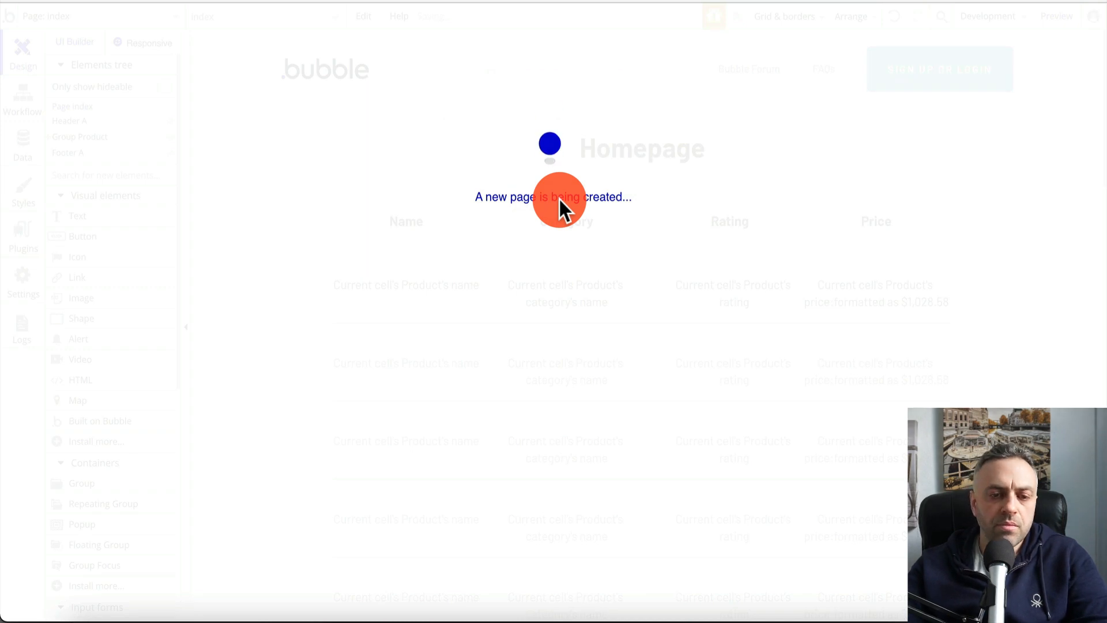
left_click(658, 145)
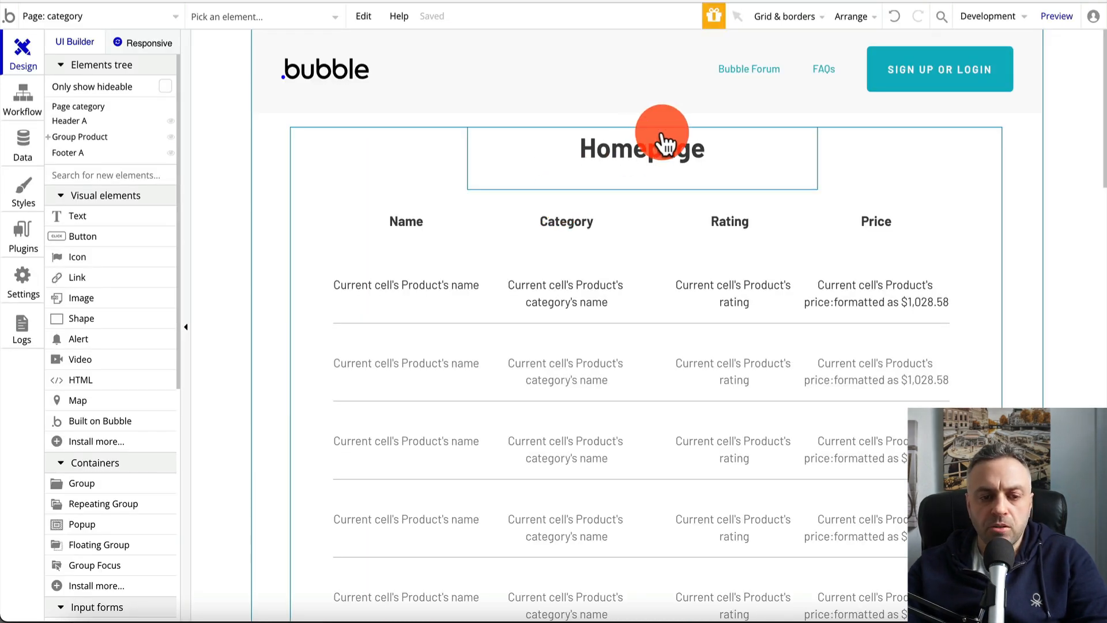
Replace the heading text 'Homepage' with 'Category:'
double_click(657, 150)
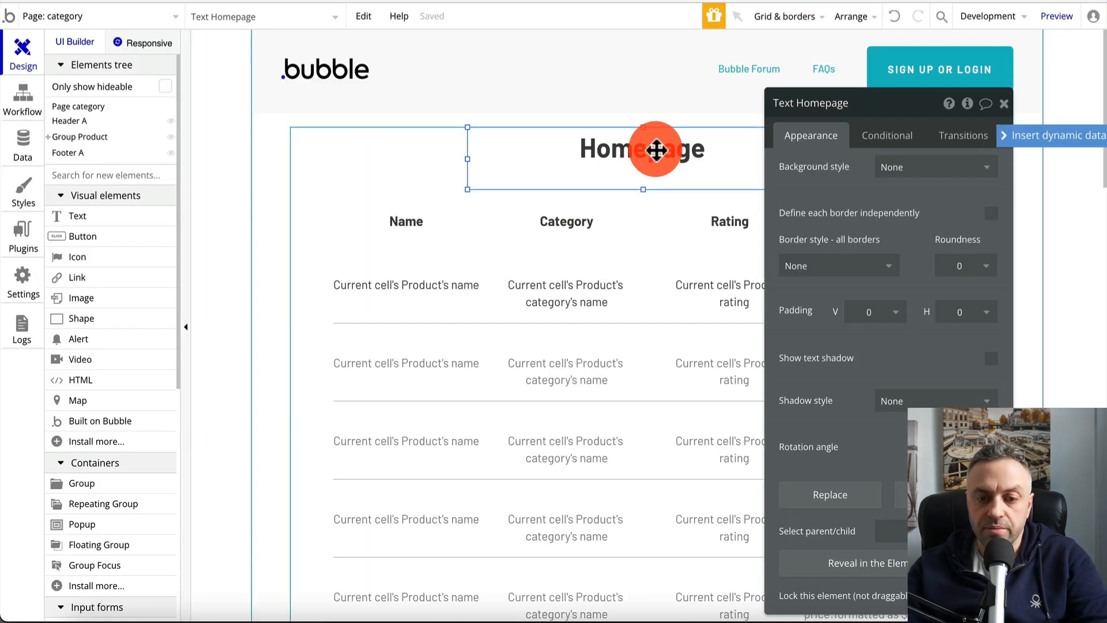
scroll(860, 231, "up", 7)
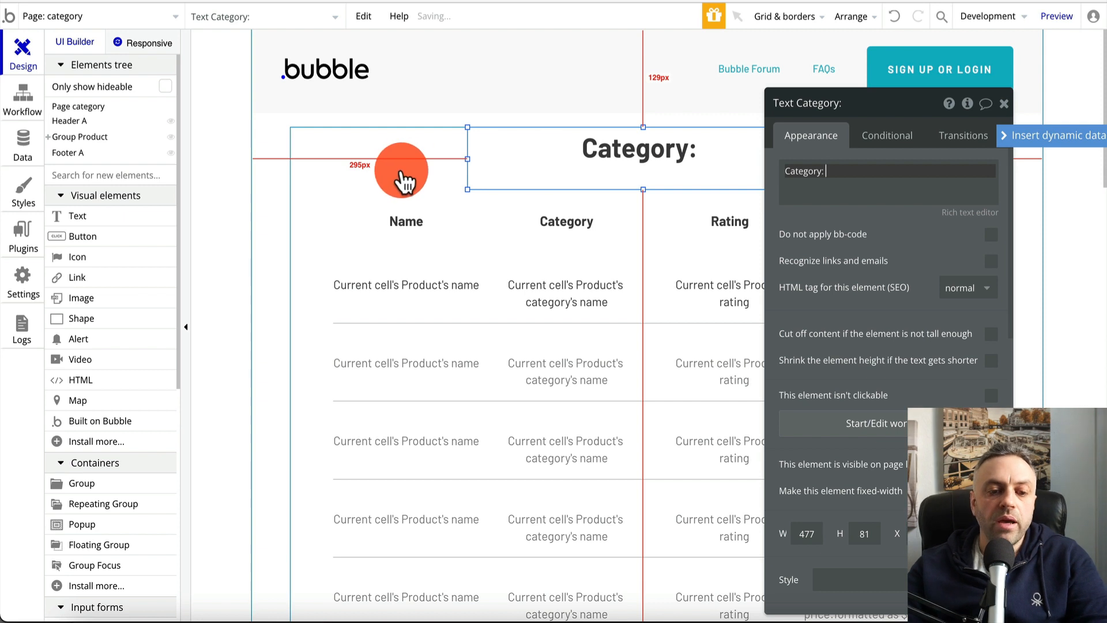
left_click(403, 182)
left_click(618, 156)
triple_click(865, 172)
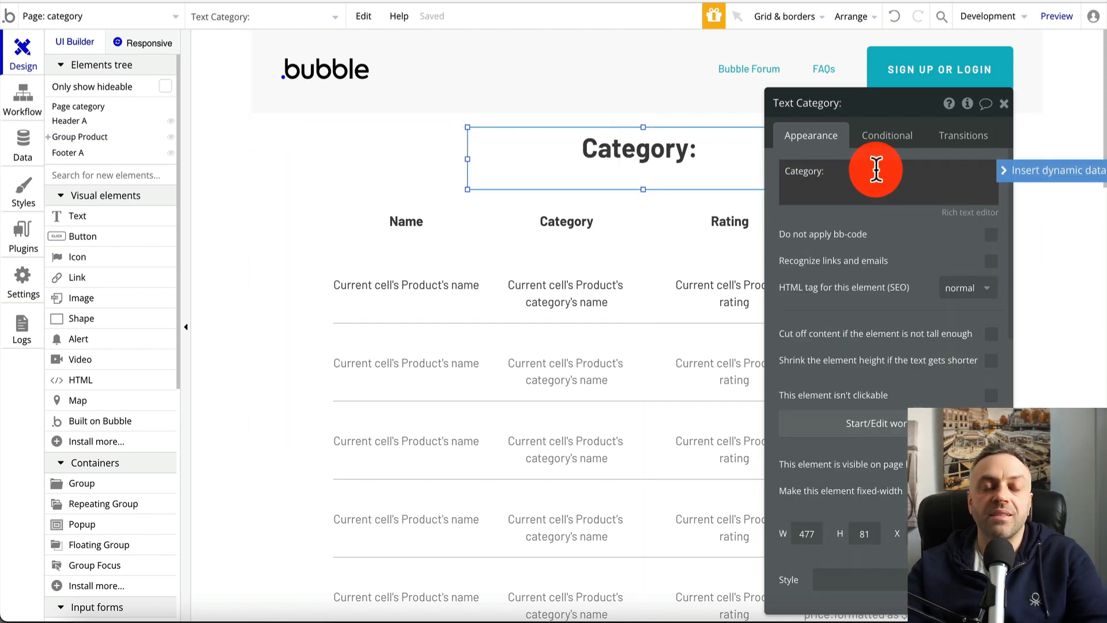
Reposition the product group on the category page
left_click(427, 165)
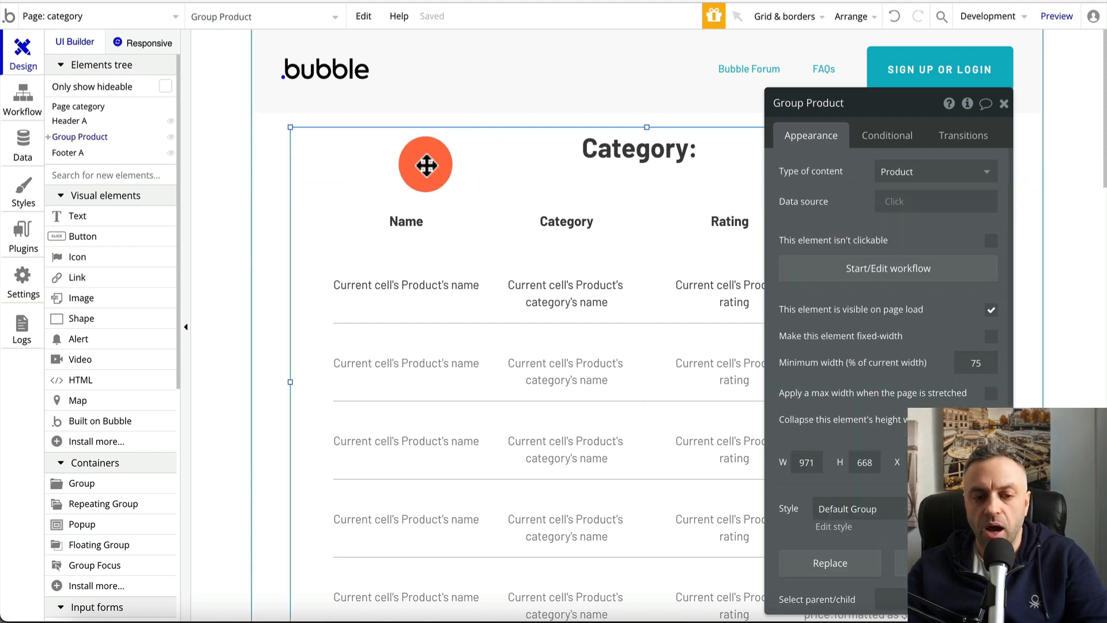
left_click_drag(427, 166, 631, 152)
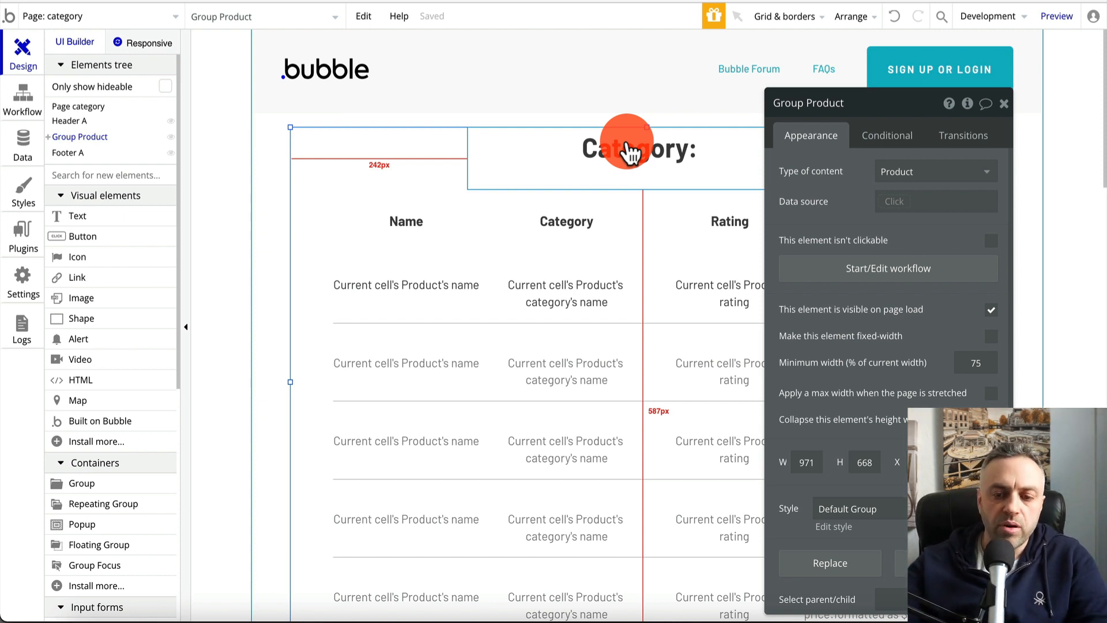
mouse_move(630, 153)
left_mouse_down()
mouse_move(596, 306)
mouse_move(557, 387)
left_mouse_up()
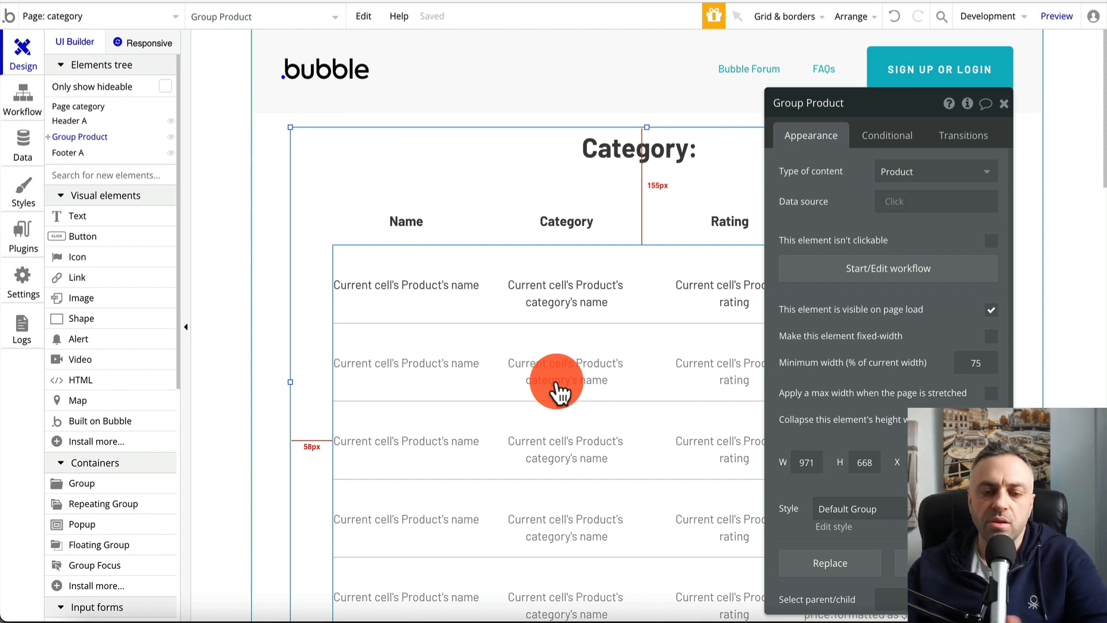
left_click(1003, 104)
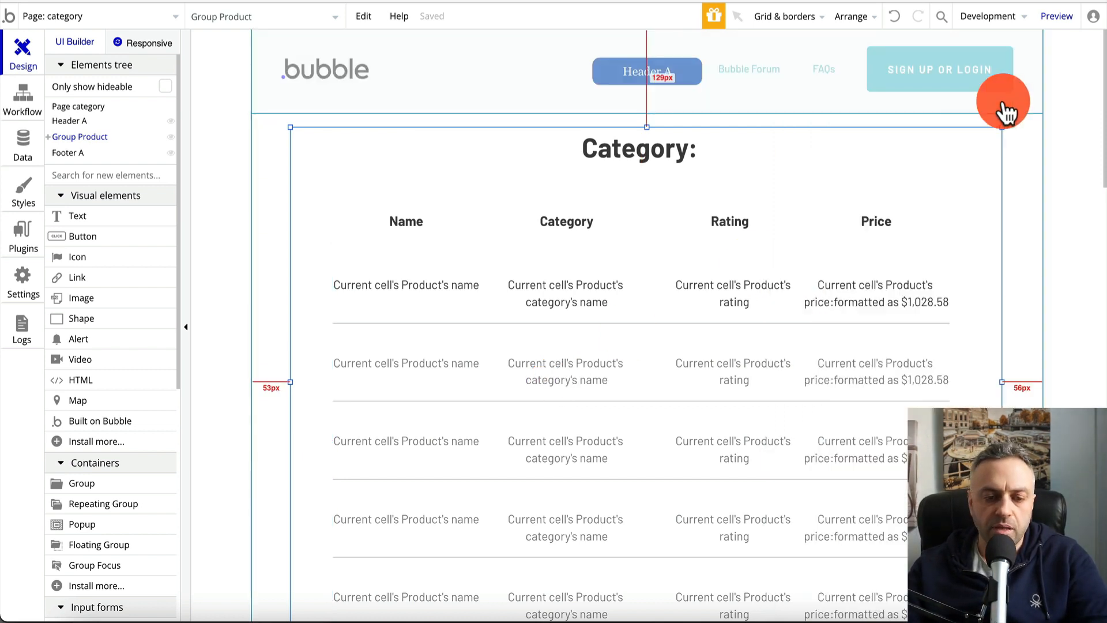
left_click(84, 16)
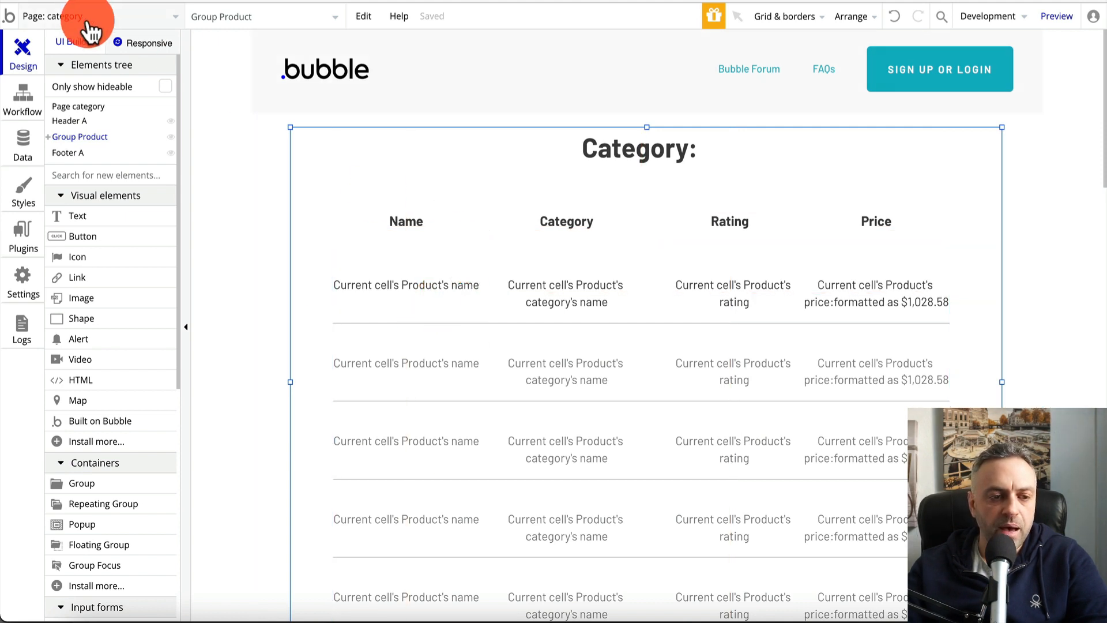
On the index page, add a click workflow on the row's category text with a Go to page action
left_click(67, 72)
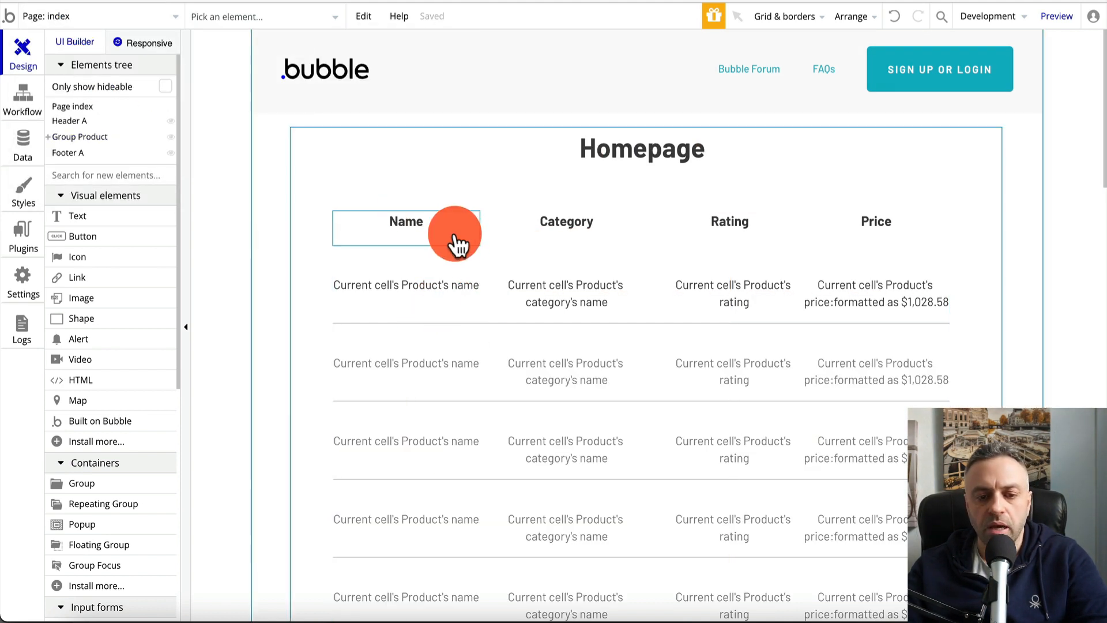
left_click(574, 298)
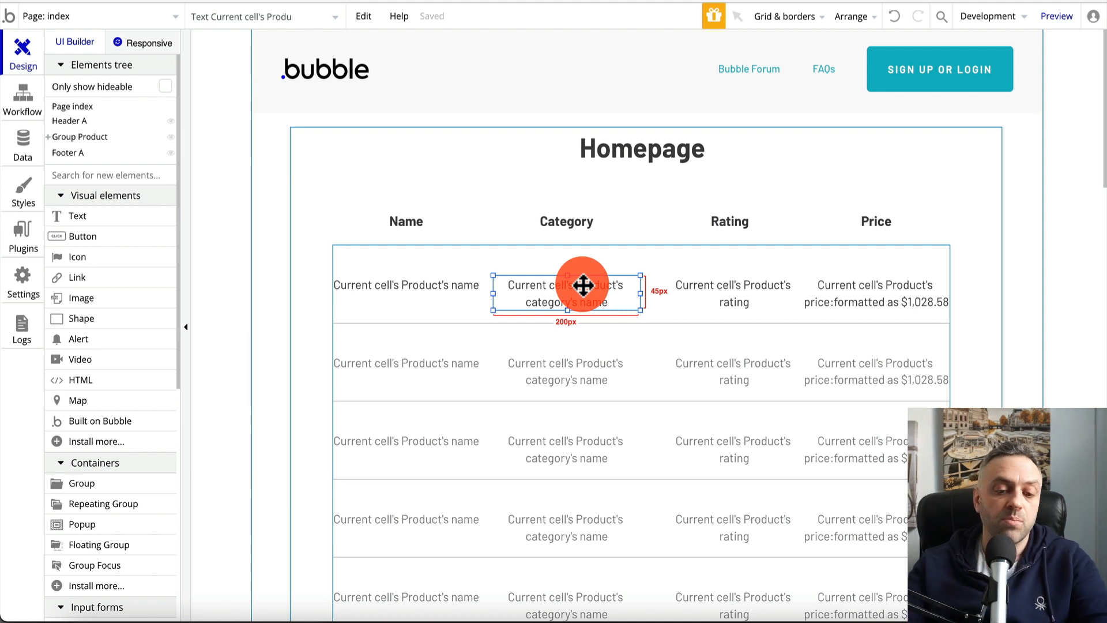
double_click(544, 292)
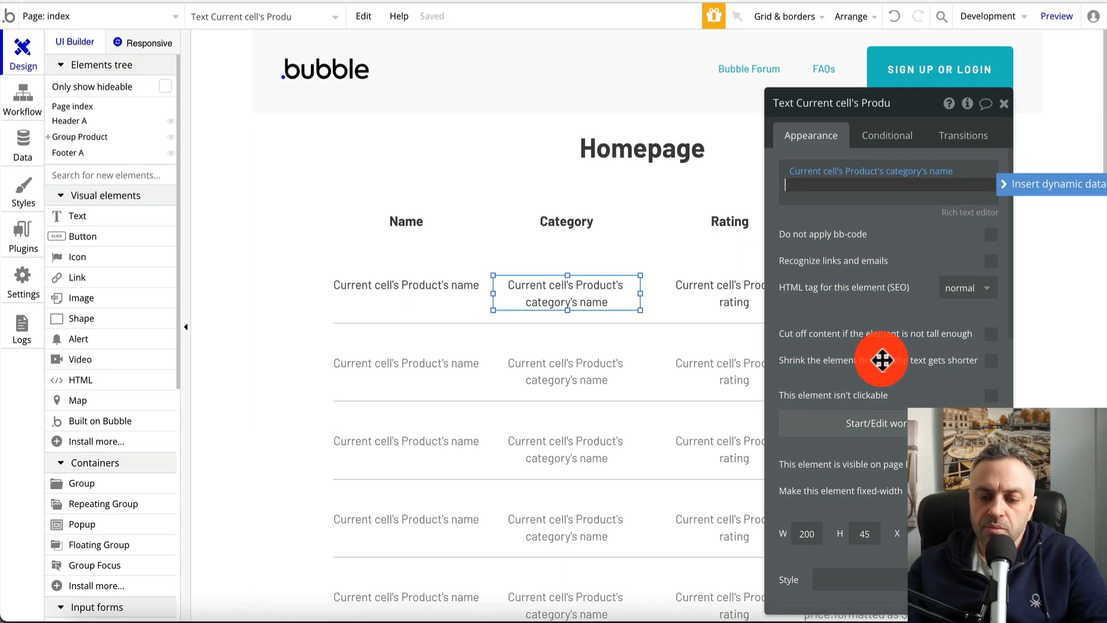
left_click(894, 431)
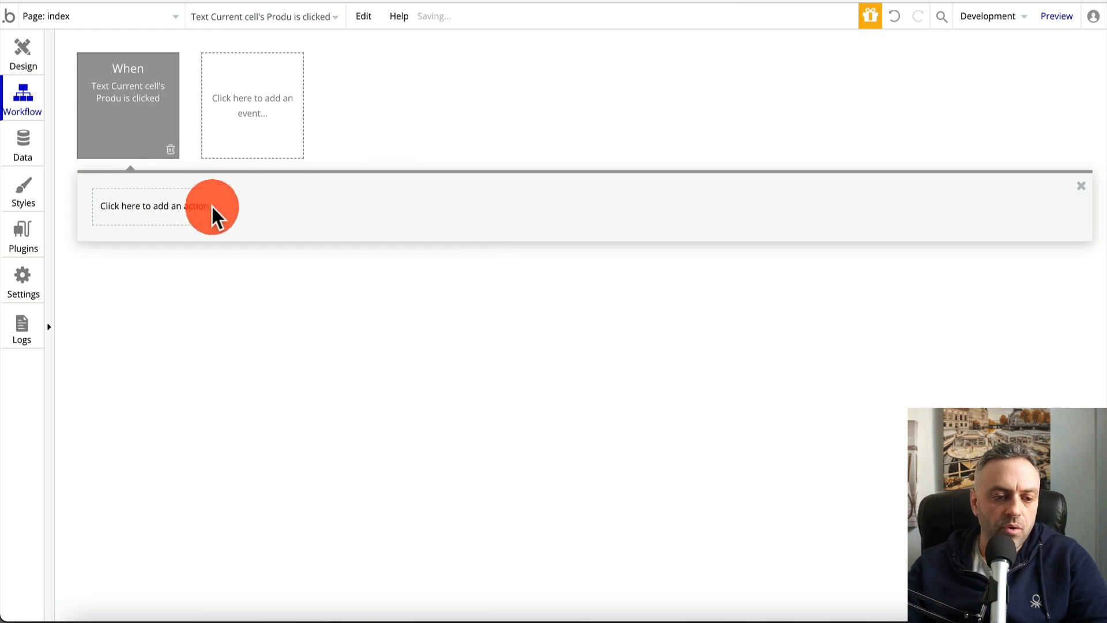
left_click(181, 217)
mouse_move(153, 291)
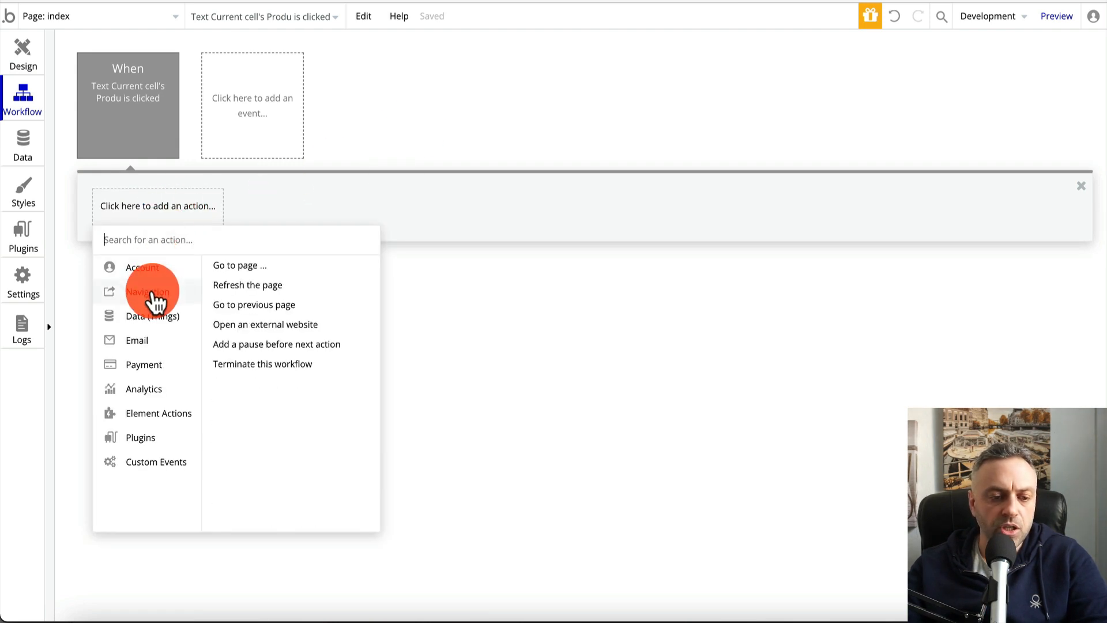
left_click(278, 270)
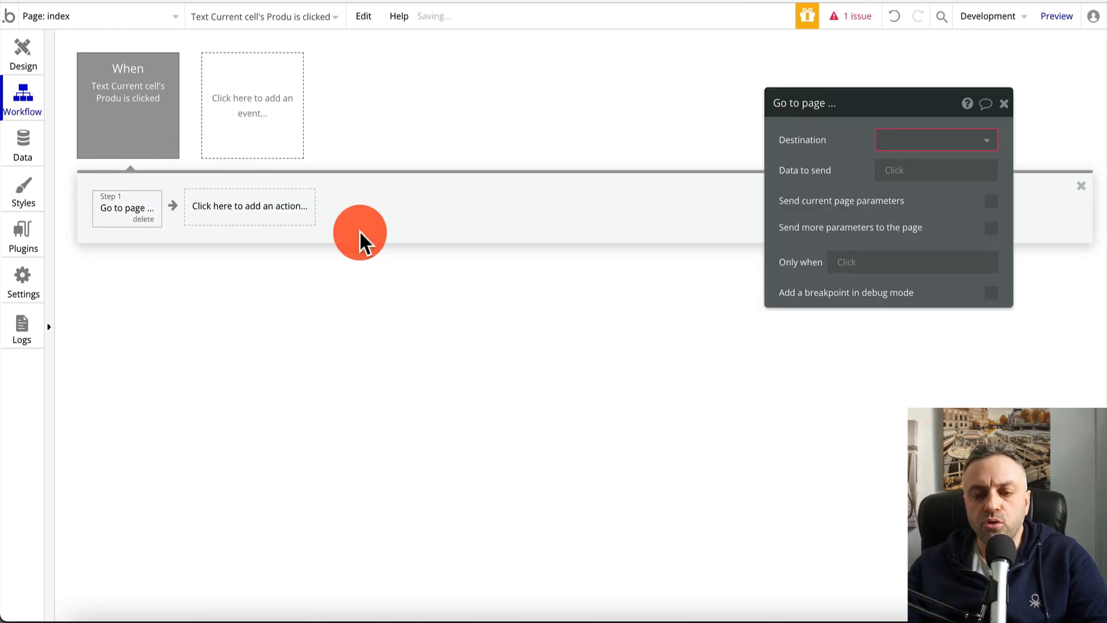
Send visitors to the category page, passing the clicked product's category name
left_click(927, 144)
left_click(919, 184)
left_click(901, 173)
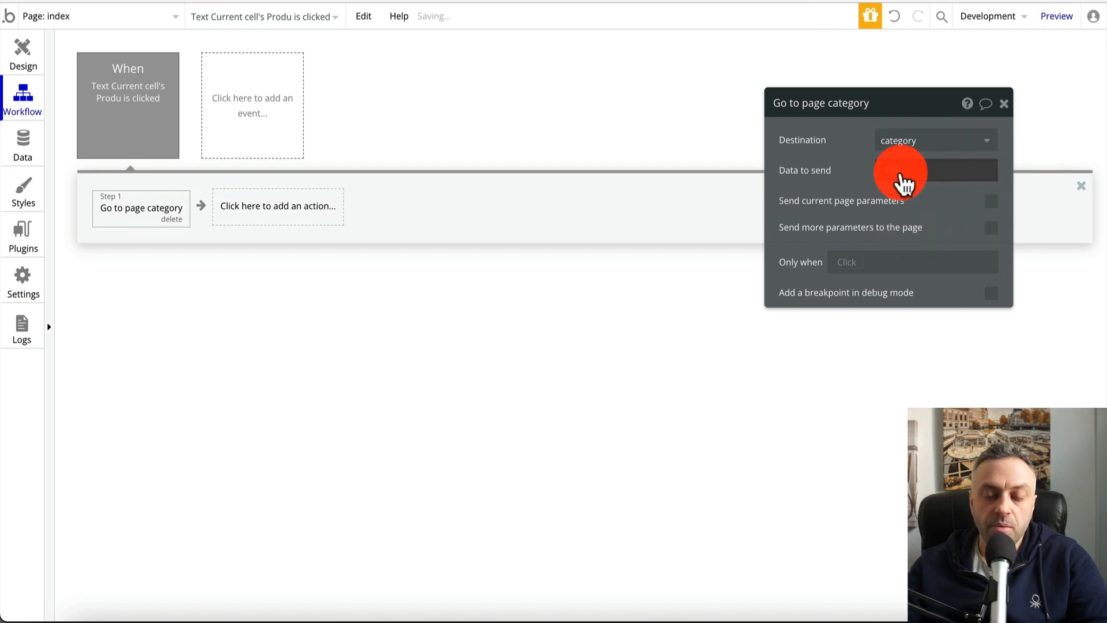
left_click(897, 172)
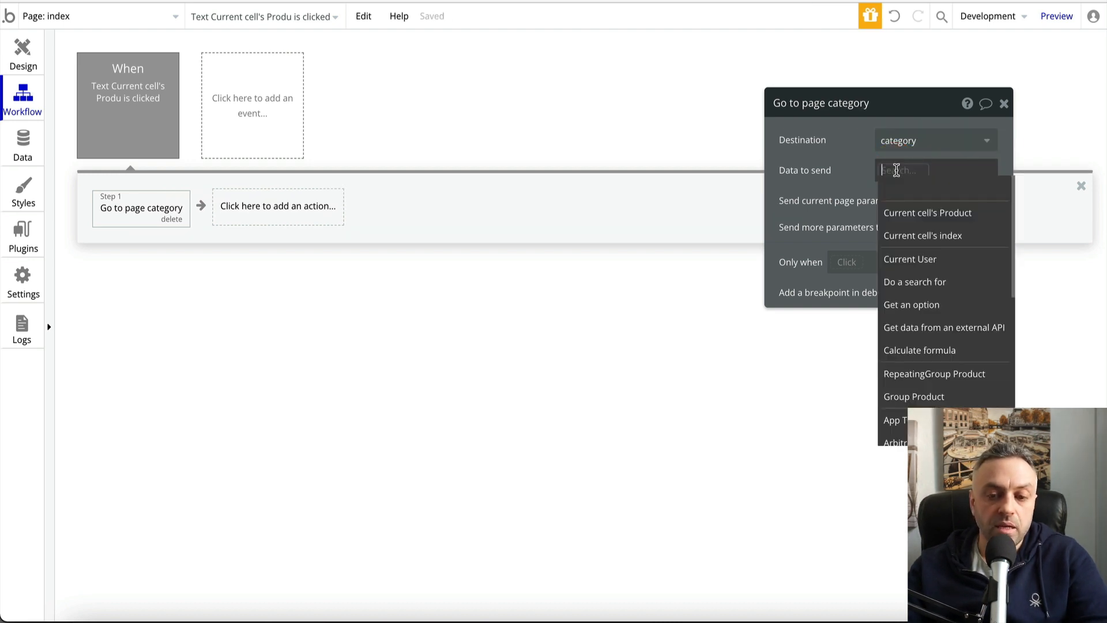
left_click(952, 214)
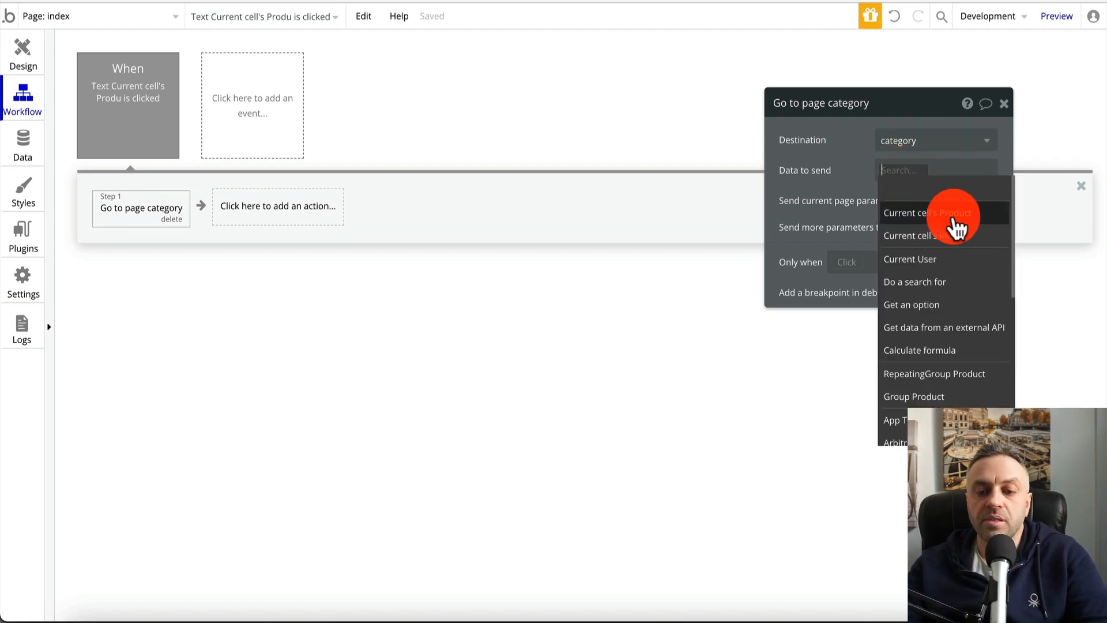
left_click(939, 198)
left_click(959, 217)
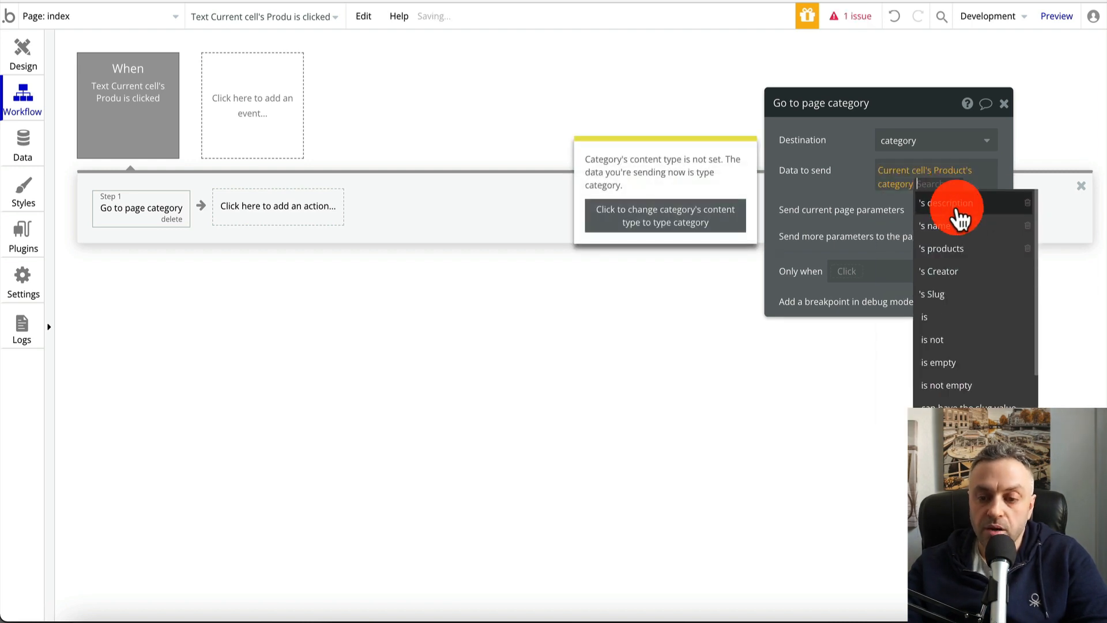
left_click(829, 196)
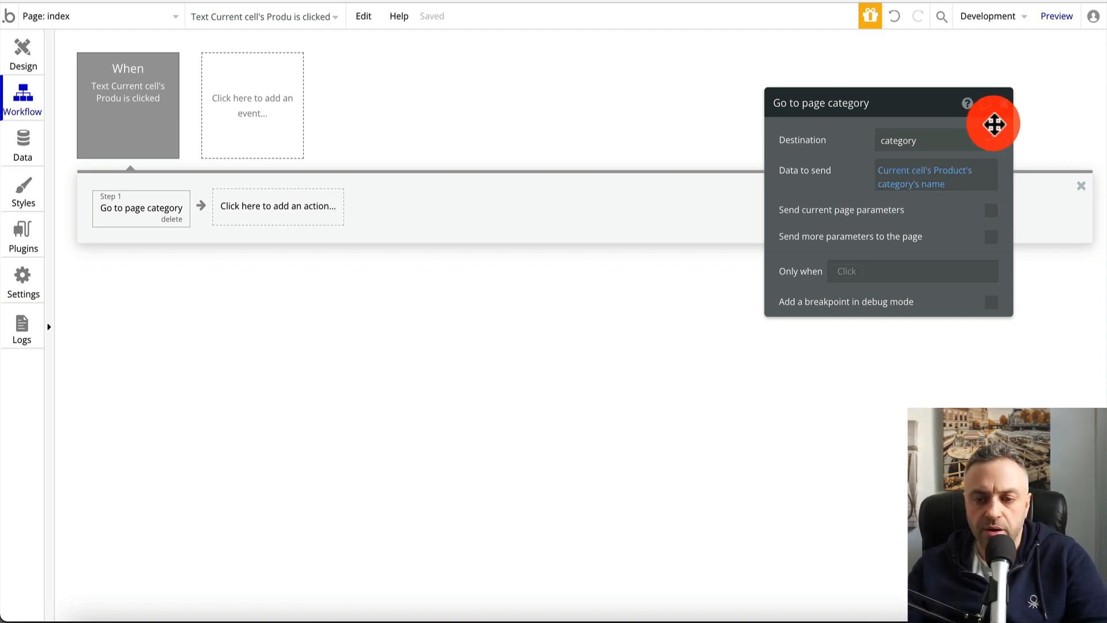
Confirm the action's destination is still category and close its settings
left_click(1004, 103)
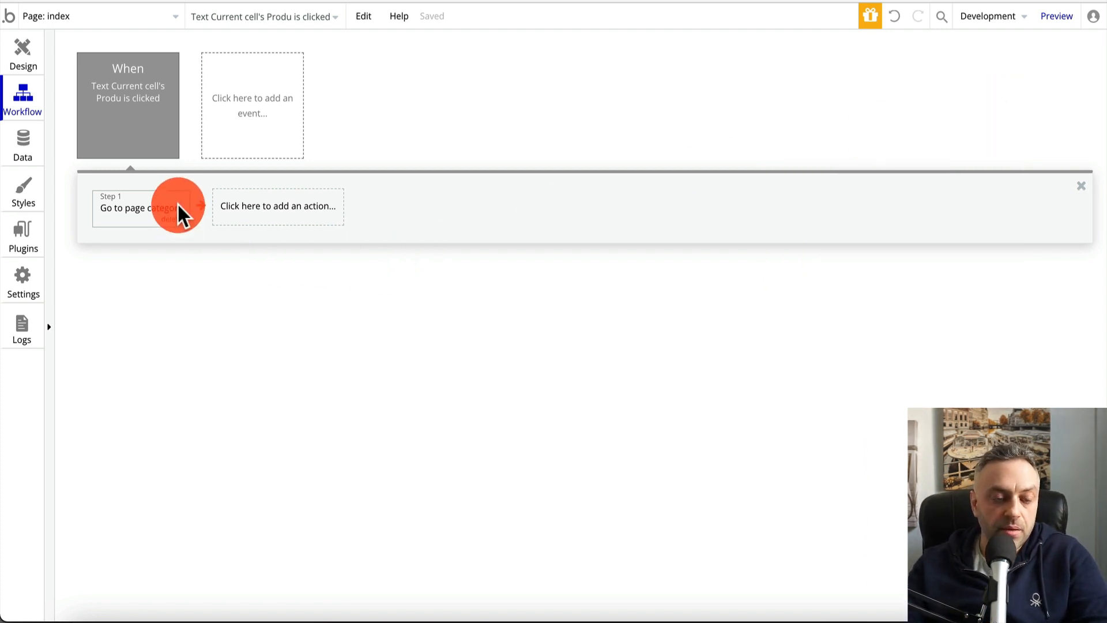
left_click(155, 218)
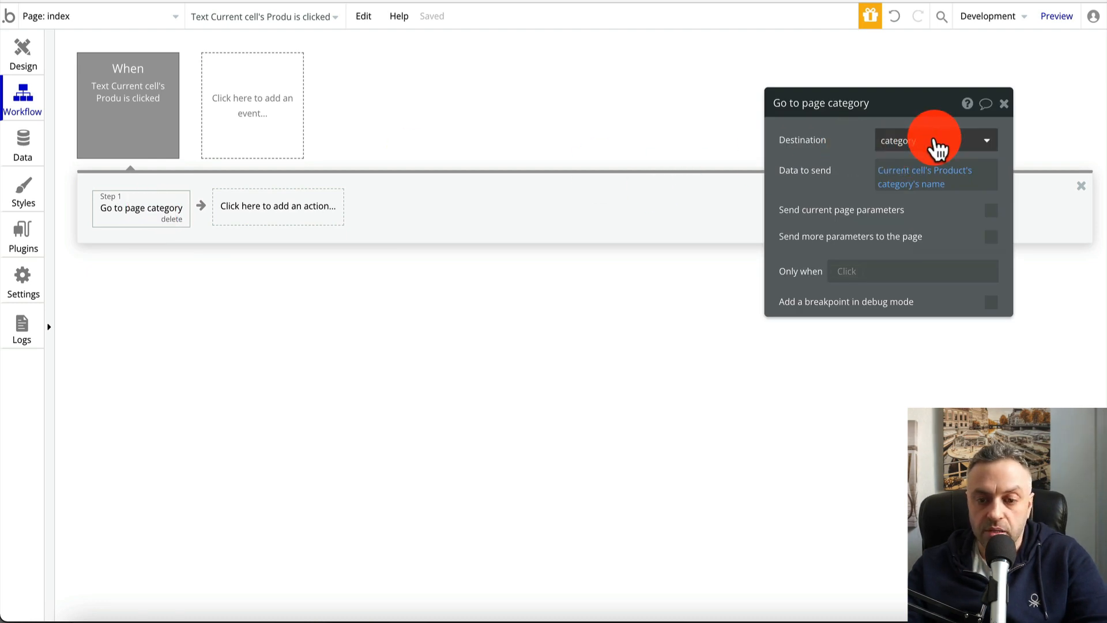
left_click(934, 147)
left_click(942, 178)
left_click(1004, 103)
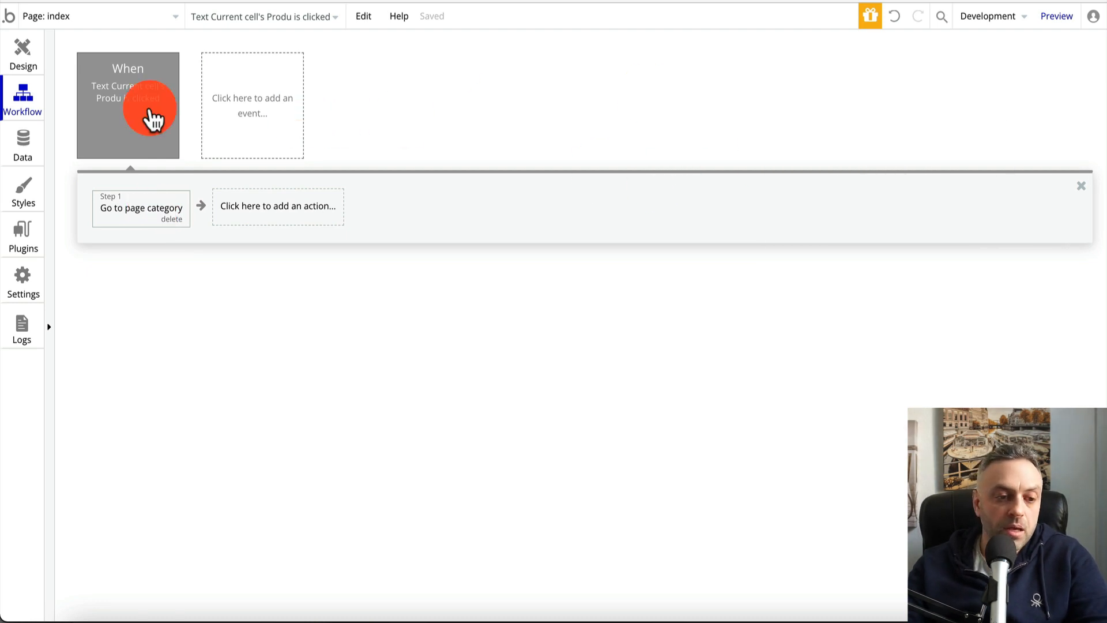
left_click(23, 52)
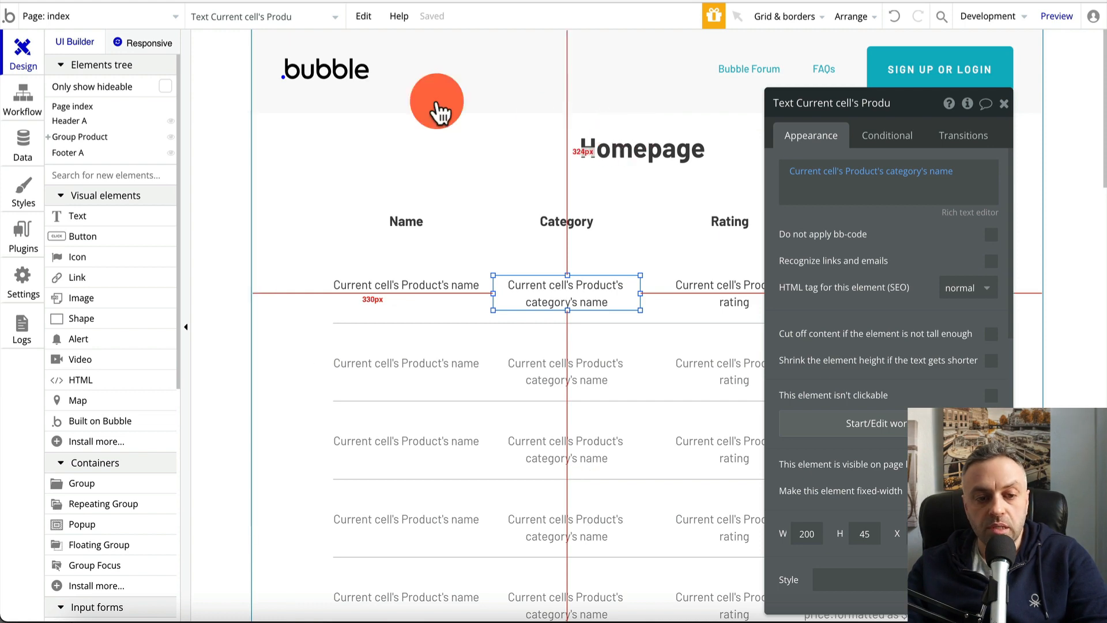
left_click(133, 16)
On the category page, append the page URL's Path as dynamic data after 'Category:'
left_click(262, 69)
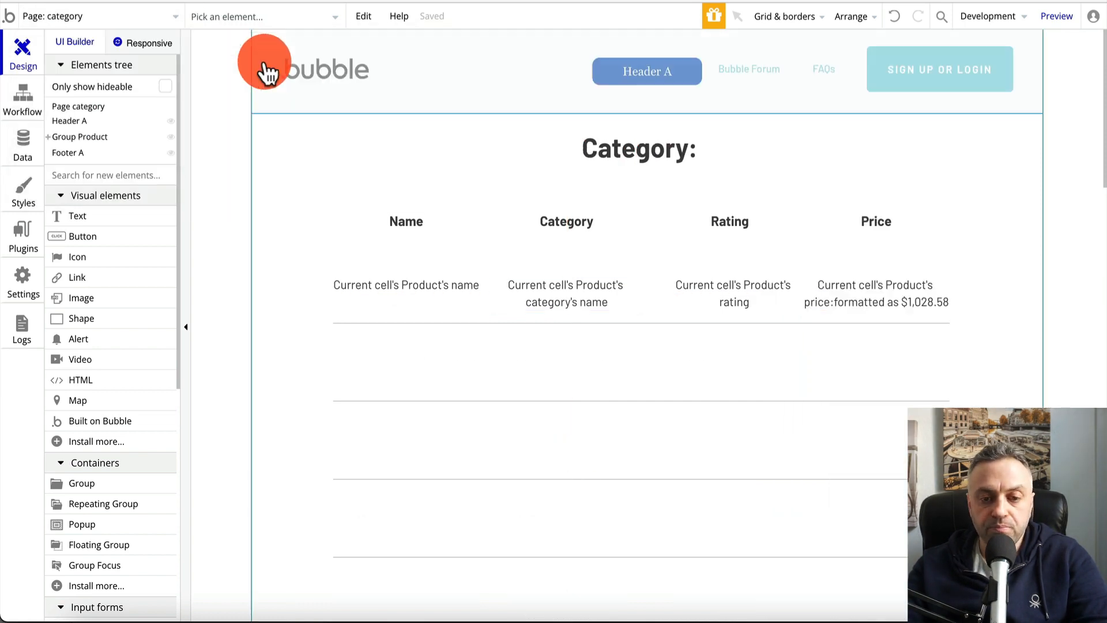
double_click(663, 152)
triple_click(891, 172)
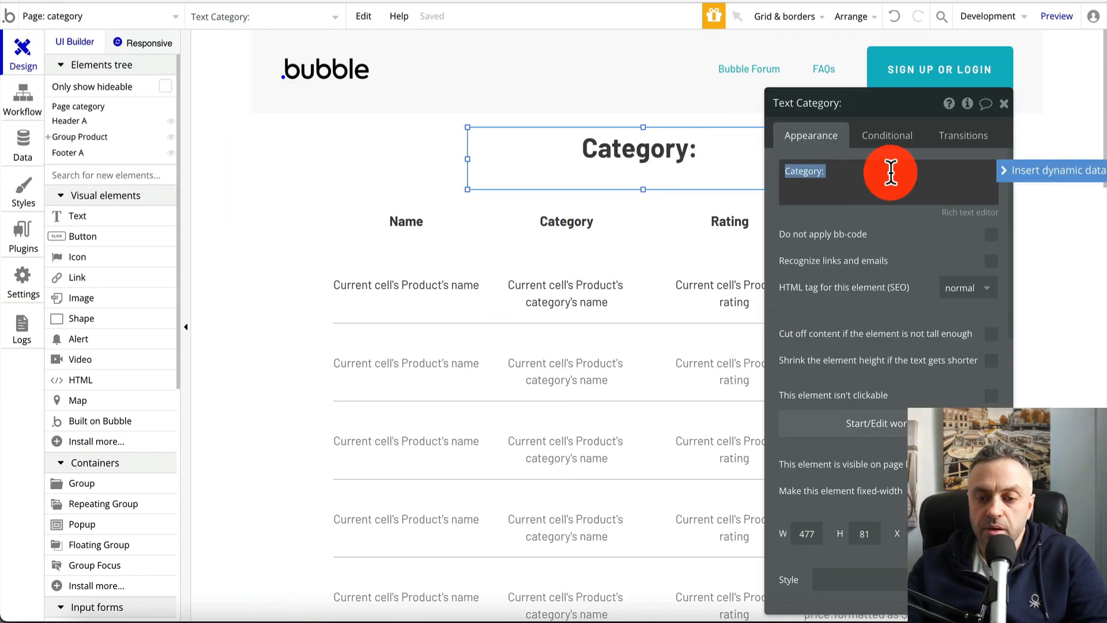
left_click(1018, 173)
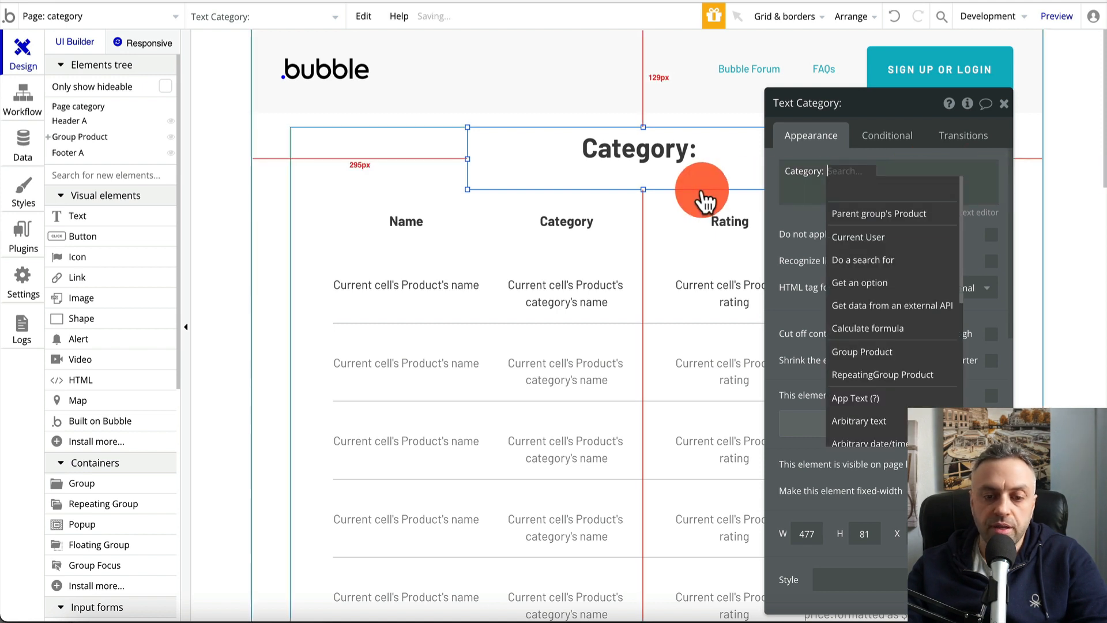
scroll(884, 277, "down", 5)
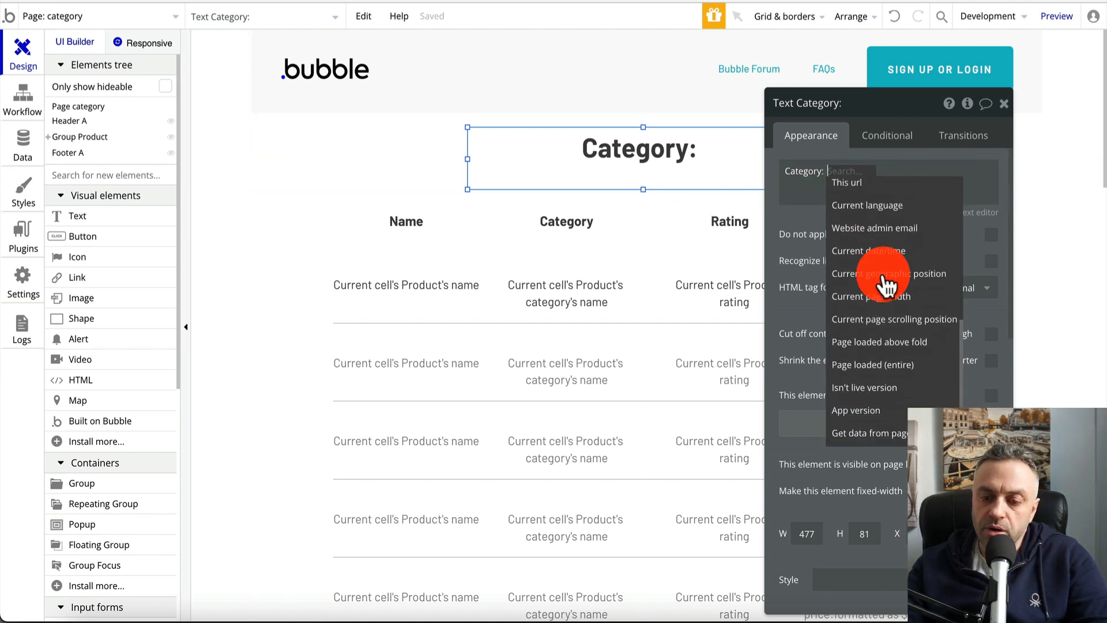
left_click(874, 441)
left_click(689, 141)
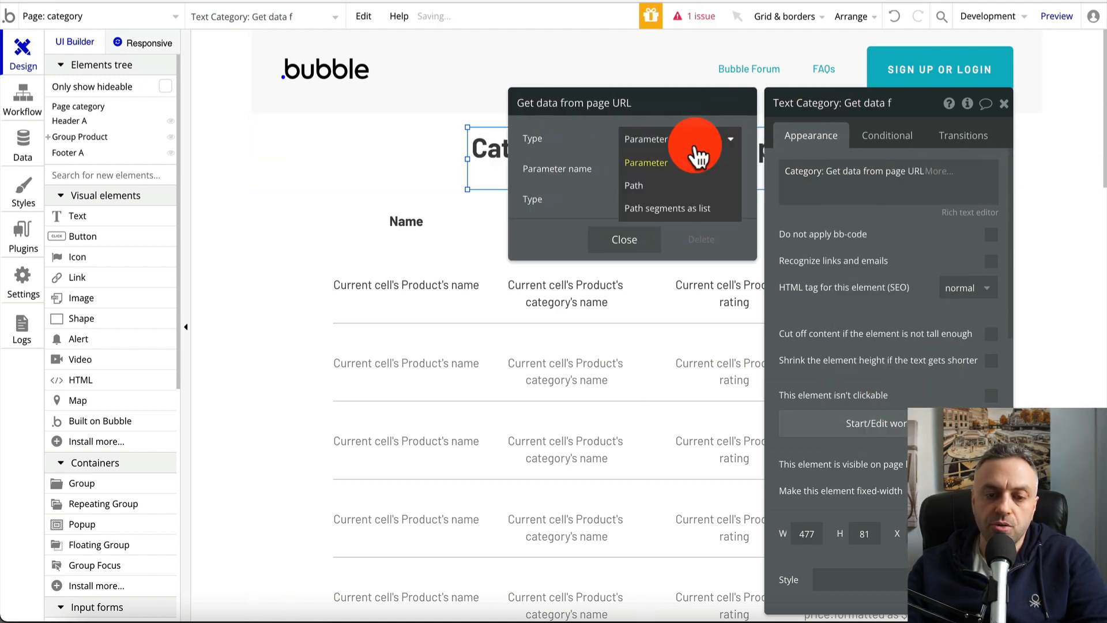
left_click(678, 193)
left_click(634, 222)
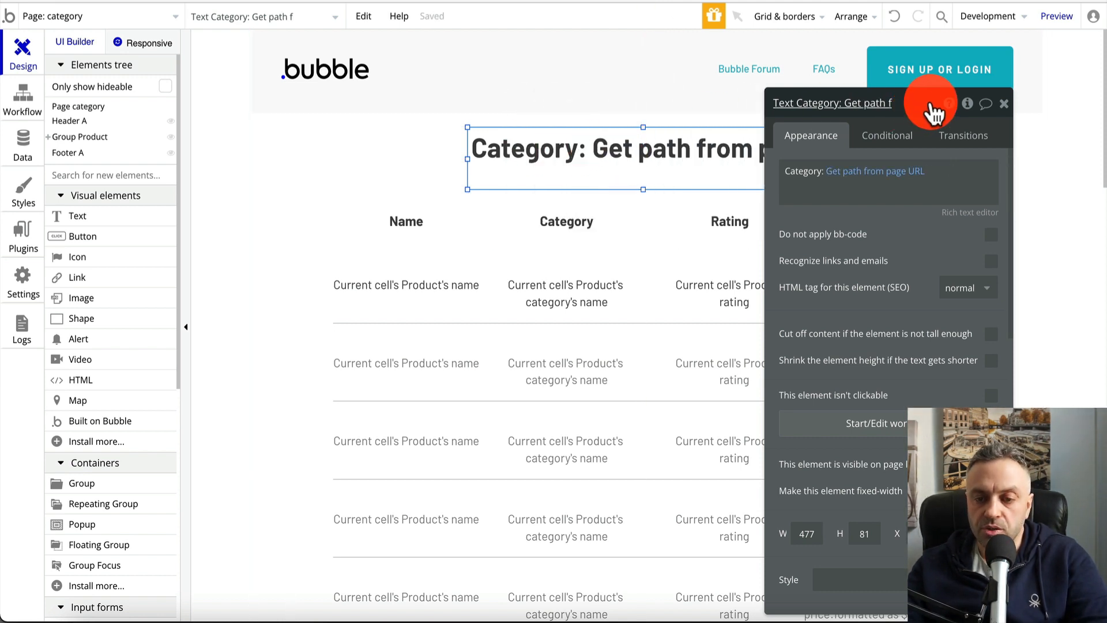
left_click_drag(931, 104, 1005, 110)
left_click(1080, 109)
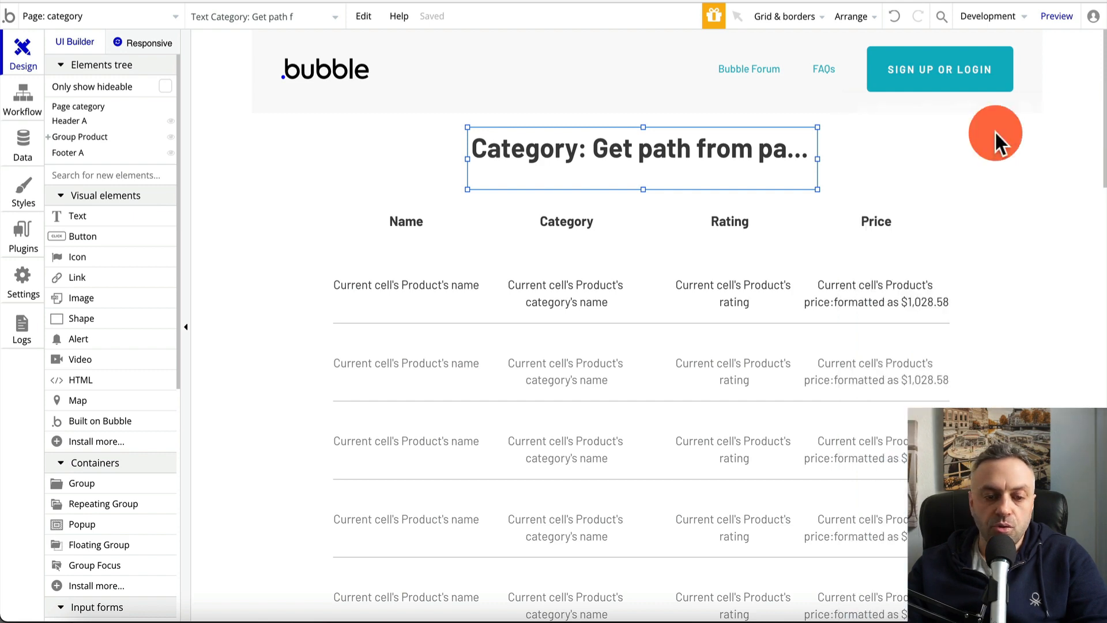
Switch back to the index page and launch a live preview
left_click(415, 265)
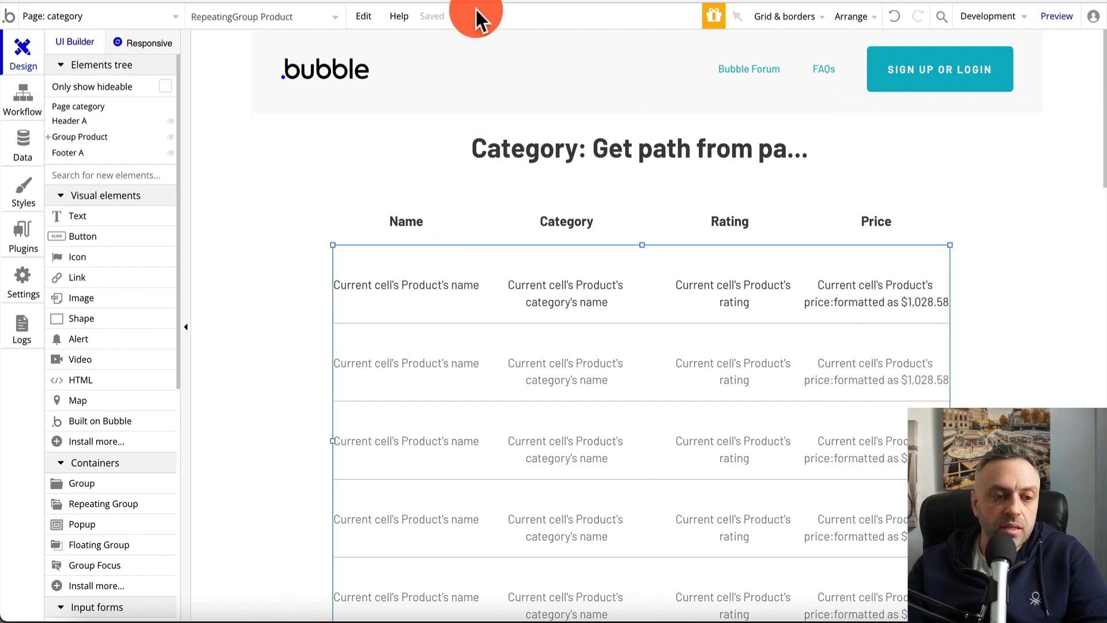
left_click(116, 17)
left_click(66, 72)
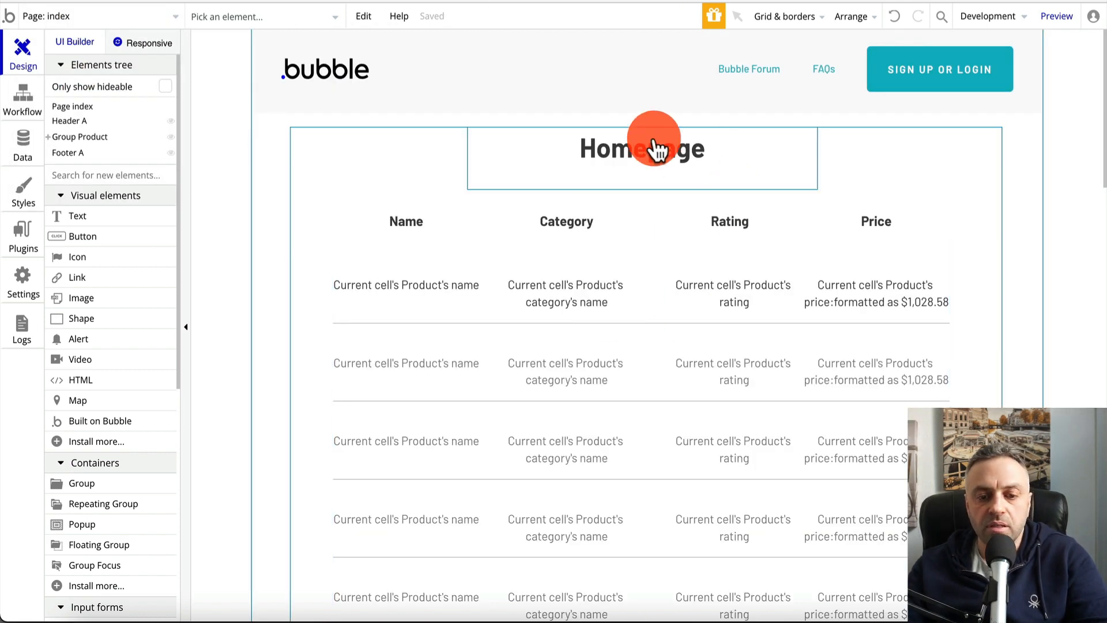
left_click(1064, 17)
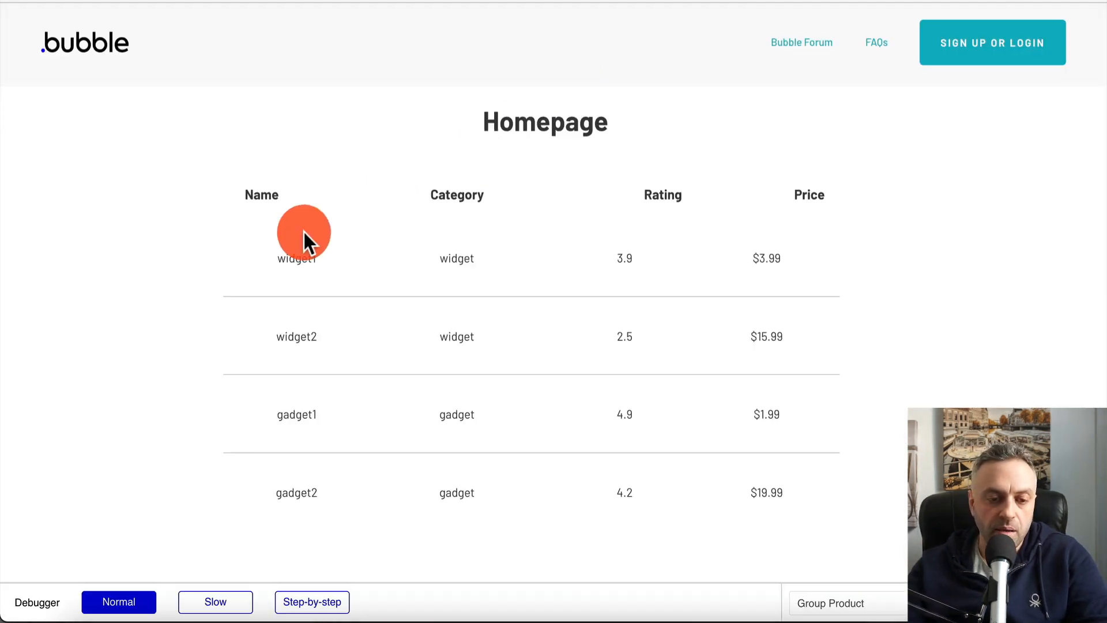
In the preview, open the widget and gadget category links, returning to the homepage after each
left_click(463, 261)
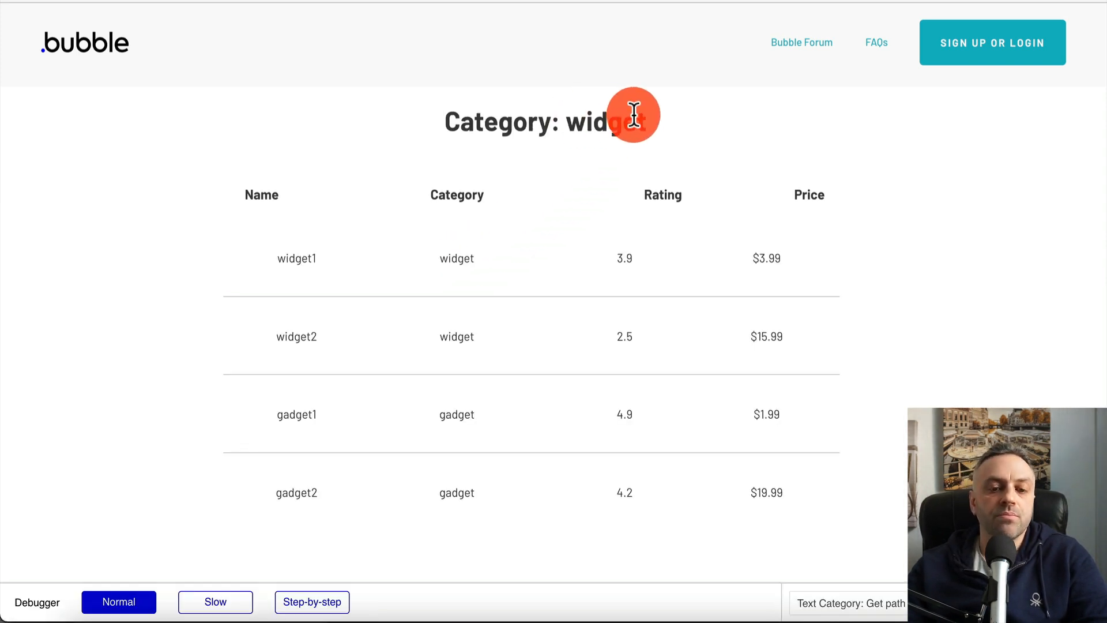
scroll(634, 115, "left", 5)
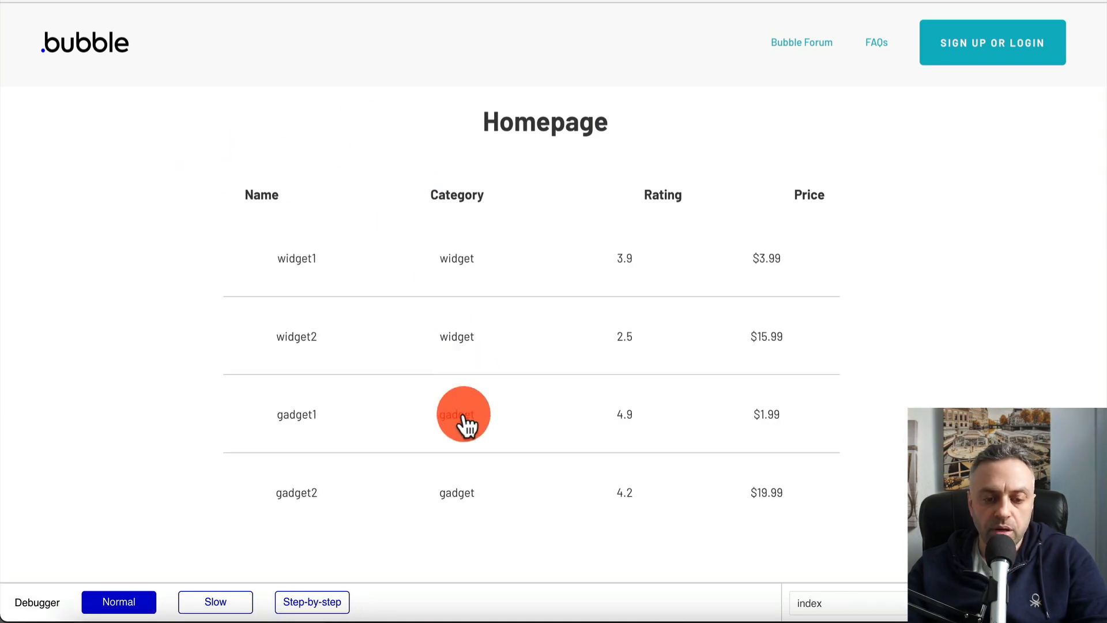
left_click(464, 415)
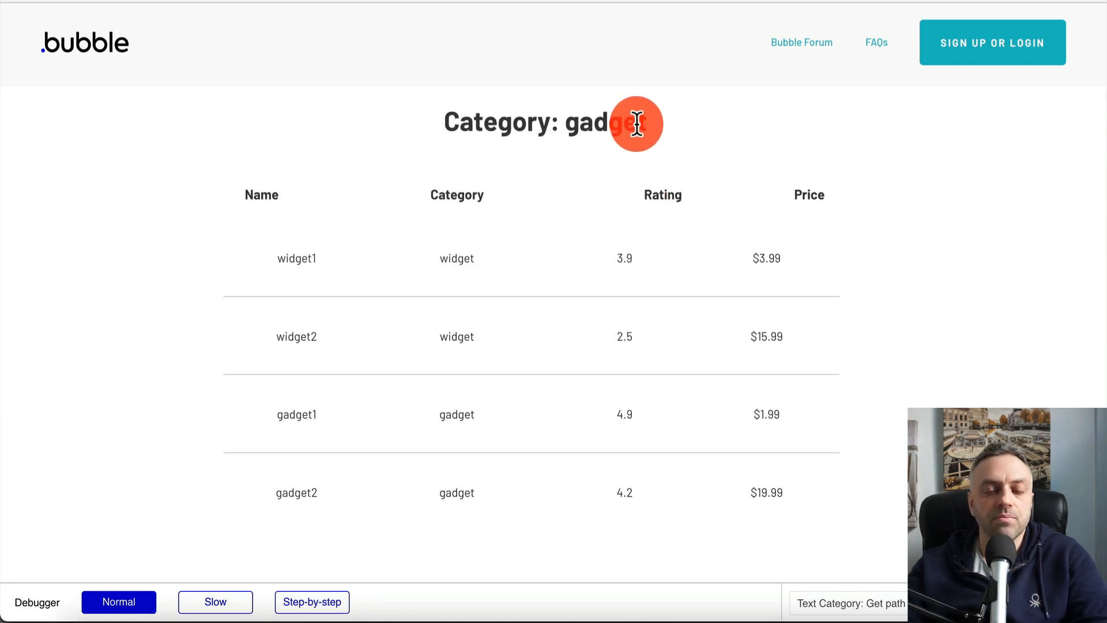
scroll(636, 124, "left", 5)
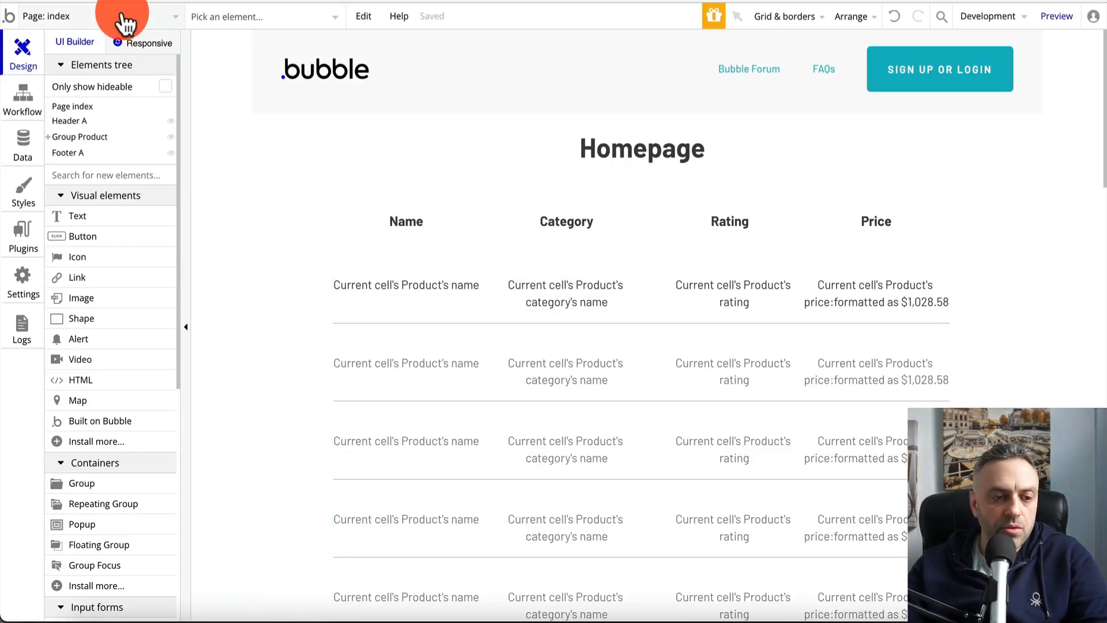
On the category page, open the product list's Search for Products data source
left_click(101, 15)
left_click(278, 65)
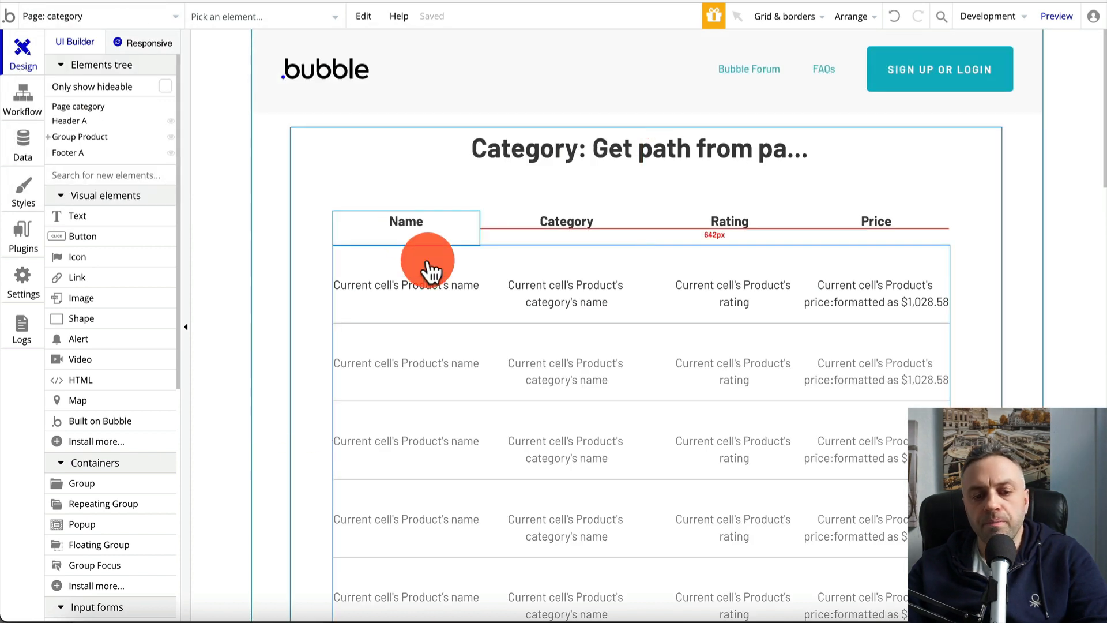
left_click(494, 263)
double_click(489, 260)
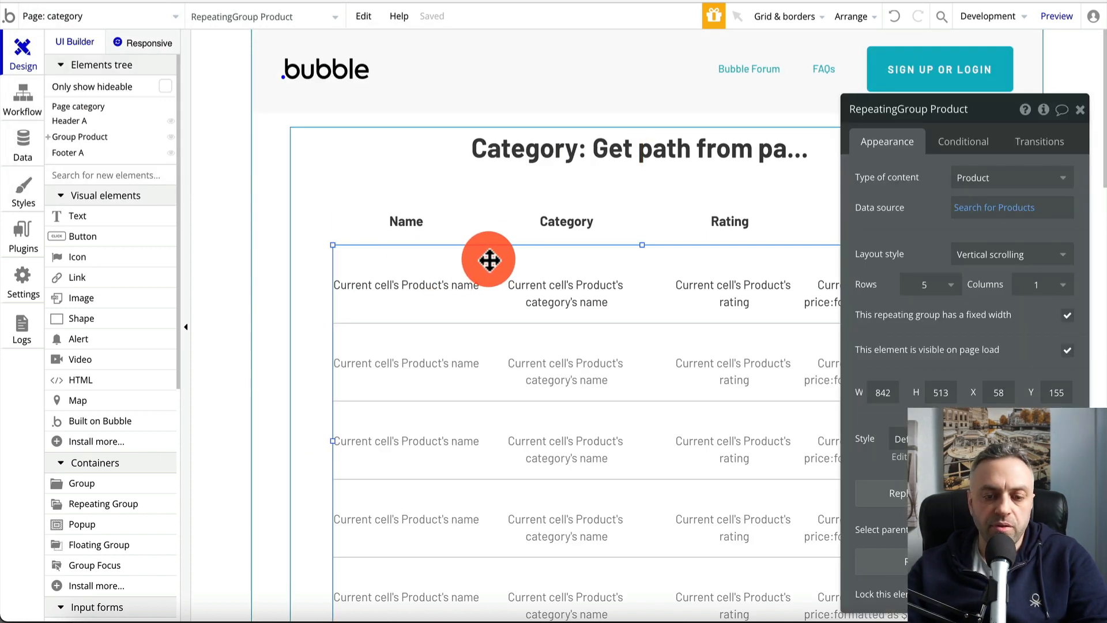
left_click(1013, 210)
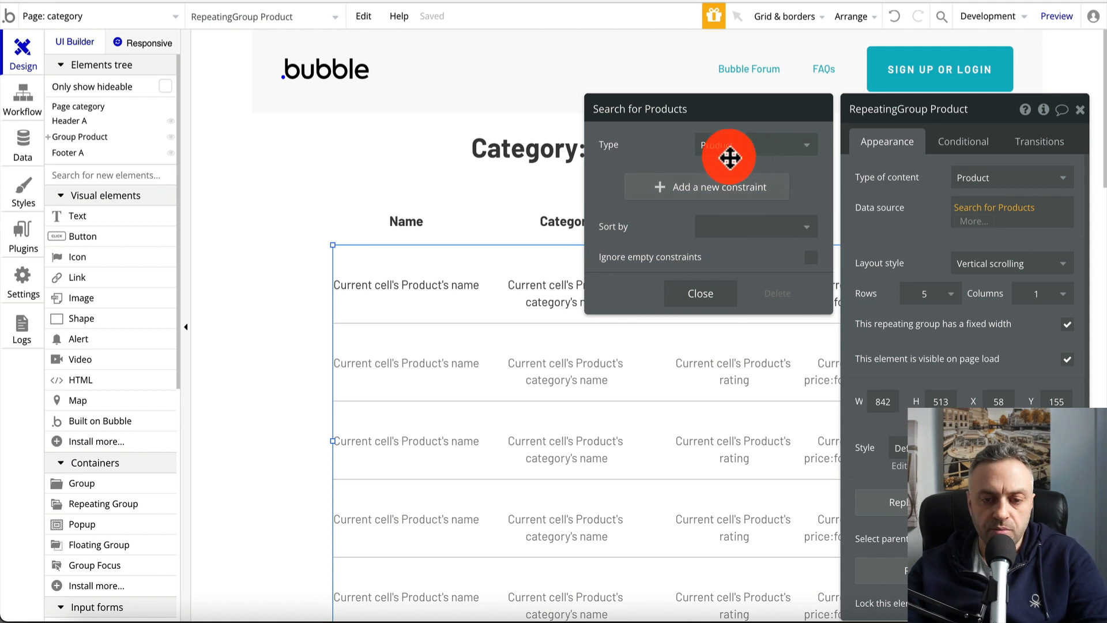
Add a 'category =' constraint to the product search
left_click(686, 188)
left_click(631, 181)
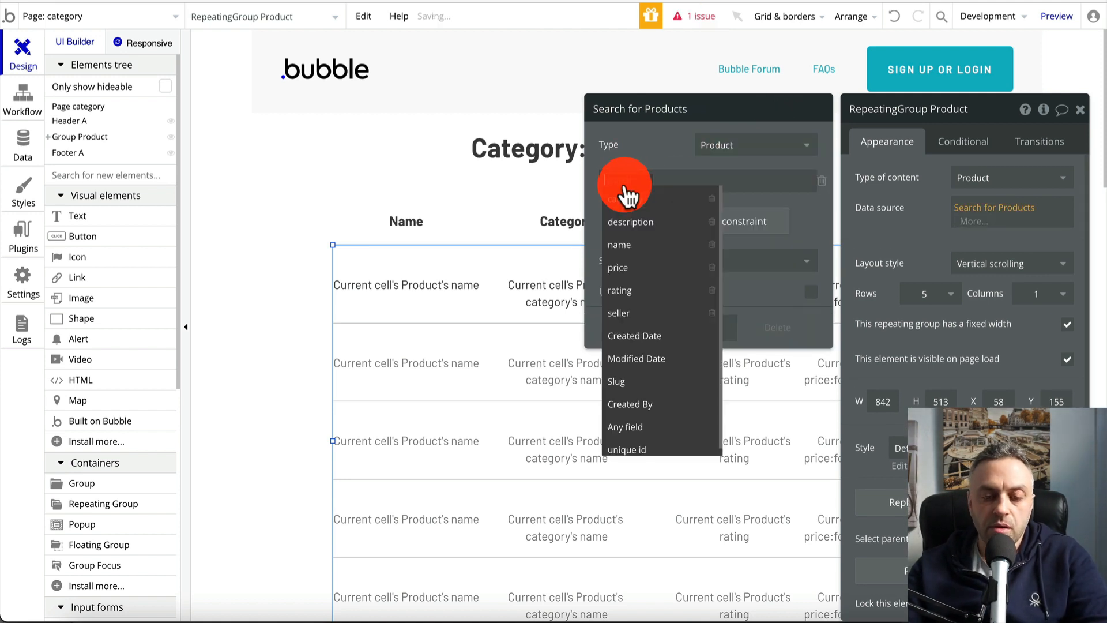
left_click(633, 201)
left_click(655, 185)
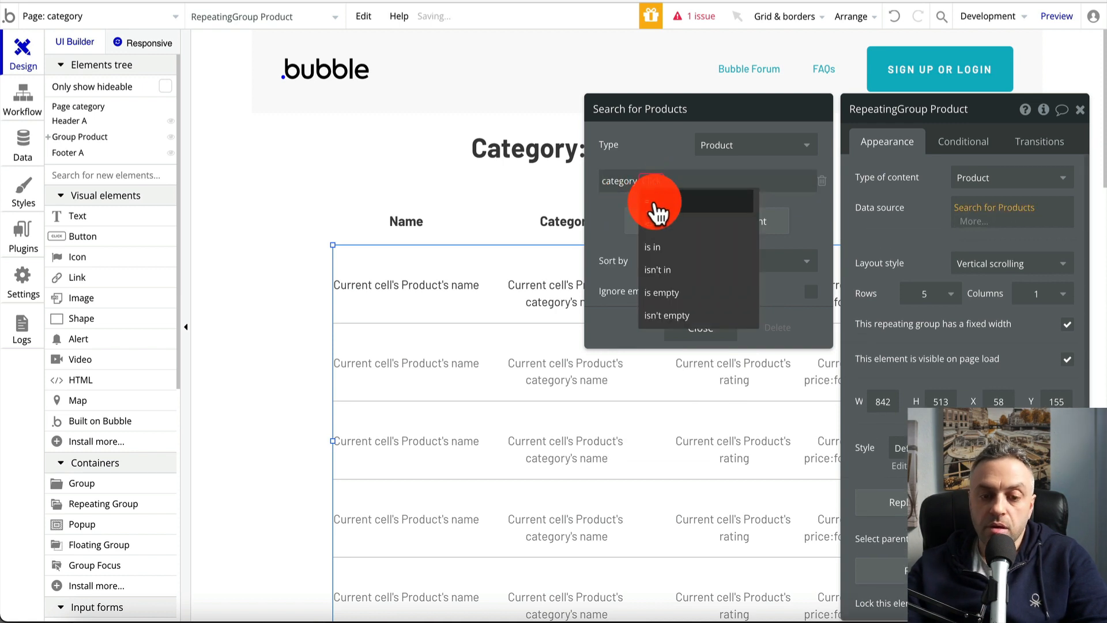
left_click(660, 196)
left_click(666, 180)
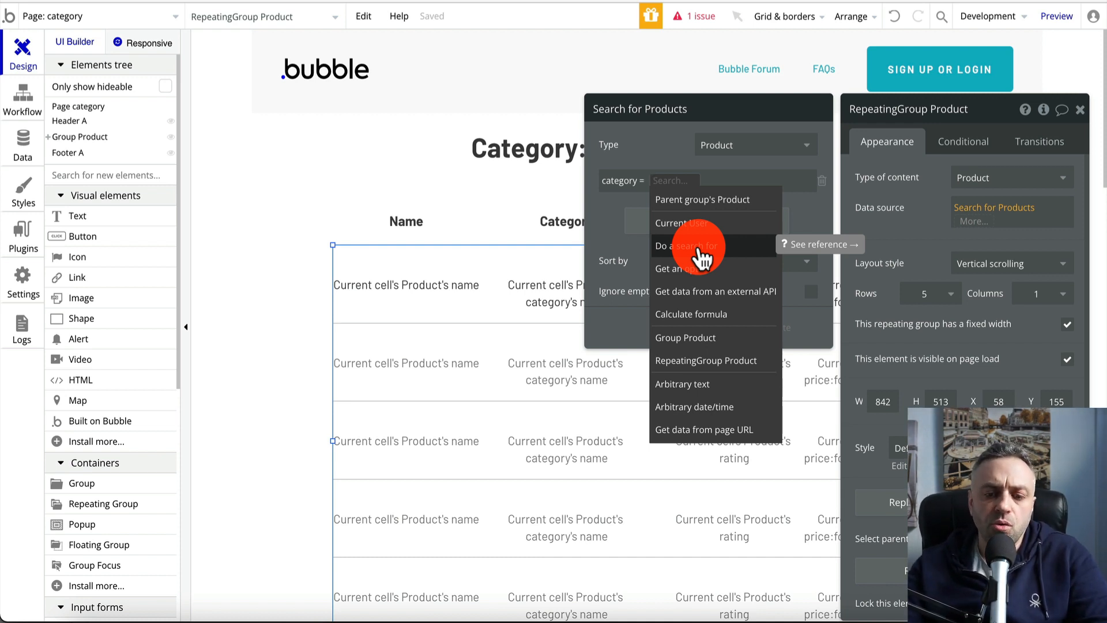
Compare the category against a Search for Categorys constrained by 'name ='
left_click(700, 250)
left_click(730, 146)
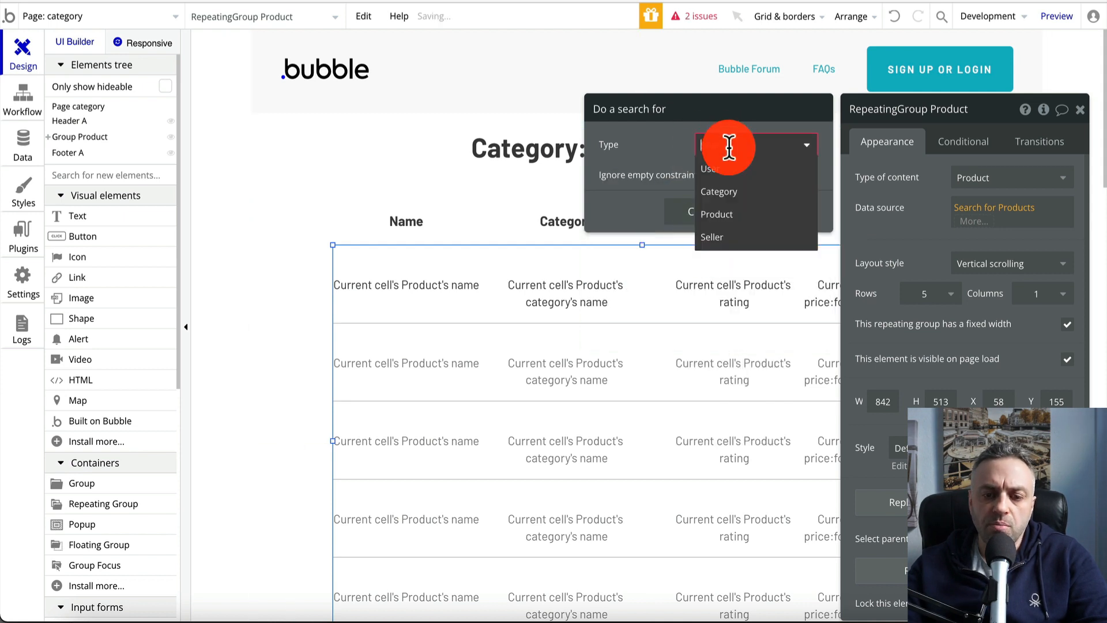
left_click(729, 194)
left_click(726, 190)
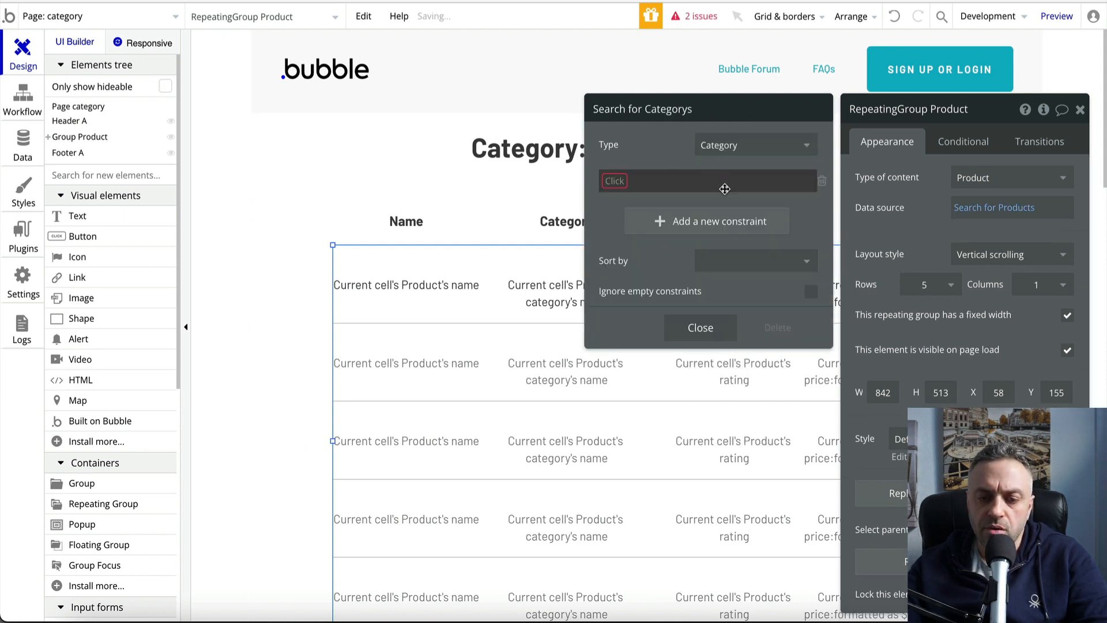
left_click(624, 190)
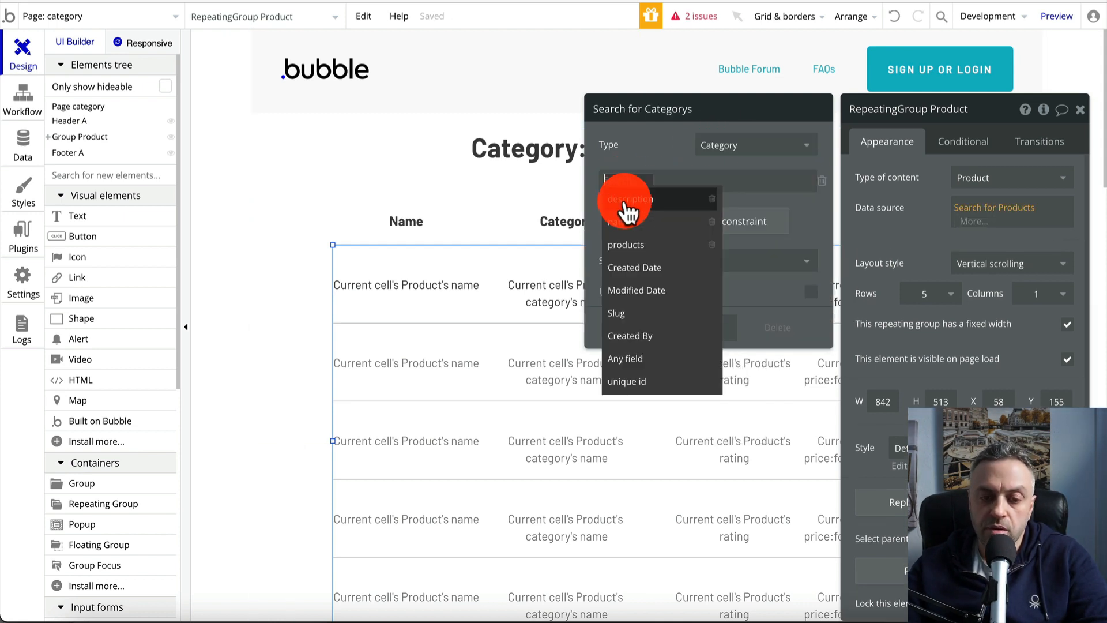
left_click(647, 229)
left_click(650, 188)
left_click(647, 198)
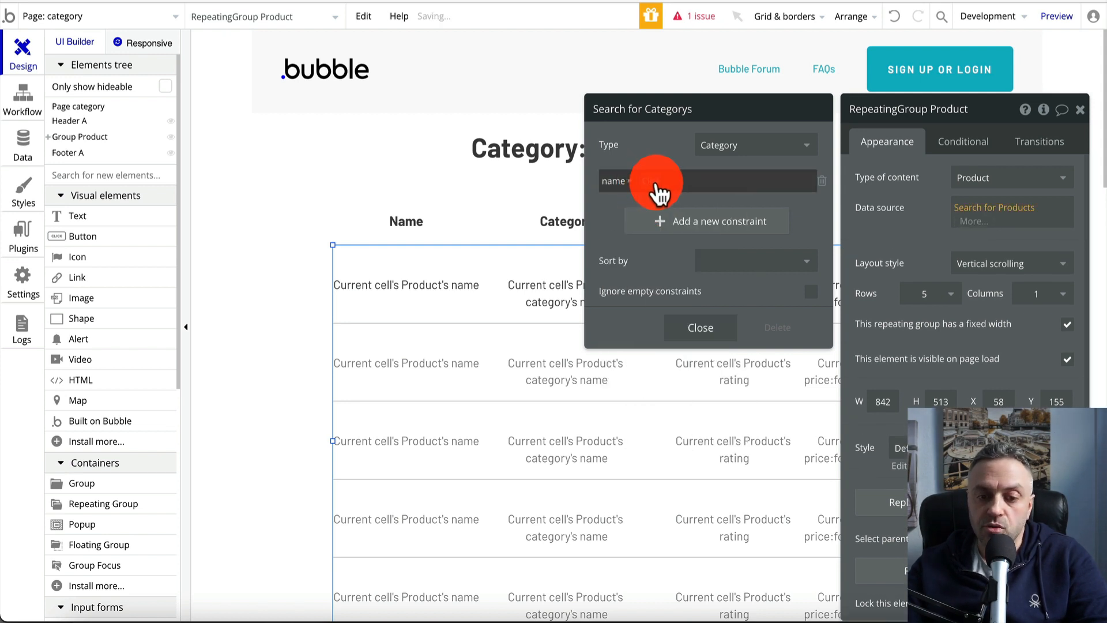
left_click(660, 185)
Take the name from the page URL's Path and use the search's first item
scroll(689, 312, "down", 5)
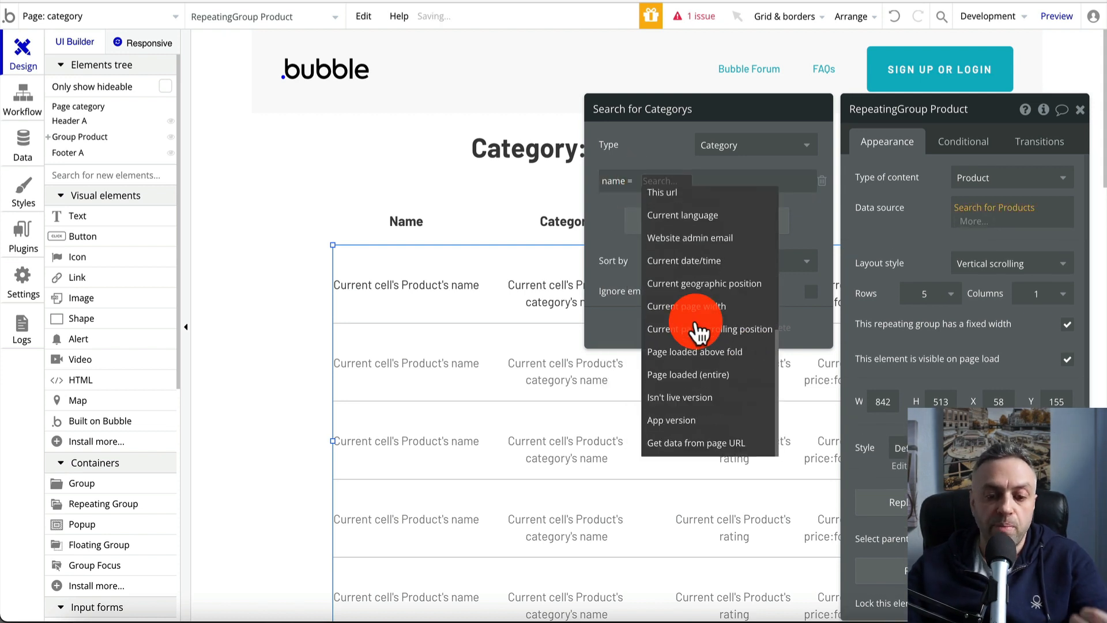
left_click(705, 447)
left_click(745, 151)
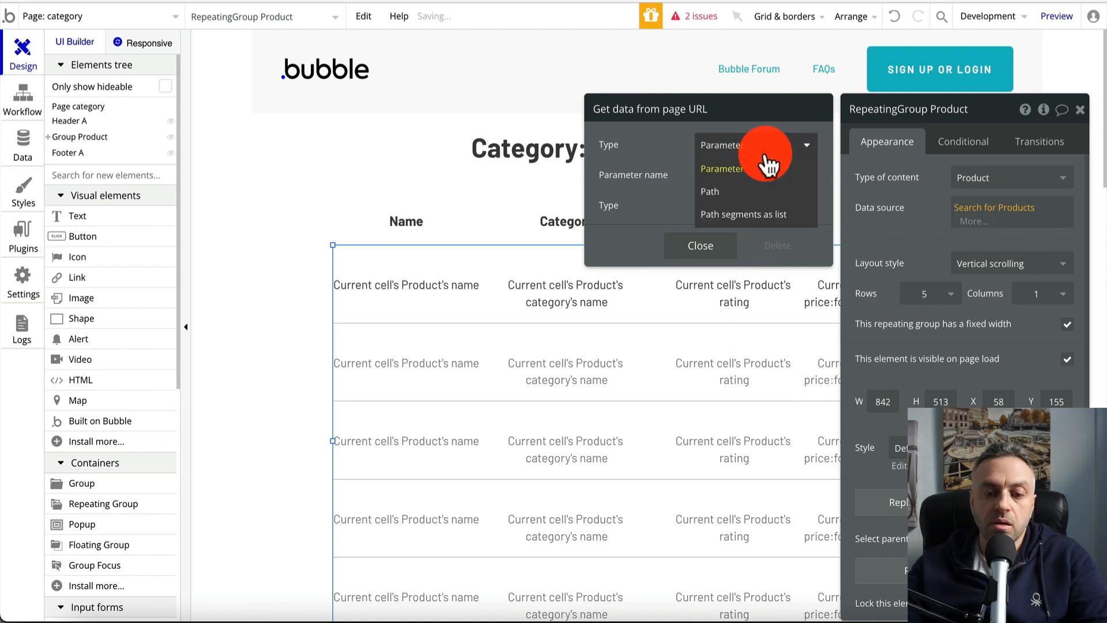
left_click(752, 195)
left_click(718, 226)
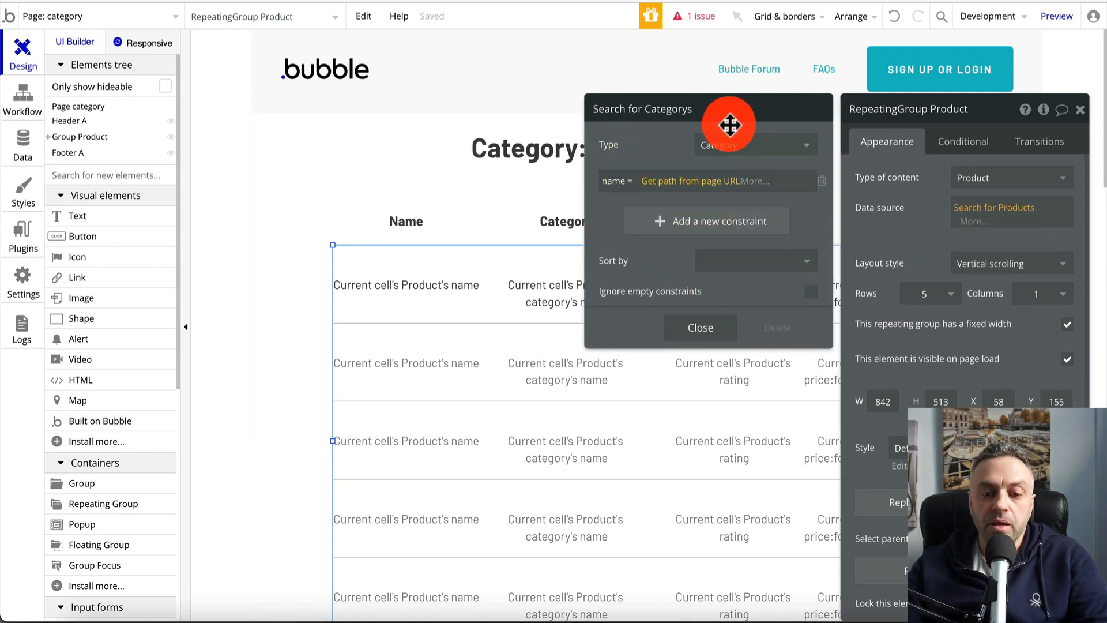
left_click(714, 328)
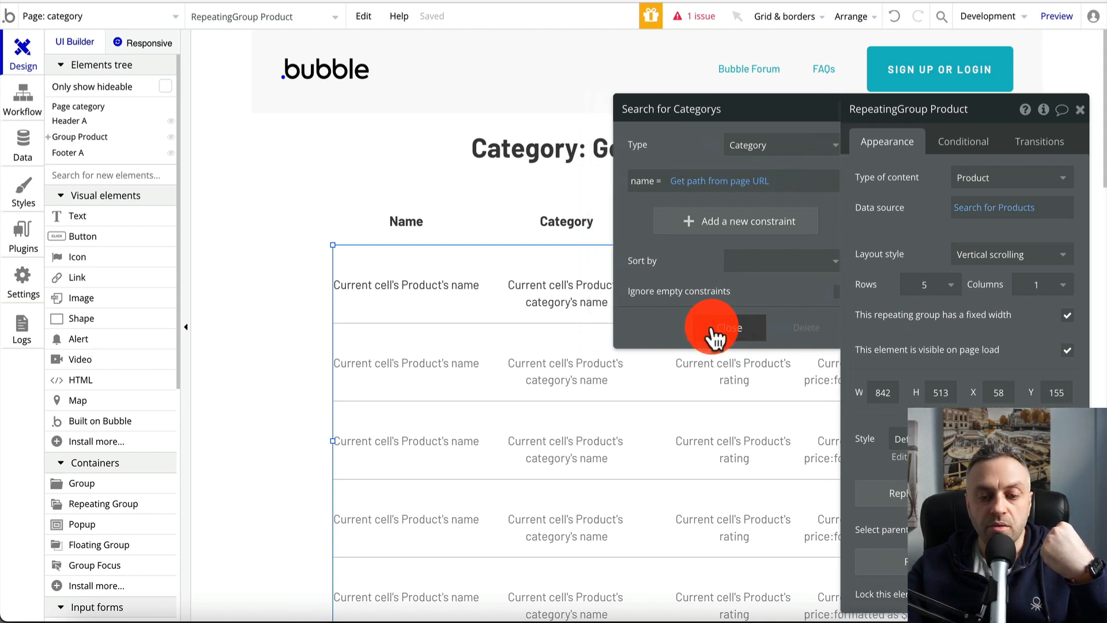
left_click(659, 181)
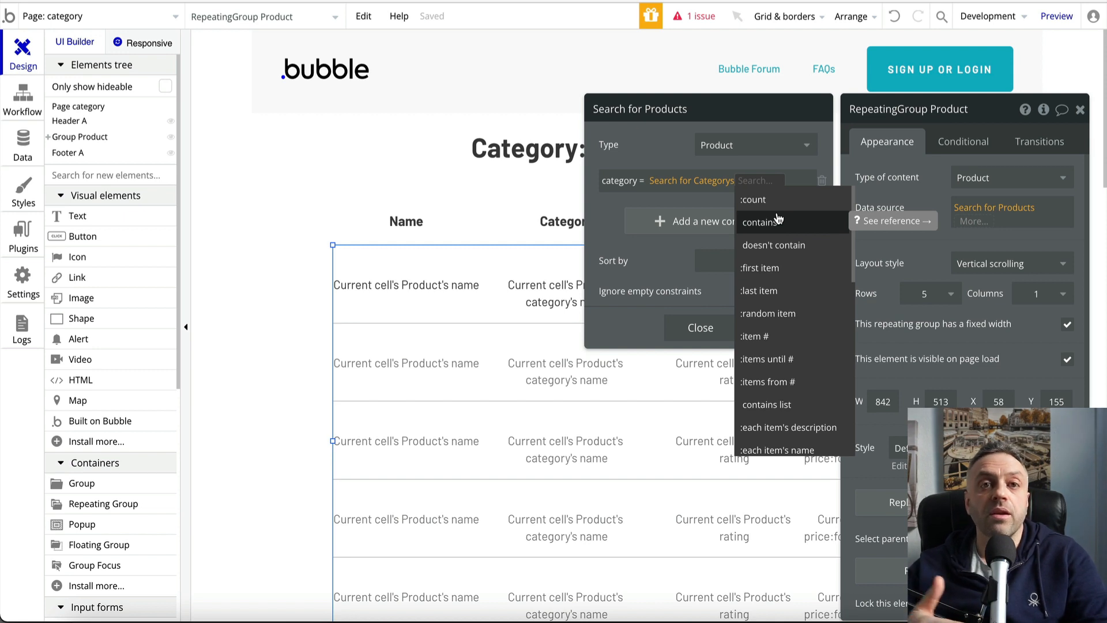
left_click(771, 267)
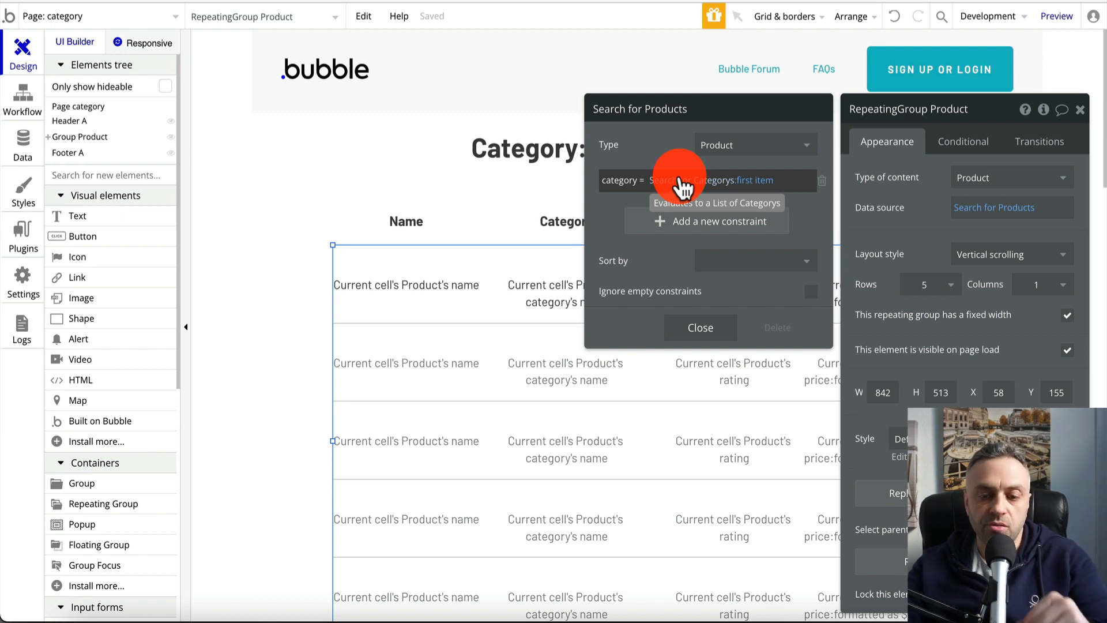
Close the search and repeating group settings and launch a live preview
left_click(715, 334)
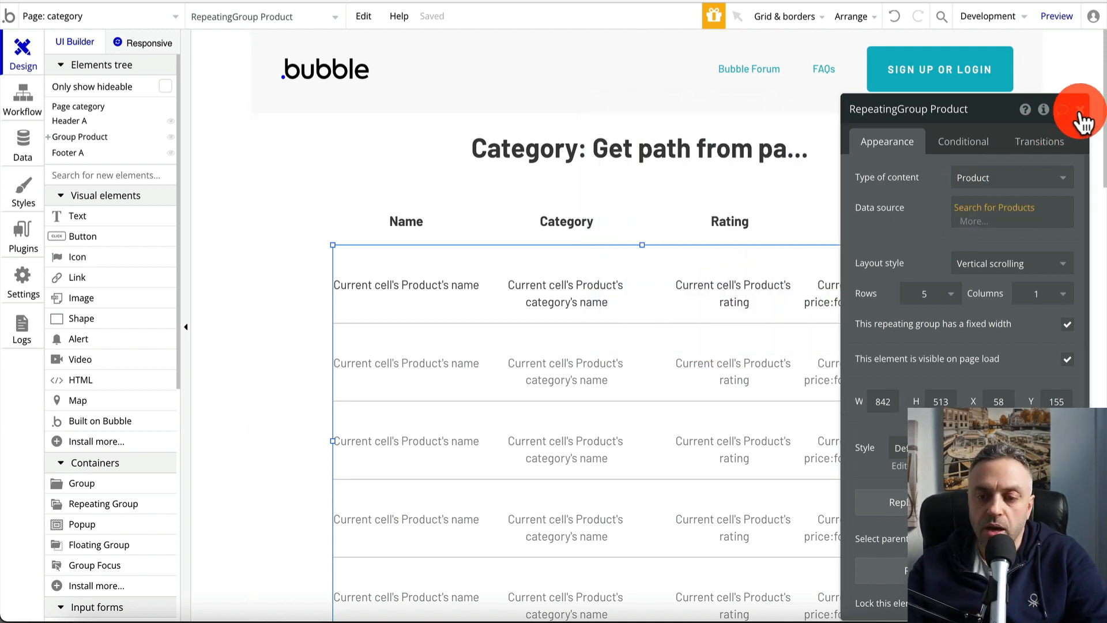
left_click(1080, 110)
left_click(1058, 16)
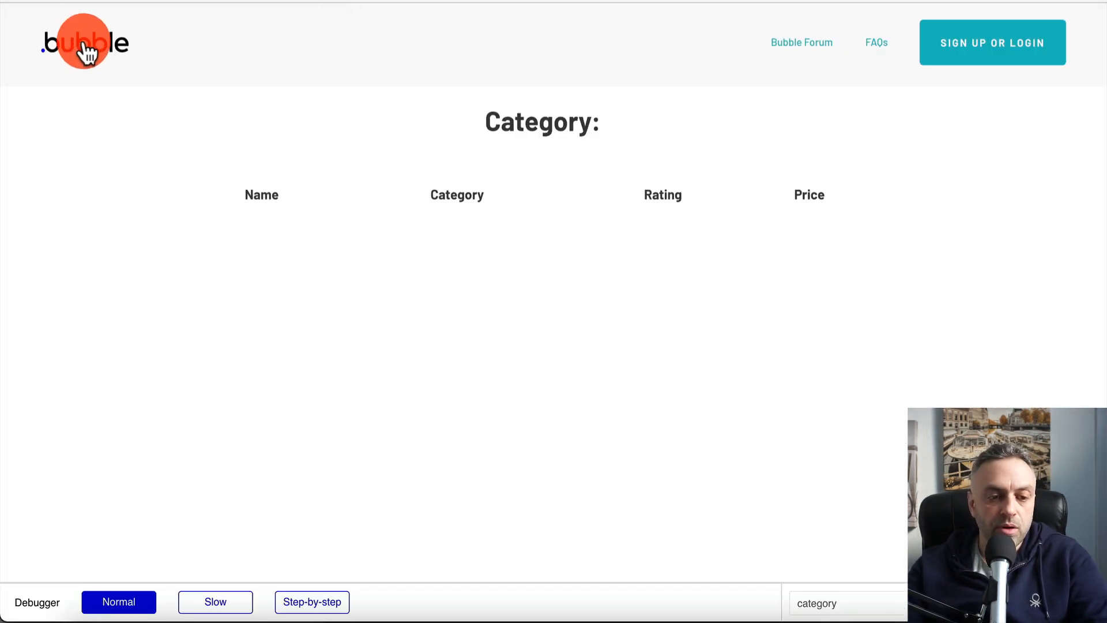
In the preview, check that the widget and gadget category pages list only their matching products
left_click(87, 55)
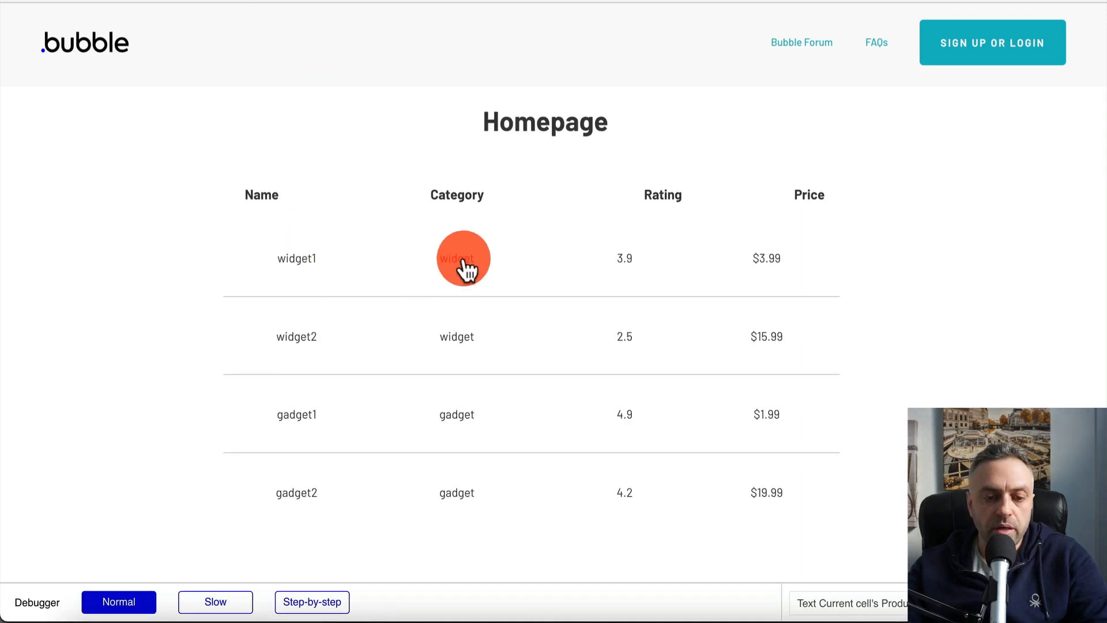
left_click(466, 268)
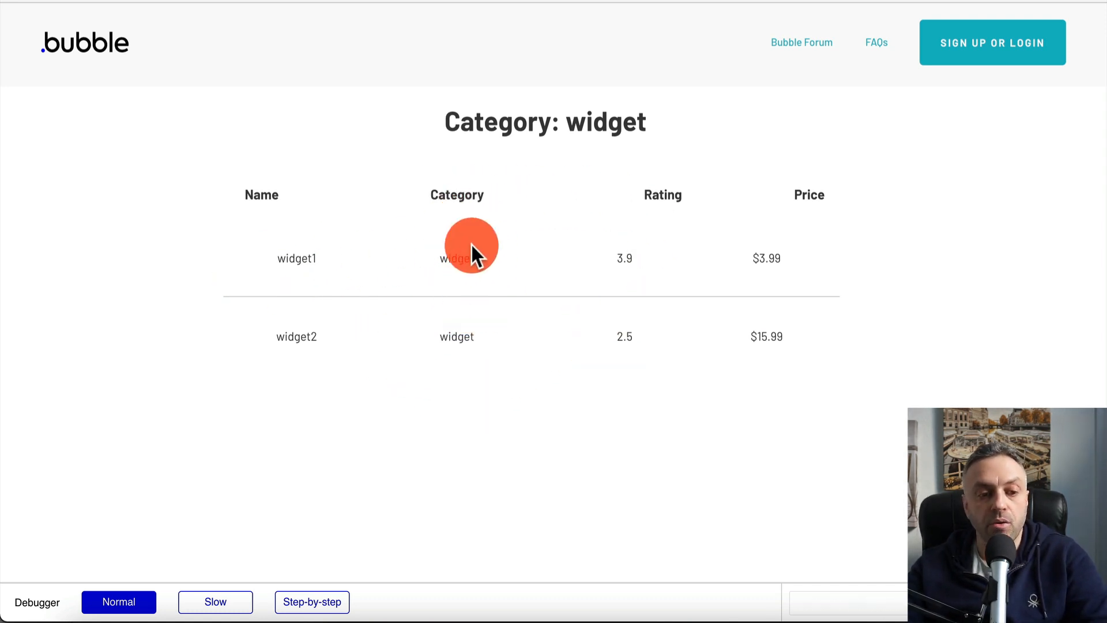
left_click(101, 40)
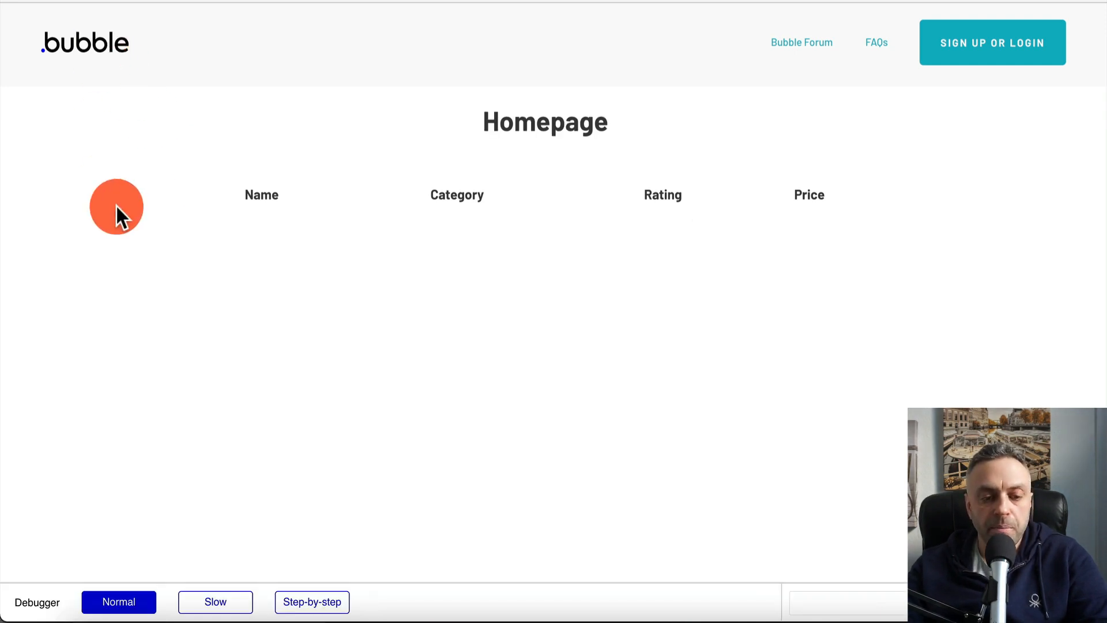
left_click(457, 420)
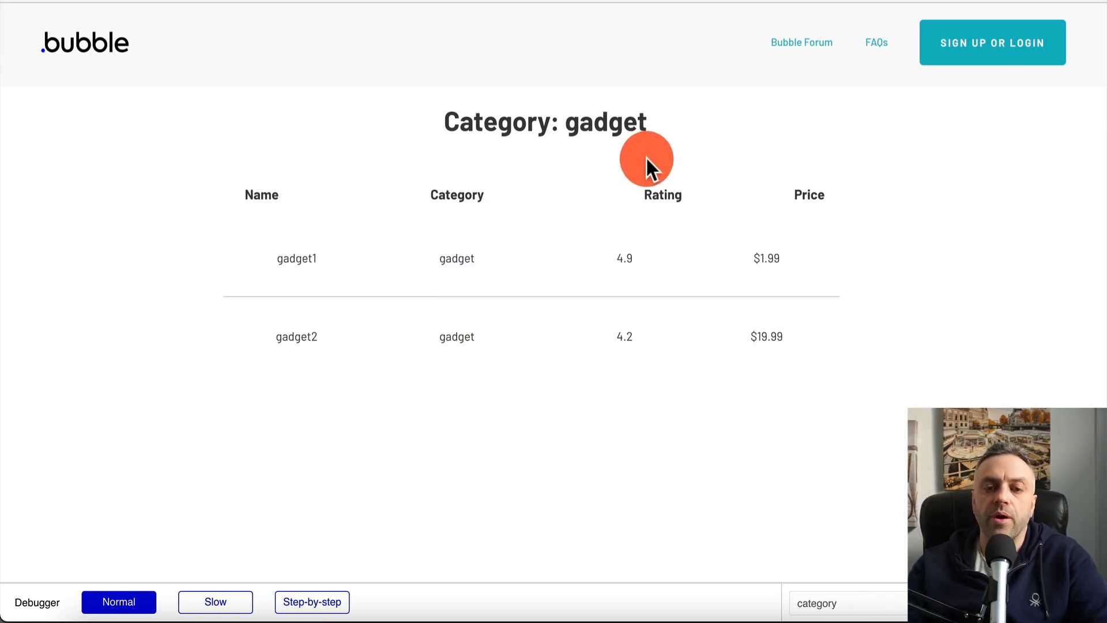
key("ctrl+shift+Tab")
left_click(69, 17)
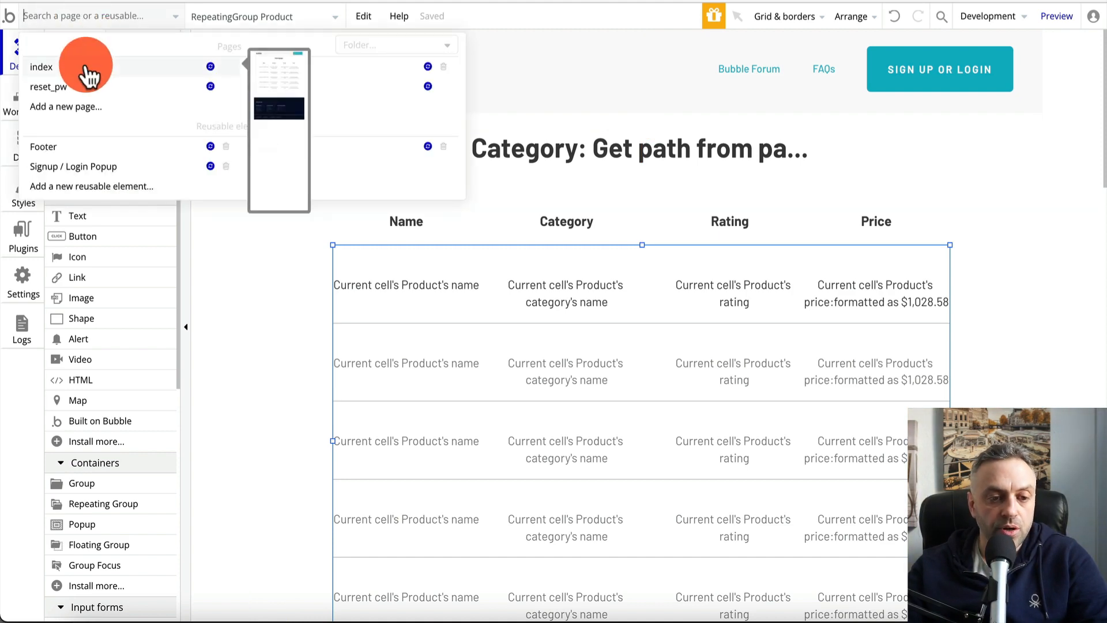
Create a page named 'search' cloned from index, then return to editing index
left_click(99, 107)
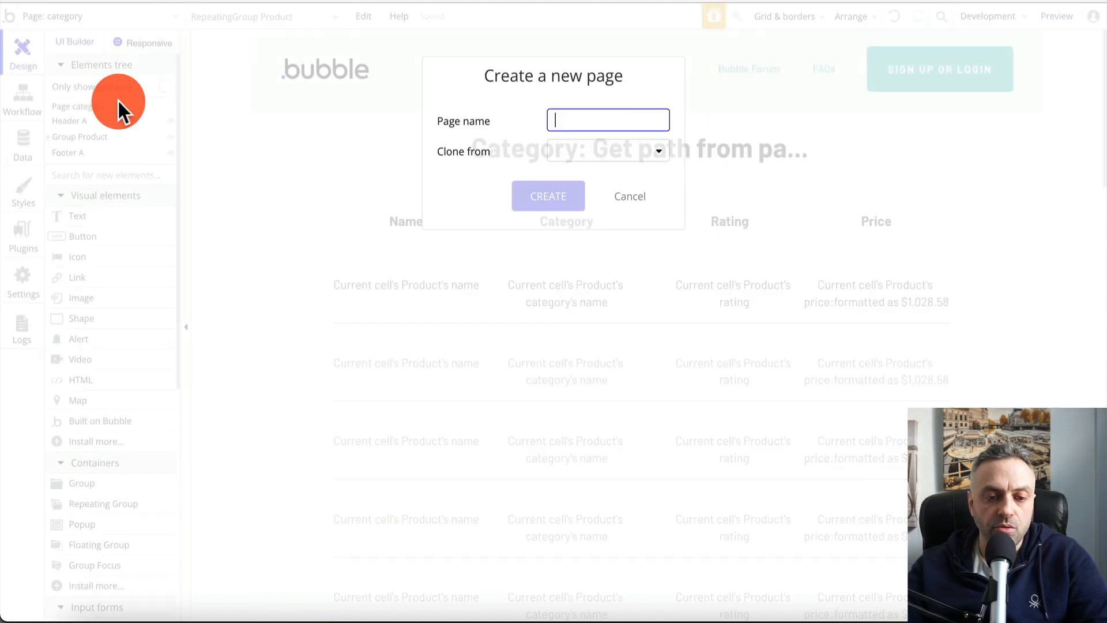
left_click(593, 150)
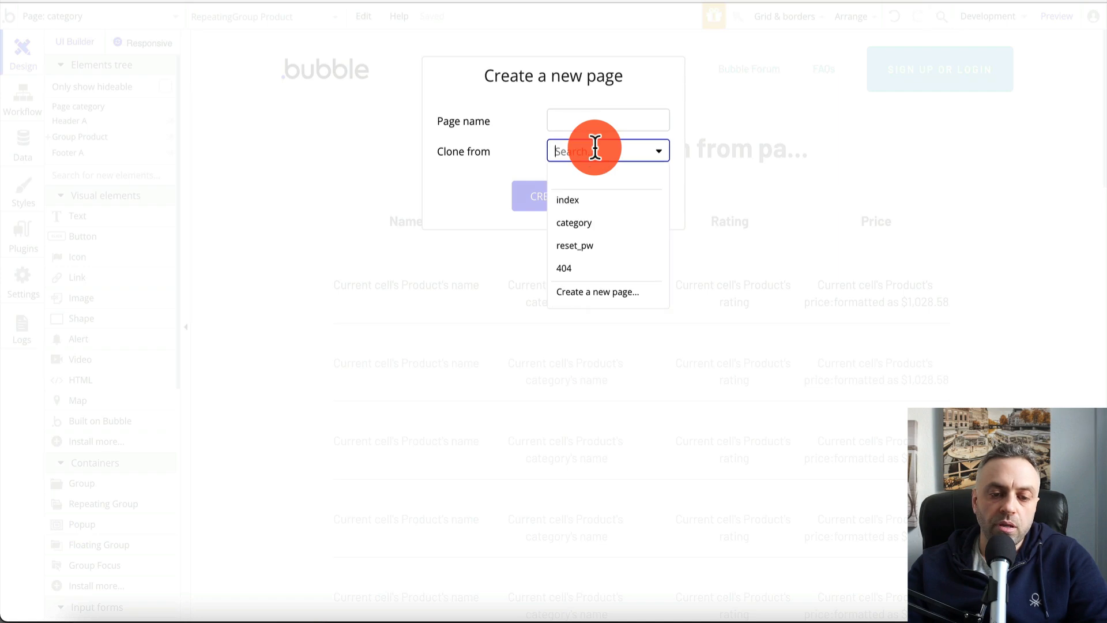
left_click(600, 205)
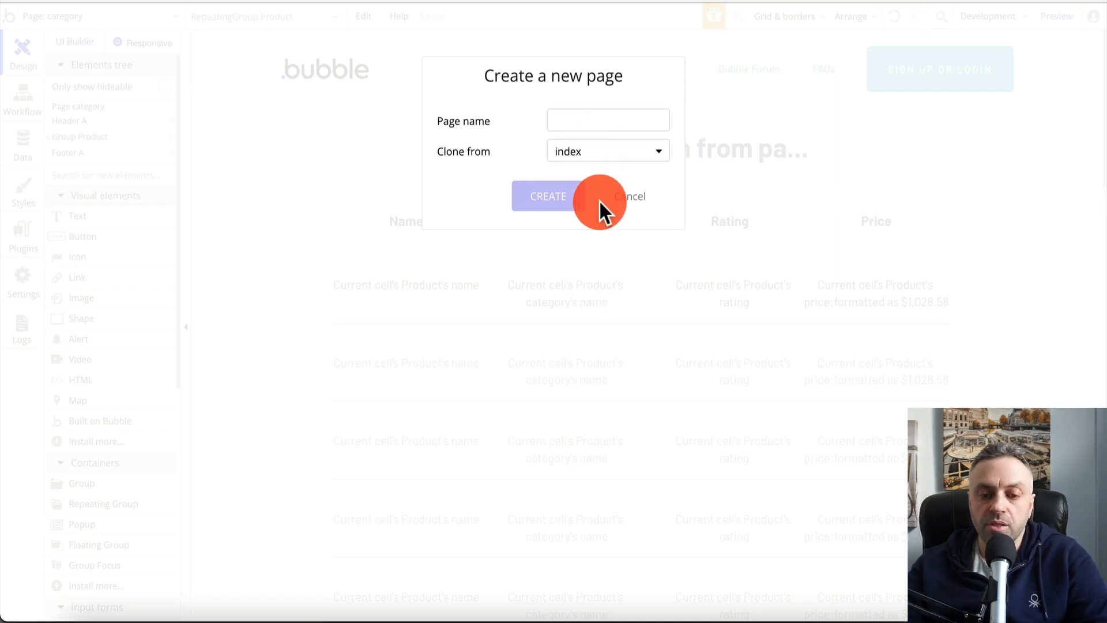
type("search")
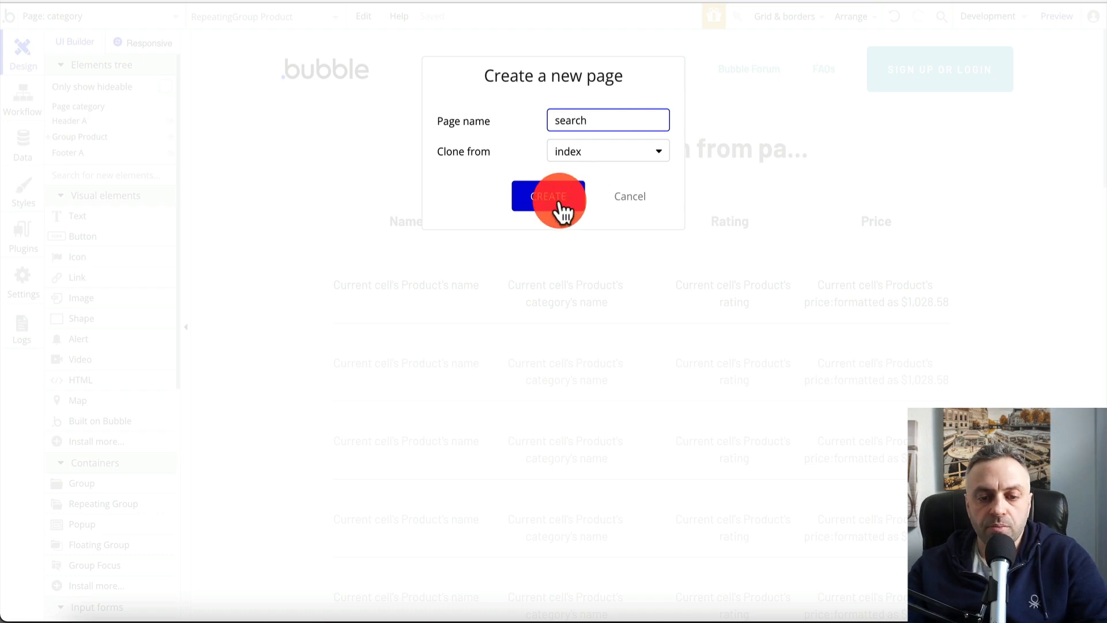
left_click(558, 202)
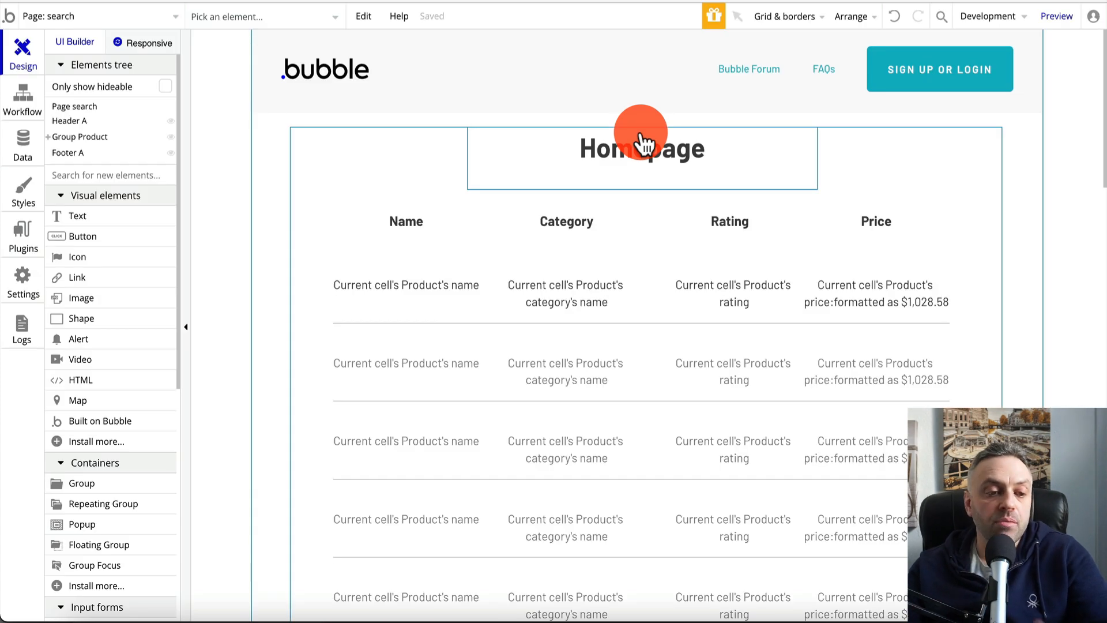
left_click(73, 17)
left_click(62, 79)
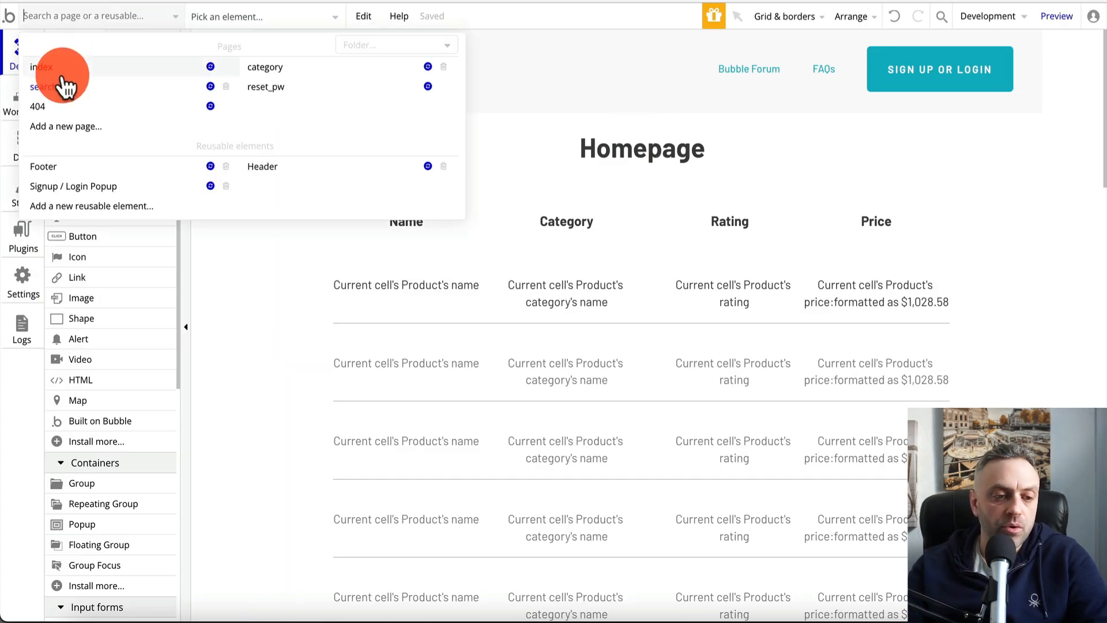
Shorten the Homepage heading's text box on the index page
left_click(635, 141)
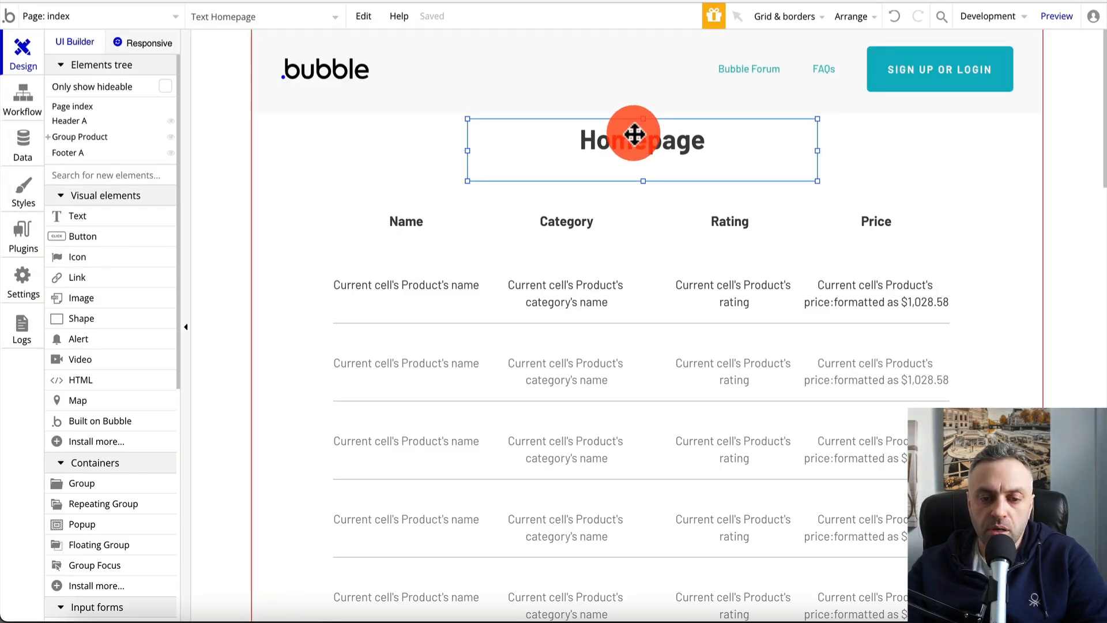
left_click_drag(643, 189, 593, 178)
left_click(400, 180)
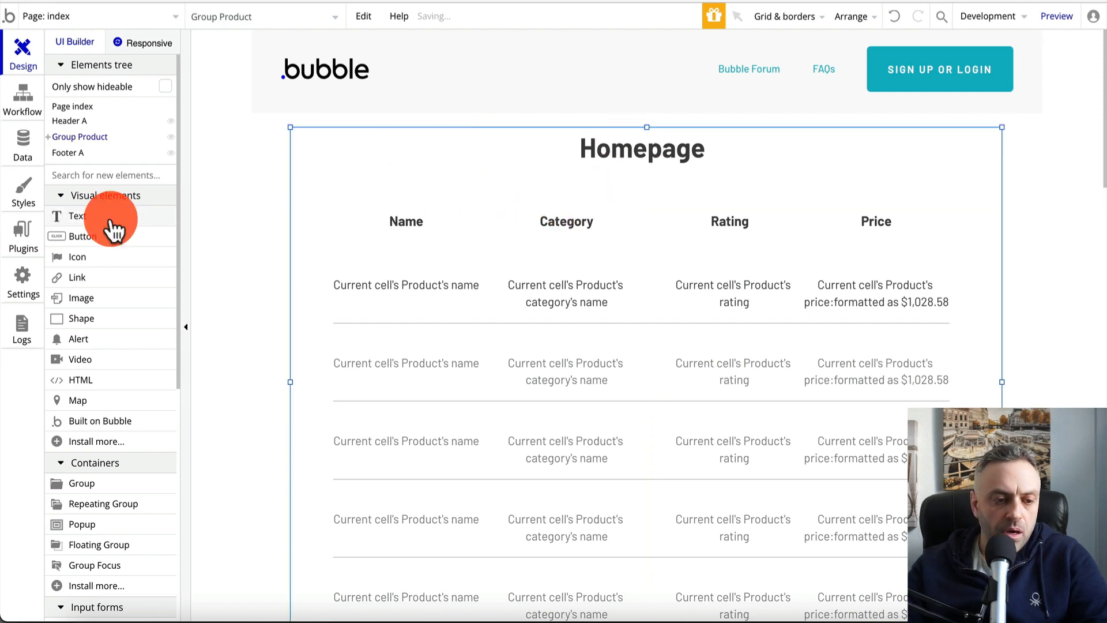
Place a 'Type here...' text input right beside the Homepage heading
scroll(114, 231, "down", 5)
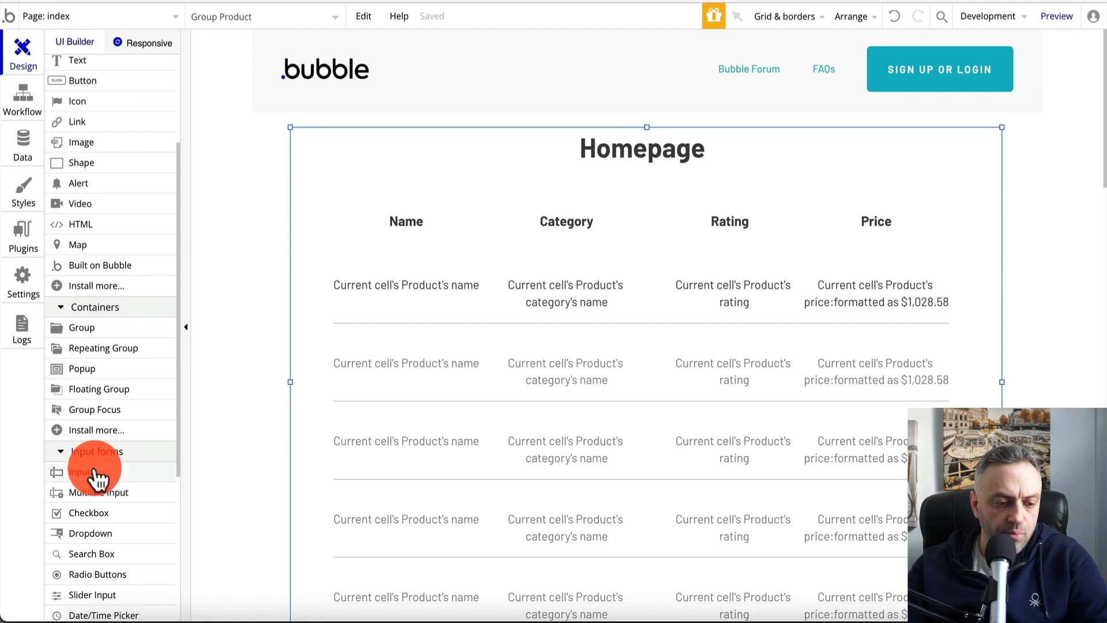
left_click(273, 372)
left_click_drag(269, 362, 773, 149)
left_click_drag(662, 153, 528, 148)
left_click_drag(773, 156, 721, 146)
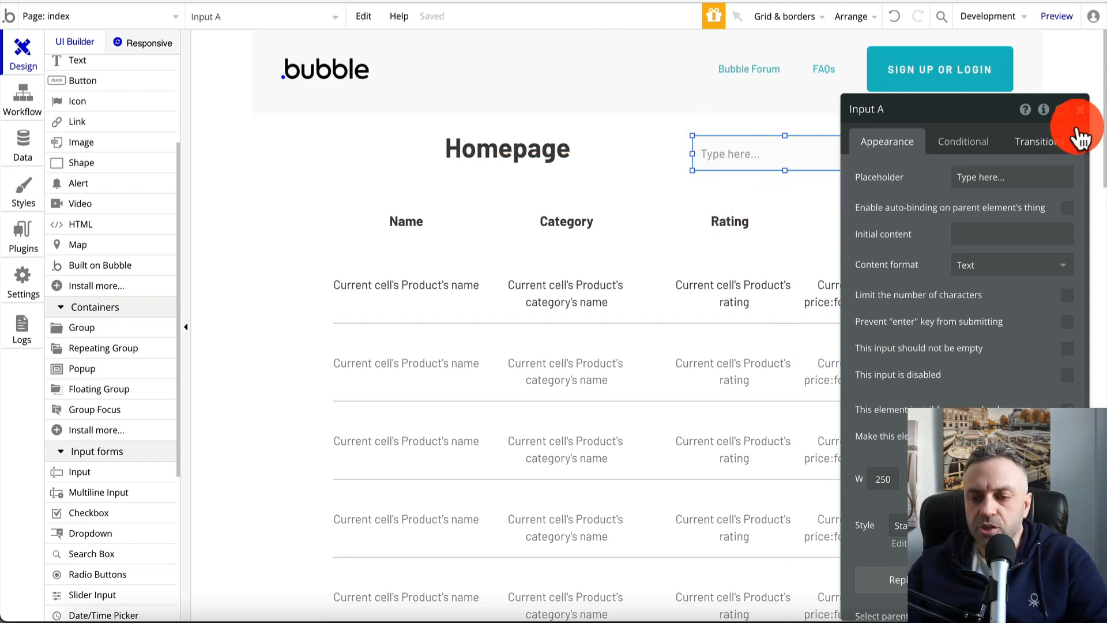
left_click(1083, 112)
scroll(104, 288, "up", 3)
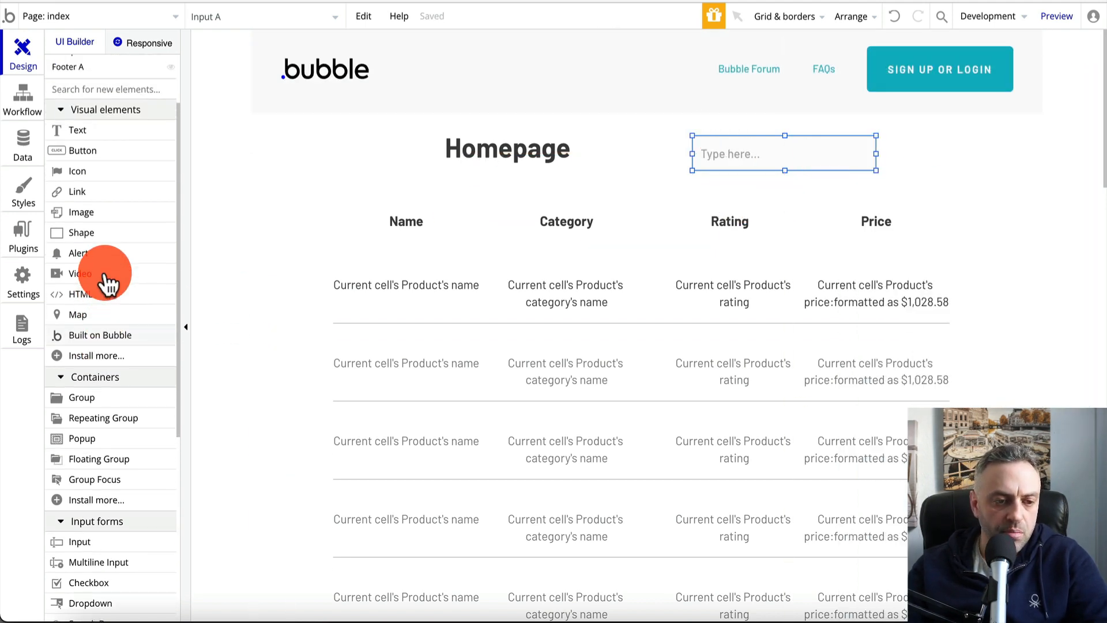
Add a new button at the top right, level with the input
left_click(118, 163)
left_click(887, 175)
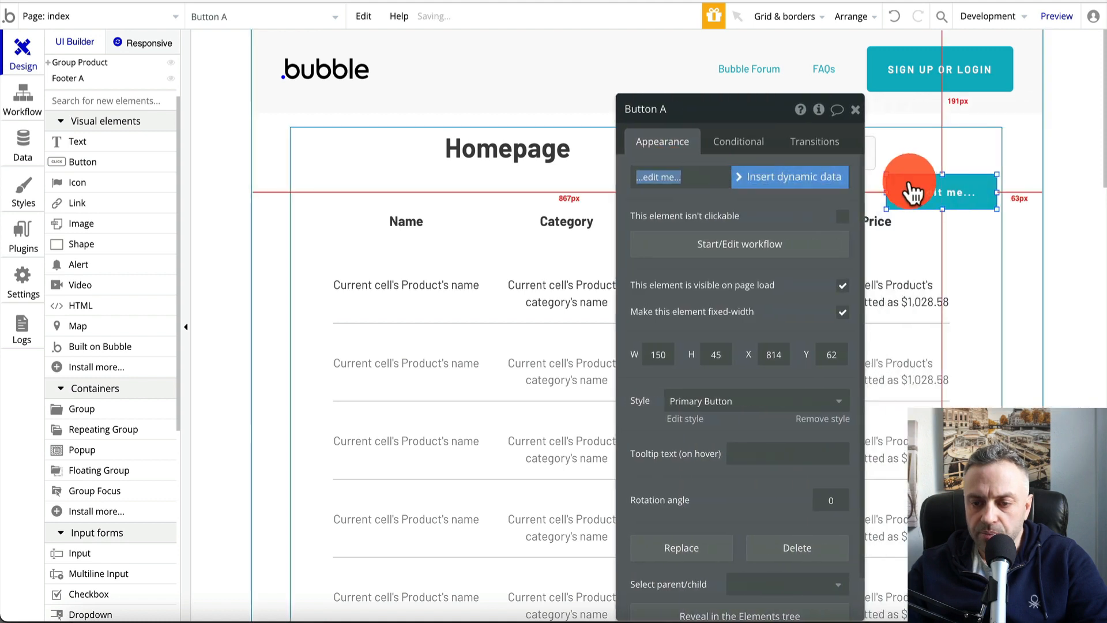
left_click_drag(919, 205, 915, 165)
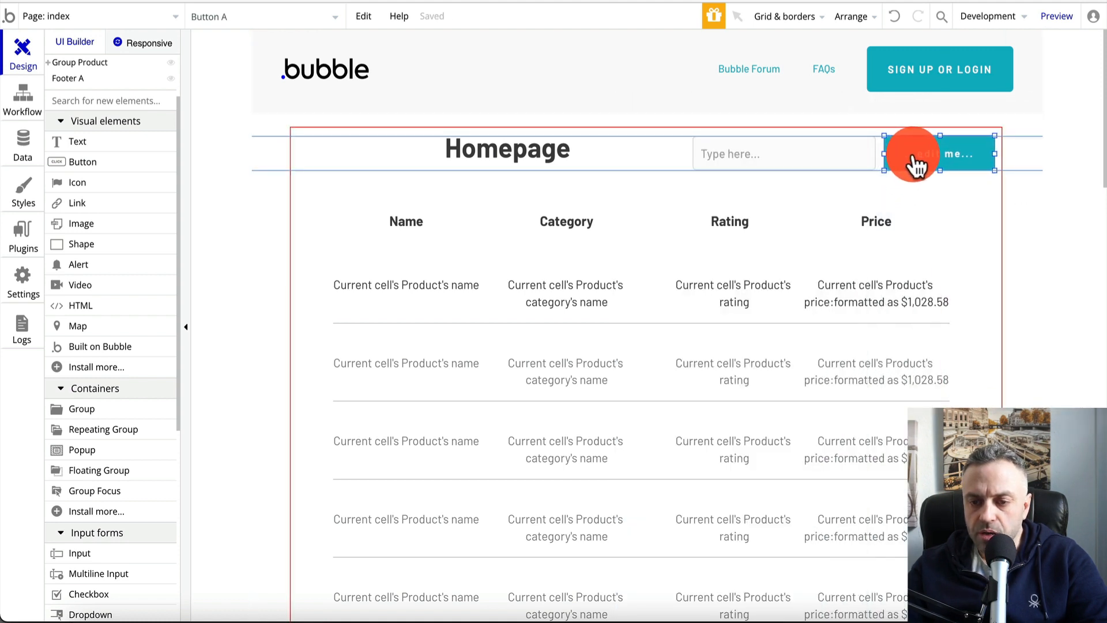
left_click_drag(773, 112, 388, 124)
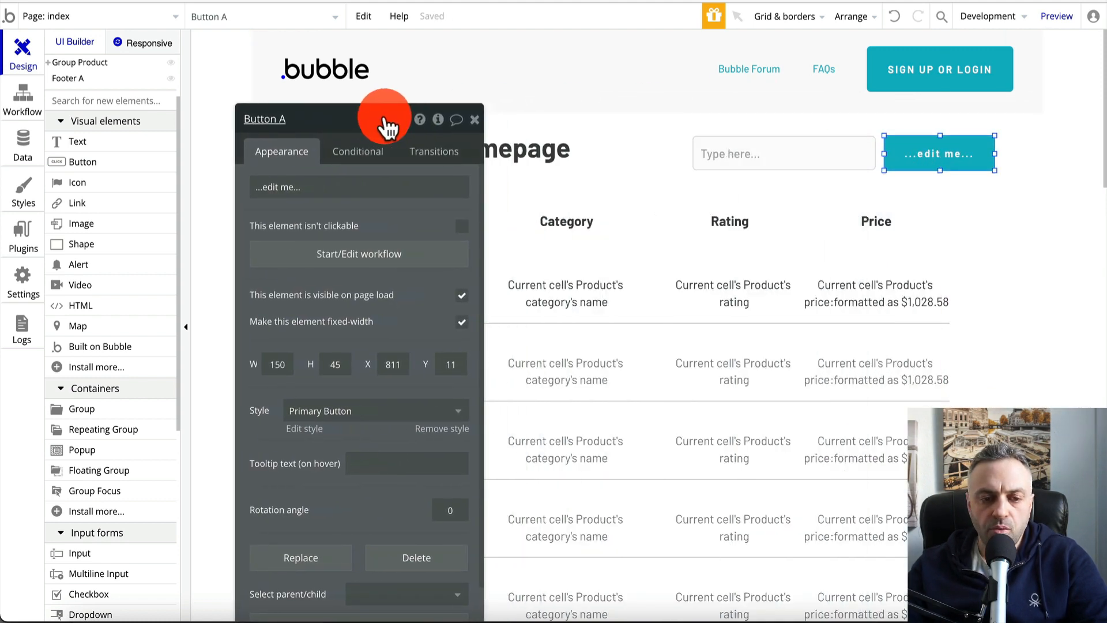
Rename the text input to input-search
left_click(792, 149)
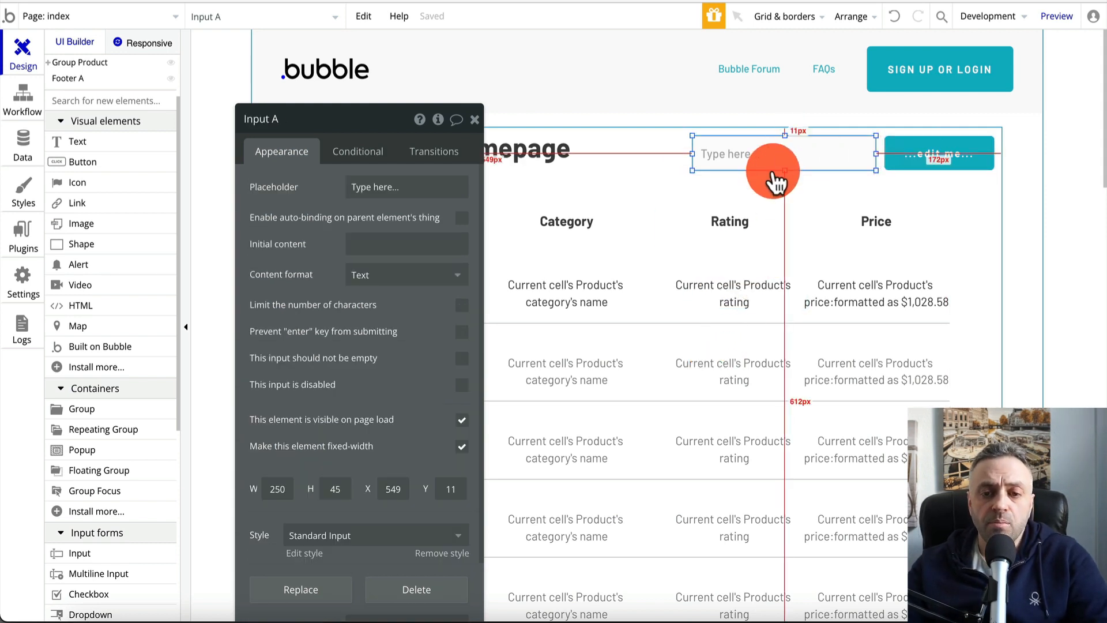
left_click(293, 119)
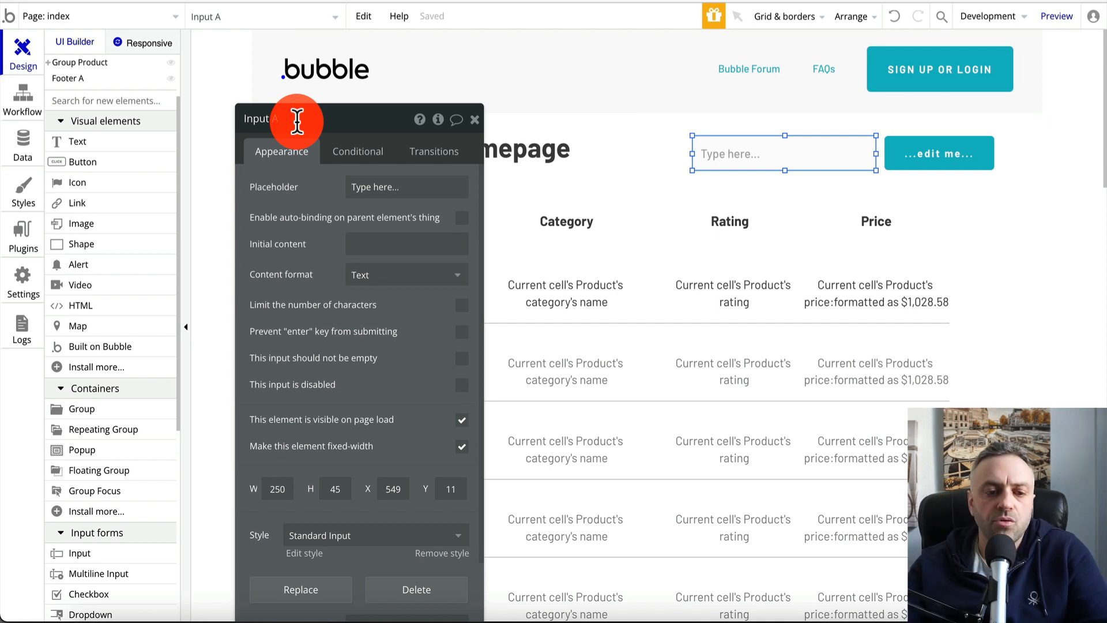
type("in")
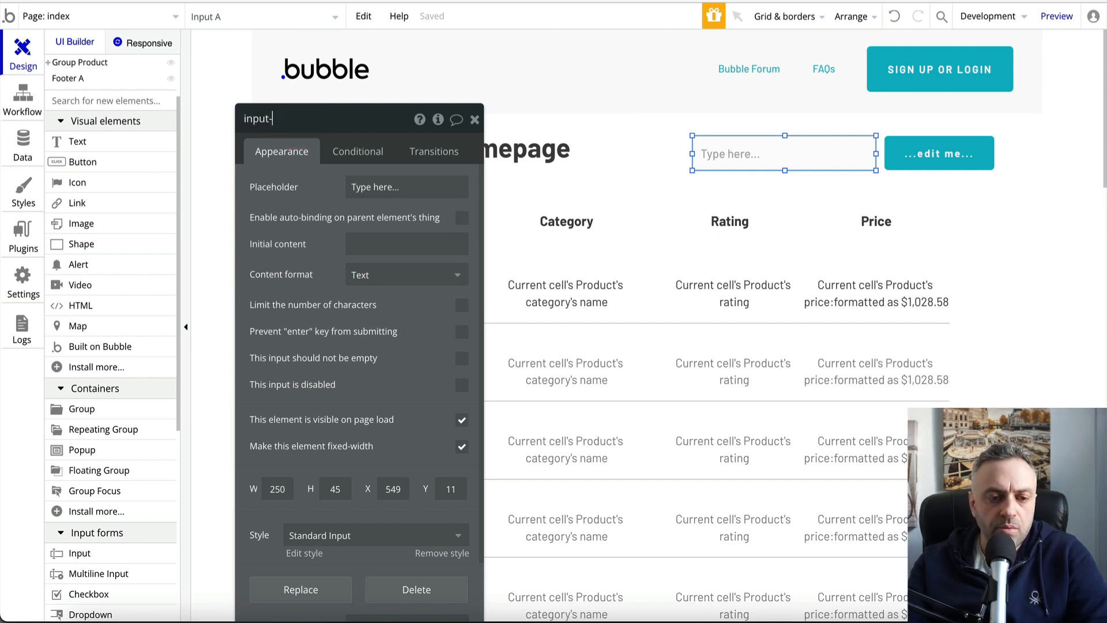
type("put-search")
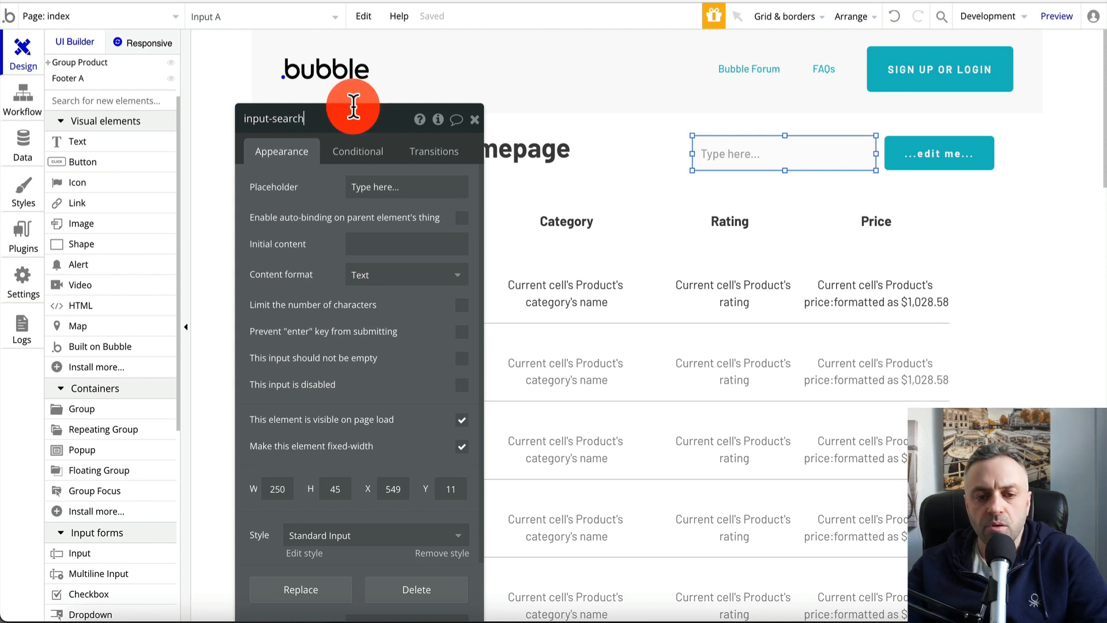
left_click(582, 136)
Label the new button SEARCH and narrow it
left_click(955, 165)
left_click(364, 187)
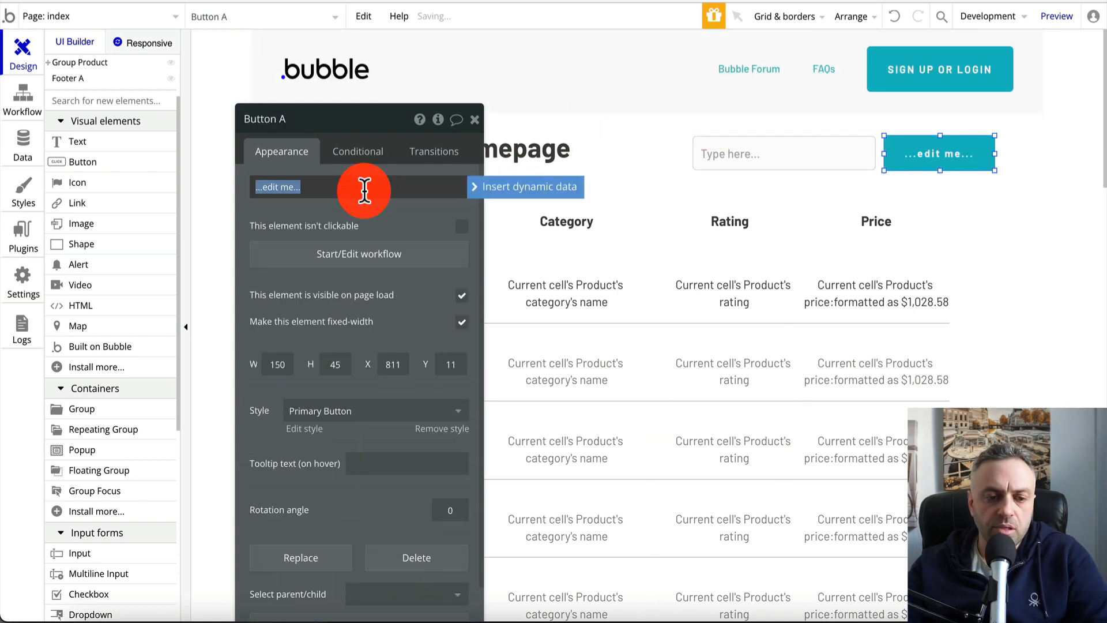
type("SEARCH")
left_click(563, 148)
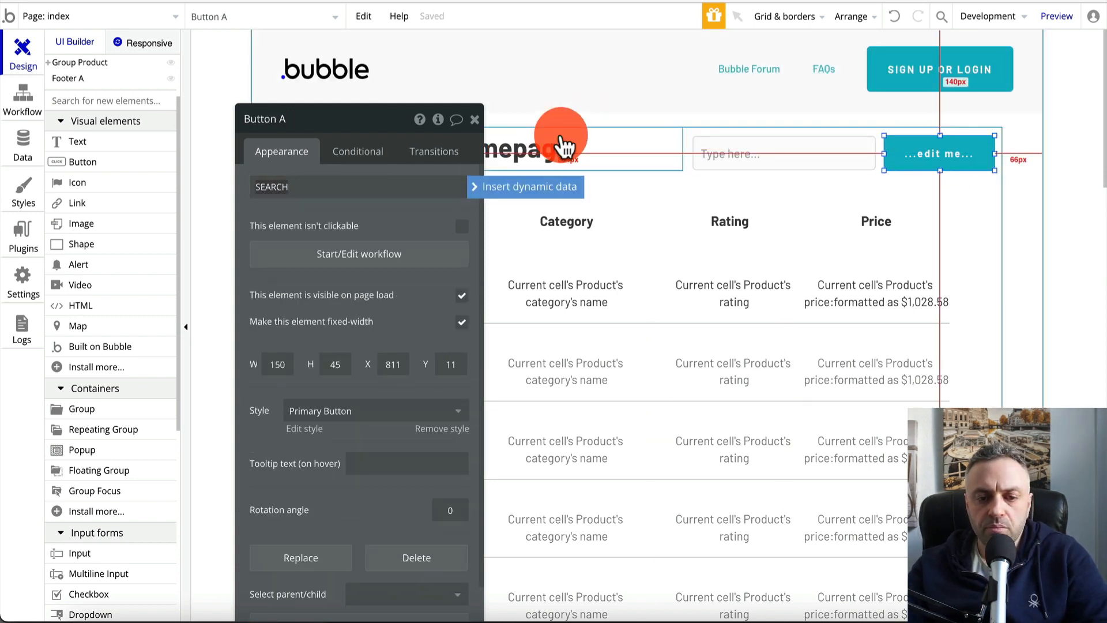
left_click(922, 154)
left_click_drag(884, 153, 857, 156)
Nudge the search input slightly right to line up beside the heading
left_click(842, 156)
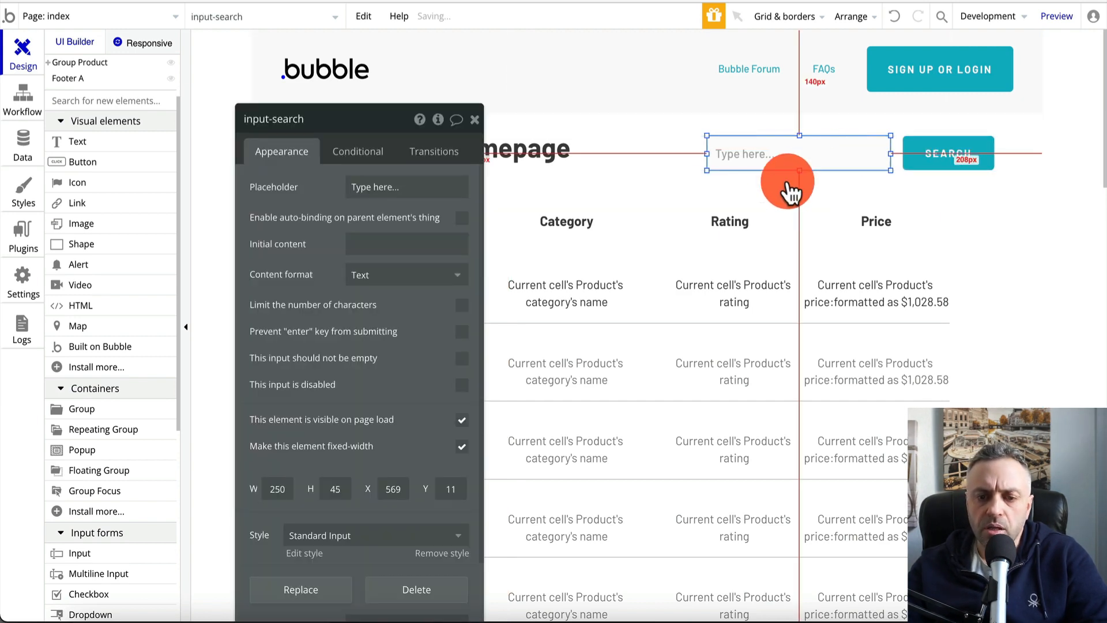
left_click(780, 192)
left_click(609, 167)
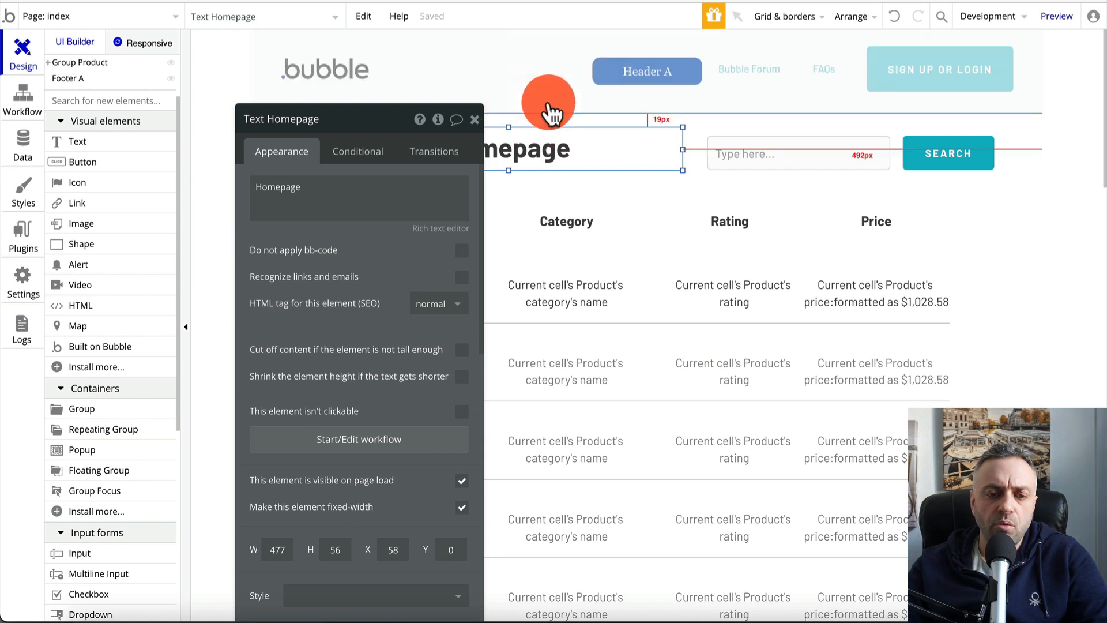
left_click(548, 109)
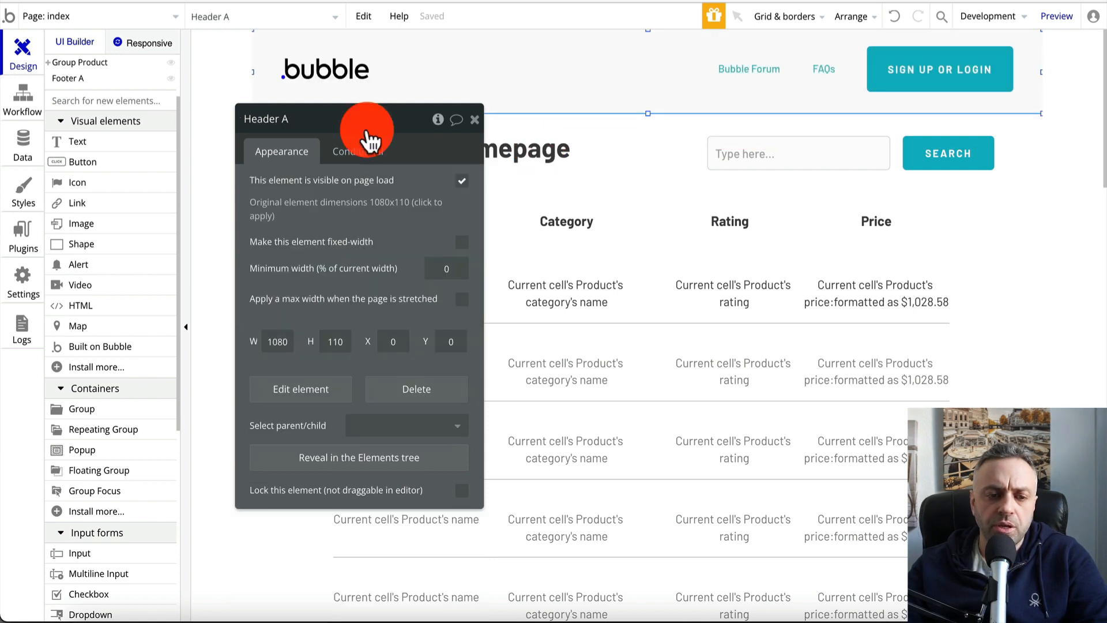
Create a click workflow for the SEARCH button with a Go to page action
left_click(476, 119)
left_click(478, 159)
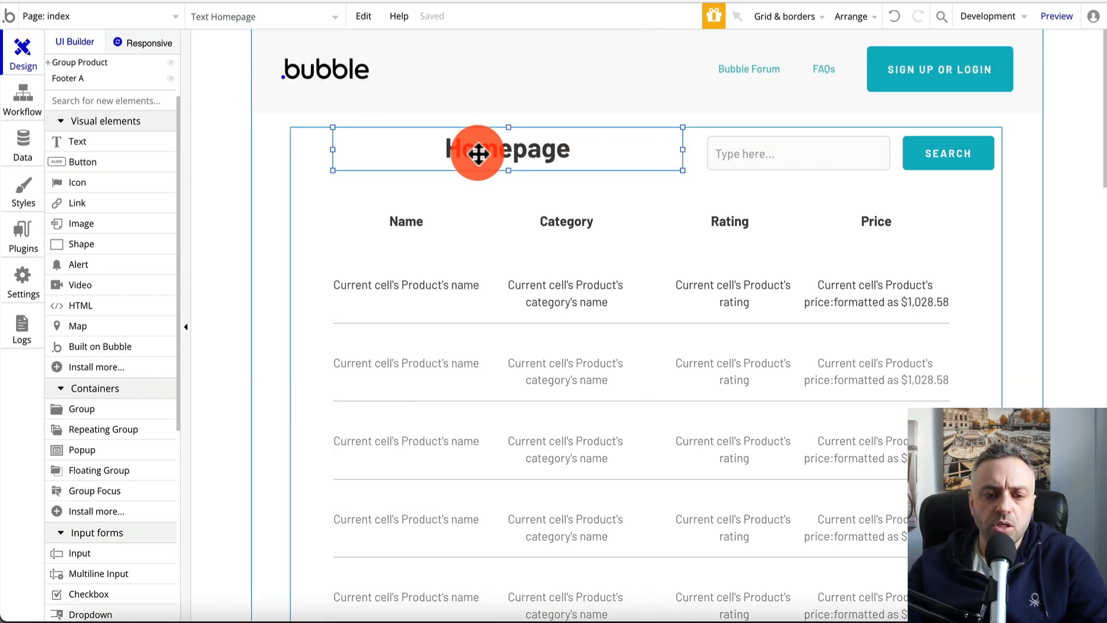
left_click(812, 151)
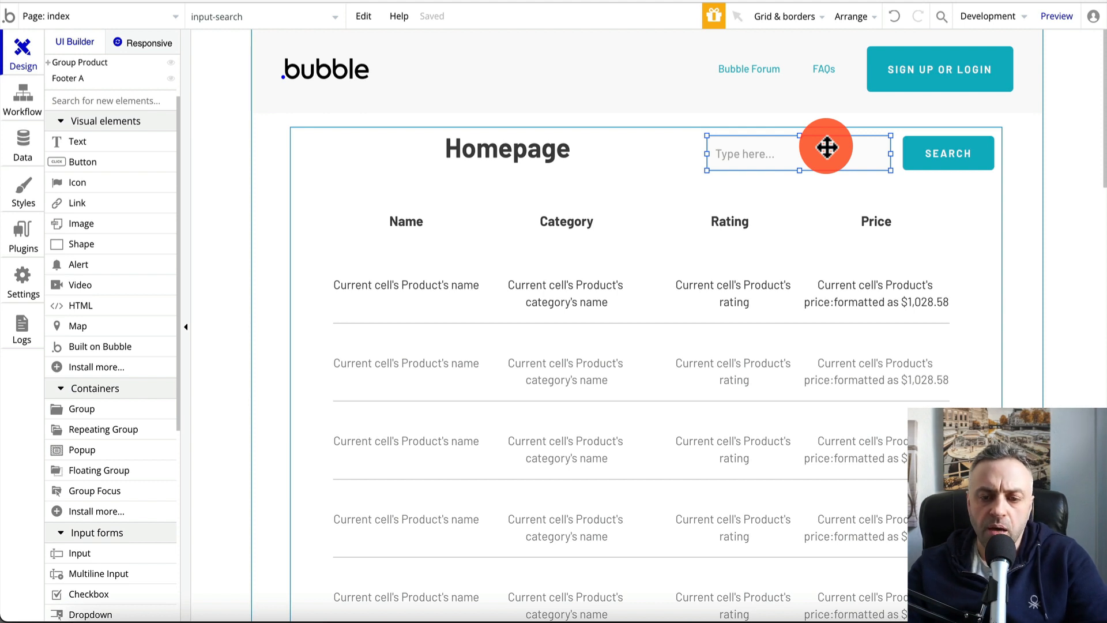
left_click(949, 168)
double_click(949, 167)
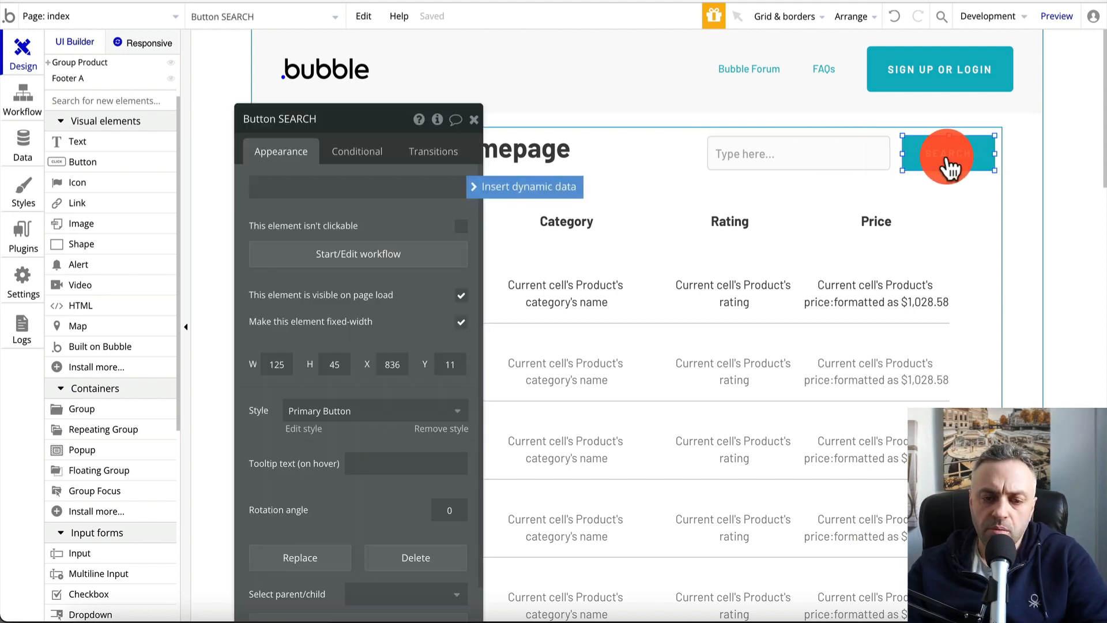
left_click(353, 254)
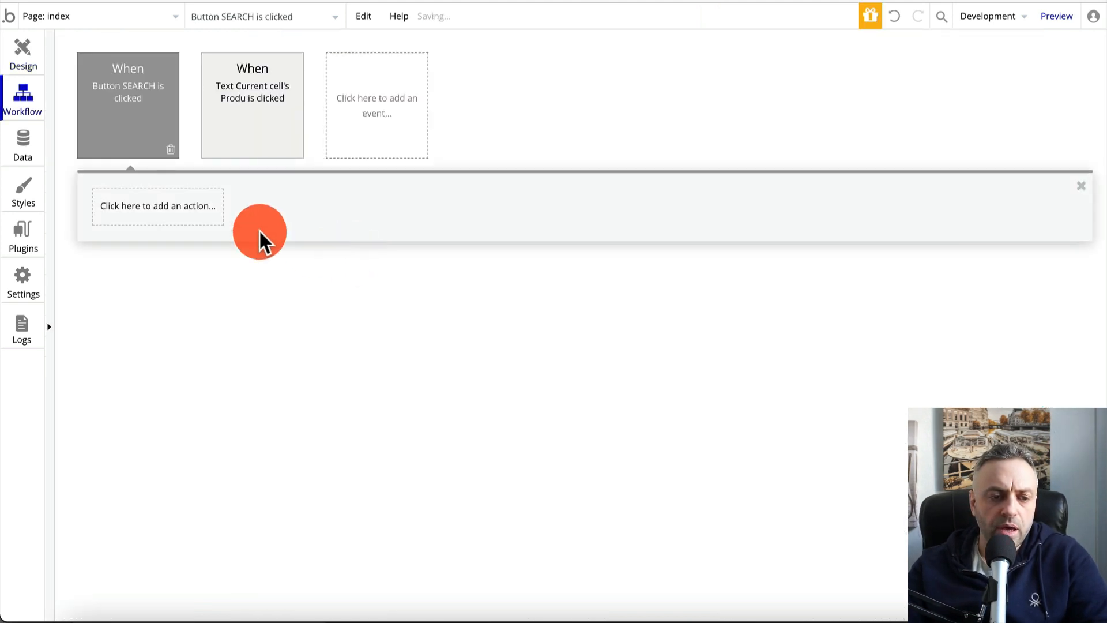
left_click(147, 216)
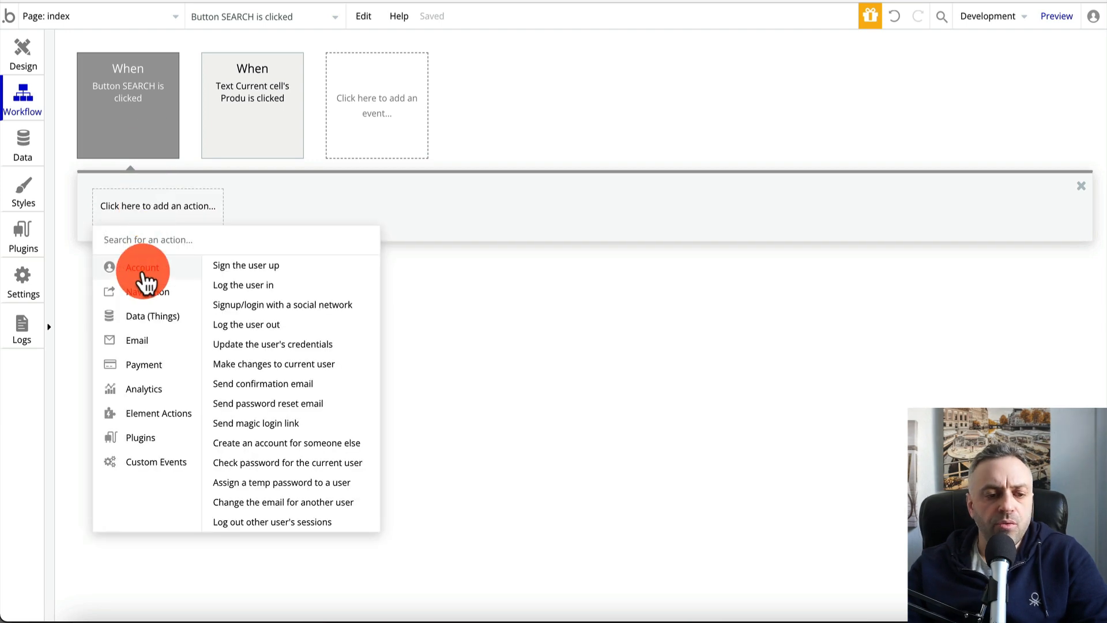
mouse_move(151, 292)
left_click(315, 269)
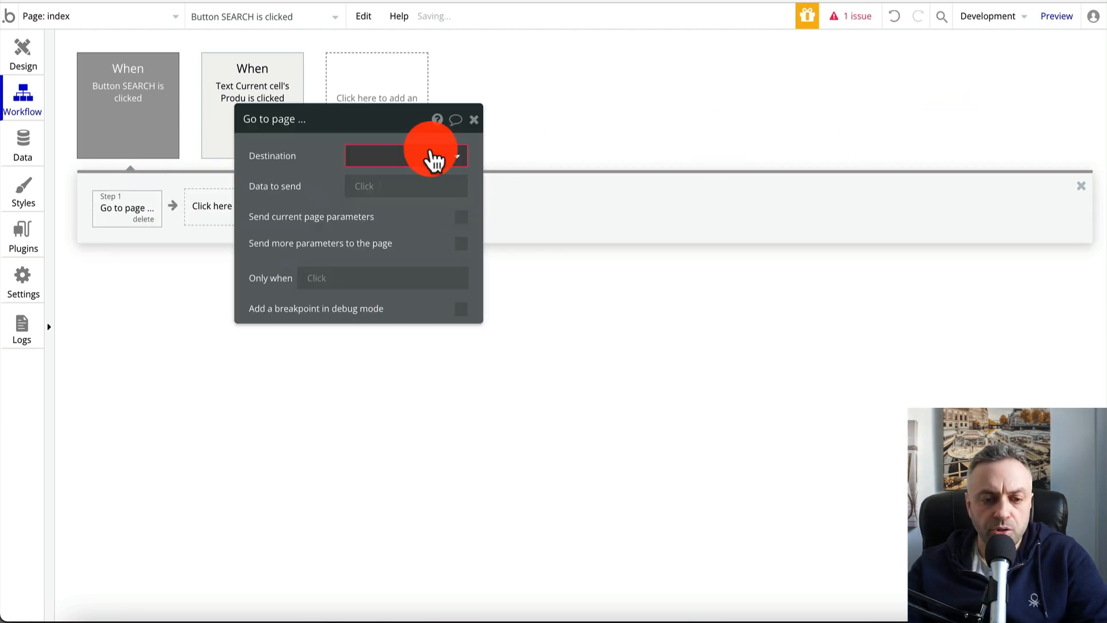
Set the destination to the search page, sending input-search's value as data
left_click_drag(408, 123, 1018, 75)
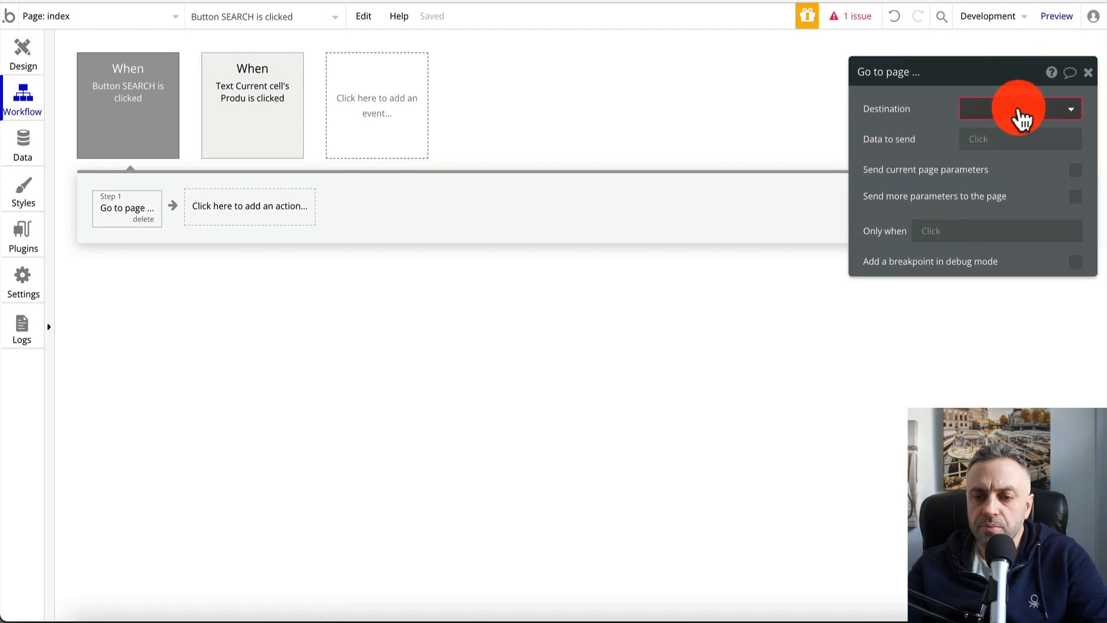
left_click(1019, 114)
left_click(998, 182)
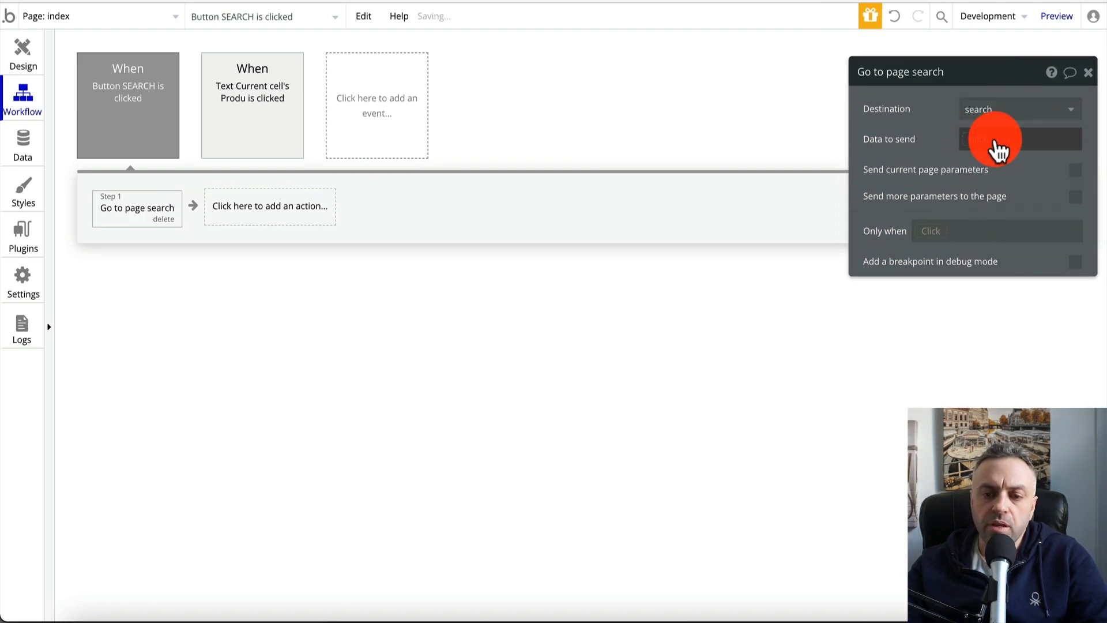
left_click(983, 145)
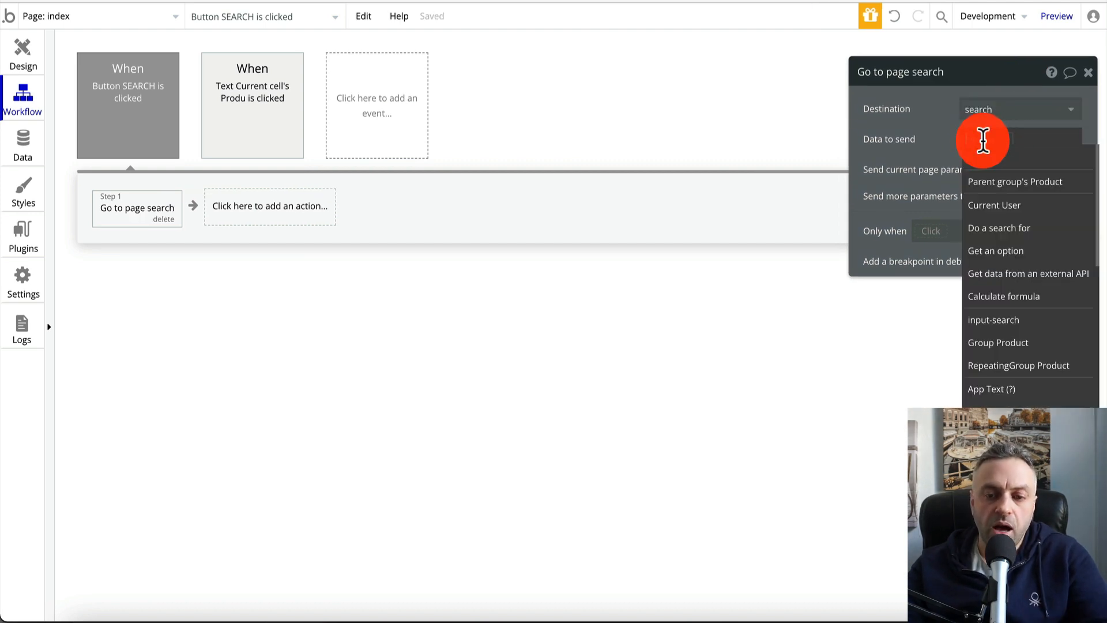
left_click(999, 320)
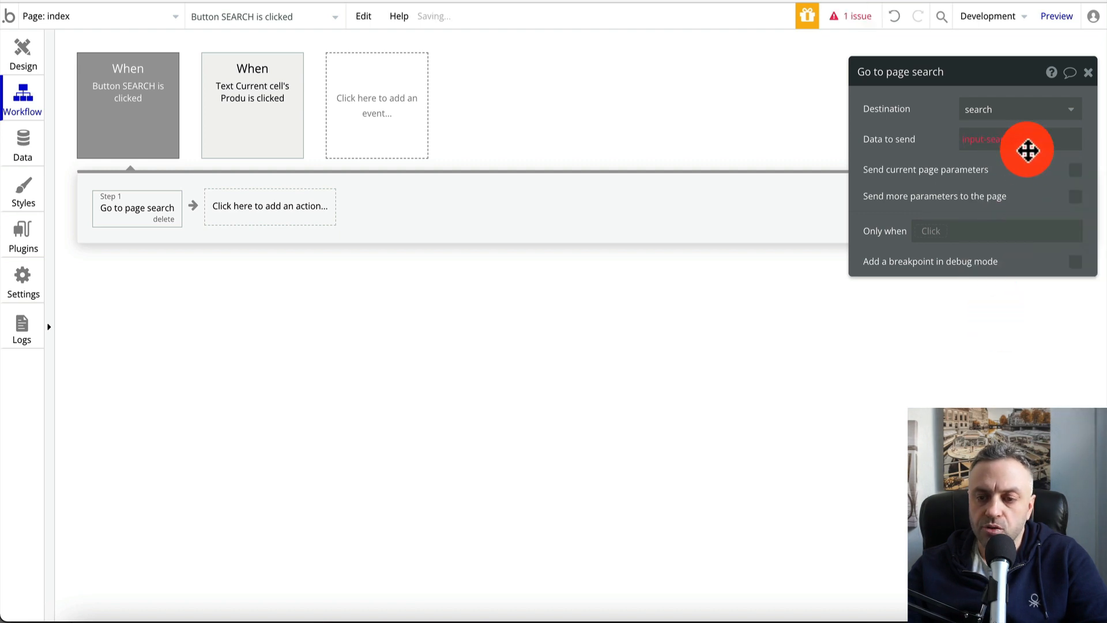
left_click(1035, 139)
left_click(1020, 156)
left_click(894, 144)
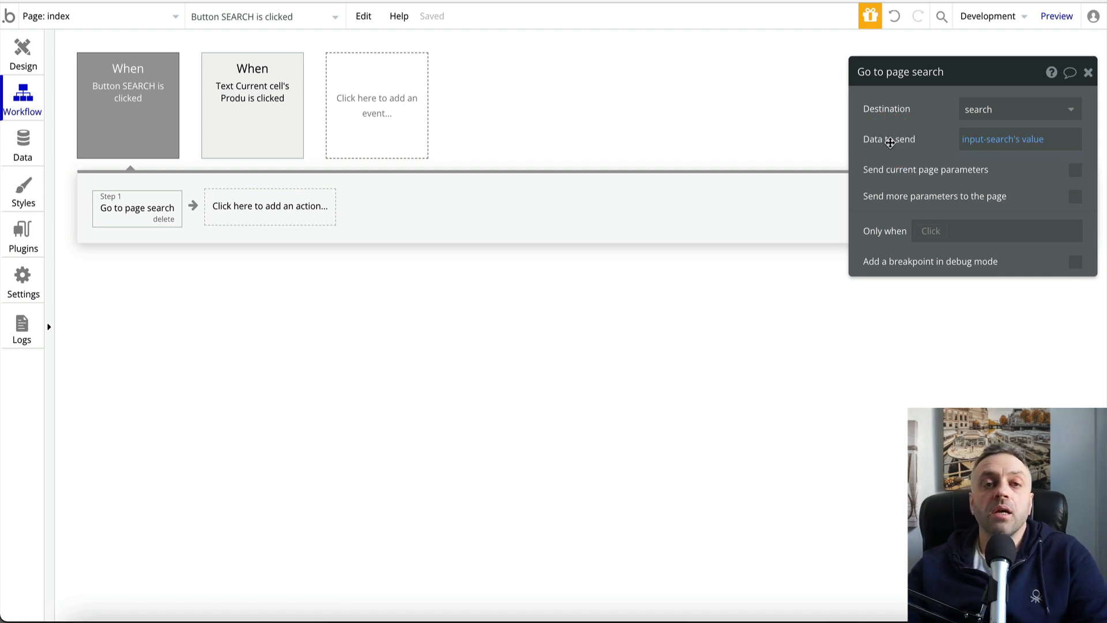
left_click(1100, 78)
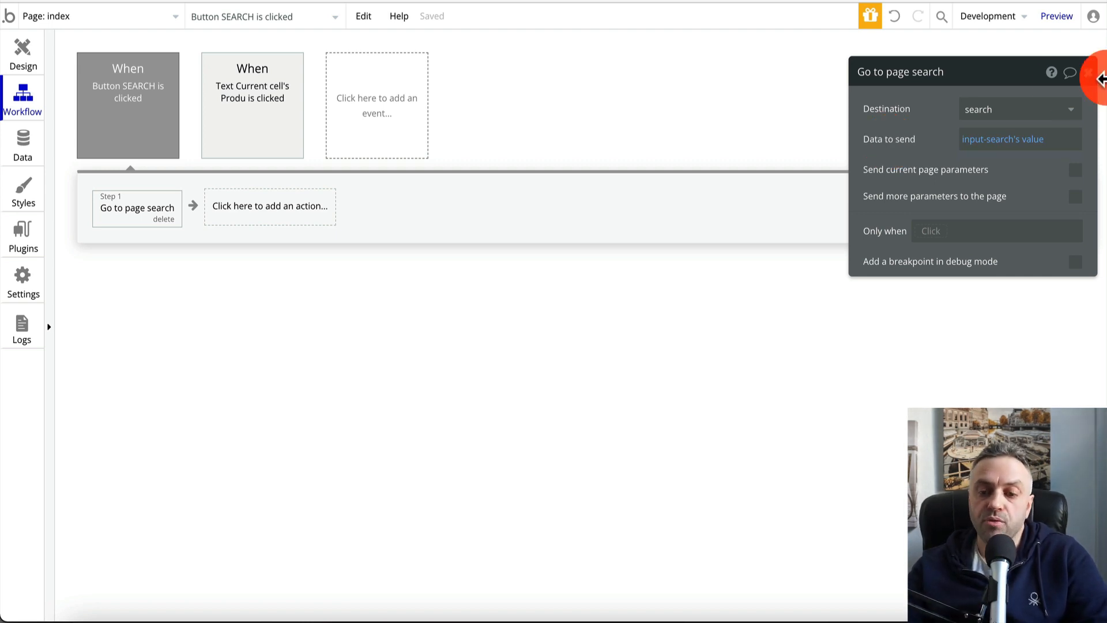
left_click(1088, 72)
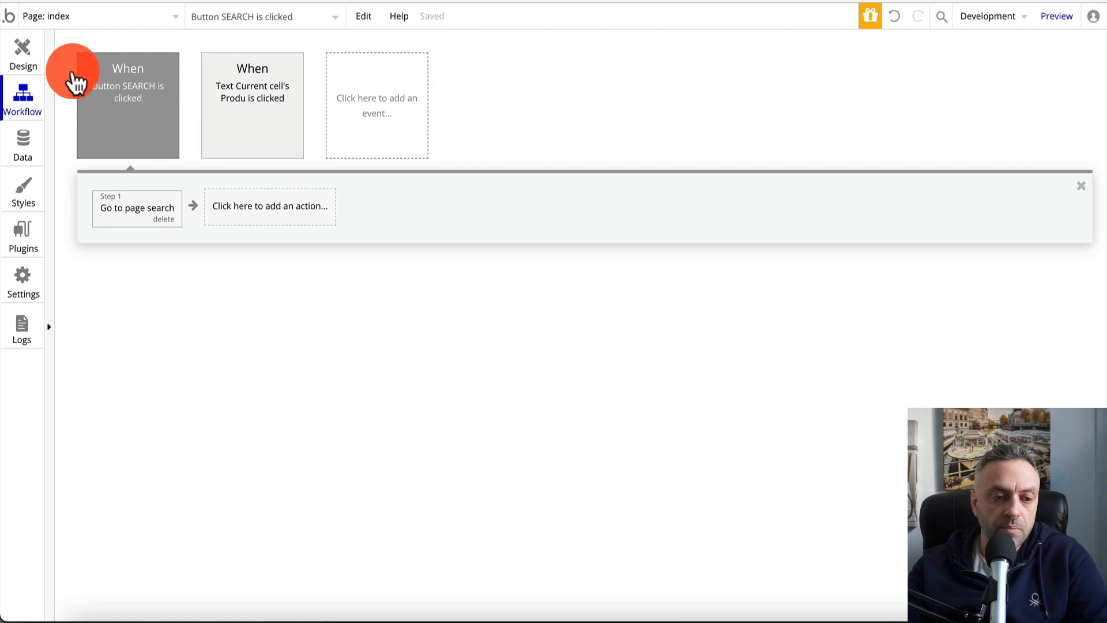
left_click(30, 53)
On the search page, make the heading 'Search result for:' plus the page URL's path
left_click(76, 15)
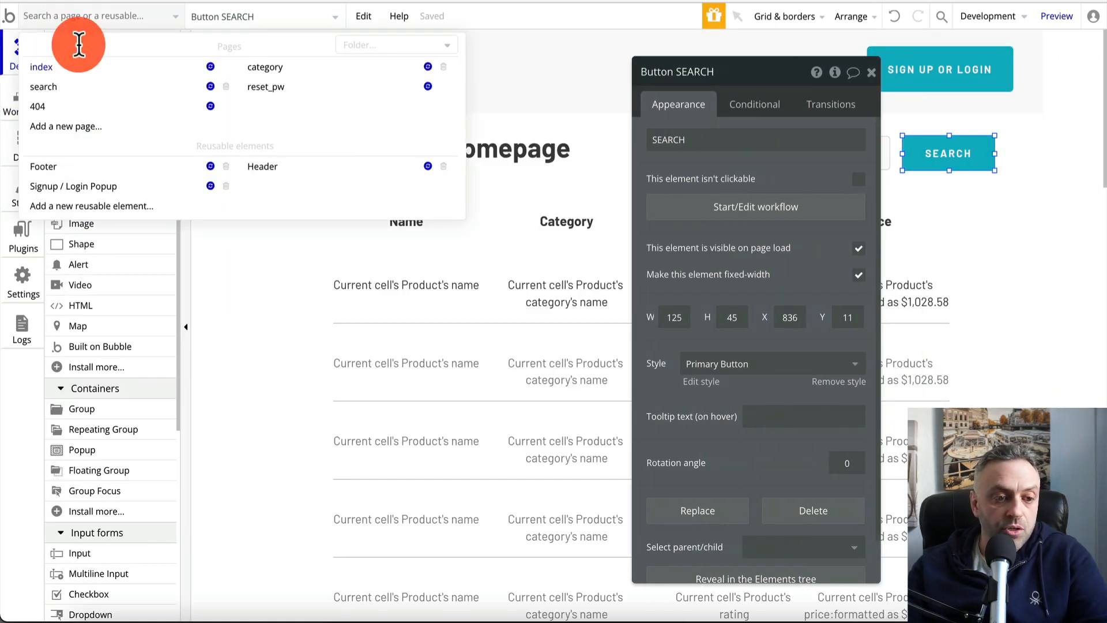
left_click(132, 87)
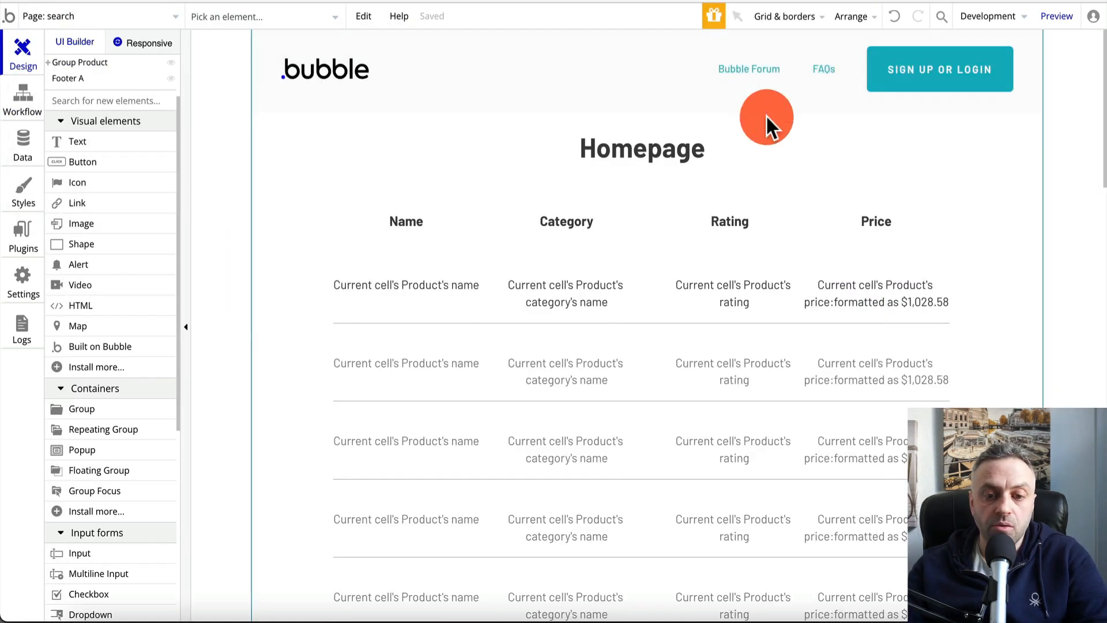
double_click(656, 164)
type("Search result for:")
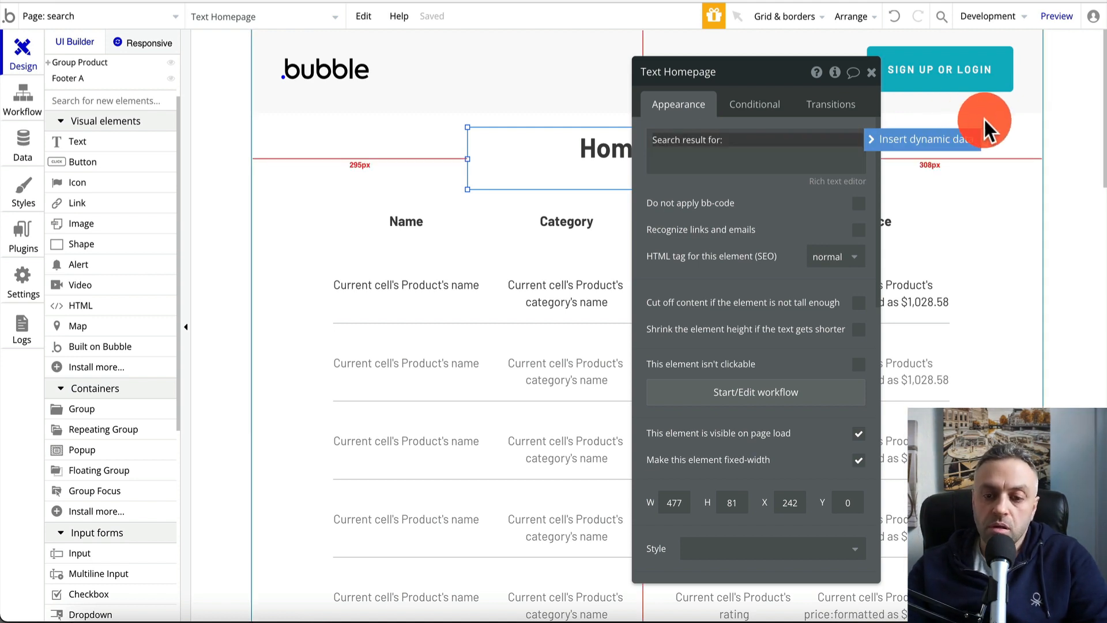
left_click(957, 142)
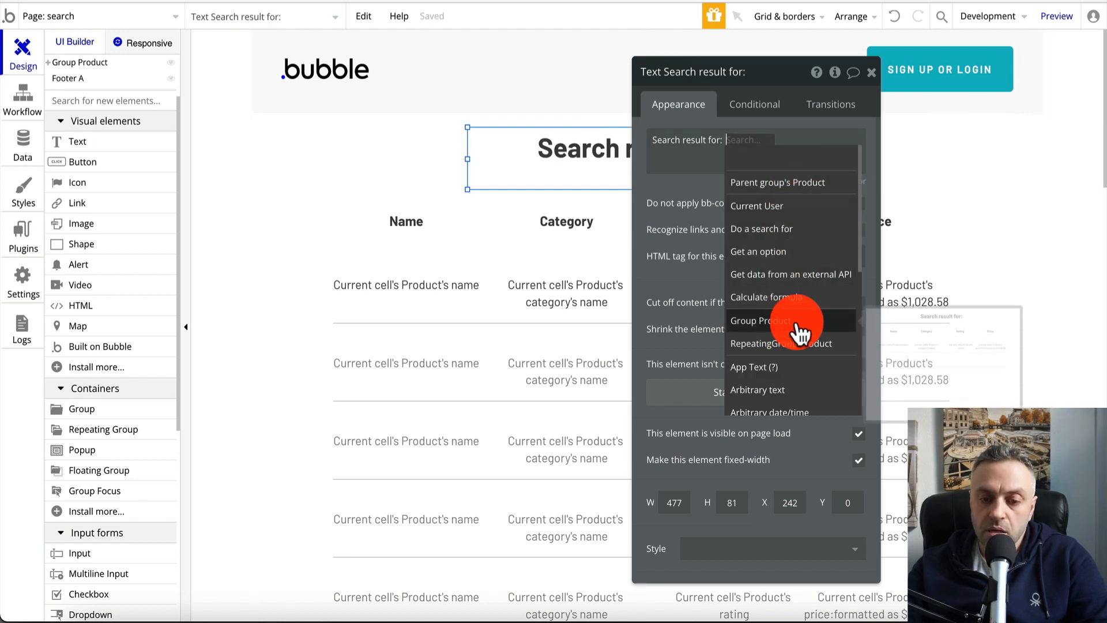
scroll(795, 351, "down", 5)
left_click(787, 415)
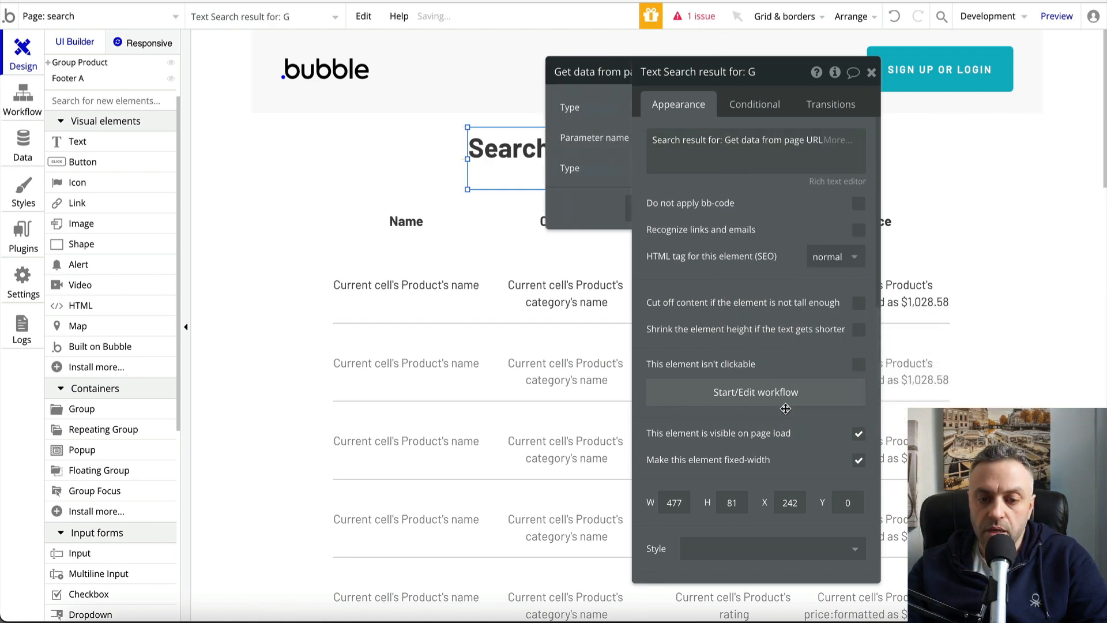
left_click(593, 109)
left_click(563, 155)
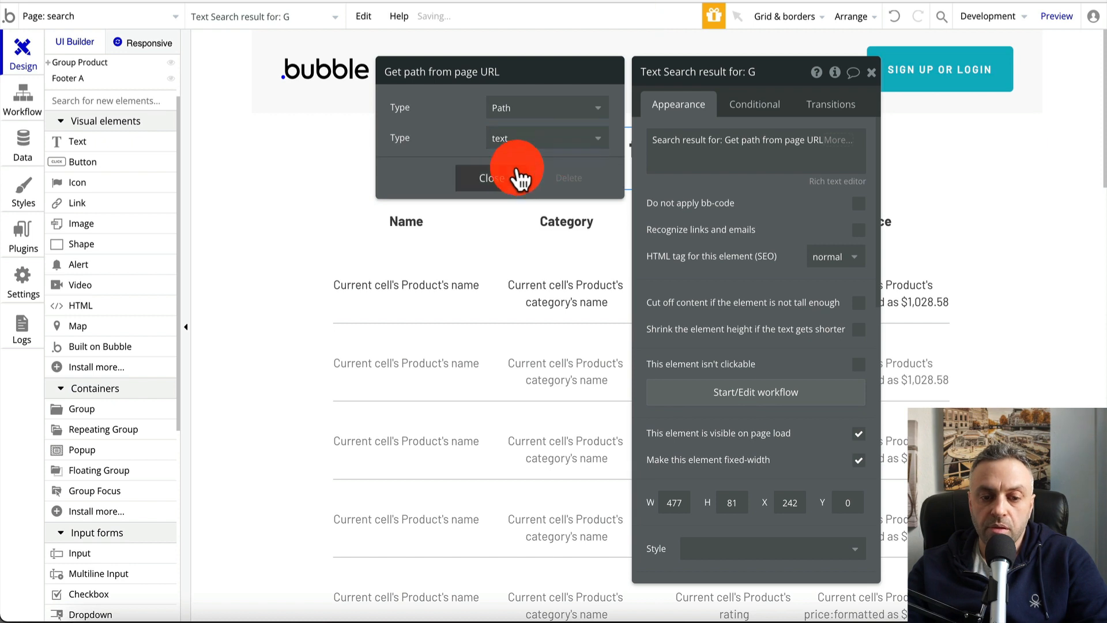
left_click(516, 176)
left_click(872, 73)
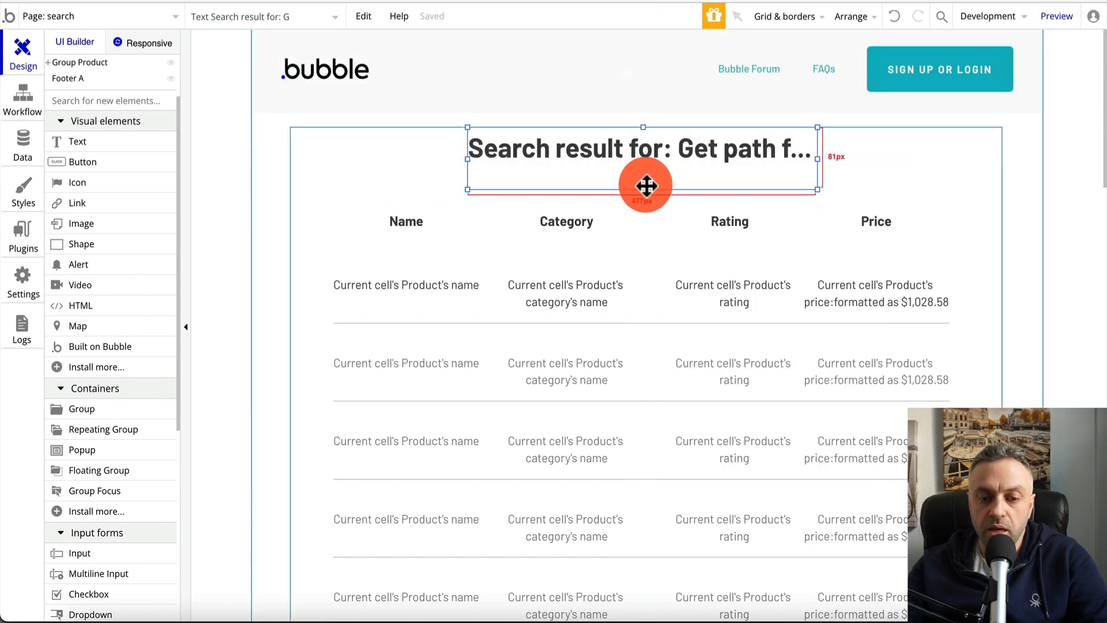
Resize the heading box to 64px tall and widen it so the text fits
left_click_drag(644, 190, 644, 177)
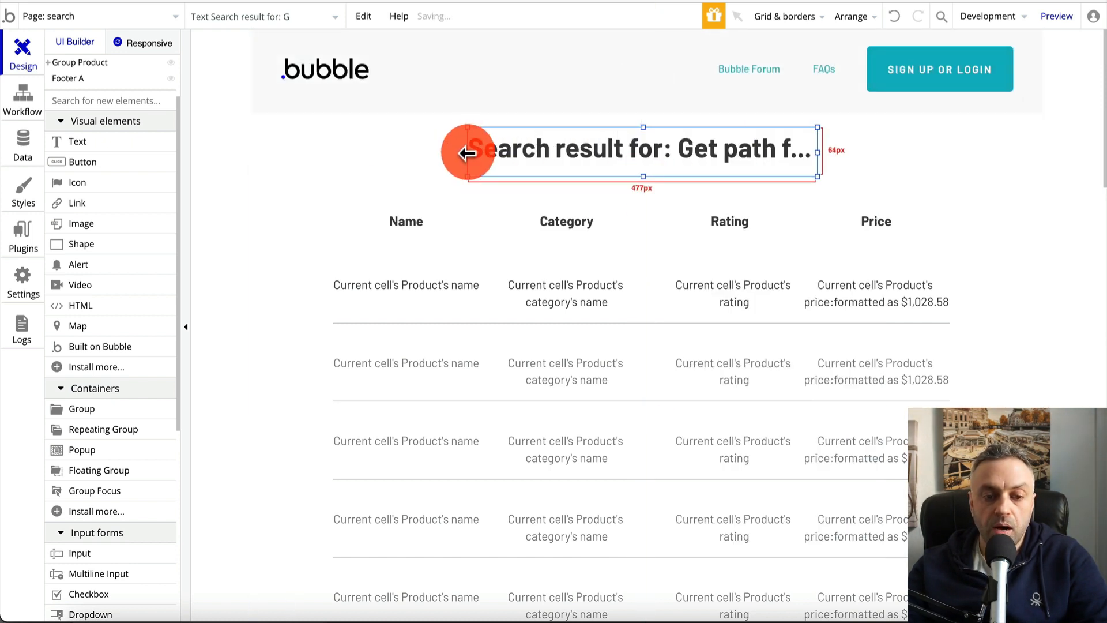
left_click_drag(468, 152, 382, 154)
left_click_drag(818, 153, 884, 153)
mouse_move(781, 153)
left_mouse_down()
mouse_move(790, 153)
mouse_move(773, 153)
left_mouse_up()
left_click(86, 18)
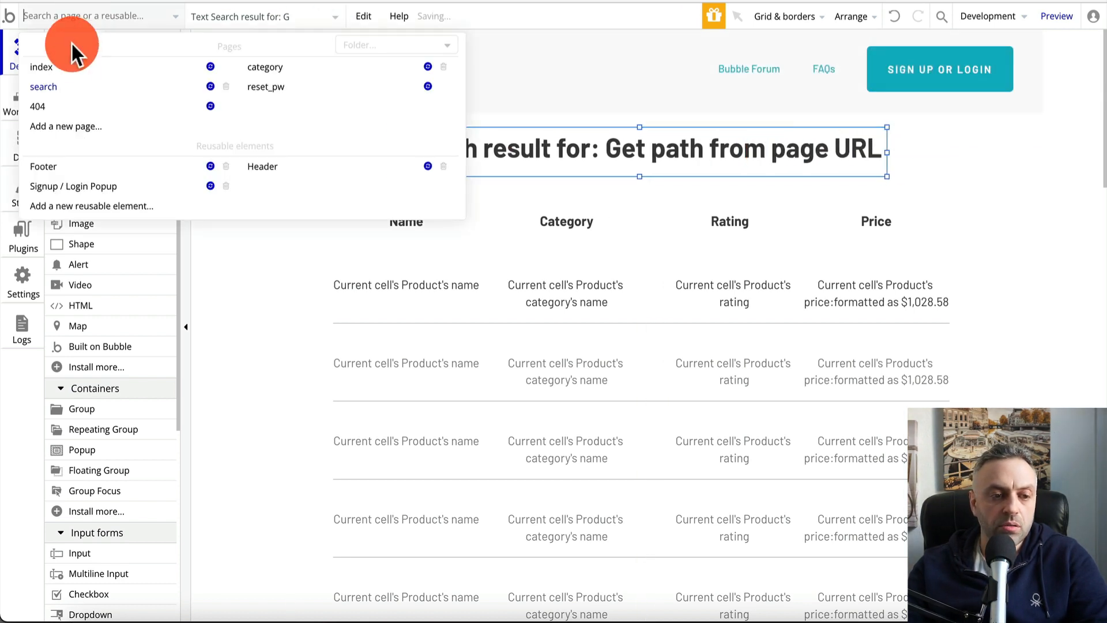
Preview the homepage, search for gadget1, and check the 'Search result for: gadget1' page
left_click(64, 67)
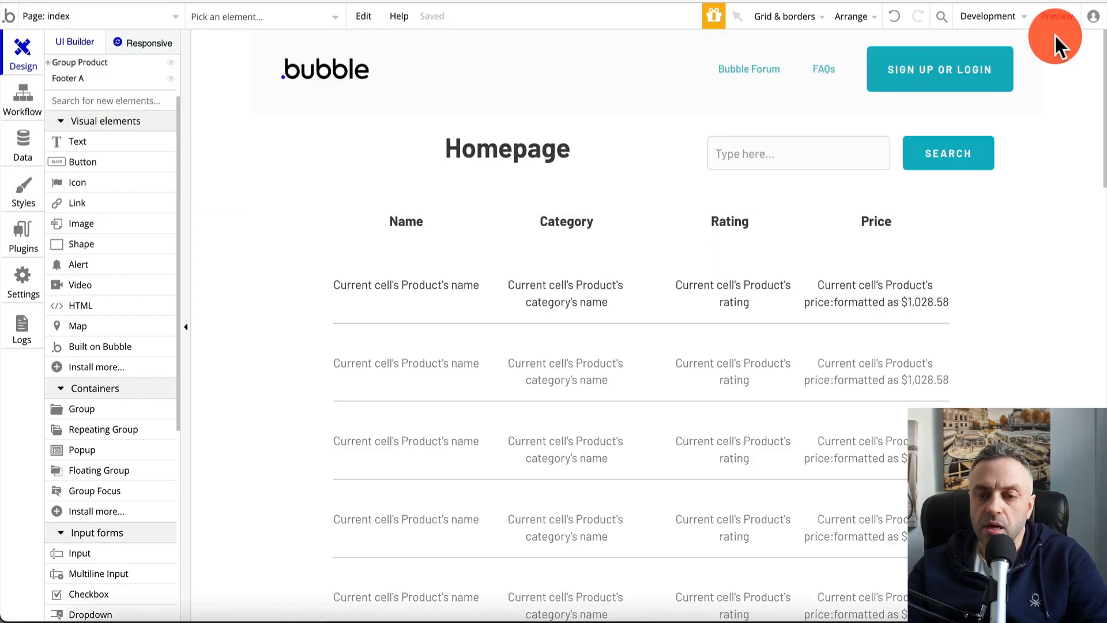
left_click(1056, 35)
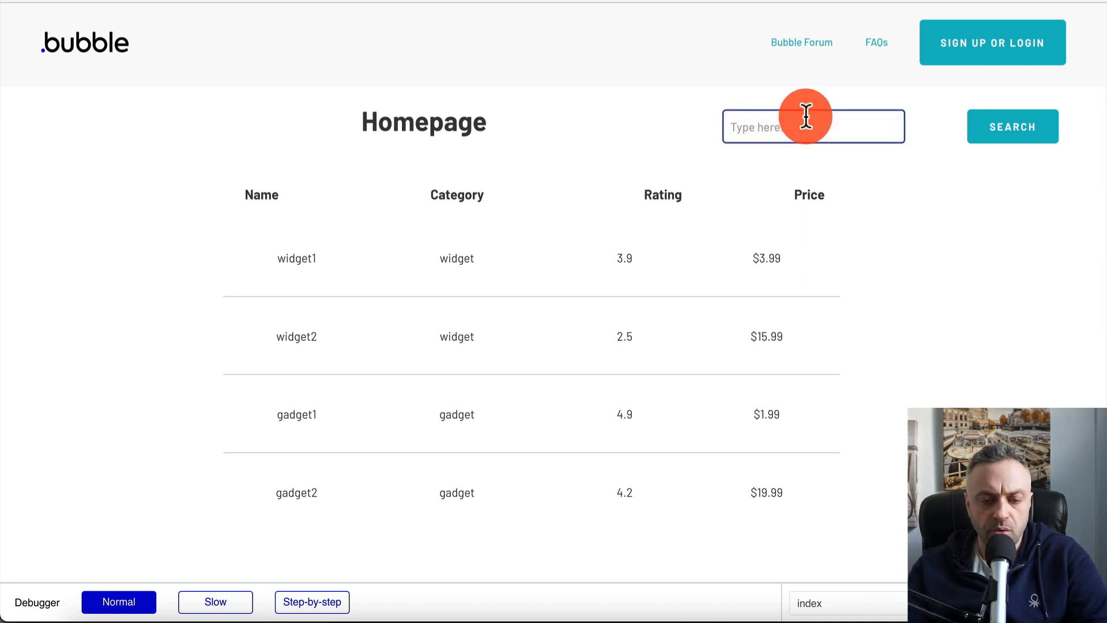
left_click(313, 240)
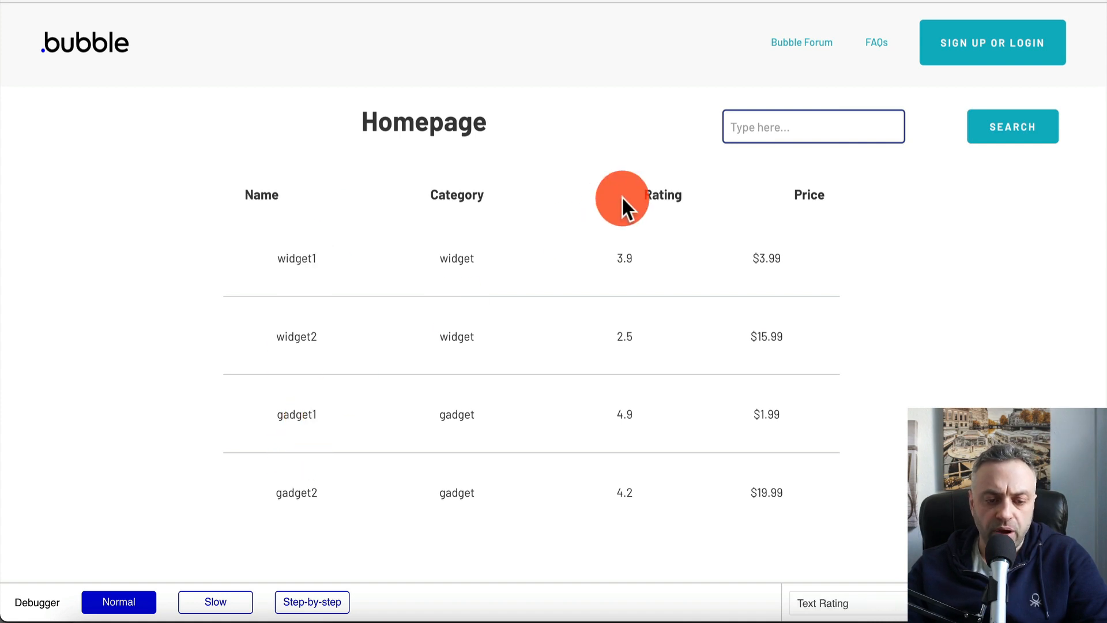
type("gadget1")
left_click(1006, 138)
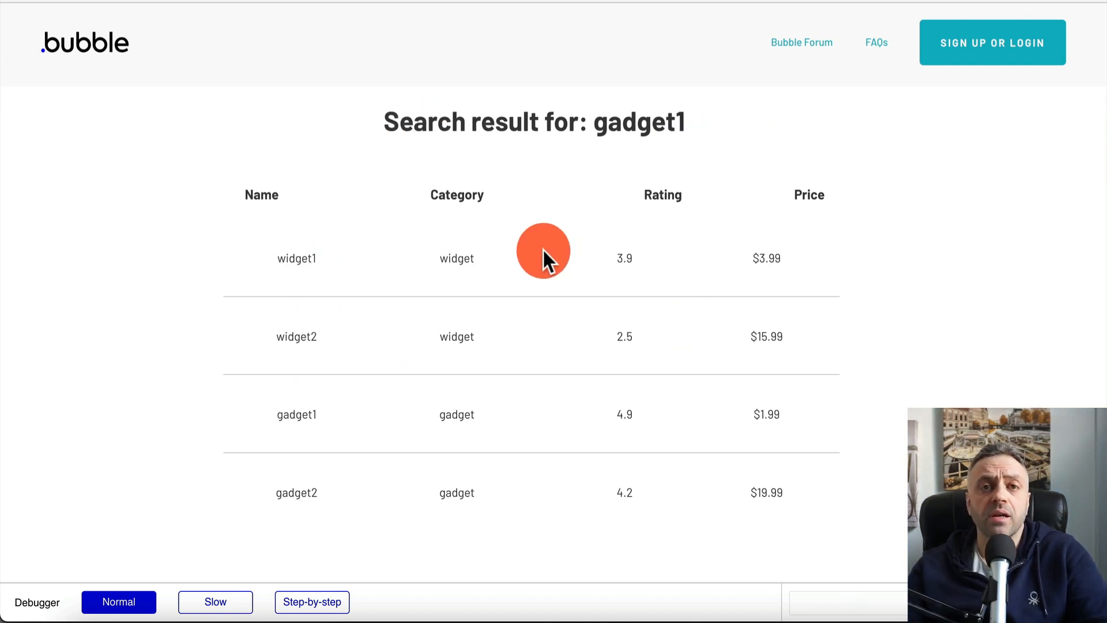
key("ctrl+shift+Tab")
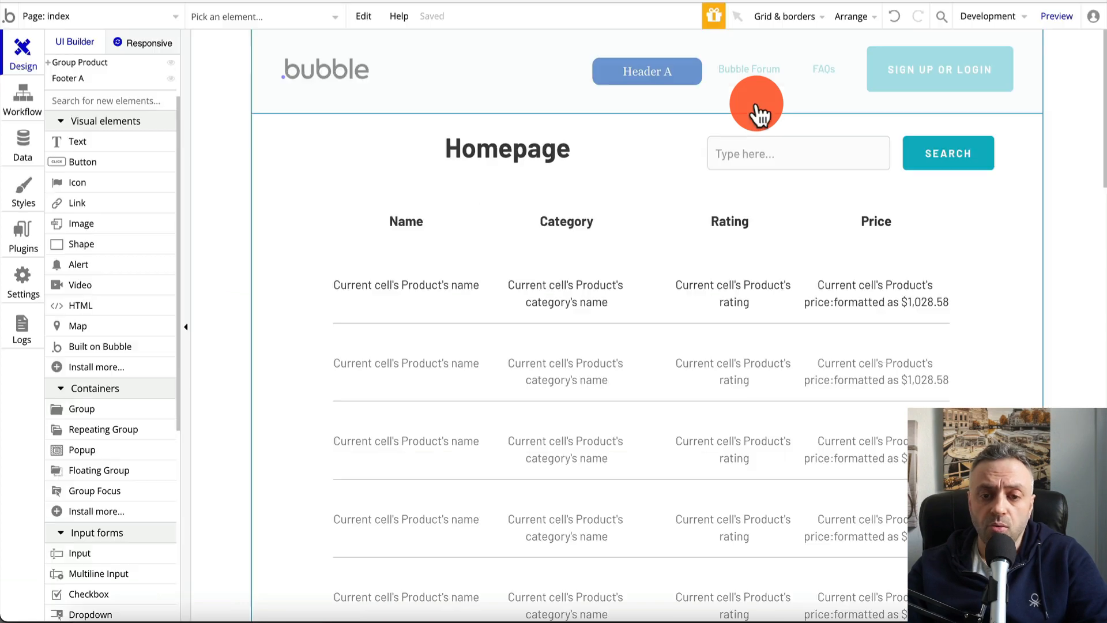
Set the search page's product repeating group data source to a search for Products
left_click(78, 26)
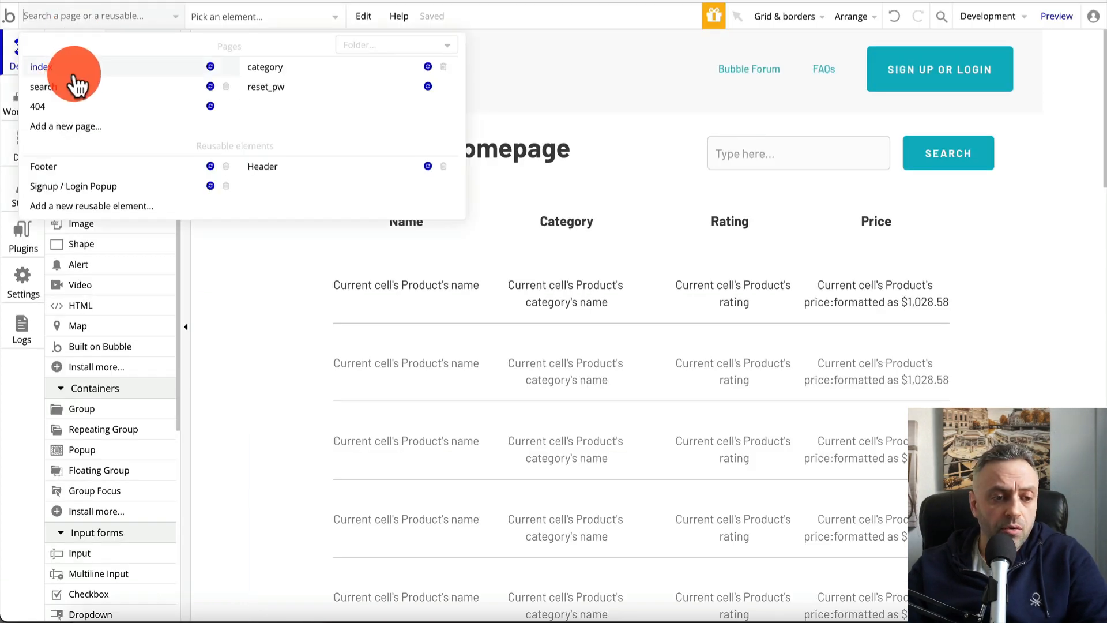
left_click(123, 90)
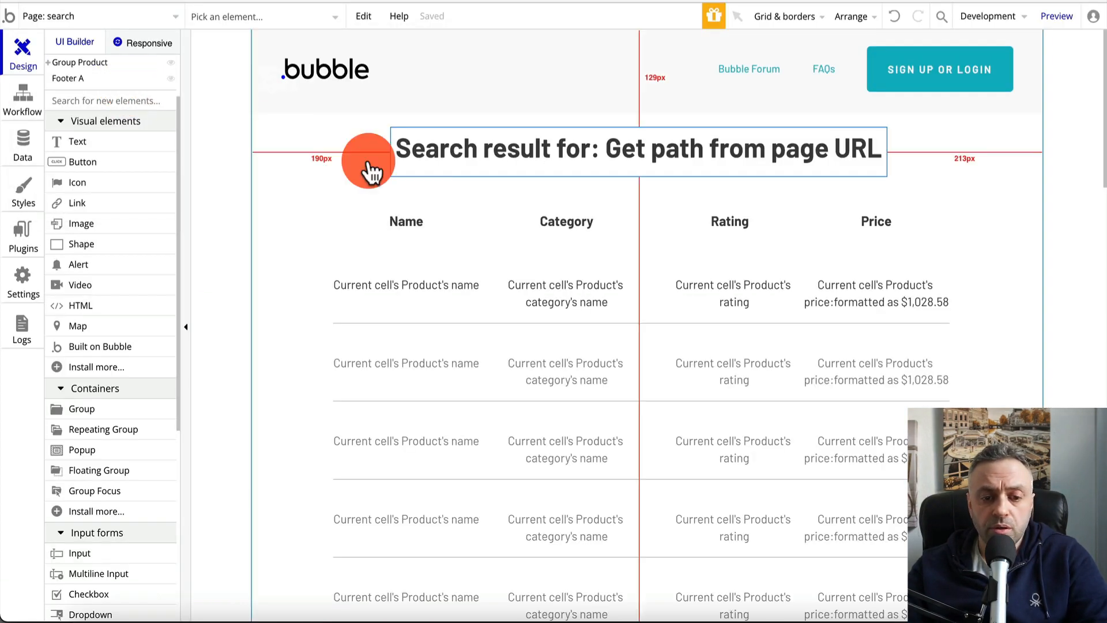
left_click(500, 248)
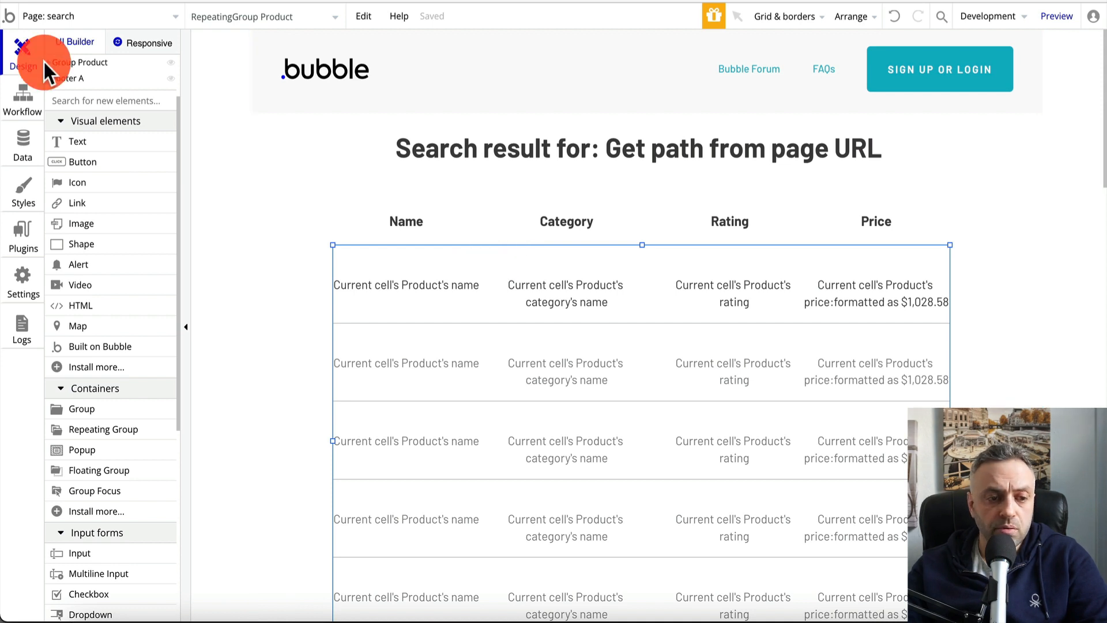
left_click(49, 69)
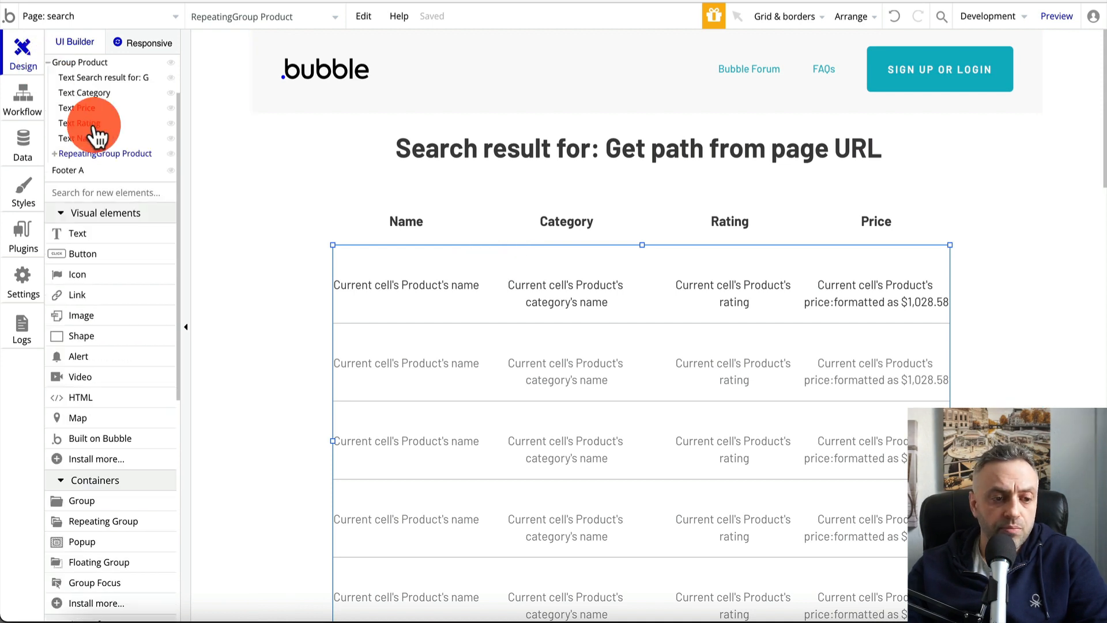
double_click(486, 266)
left_click_drag(786, 74, 1002, 82)
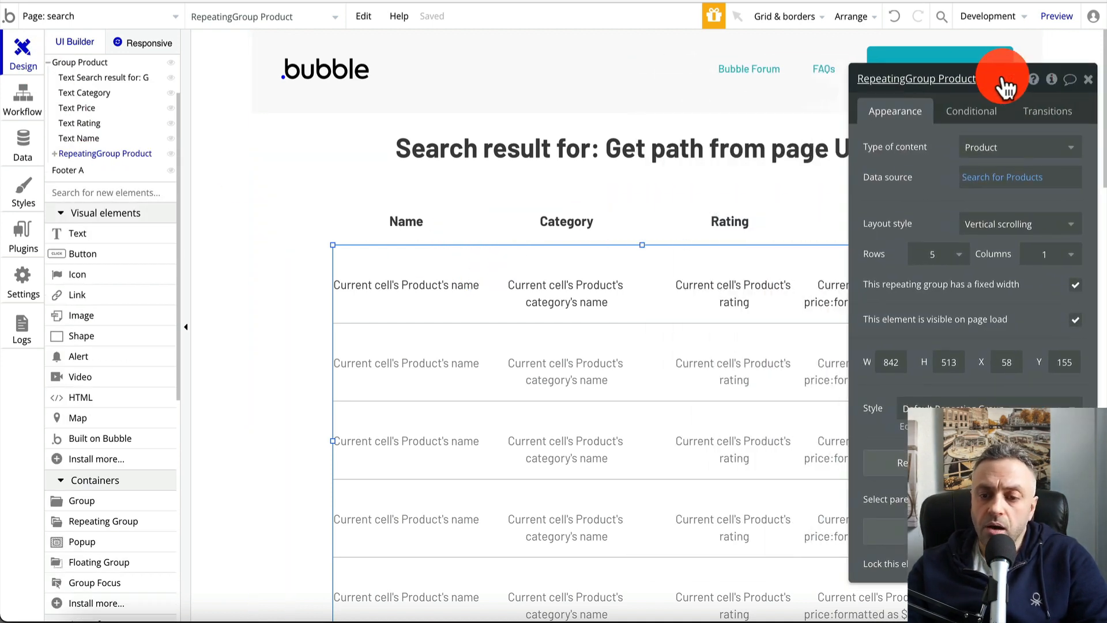
left_click(1021, 182)
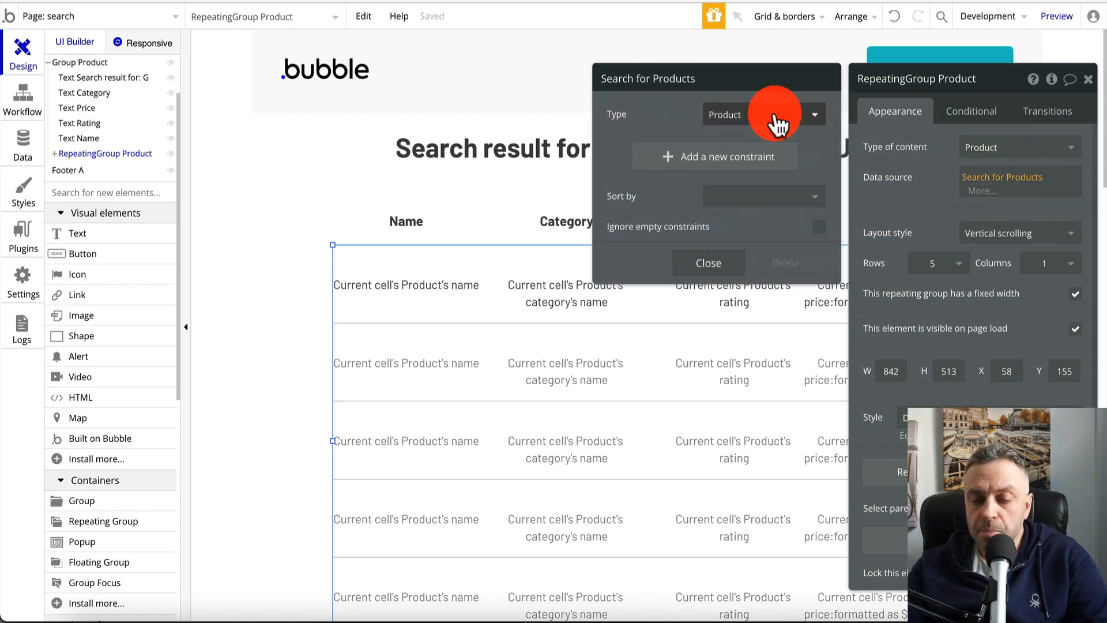
Add a constraint: Product name contains the path from the page URL
left_click(728, 165)
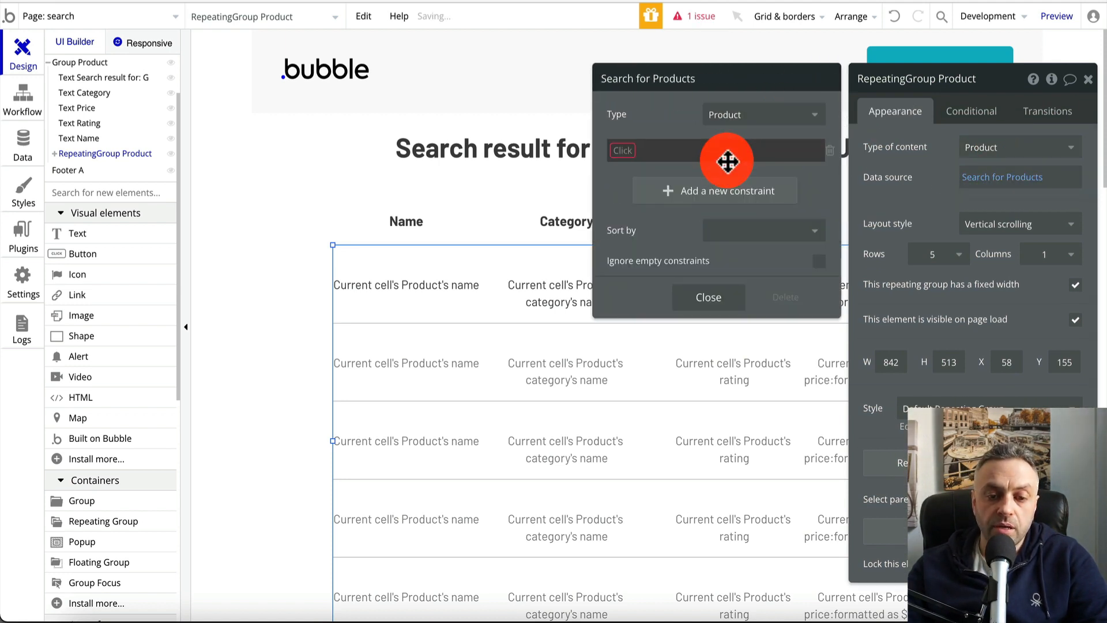
left_click(632, 151)
left_click(634, 215)
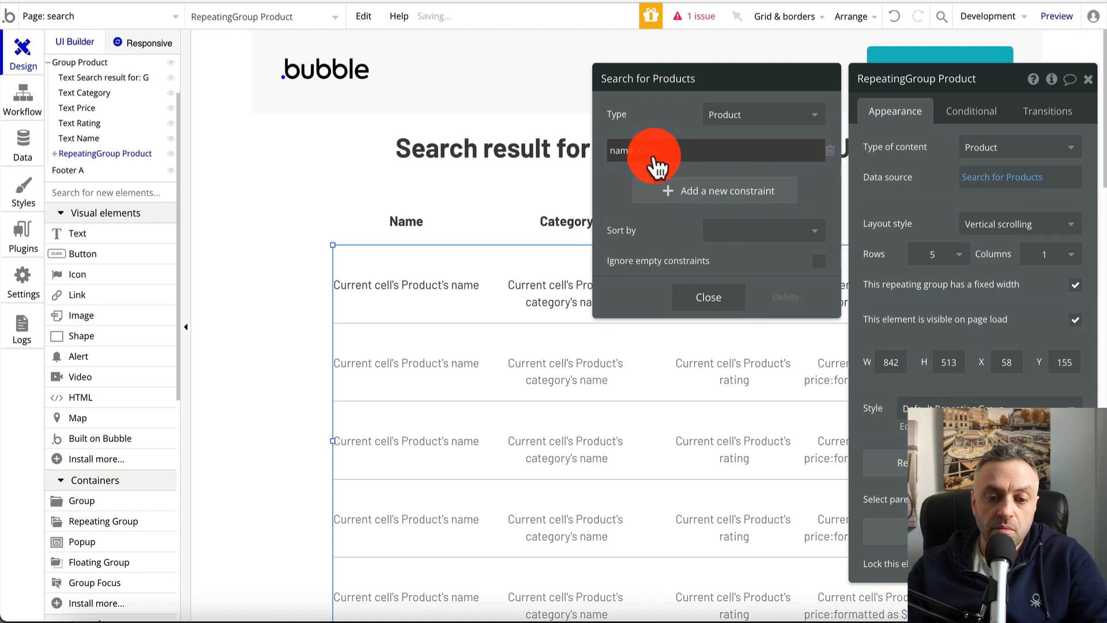
left_click(653, 155)
left_click(670, 218)
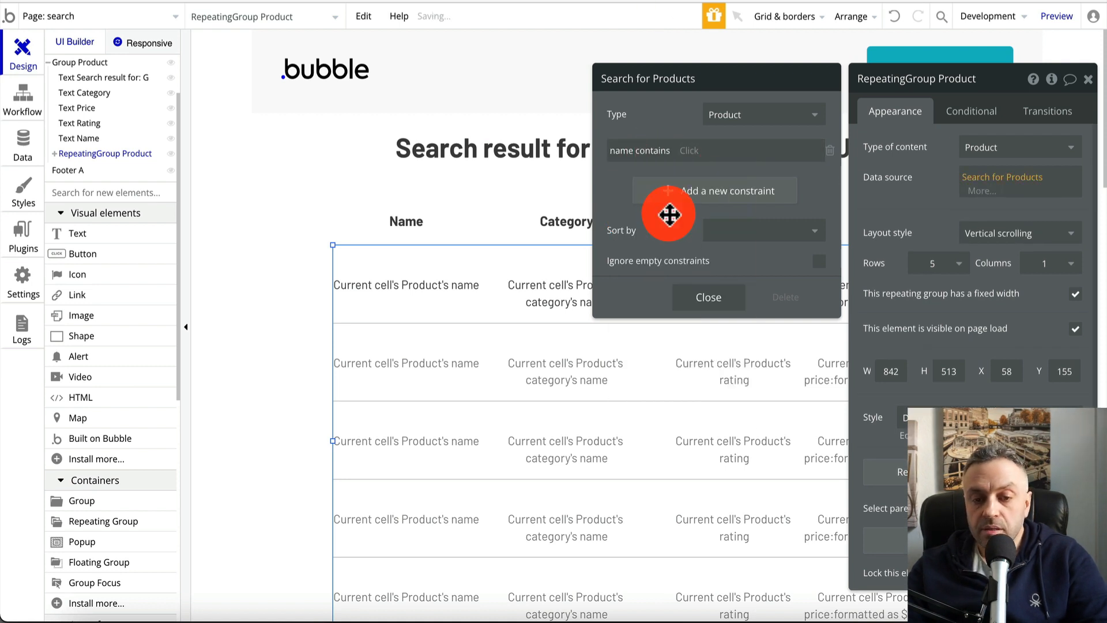
left_click(696, 155)
scroll(716, 277, "down", 8)
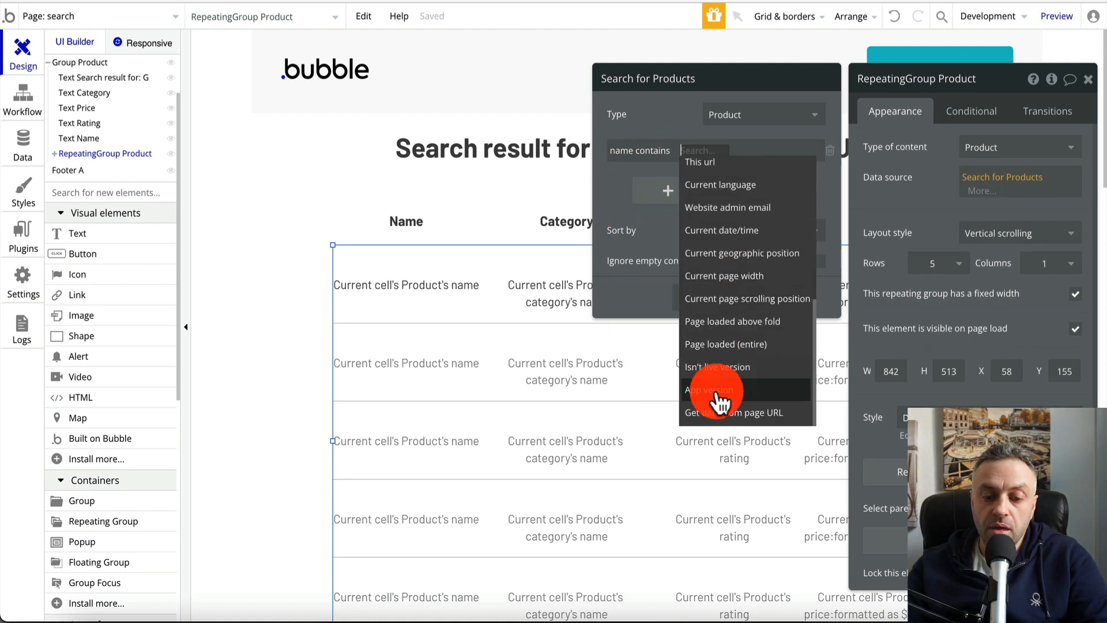
left_click(719, 406)
left_click(743, 113)
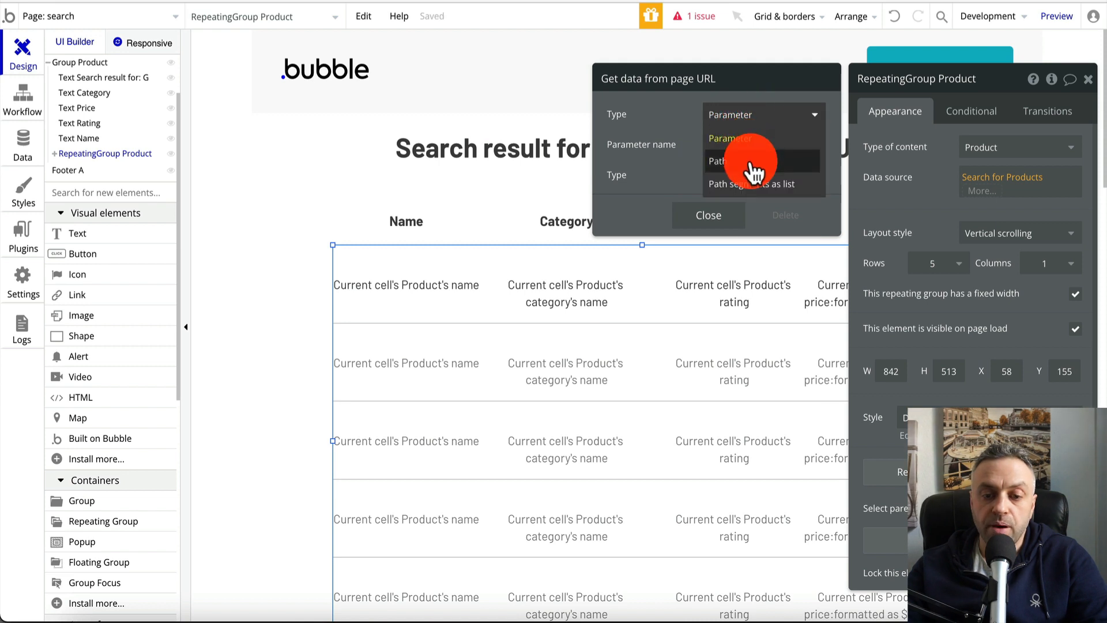
left_click(752, 168)
left_click(726, 187)
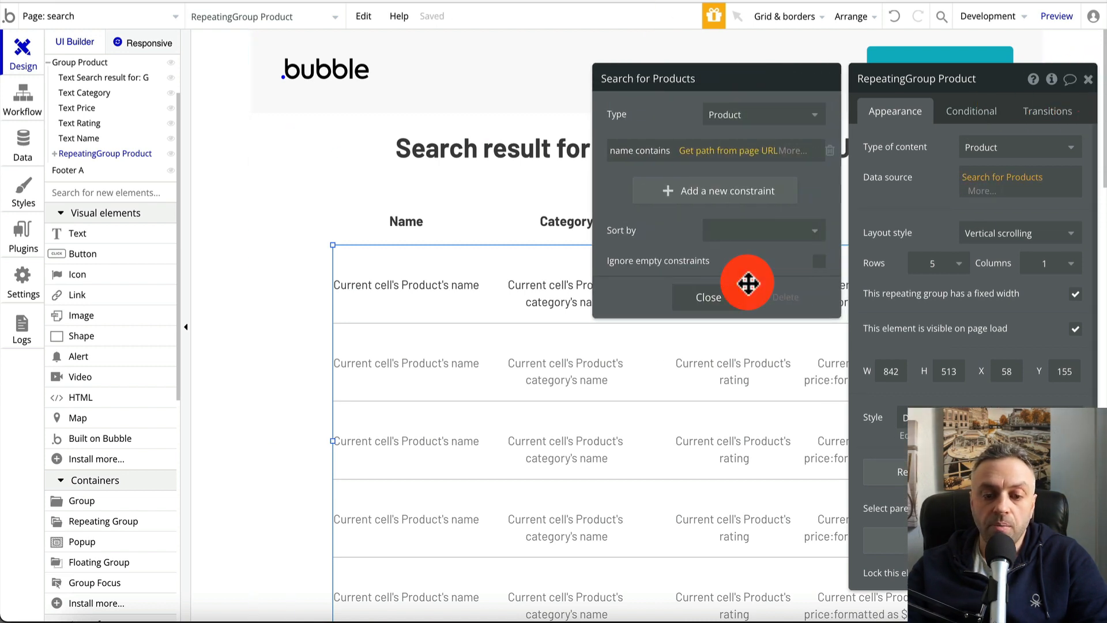
left_click(716, 297)
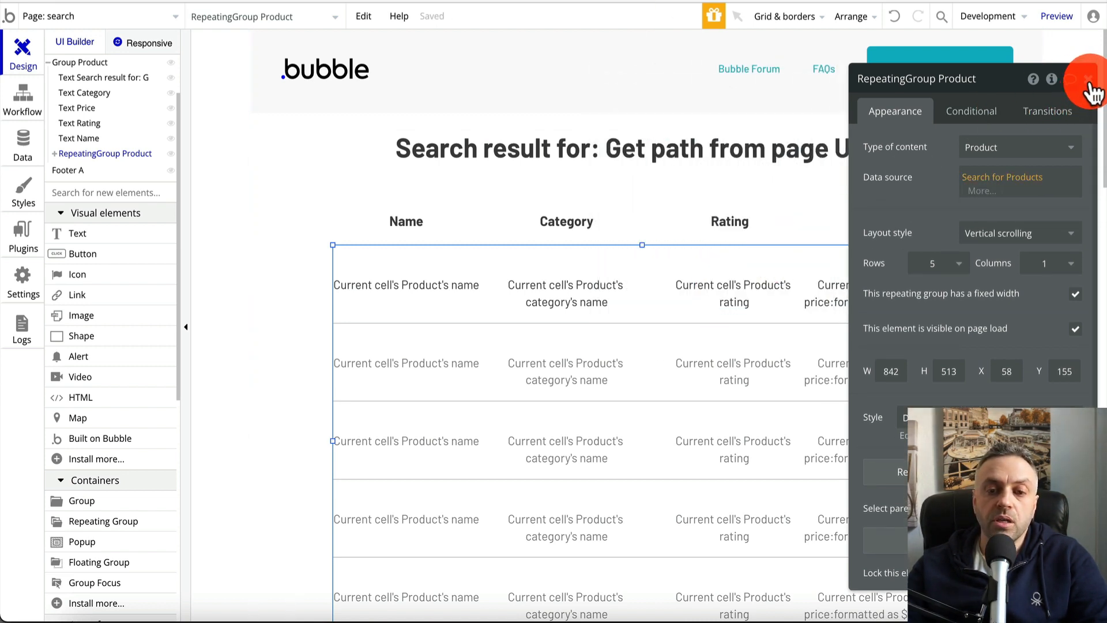
left_click(1090, 81)
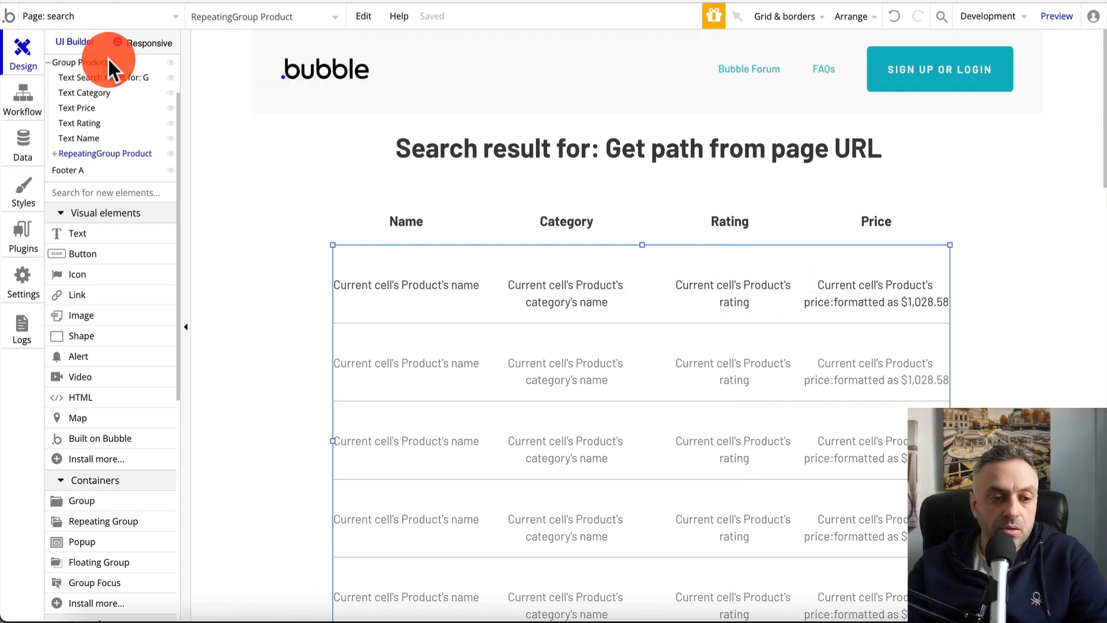
Preview the index homepage and search for widget1
left_click(49, 26)
left_click(50, 68)
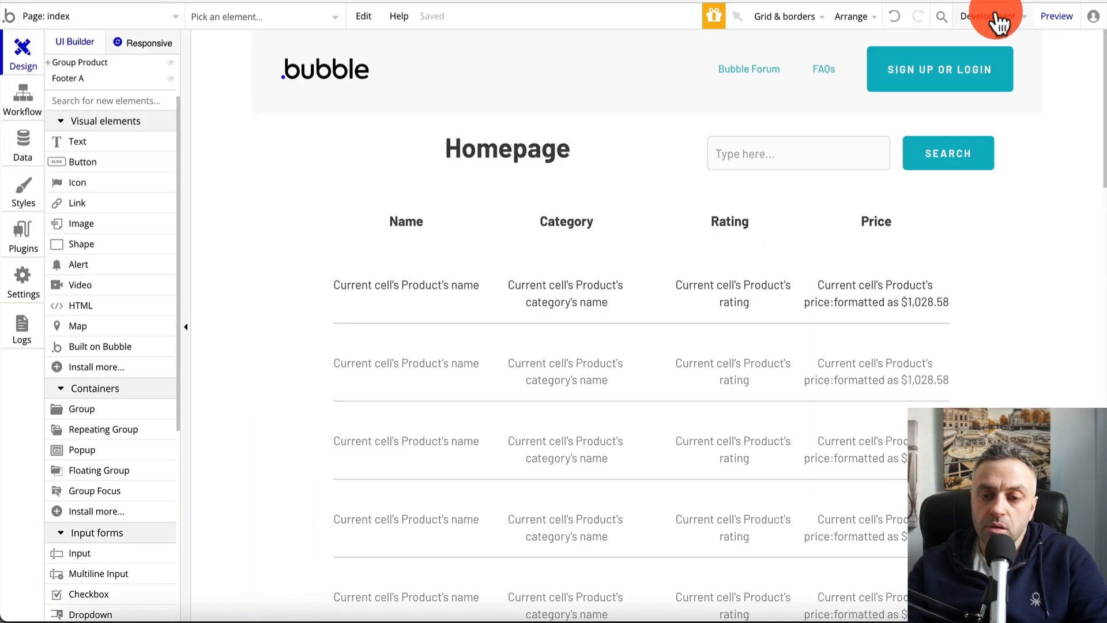
left_click(1051, 26)
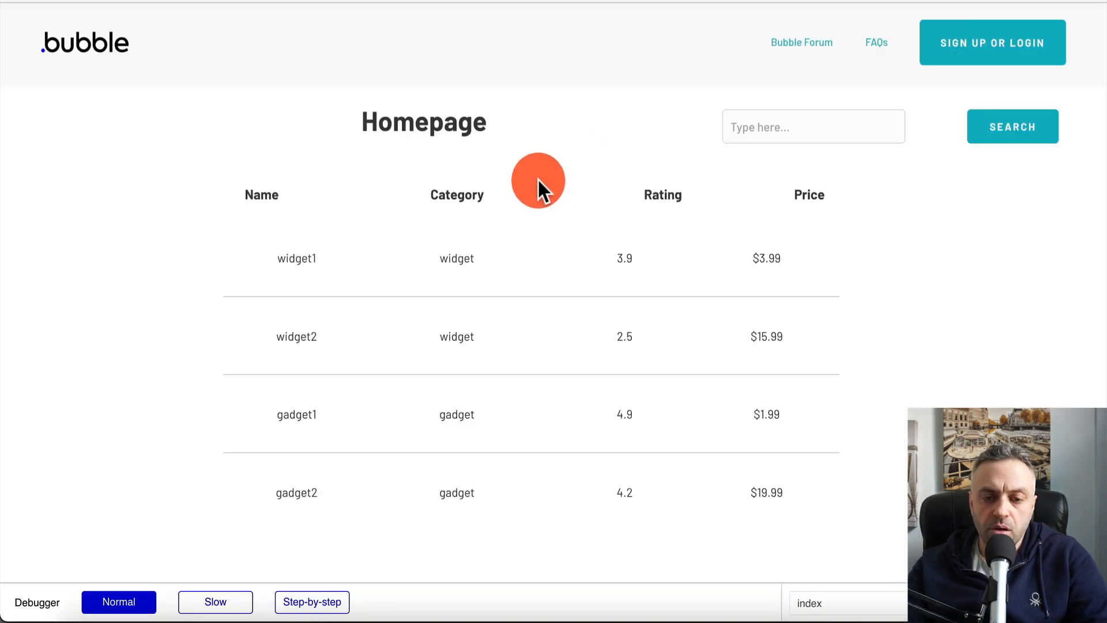
left_click(788, 123)
type("widg")
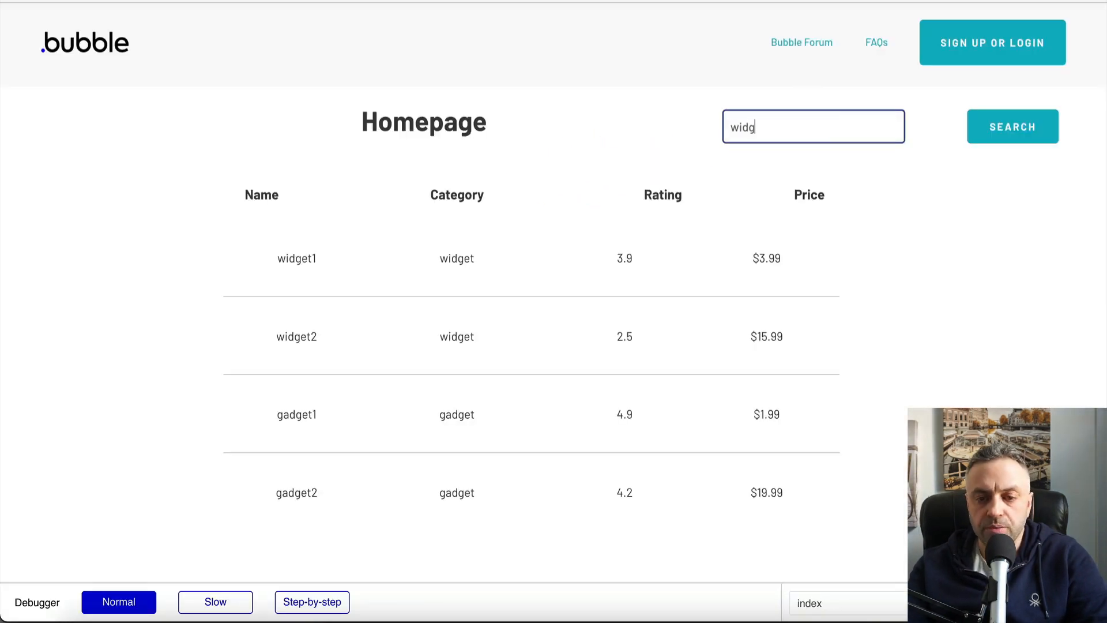
type("et1")
left_click(1019, 130)
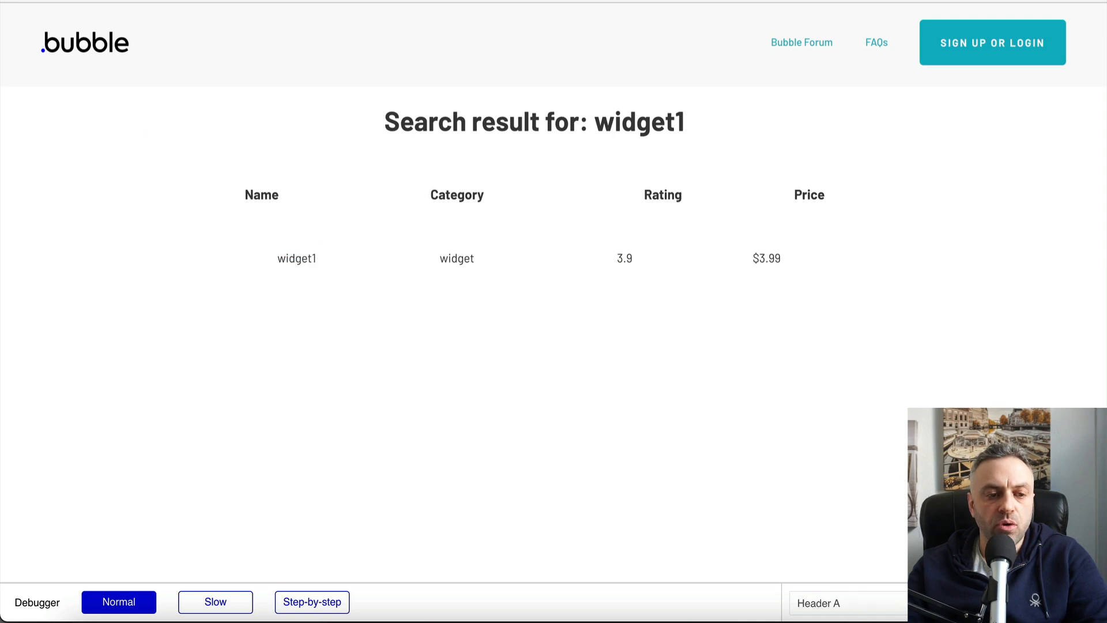
Run further searches for widget and gadget, checking only matching products appear
left_click(593, 72)
left_click(840, 121)
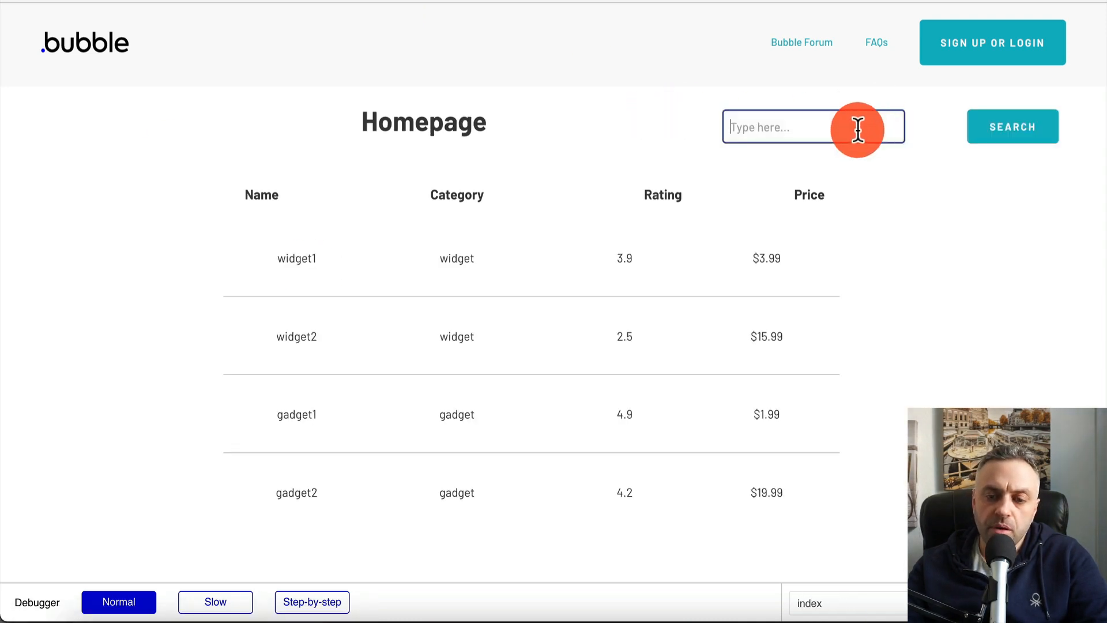
type("widget")
left_click(1046, 129)
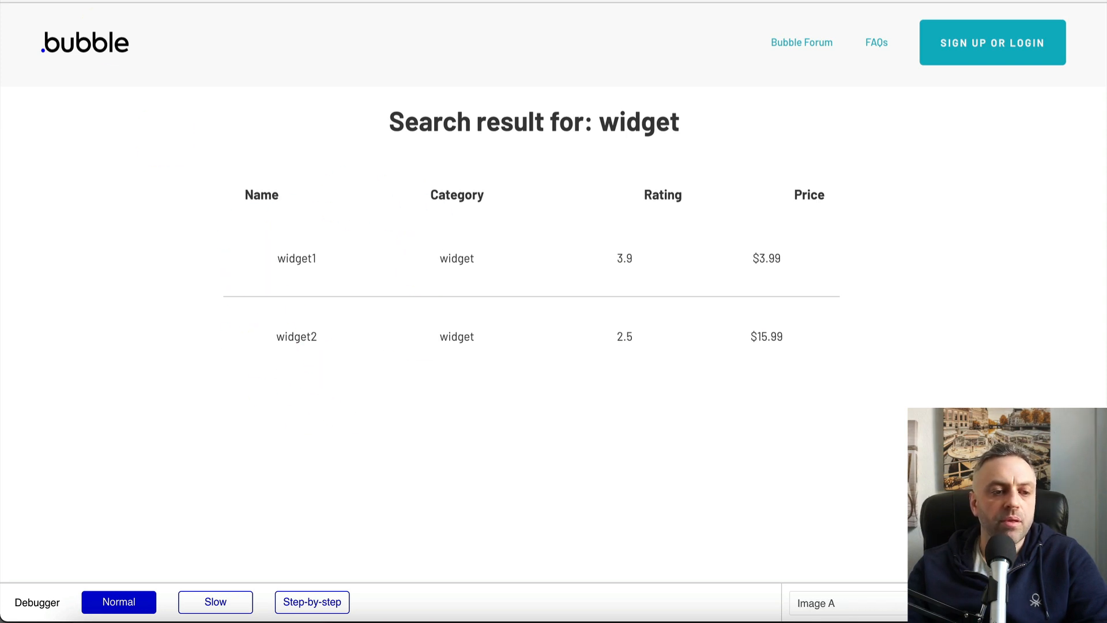
left_click(652, 36)
left_click(830, 132)
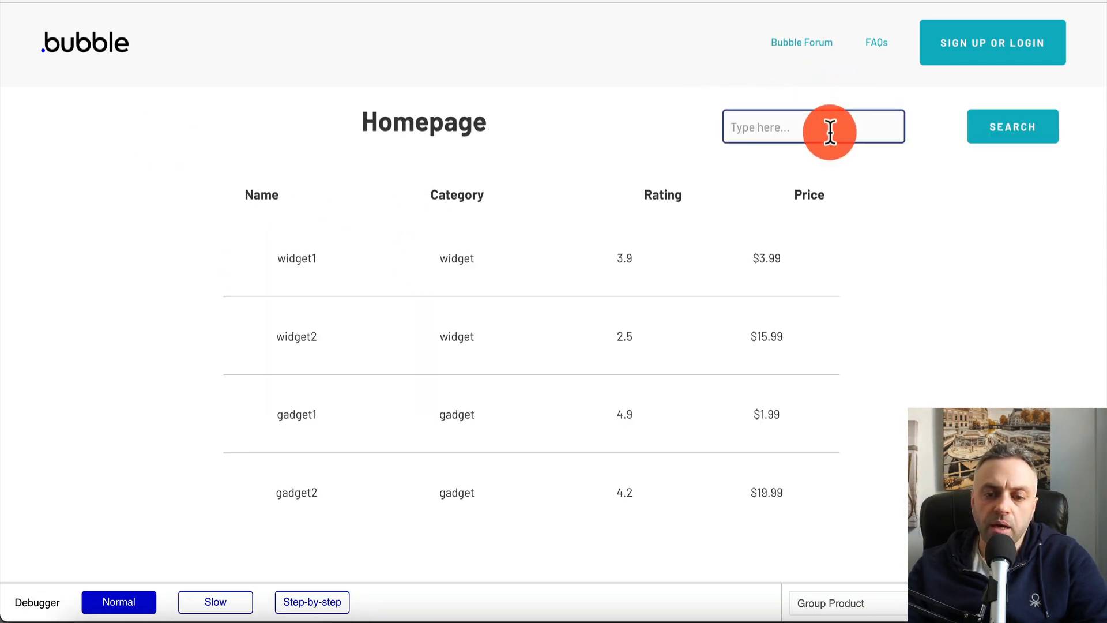
type("gadget")
left_click(1011, 123)
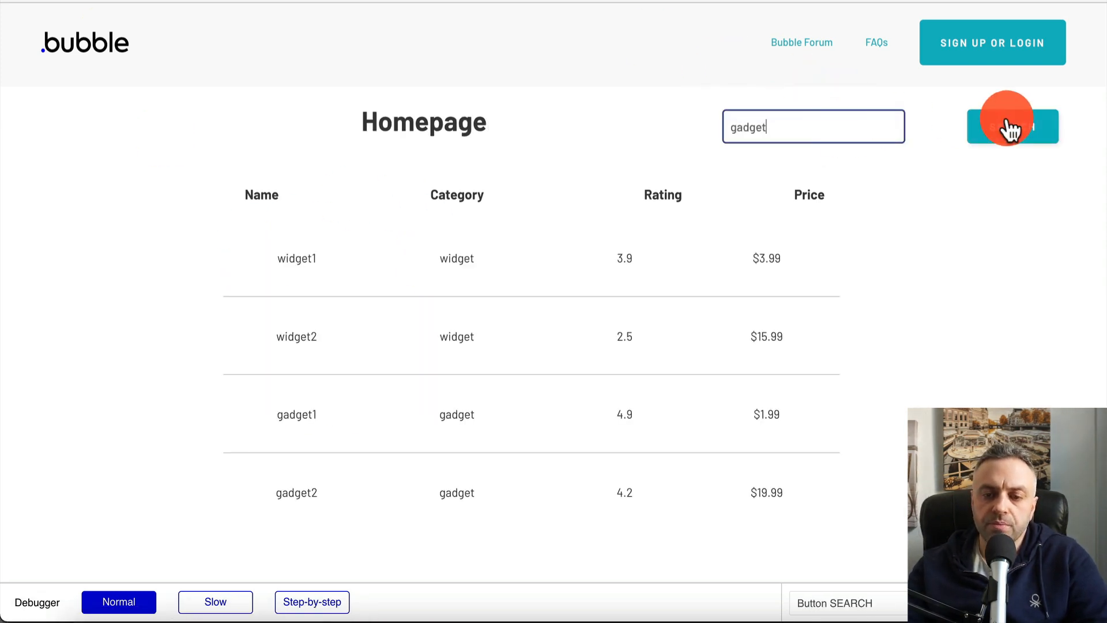
Inspect the gadget result's category text and product group, then return to the editor
left_click(445, 260)
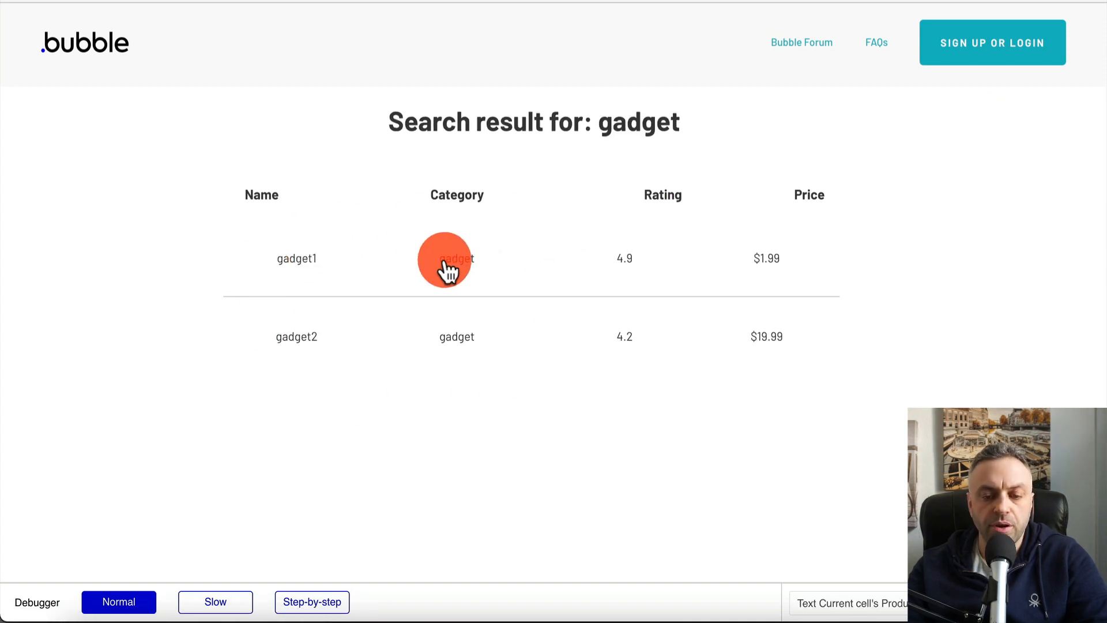
left_click(451, 130)
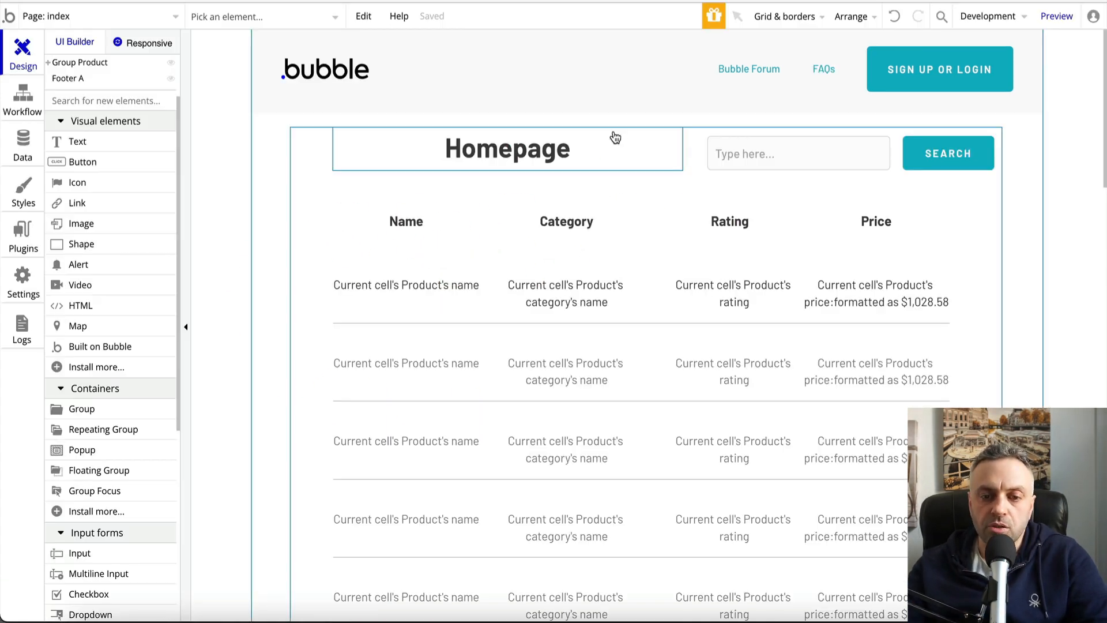
left_click(478, 119)
left_click(119, 17)
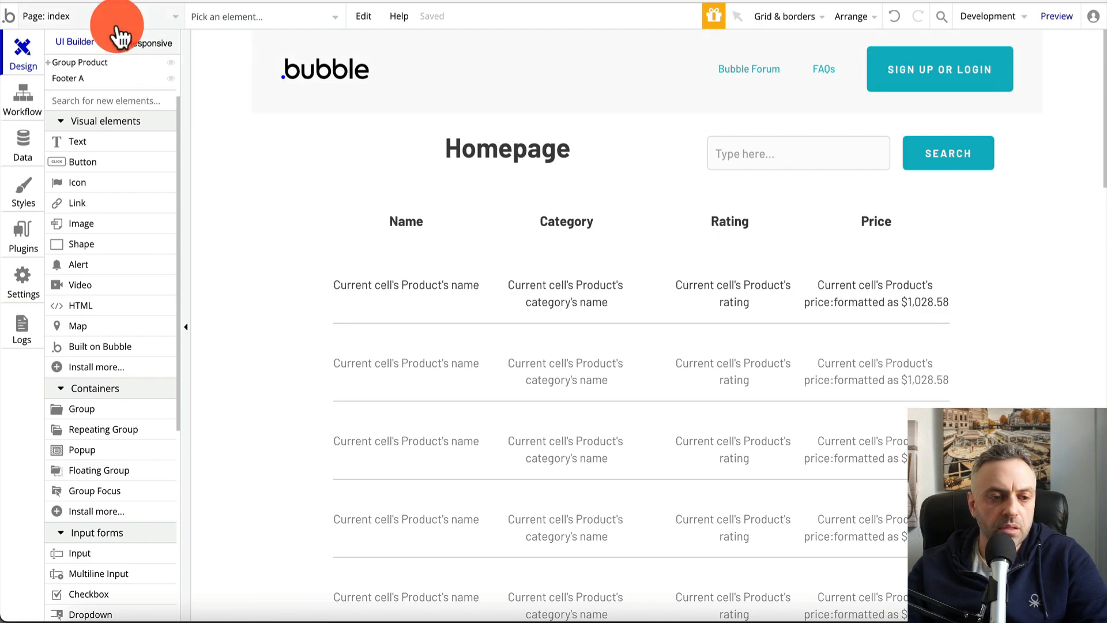
Add an 's' to the search page heading so it reads 'Search results for:'
left_click(81, 88)
left_click(647, 152)
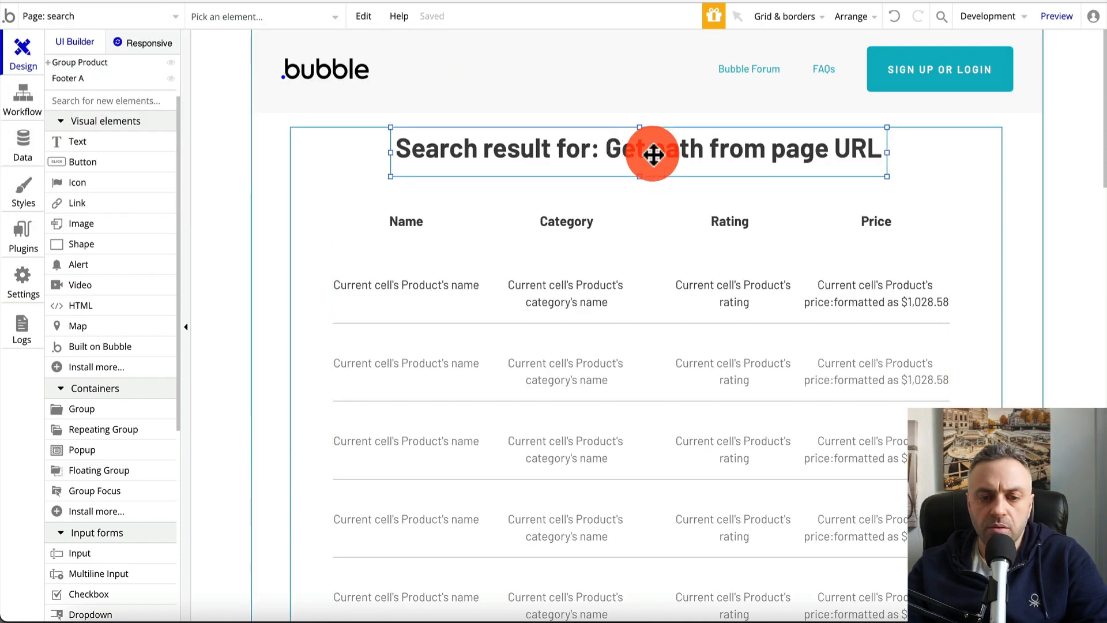
double_click(475, 143)
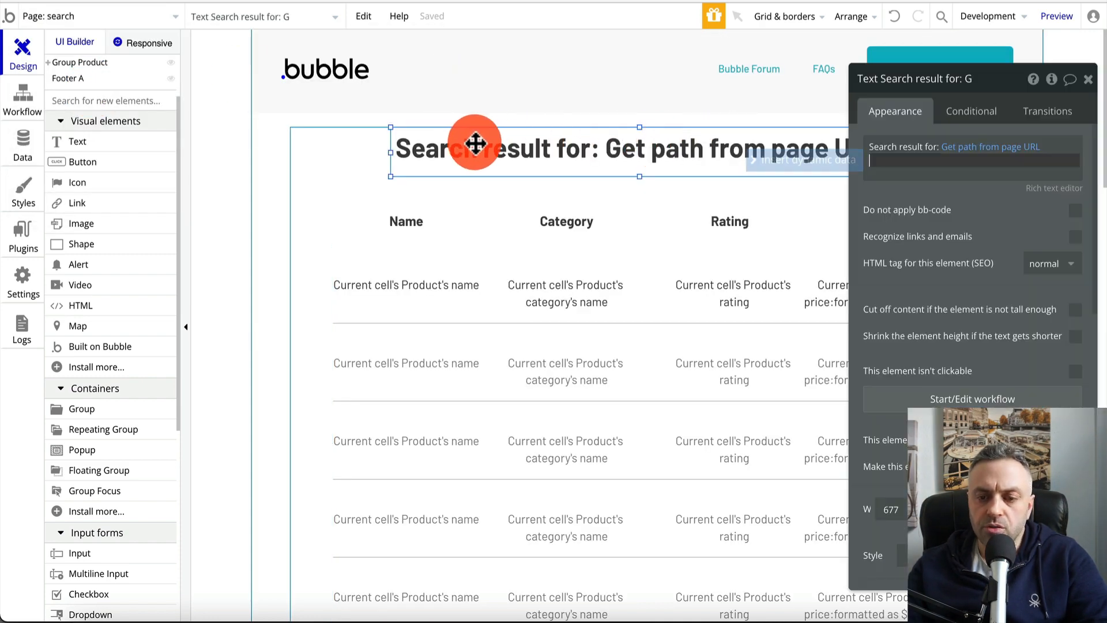
left_click(915, 138)
left_click(958, 129)
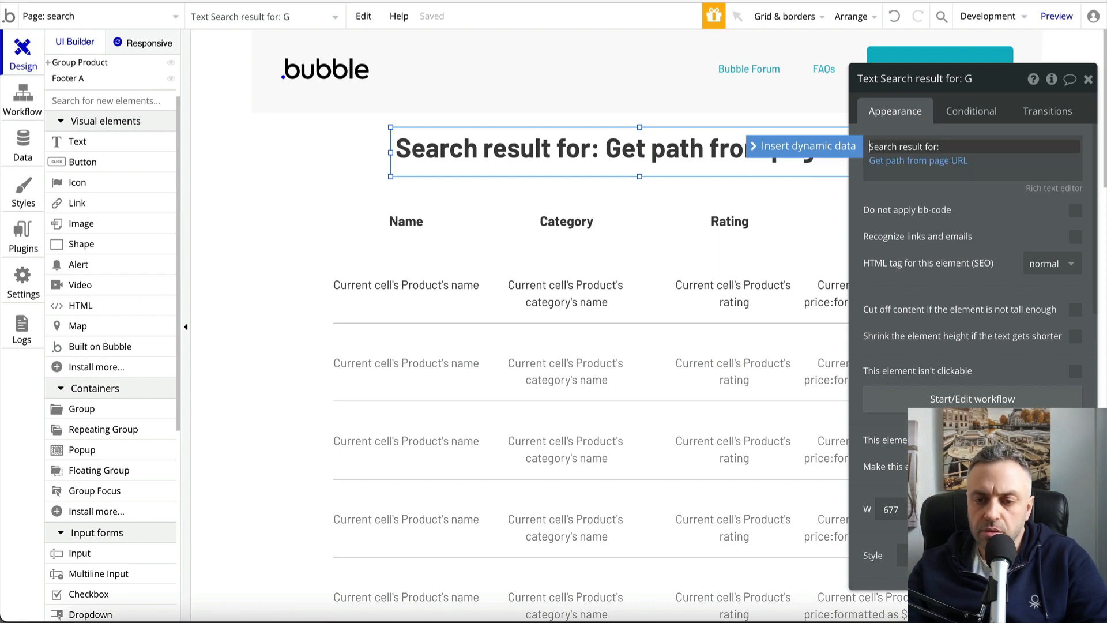
type("s")
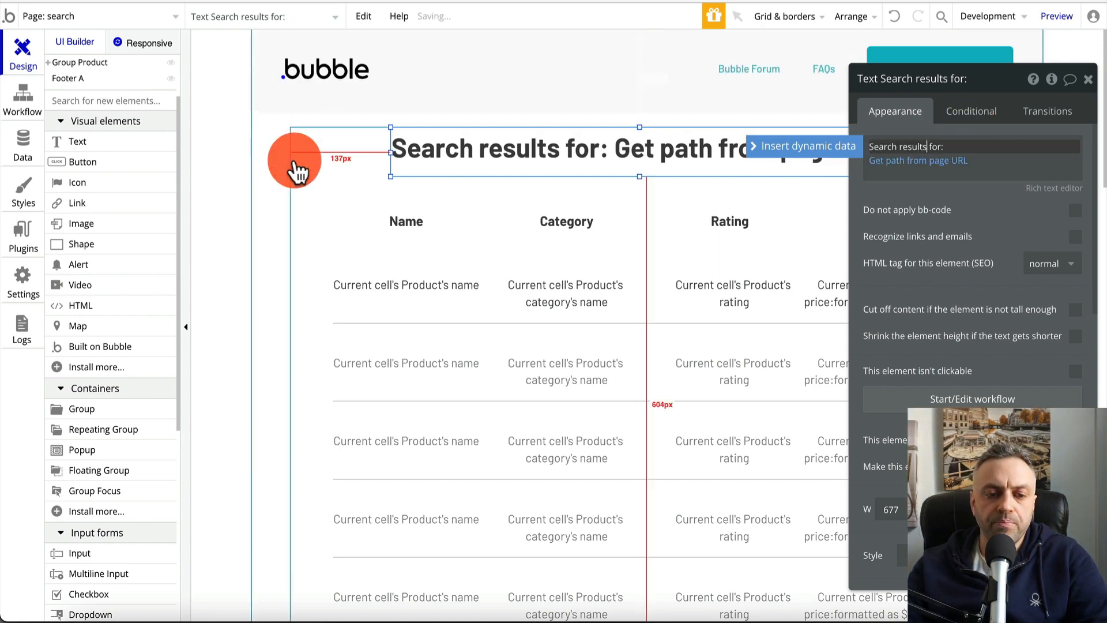
left_click(314, 176)
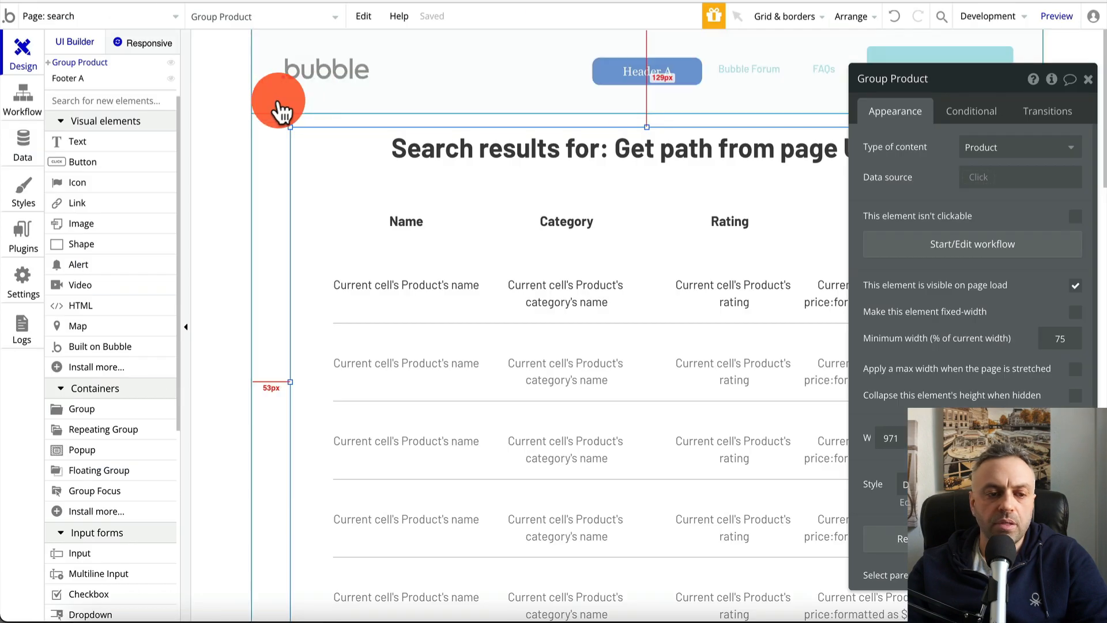
left_click(1088, 79)
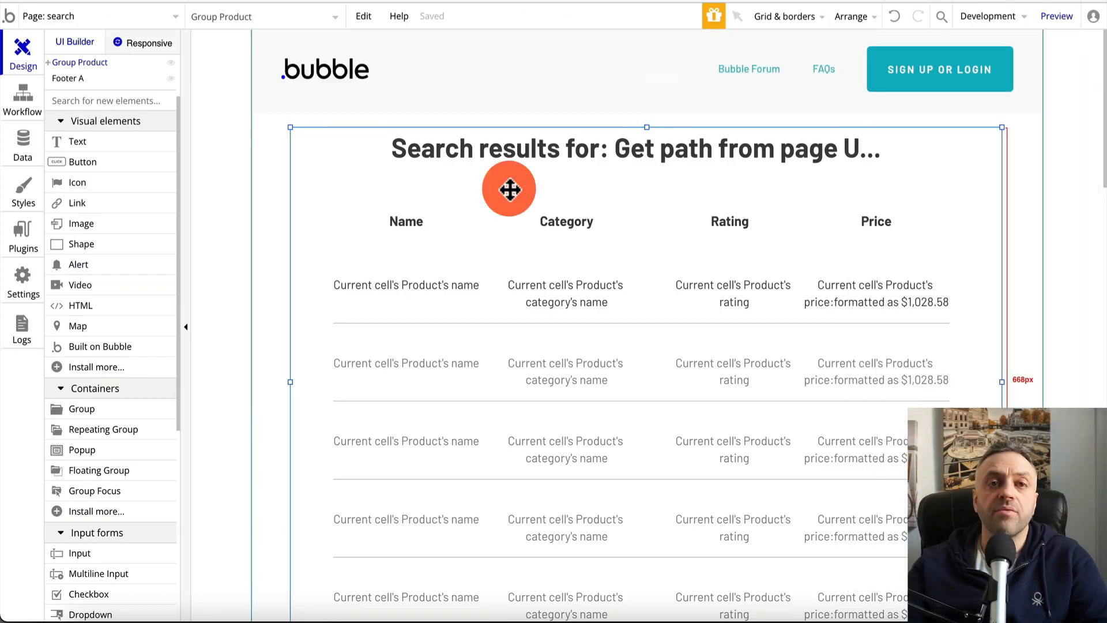
Add a new blank page named product_detail
left_click(69, 18)
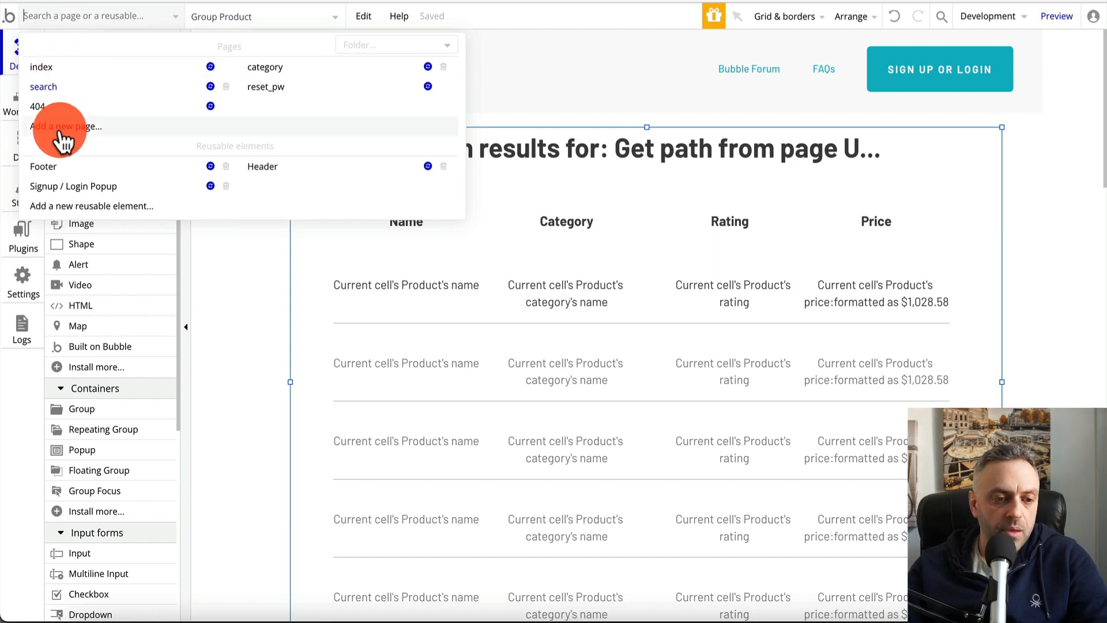
left_click(456, 126)
type("ed")
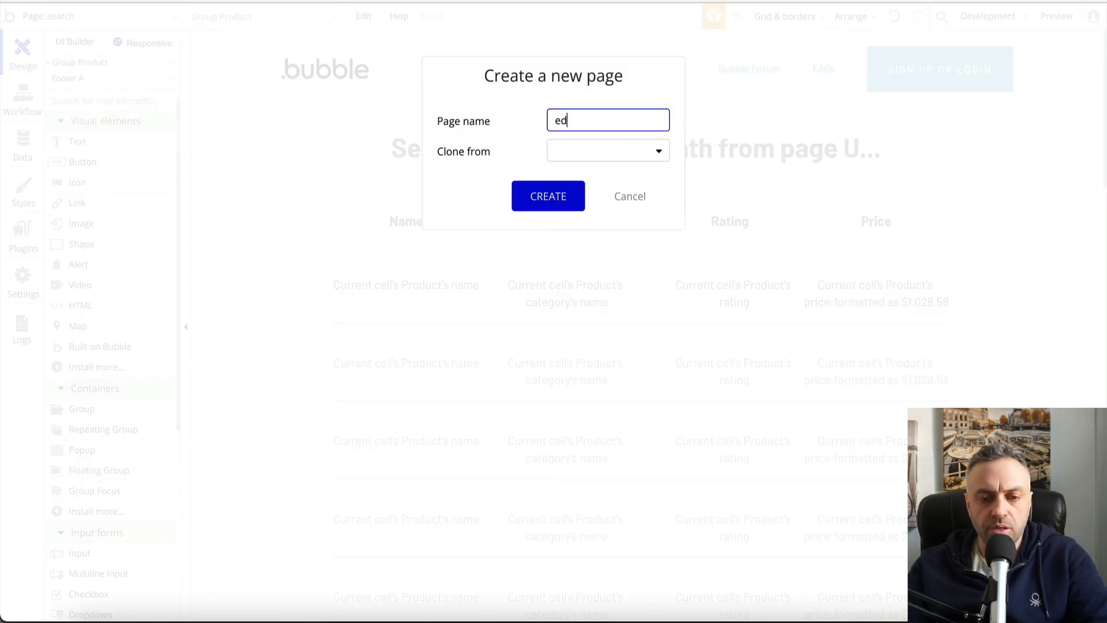
key("BackSpace")
key("BackSpace")
type("product_detail")
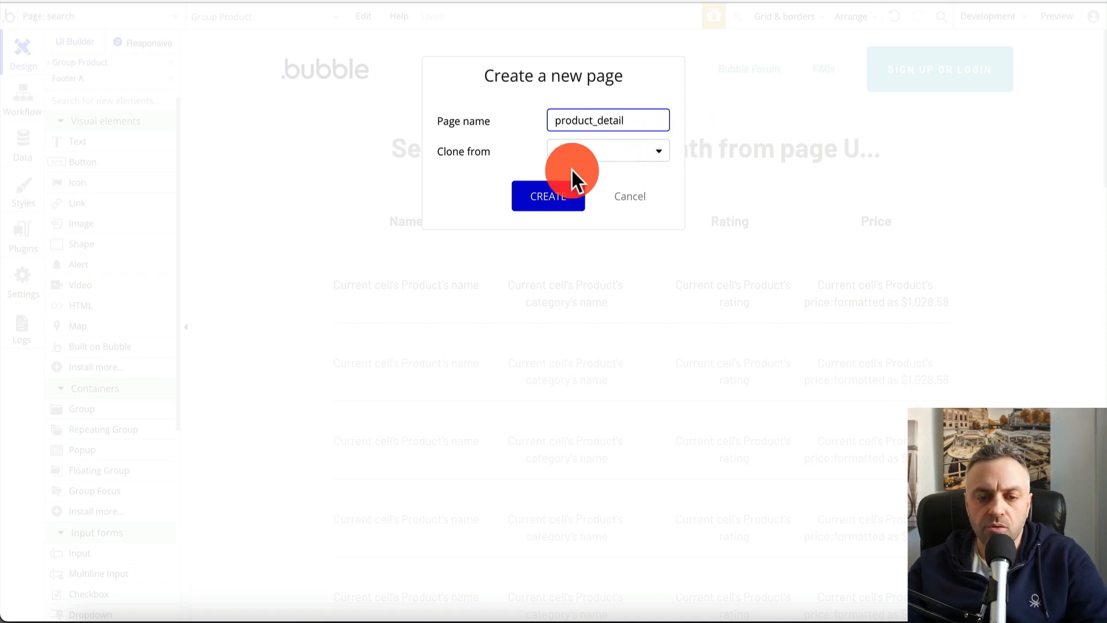
left_click(542, 196)
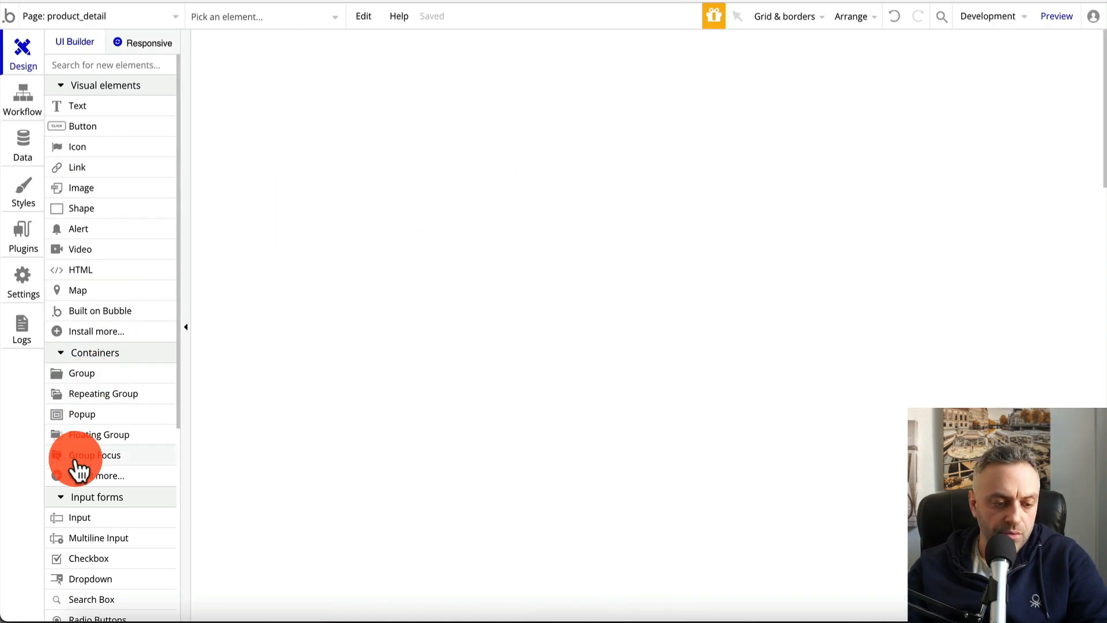
Place the reusable Header A along the top of the product_detail page
scroll(75, 462, "down", 6)
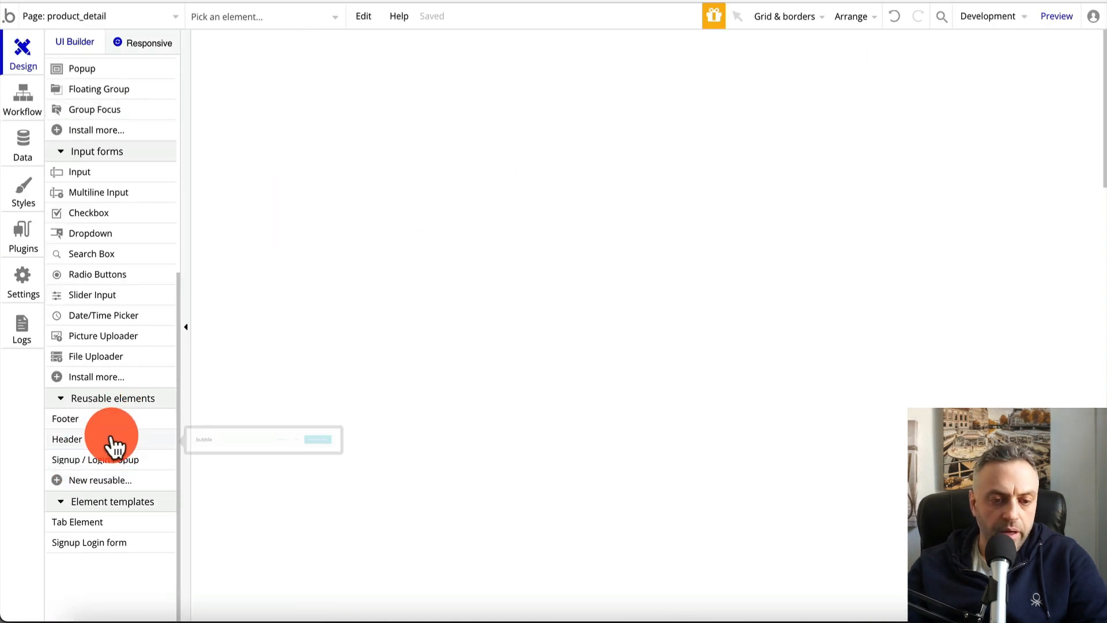
left_click_drag(113, 436, 448, 60)
left_click_drag(523, 83, 456, 49)
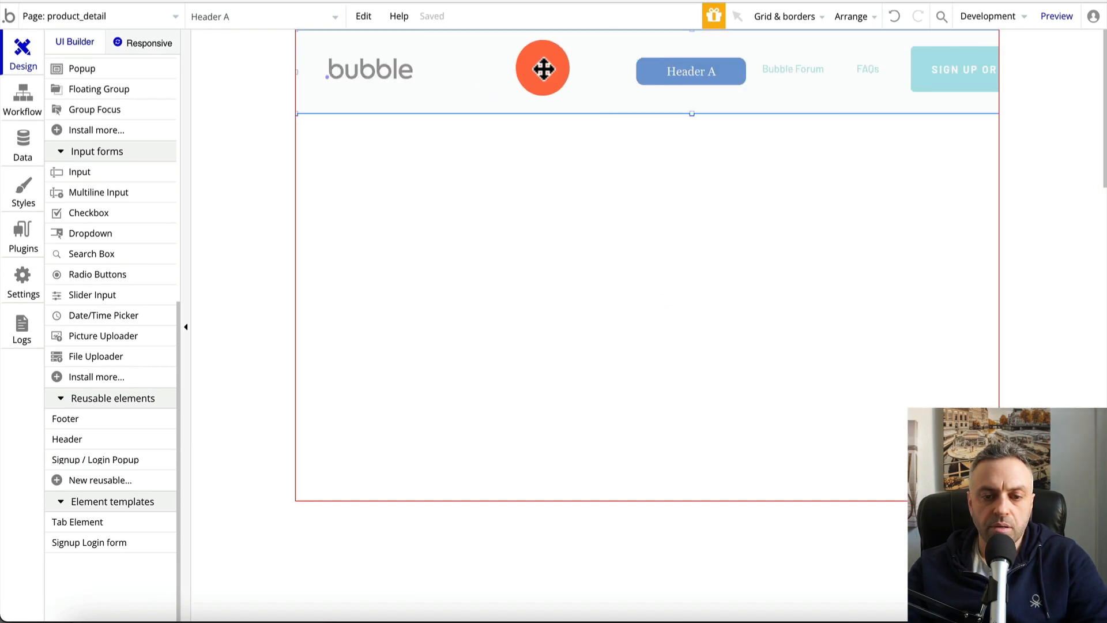
left_click(465, 267)
left_click(921, 319)
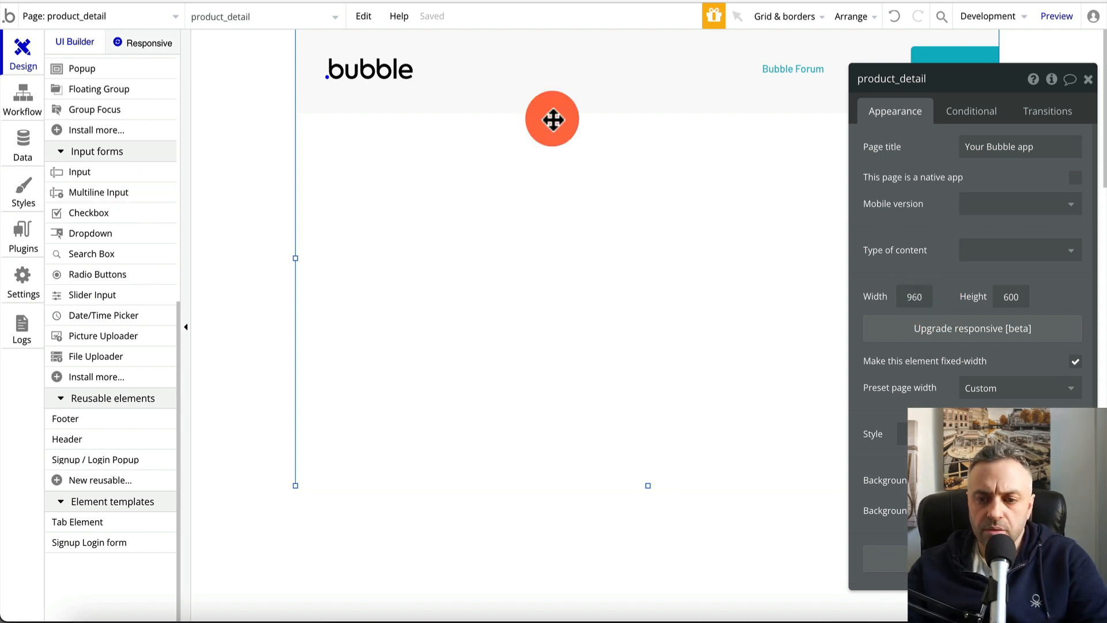
left_click(592, 76)
left_click(696, 301)
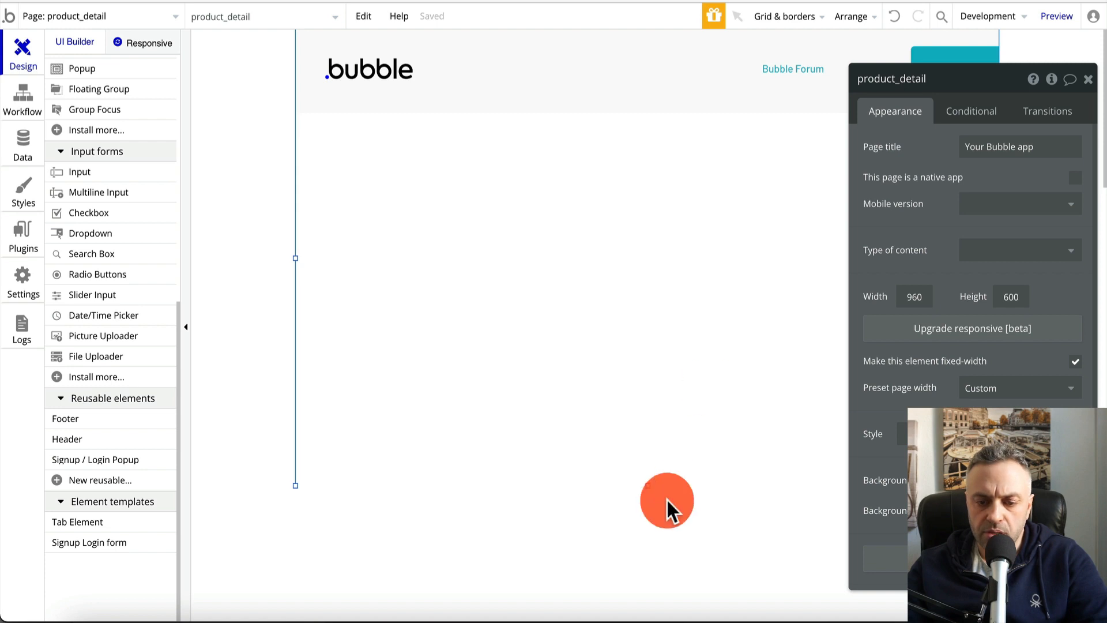
Stretch the page taller and set its width to 1080
left_click_drag(648, 489, 637, 608)
left_click(912, 304)
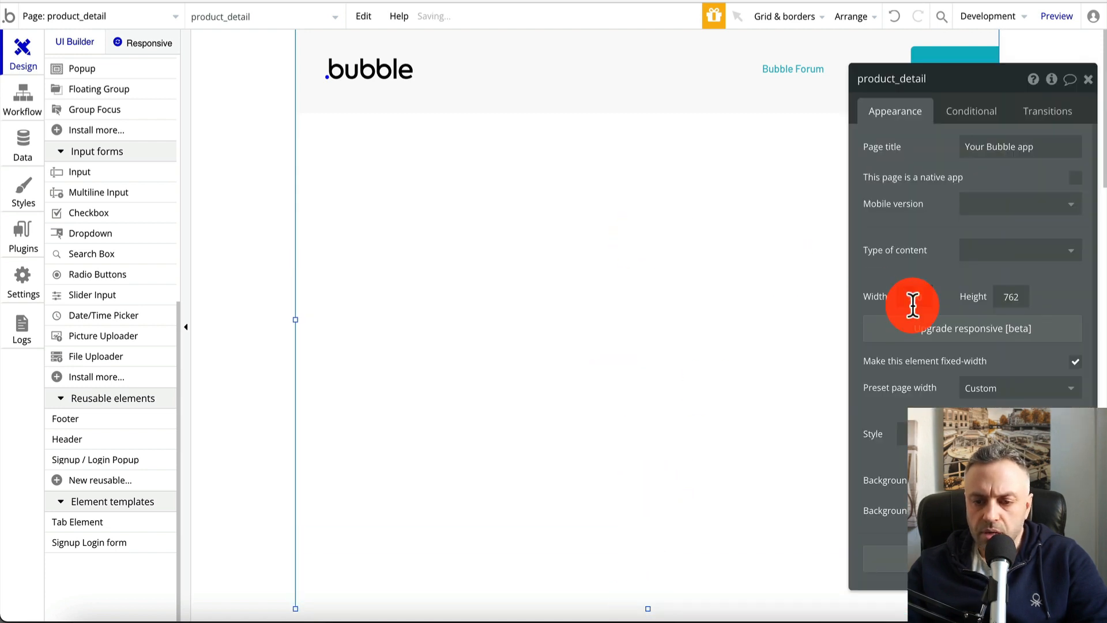
type("1080")
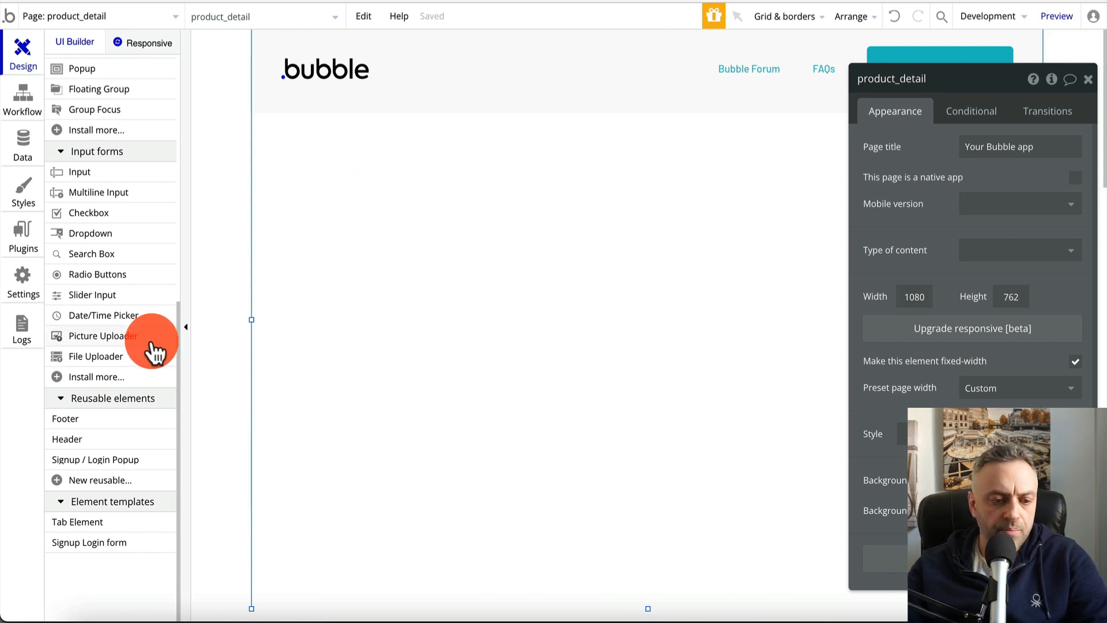
Place the reusable Footer A at the bottom of the page
left_click_drag(107, 429, 410, 511)
left_click_drag(407, 571, 388, 588)
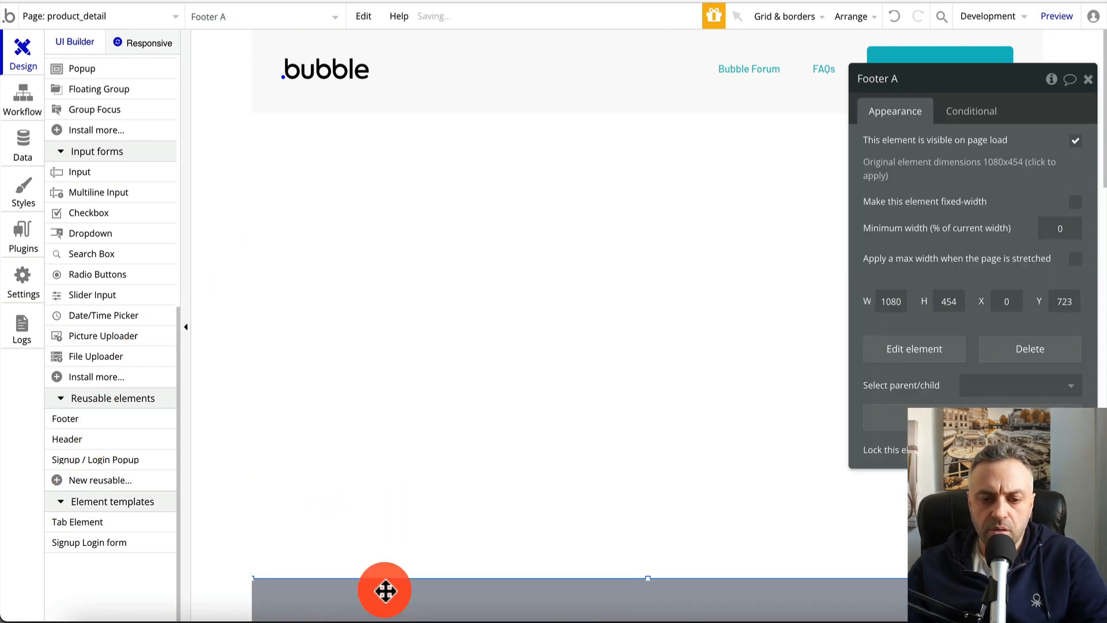
left_click(455, 260)
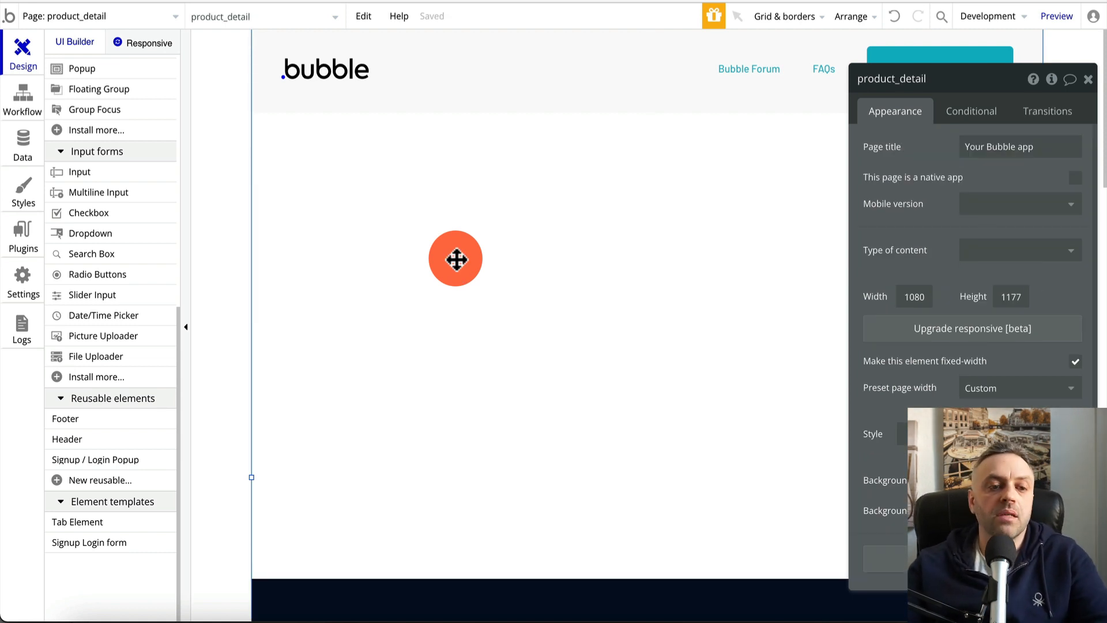
scroll(81, 144, "up", 8)
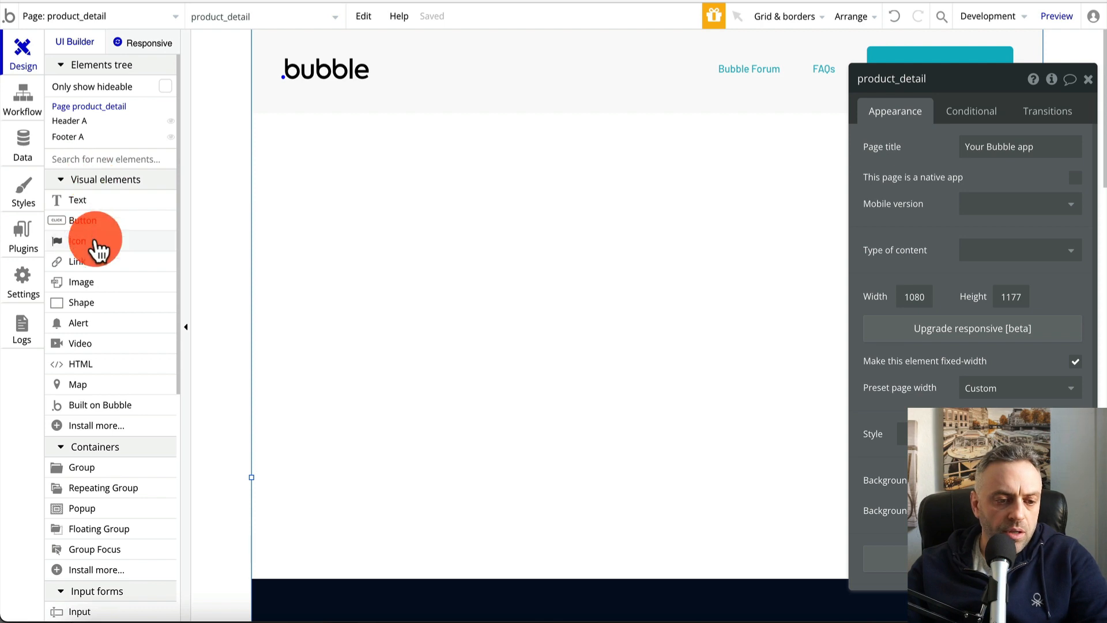
Add a Group to the page and enlarge it to fill the page body
scroll(94, 366, "down", 3)
left_click(113, 327)
left_click(411, 238)
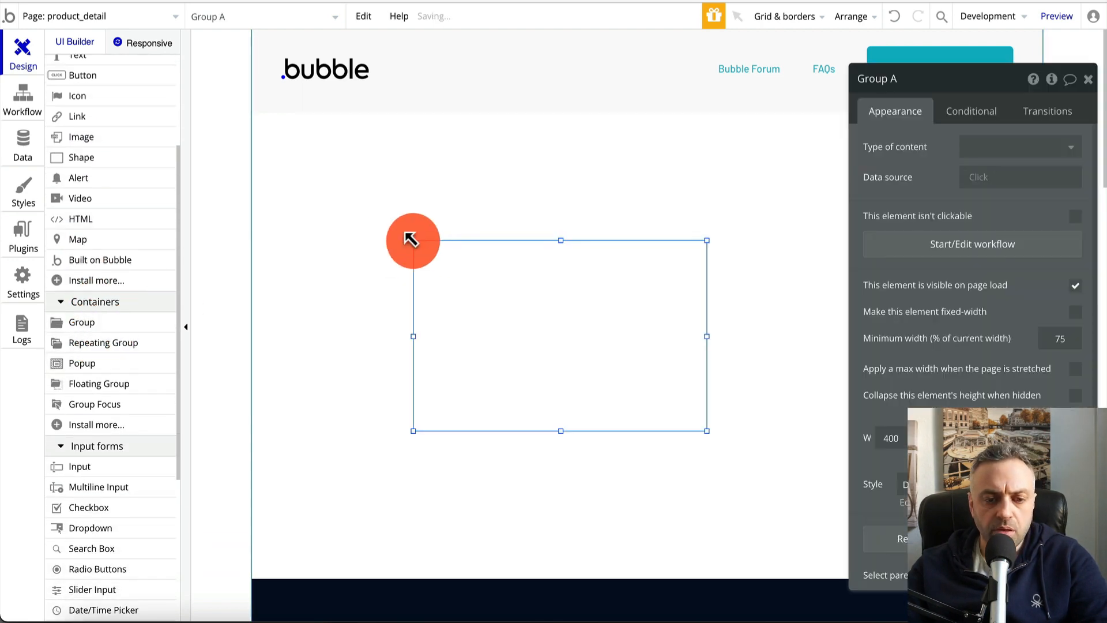
left_click_drag(411, 238, 334, 194)
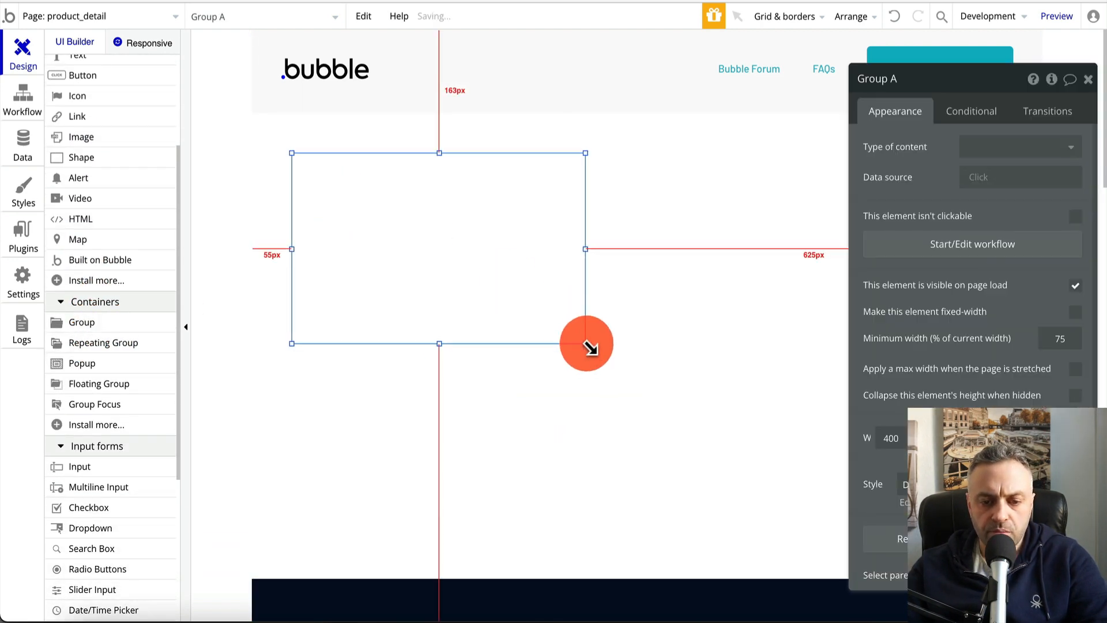
left_click_drag(587, 345, 1022, 543)
left_click_drag(762, 378, 754, 377)
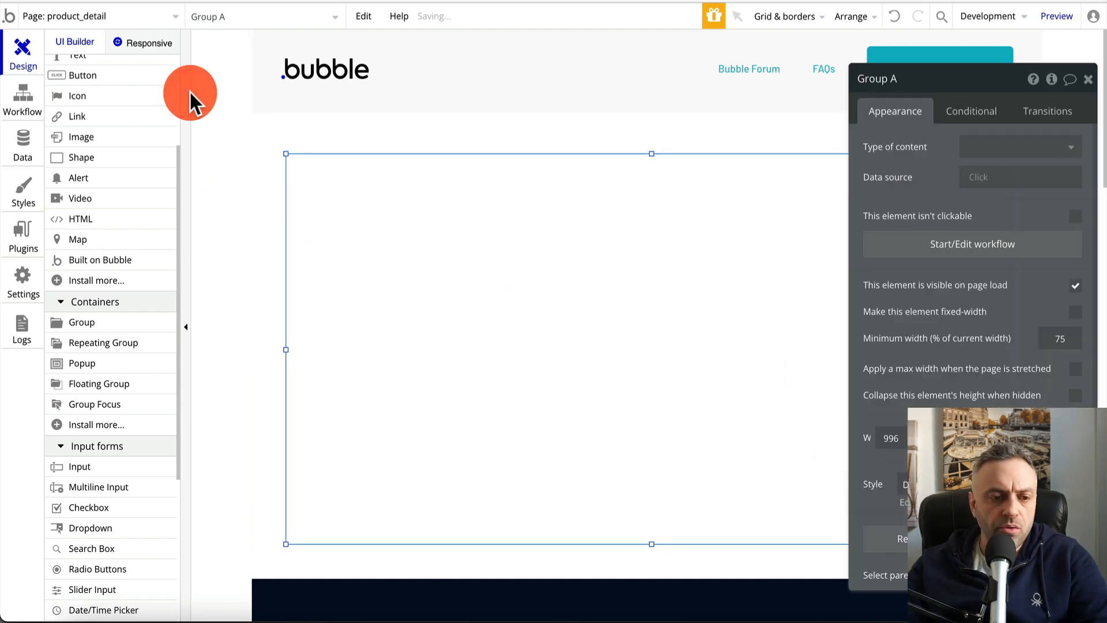
Add a text near the group's top that shows the page URL's path
scroll(109, 148, "up", 3)
left_click_drag(87, 225, 592, 191)
left_click(952, 155)
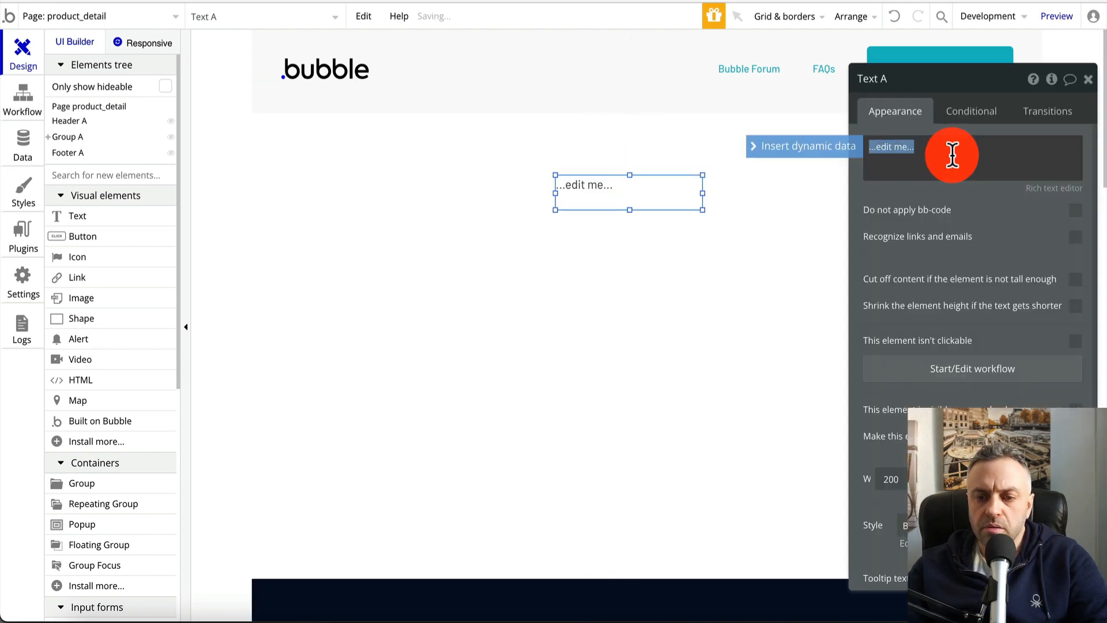
left_click(801, 149)
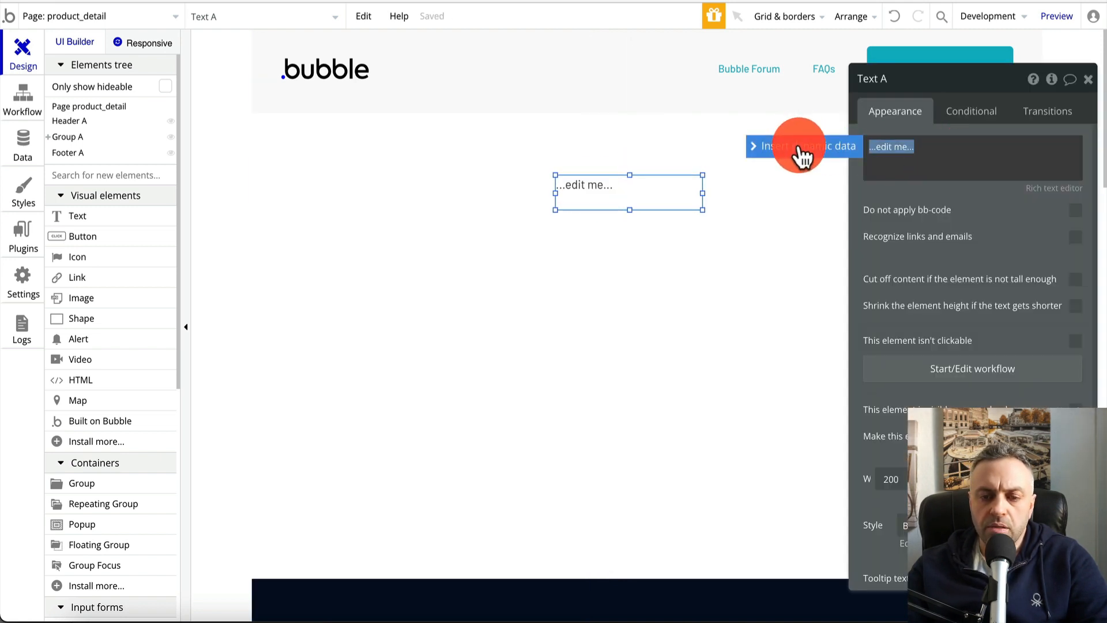
left_click(1036, 162)
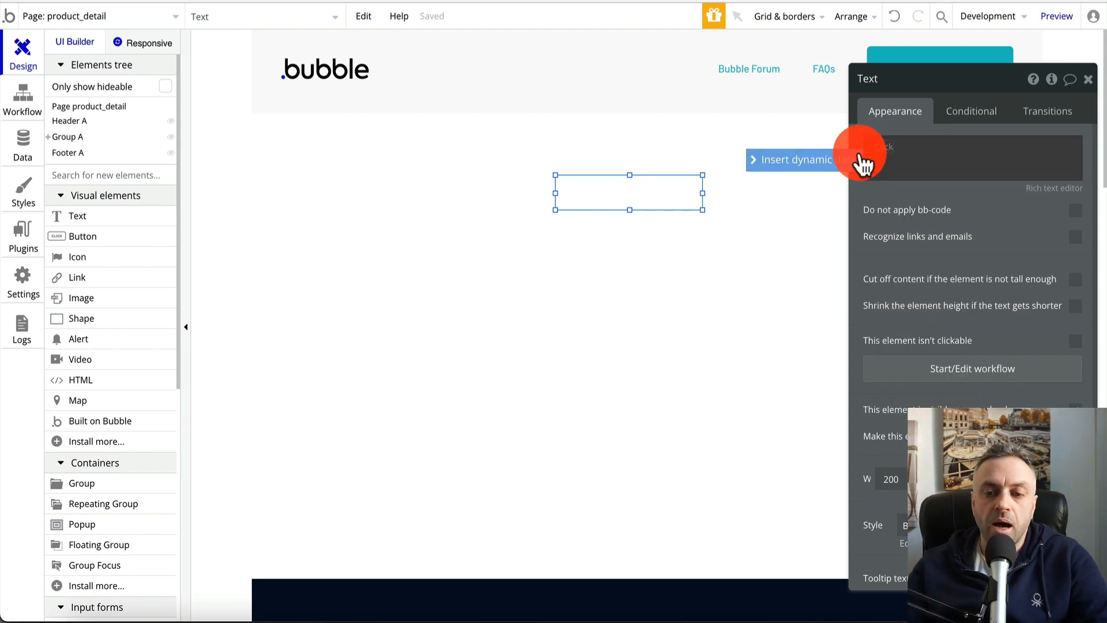
left_click(880, 147)
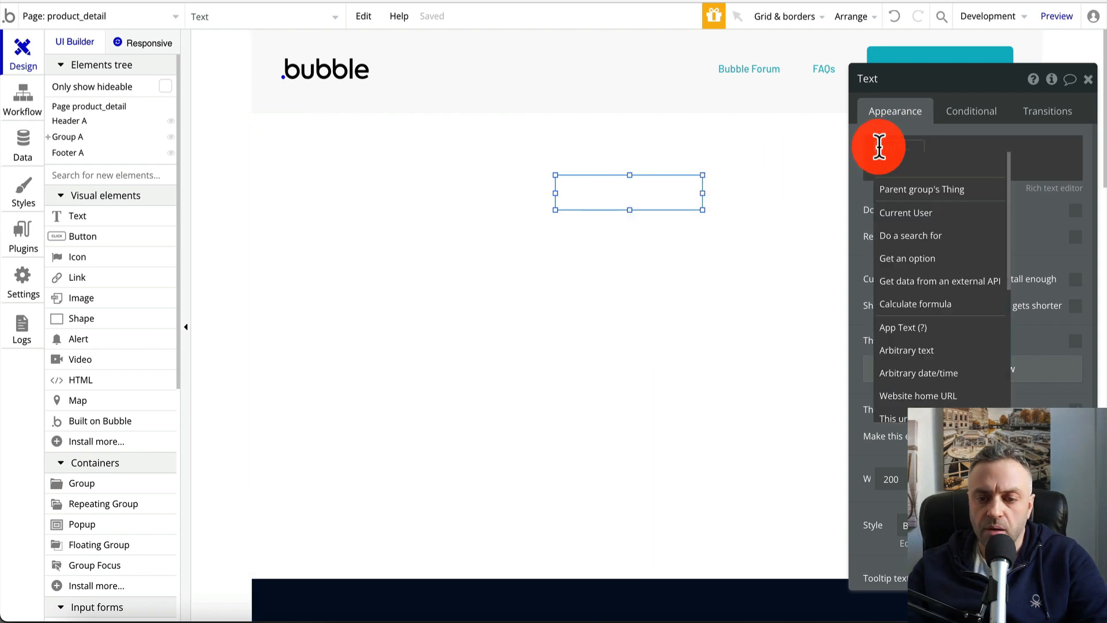
scroll(917, 237, "down", 5)
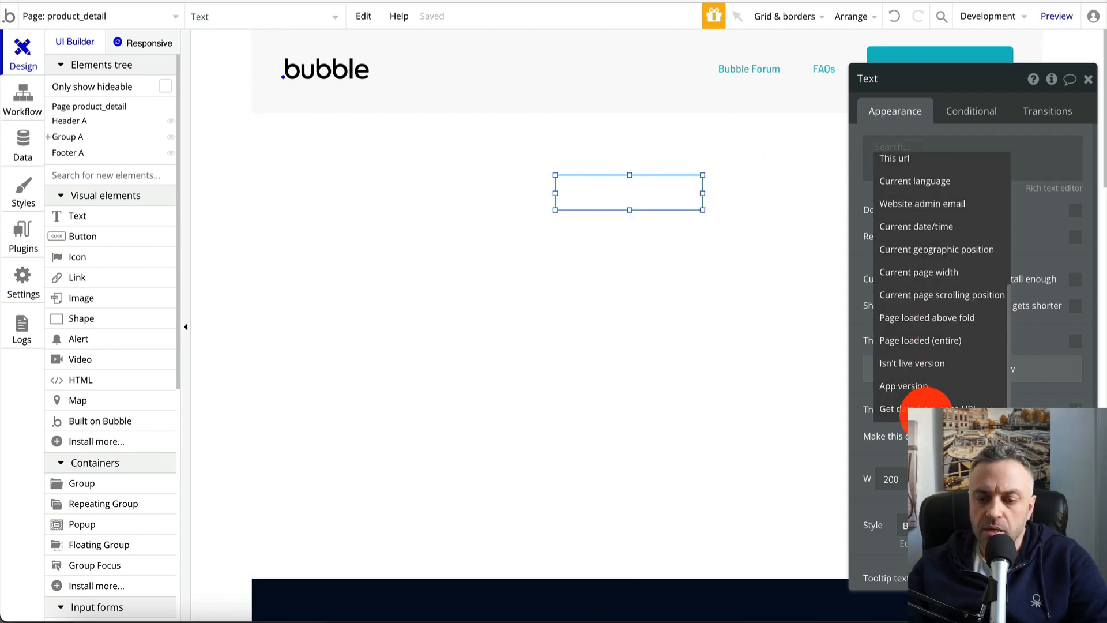
left_click(929, 409)
left_click(785, 118)
left_click(777, 161)
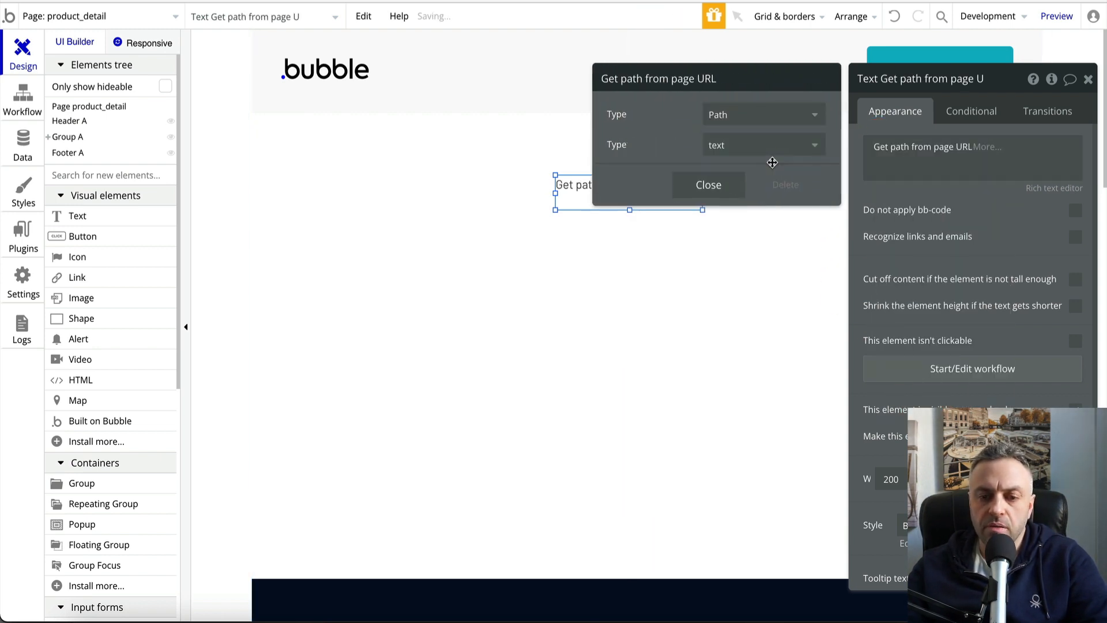
left_click(718, 187)
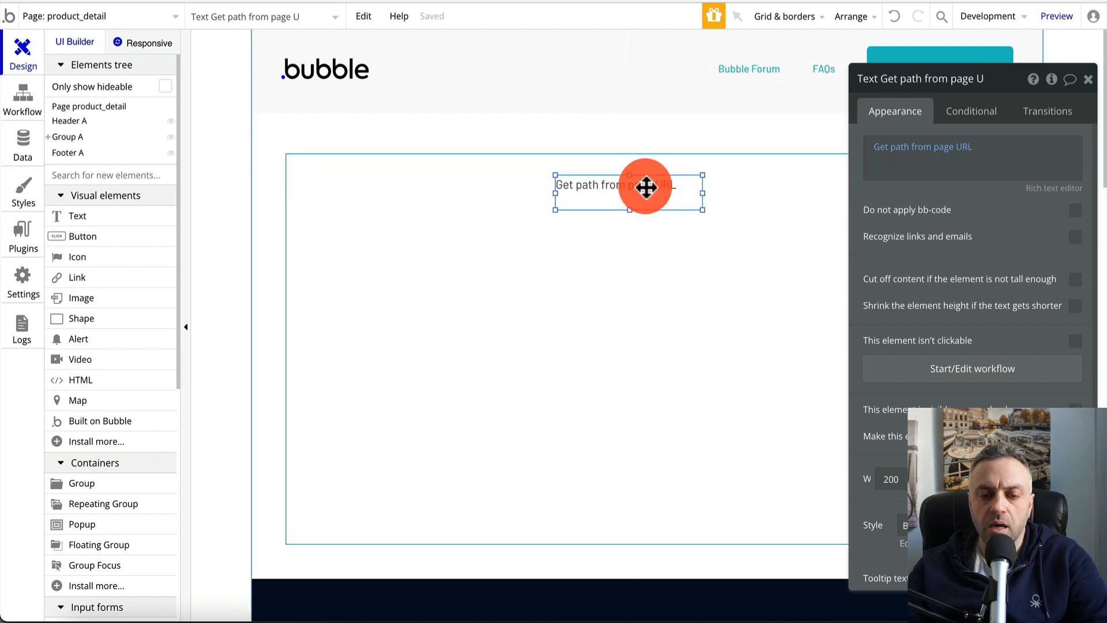
left_click_drag(646, 187, 652, 184)
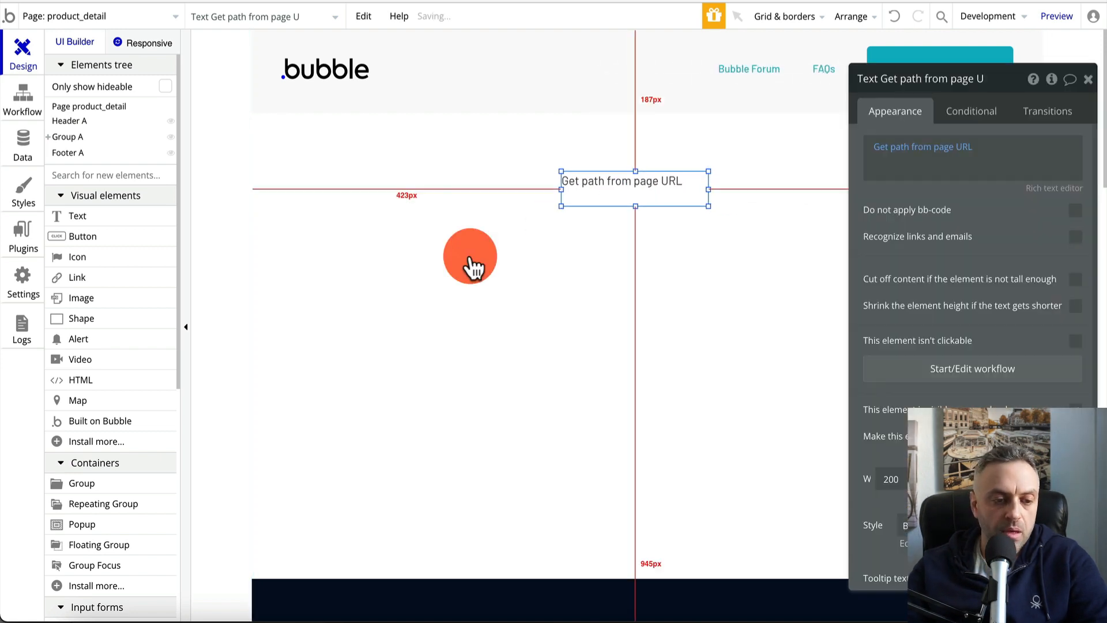
Place a blank text at the group's left and paste two copies stacked beneath it
left_click(470, 260)
left_click_drag(93, 217, 338, 237)
key("ctrl+c")
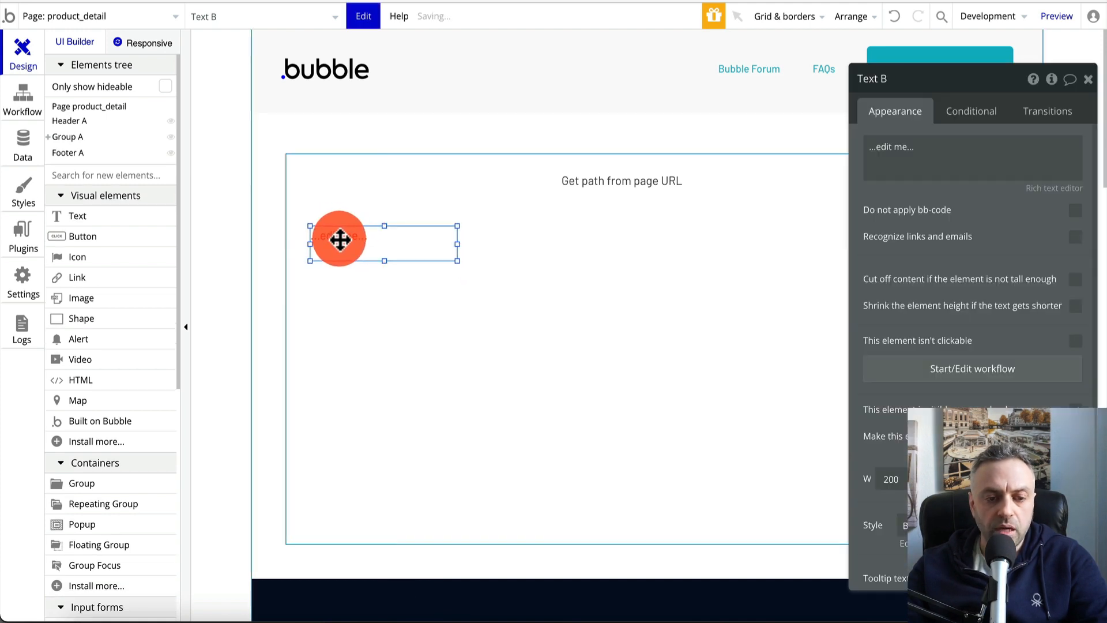
key("ctrl+v")
left_click(347, 275)
key("ctrl+v")
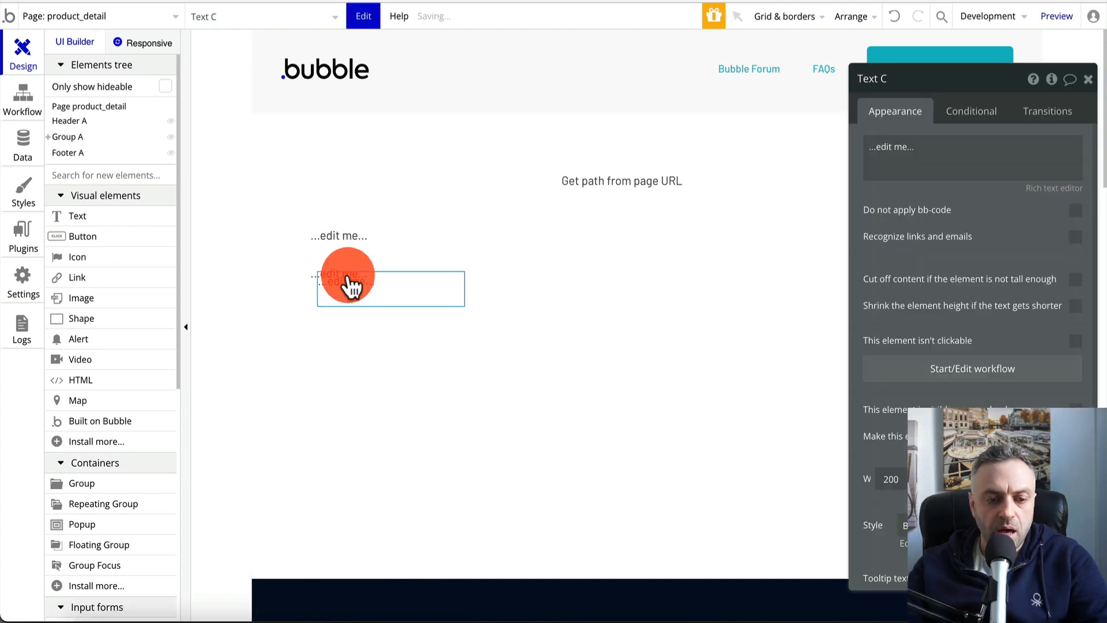
left_click(362, 315)
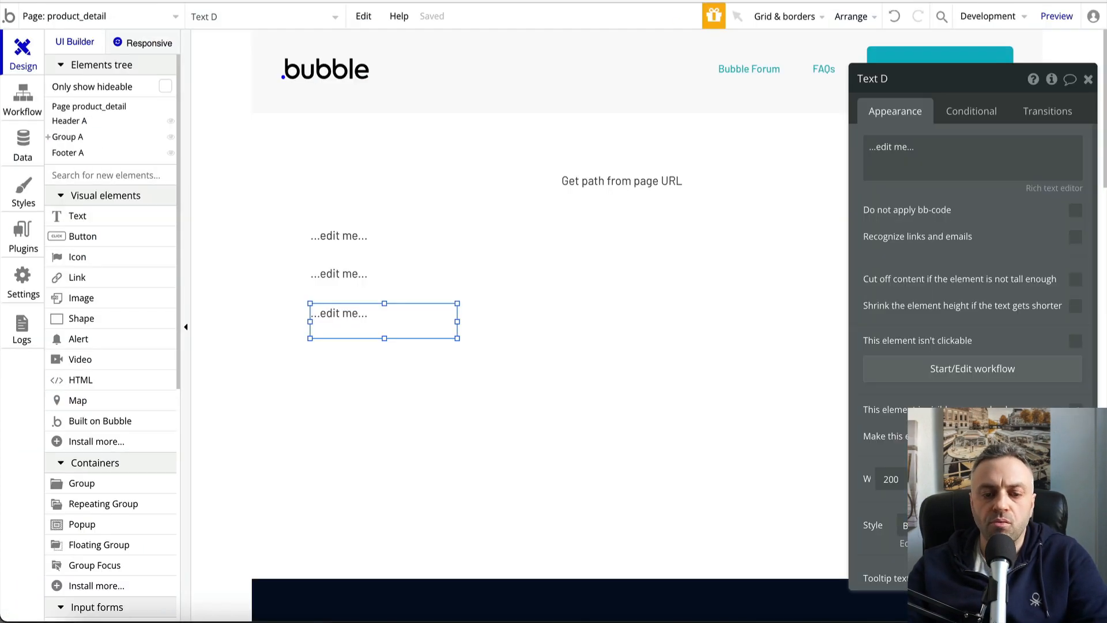
Place a fourth blank text below the other three
left_click_drag(404, 320, 391, 288)
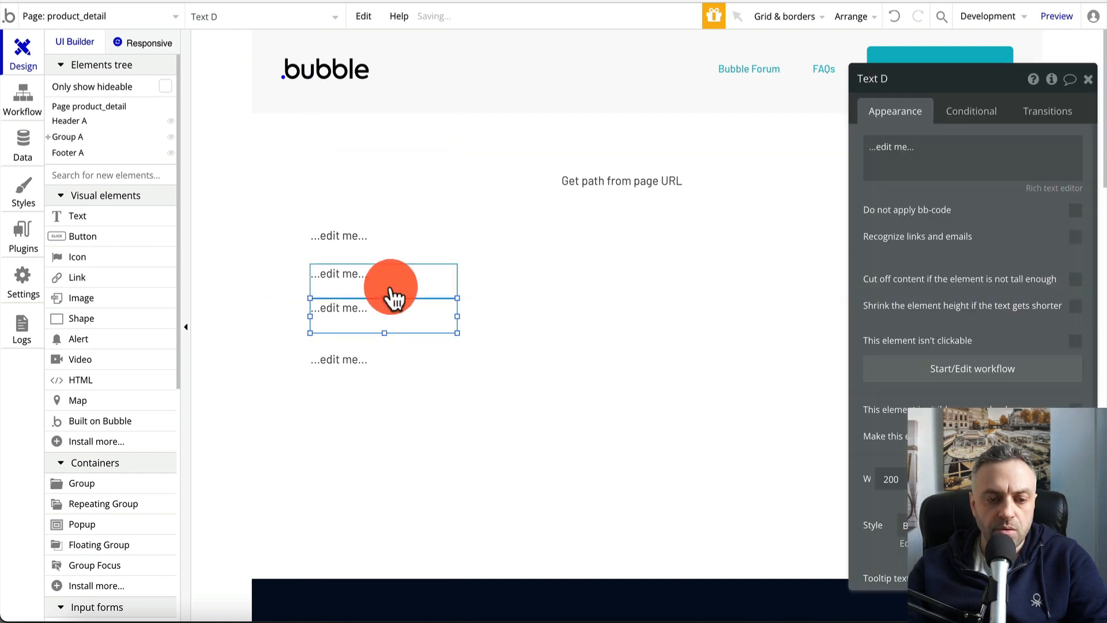
Label the first blank text 'Name:', removing its preset style and changing its font size
left_click(388, 230)
left_click(971, 153)
key("ctrl+a")
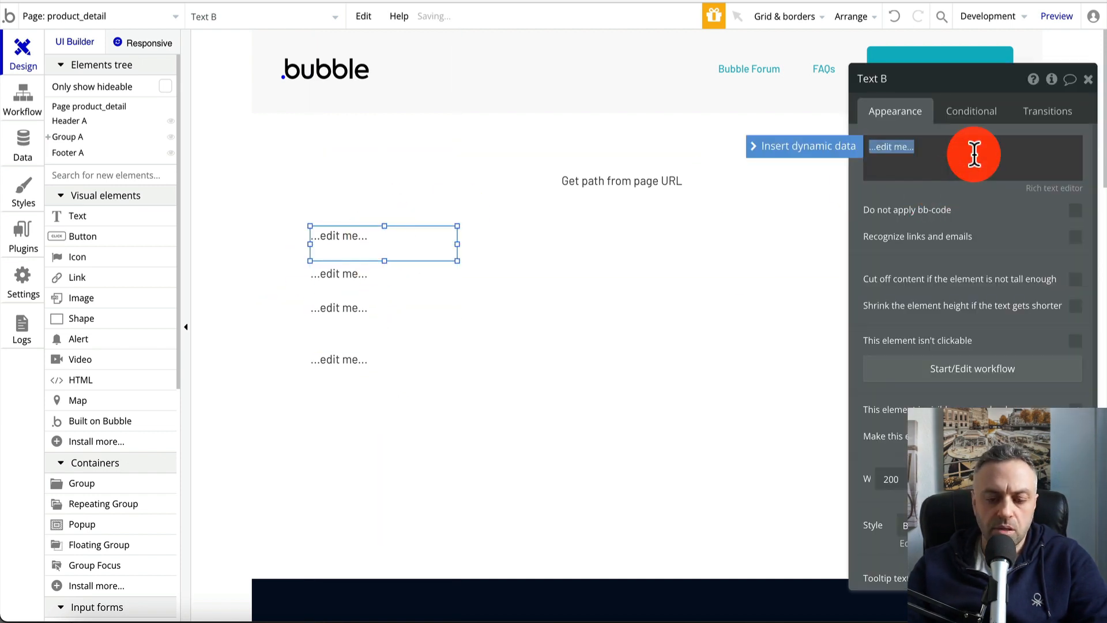
type("Name:")
scroll(976, 299, "down", 3)
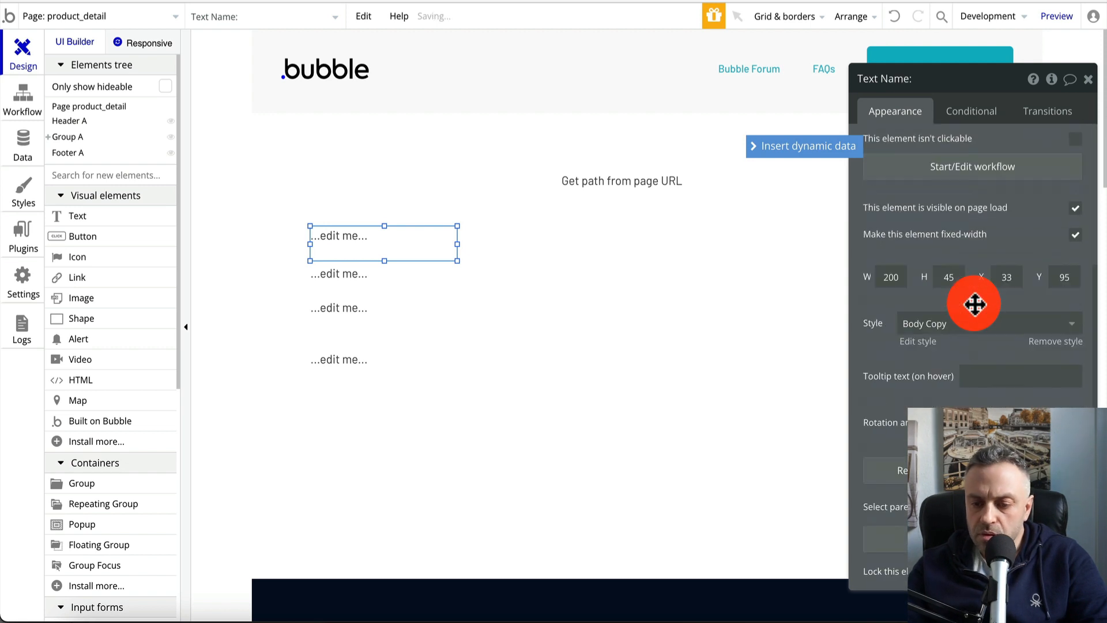
left_click(1066, 352)
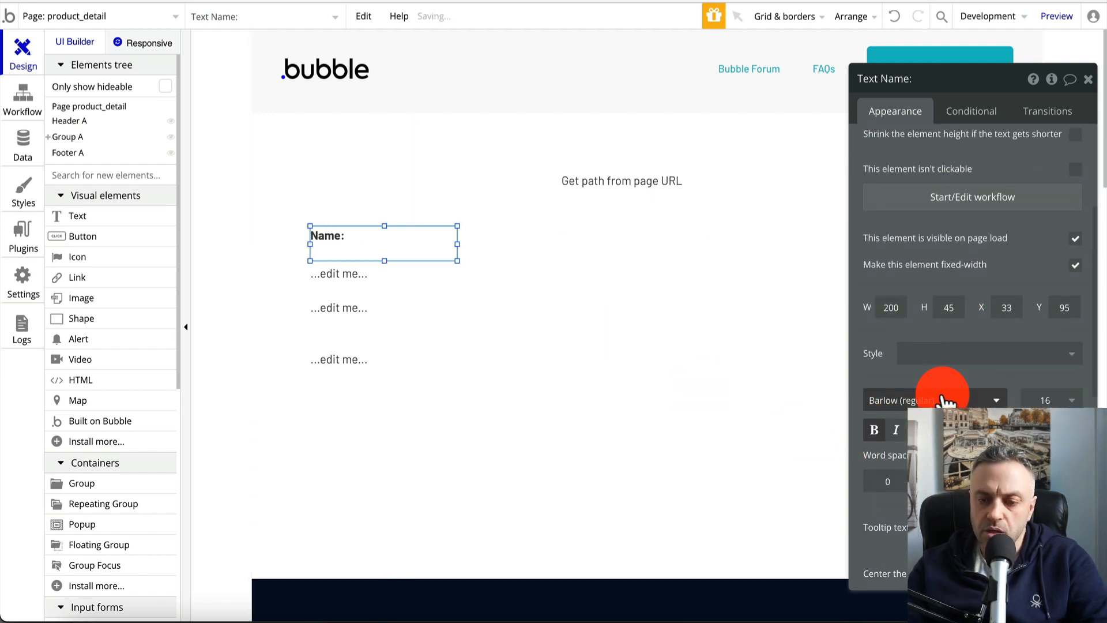
left_click(1032, 400)
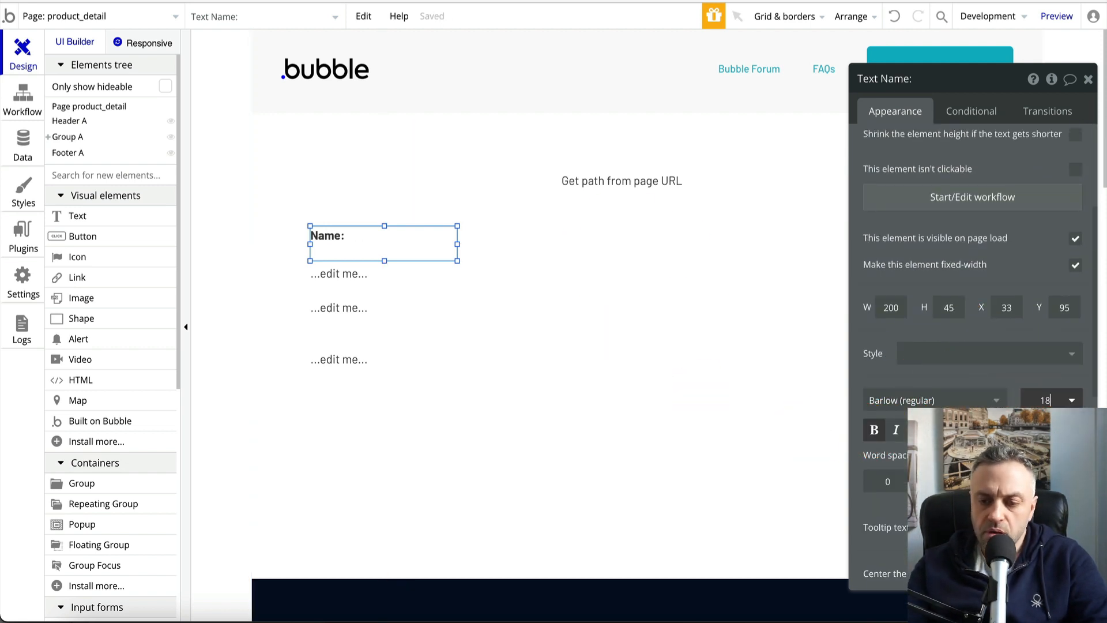
Delete the three leftover blank texts
left_click(406, 361)
left_click(384, 281)
key("Delete")
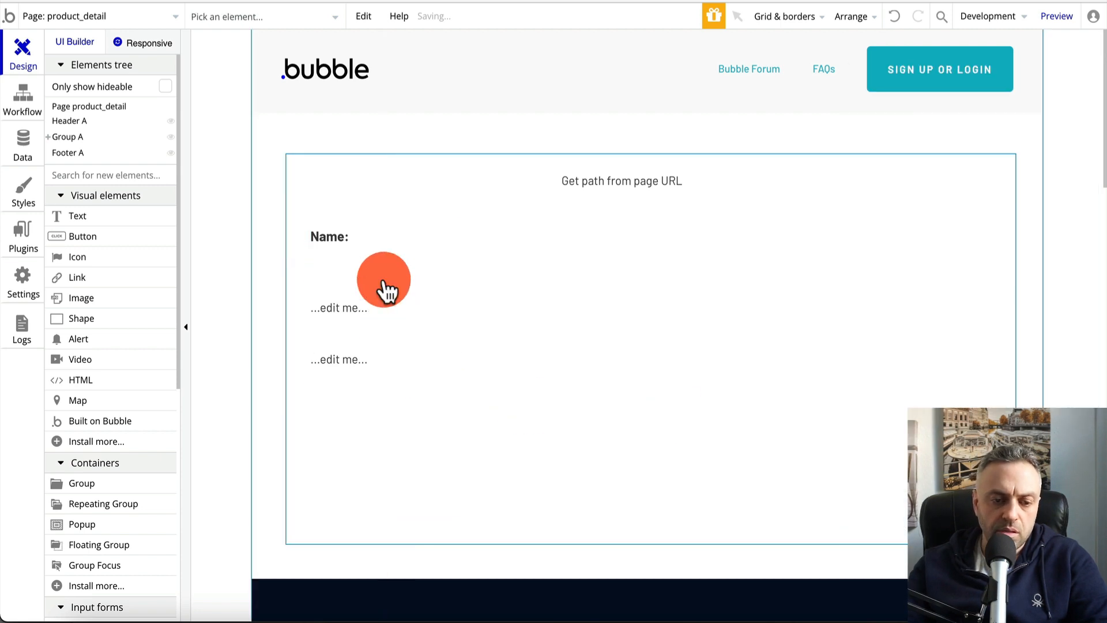
left_click(361, 303)
key("Delete")
left_click(363, 358)
key("Delete")
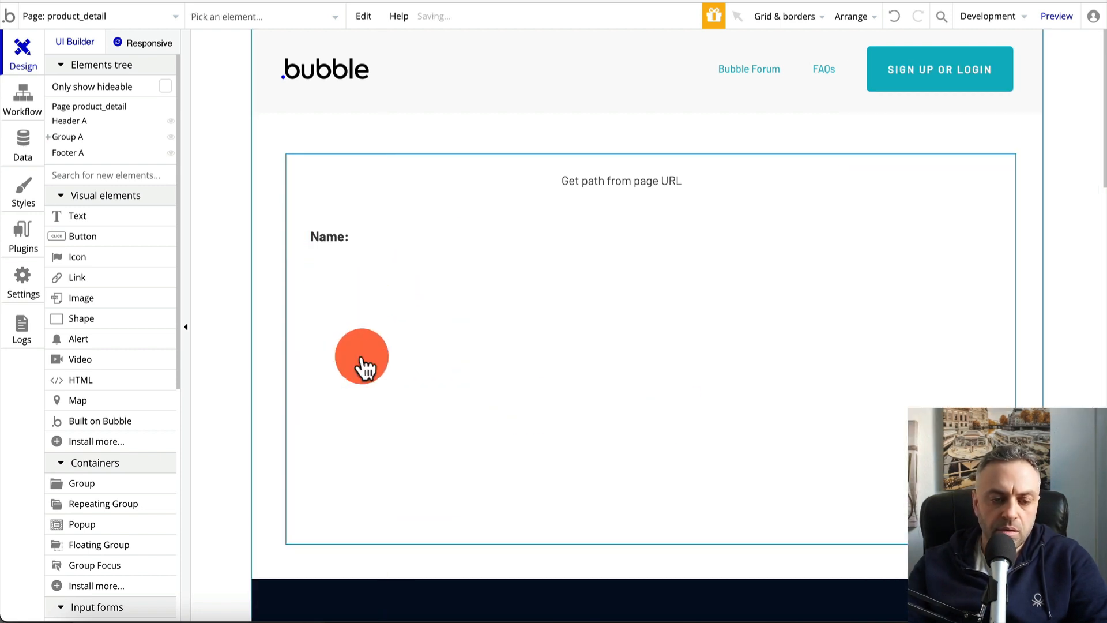
Duplicate the Name: label into a column of copies beneath it
left_click(360, 245)
key("super+d")
left_click_drag(373, 258, 365, 348)
key("super+d")
key("super+d")
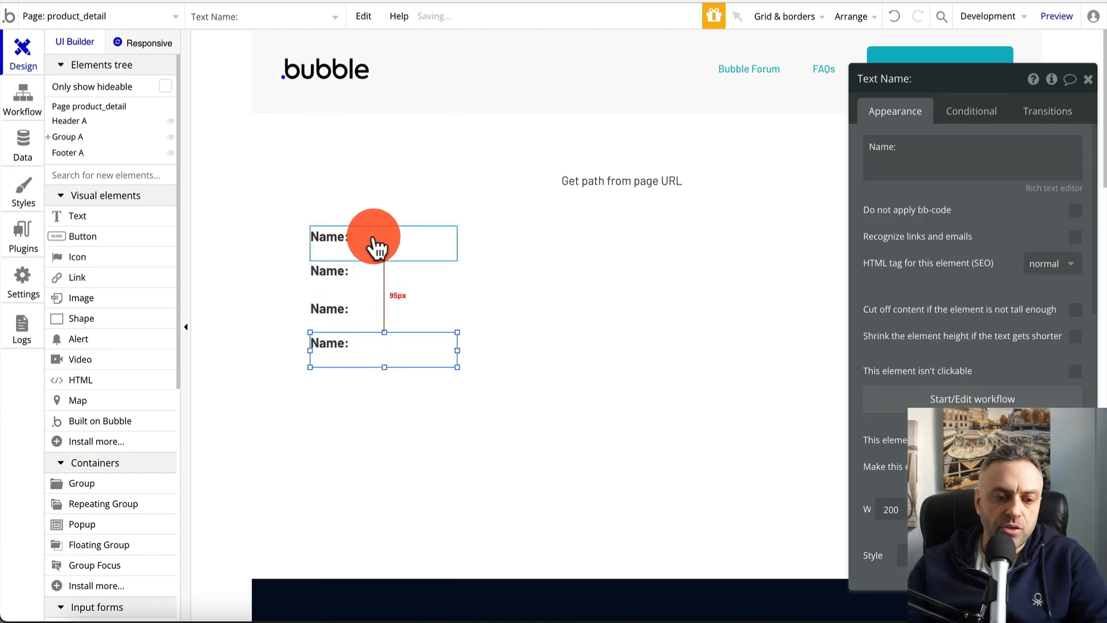
left_click(346, 243)
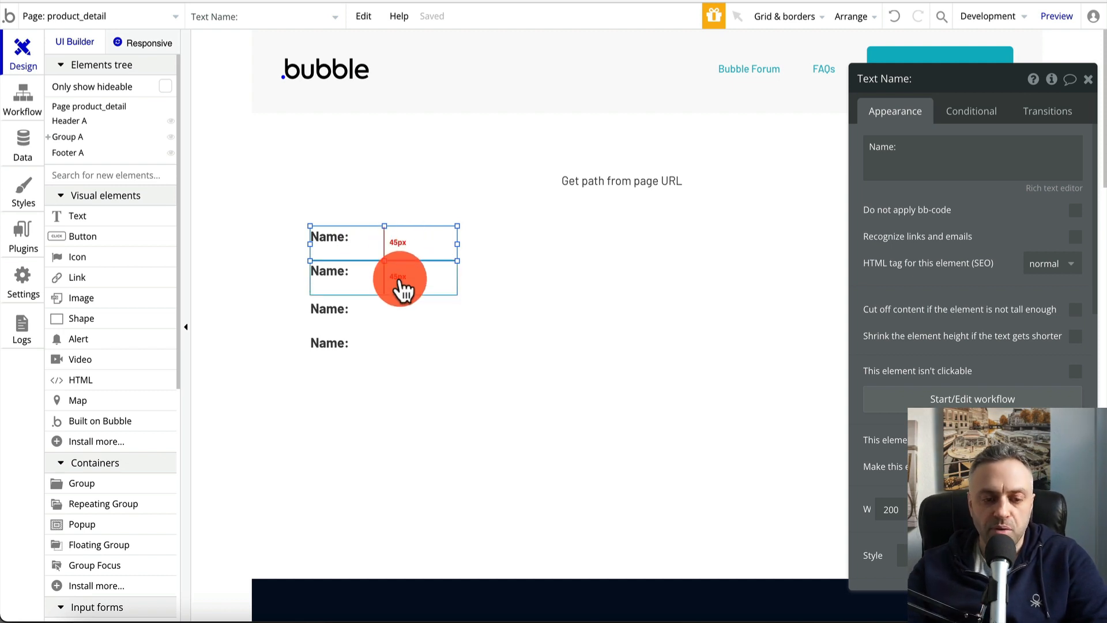
left_click(396, 288)
scroll(925, 153, "down", 4)
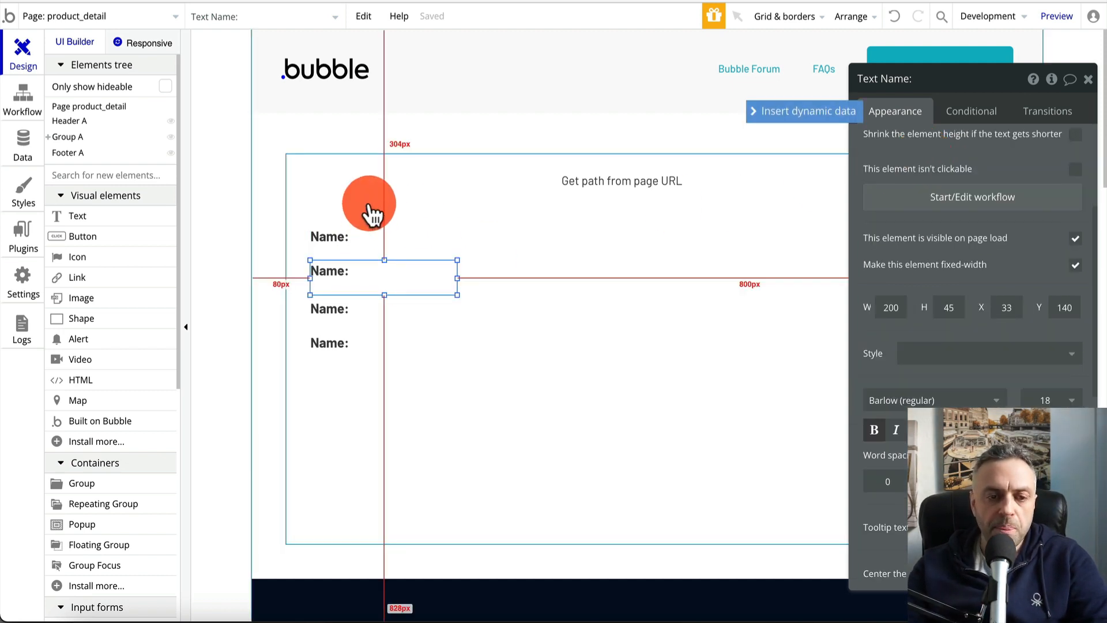
left_click(361, 278)
scroll(929, 226, "up", 4)
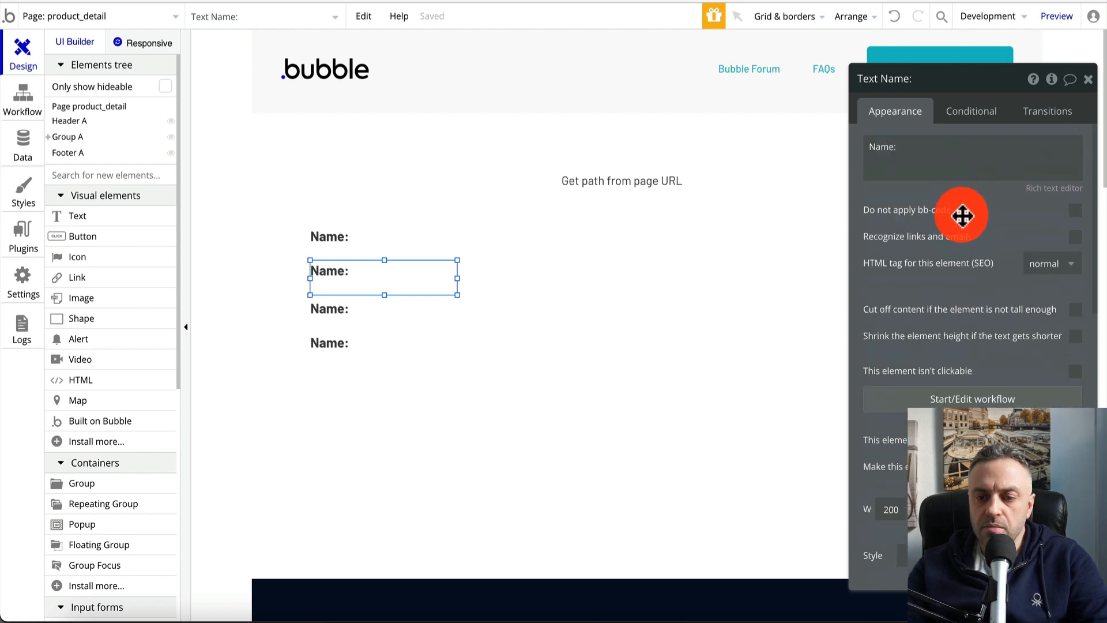
Relabel the copies as 'Description:', 'Rating:' and 'Price:'
left_click(959, 151)
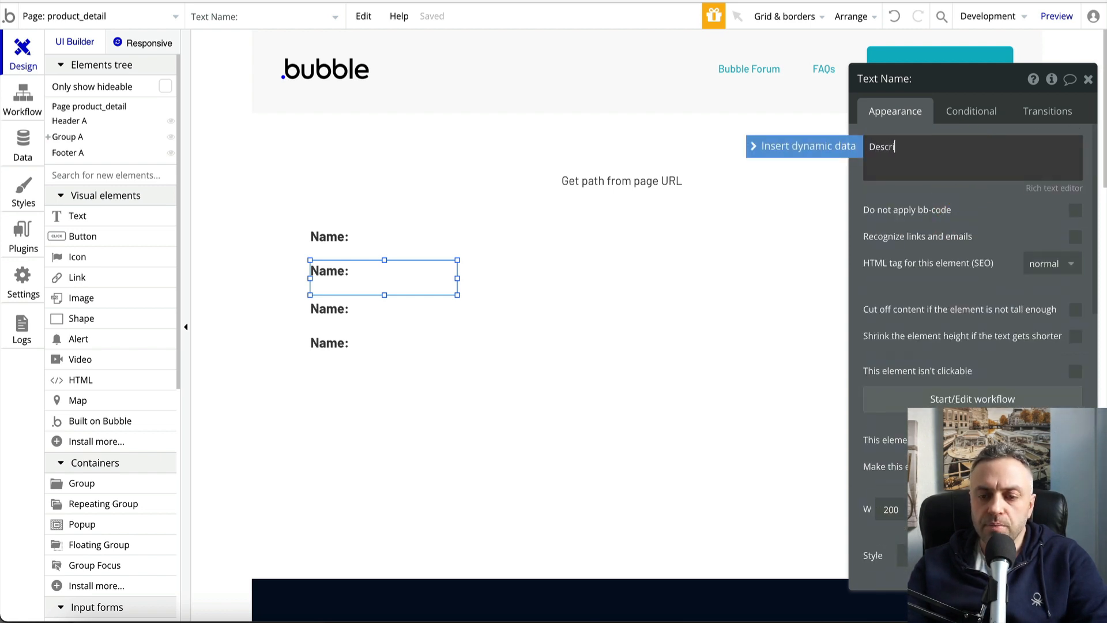
type("Description:")
left_click(383, 313)
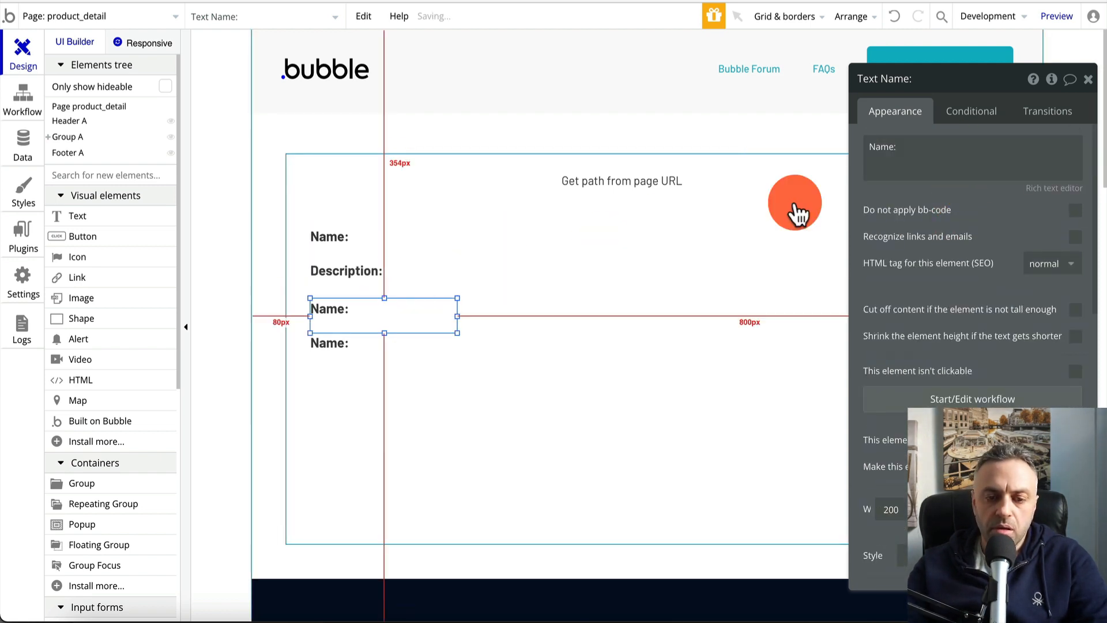
left_click(986, 148)
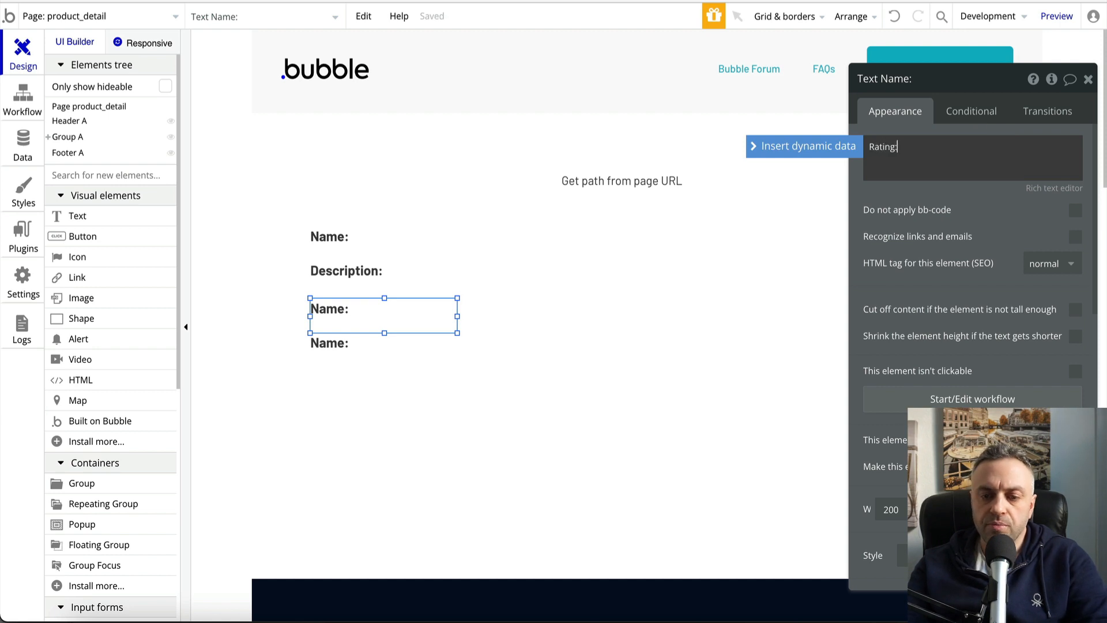
type("Rating:")
left_click(348, 354)
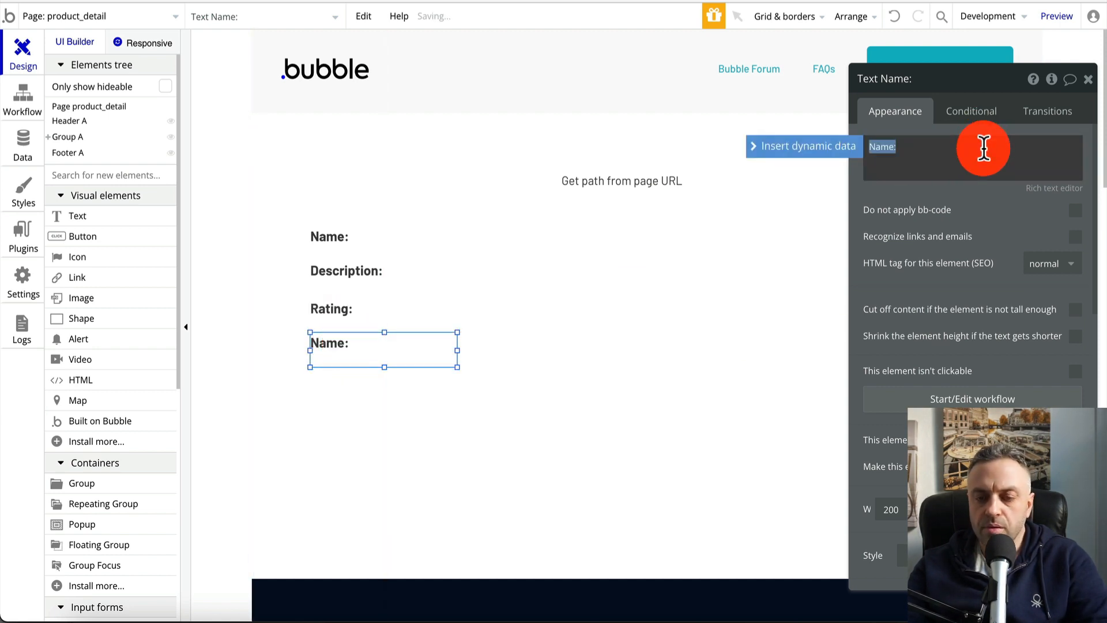
left_click(321, 440)
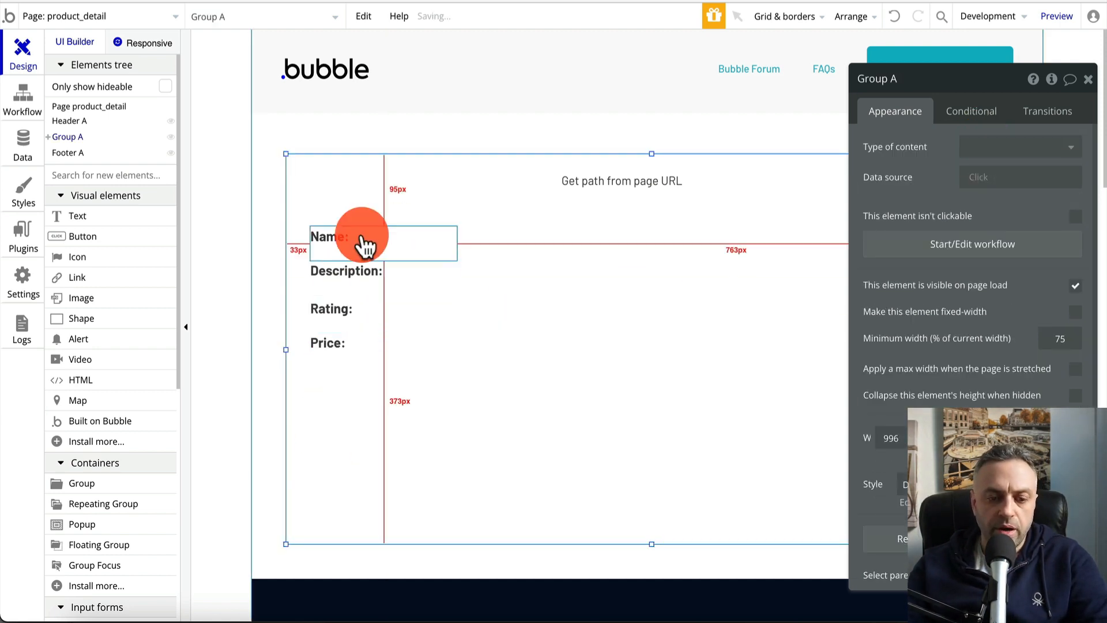
Move the Price:, Rating: and Description: labels lower, then add a text beside Name:
left_click(346, 341)
left_click_drag(346, 342, 346, 368)
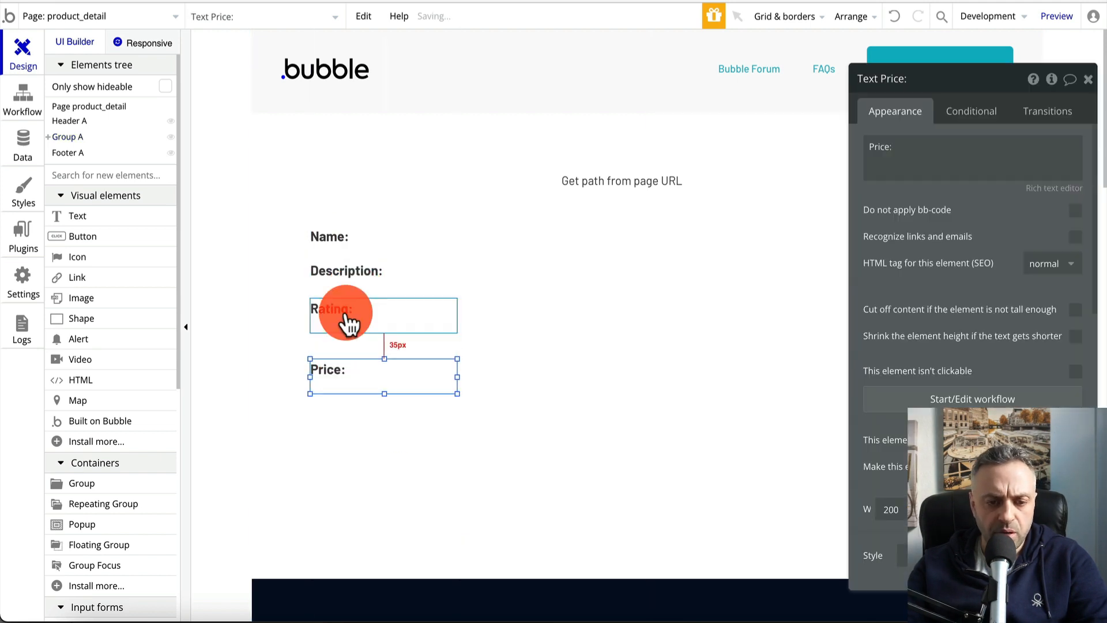
left_click_drag(346, 309, 350, 320)
left_click_drag(351, 271, 358, 277)
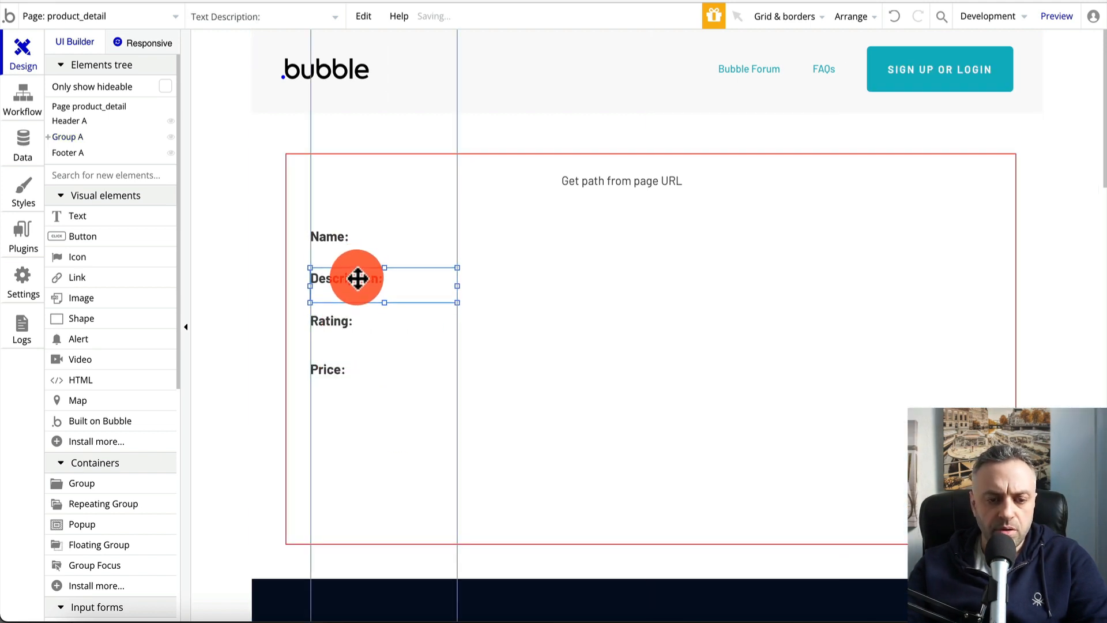
left_click(378, 190)
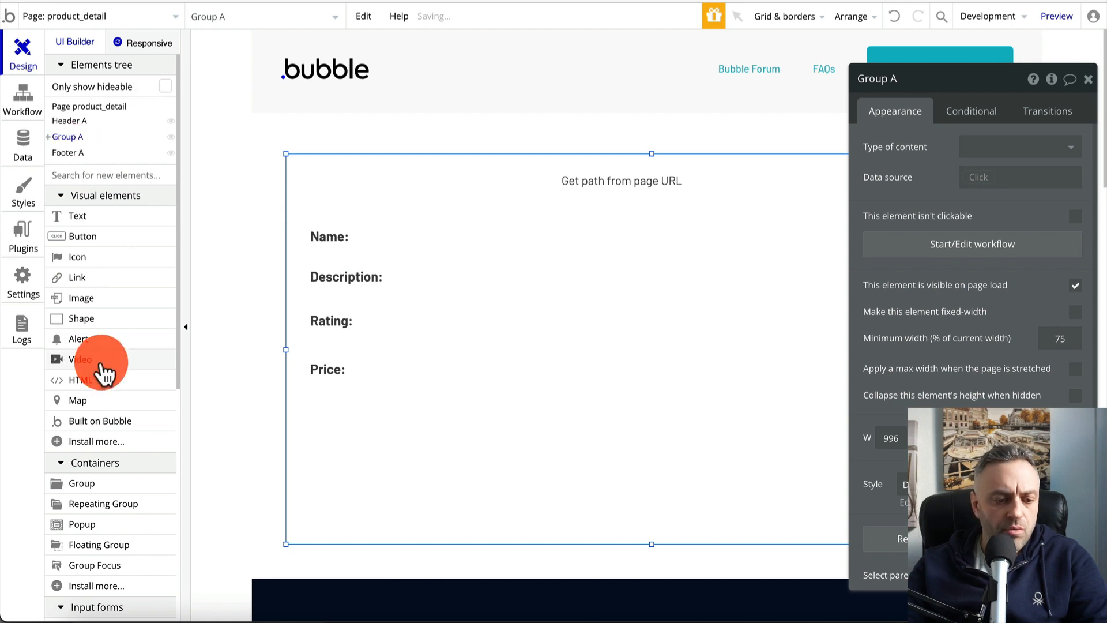
scroll(99, 370, "down", 3)
scroll(98, 382, "up", 3)
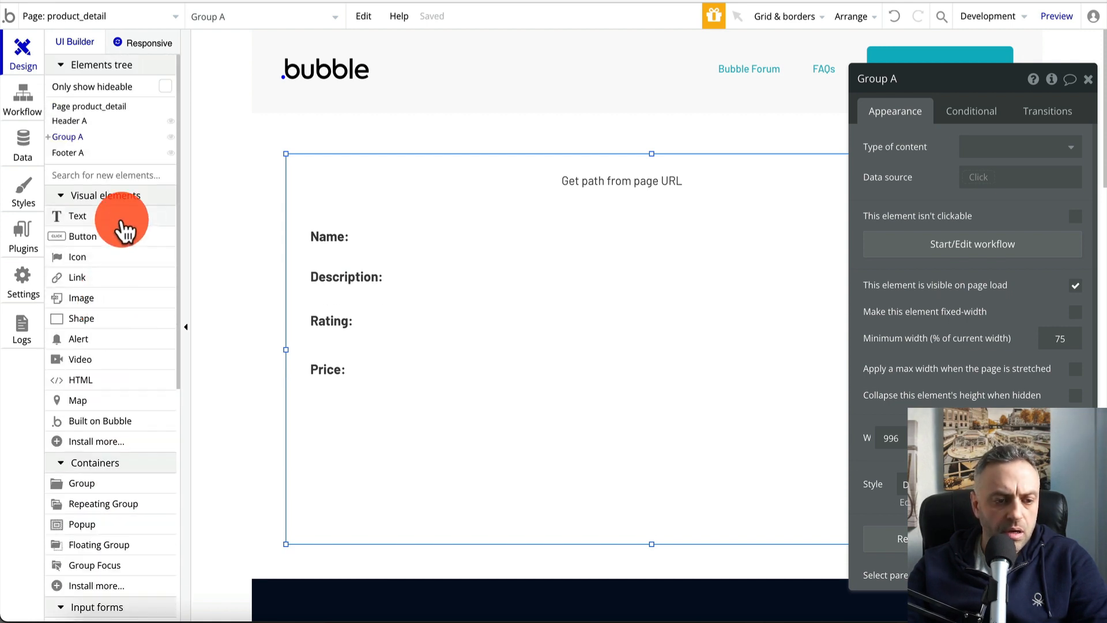
left_click_drag(125, 224, 489, 378)
Copy the value text beside Name: and paste copies for the other label rows
key("super+c")
key("super+v")
key("super+v")
key("super+v")
left_click(503, 241)
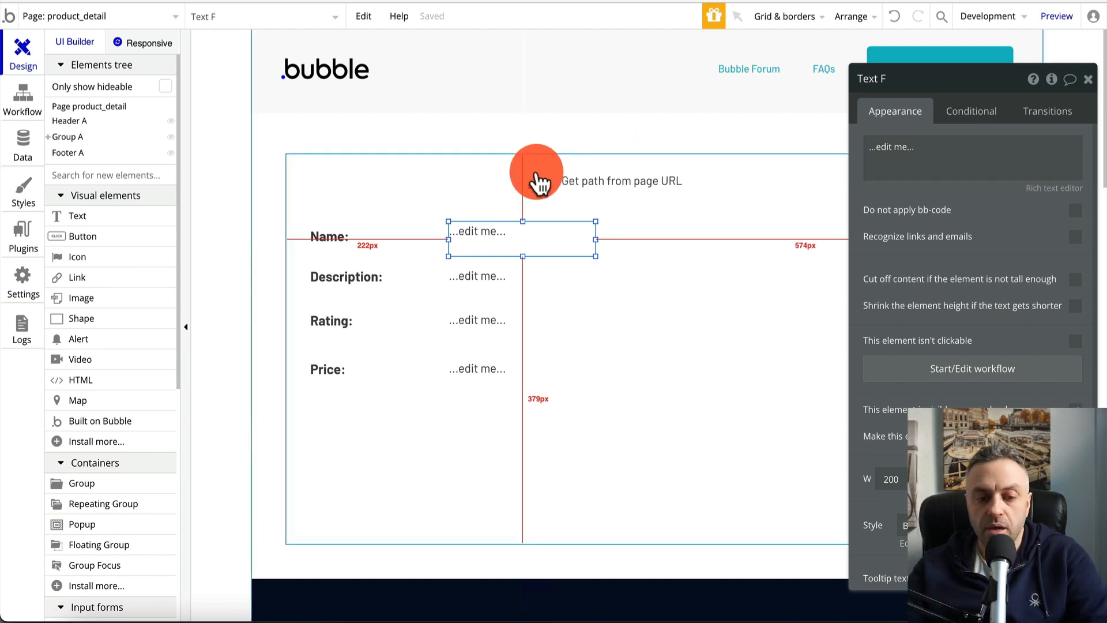
left_click(479, 178)
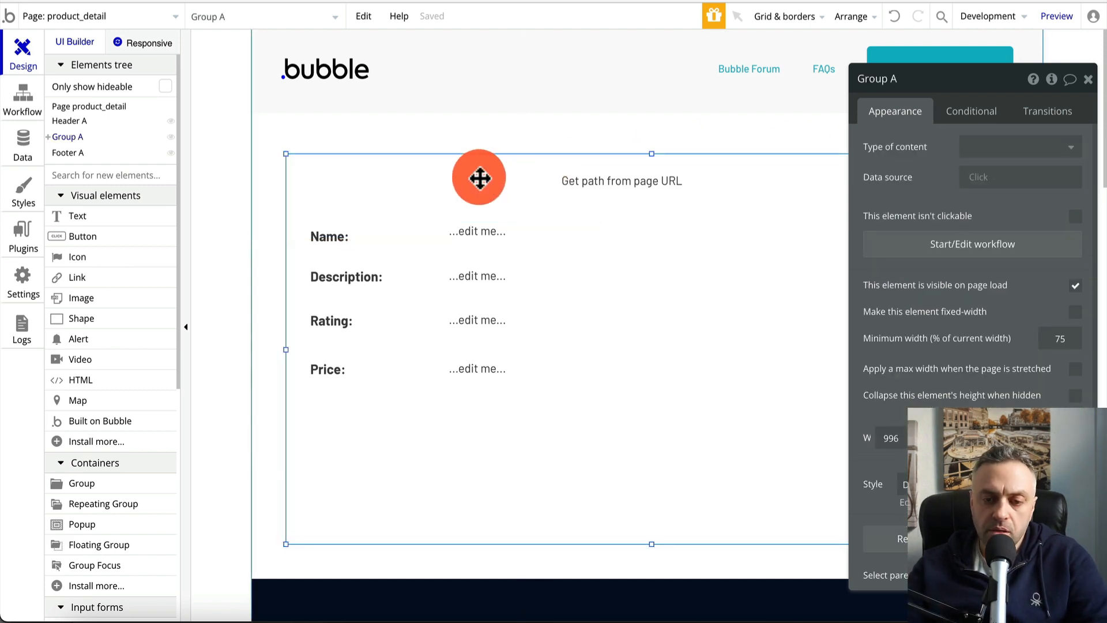
Set the group's content type to Product with a Product search as its data source
left_click(991, 151)
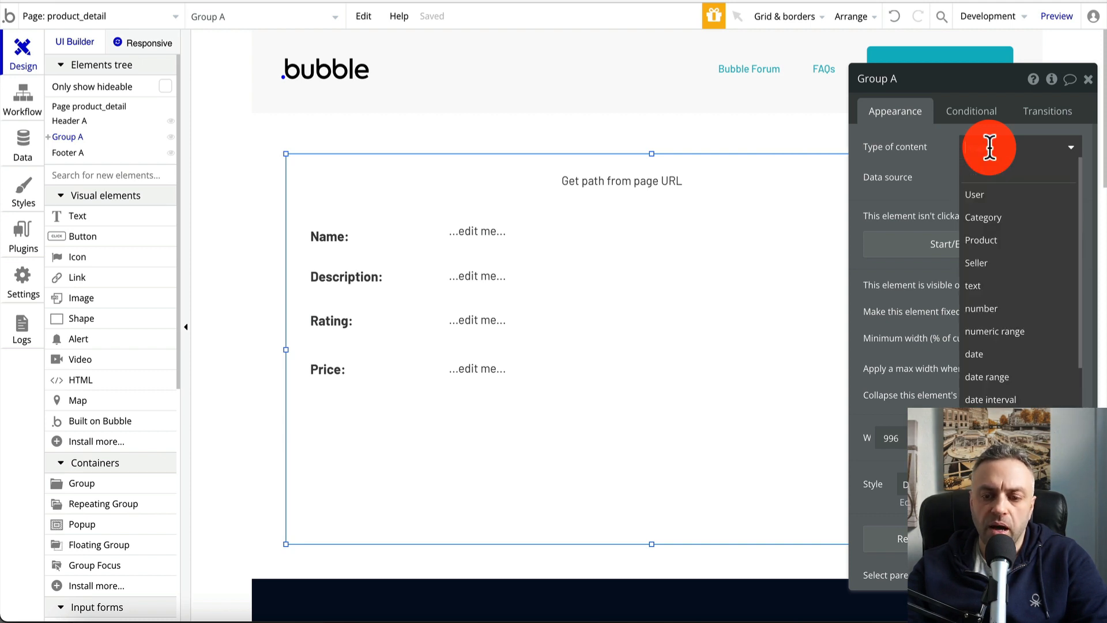
left_click(991, 247)
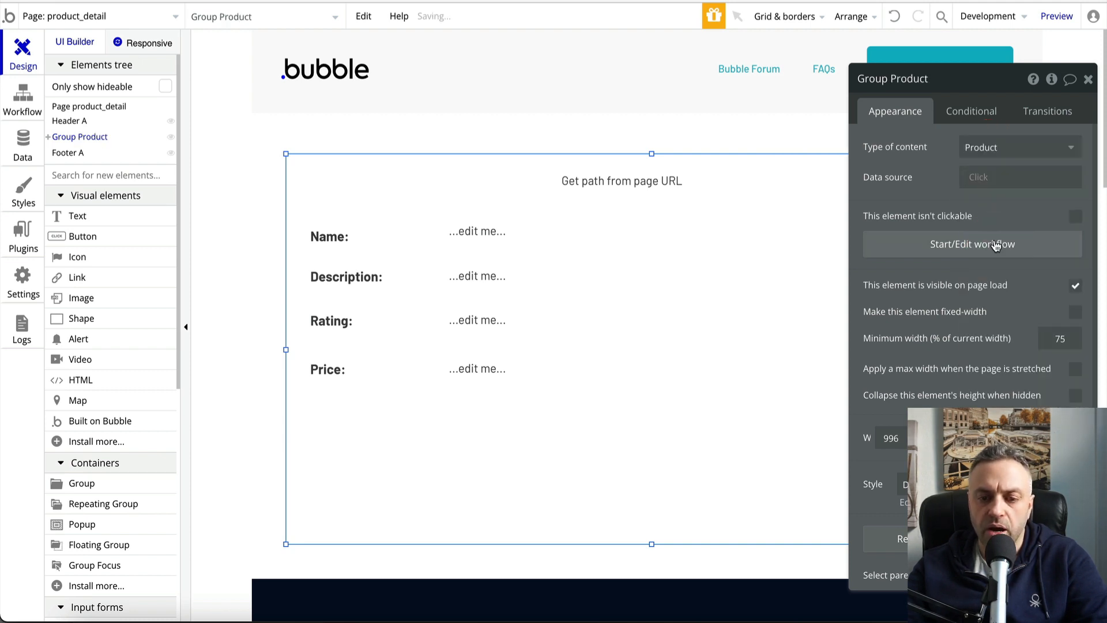
left_click(988, 184)
left_click(991, 239)
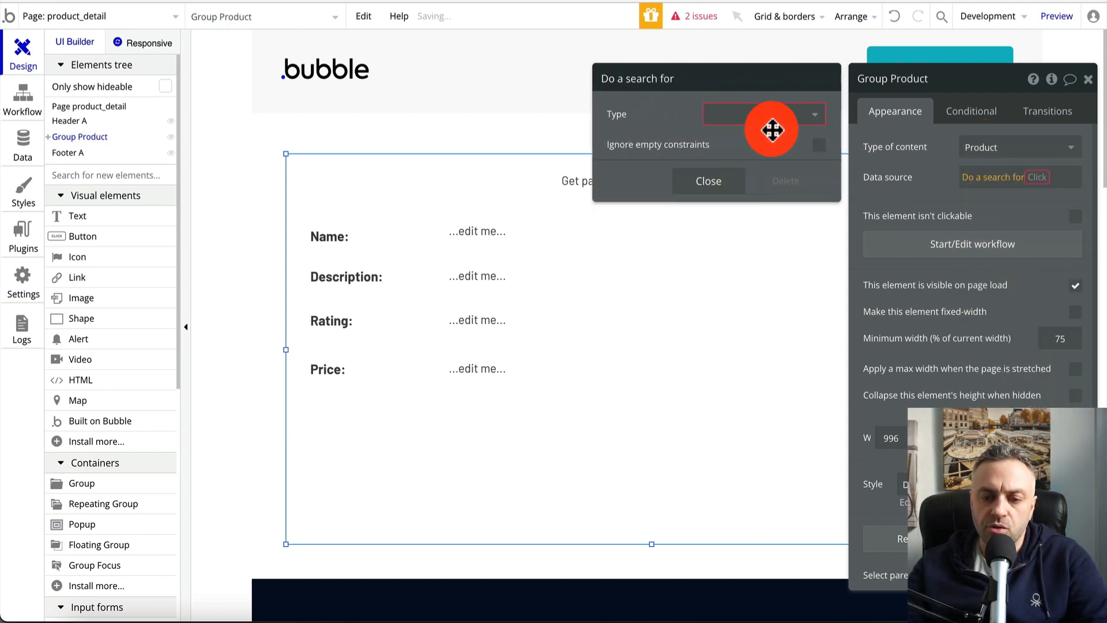
left_click(767, 115)
left_click(750, 184)
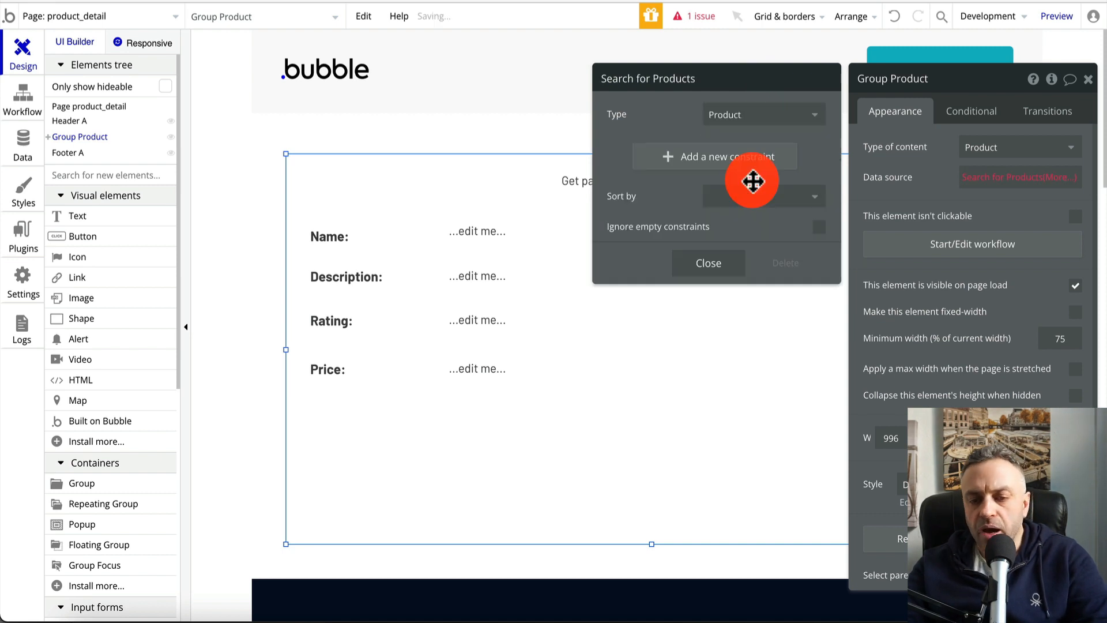
Constrain the search to products whose name equals the page URL's path
left_click(728, 165)
left_click(634, 151)
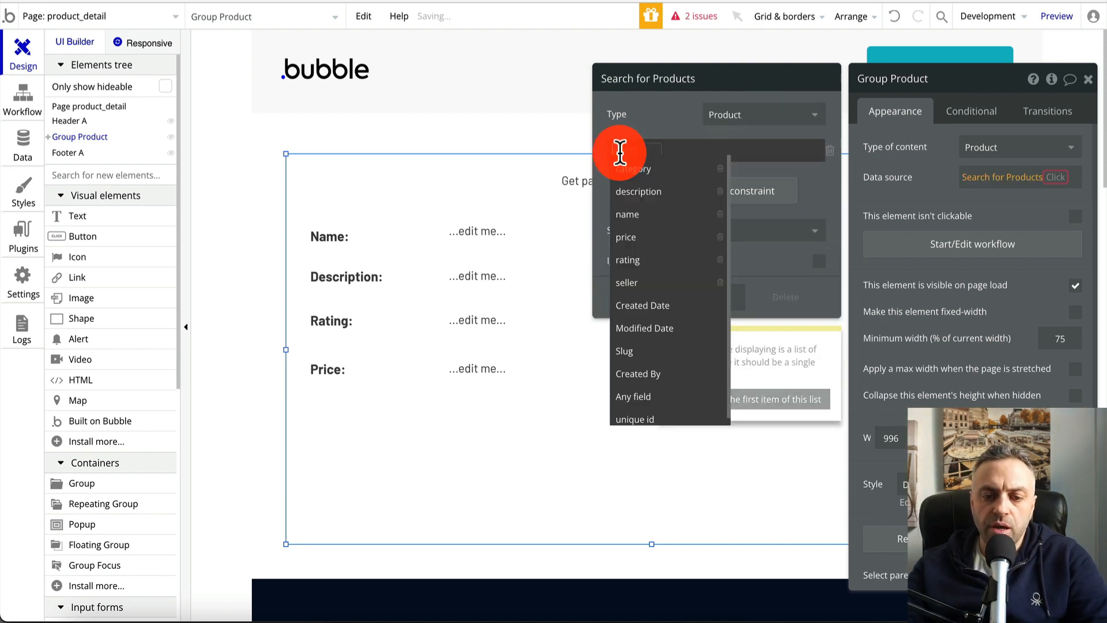
left_click(638, 215)
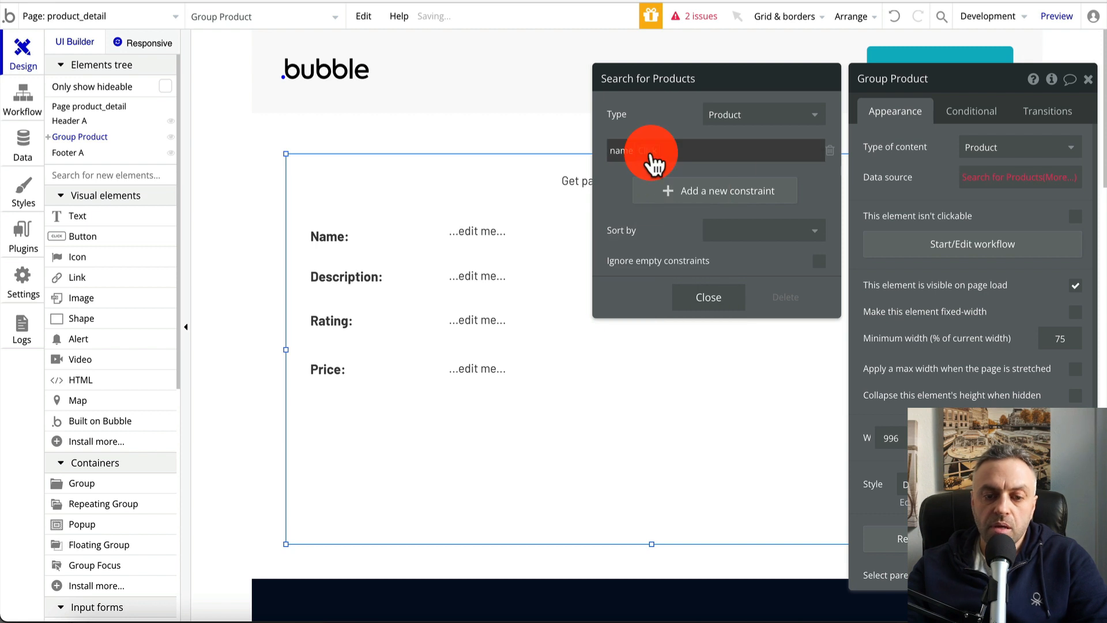
left_click(657, 172)
left_click(663, 151)
scroll(687, 321, "down", 4)
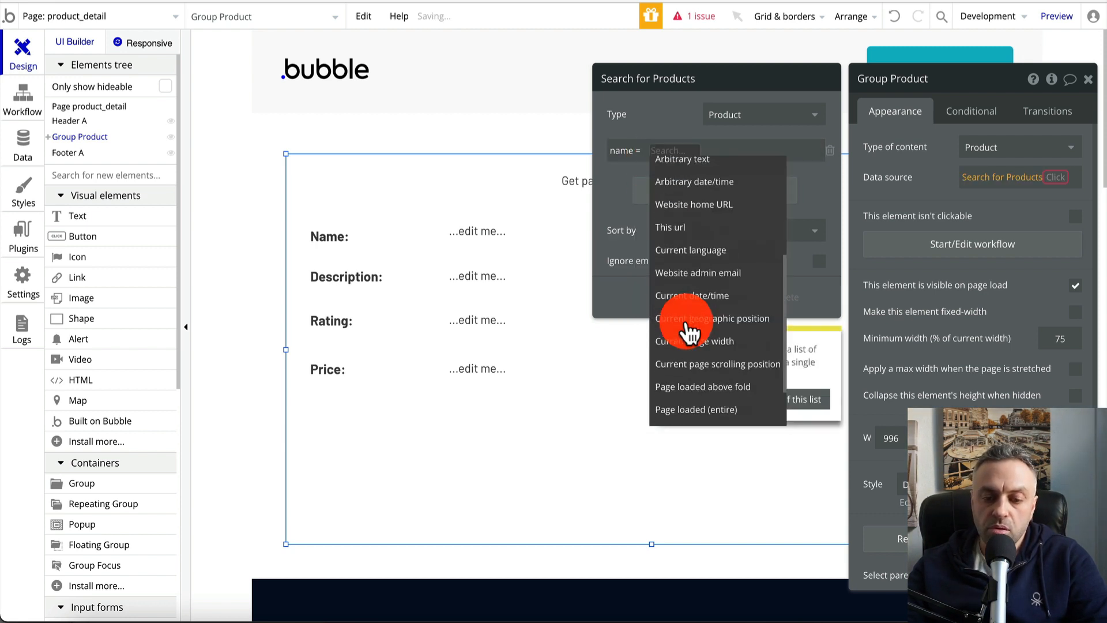
left_click(694, 420)
left_click(759, 115)
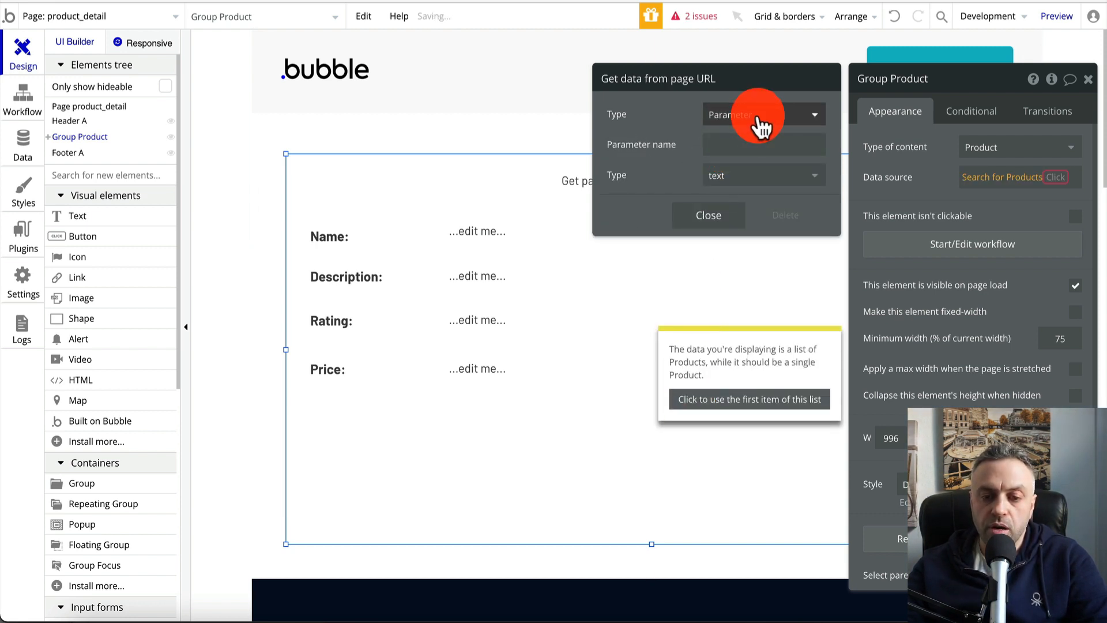
left_click(744, 161)
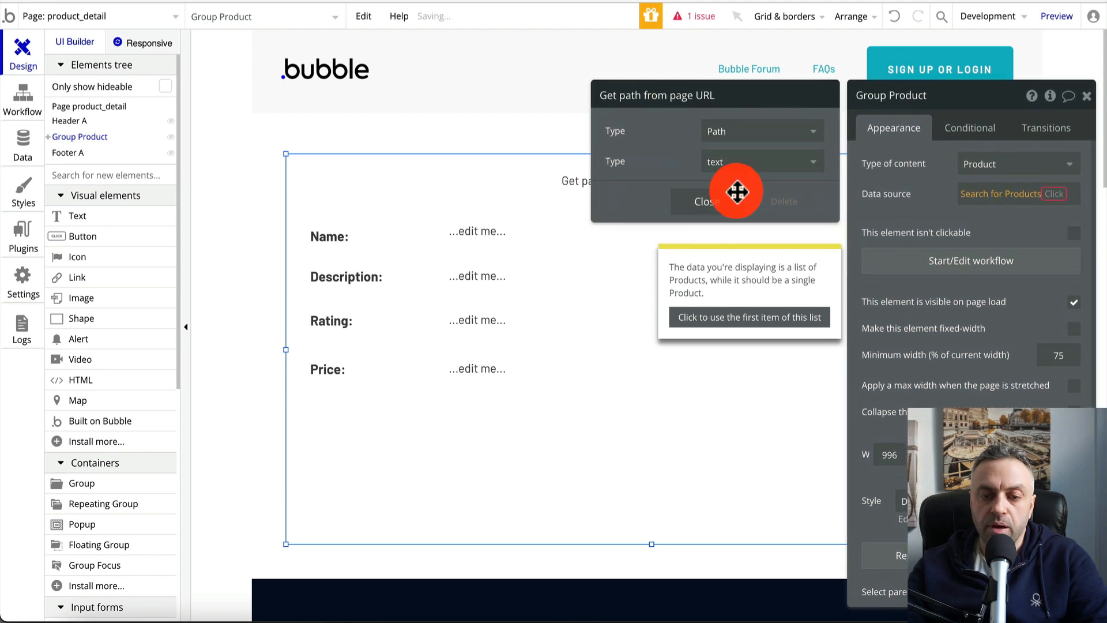
left_click(715, 203)
left_click(708, 314)
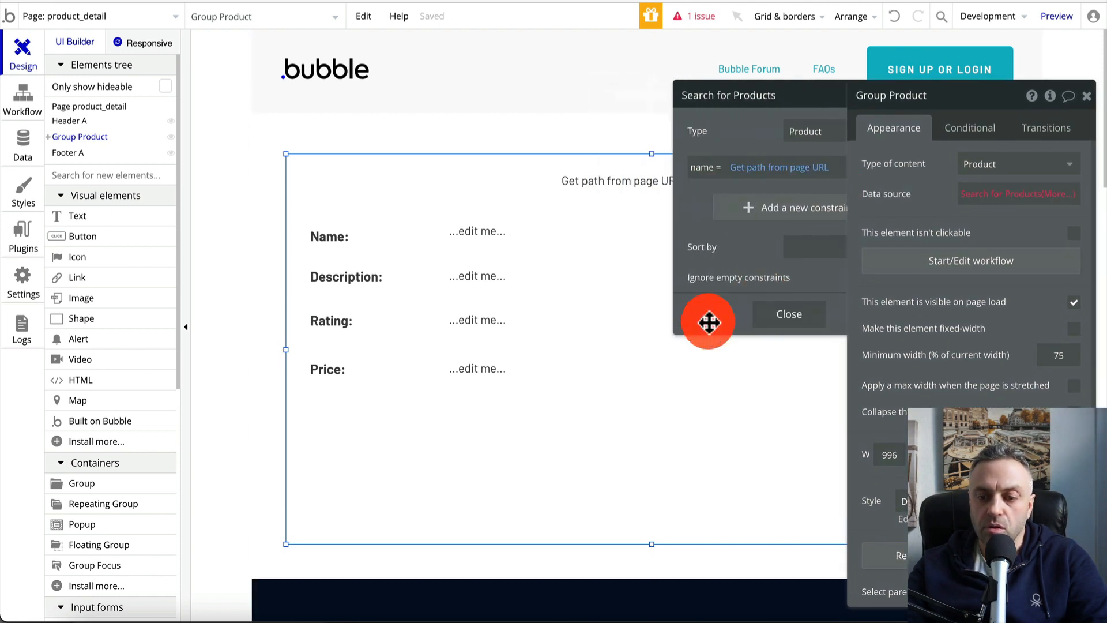
Take only the first matching product and close the group's settings
left_click(1053, 194)
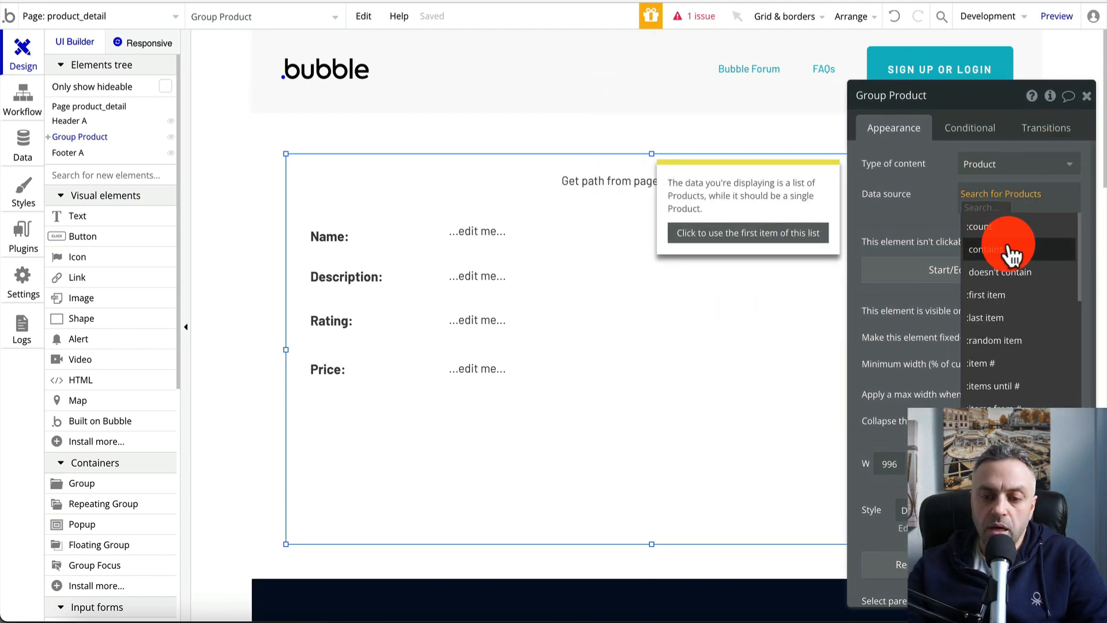
left_click(995, 296)
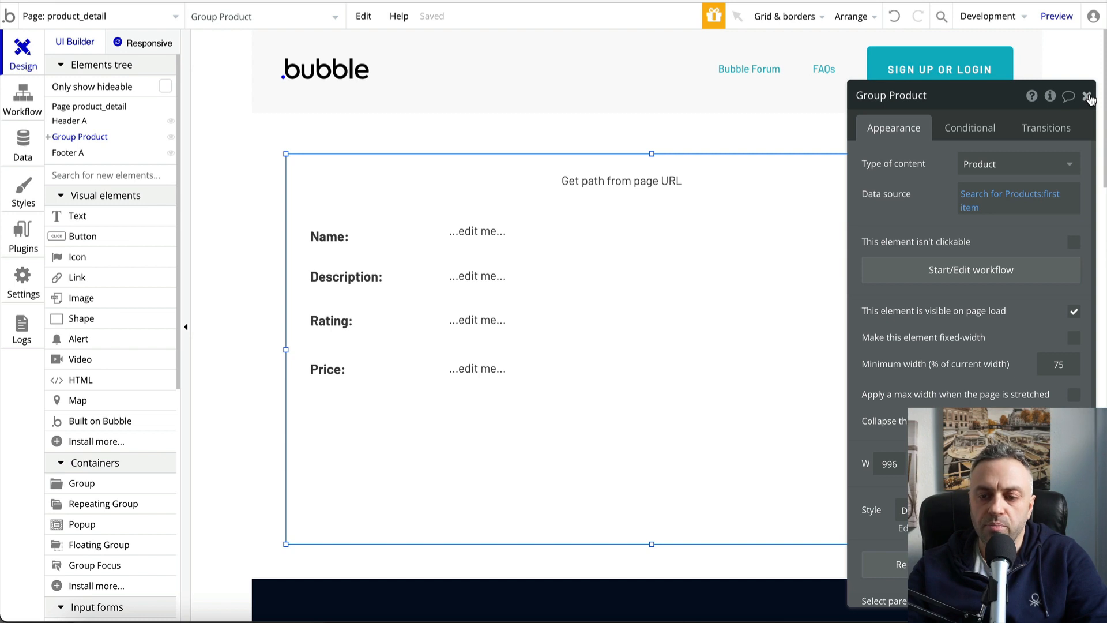
left_click(1087, 97)
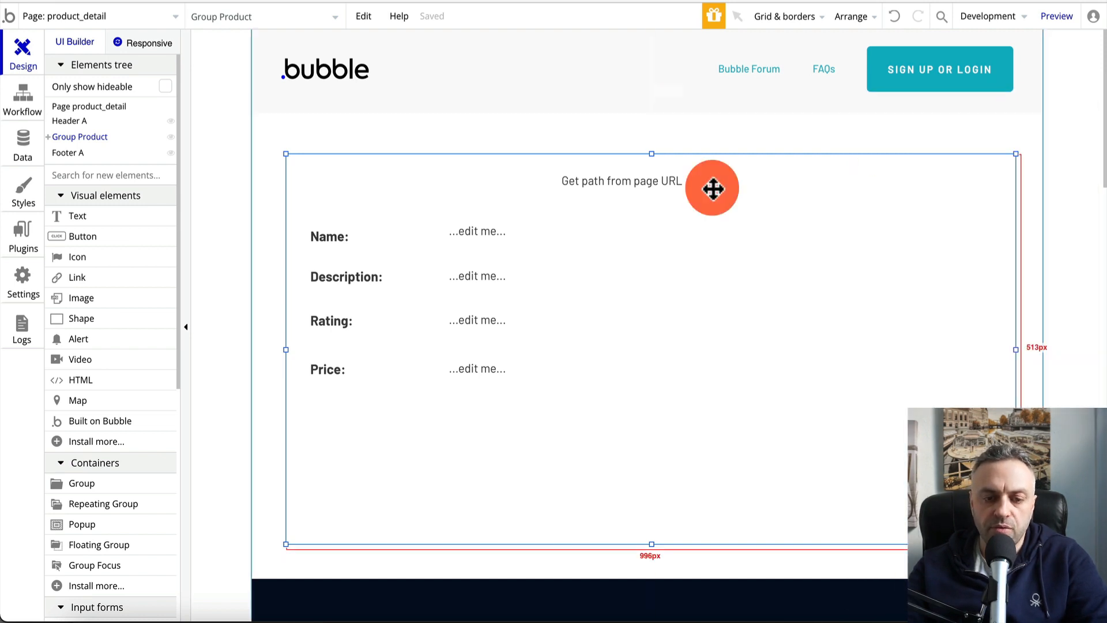
Bind the Name value text to Parent group's Product's name
left_click(491, 239)
double_click(507, 237)
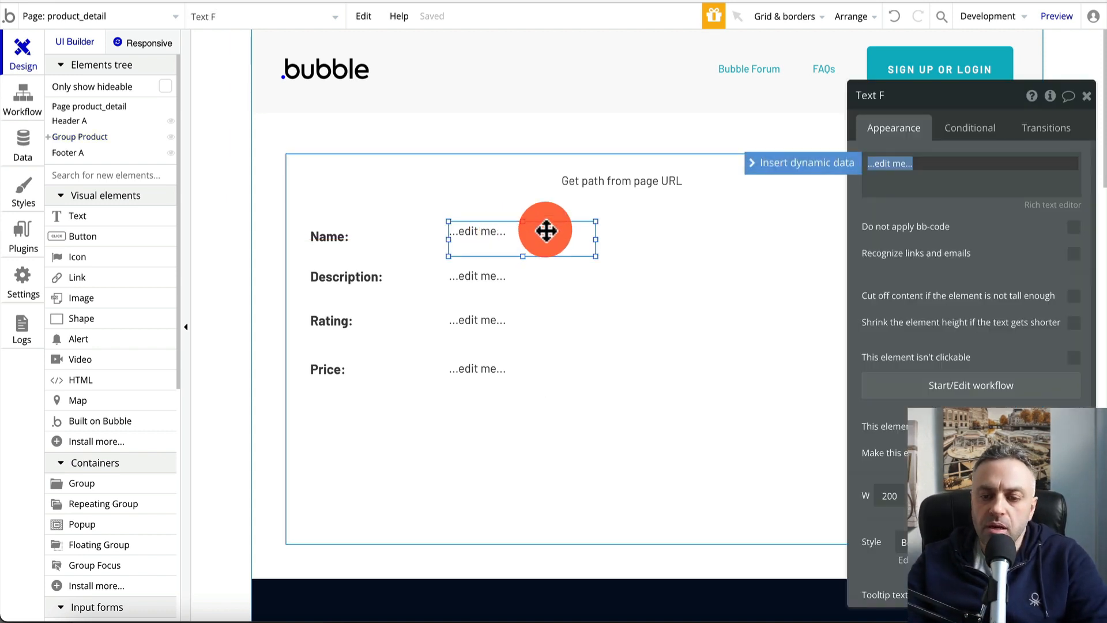
left_click(833, 166)
left_click(930, 208)
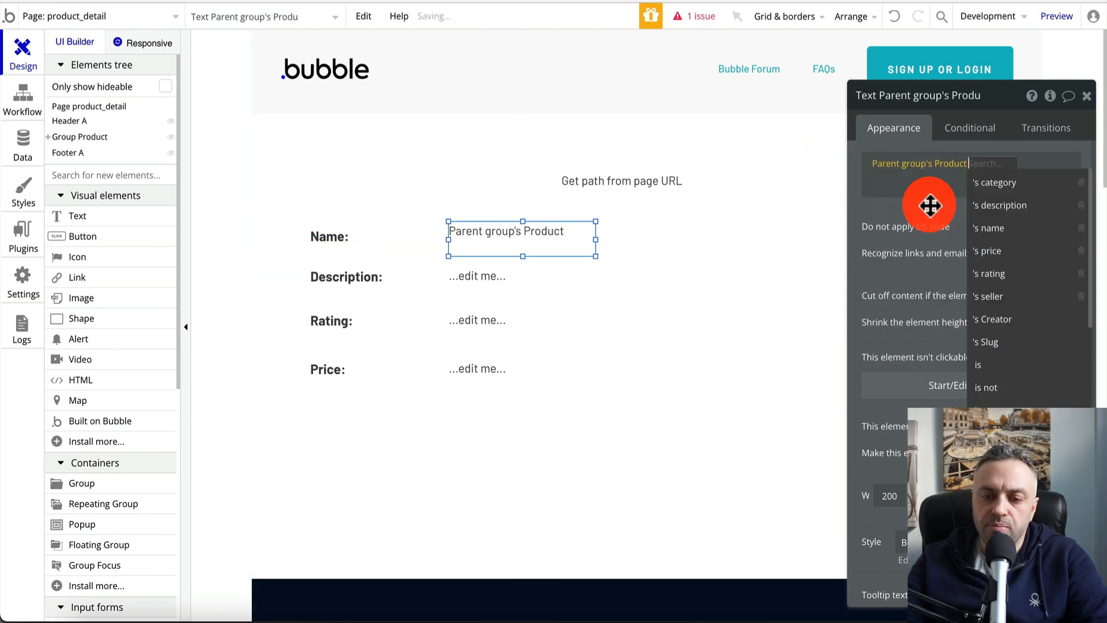
left_click(1006, 230)
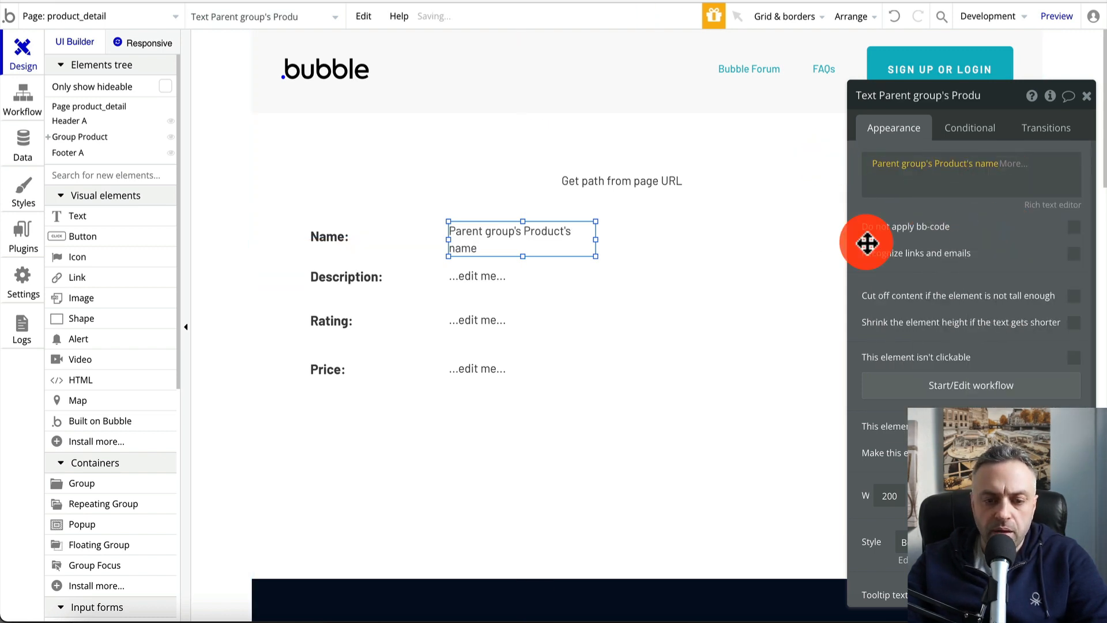
Bind the Description value text to Parent group's Product's description
left_click(511, 286)
left_click(907, 167)
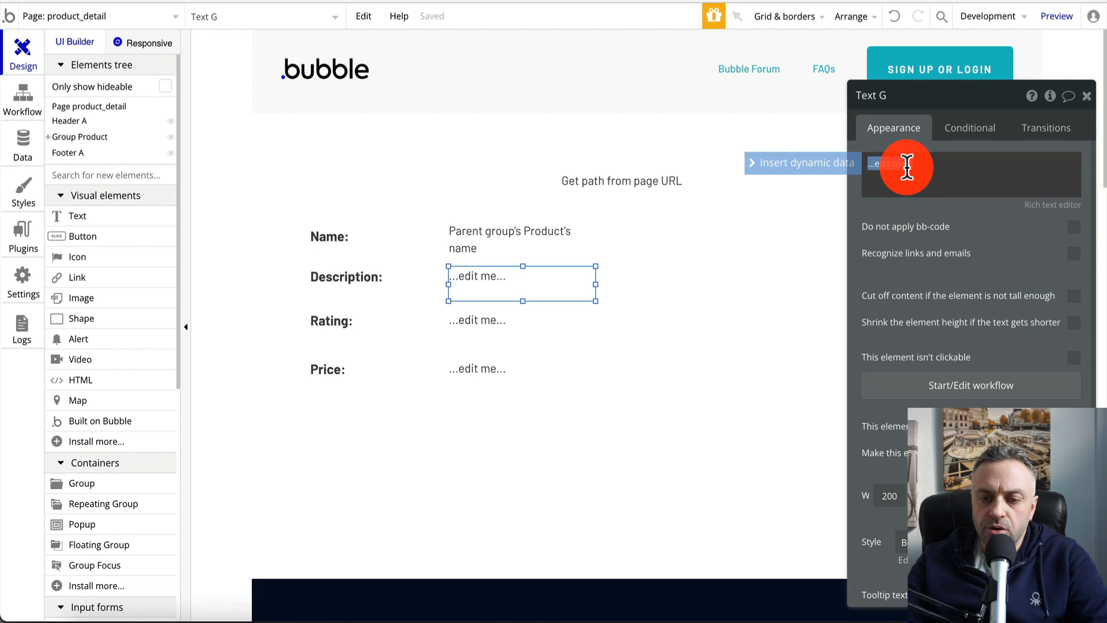
left_click(831, 168)
left_click(934, 202)
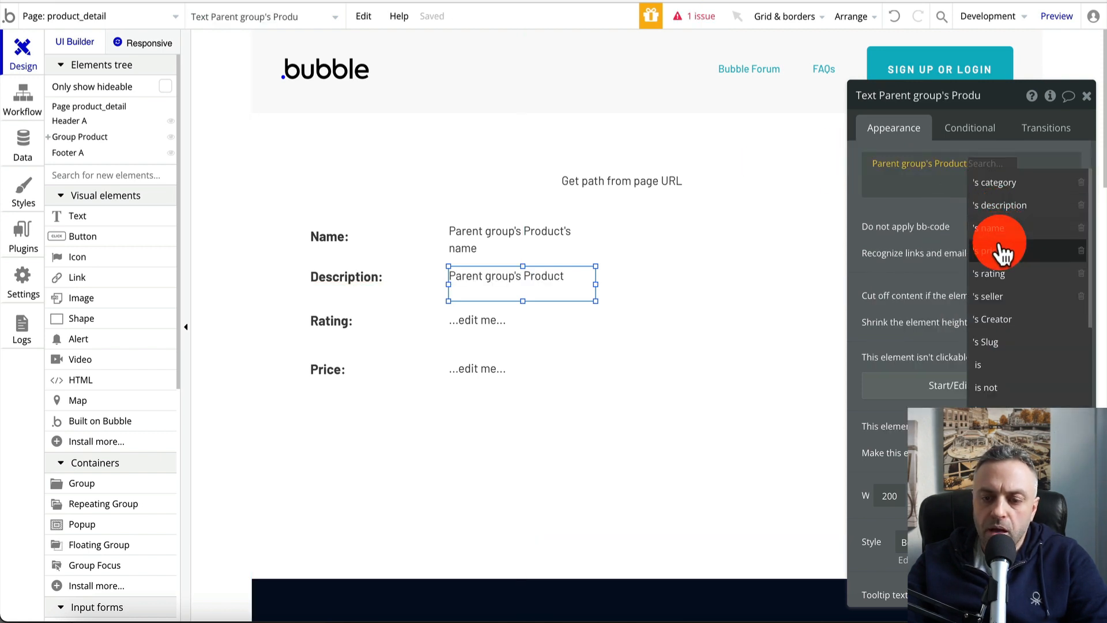
left_click(1006, 206)
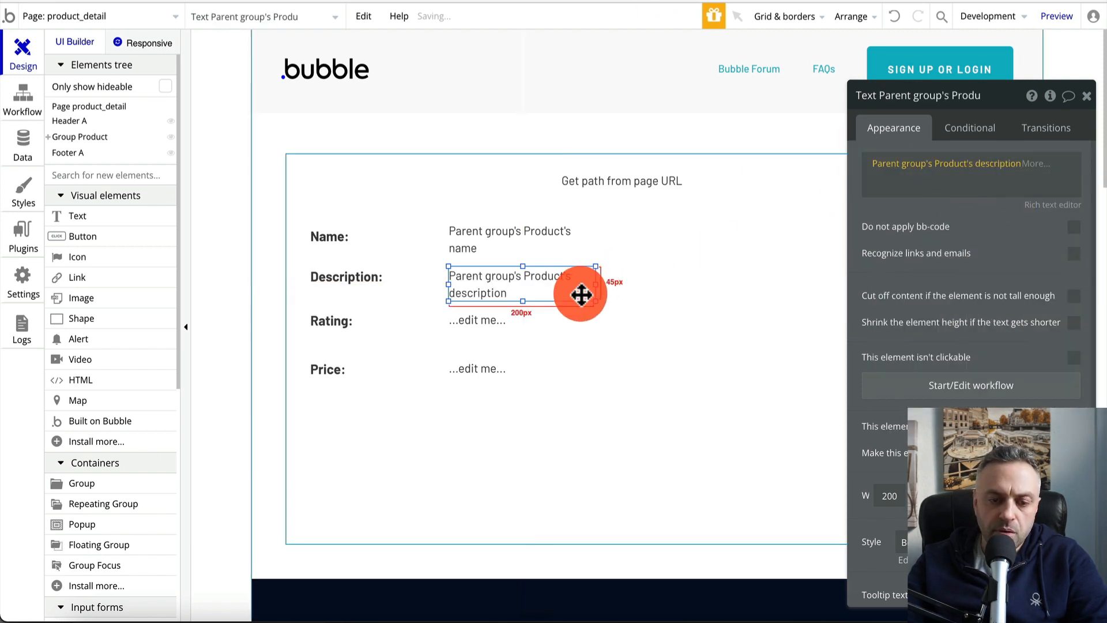
Bind the Rating value text to Parent group's Product's rating
left_click(529, 328)
triple_click(897, 167)
left_click(840, 168)
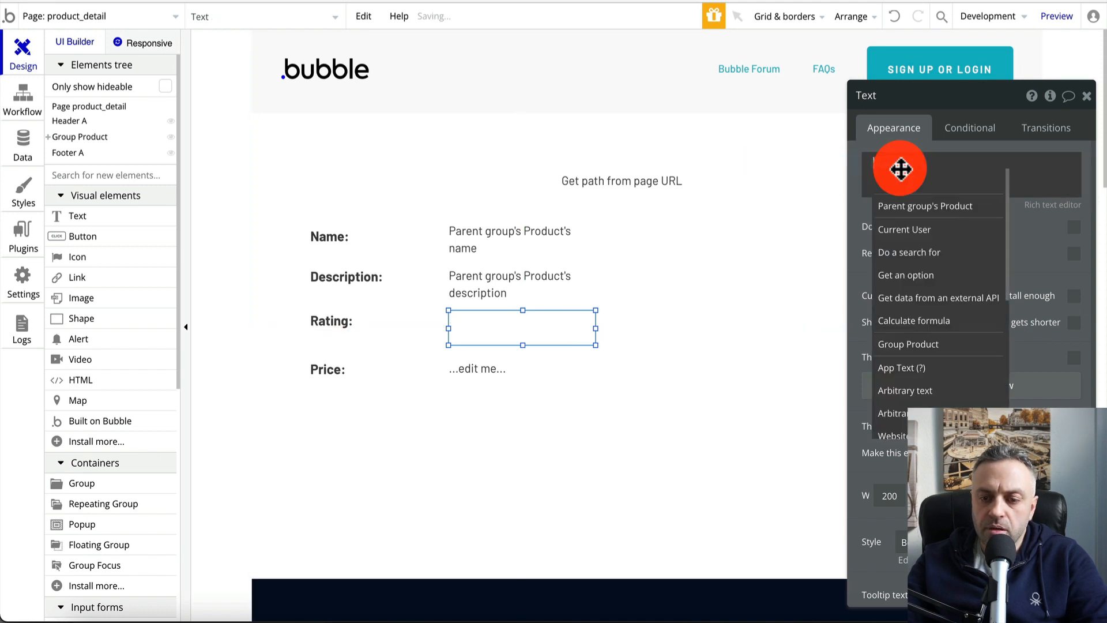
left_click(962, 207)
left_click(993, 274)
Bind the Price value text to Parent group's Product's price
left_click(526, 368)
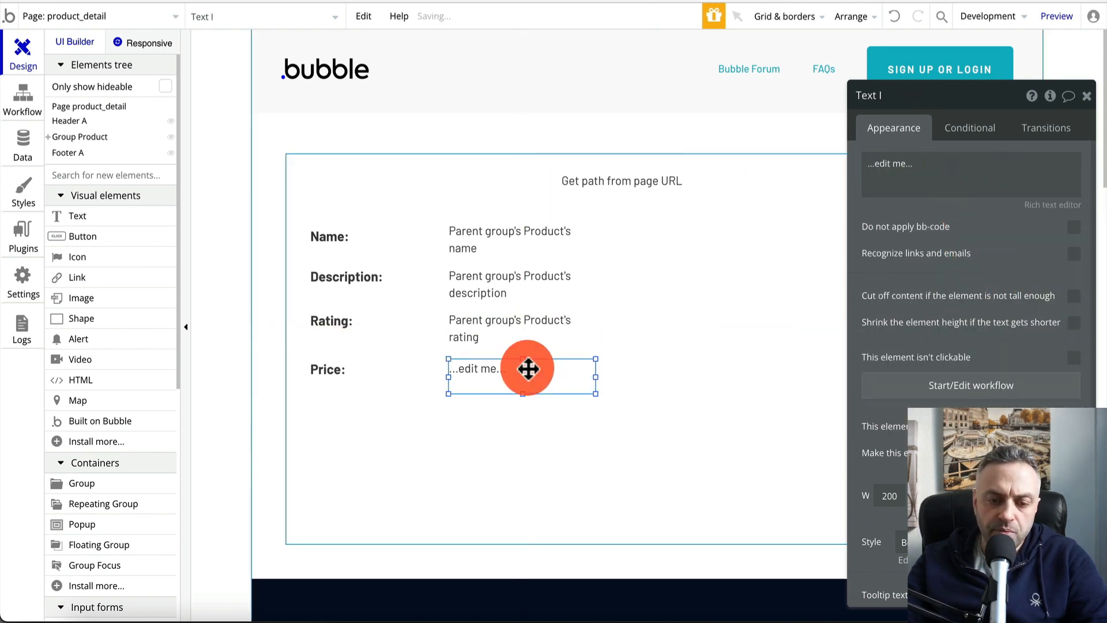
double_click(495, 378)
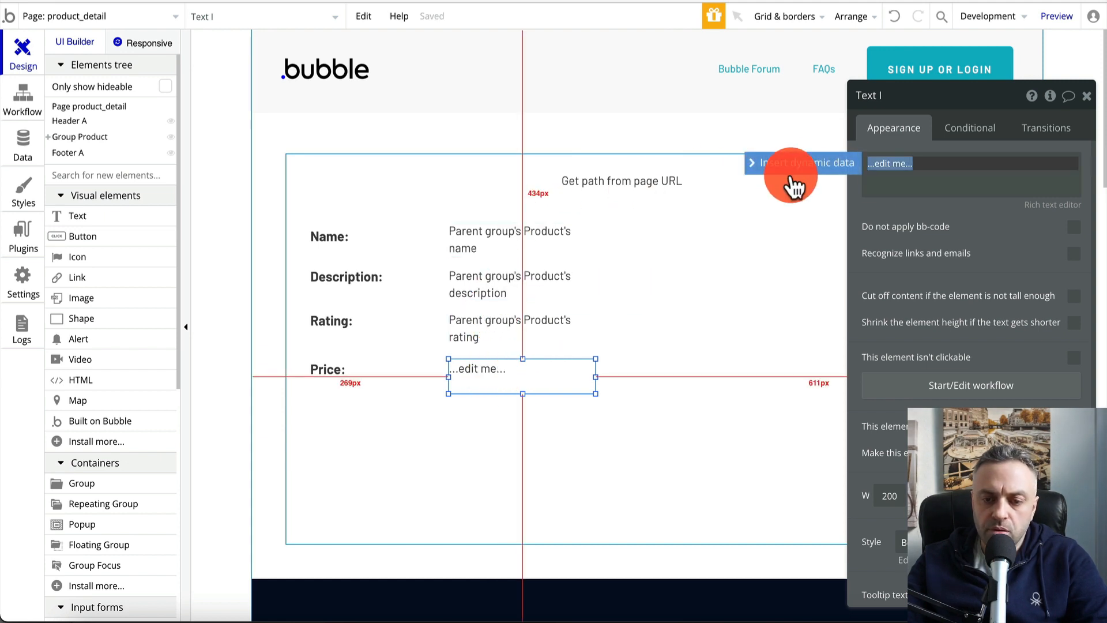
left_click(816, 164)
left_click(961, 208)
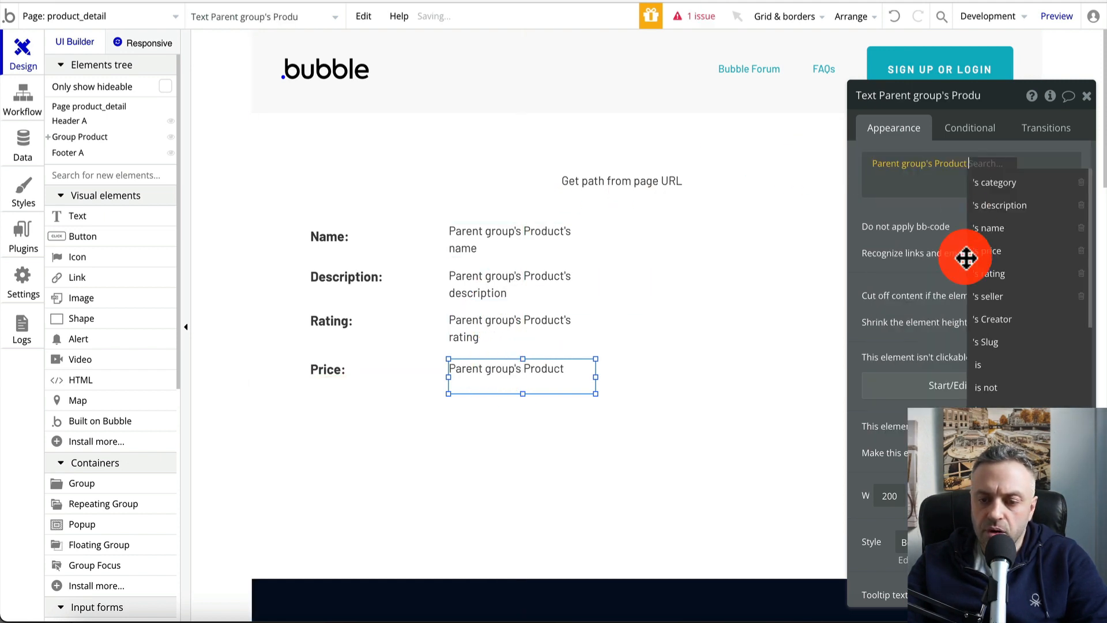
left_click(1002, 251)
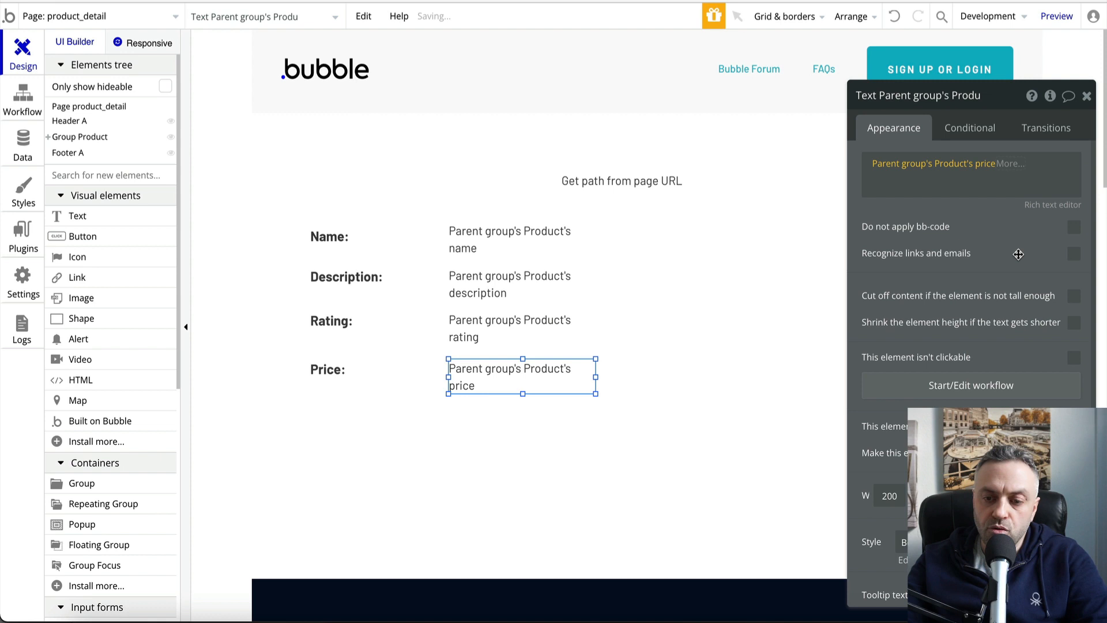
left_click(1016, 165)
Format the price as Currency with 2 decimal places and the $ symbol
left_click(1025, 206)
left_click(769, 137)
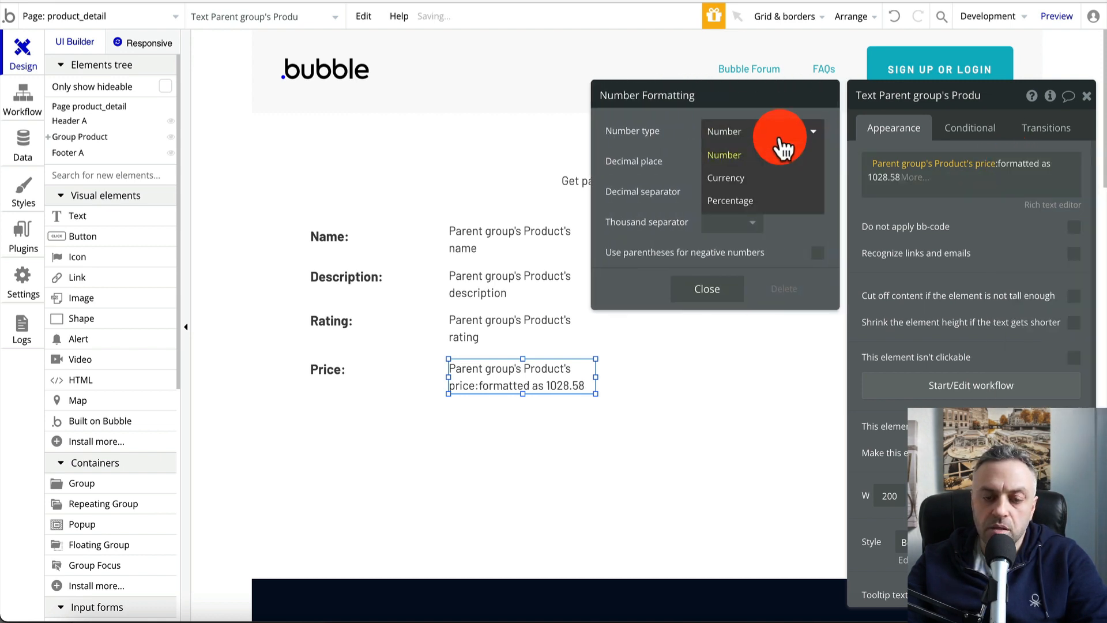
left_click(760, 179)
left_click(742, 174)
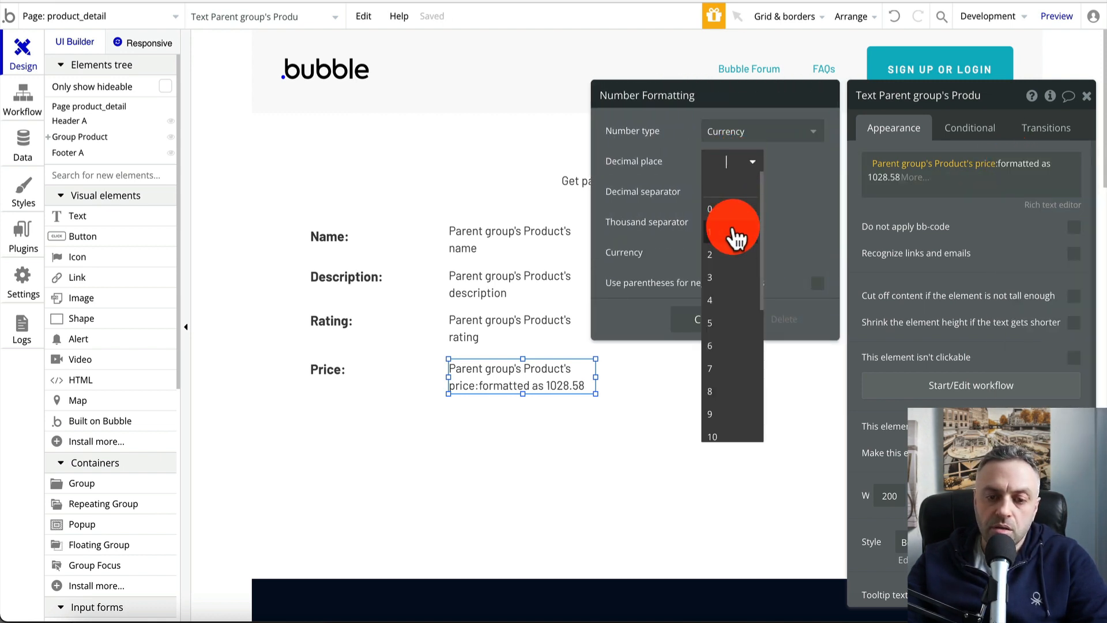
left_click(730, 255)
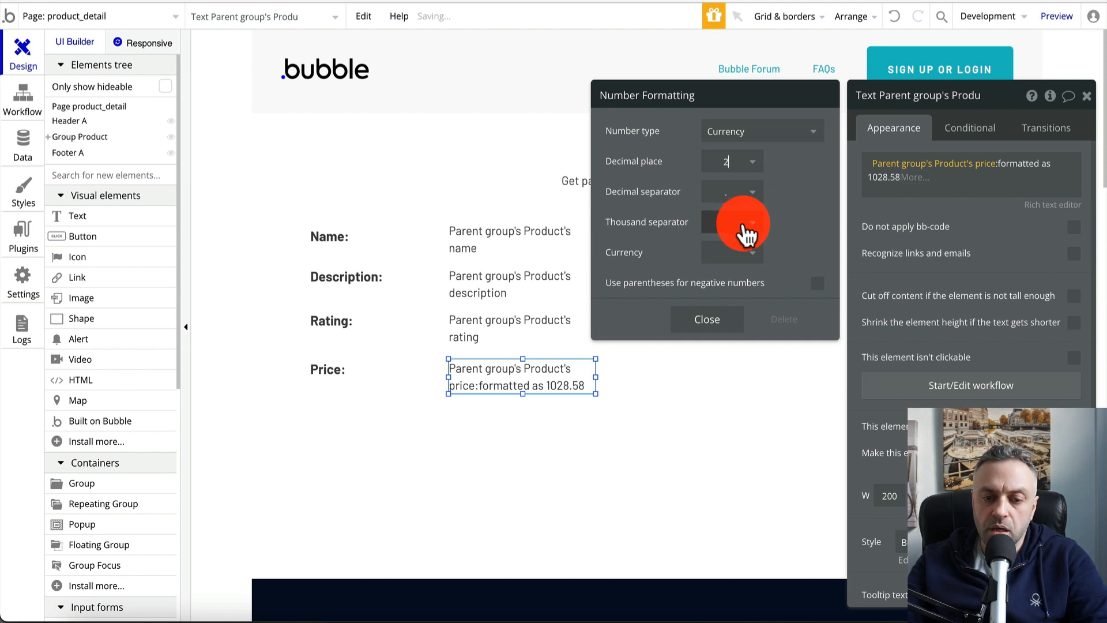
left_click(745, 254)
left_click(729, 305)
left_click(712, 320)
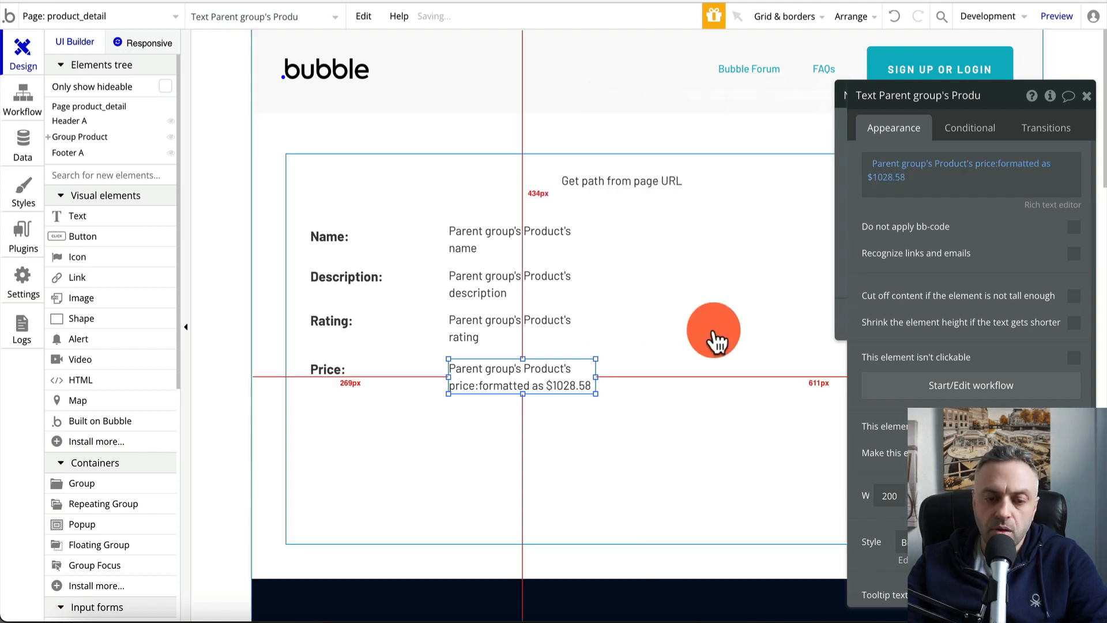
Remove the preset style from the Get path from page URL text
left_click(674, 376)
left_click(656, 197)
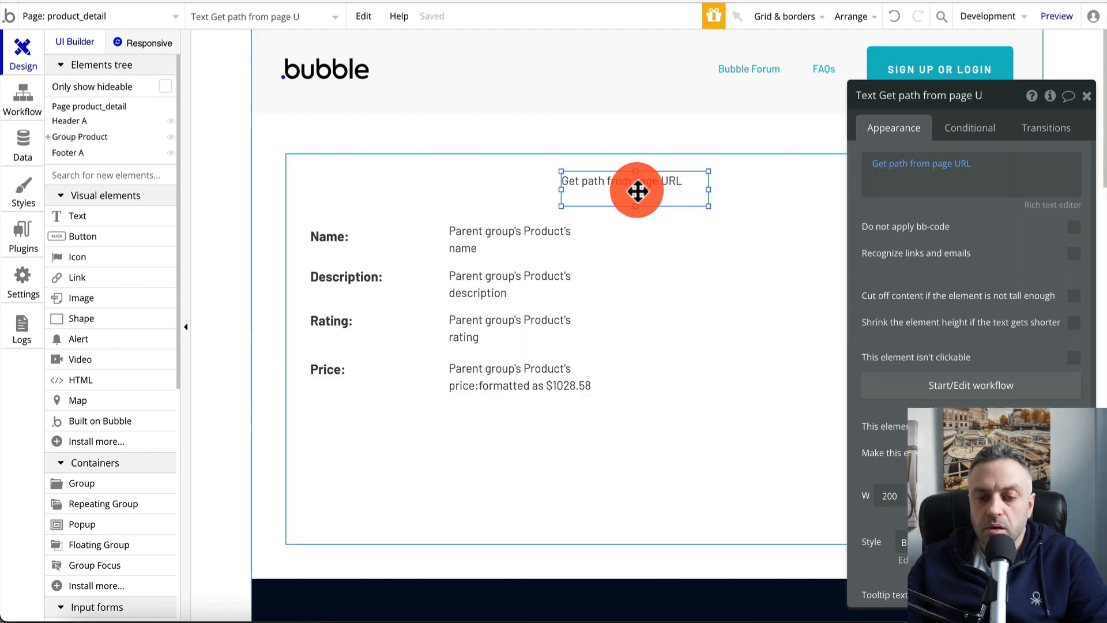
scroll(932, 333, "down", 4)
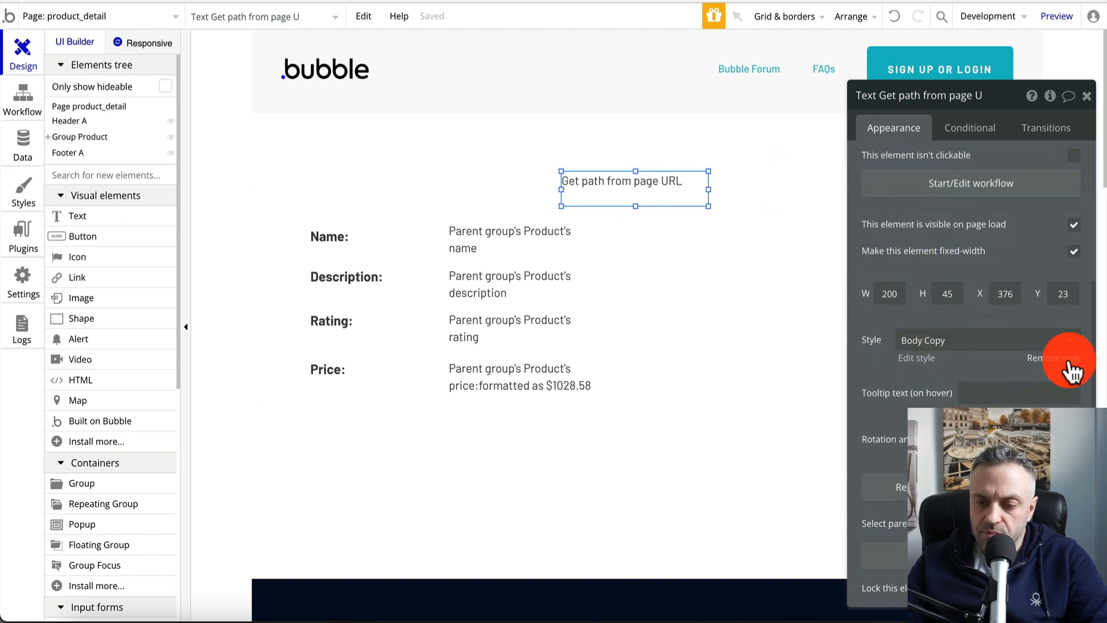
left_click(1069, 369)
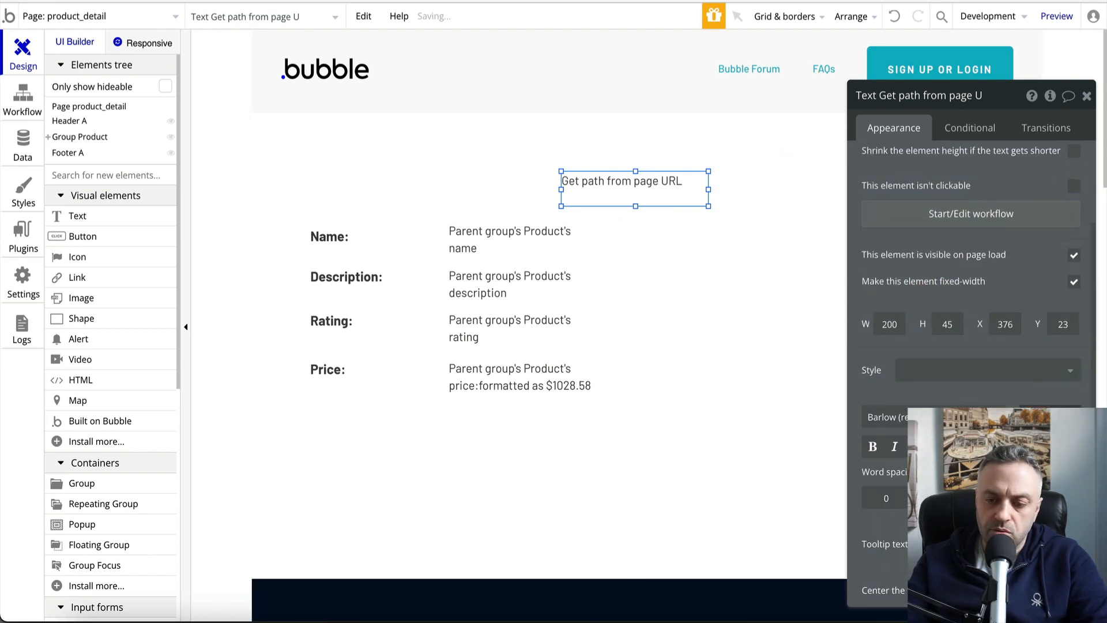
Make the URL-path heading bold and nudge it slightly right within the product group
left_click(871, 449)
left_click(552, 181)
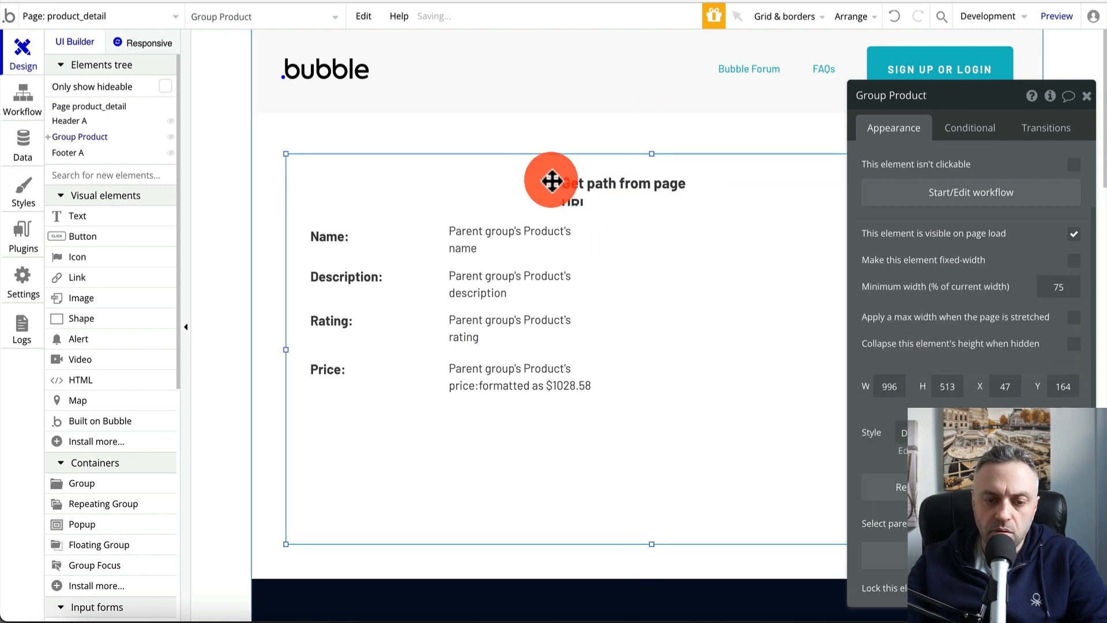
left_click(583, 187)
left_click_drag(564, 191, 589, 183)
left_click_drag(663, 178, 676, 178)
left_click(615, 130)
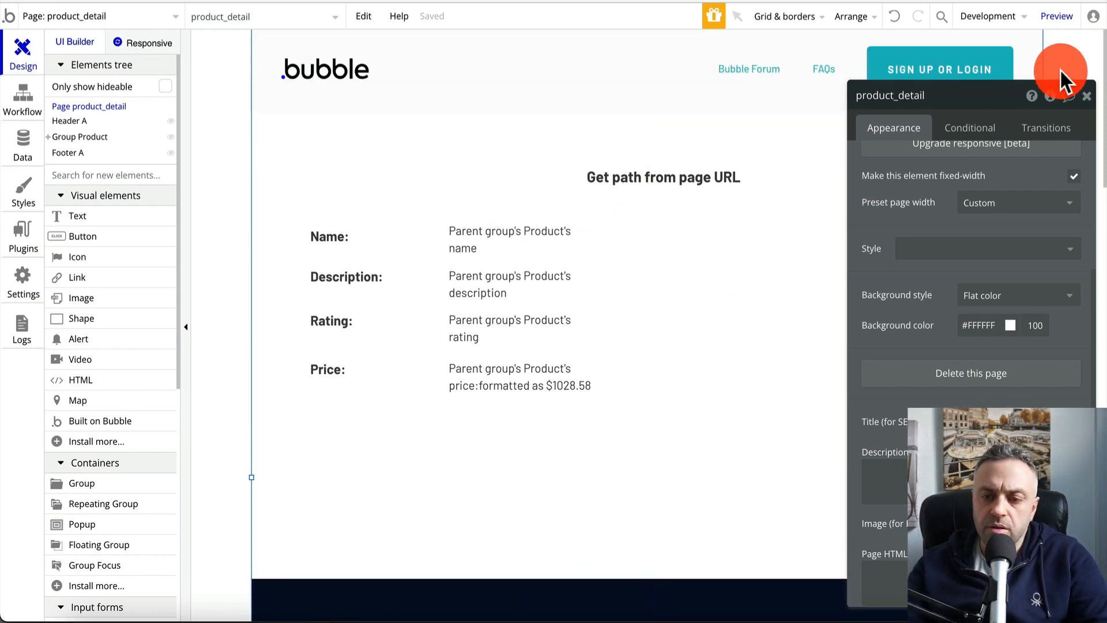
left_click_drag(1007, 104, 1025, 104)
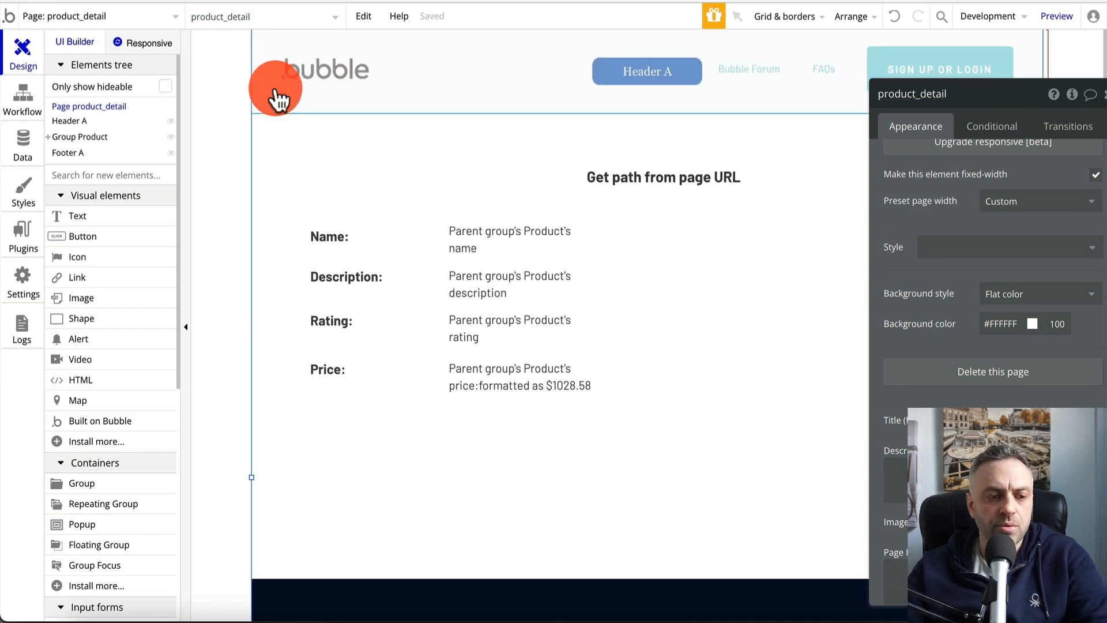
Place two Buttons side by side at the bottom of Group Product, beneath the Price row
left_click_drag(86, 235, 500, 476)
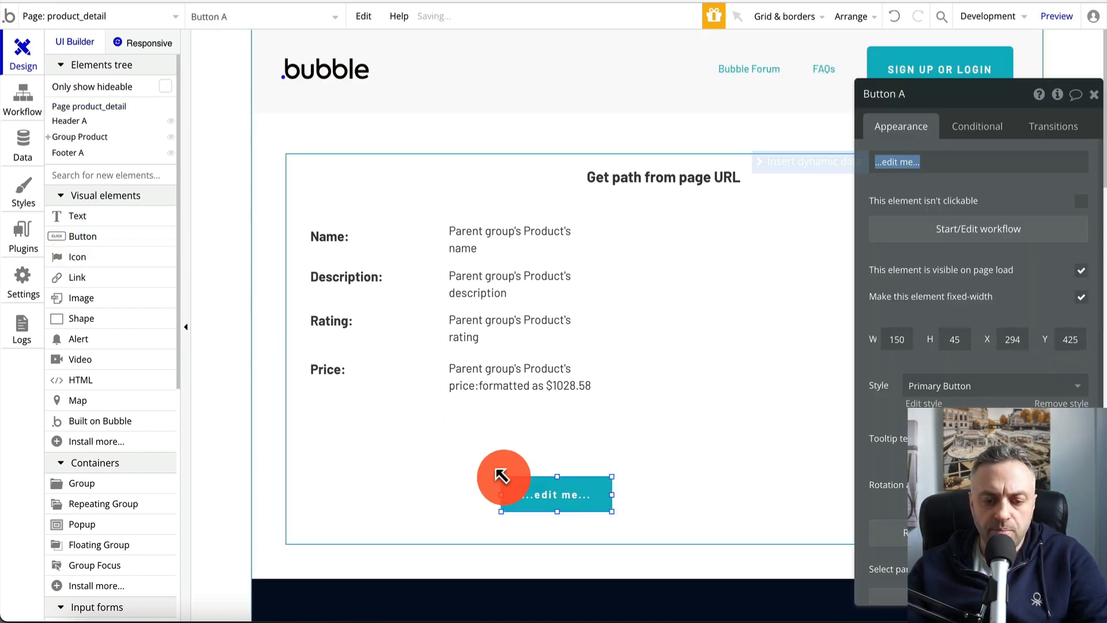
left_click_drag(115, 237, 692, 478)
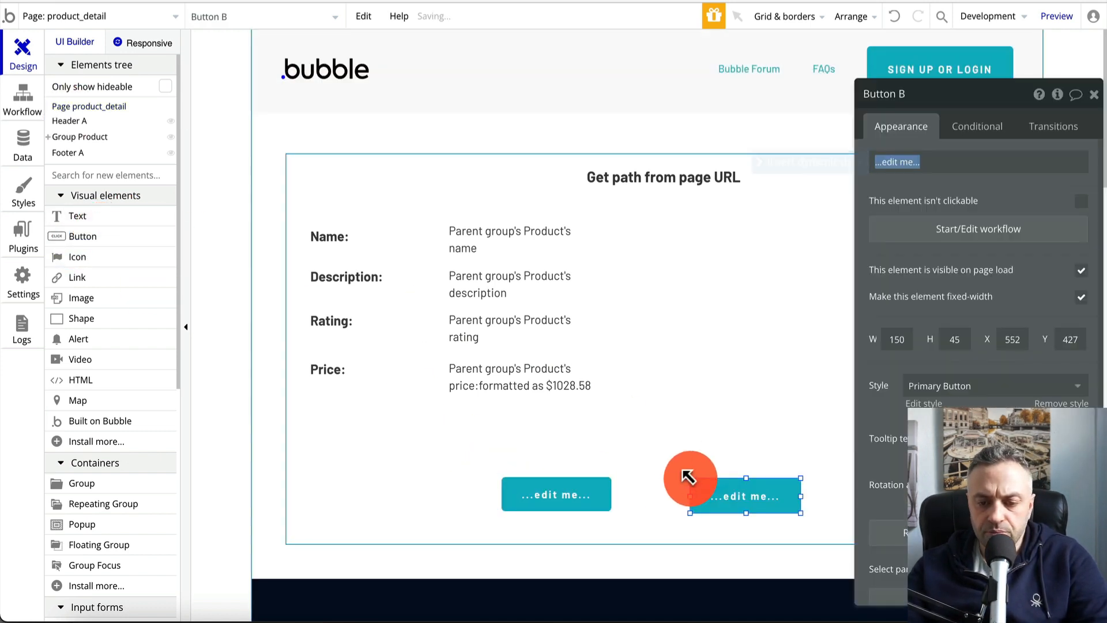
left_click_drag(729, 511, 759, 506)
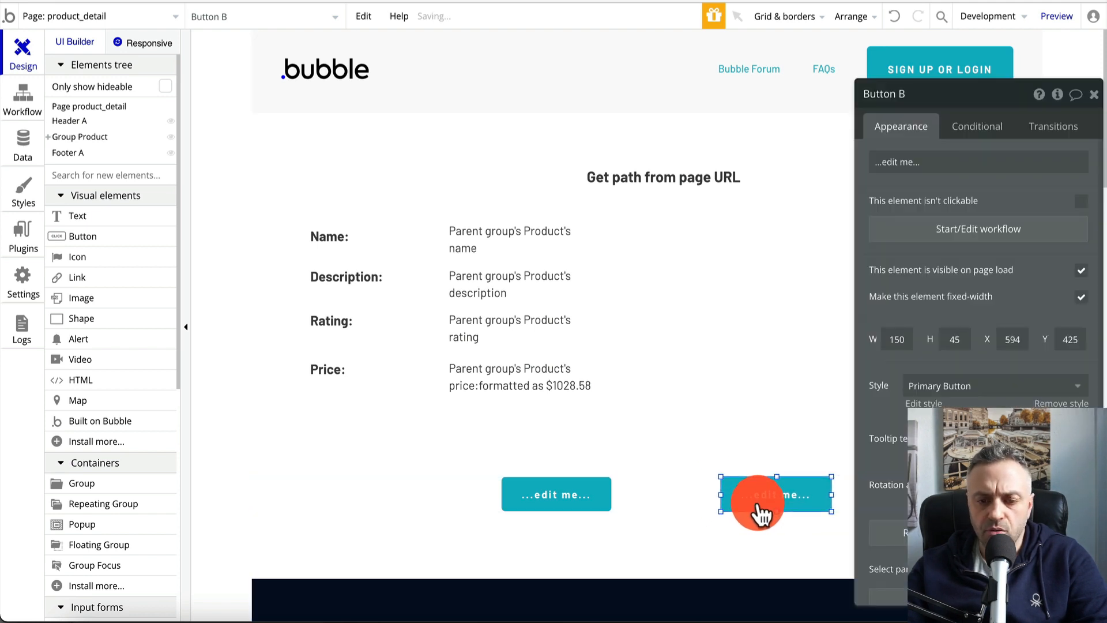
left_click_drag(553, 501, 545, 501)
Label the two buttons ADD TO CART and CHECKOUT
left_click(767, 500)
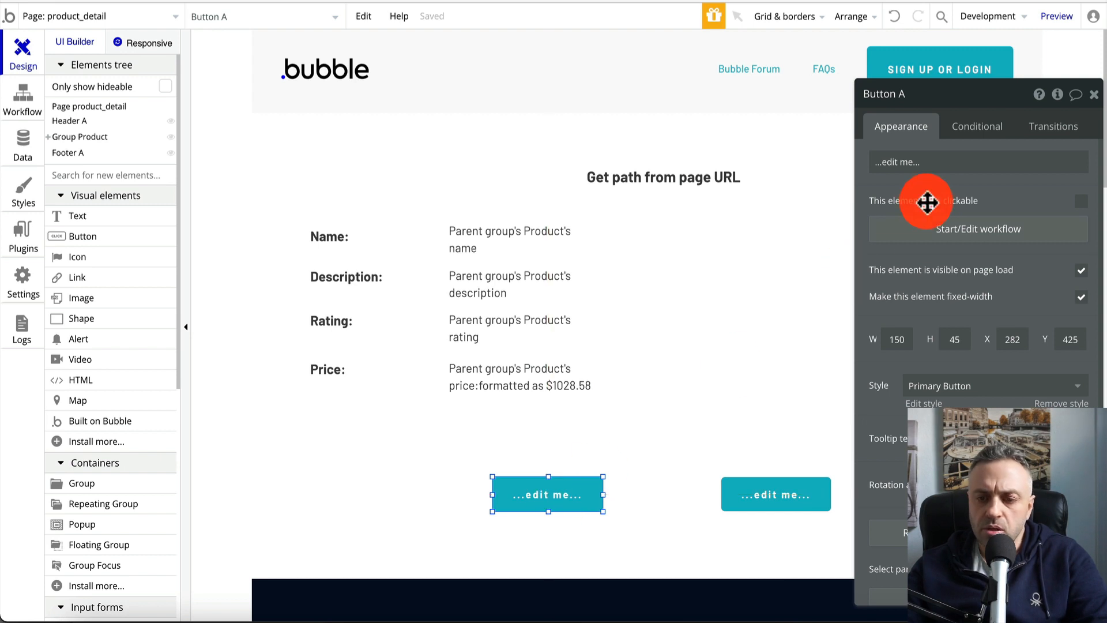
left_click(968, 162)
type("ADD TO CA")
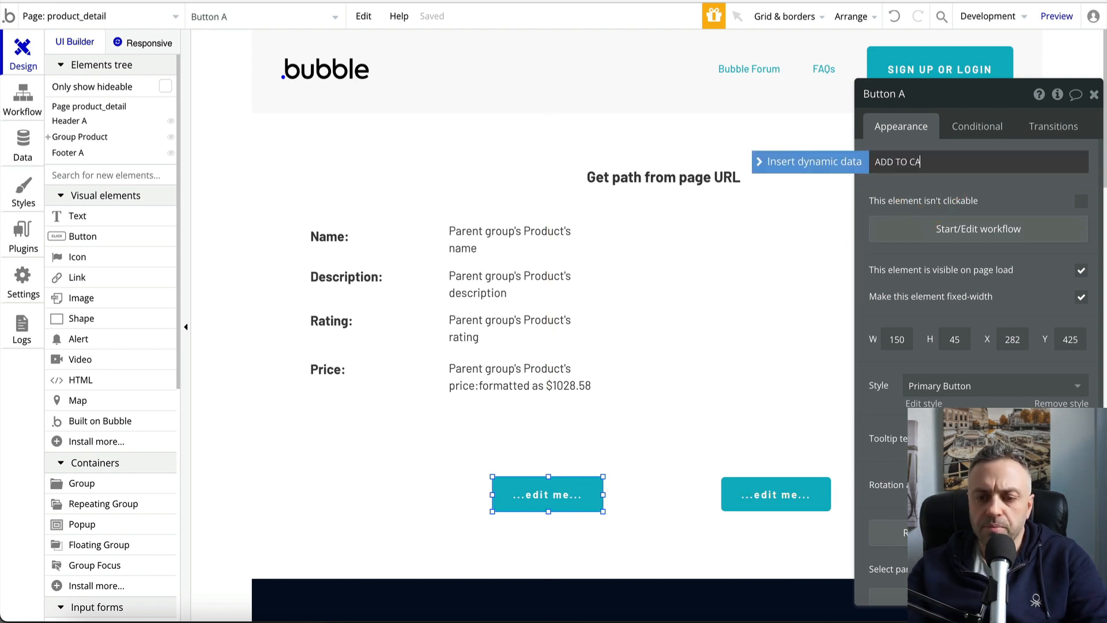
type("RT")
left_click(769, 500)
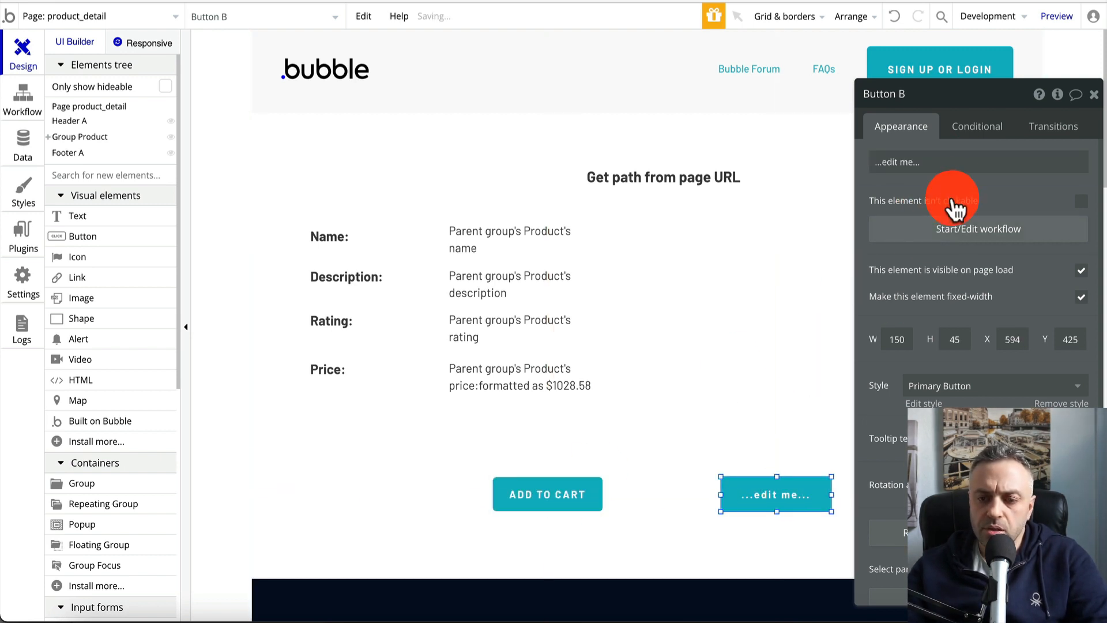
left_click(980, 162)
type("P")
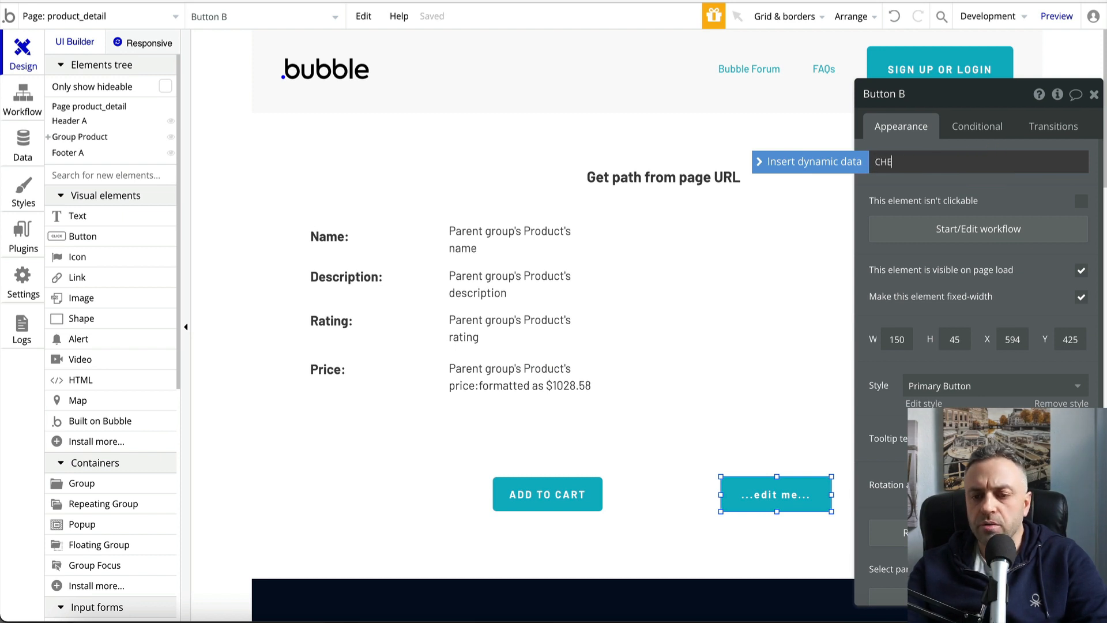
type("HECKOUT")
left_click(680, 354)
Widen the ADD TO CART and CHECKOUT buttons and align them within the product group
left_click(588, 489)
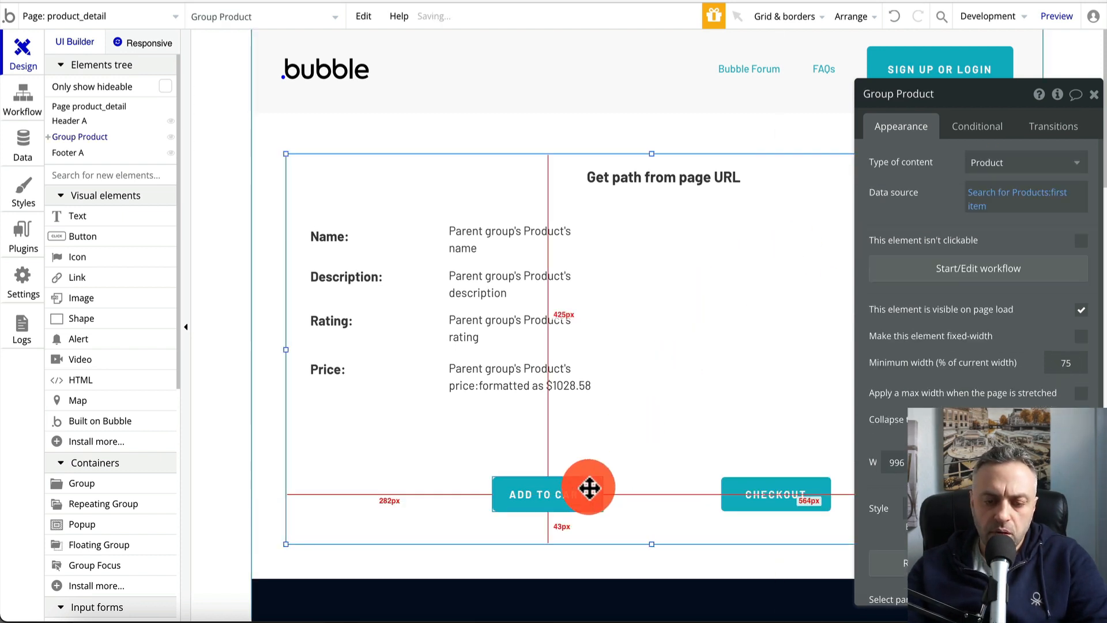
mouse_move(604, 494)
left_mouse_down()
mouse_move(657, 492)
mouse_move(606, 491)
left_mouse_up()
left_click(741, 491)
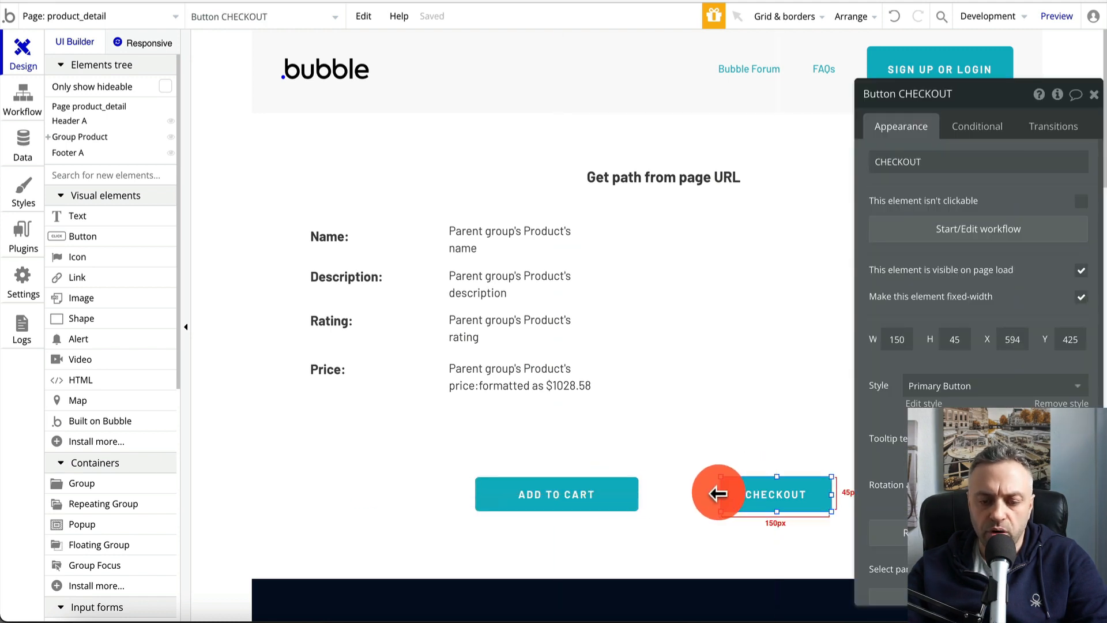
mouse_move(720, 494)
left_mouse_down()
mouse_move(685, 494)
mouse_move(723, 494)
left_mouse_up()
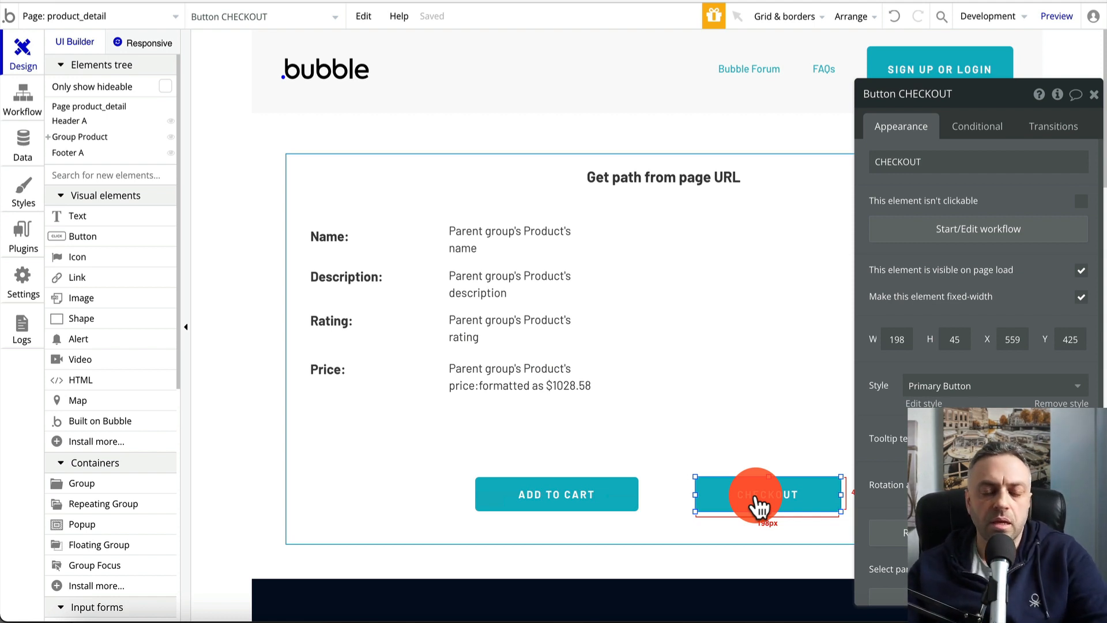
left_click(692, 396)
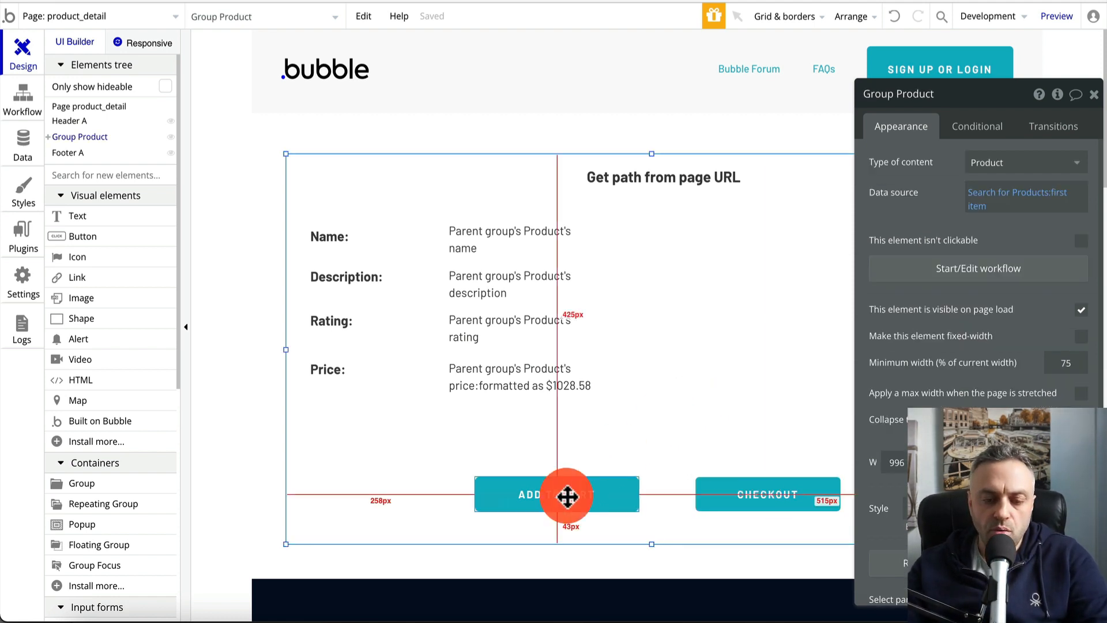
left_click(564, 496)
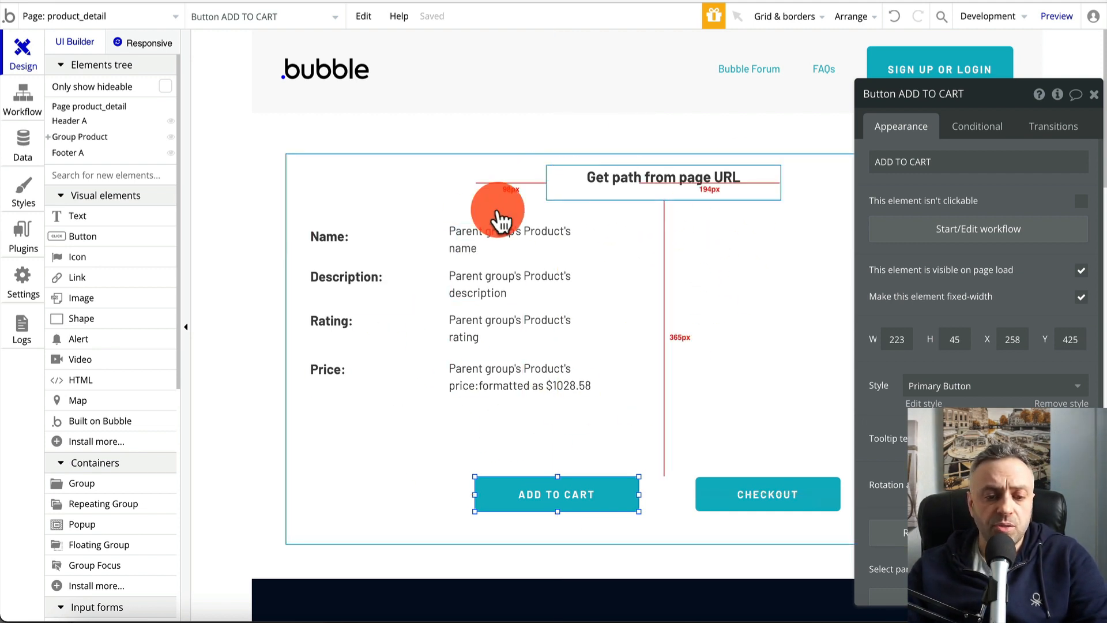
left_click(106, 17)
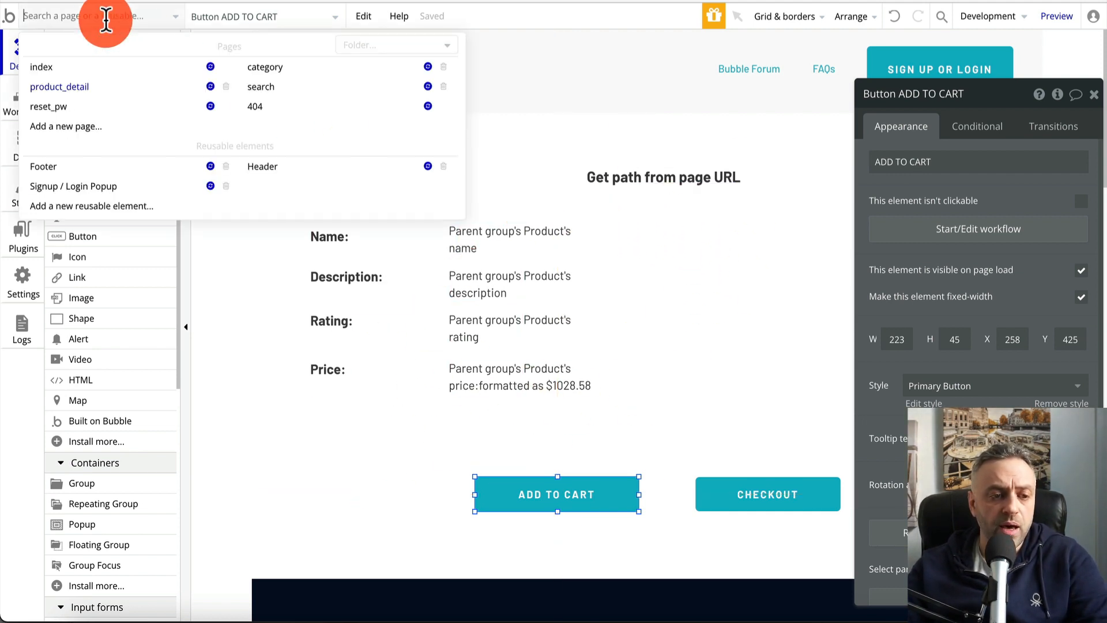
On the index page, start a click workflow on the product name text
left_click(65, 68)
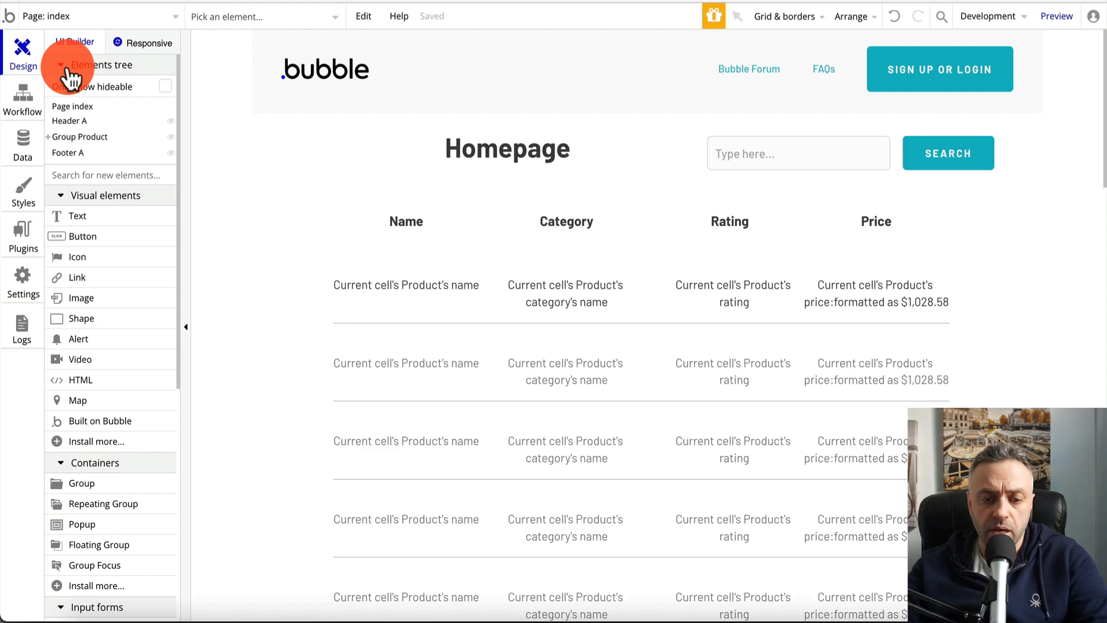
double_click(403, 283)
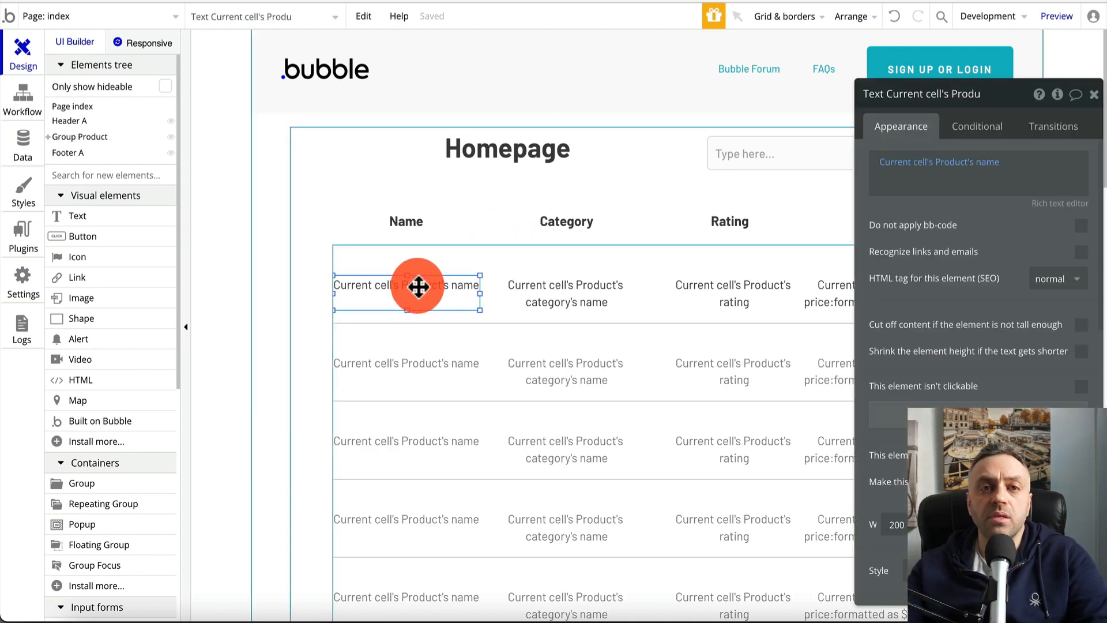
mouse_move(418, 287)
left_mouse_down()
mouse_move(598, 312)
mouse_move(428, 297)
left_mouse_up()
left_click(1019, 404)
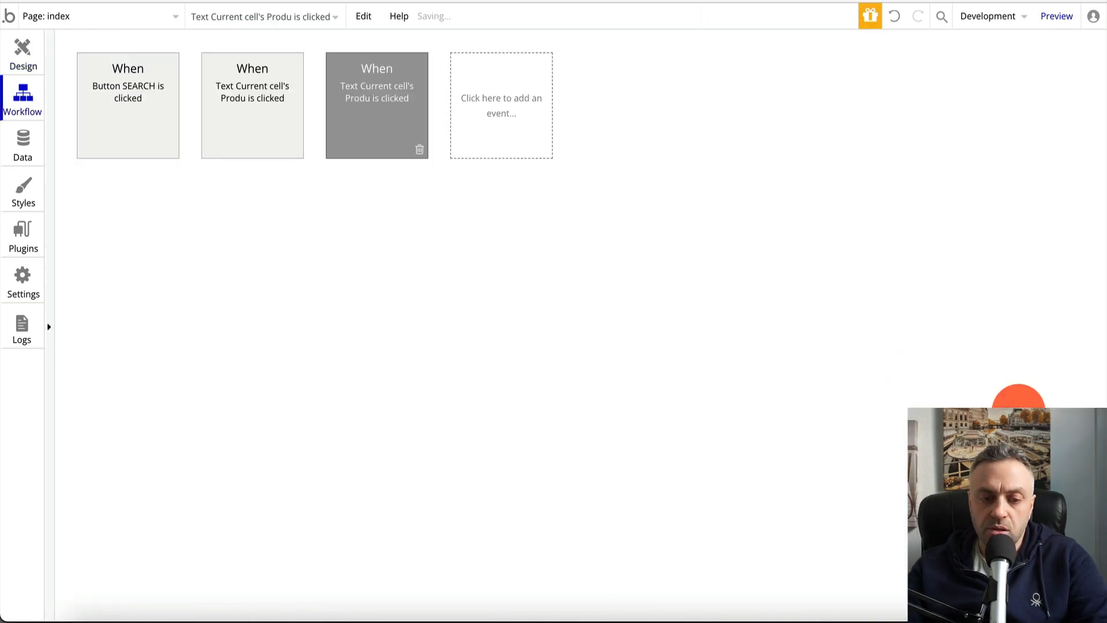
left_click(414, 118)
Add a Go to page action with destination product_detail, sending Current cell's Product
left_click(156, 214)
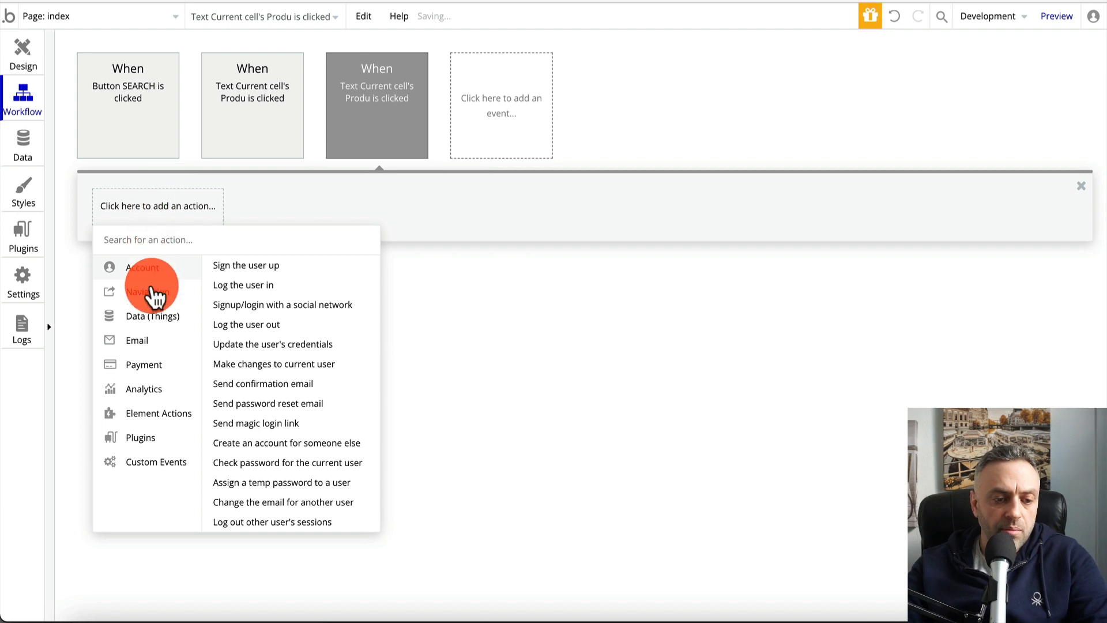
left_click(151, 292)
left_click(263, 266)
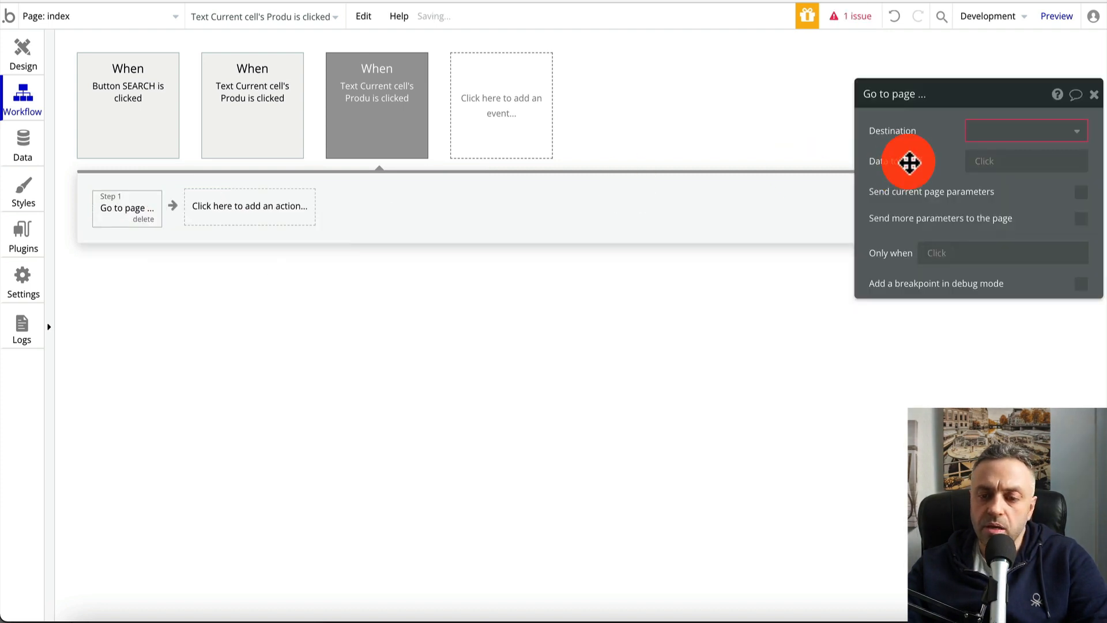
left_click(1026, 133)
left_click(1017, 202)
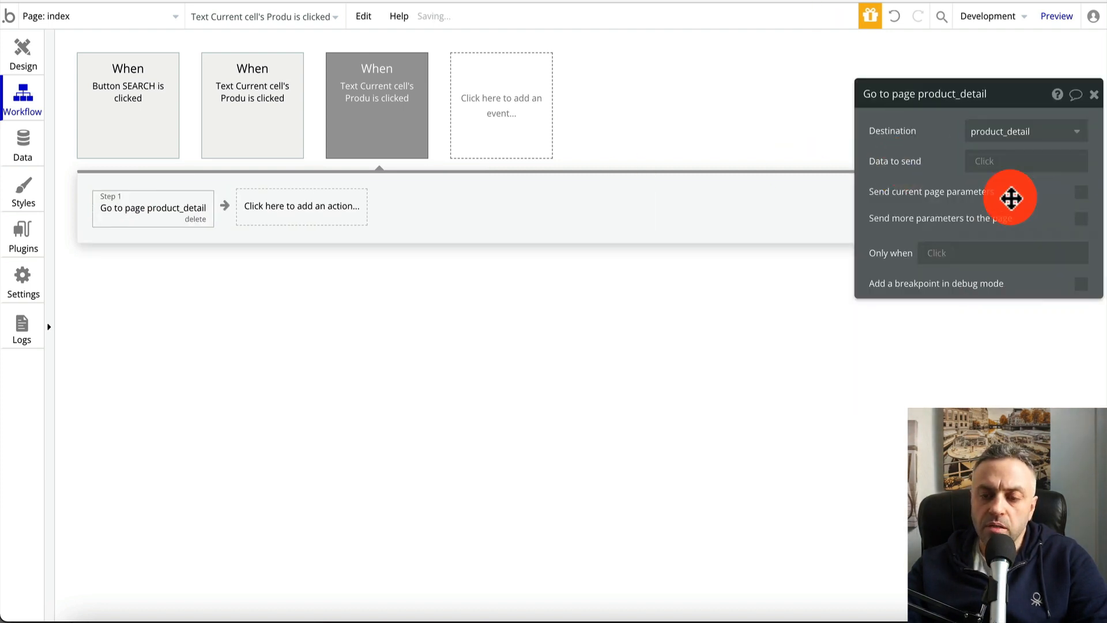
left_click(991, 165)
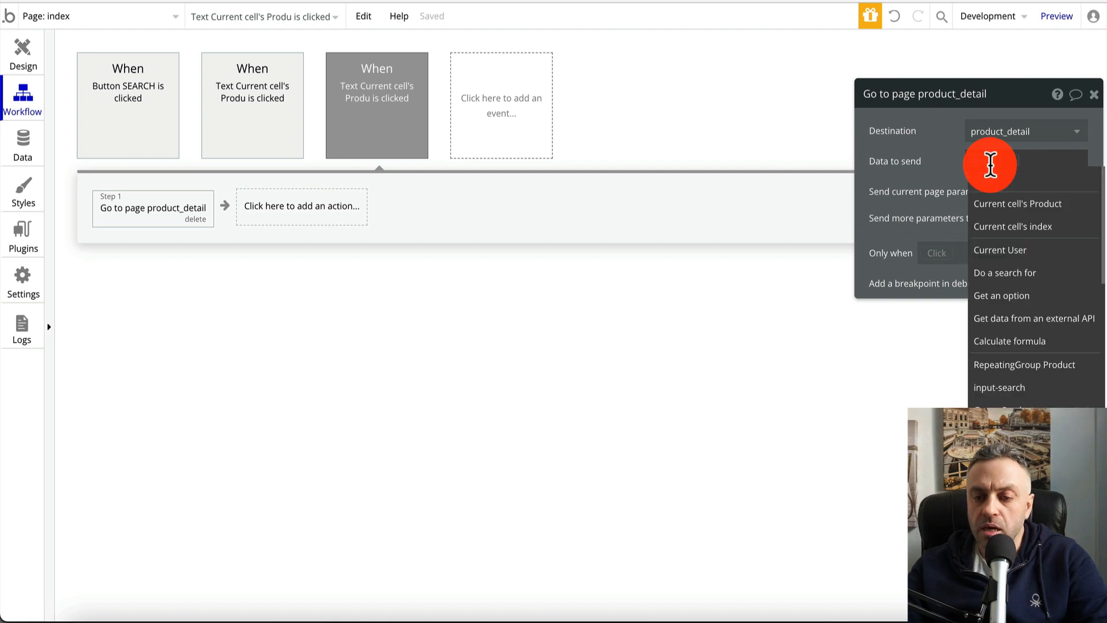
left_click(1008, 210)
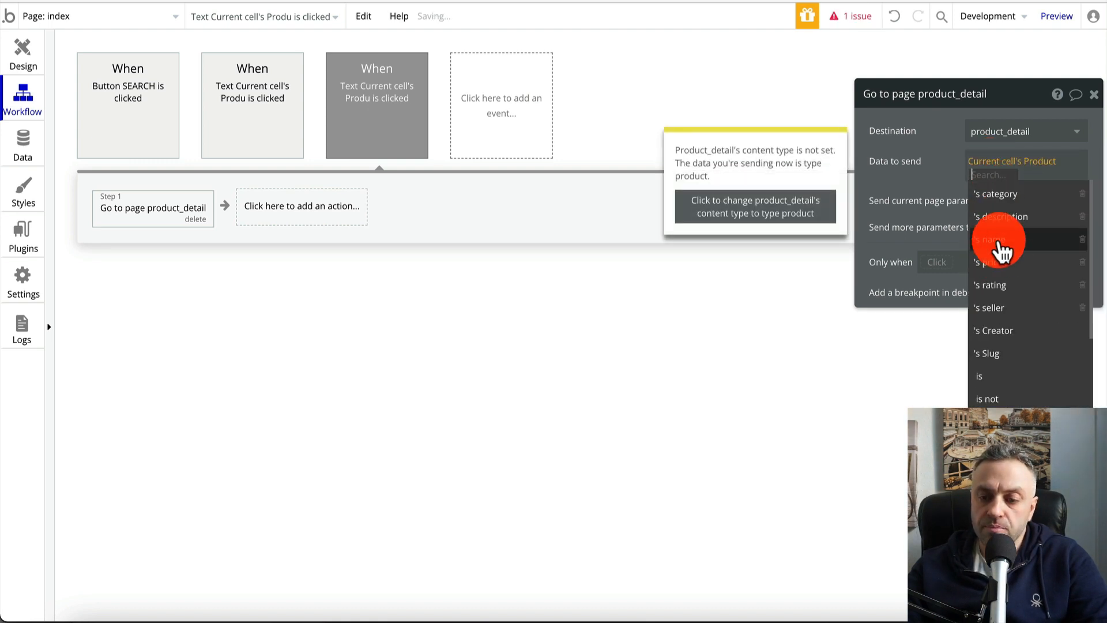
left_click(992, 245)
left_click(1094, 95)
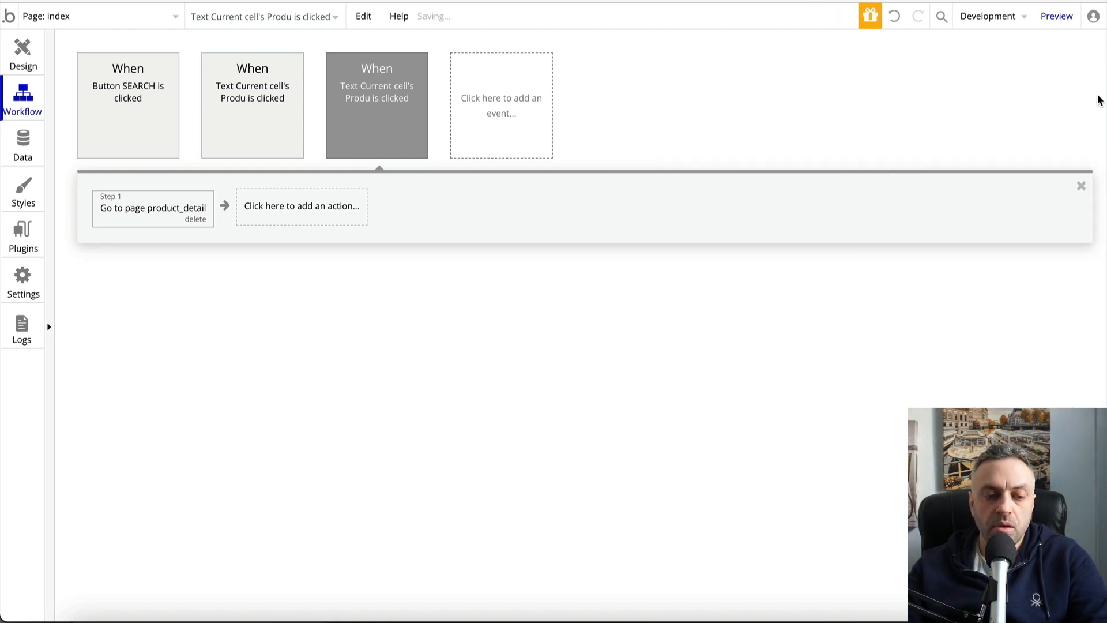
left_click(523, 139)
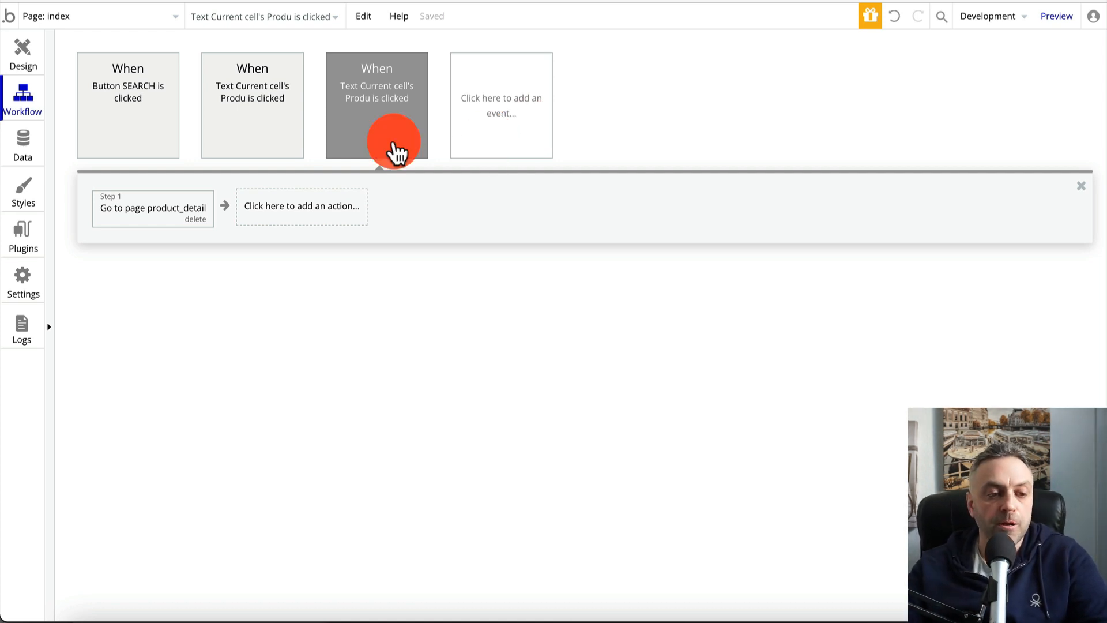
left_click(36, 71)
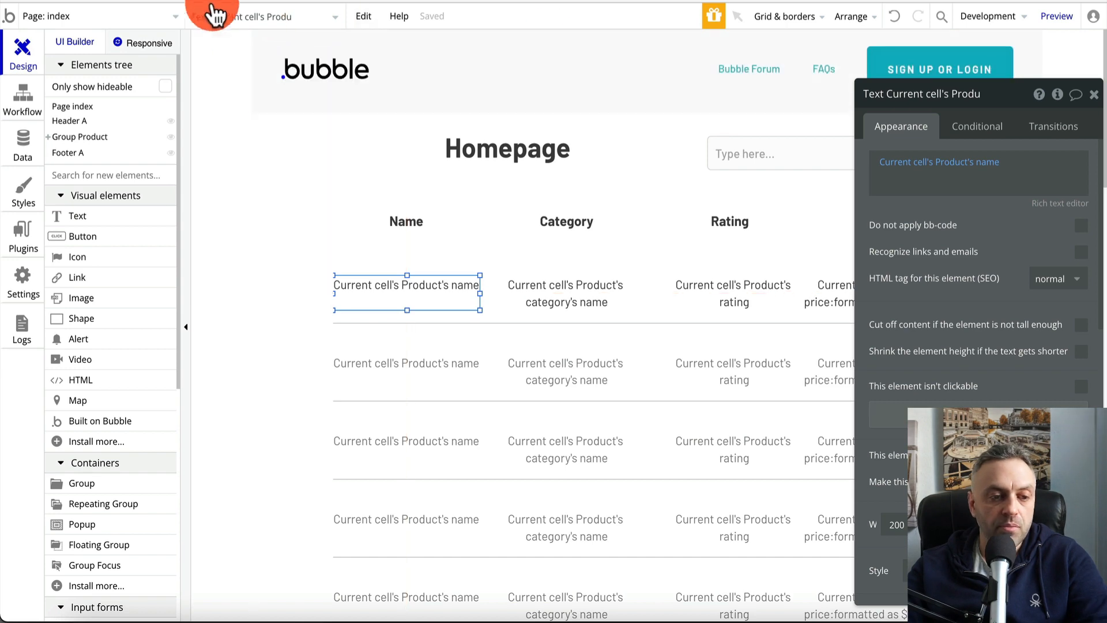
left_click(1067, 23)
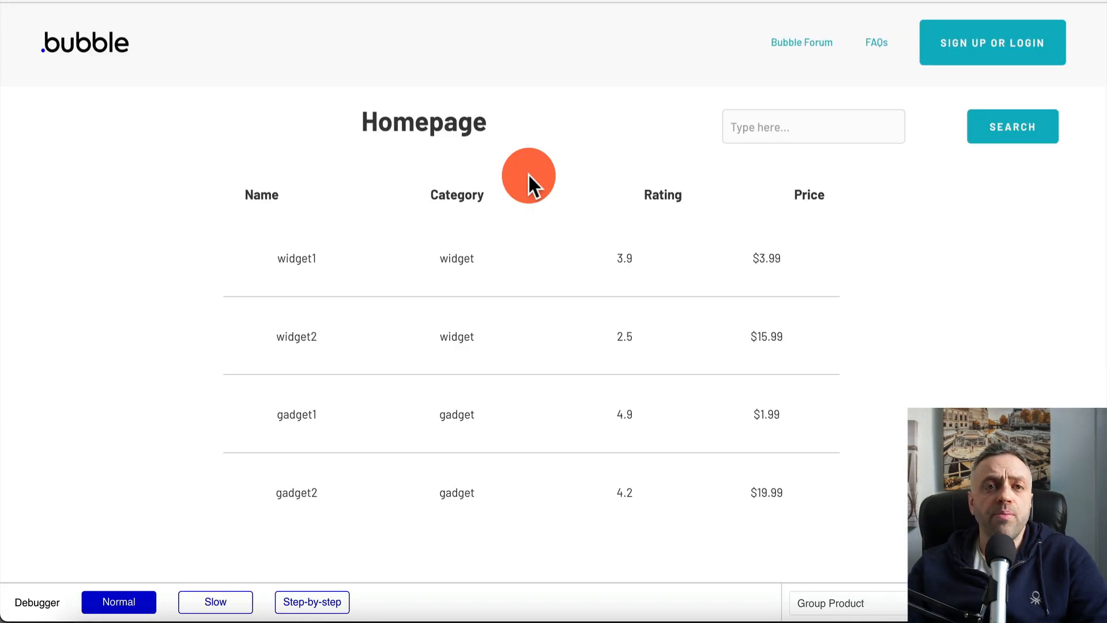
left_click(295, 262)
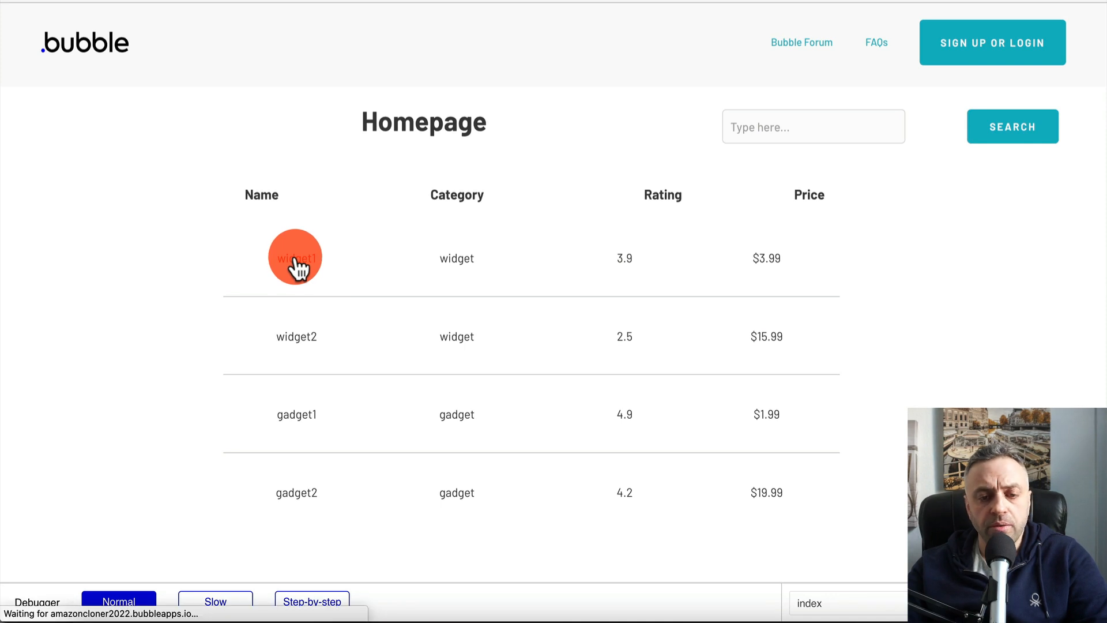
left_click(588, 147)
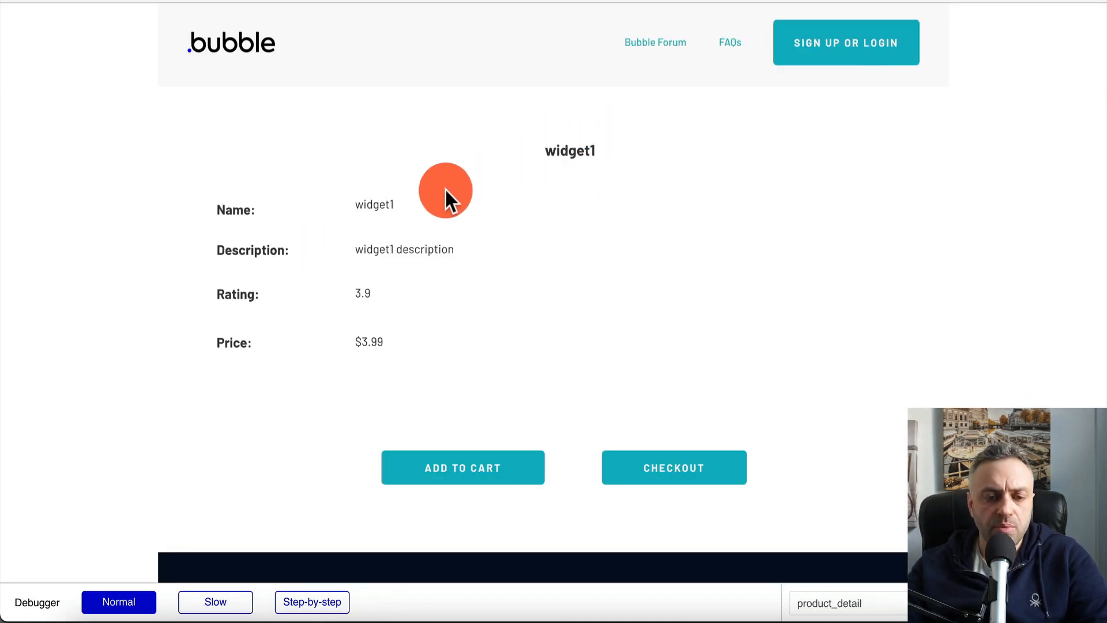
left_click(546, 146)
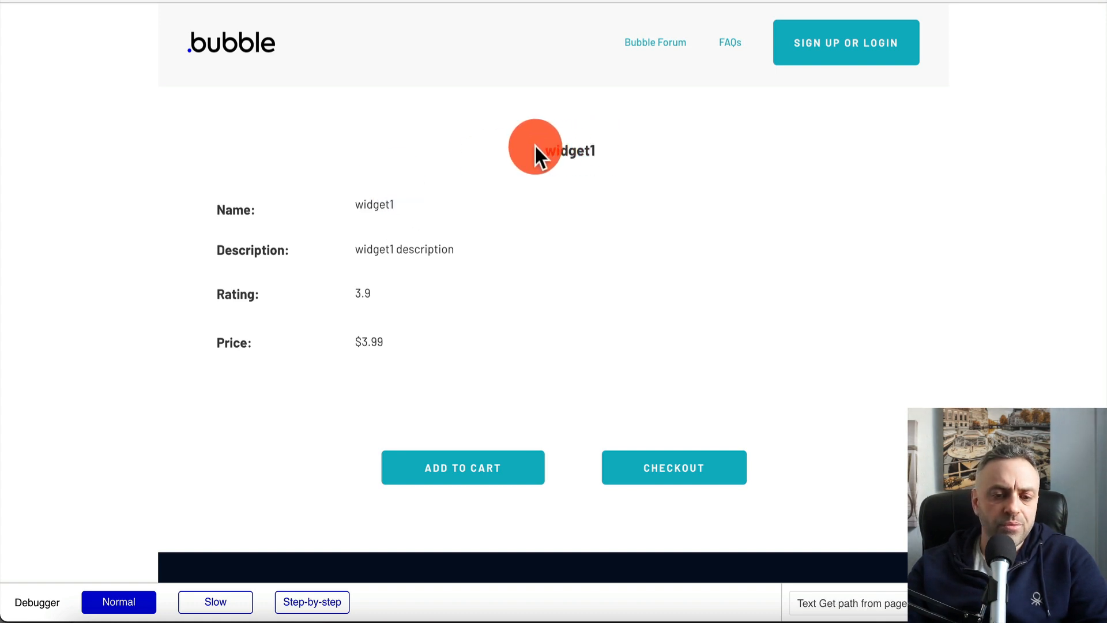
left_click(572, 142)
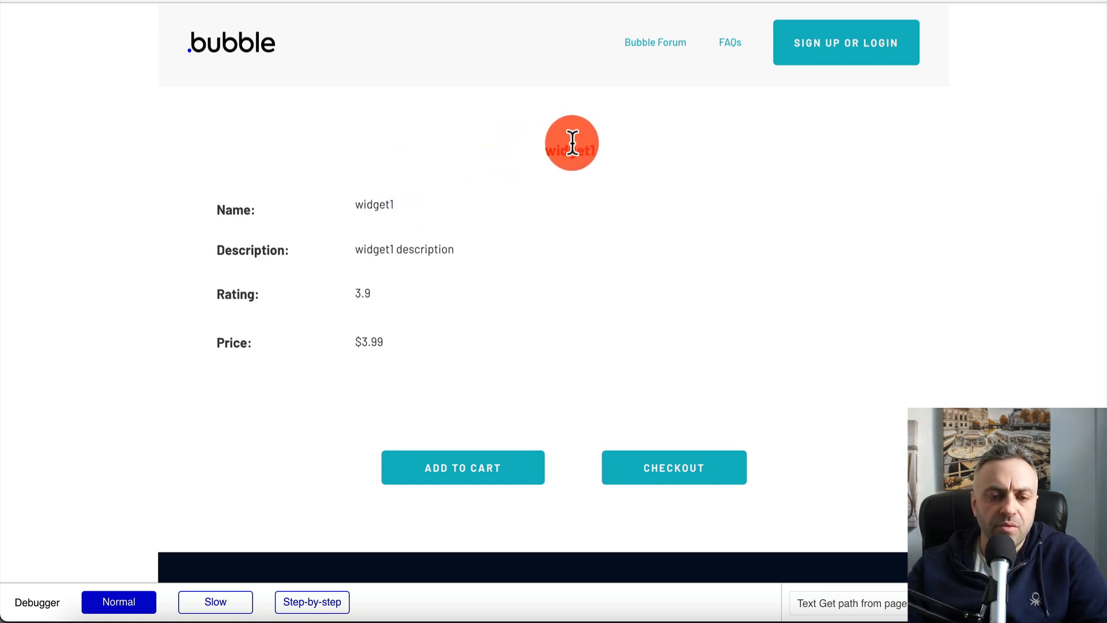
left_click(616, 150)
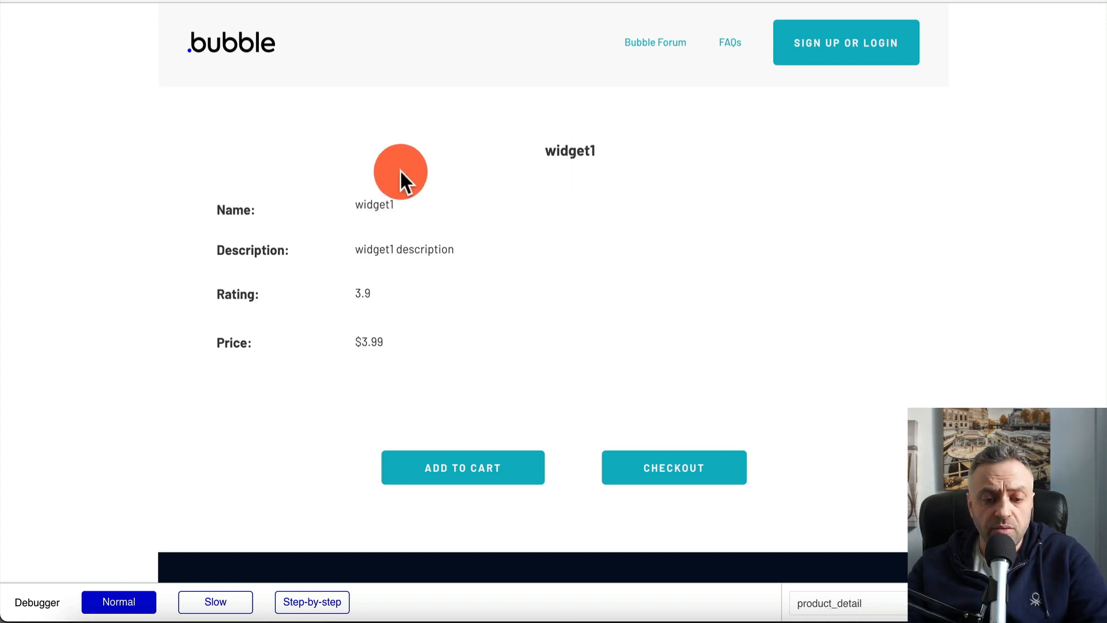
scroll(582, 451, "down", 5)
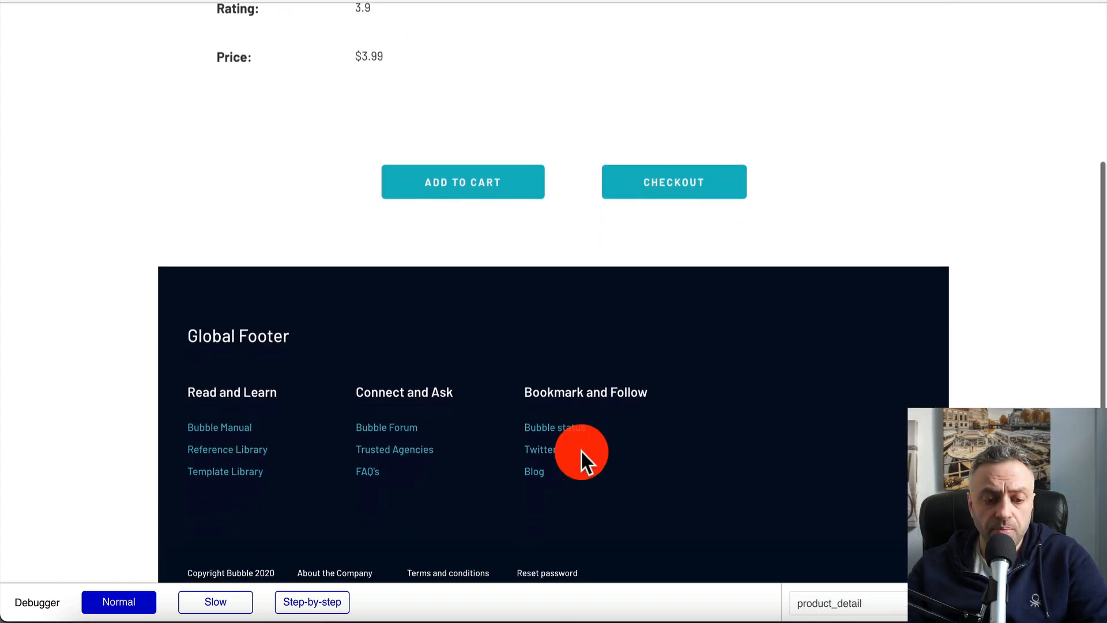
scroll(581, 452, "up", 5)
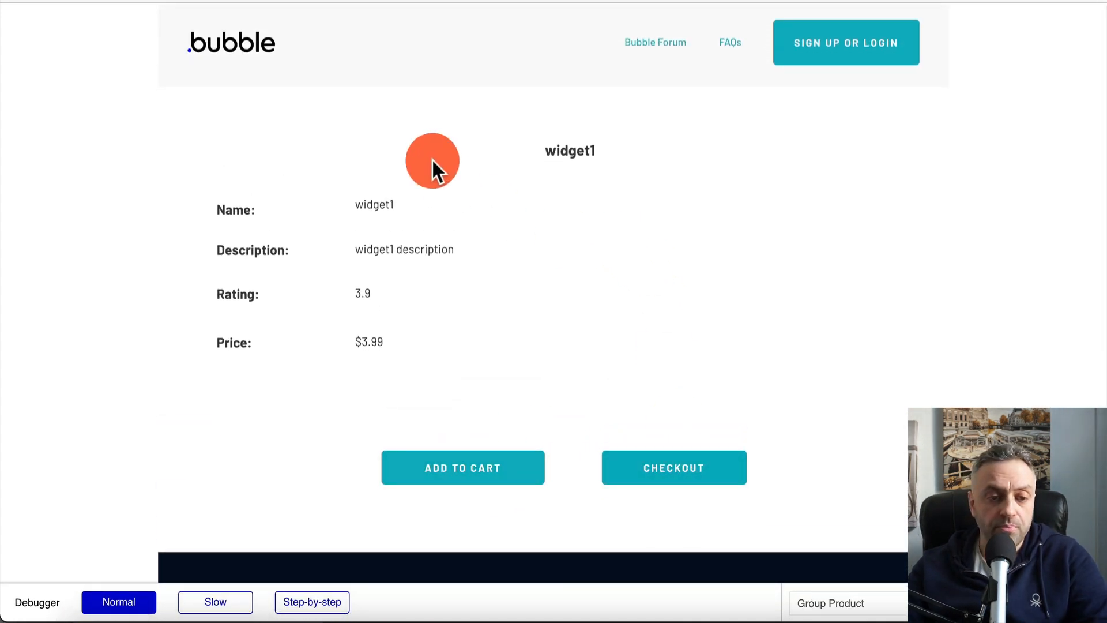
key("ctrl+shift+Tab")
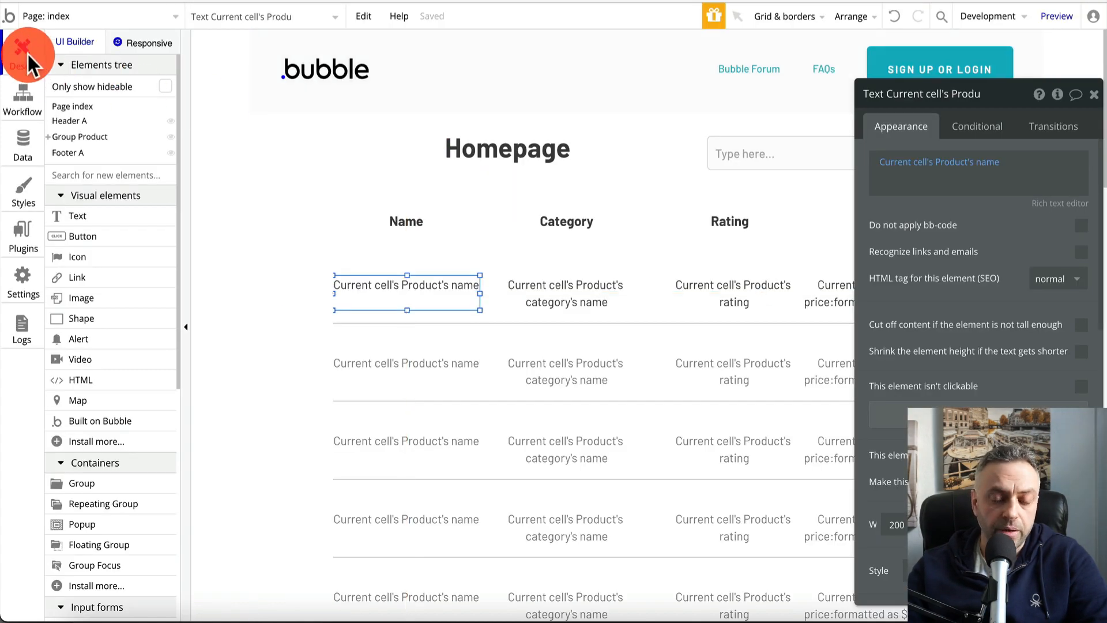
Switch to the product_detail page and select its ADD TO CART button
left_click(58, 16)
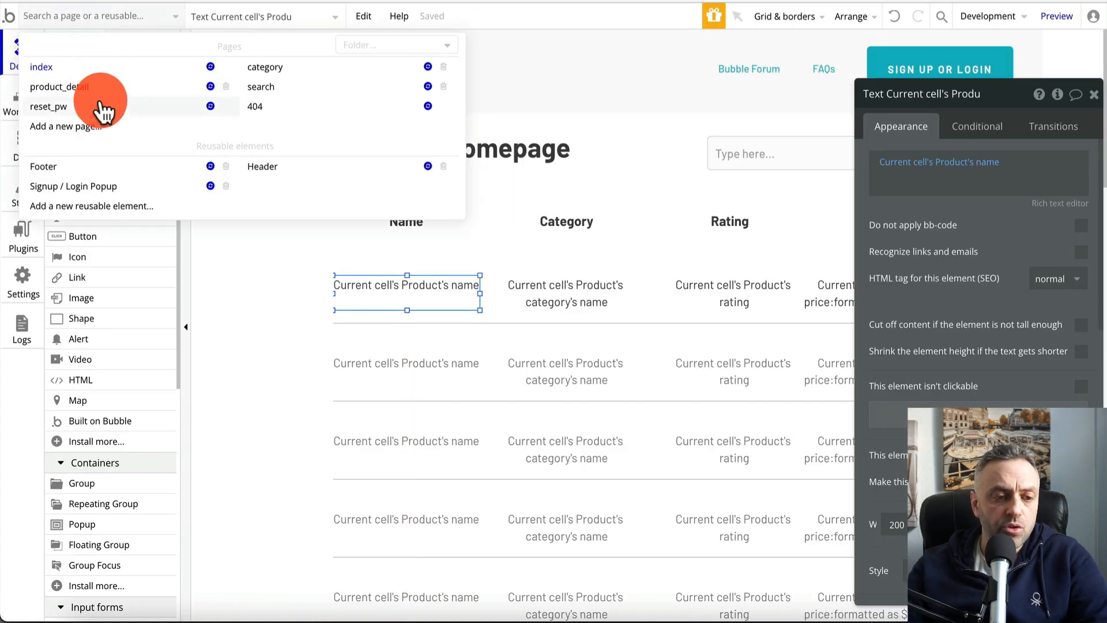
left_click(113, 86)
left_click(570, 497)
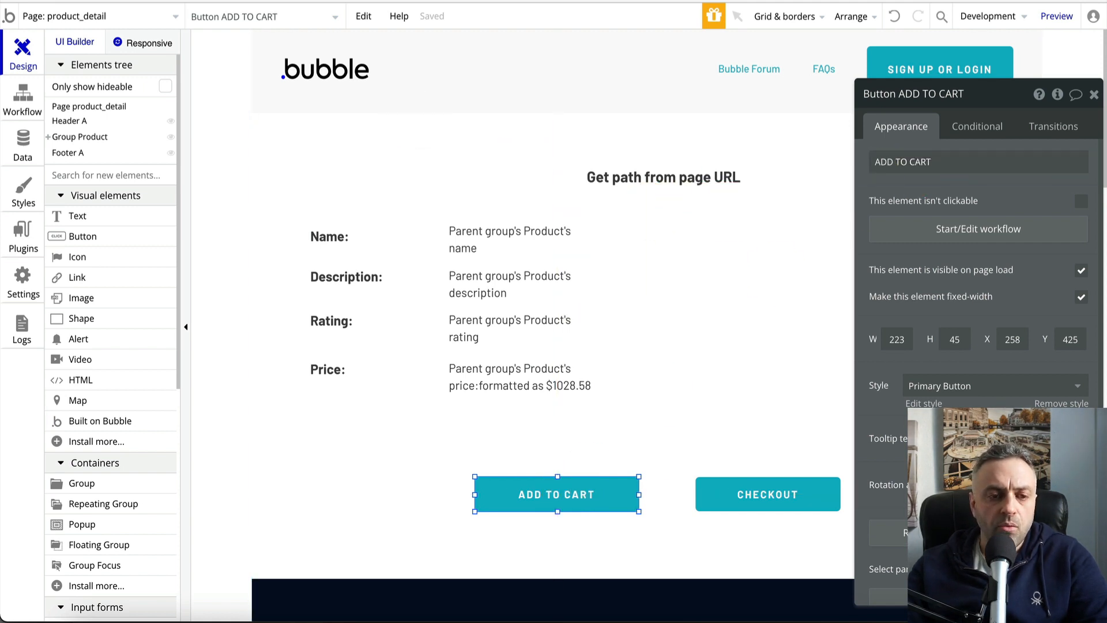
View All Users in App data, then show the User data type's fields, including cart
left_click(32, 138)
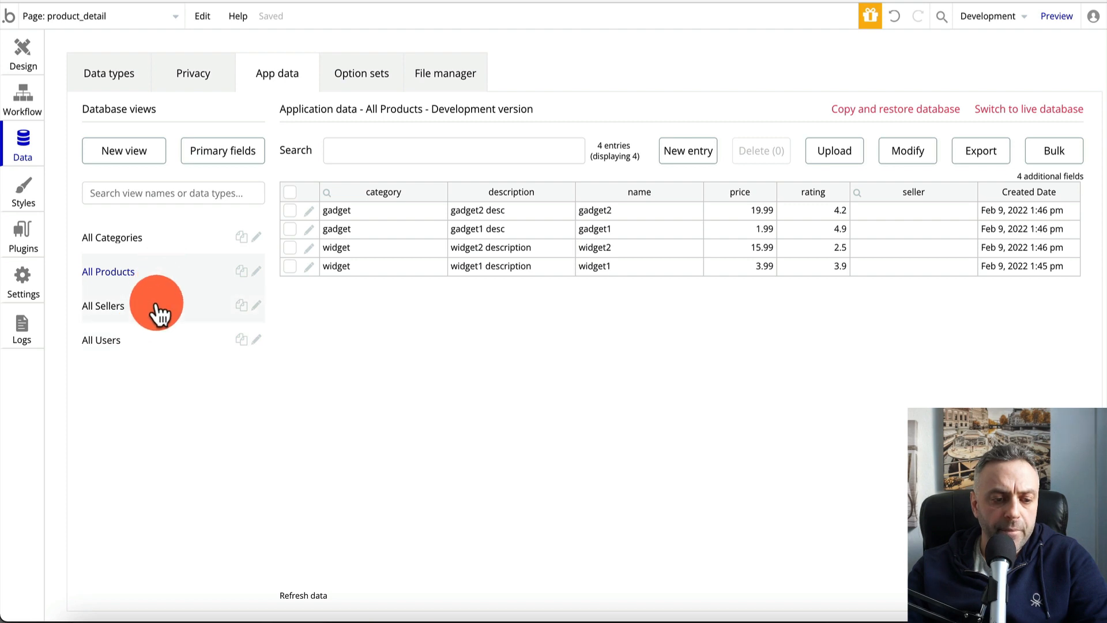
left_click(145, 340)
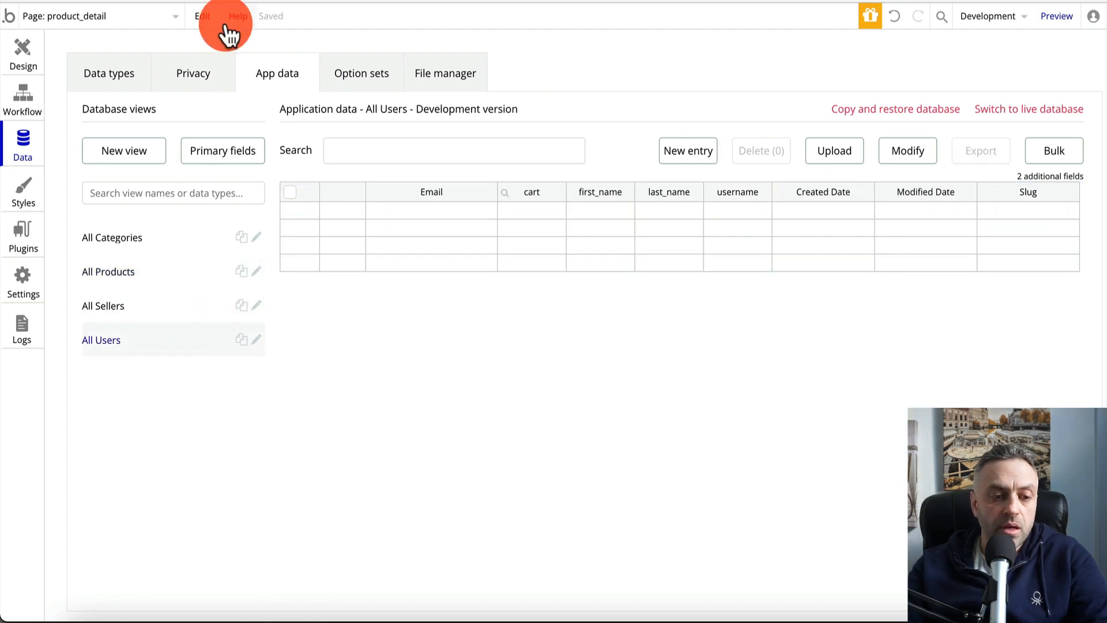
left_click(116, 75)
left_click(133, 247)
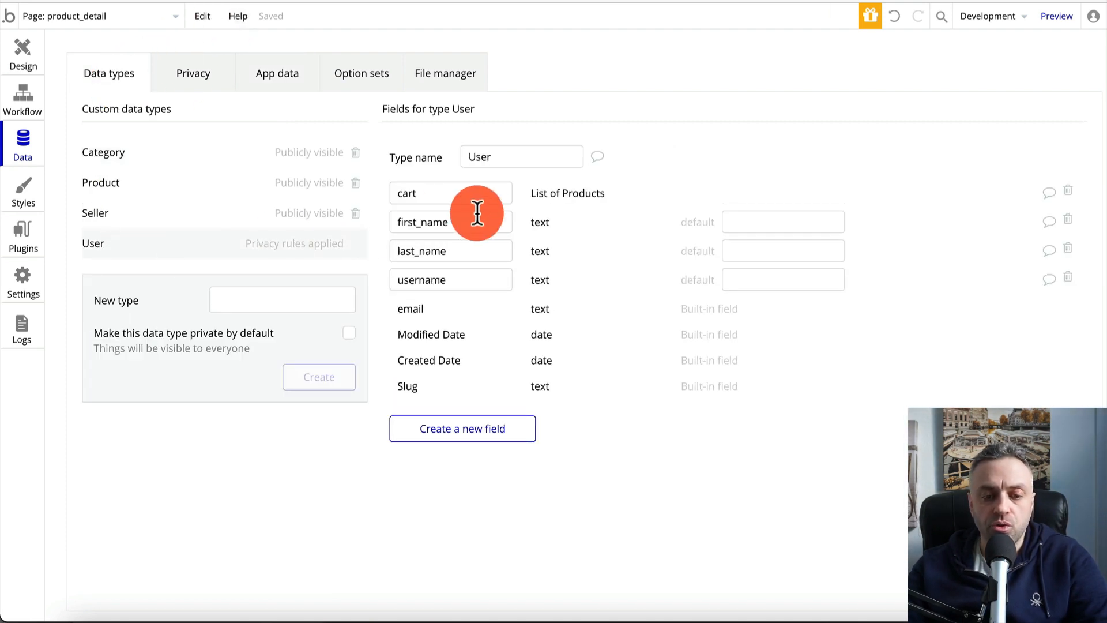
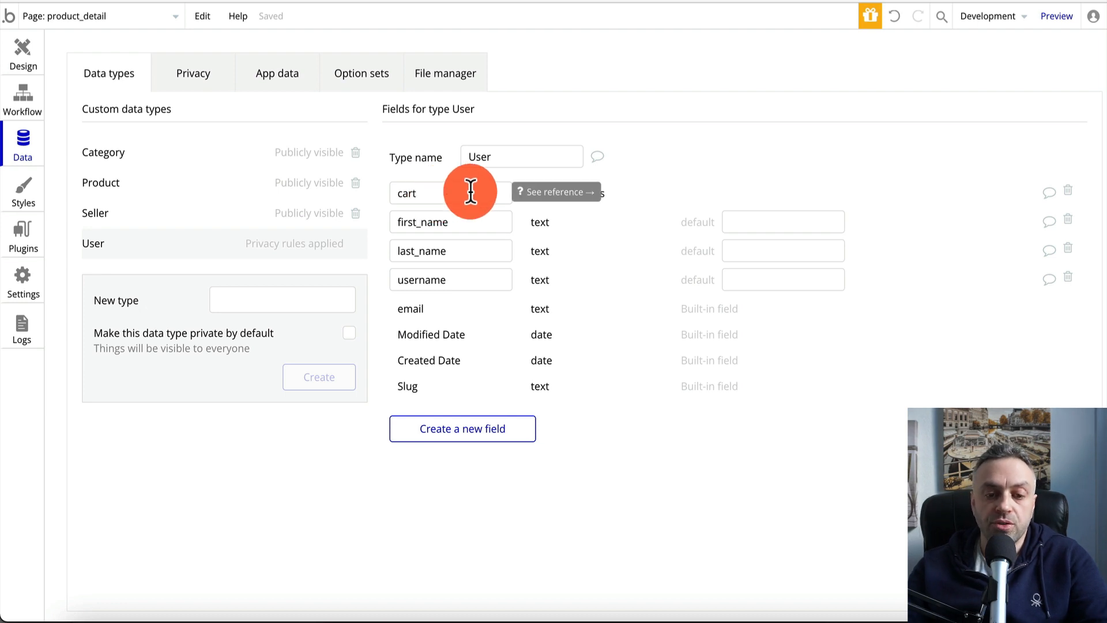
Leave the User fields and bring up the product_detail page's empty workflow editor
left_click(23, 48)
left_click(980, 228)
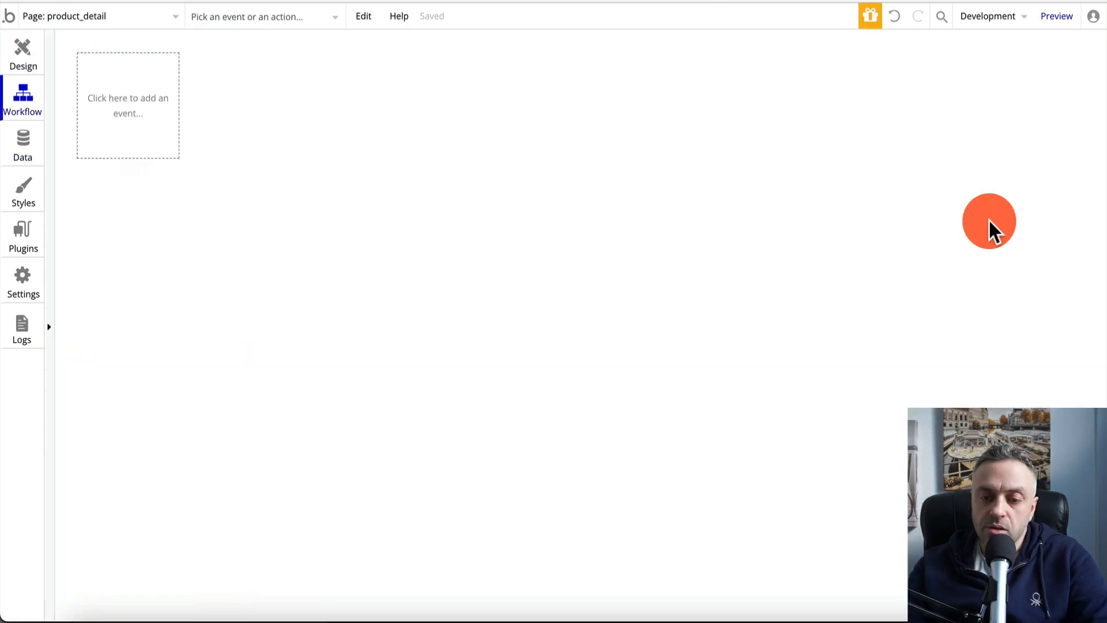
Add a 'Make changes to thing' action on Current User, listing all its fields
left_click(175, 230)
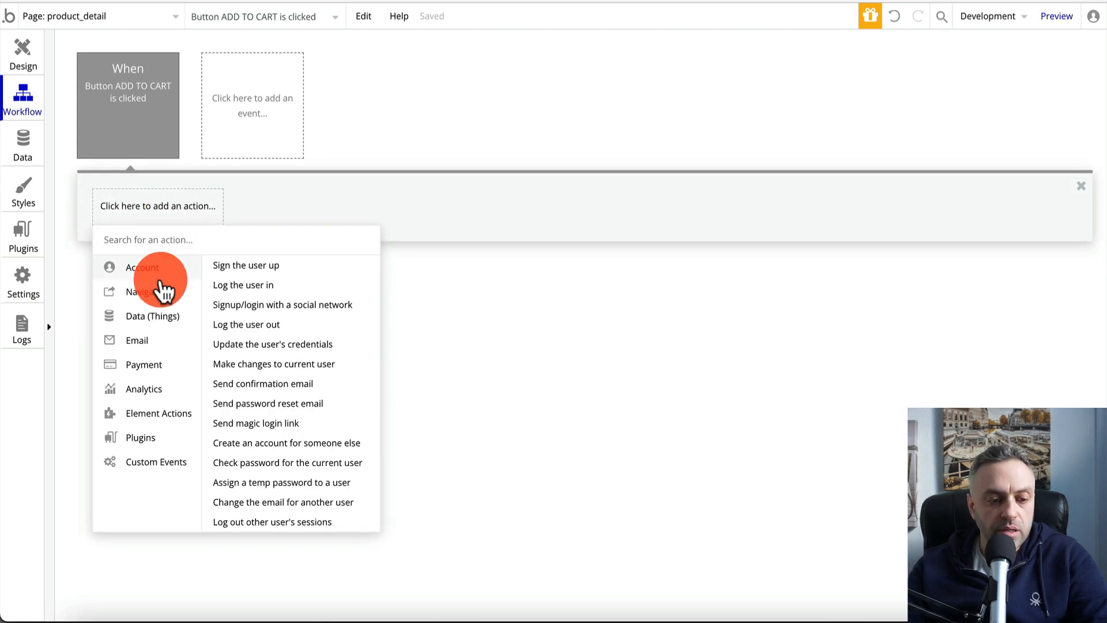
mouse_move(155, 317)
left_click(261, 286)
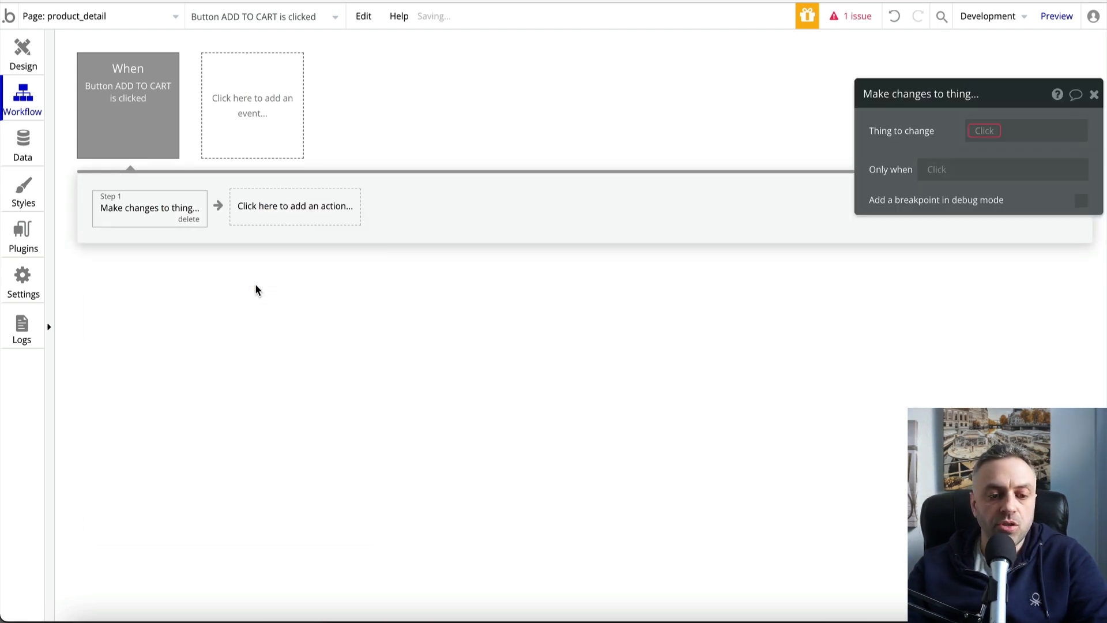
left_click(987, 132)
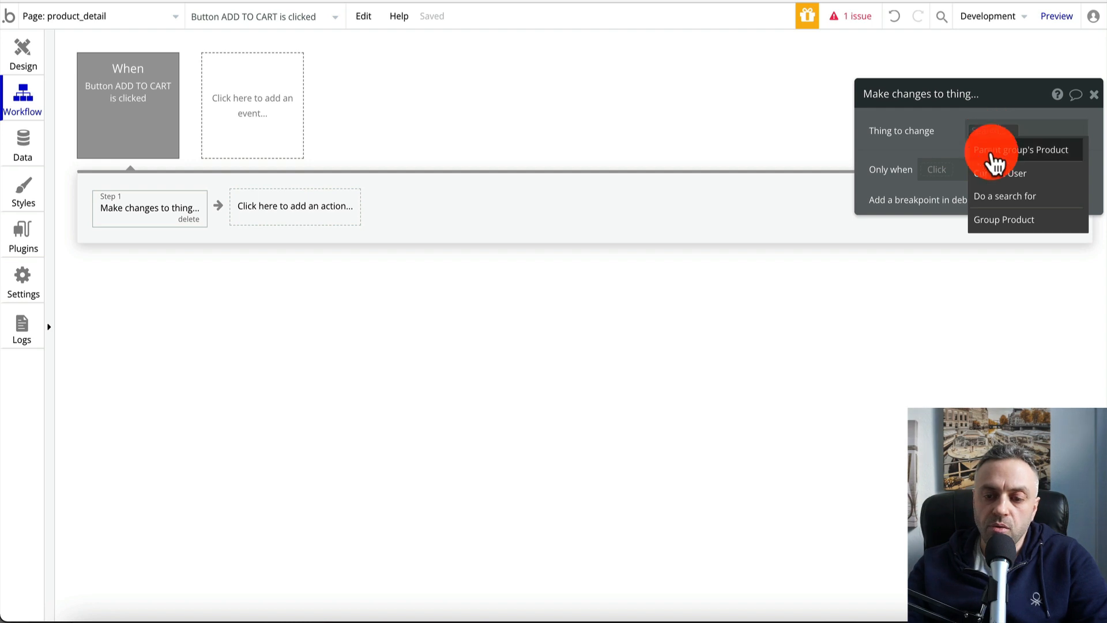
left_click(996, 173)
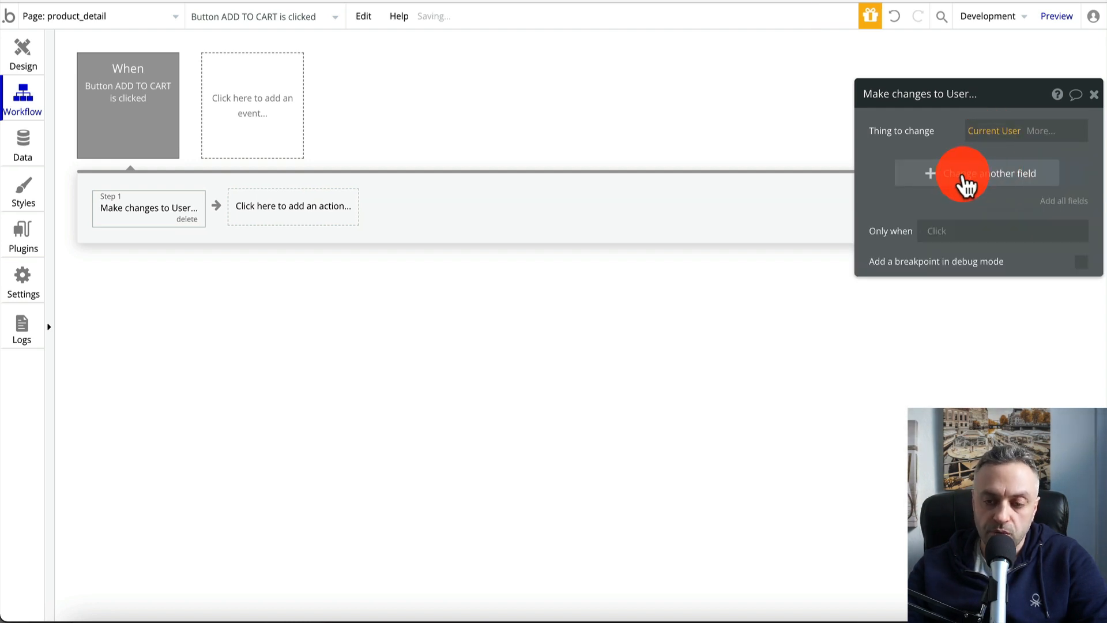
left_click(1063, 203)
Remove first_name, last_name and username, keeping 'cart add Parent group's Product'
left_click(910, 173)
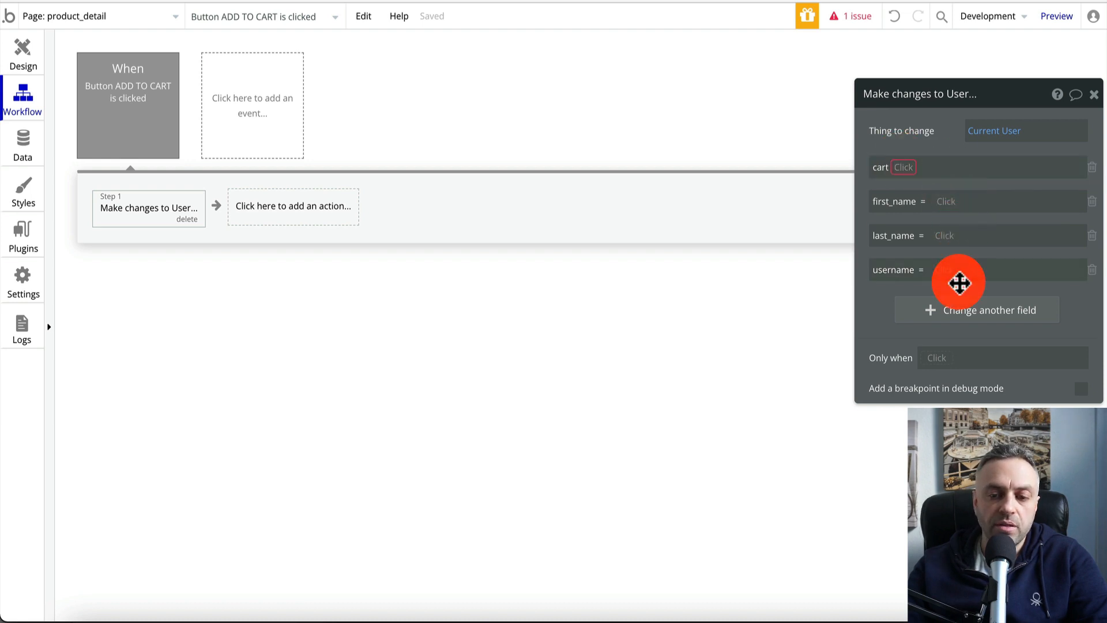
left_click(1092, 202)
left_click(1092, 202)
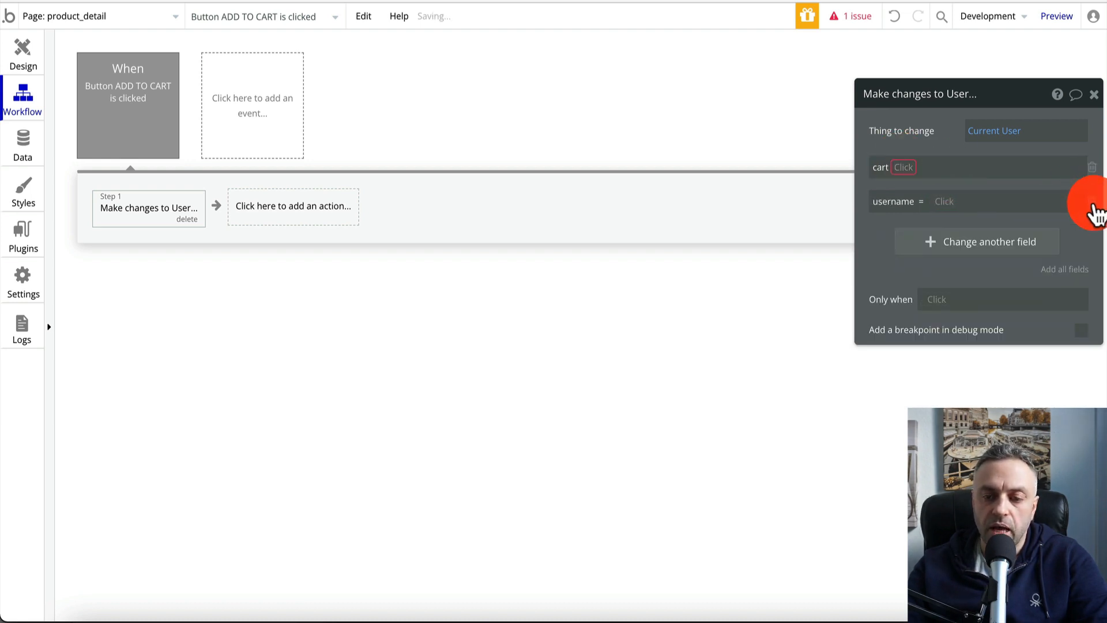
left_click(1092, 201)
left_click(908, 165)
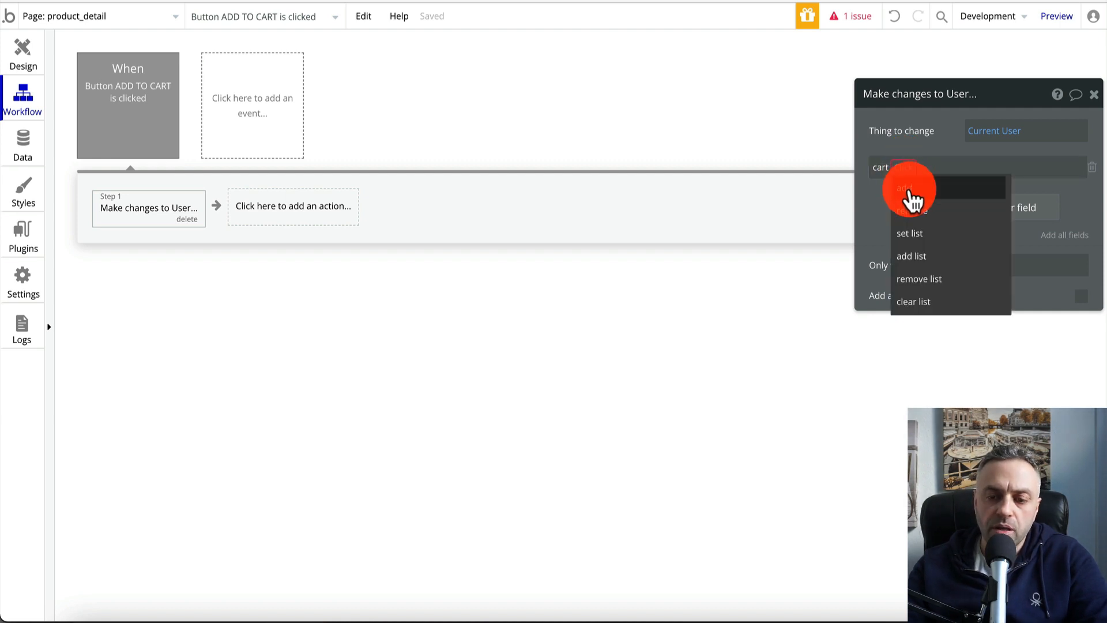
left_click(911, 190)
left_click(927, 169)
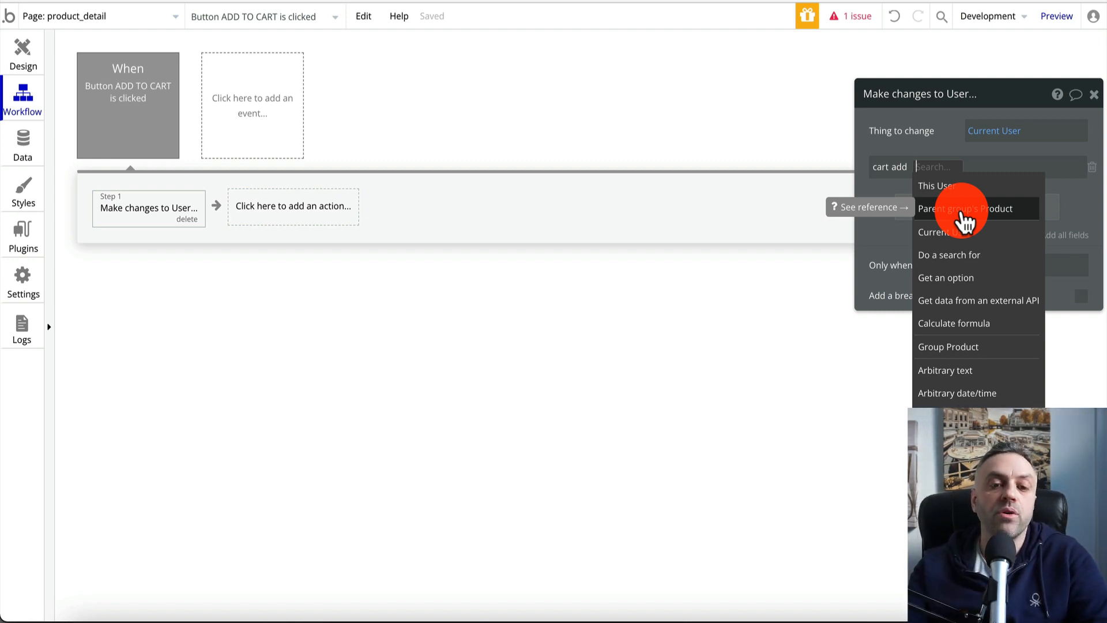
left_click(963, 218)
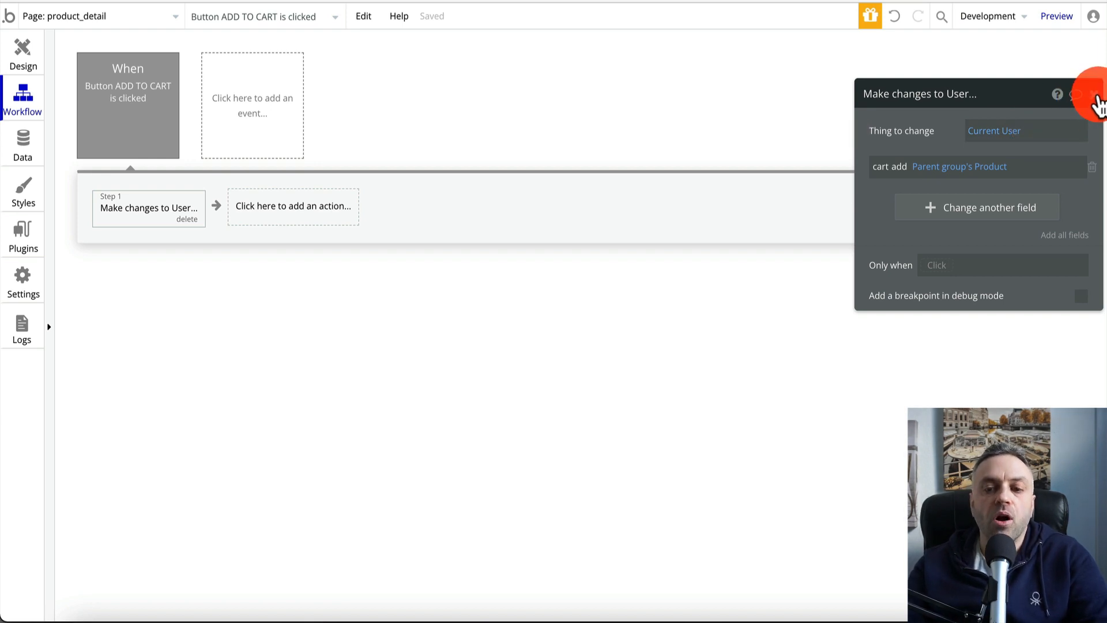
Close the action settings, review the ADD TO CART event, and return to Design
left_click(1094, 95)
left_click(147, 121)
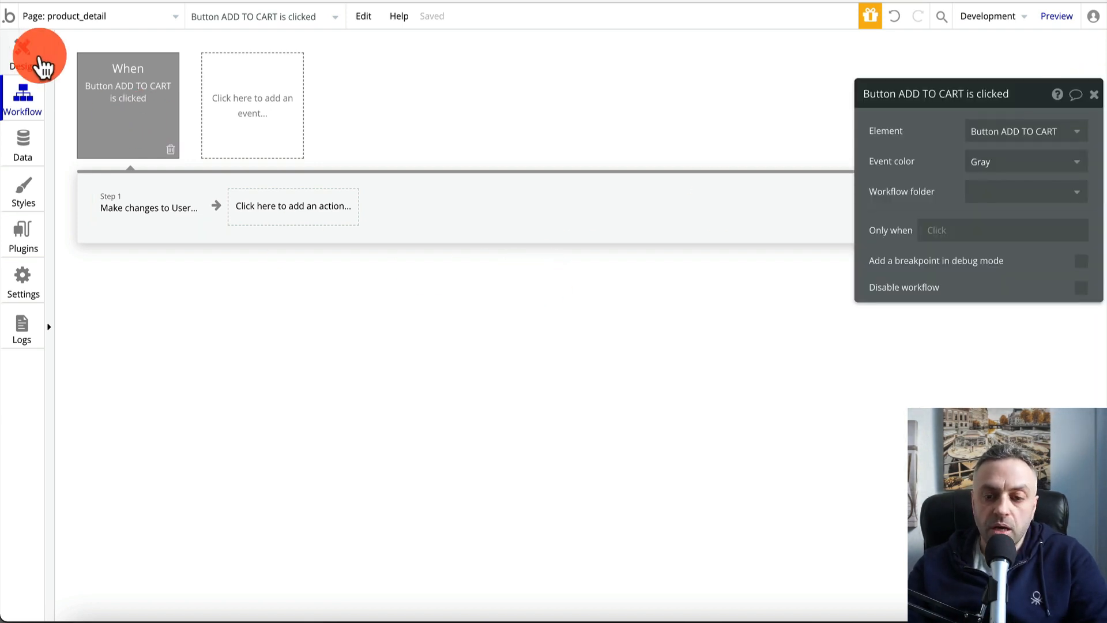
left_click(275, 211)
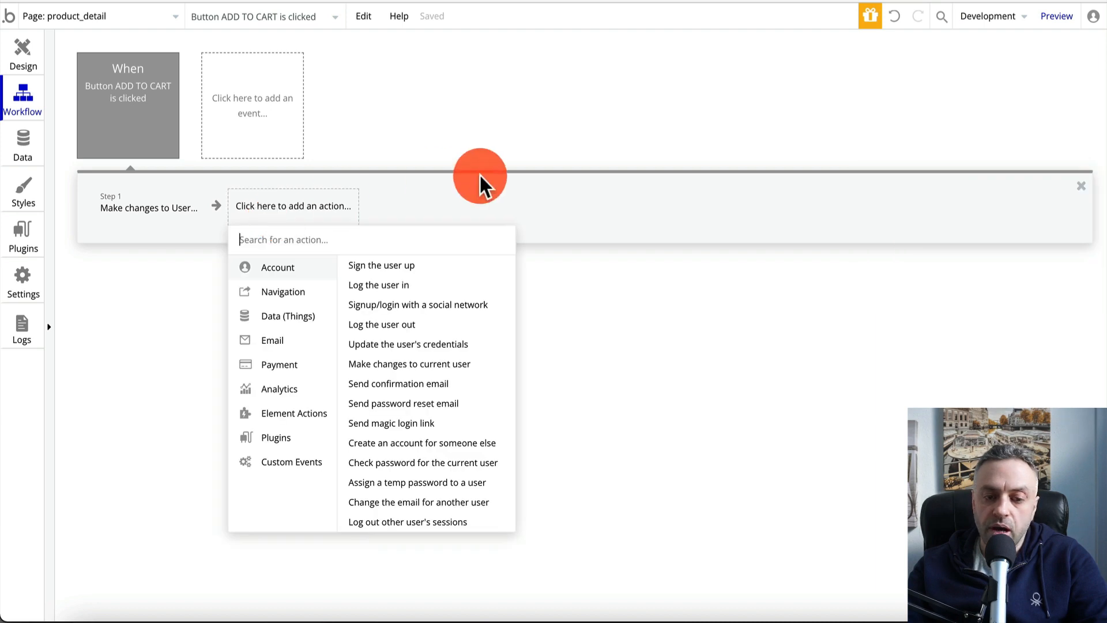
left_click(655, 328)
left_click(20, 58)
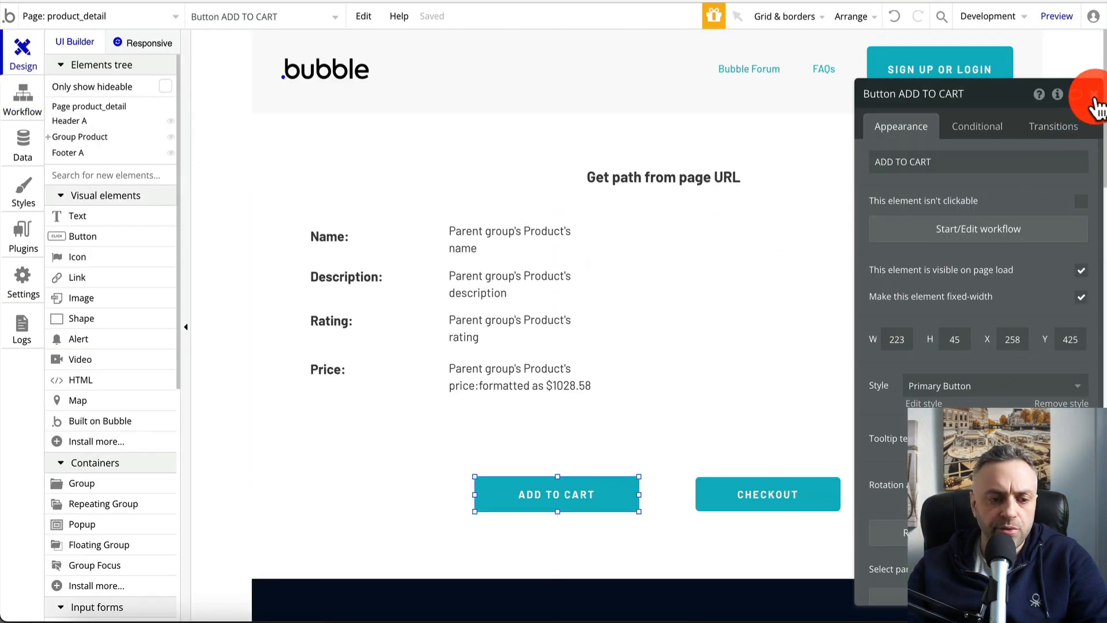
Place an alert bar on product_detail with 'Position the alert at the top' checked
left_click(1094, 97)
scroll(74, 357, "down", 3)
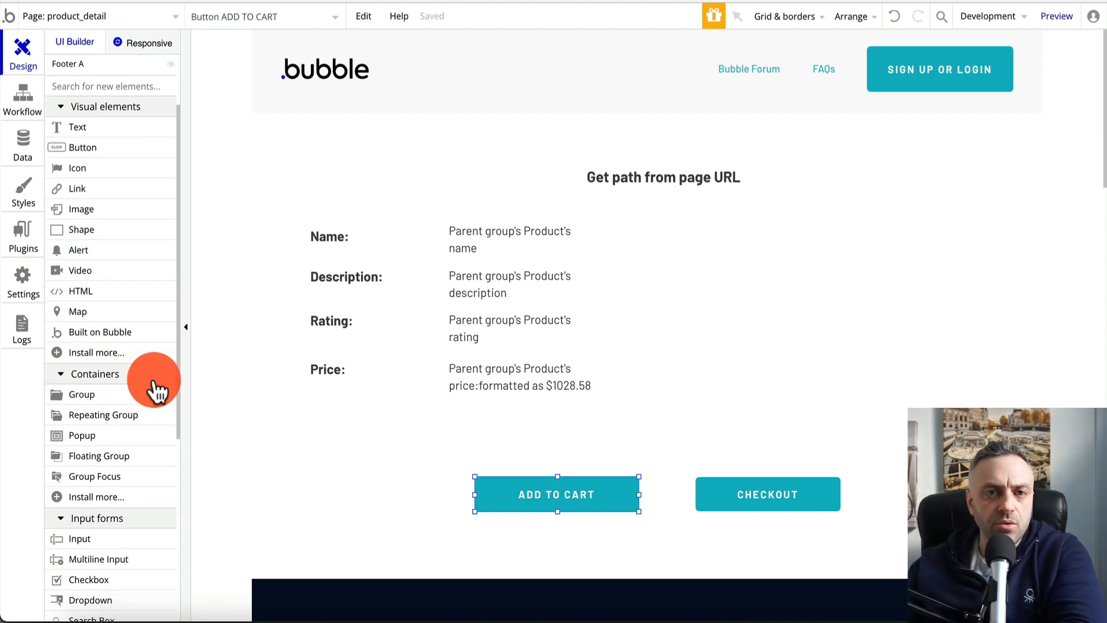
scroll(129, 416, "down", 5)
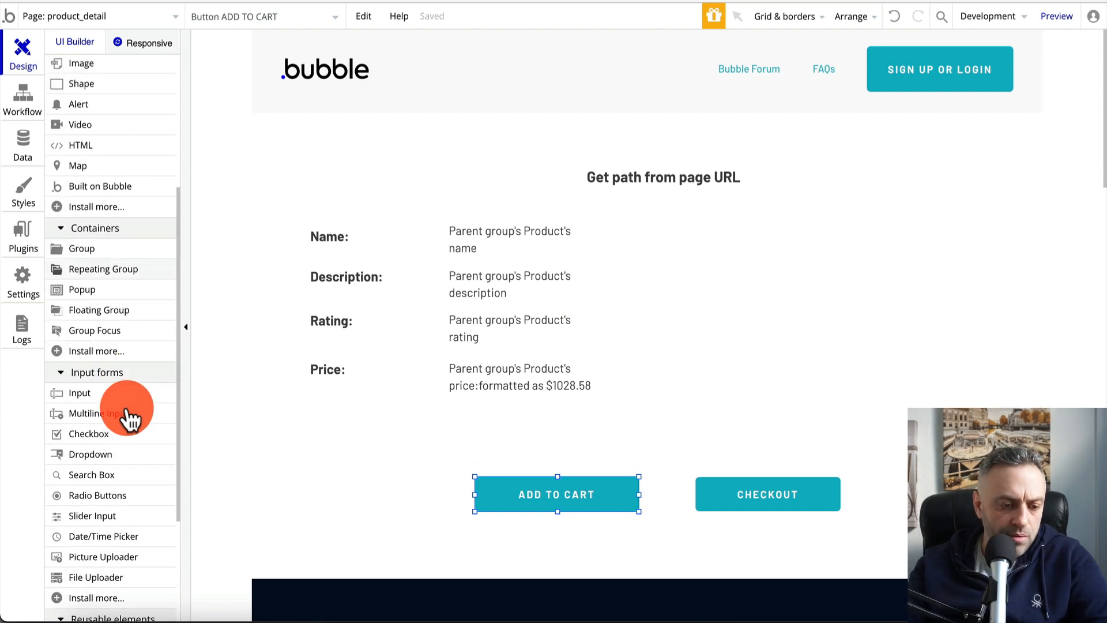
scroll(116, 141, "up", 8)
scroll(94, 358, "down", 3)
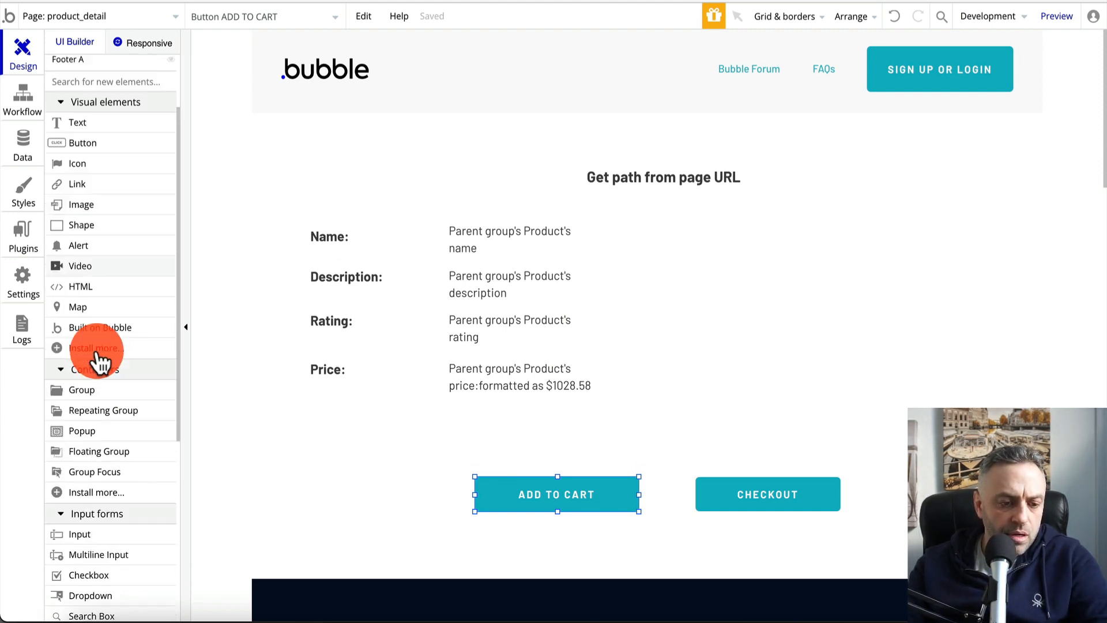
scroll(94, 358, "up", 3)
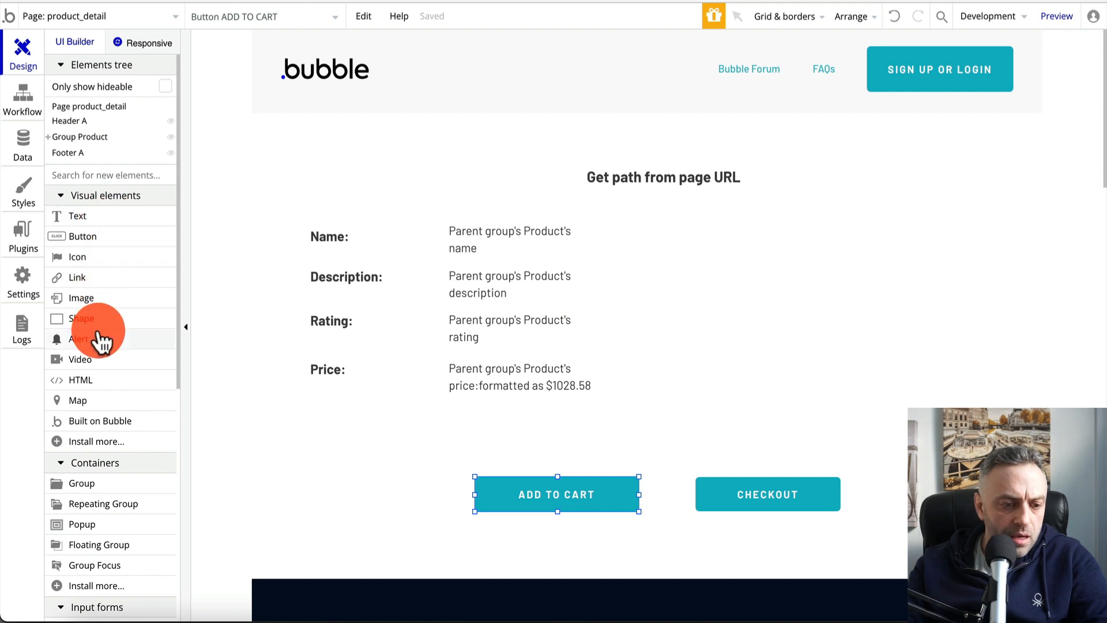
left_click_drag(100, 345, 687, 230)
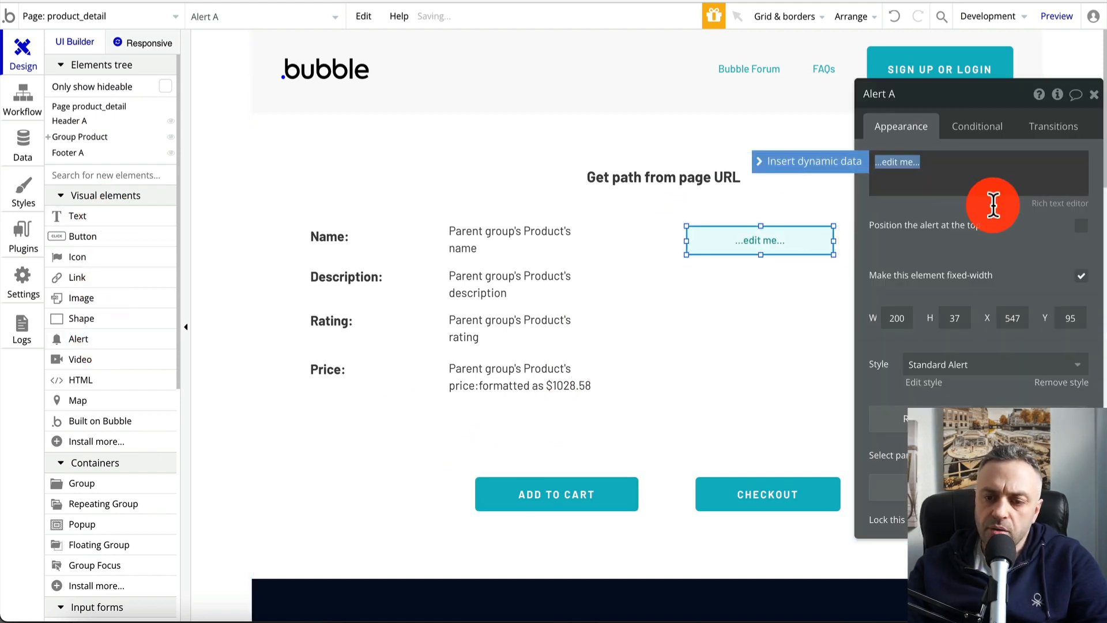
left_click(1083, 230)
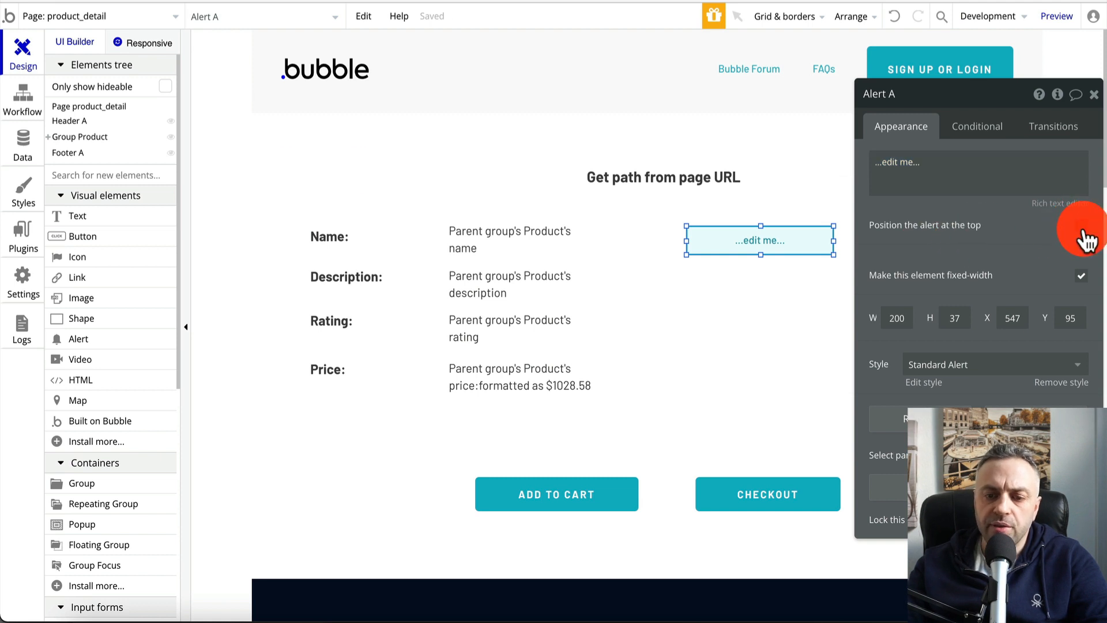
left_click(717, 237)
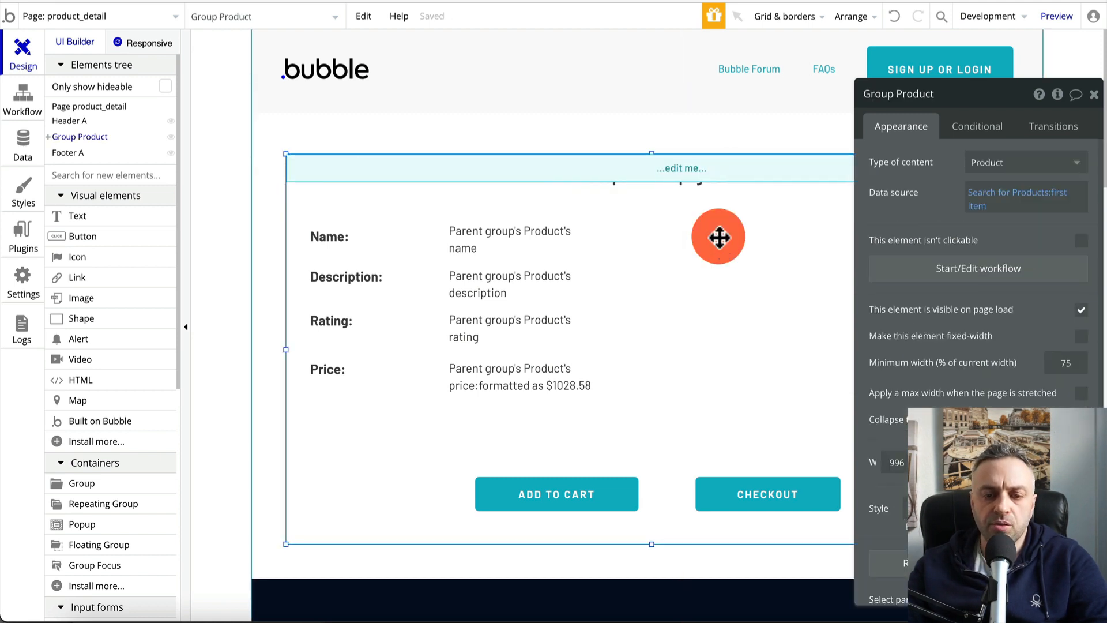
left_click(725, 167)
left_click(1083, 227)
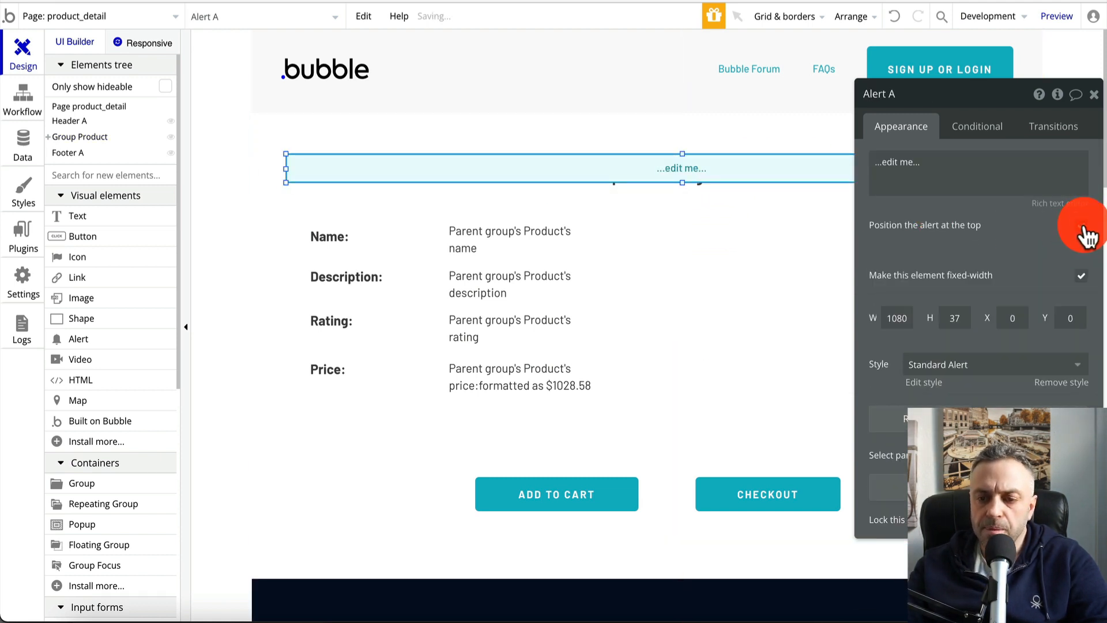
left_click_drag(767, 168, 651, 43)
left_click(760, 39)
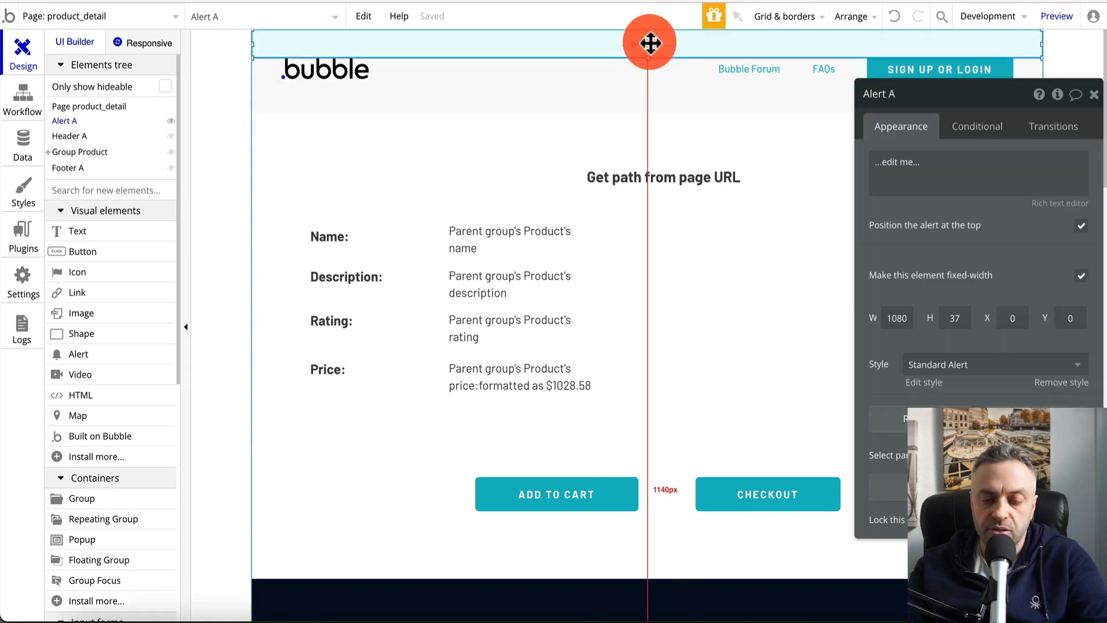
Widen the product name and description texts so each fits on one line
left_click(496, 252)
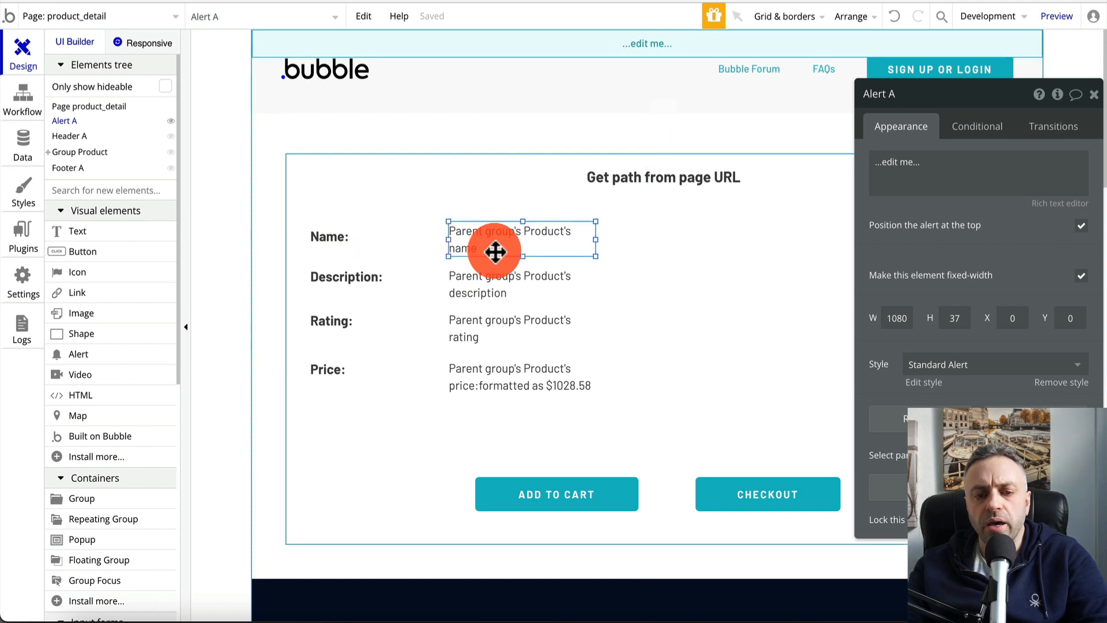
left_click_drag(596, 239, 607, 239)
left_click(497, 302)
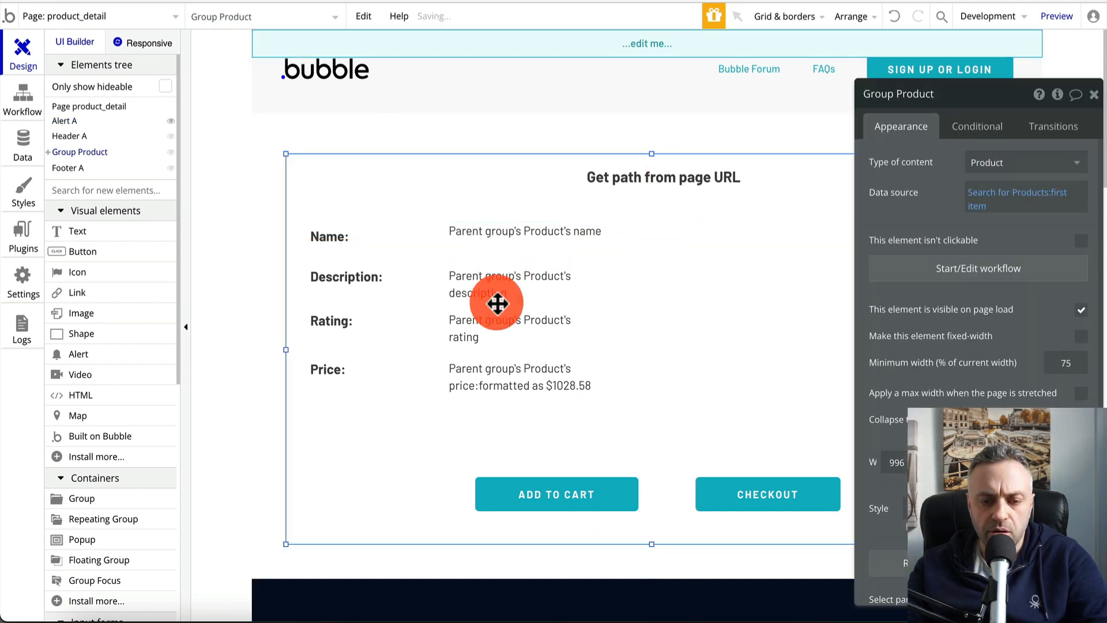
left_click(543, 286)
left_click_drag(597, 287, 697, 288)
left_click(610, 237)
left_click(610, 288)
Widen the rating and price texts so each fits on one line
left_click_drag(598, 331, 702, 328)
left_click(573, 393)
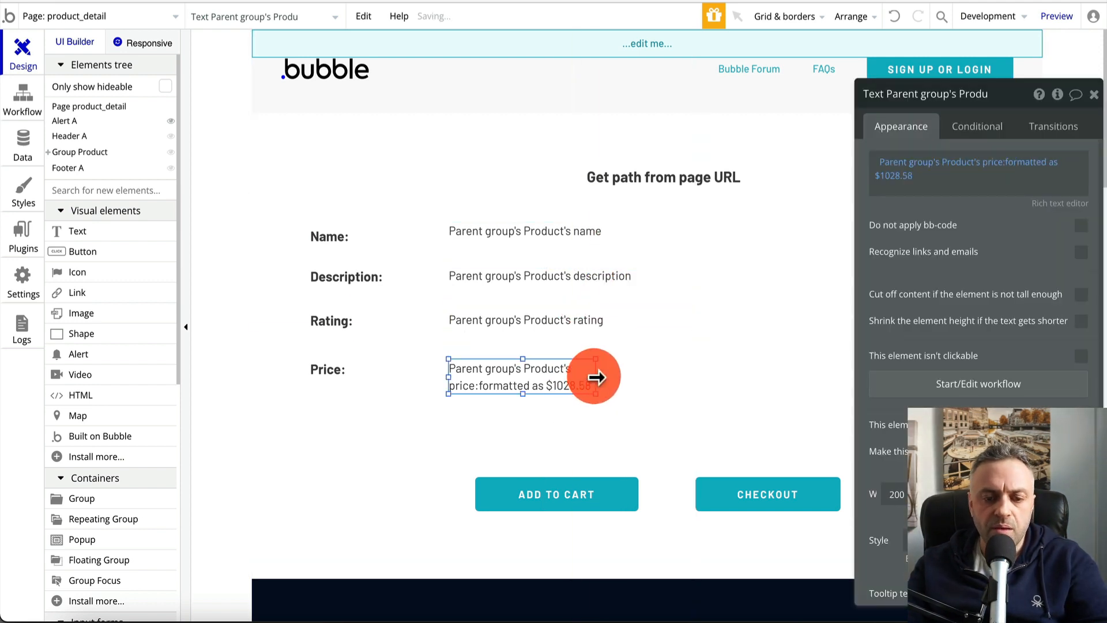
left_click_drag(595, 377, 698, 373)
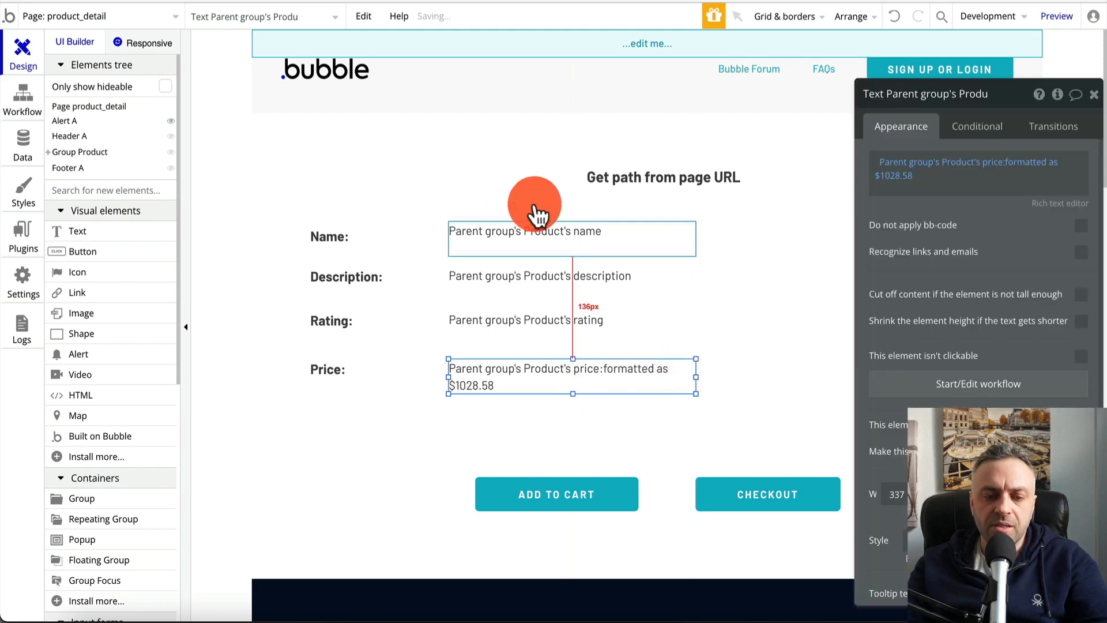
left_click(408, 206)
Set the 'Get path from page URL' heading to font size 36, widening and heightening it
left_click(613, 181)
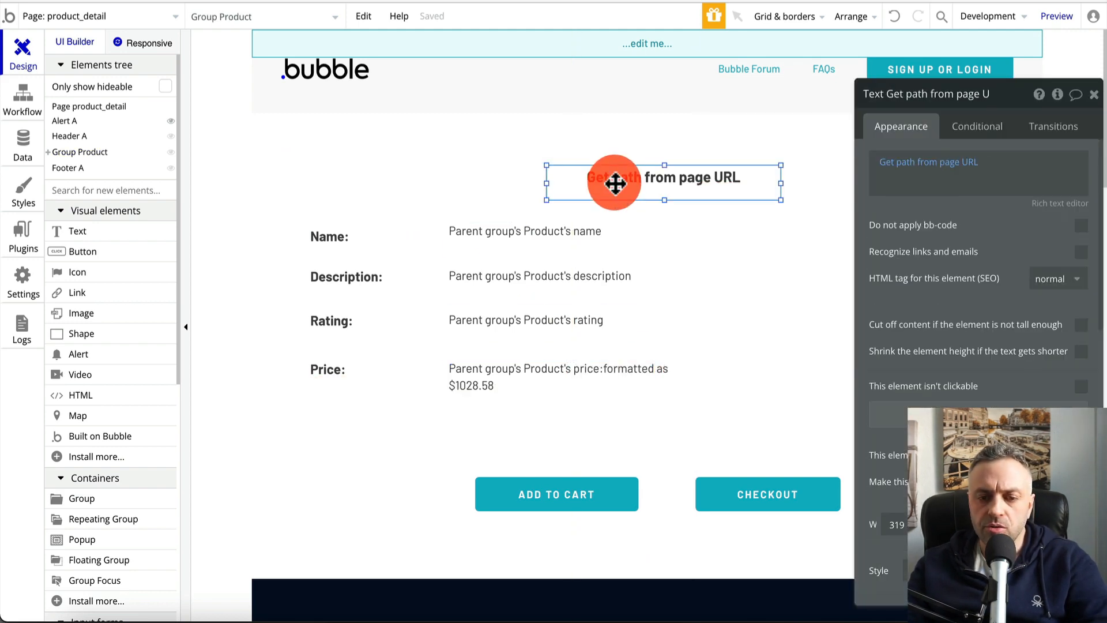
scroll(978, 314, "down", 7)
scroll(1020, 286, "up", 4)
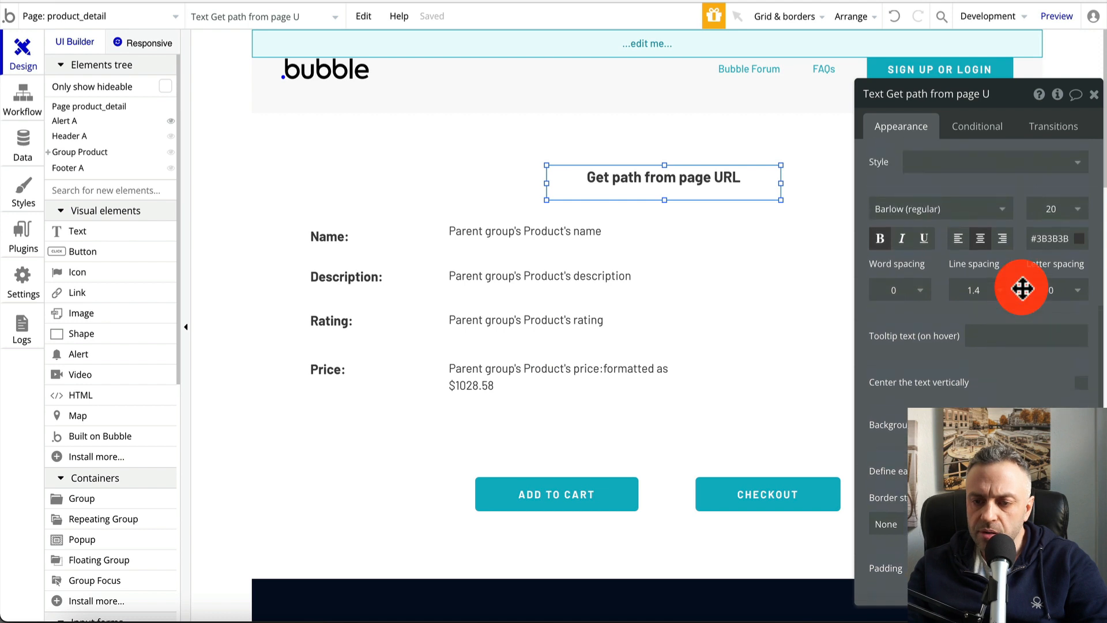
left_click(1057, 266)
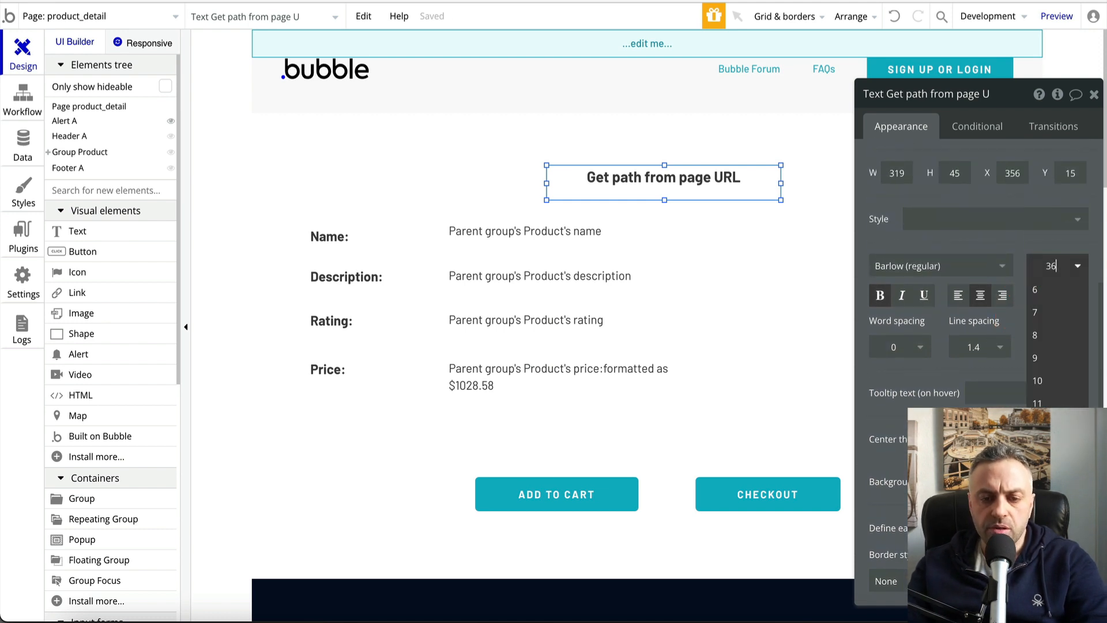
key("Return")
mouse_move(546, 185)
left_mouse_down()
mouse_move(438, 185)
mouse_move(568, 182)
left_mouse_up()
left_click_drag(648, 201, 696, 189)
Inspect Header A, Alert A and the page settings in the Elements tree
left_click(78, 136)
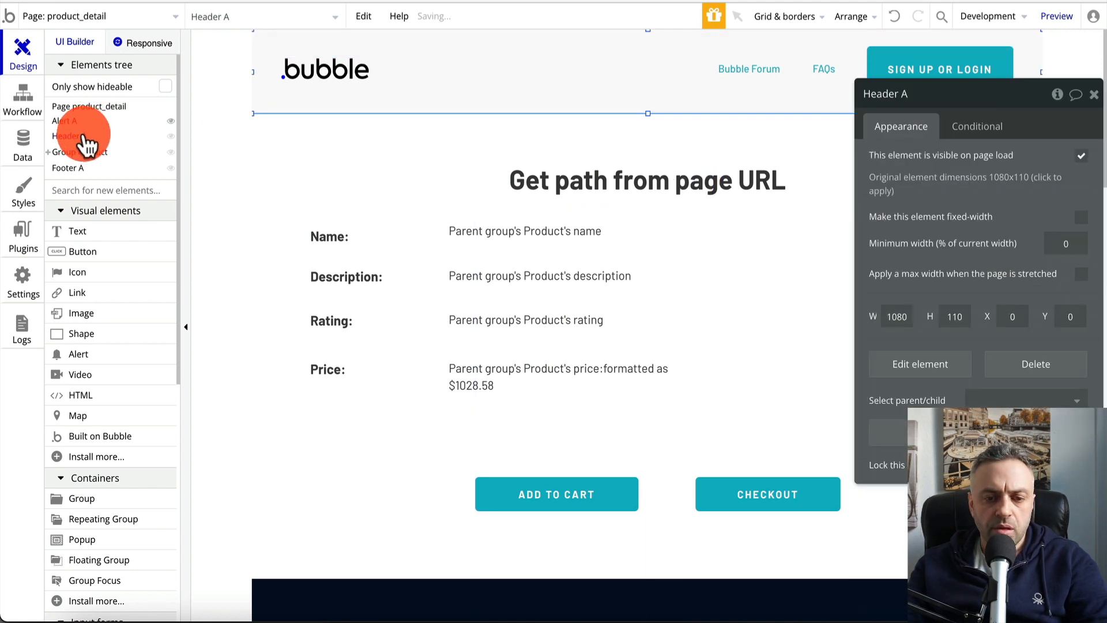
left_click(75, 121)
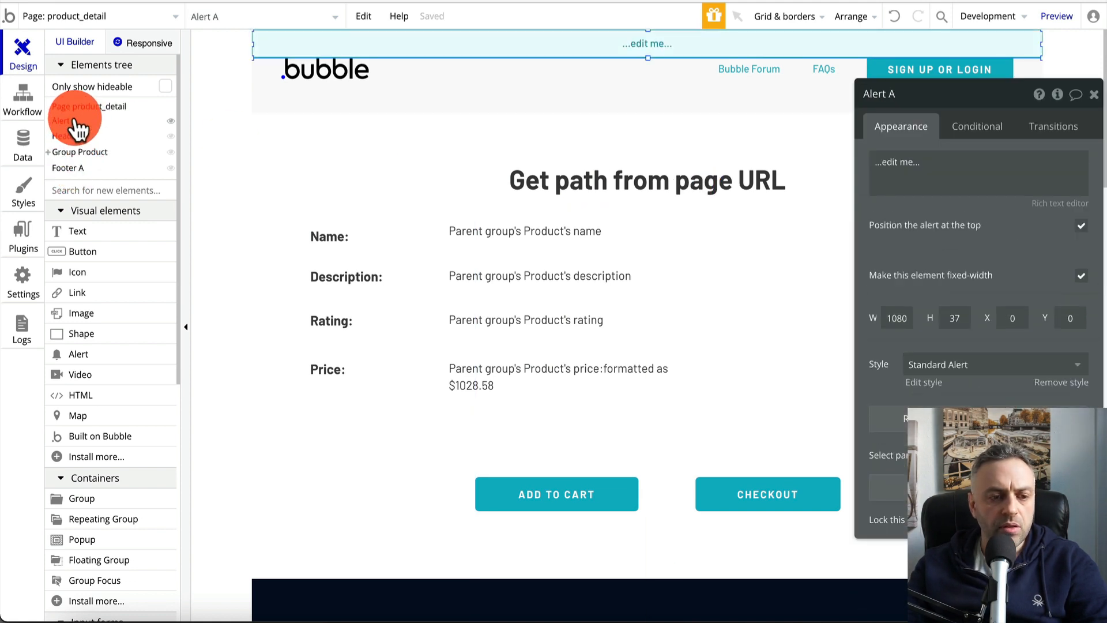
left_click(95, 107)
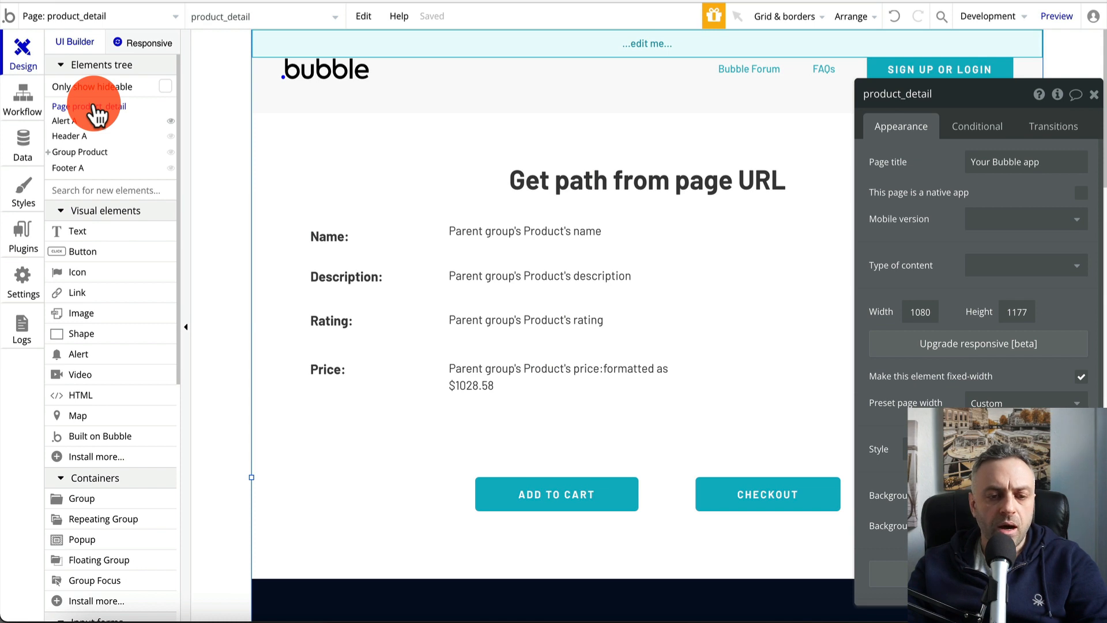
left_click(646, 180)
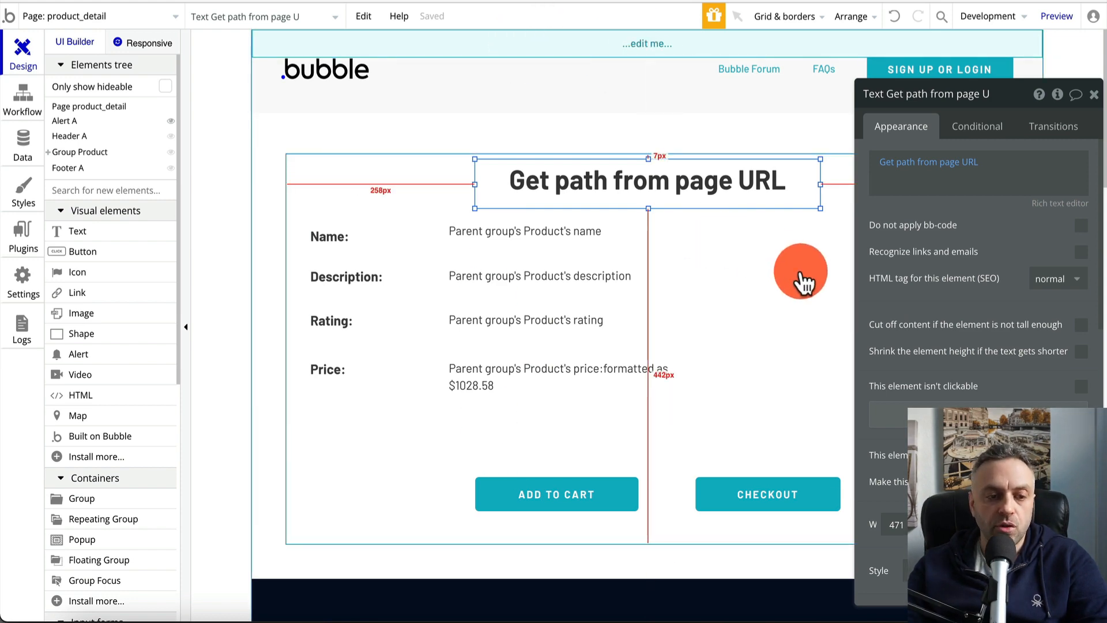
left_click(54, 17)
left_click(67, 76)
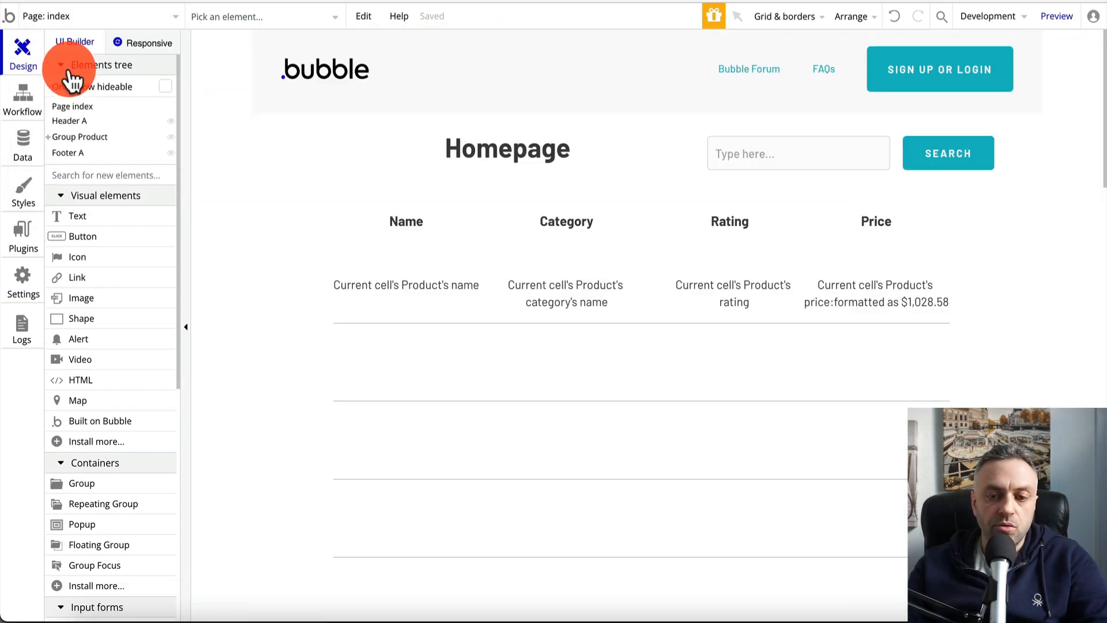
left_click(1057, 18)
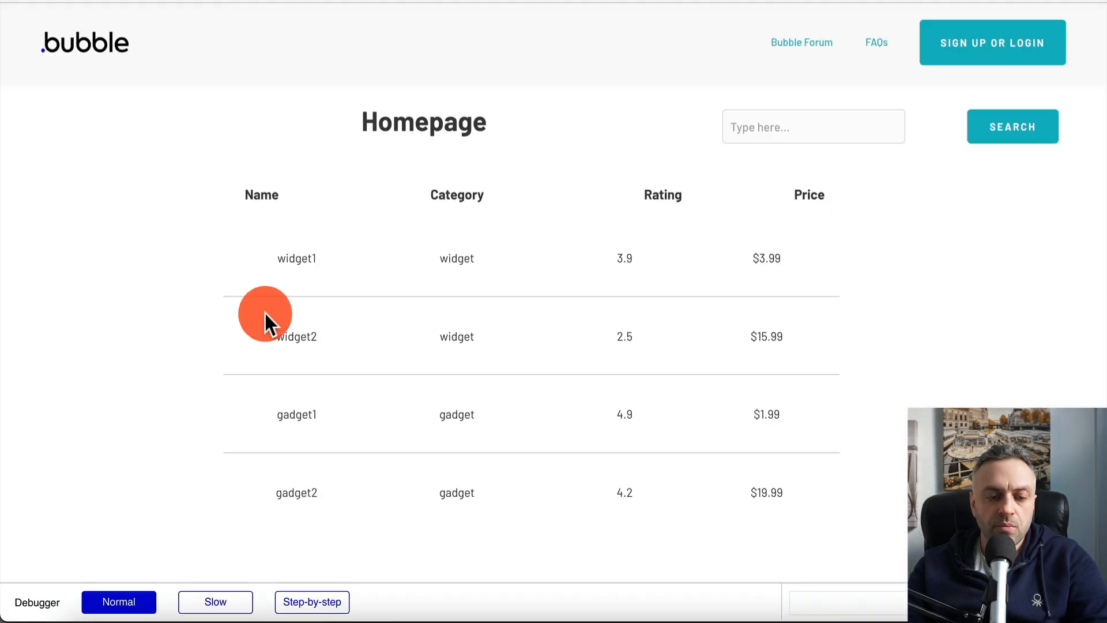
left_click(300, 262)
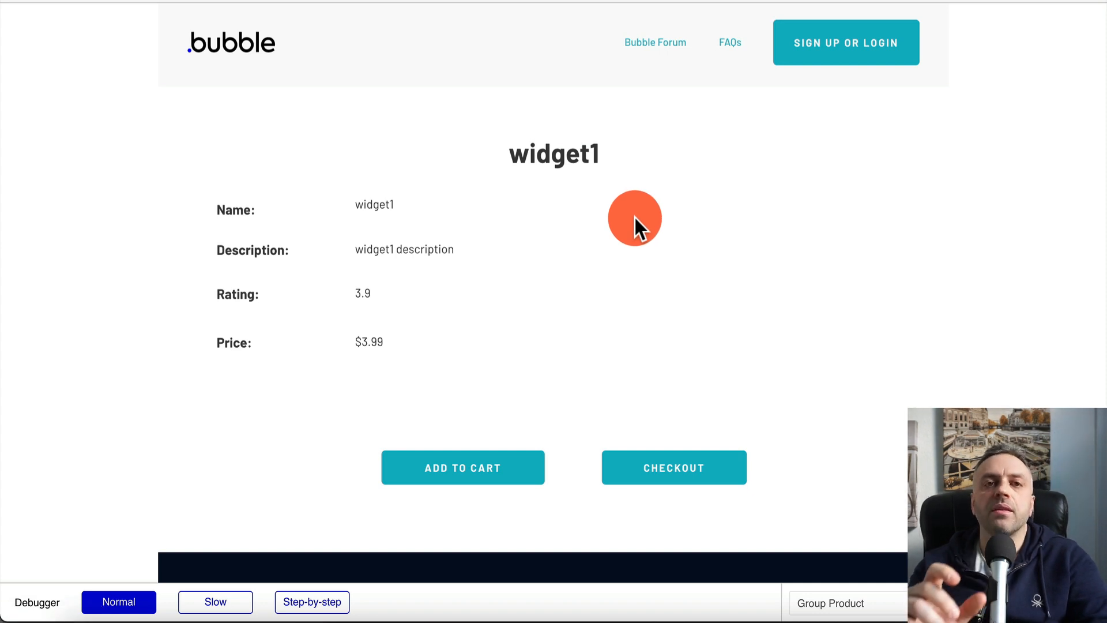
key("ctrl+shift+Tab")
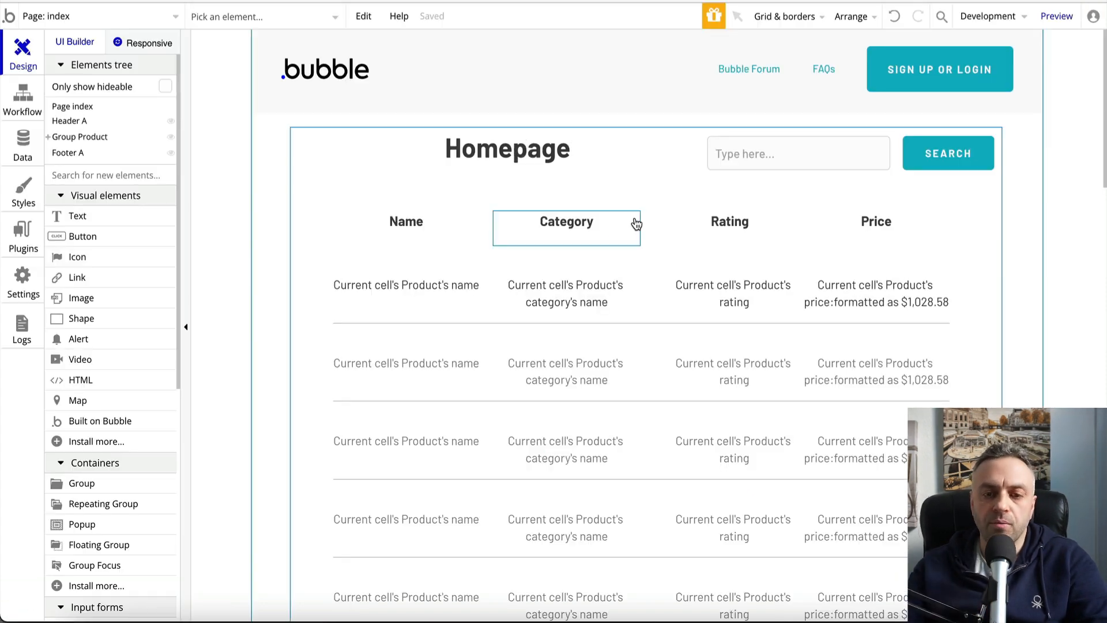
left_click(23, 145)
left_click(28, 43)
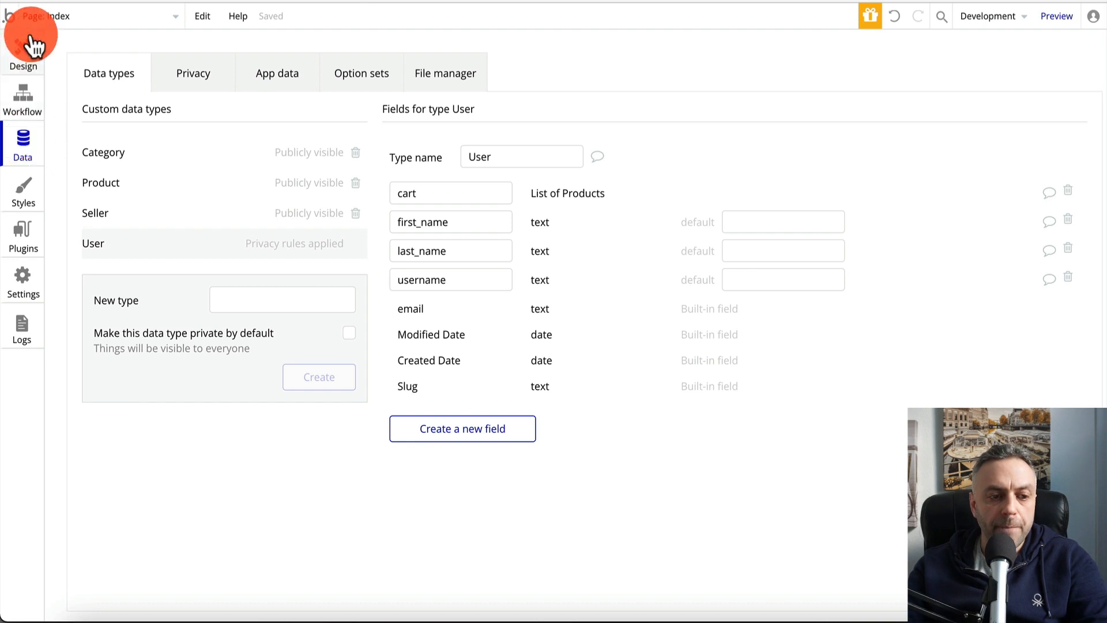
left_click(90, 35)
left_click(124, 18)
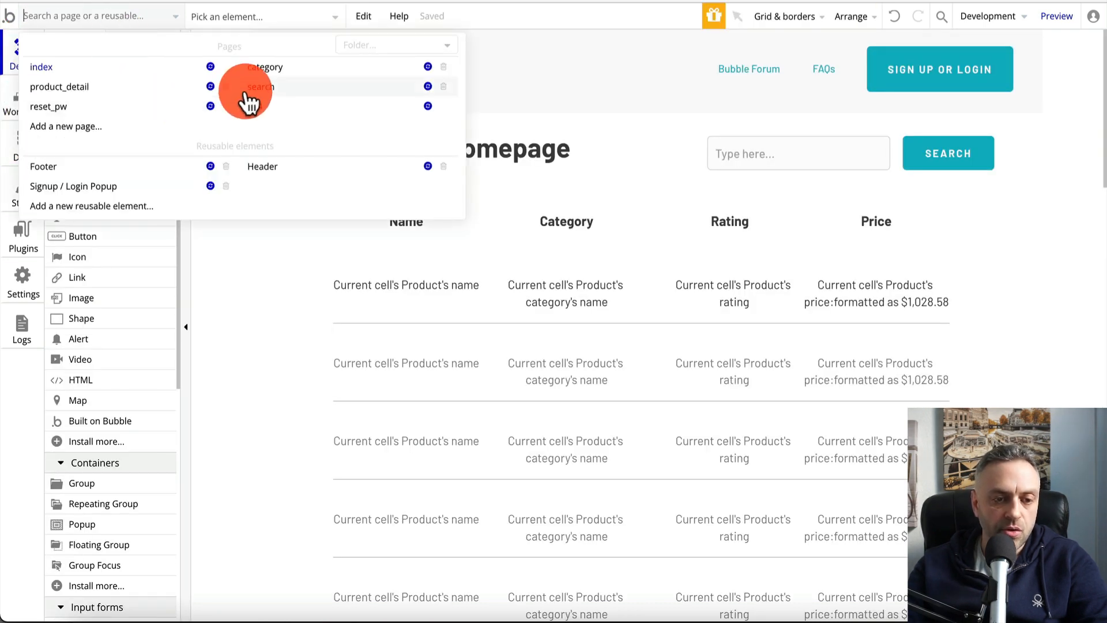
left_click(151, 85)
left_click(395, 306)
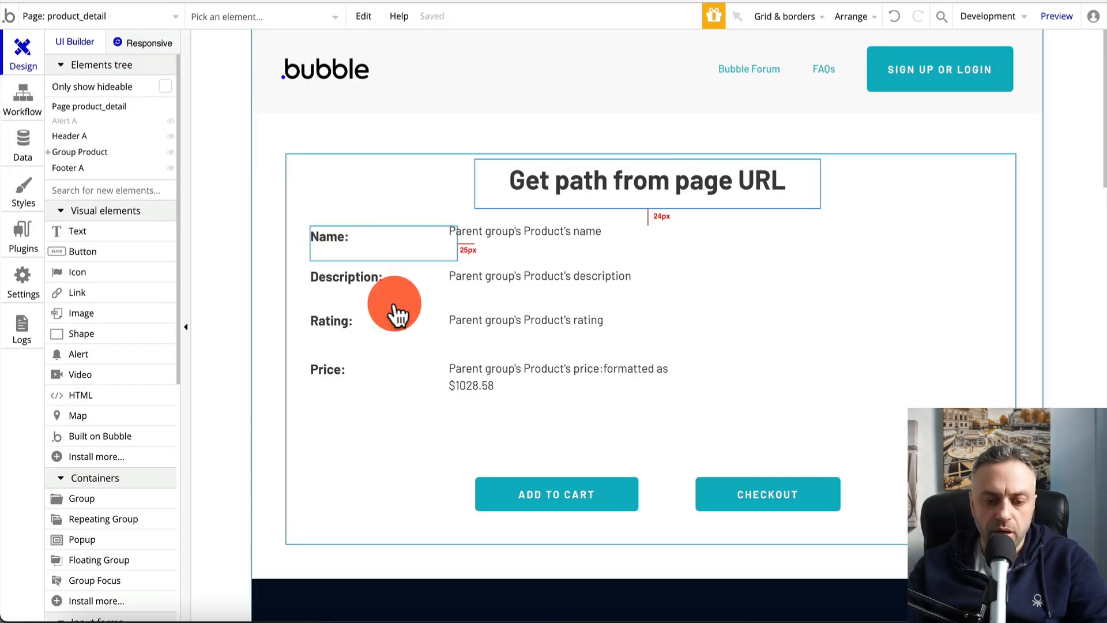
double_click(568, 505)
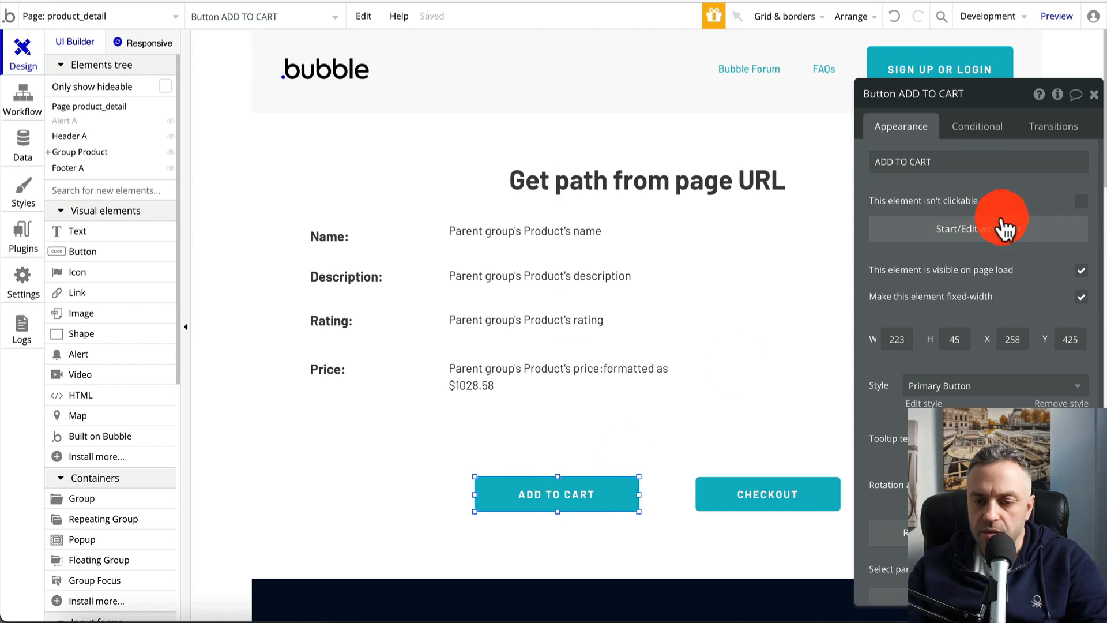
Add a Show message action targeting Alert A as the ADD TO CART workflow's second step
left_click(1002, 231)
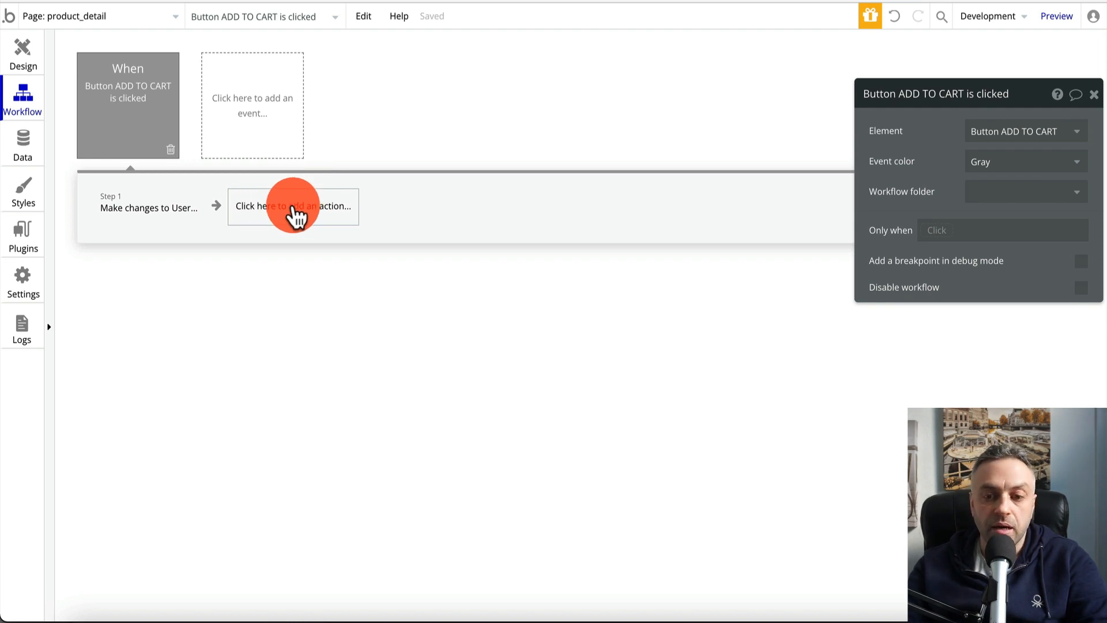
left_click(294, 213)
left_click(289, 431)
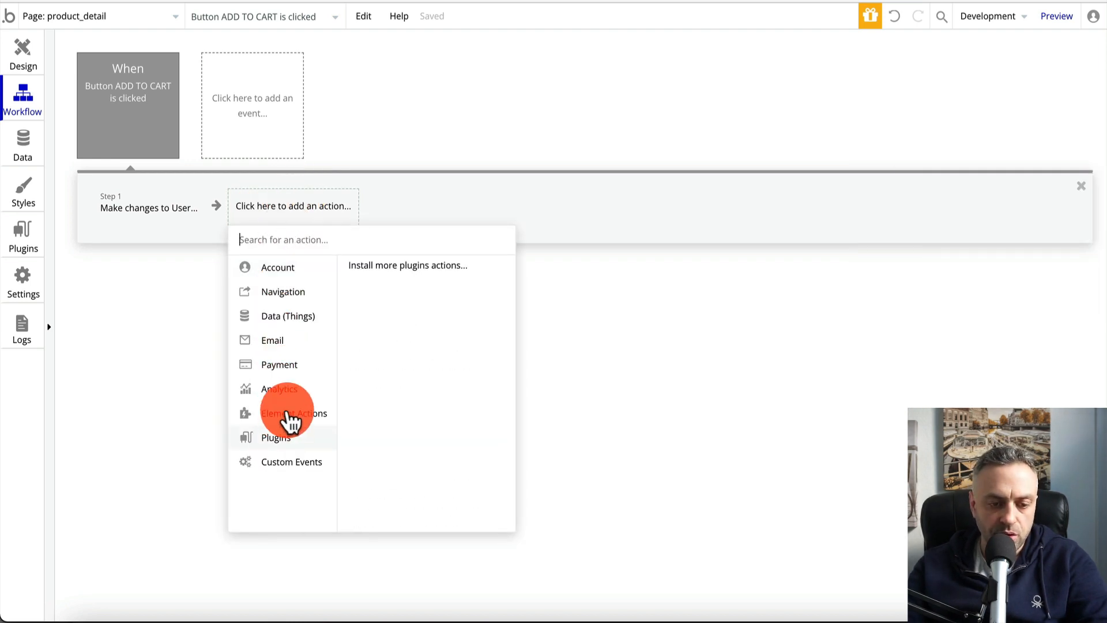
left_click(308, 367)
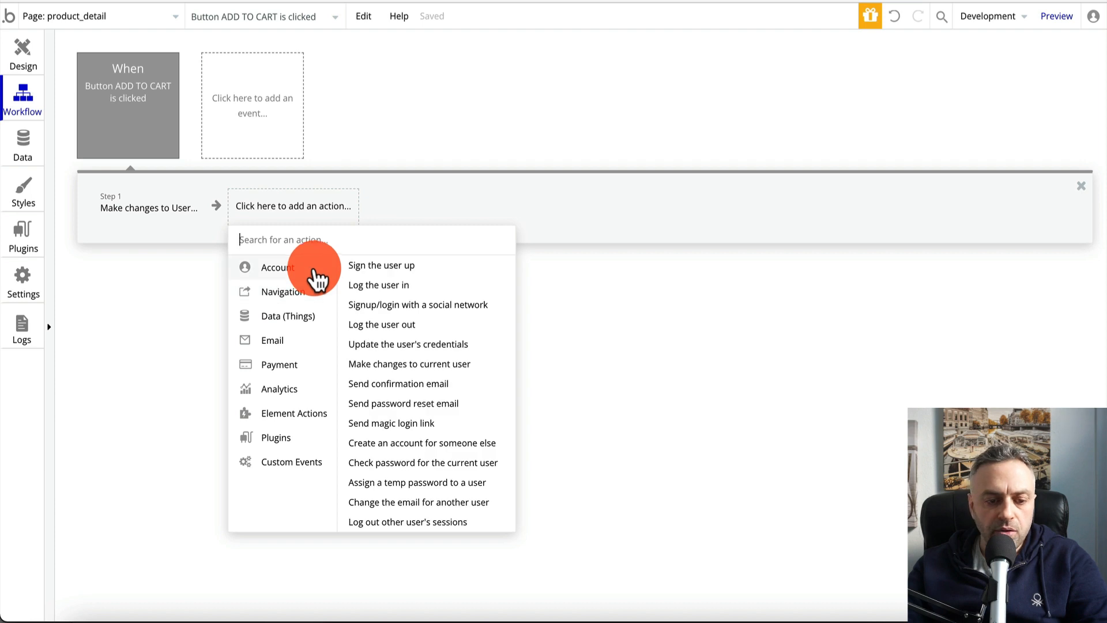
type("ALERT")
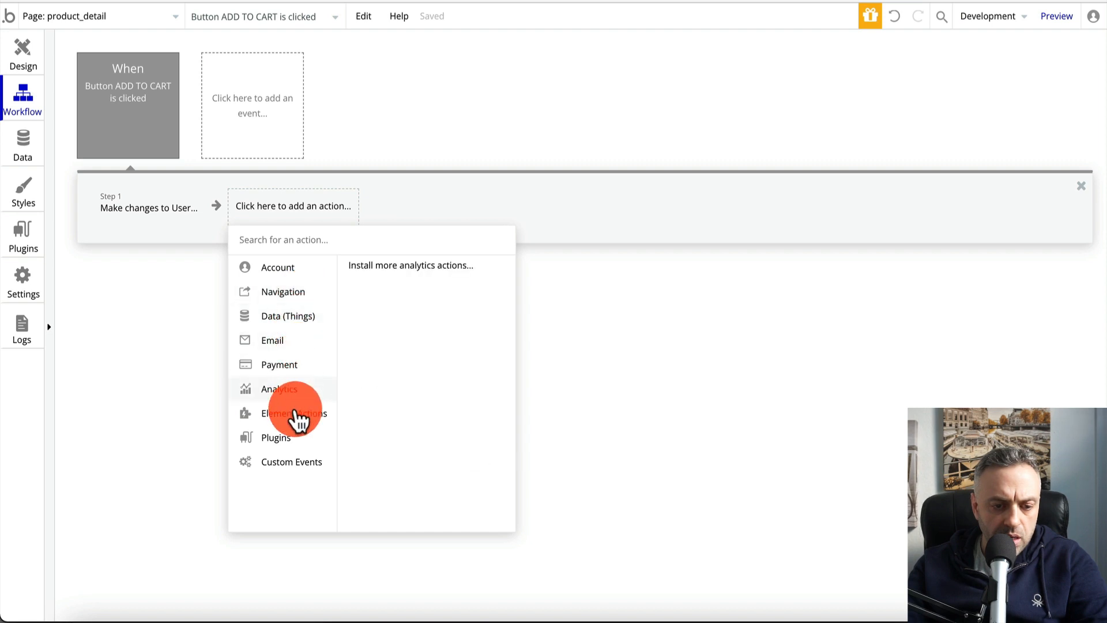
mouse_move(310, 426)
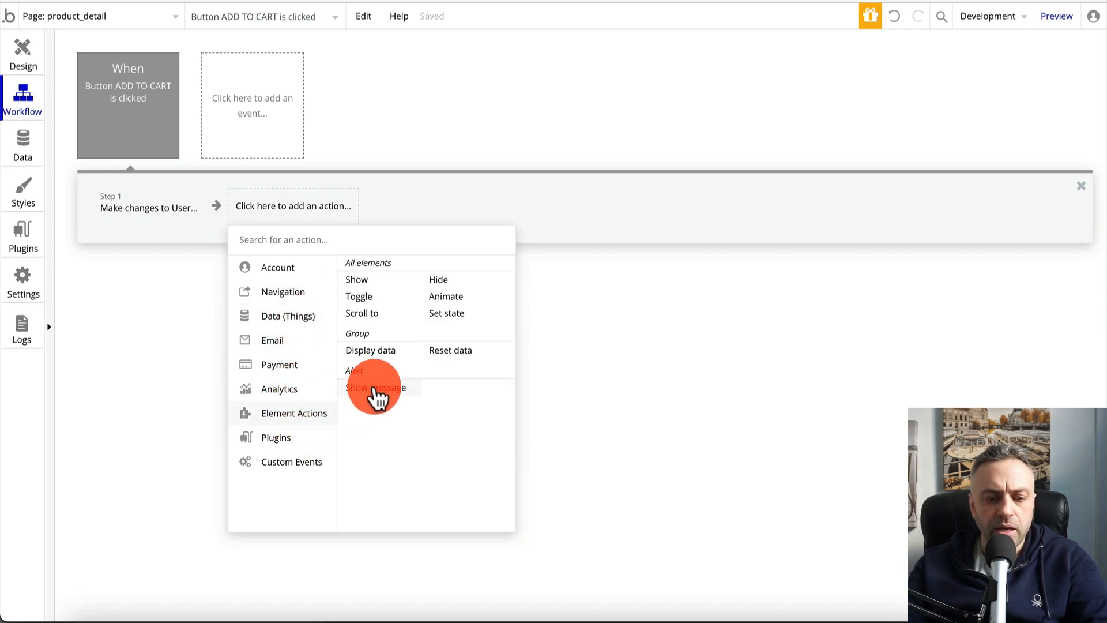
left_click(375, 389)
left_click(1016, 136)
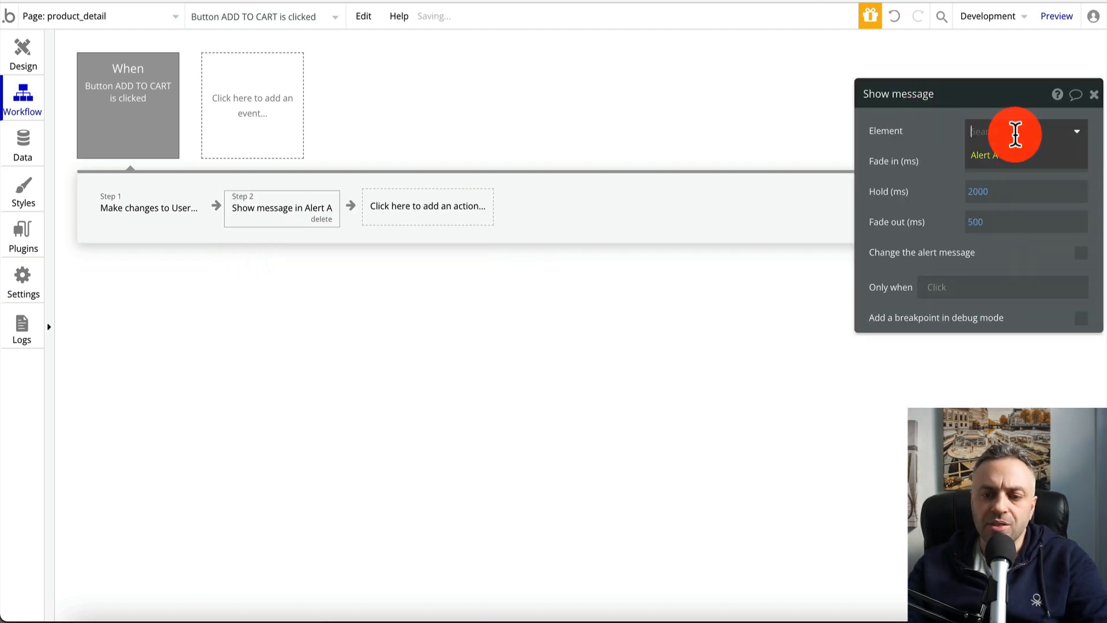
left_click(1013, 158)
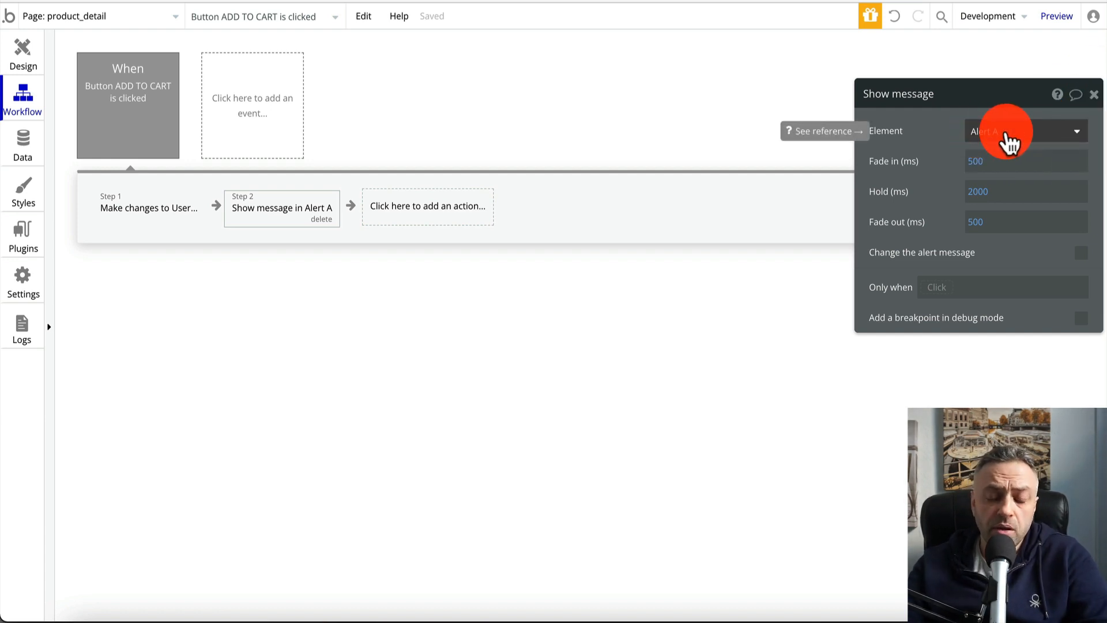
left_click(1094, 95)
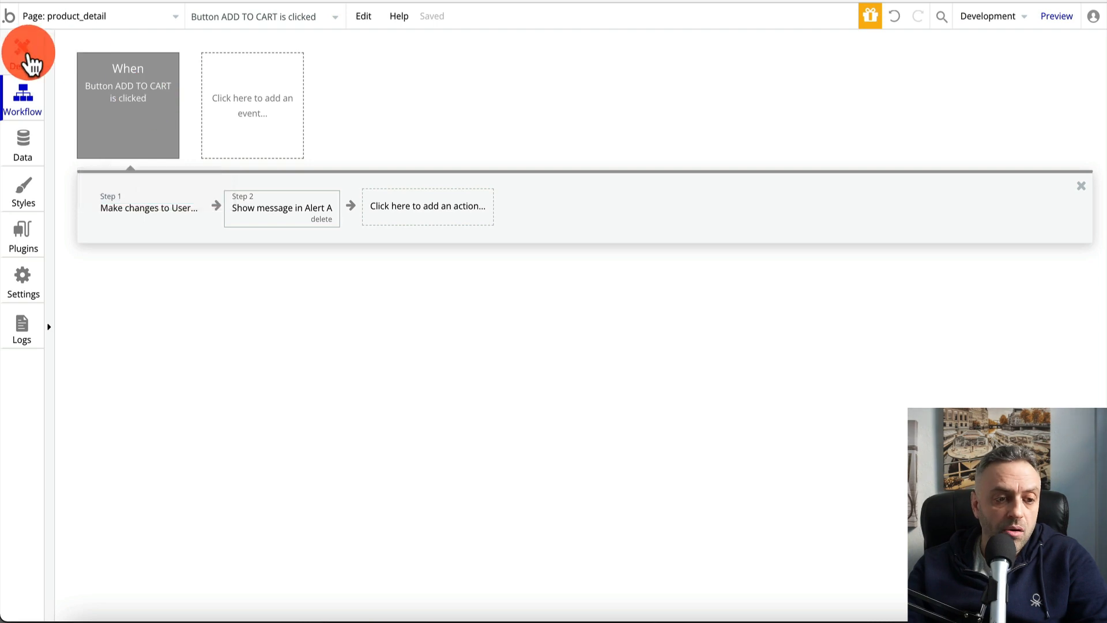
left_click(23, 54)
Preview from the index page, add widget1 to the cart, and dismiss the alert that appears
left_click(84, 15)
left_click(58, 67)
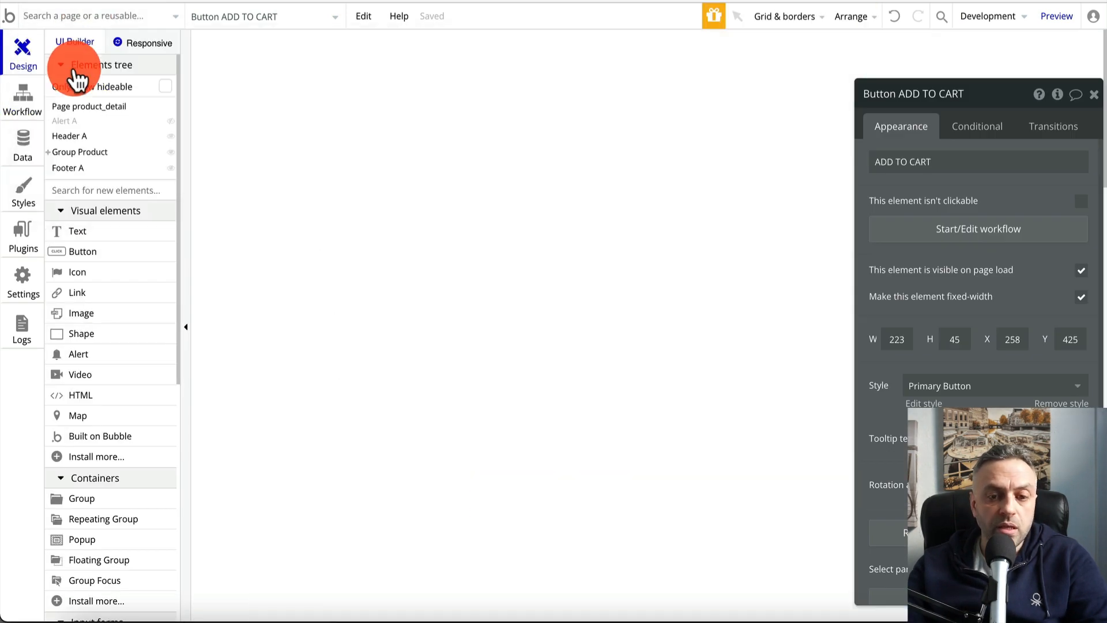
left_click(1055, 16)
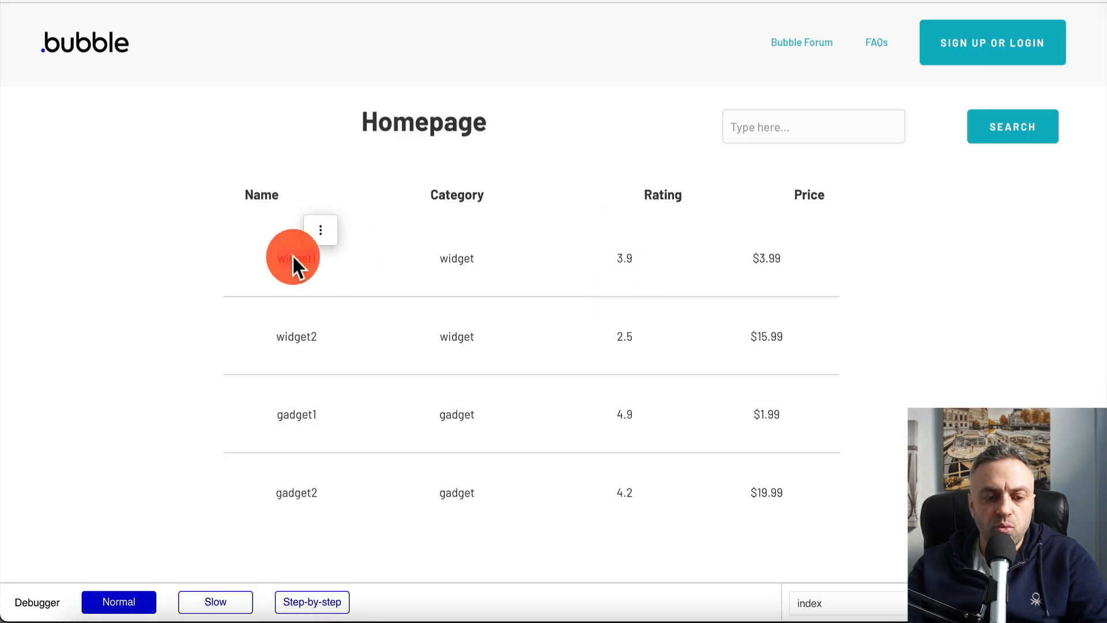
left_click(293, 259)
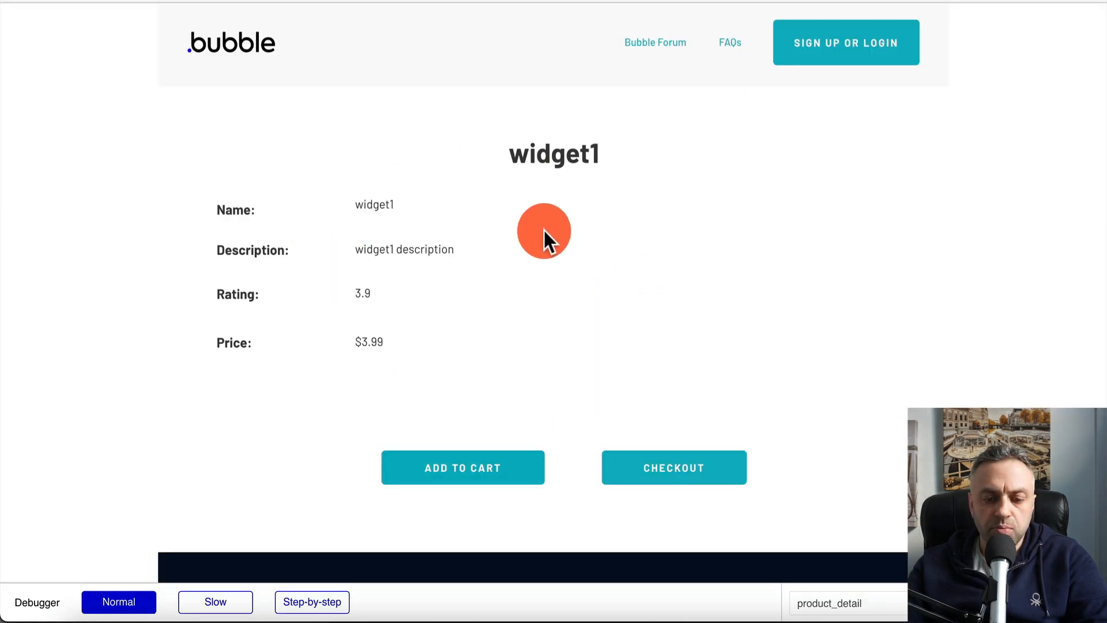
left_click(470, 476)
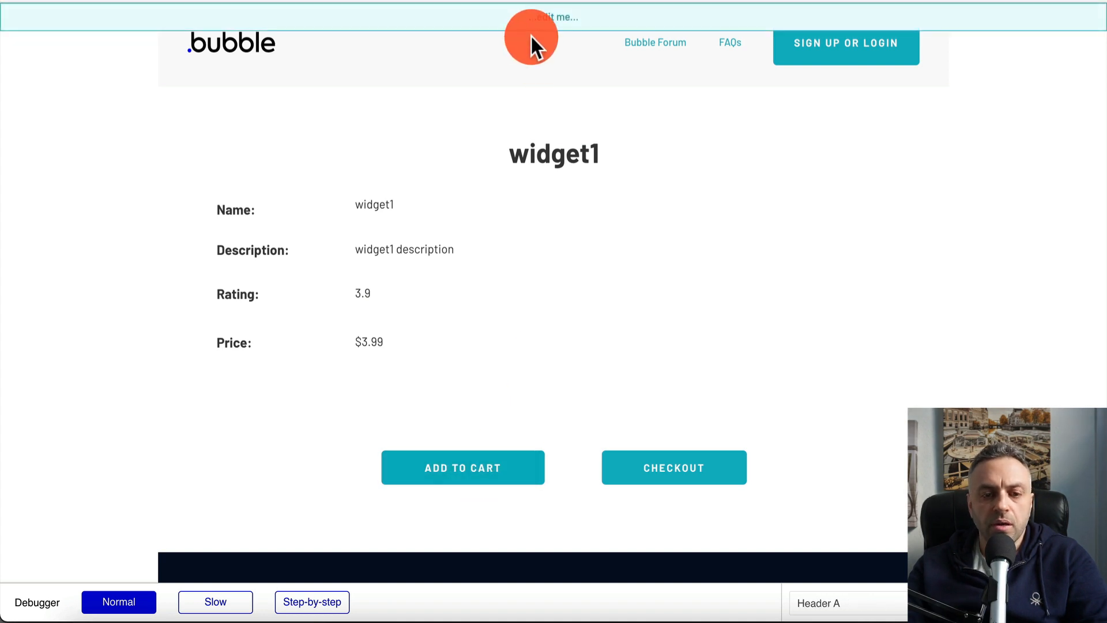
left_click(542, 15)
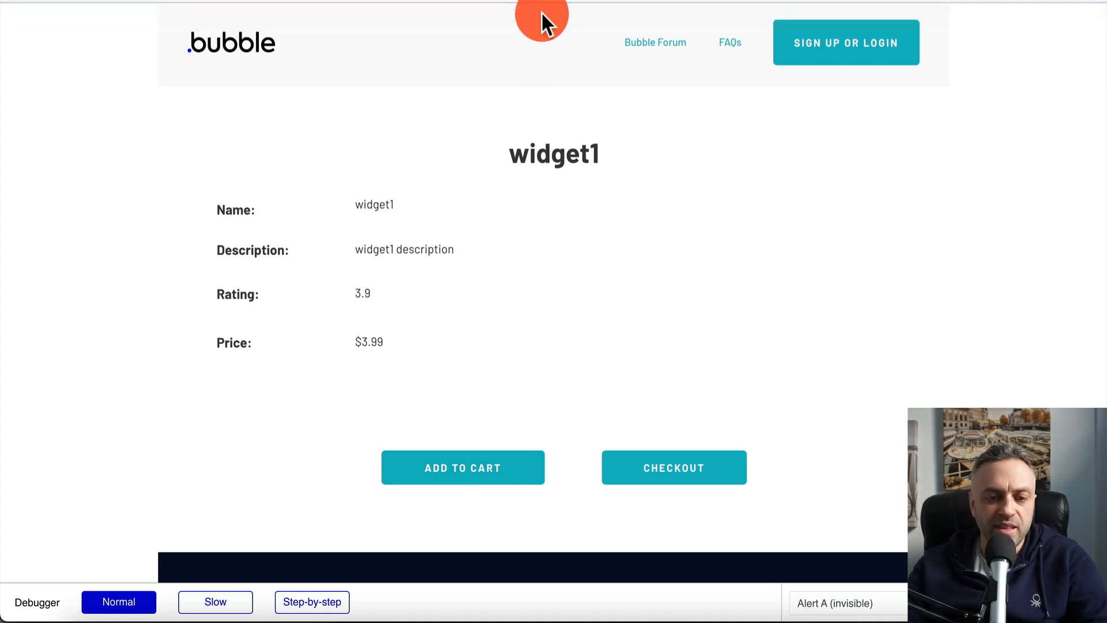
left_click(190, 1)
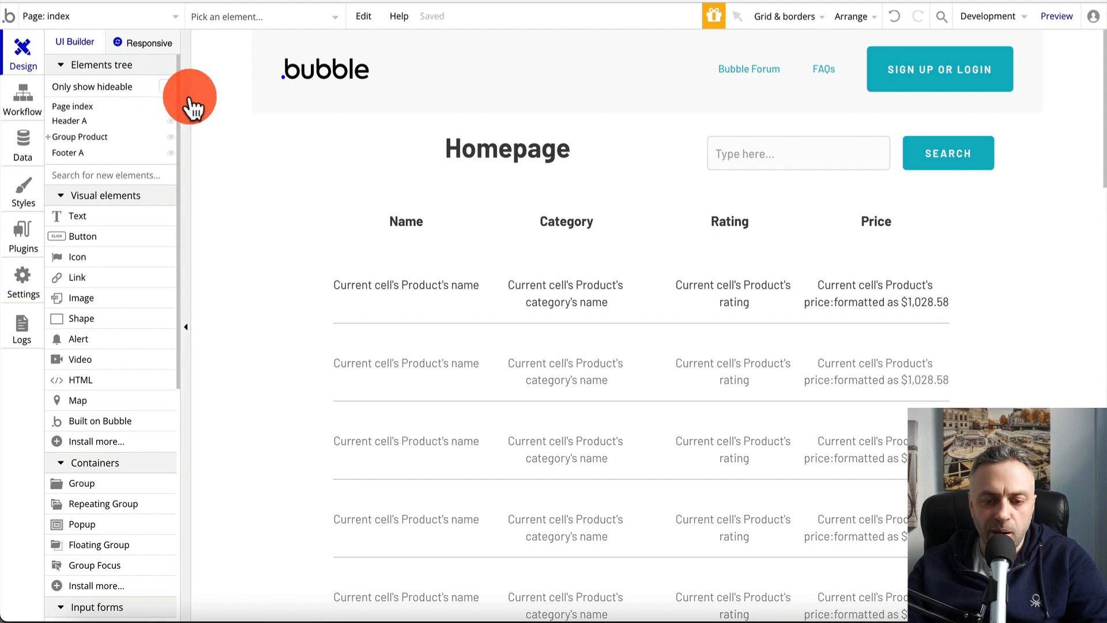
Change Alert A's text on product_detail from '...edit me...' to 'Product added to cart.'
left_click(92, 16)
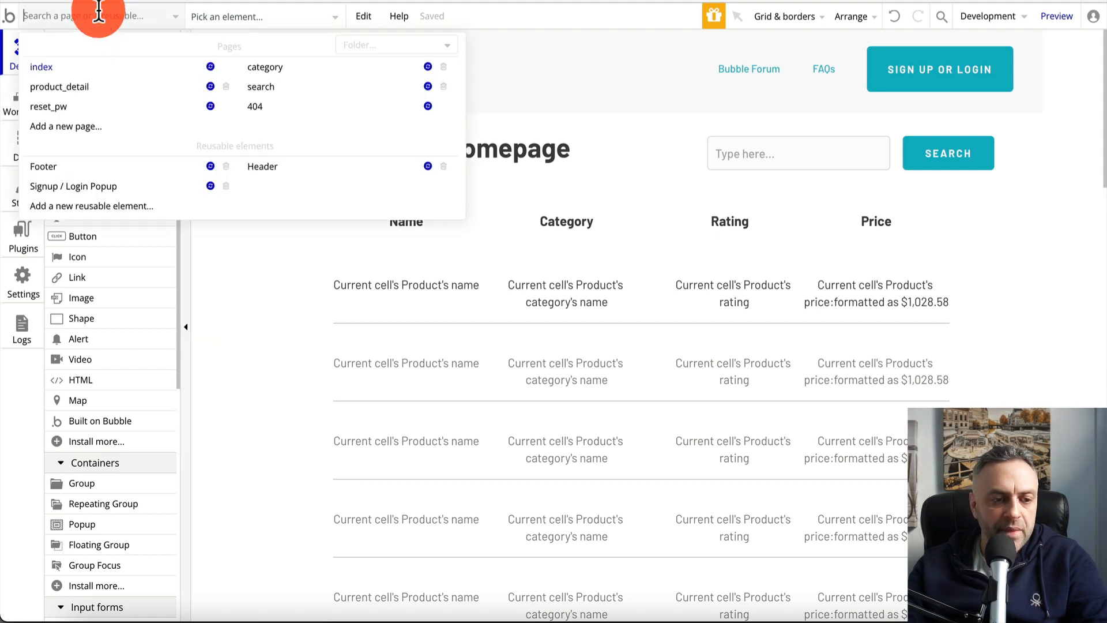
left_click(84, 97)
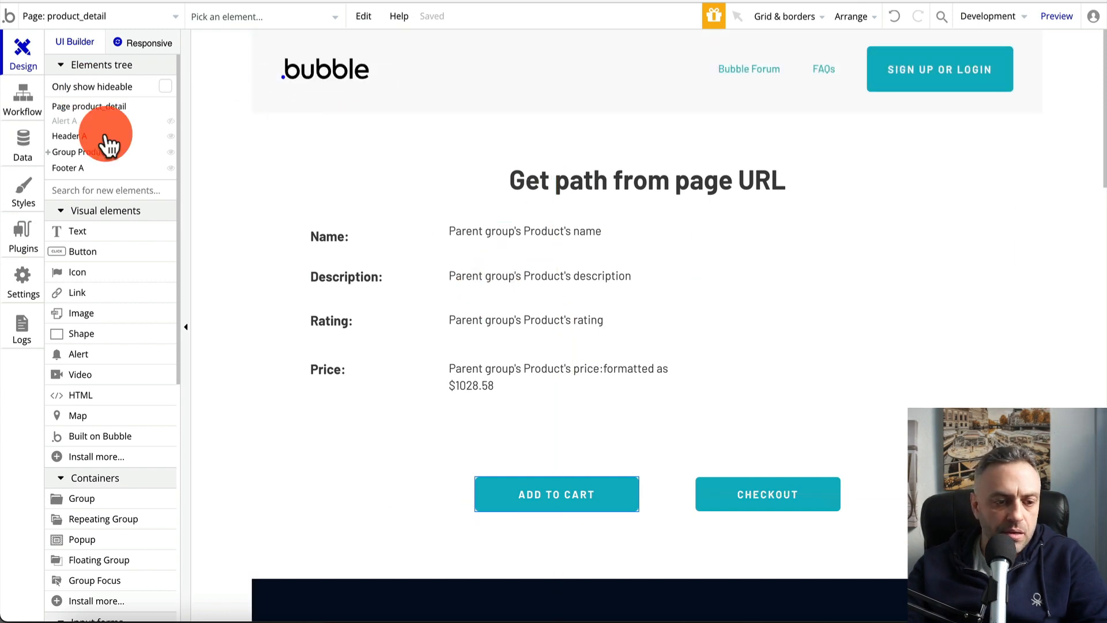
left_click(86, 122)
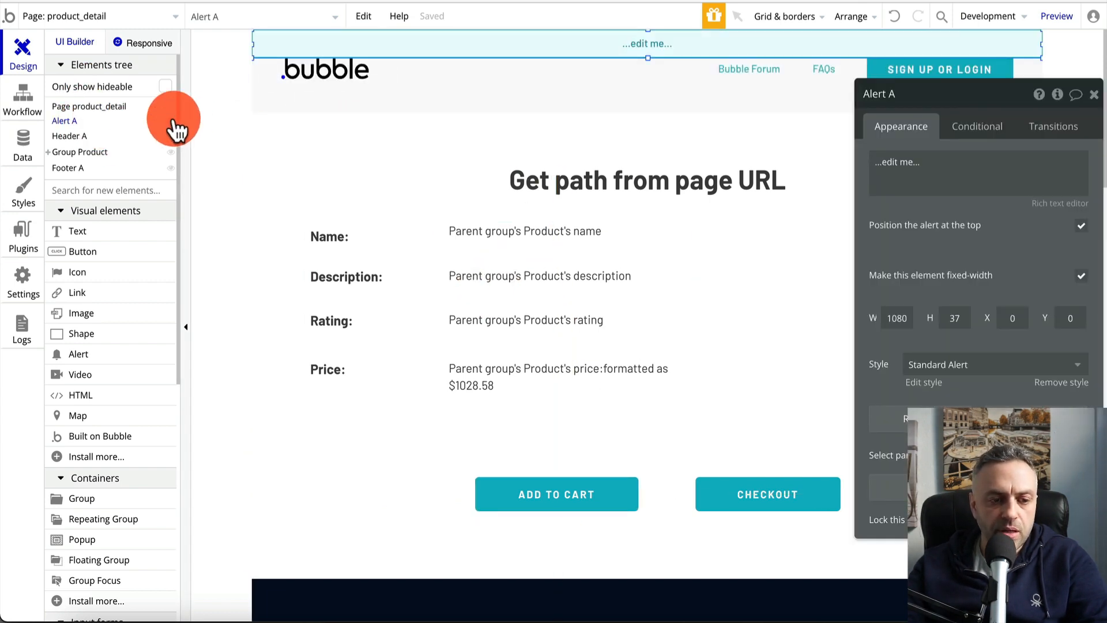
triple_click(952, 168)
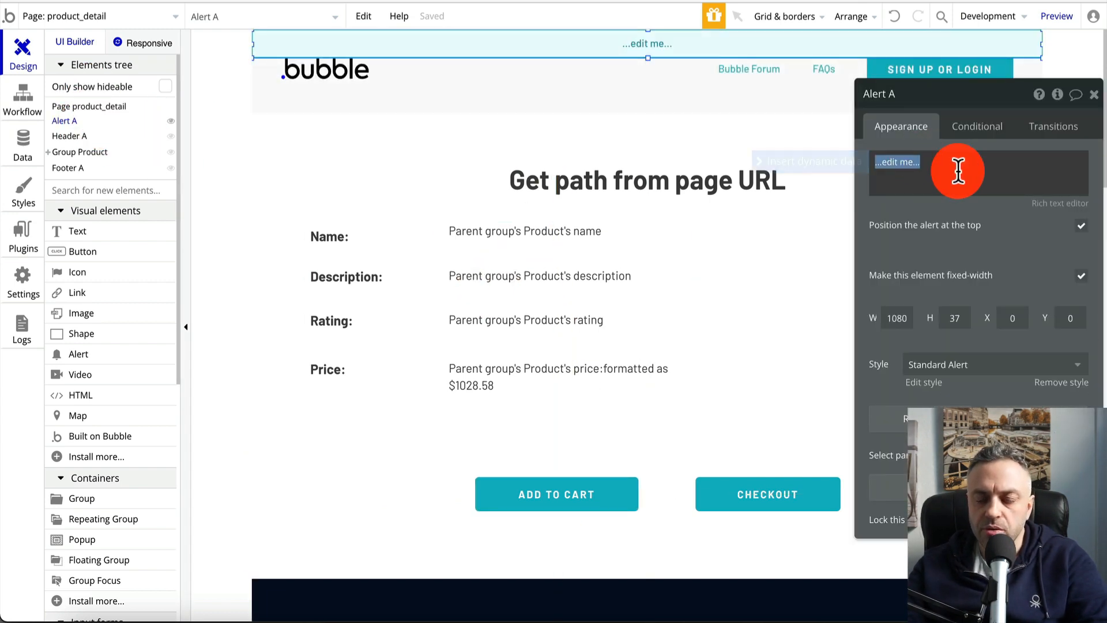
type("Product added to cart.")
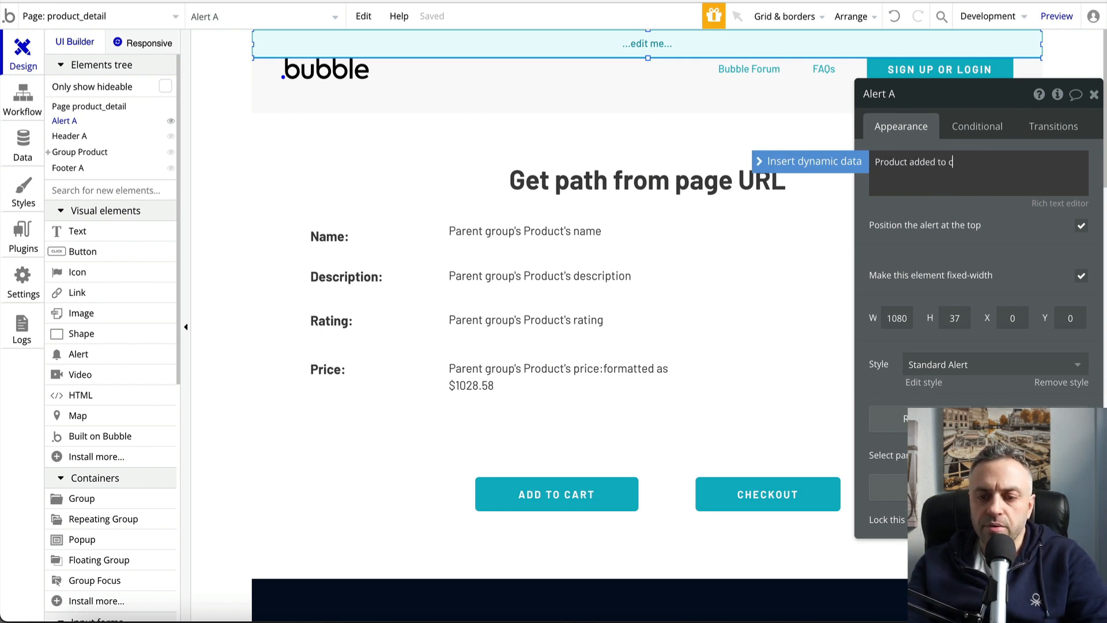
left_click(1094, 93)
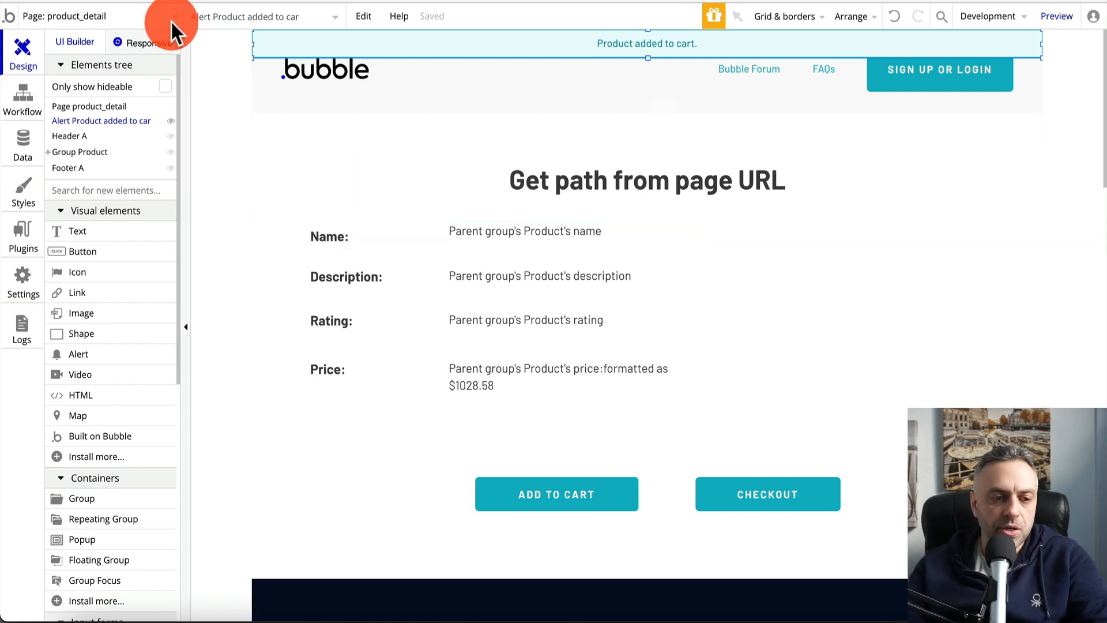
left_click(164, 1)
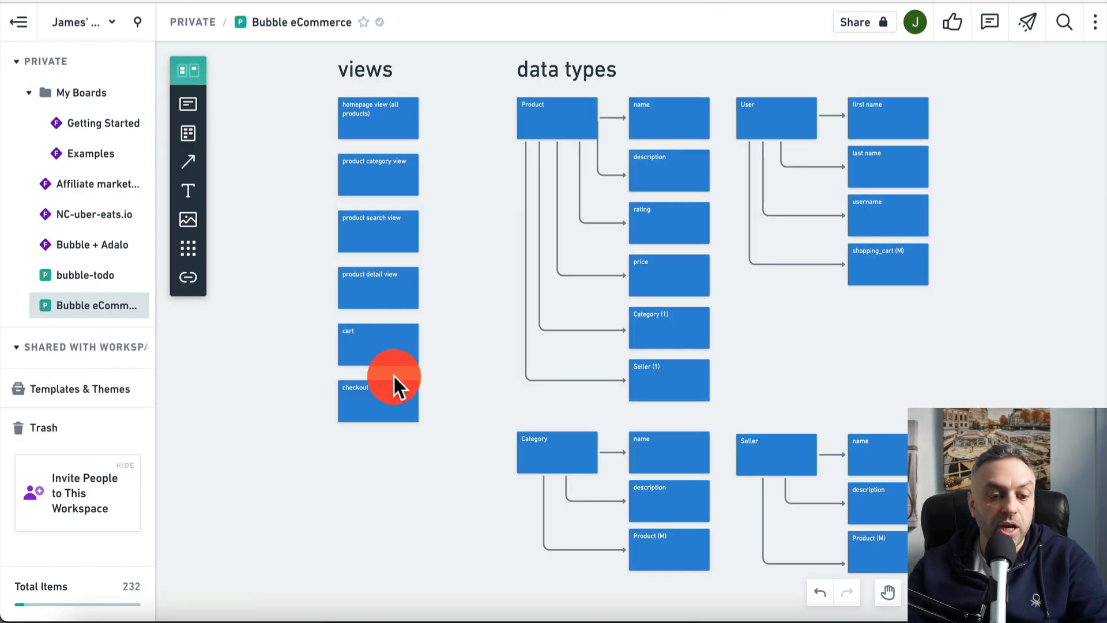
Review the board's planned views, including cart and checkout, then return to the Bubble editor
left_click(703, 1)
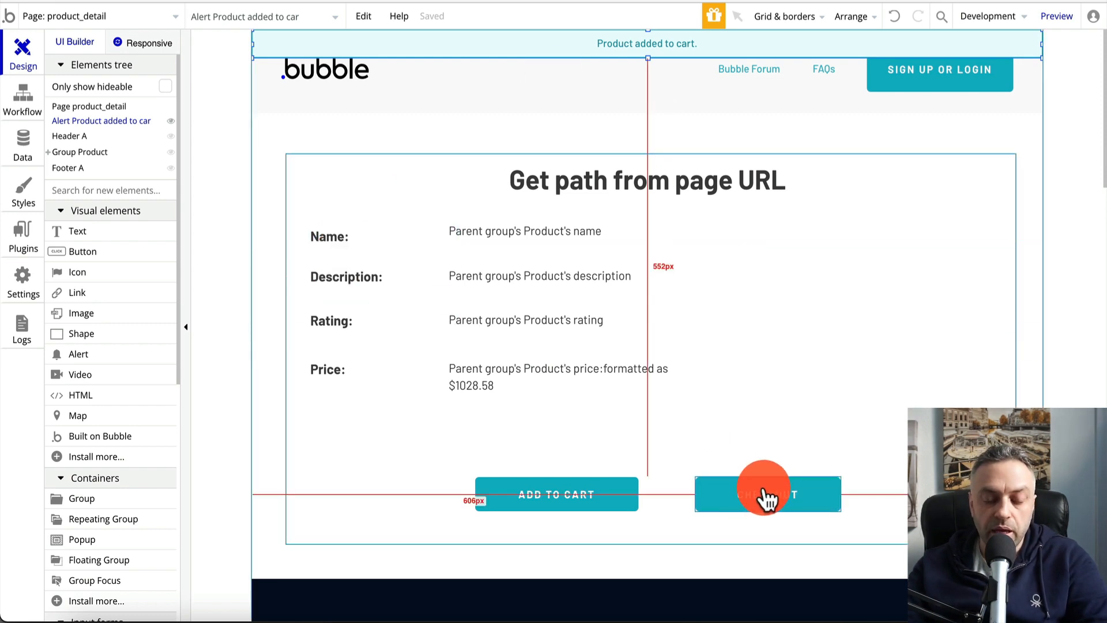
Add a new page named 'checkout' with Clone from set to index
left_click(96, 21)
left_click(73, 68)
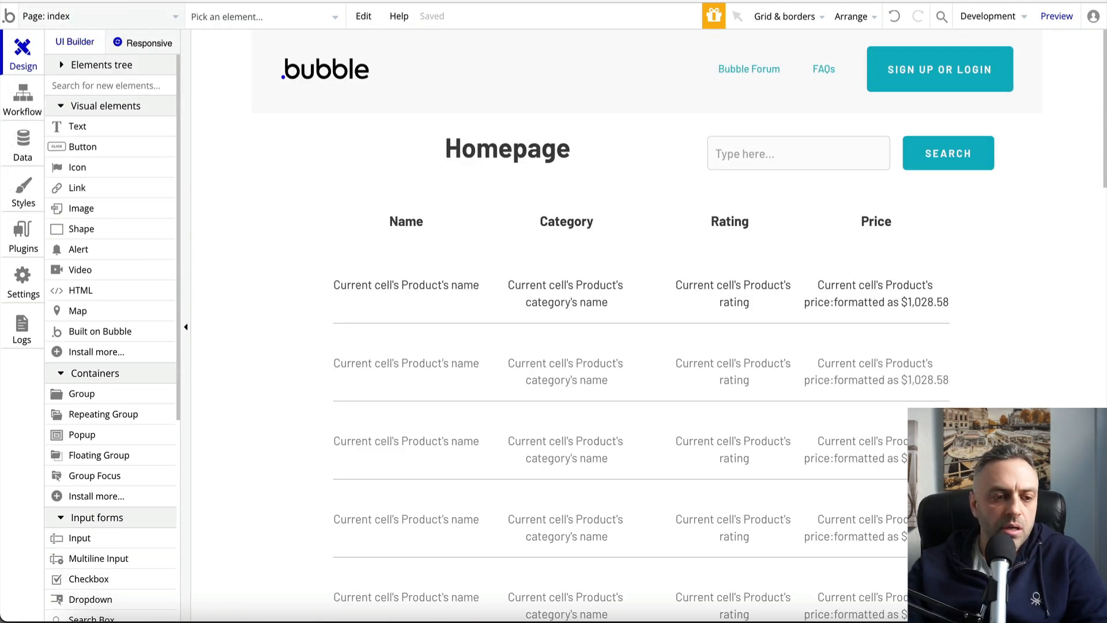
left_click(111, 16)
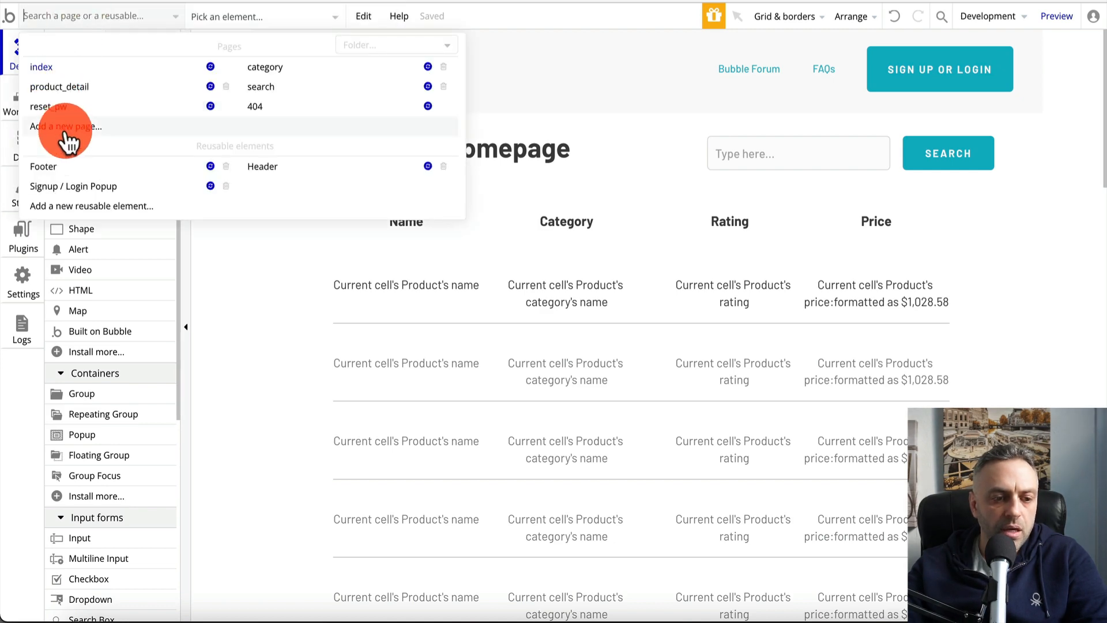
left_click(66, 132)
type("checkout")
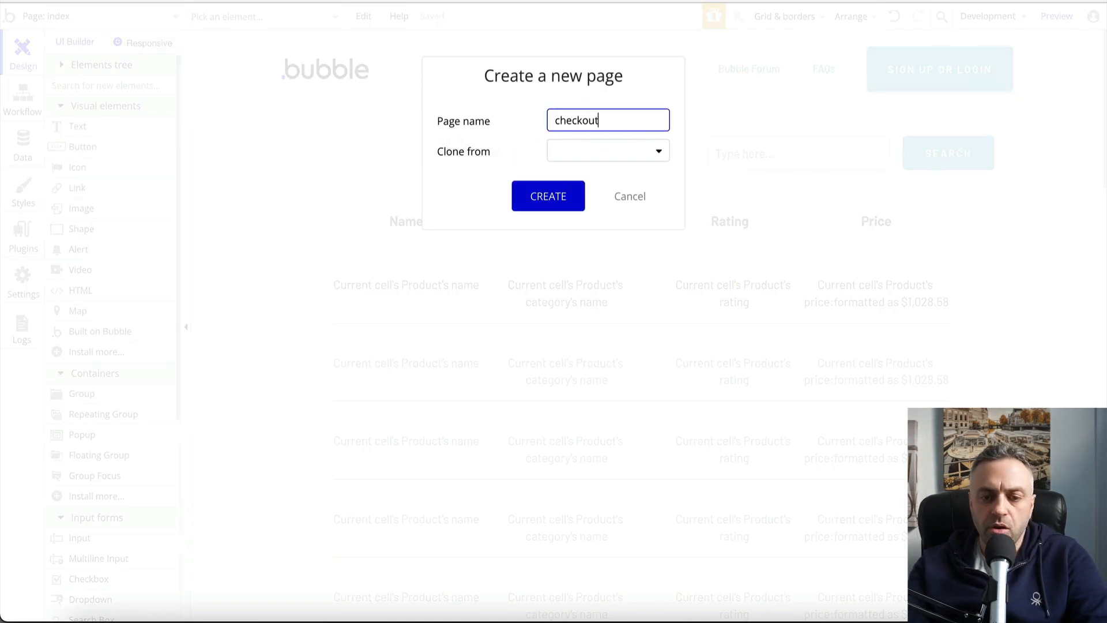
left_click(634, 150)
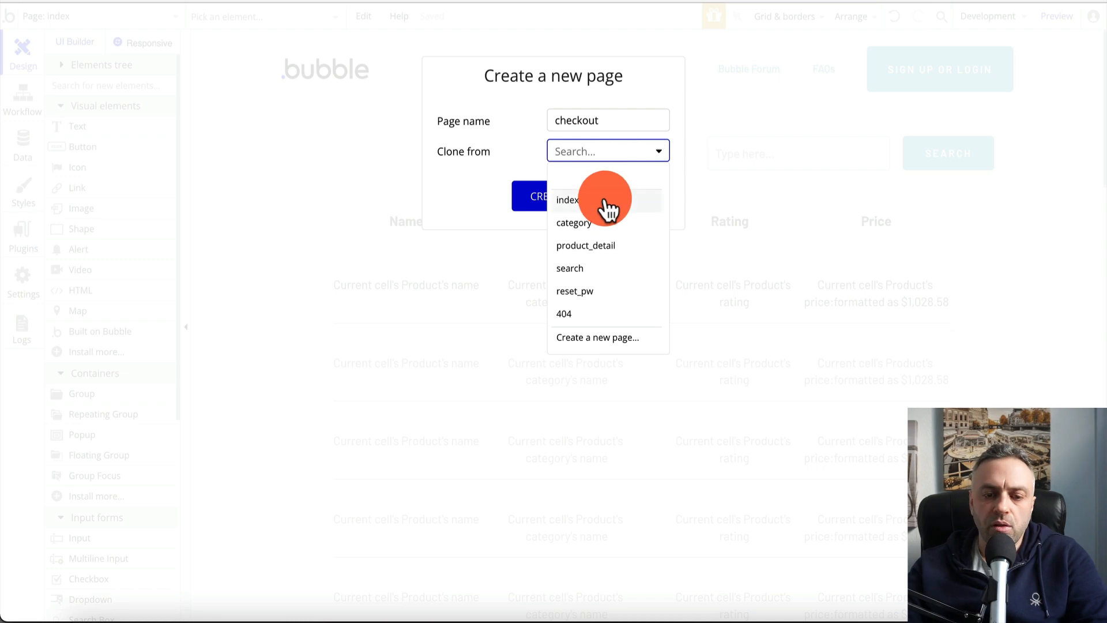
left_click(602, 202)
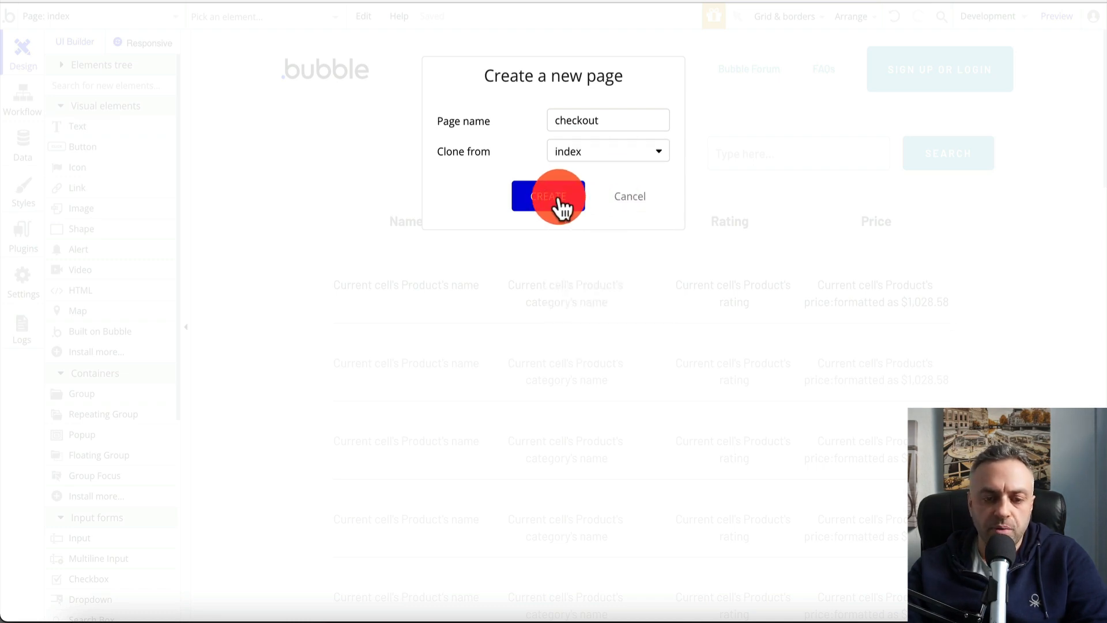
left_click(559, 196)
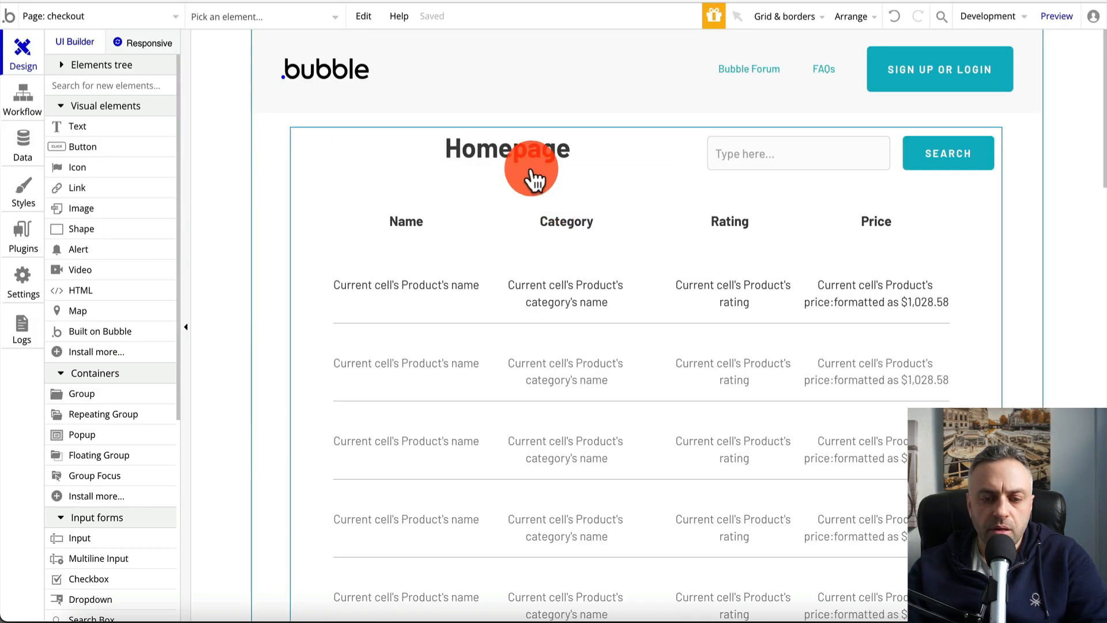
Delete the search input box and SEARCH button from the cloned layout
left_click_drag(534, 162, 540, 153)
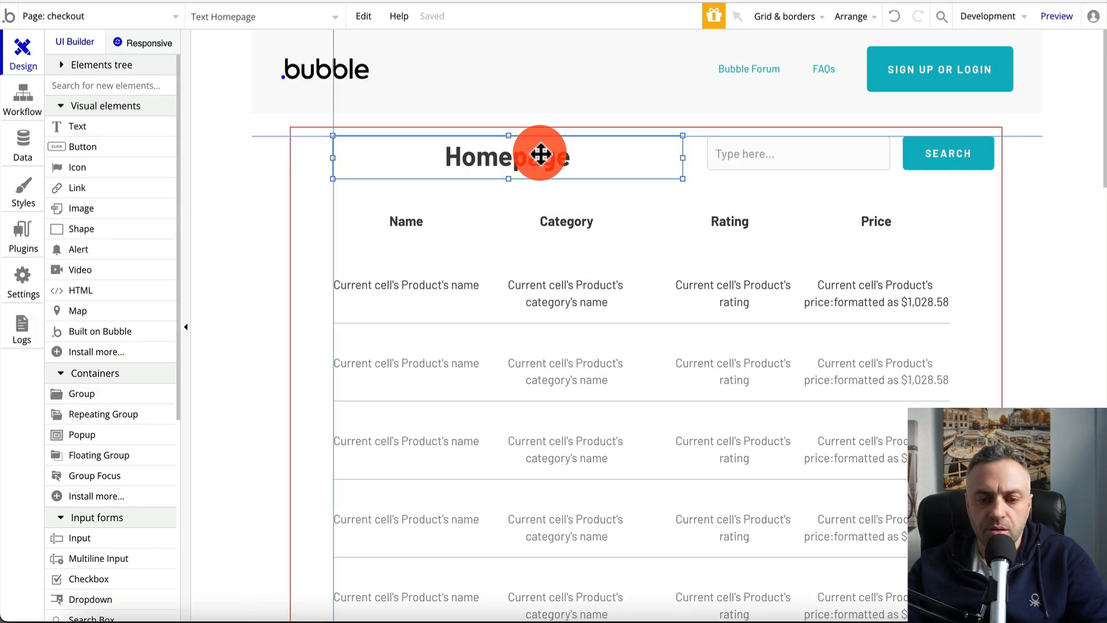
left_click(847, 155)
key("Delete")
left_click(922, 167)
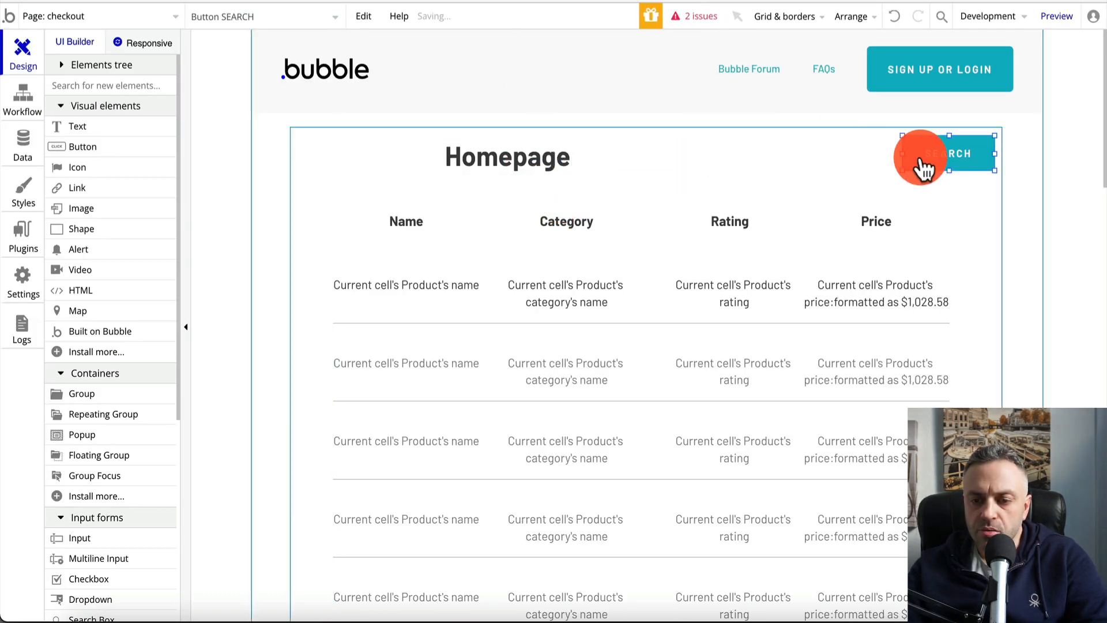
key("Delete")
Centre the Homepage heading above the table and change its text to 'Checkout'
left_click_drag(544, 173, 668, 167)
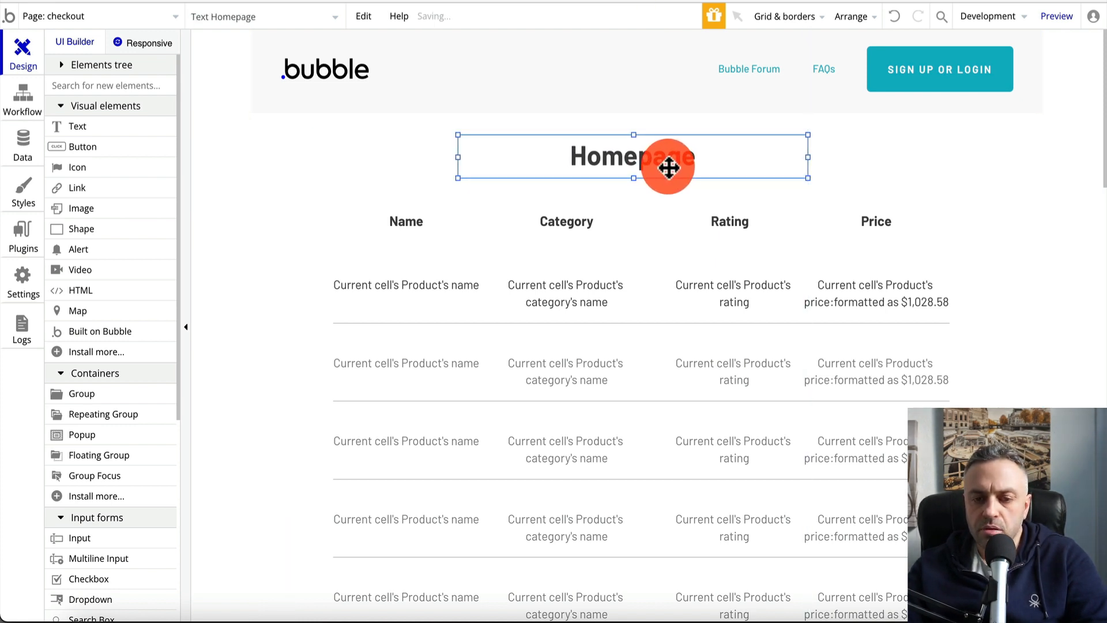
double_click(669, 168)
type("Check")
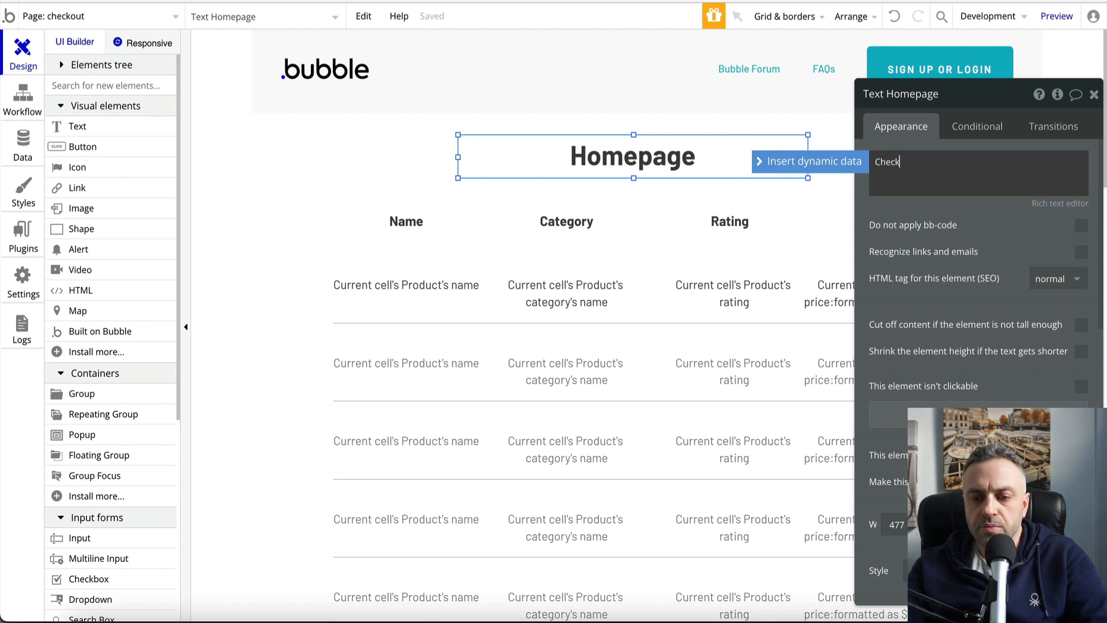
type("out")
left_click(627, 222)
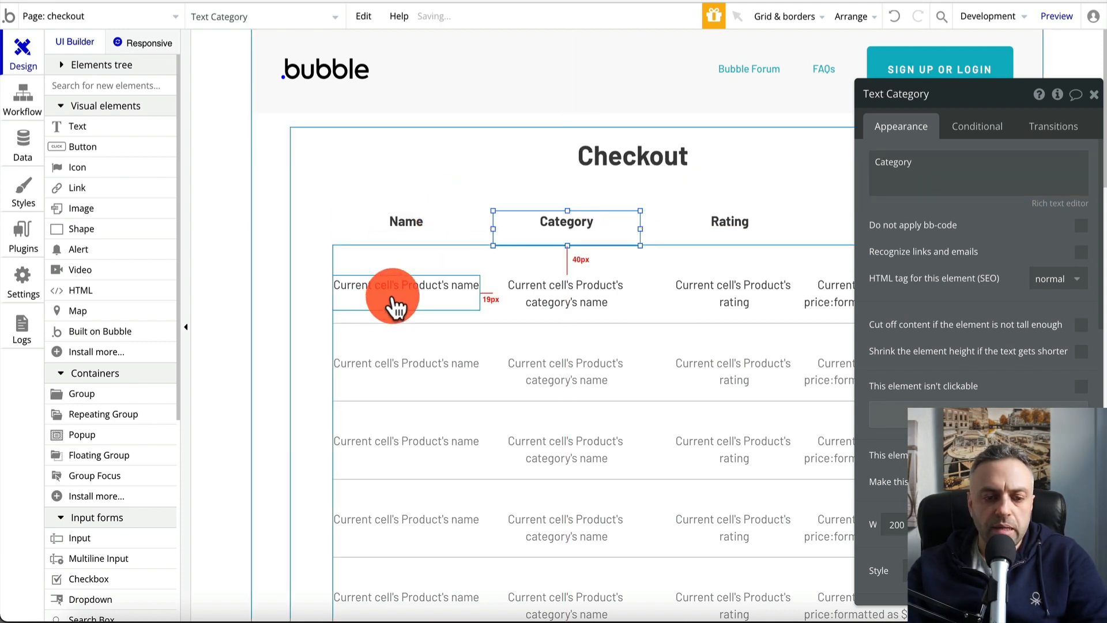
left_click(422, 243)
left_click(362, 259)
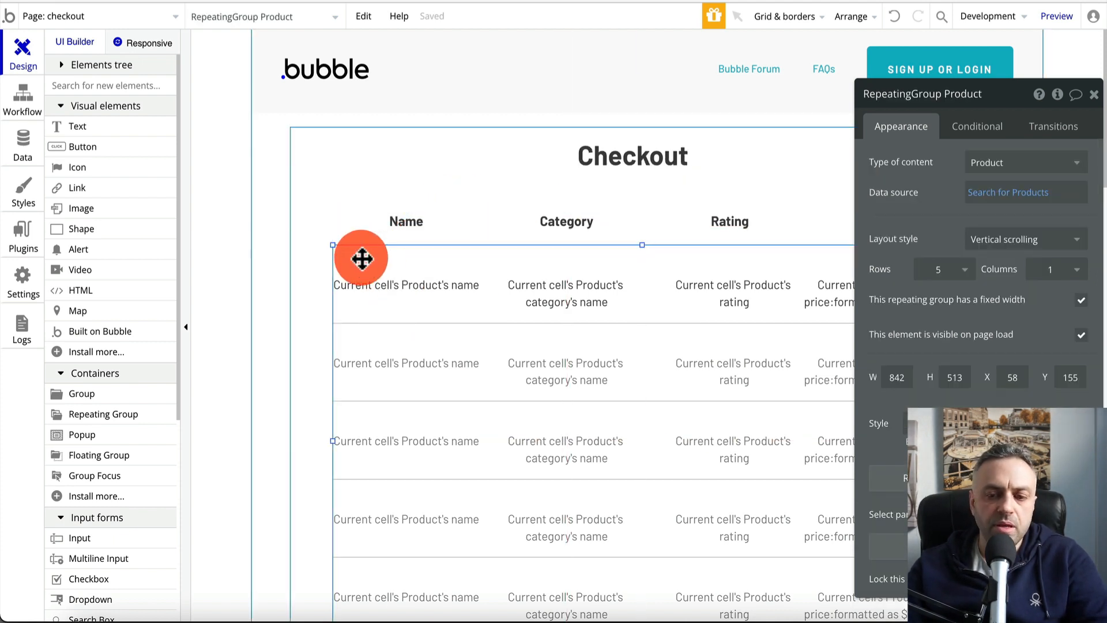
Set the product list's data source to Current User's cart
left_click(983, 196)
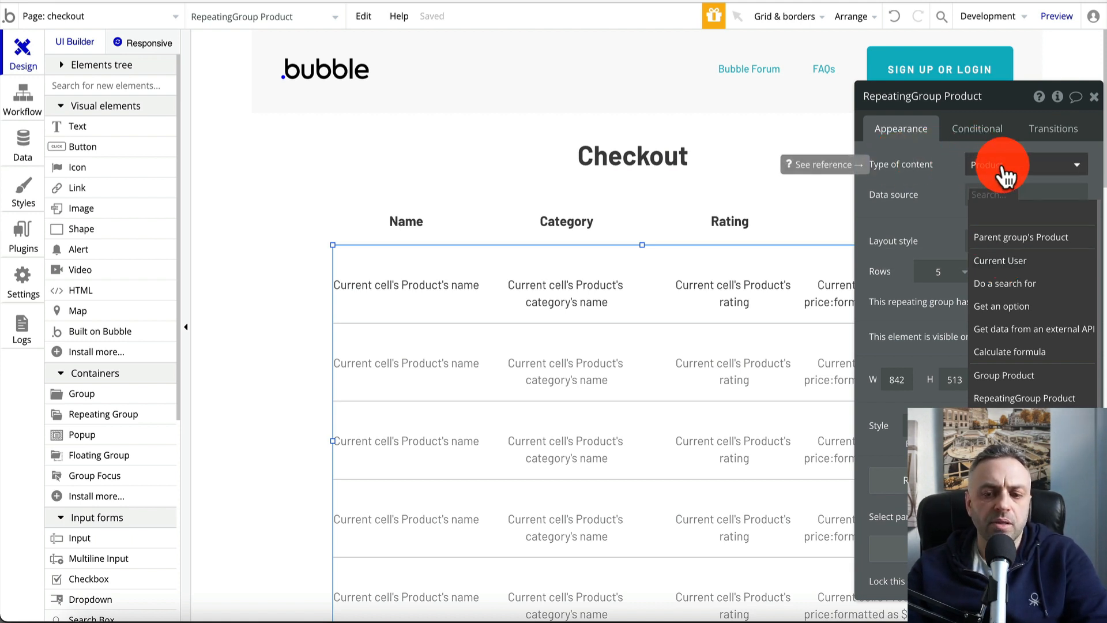
left_click(998, 262)
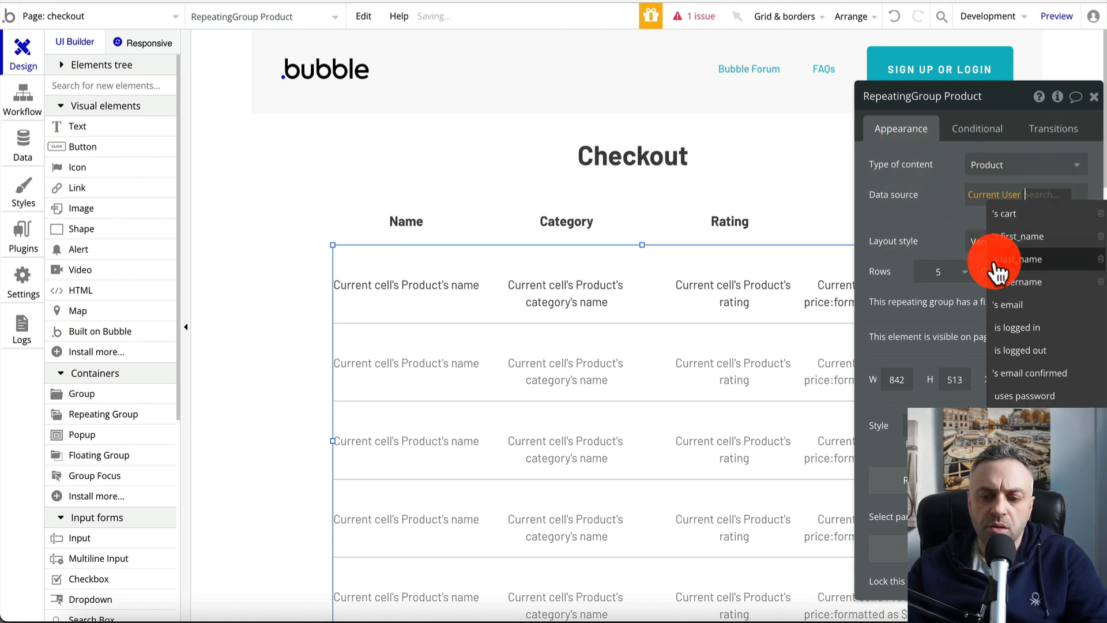
left_click(1023, 216)
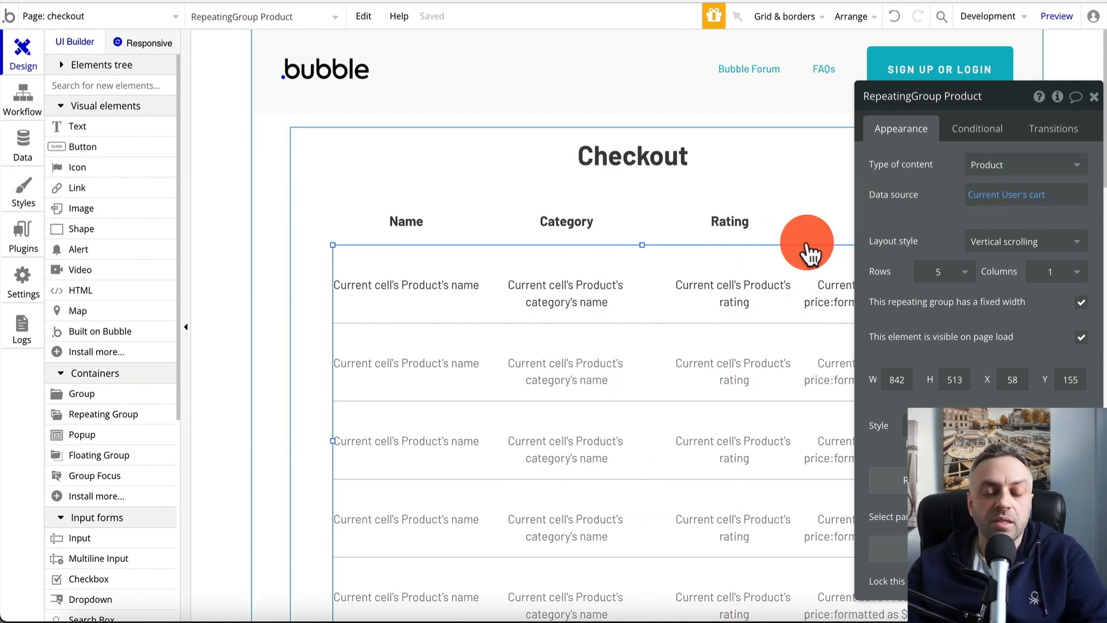
left_click(1093, 99)
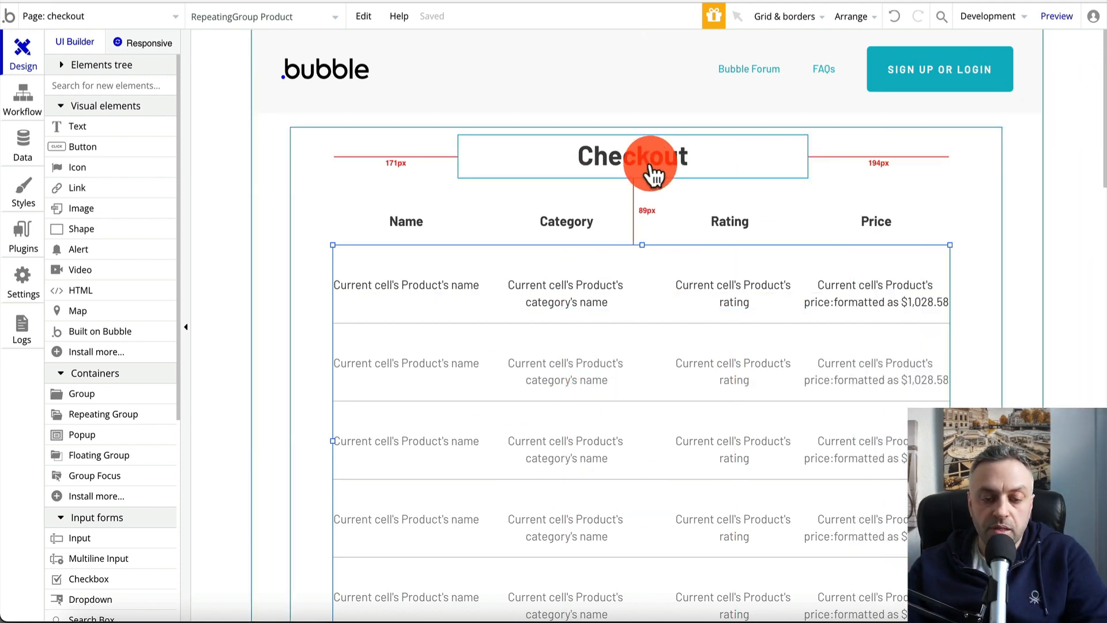
Select the Checkout heading's text and begin typing its replacement
left_click(574, 170)
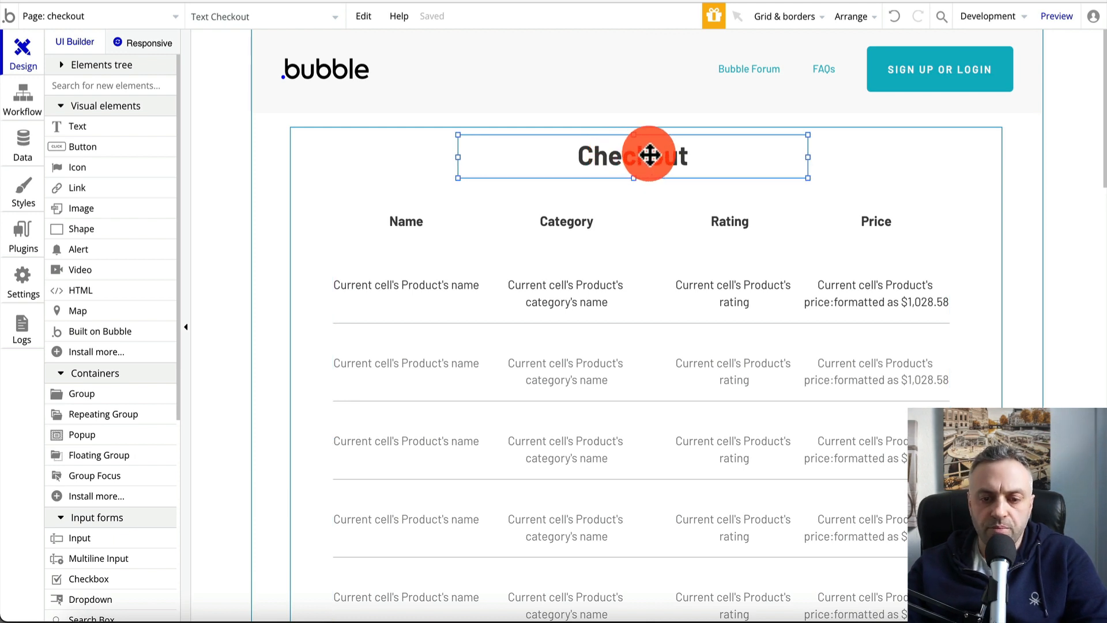
double_click(616, 157)
double_click(919, 165)
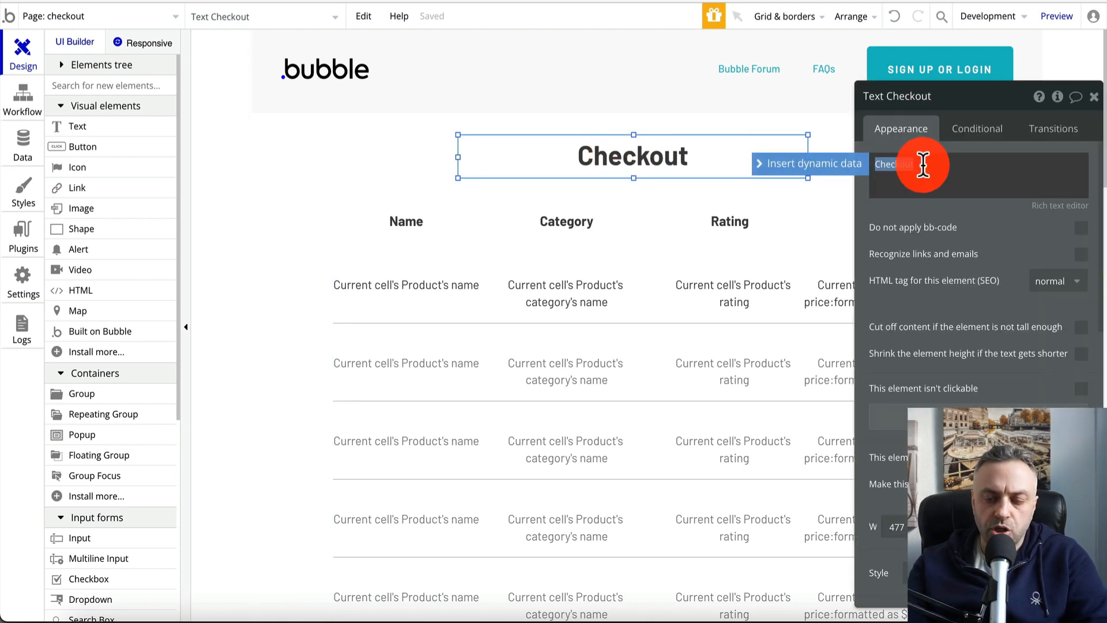
type("Cart:")
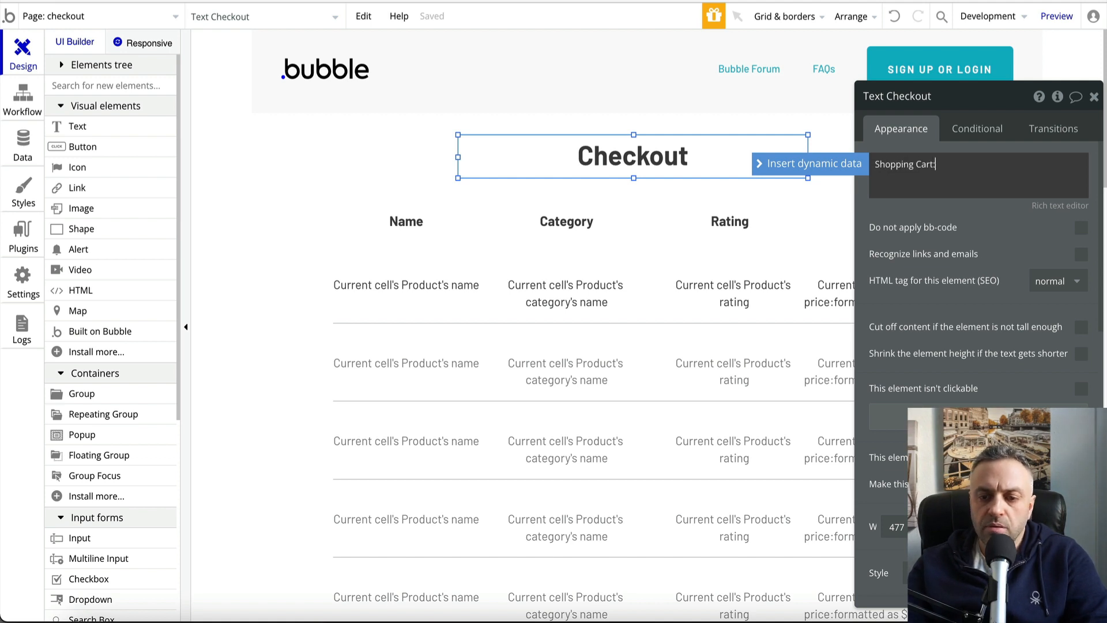
Make the heading read 'Shopping Cart', dropping the trailing colon
left_click(435, 193)
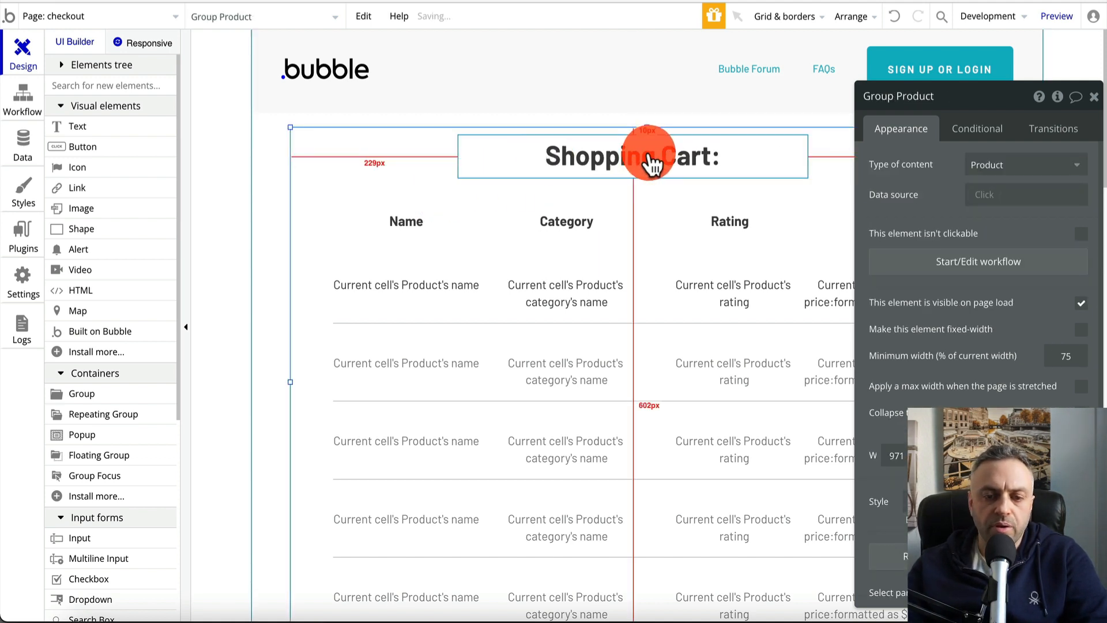
triple_click(966, 163)
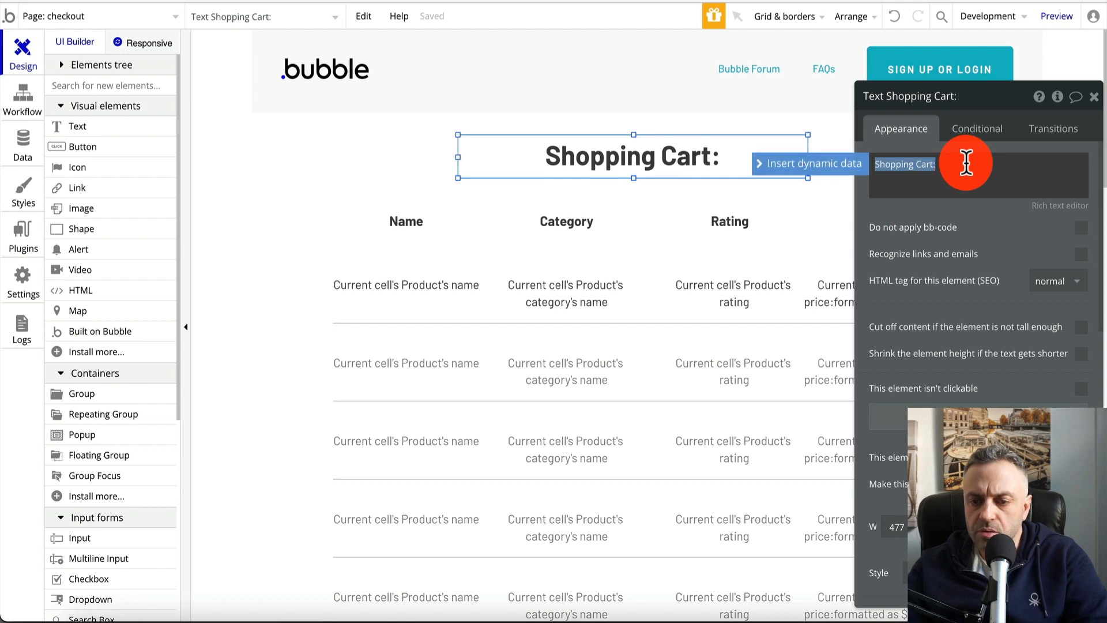
key("Right")
key("BackSpace")
left_click(485, 237)
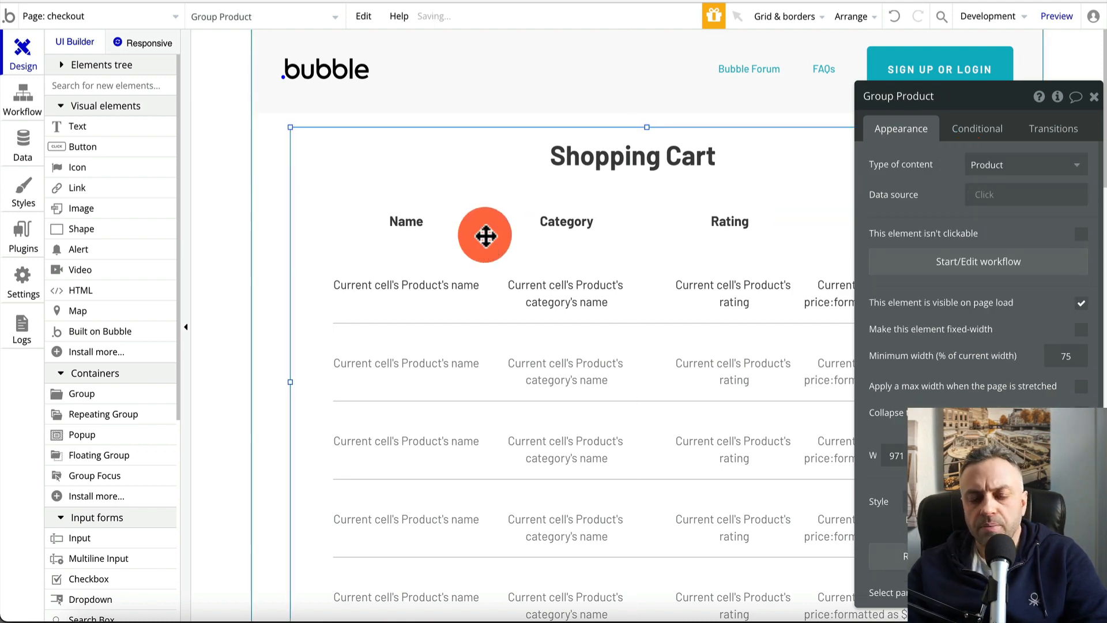
Close the product group's settings and clear the selection on the checkout page
scroll(759, 179, "down", 4)
left_click(1094, 97)
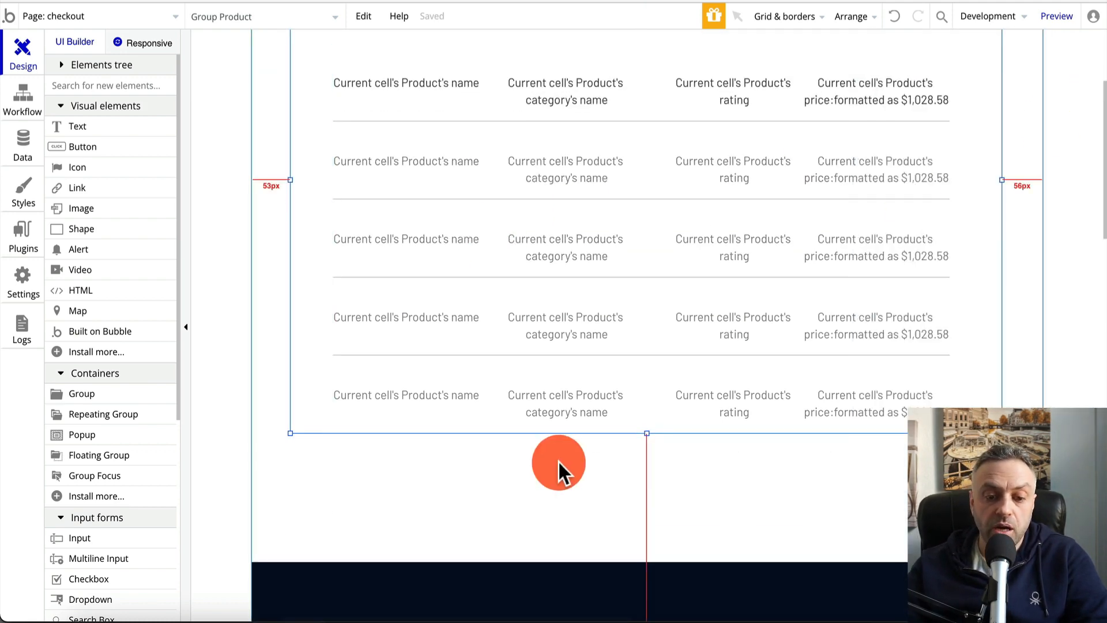
scroll(562, 571, "down", 1)
scroll(563, 576, "down", 5)
left_click(615, 183)
left_click_drag(616, 182, 628, 517)
scroll(613, 233, "up", 5)
left_click(647, 180)
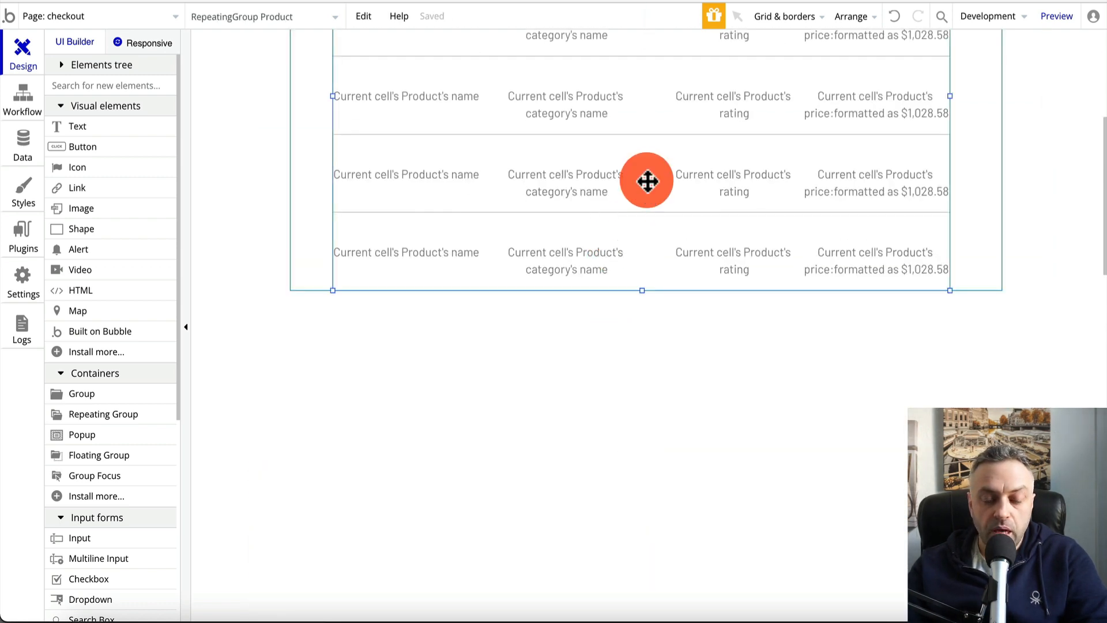
left_click(534, 387)
scroll(607, 159, "up", 5)
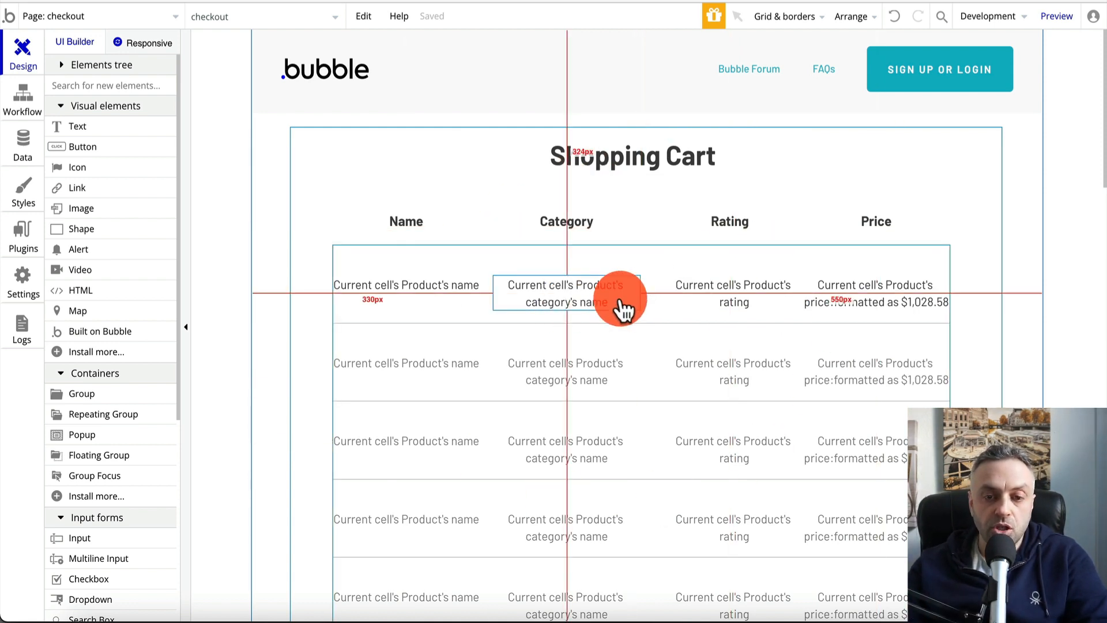
Switch the editor to the index page and briefly open a live preview
left_click(63, 16)
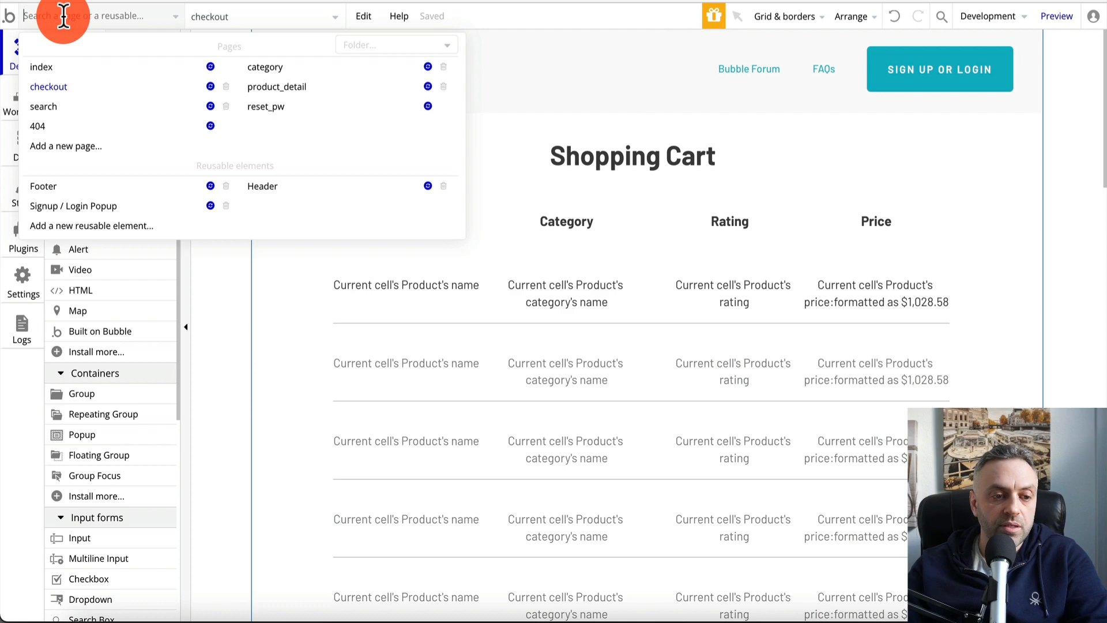
left_click(53, 68)
left_click(1057, 17)
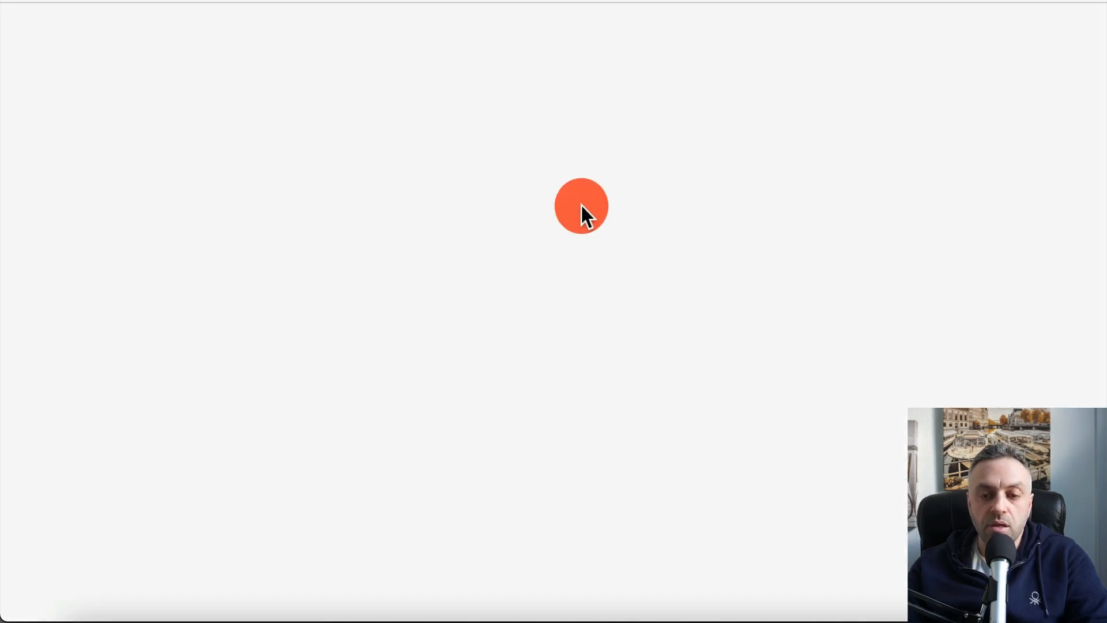
left_click(750, 1)
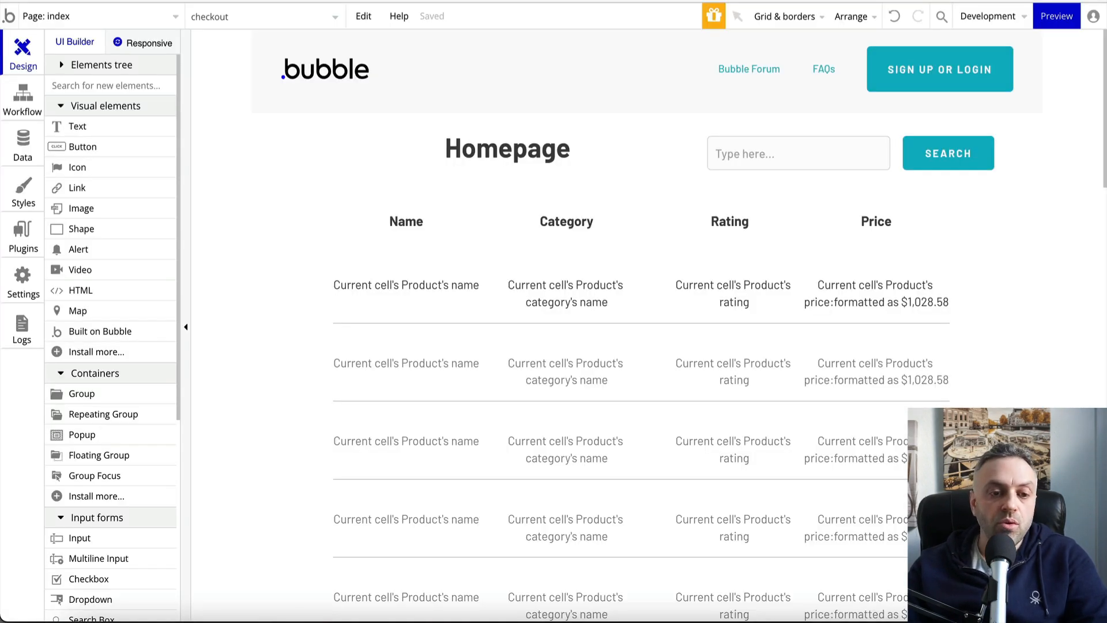
Open the All Users records under App data and start a new entry
left_click(24, 147)
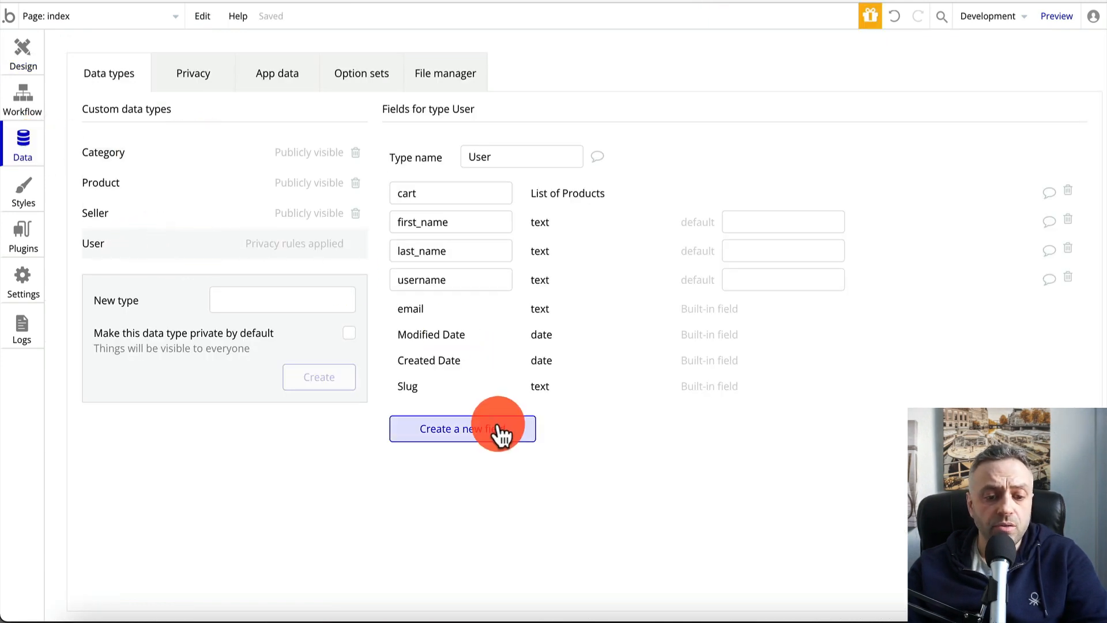
left_click(295, 87)
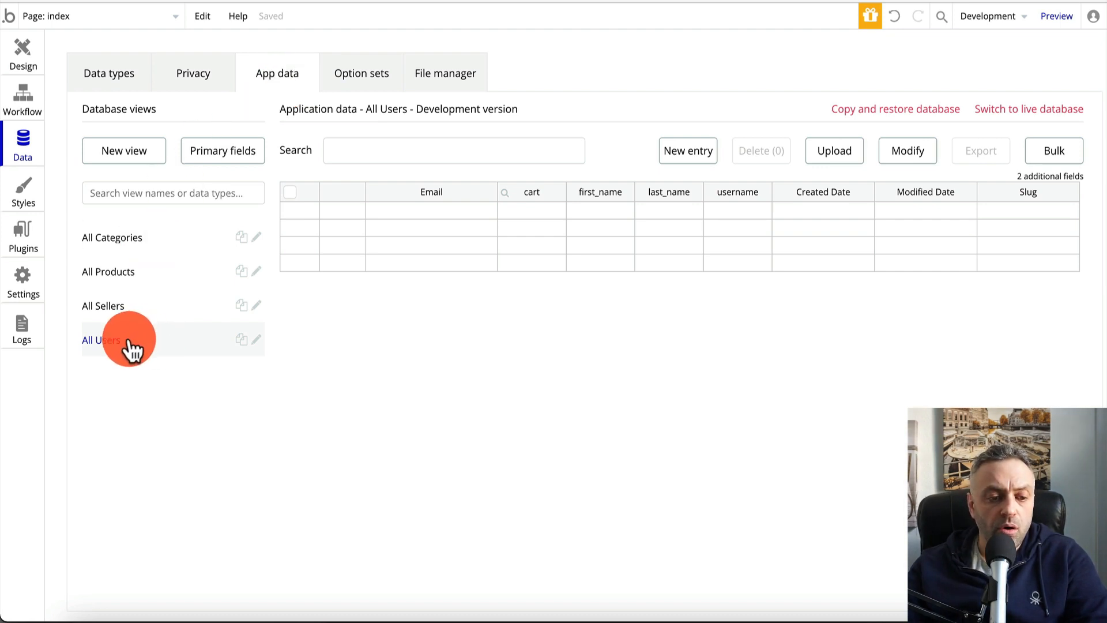
left_click(696, 152)
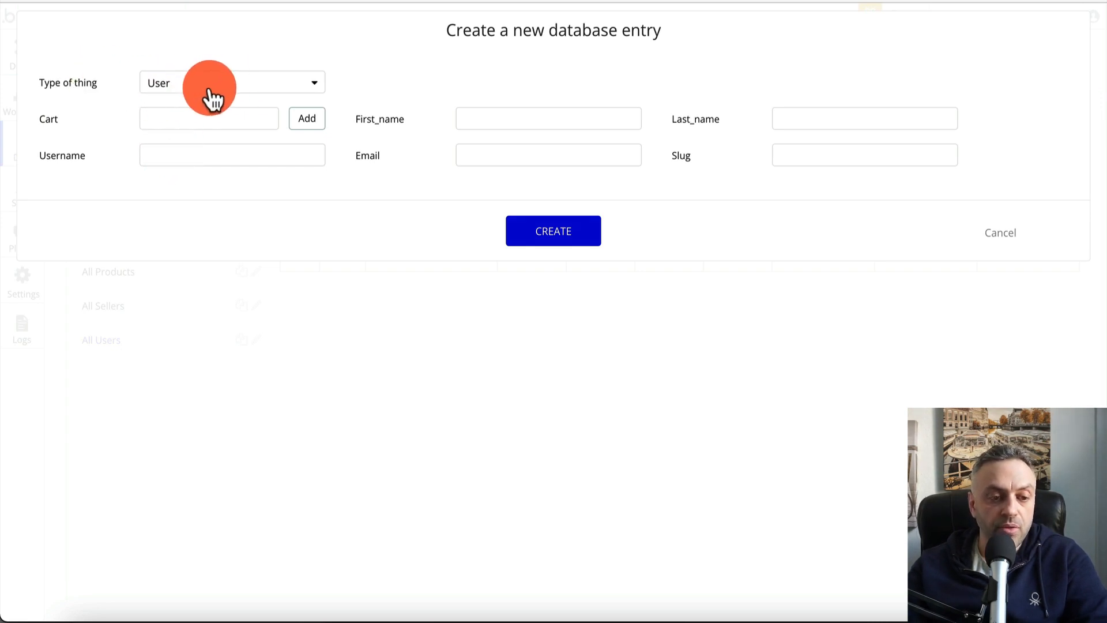
Fill in the user's username, first name, last name and e-mail, then create the record
left_click(197, 153)
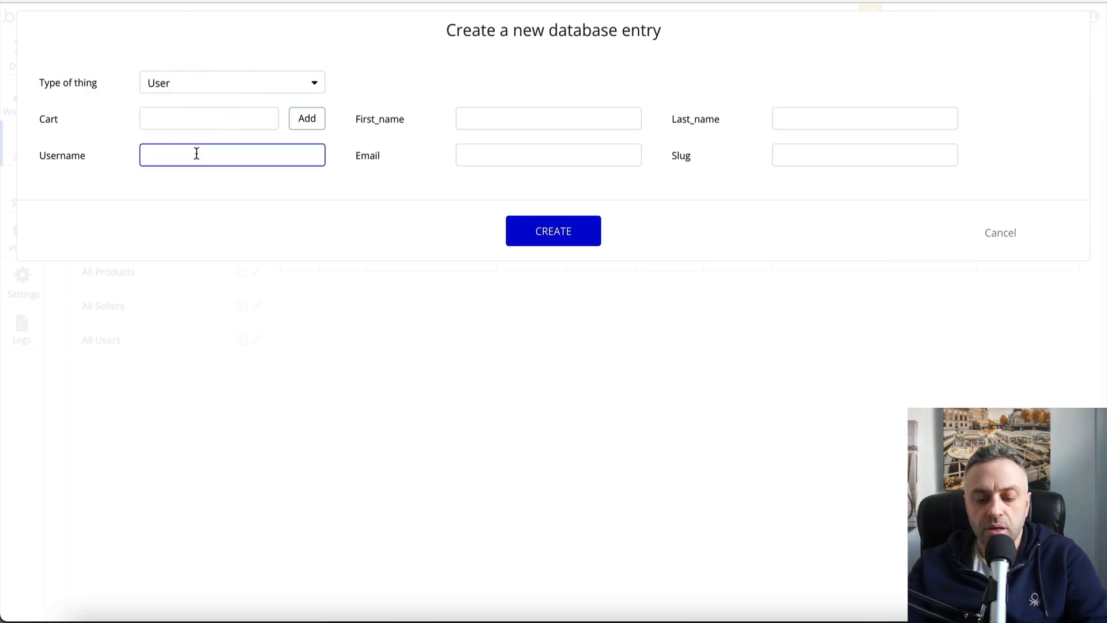
left_click(489, 116)
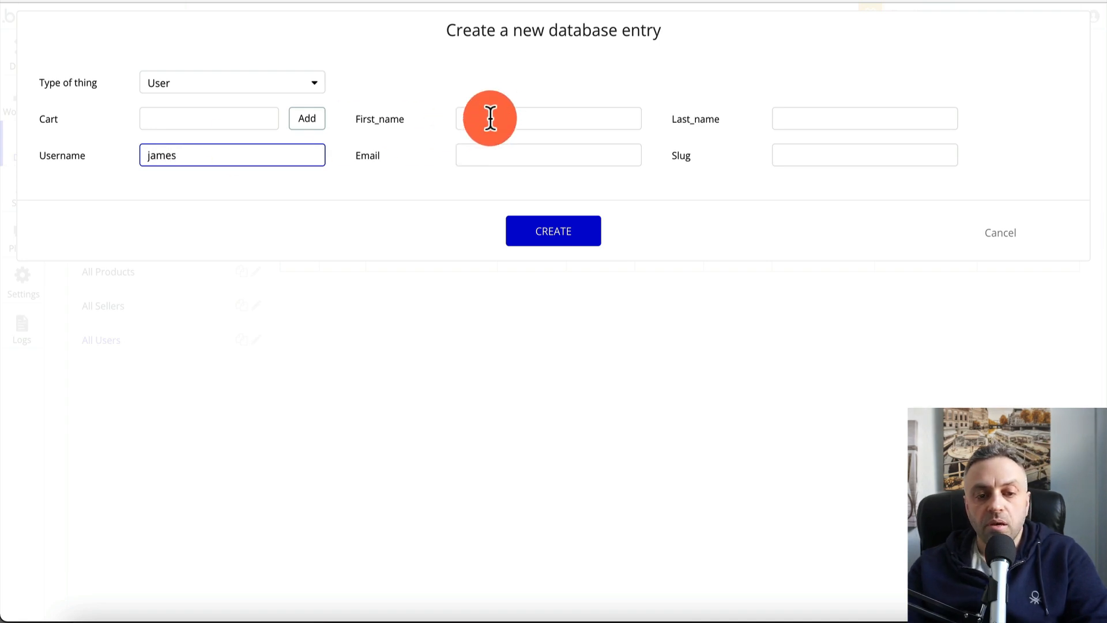
type("James")
key("Tab")
type("Noc")
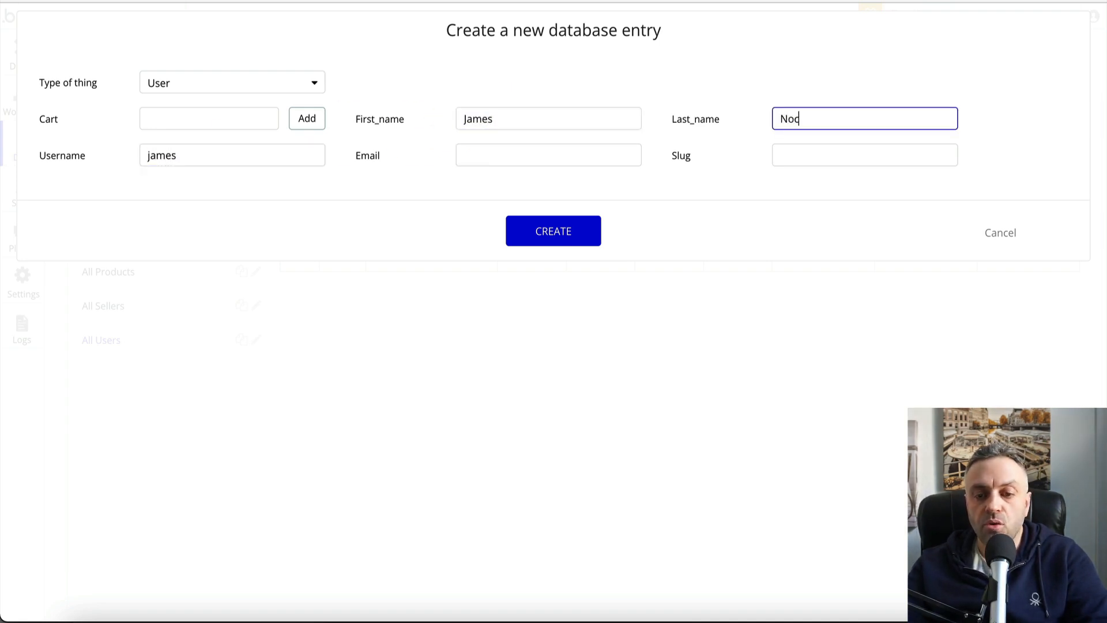
type("ode")
left_click(492, 156)
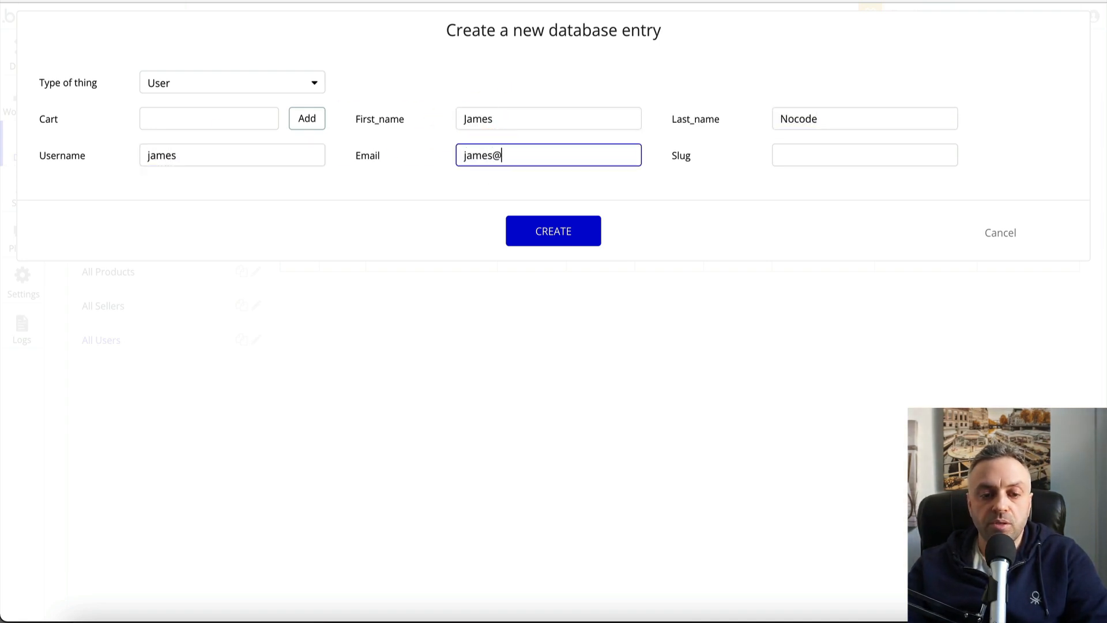
left_click(559, 226)
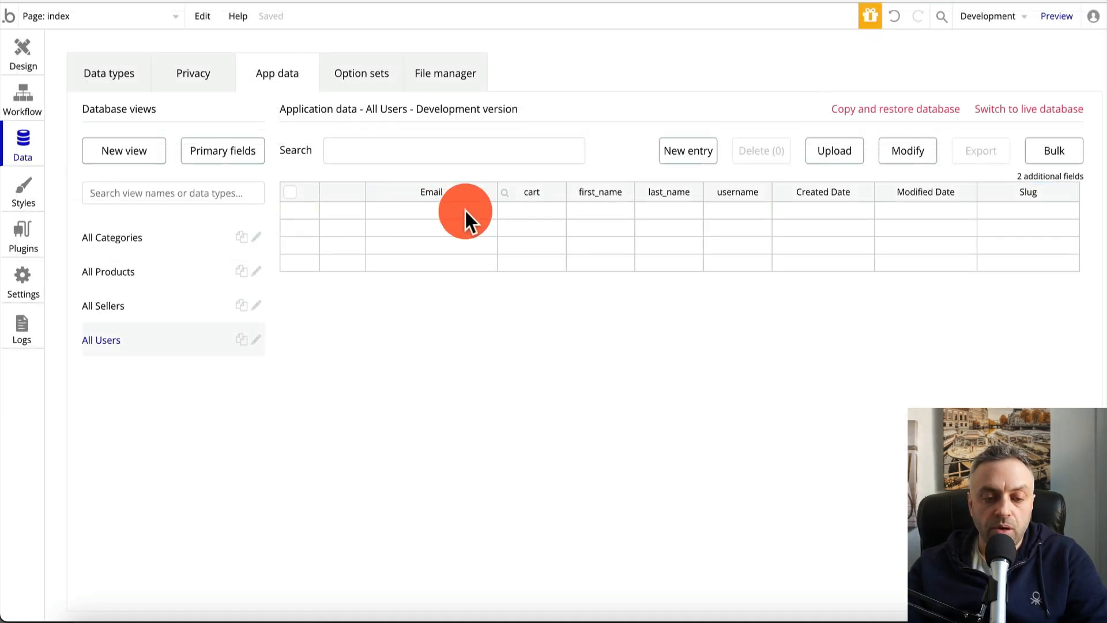
Refresh the data view so the new user appears under All Users
left_click(149, 239)
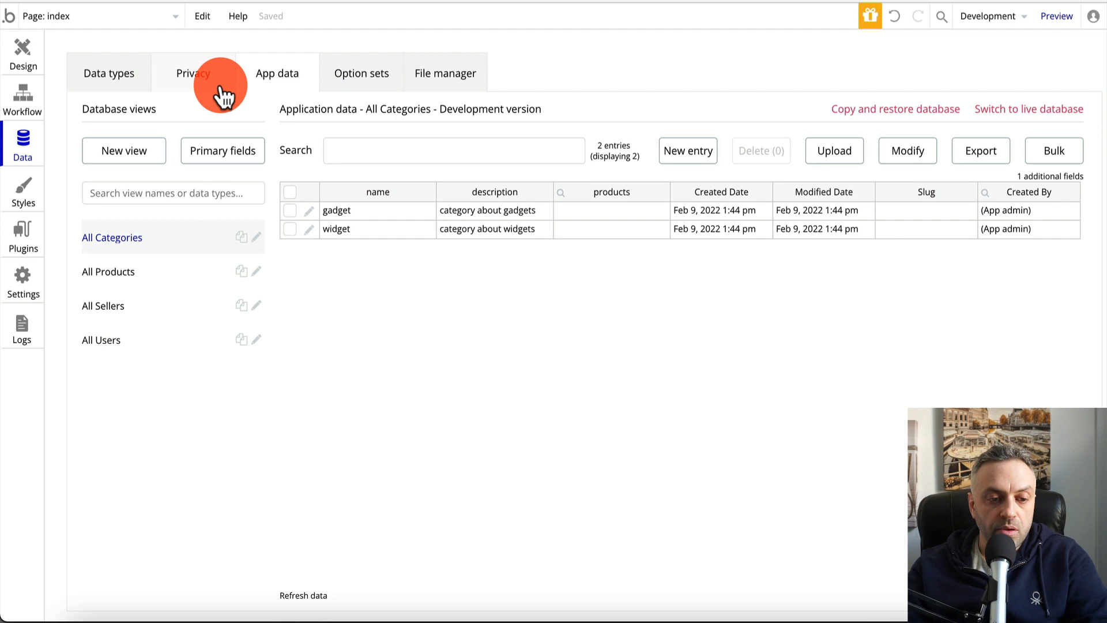
left_click(113, 77)
left_click(265, 81)
left_click(159, 346)
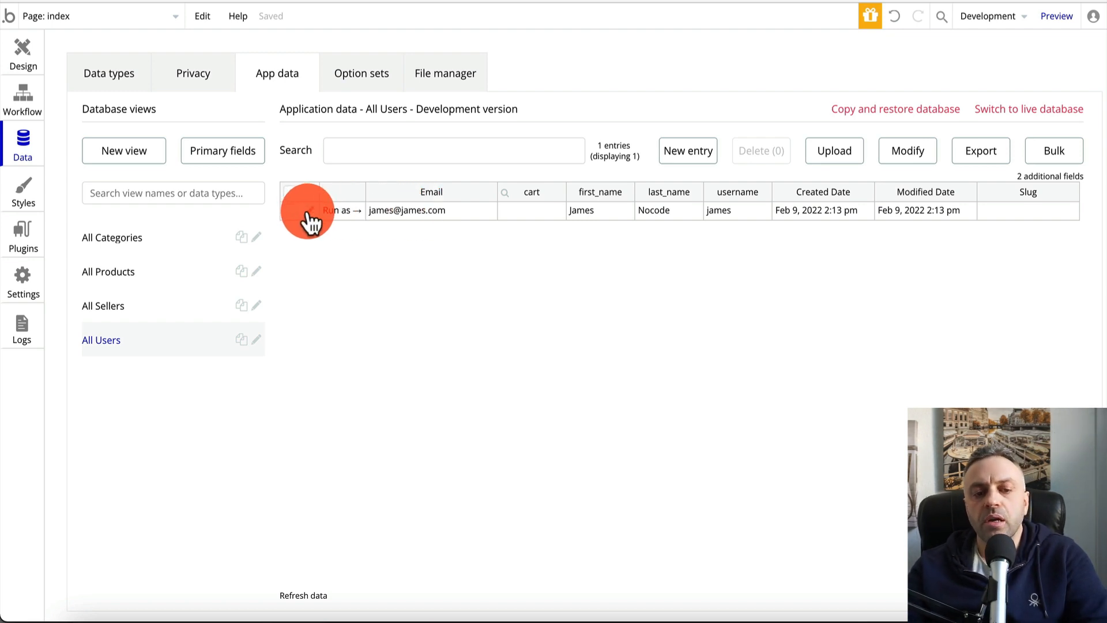
Run the app as the test user, add widget1 to the cart and try checkout
left_click(353, 212)
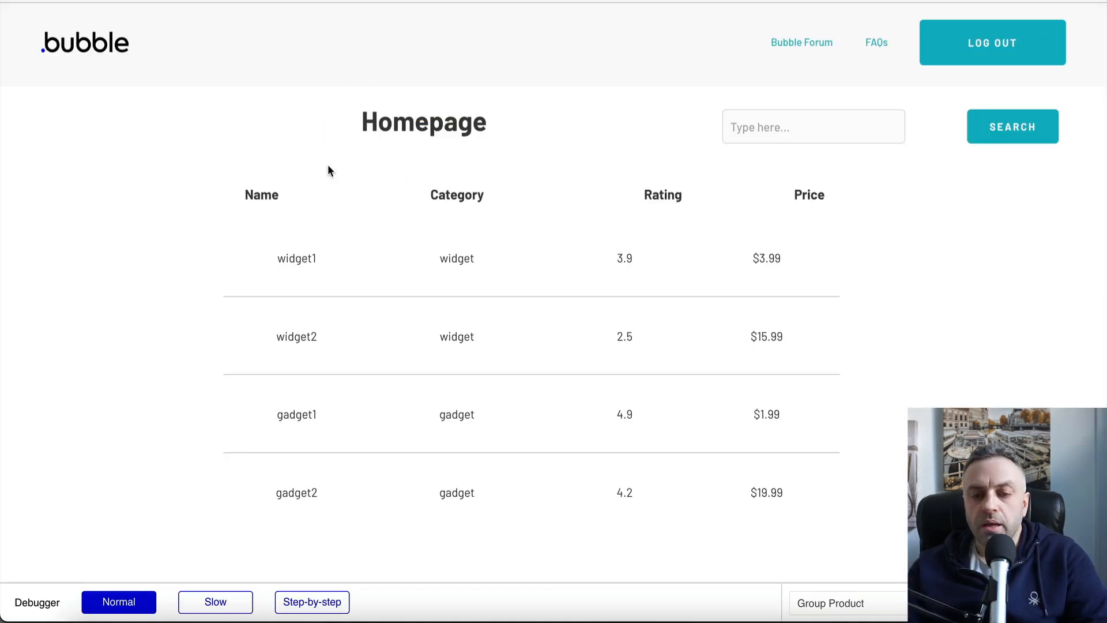
left_click(291, 260)
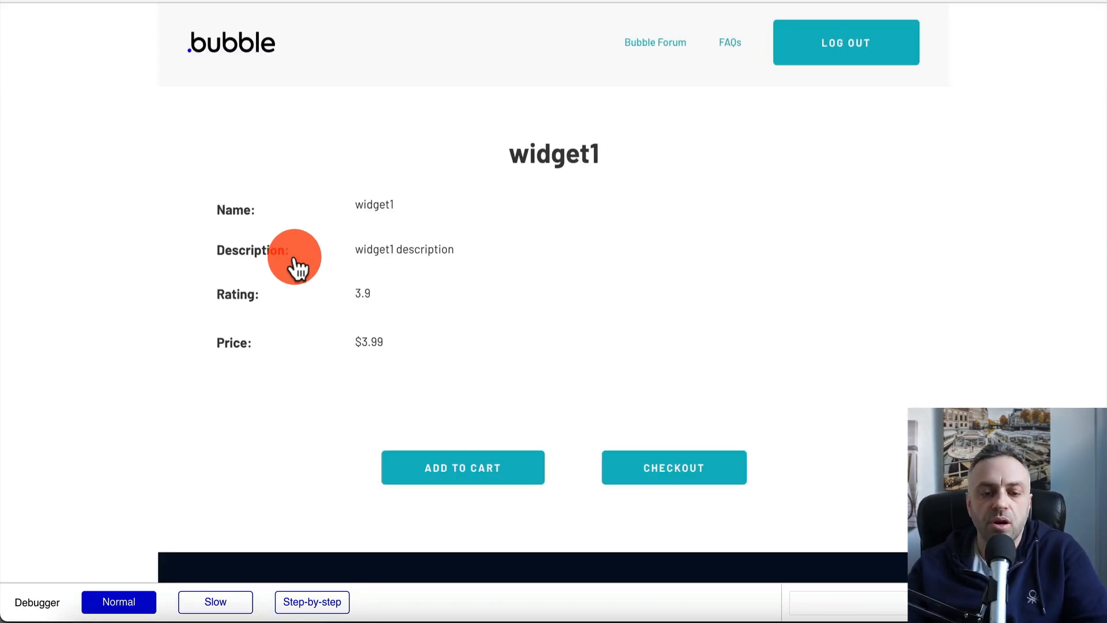
left_click(470, 480)
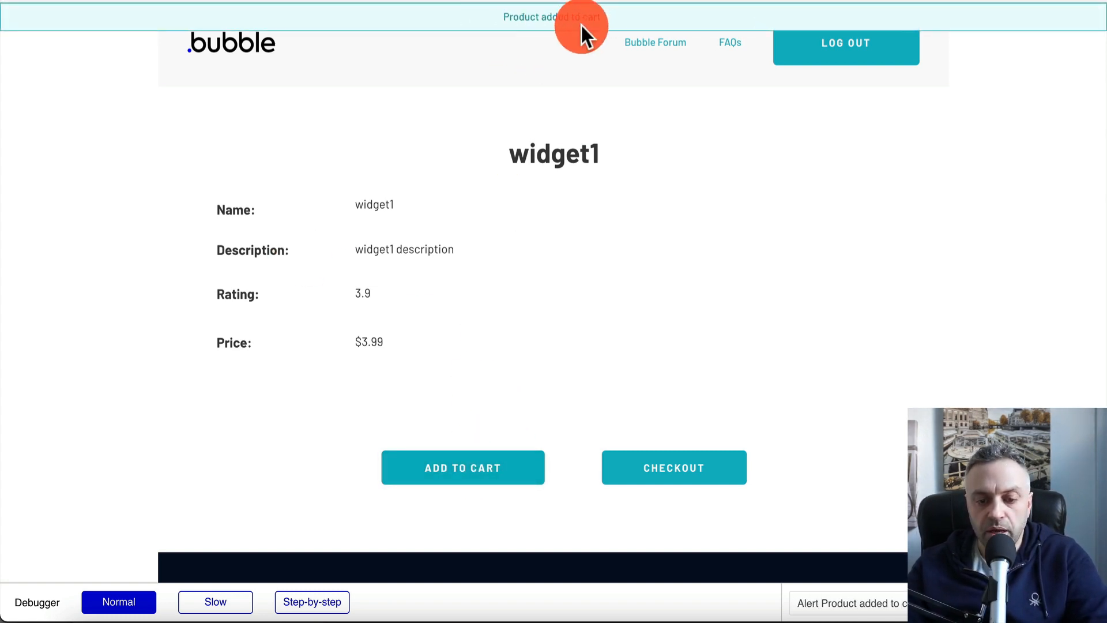
left_click(665, 475)
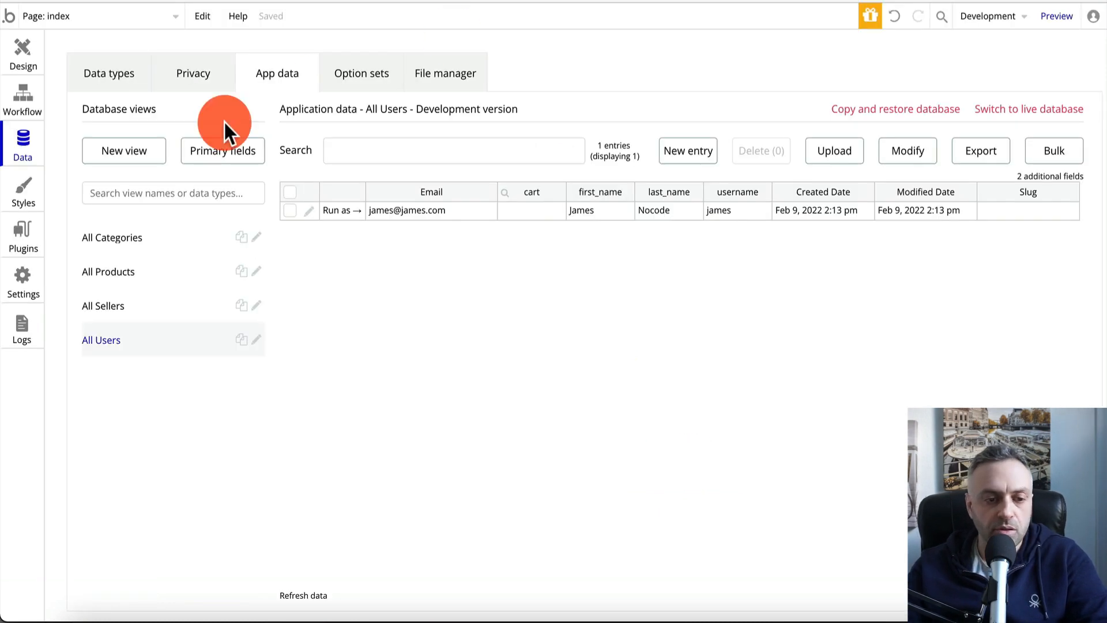
Open the product_detail page and select its CHECKOUT button
left_click(30, 49)
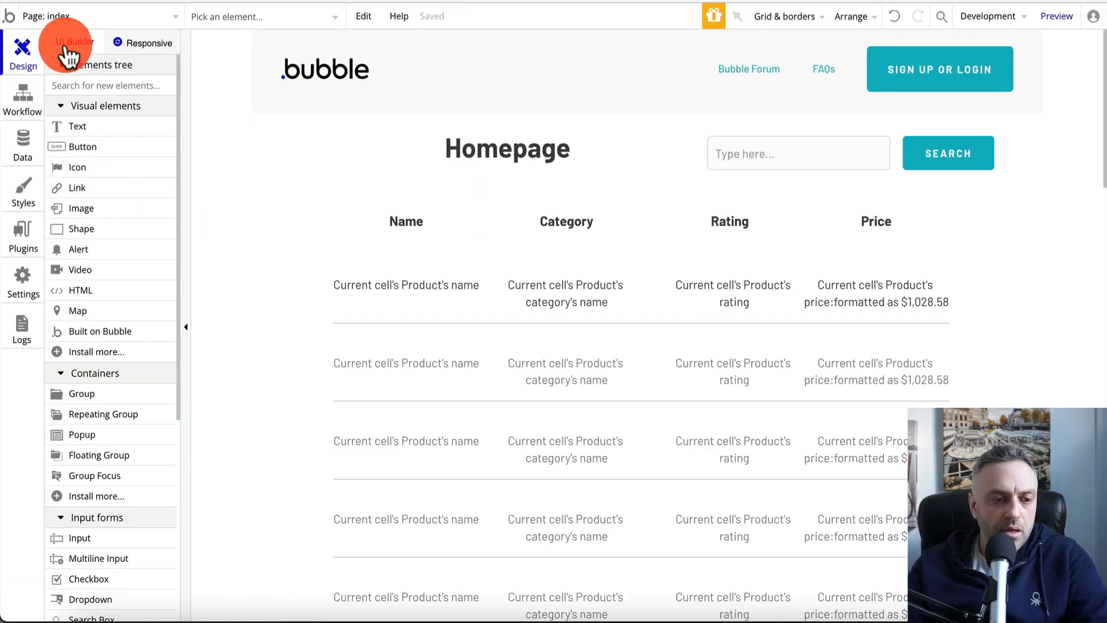
left_click(81, 15)
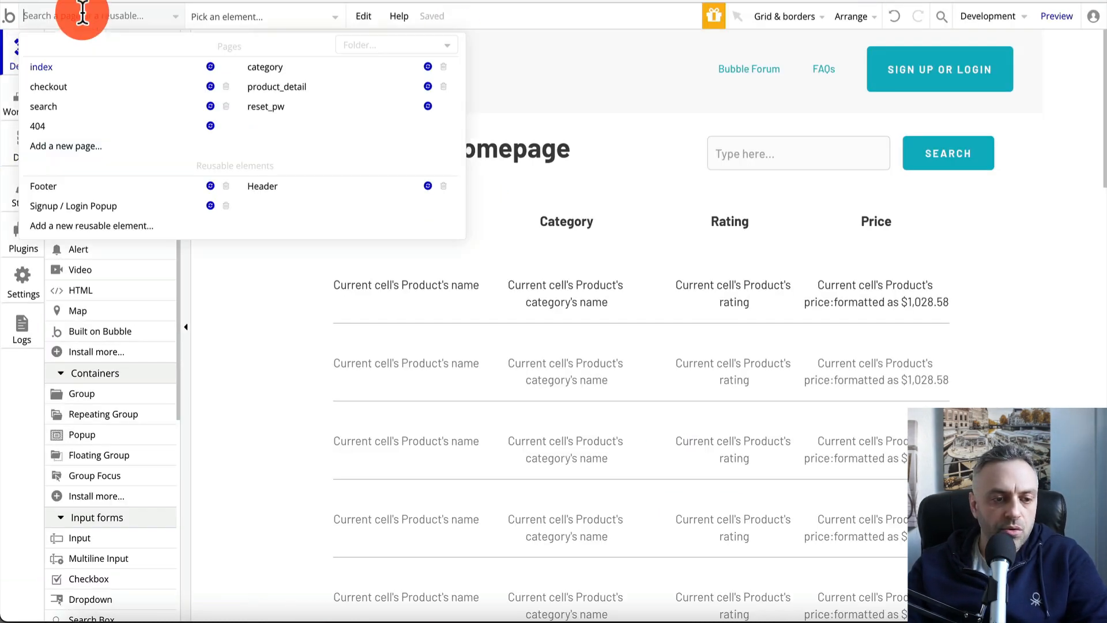
left_click(322, 88)
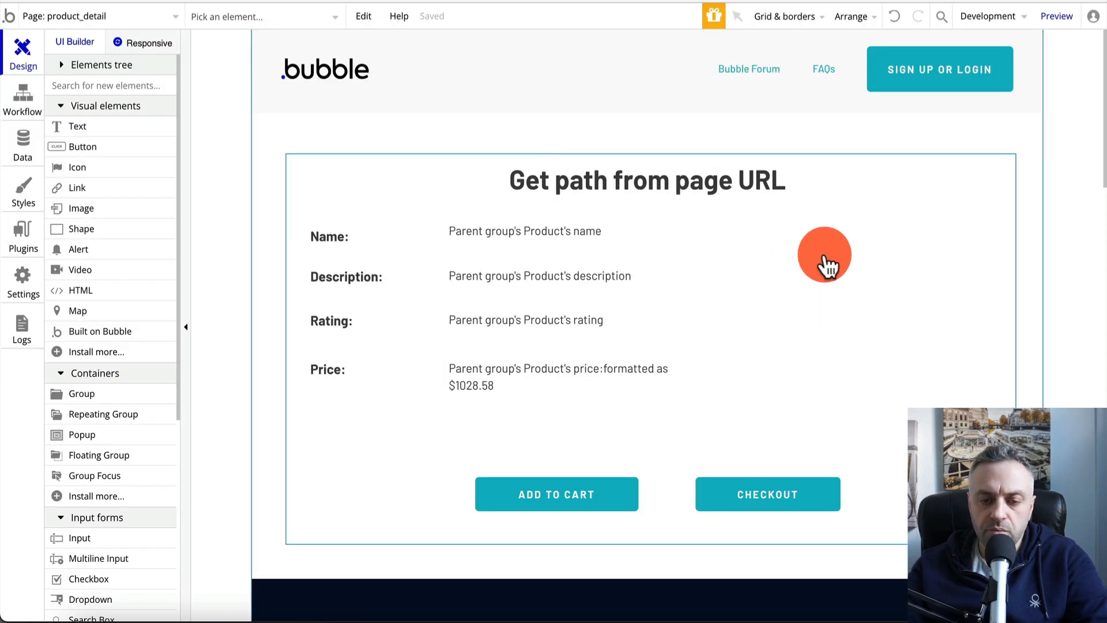
left_click(770, 510)
double_click(775, 510)
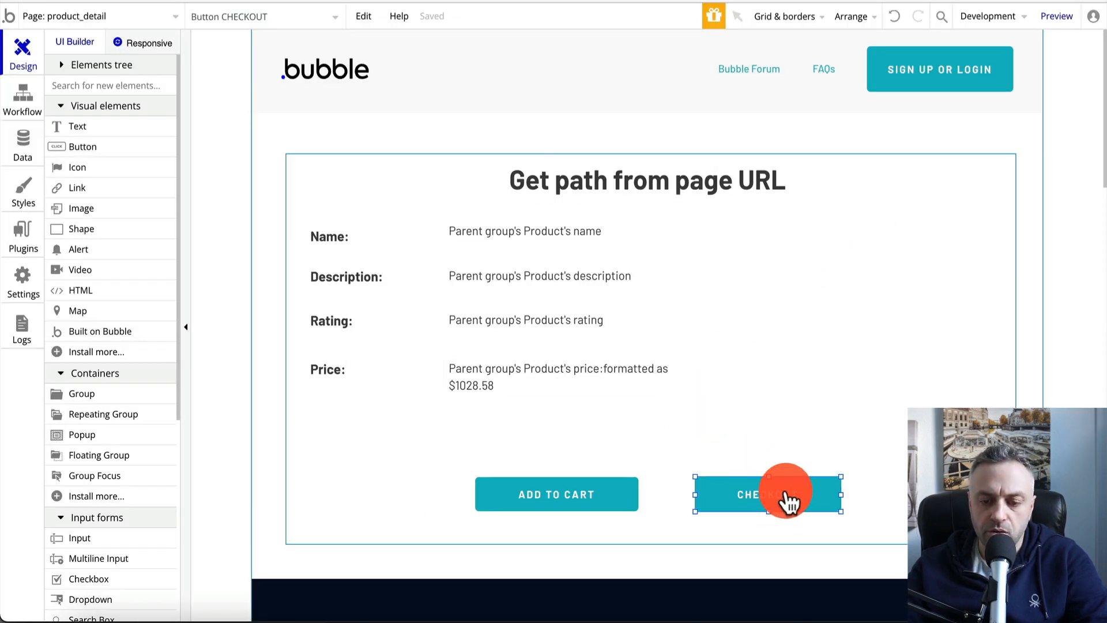
Give CHECKOUT a Go to page checkout action, then switch to the index page
left_click(914, 245)
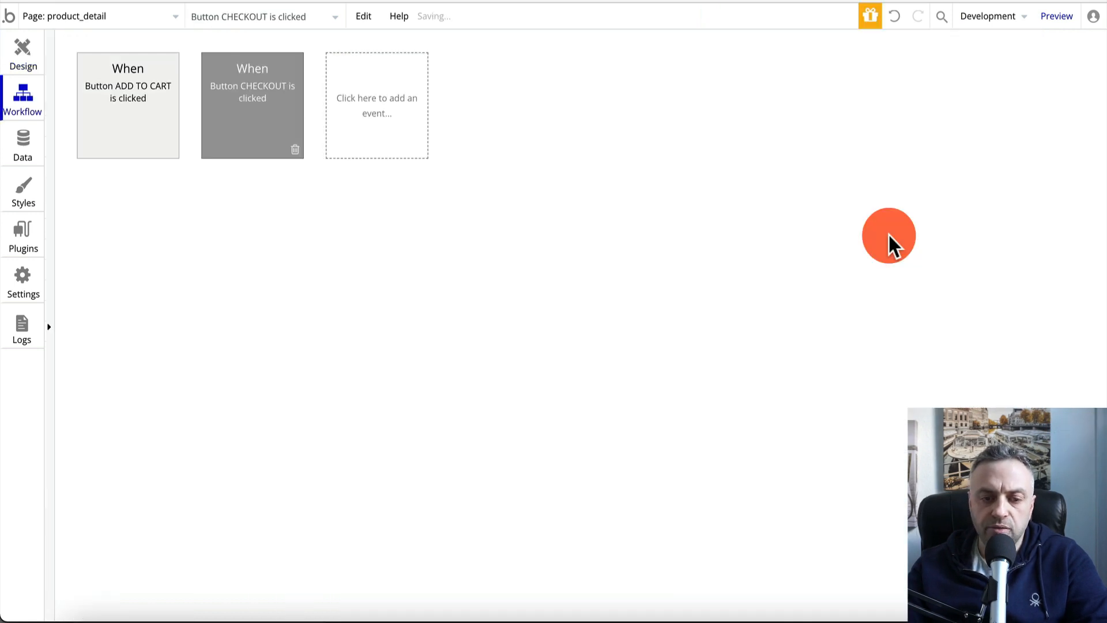
left_click(136, 218)
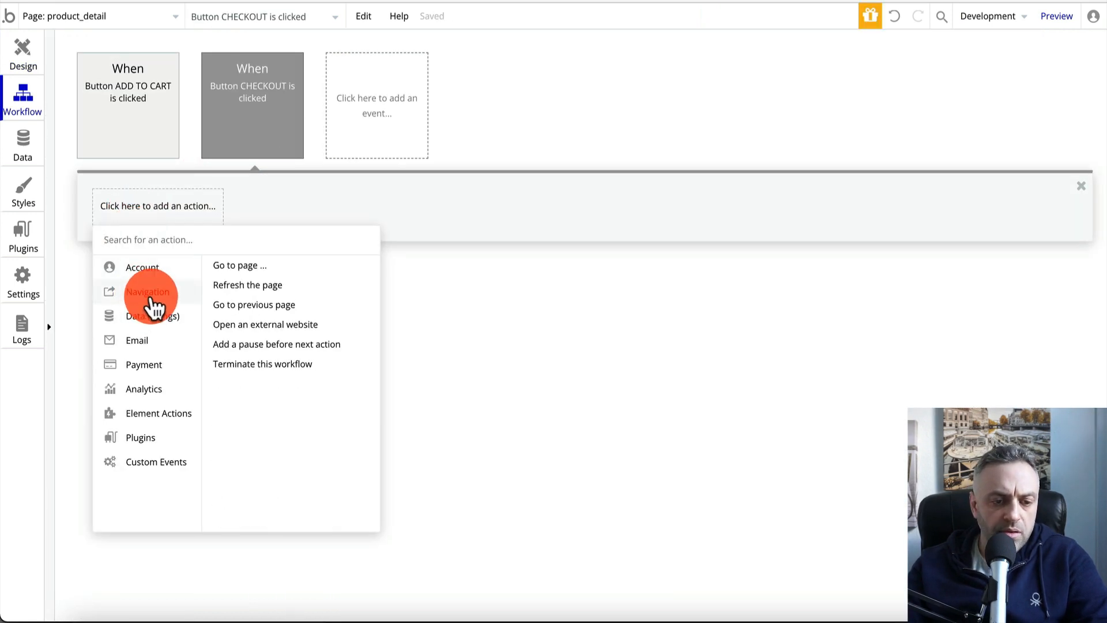
left_click(272, 277)
left_click(924, 136)
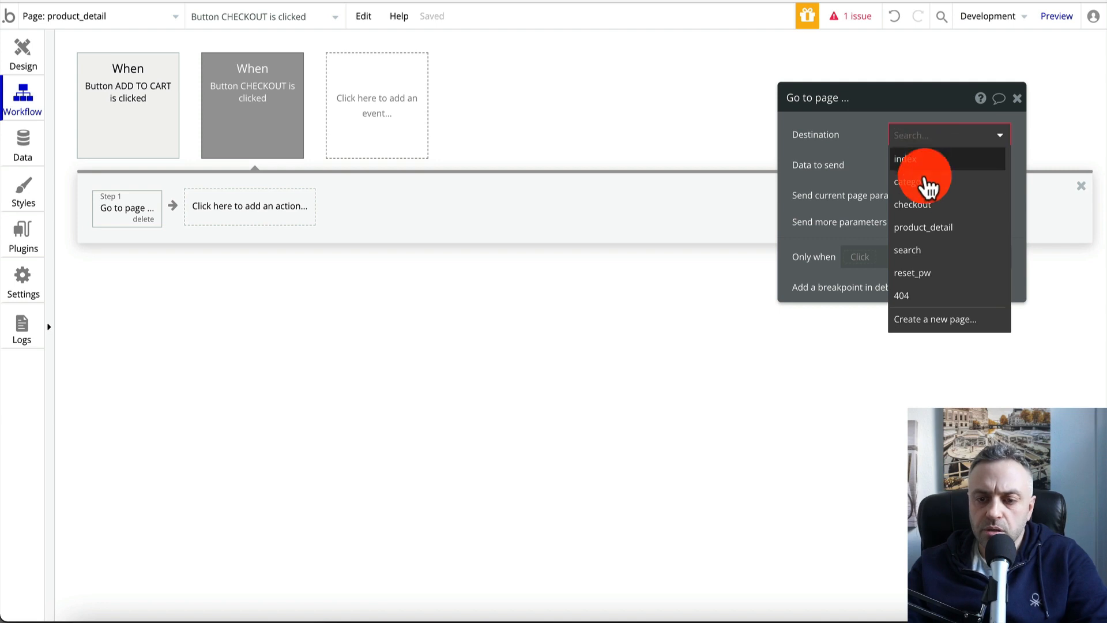
left_click(923, 206)
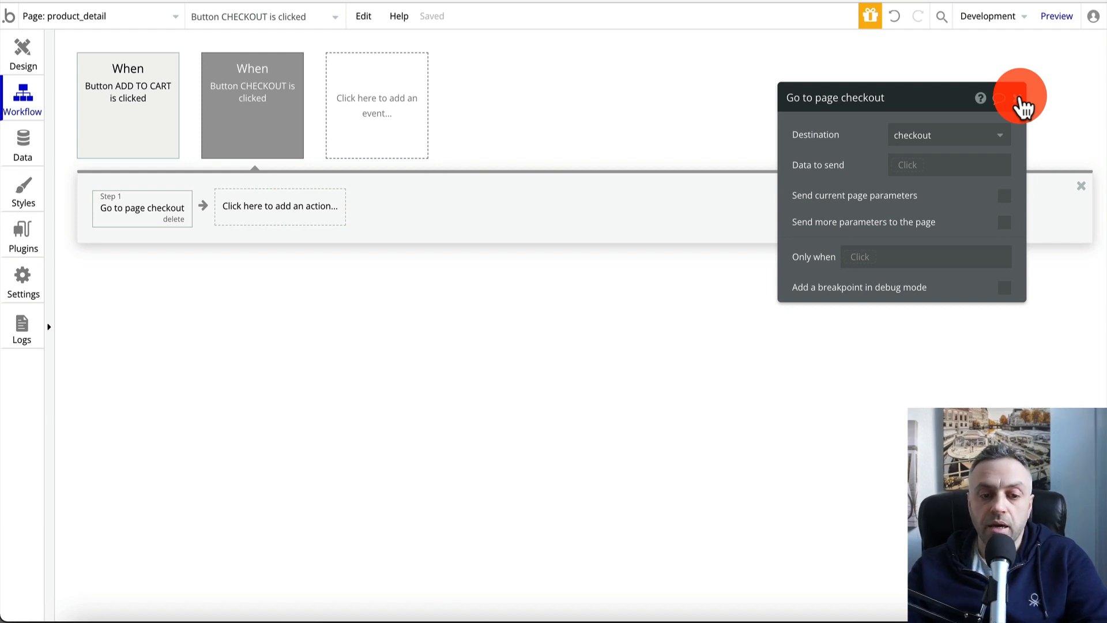
left_click(1018, 99)
left_click(68, 17)
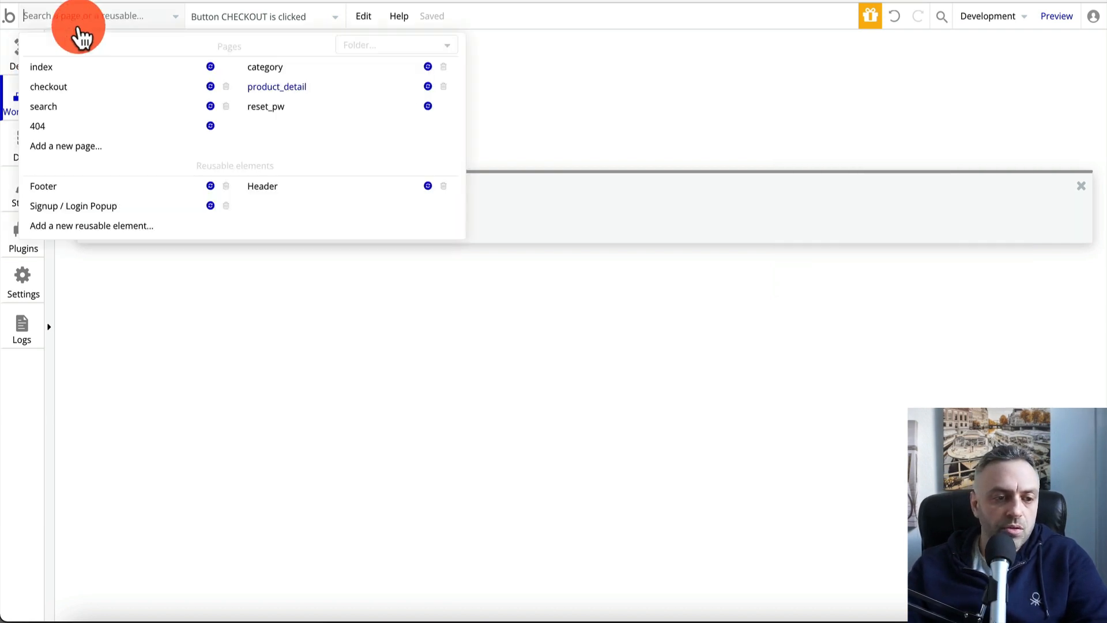
left_click(67, 70)
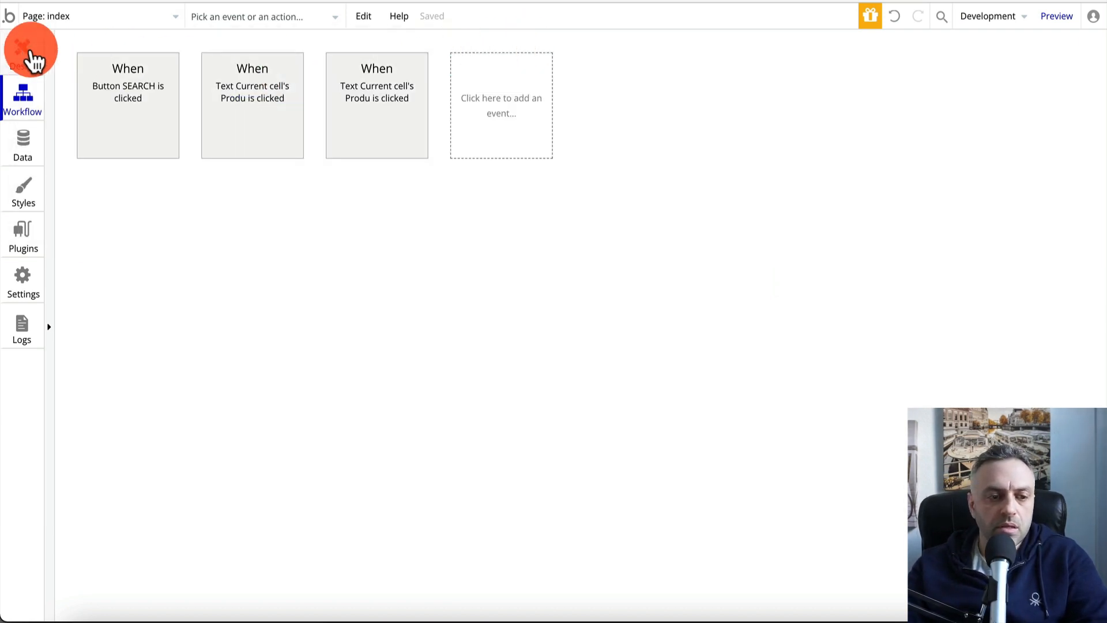
In a live preview, add widget1 to the cart and go to checkout
left_click(32, 58)
left_click(1058, 16)
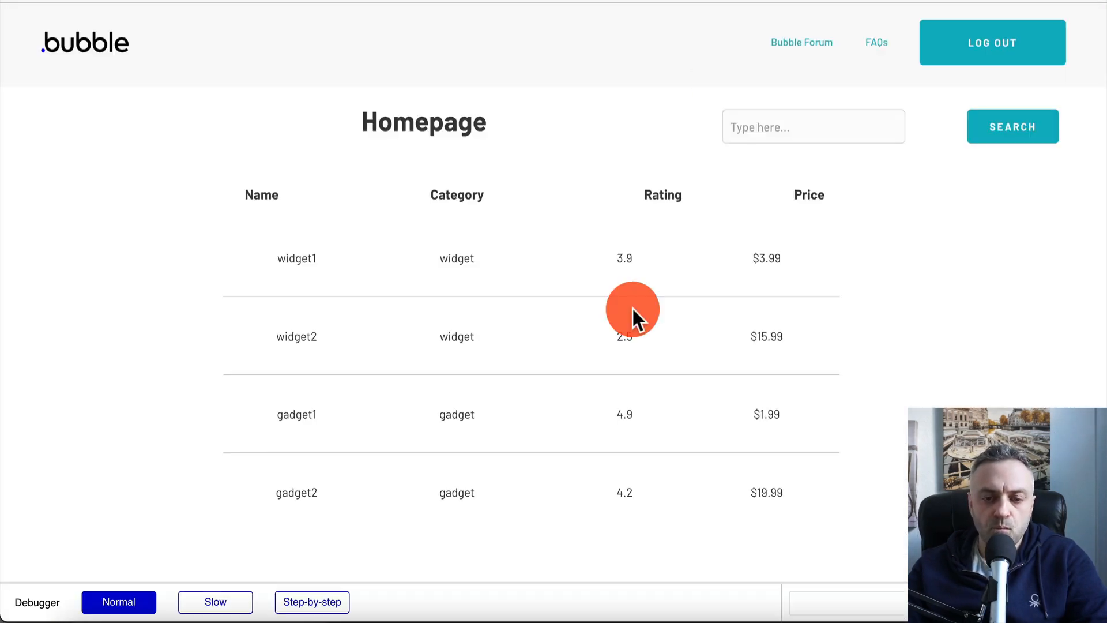
left_click(309, 262)
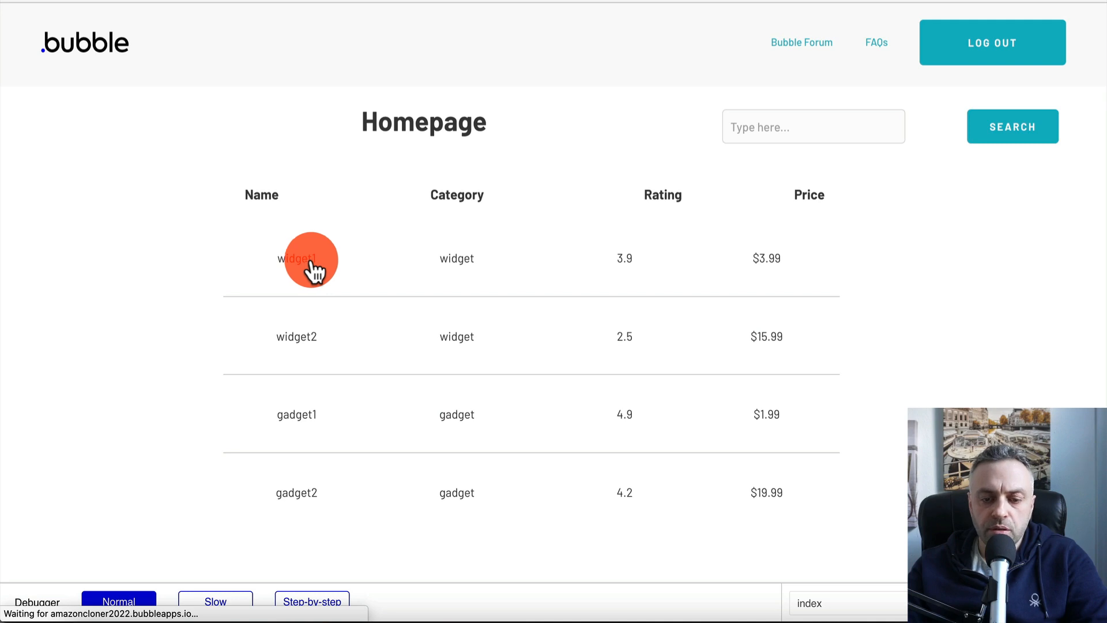
left_click(479, 479)
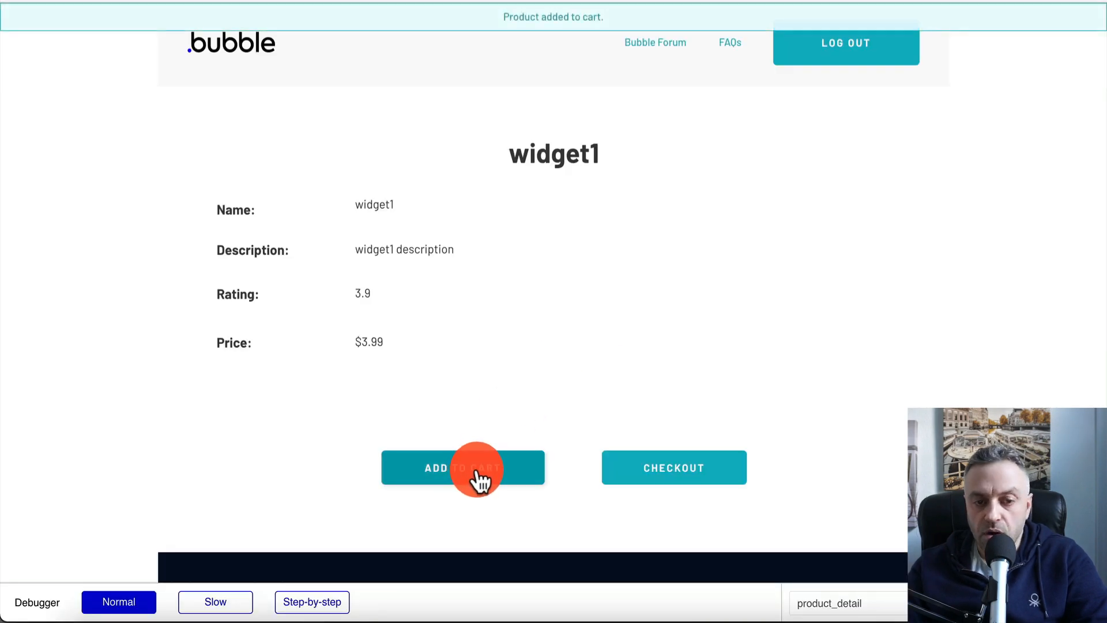
left_click(686, 478)
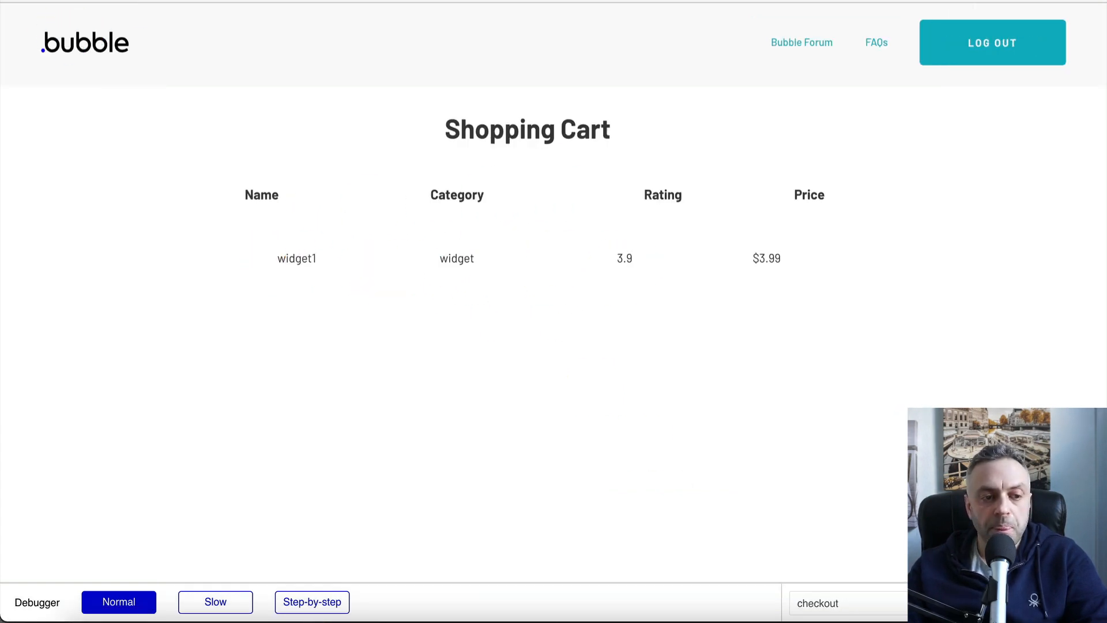
Go back, add gadget1 to the cart, and view the Shopping Cart with both products
key("alt+Left")
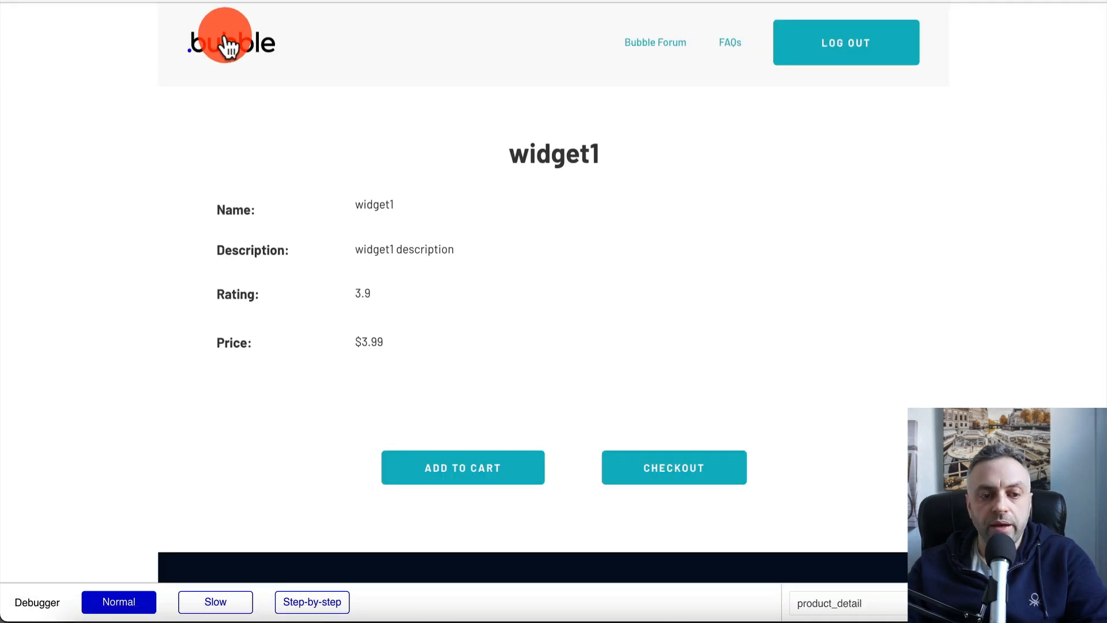
left_click(227, 47)
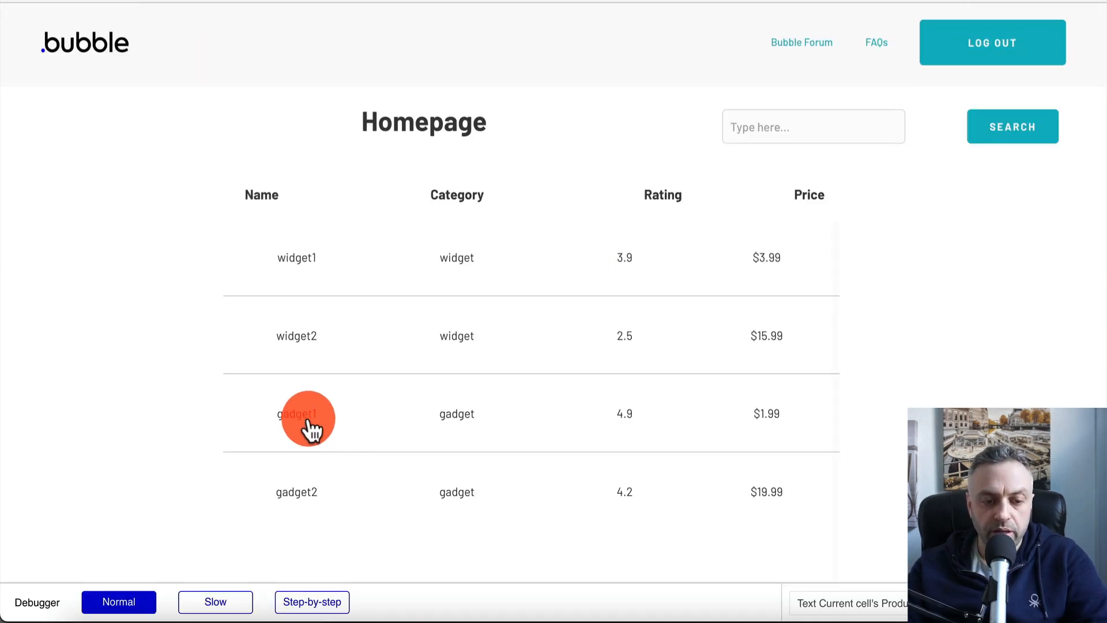
left_click(309, 426)
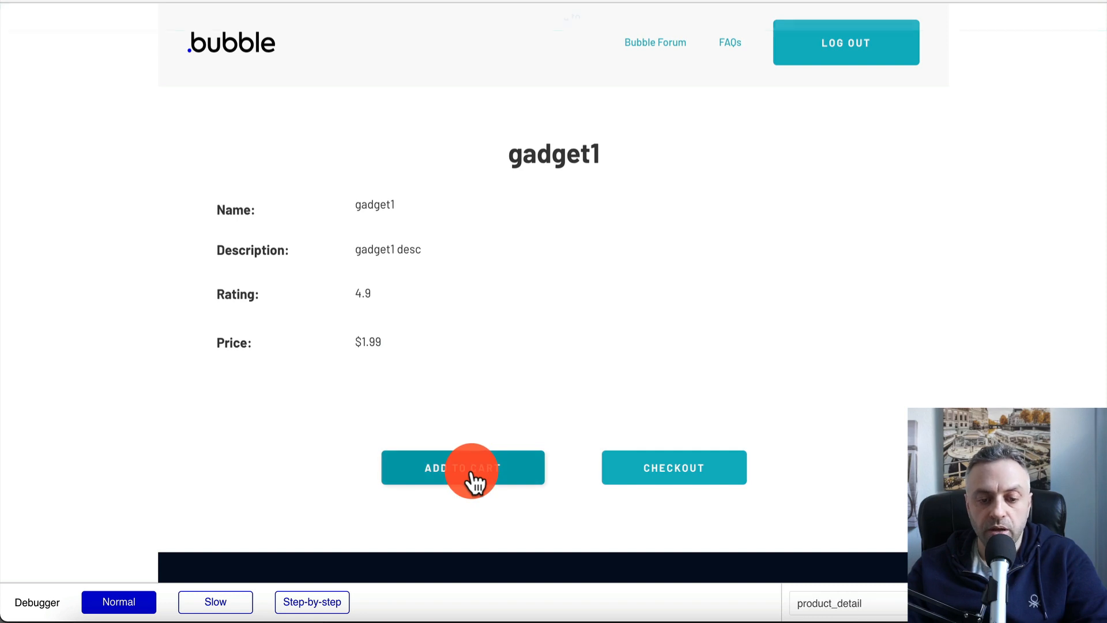
left_click(472, 474)
left_click(660, 455)
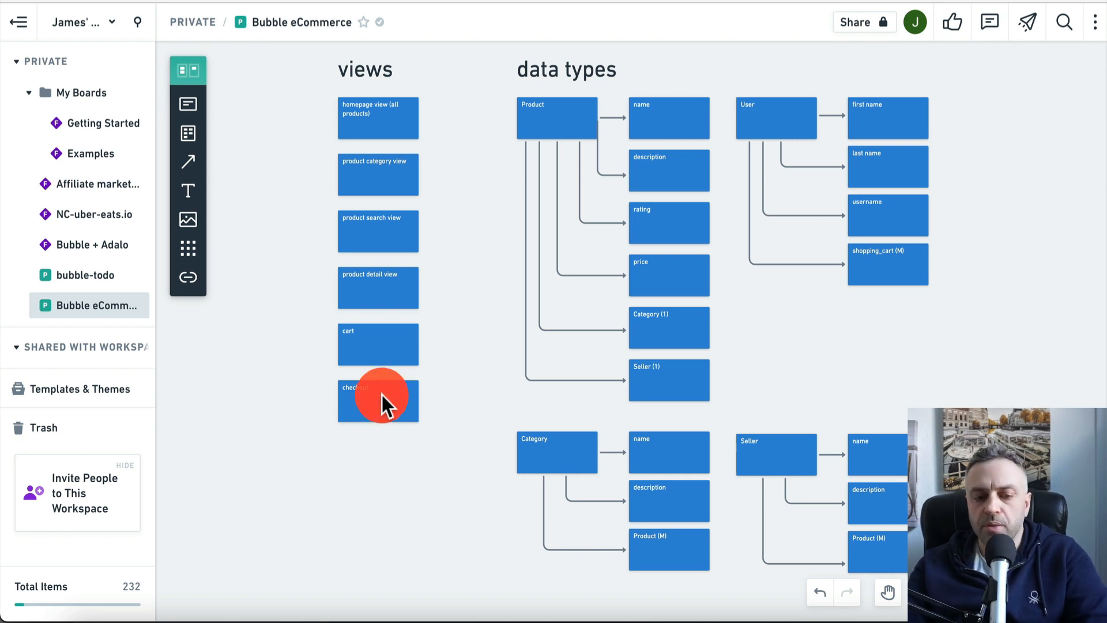
Delete the cart card and move the checkout card up into its place
left_click(369, 345)
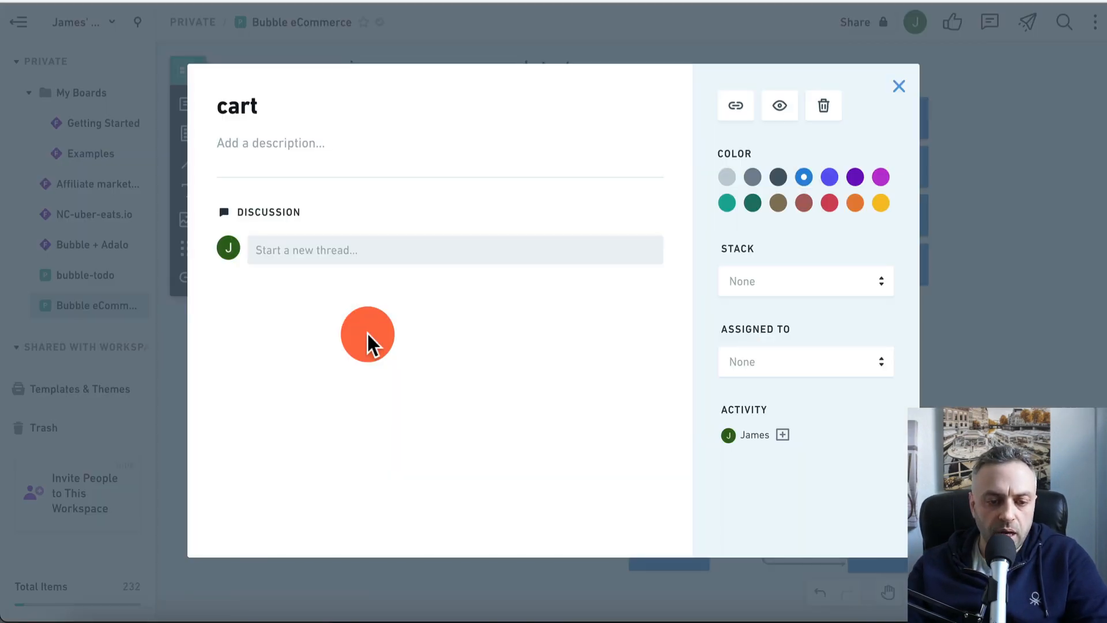
left_click(900, 87)
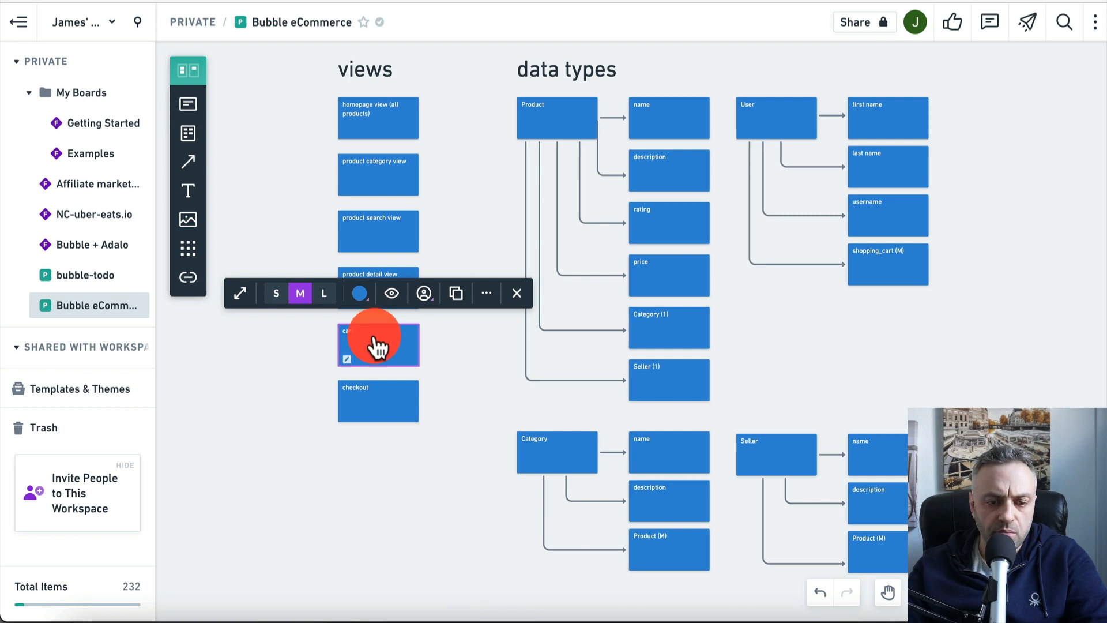
key("Delete")
left_click_drag(375, 386, 379, 349)
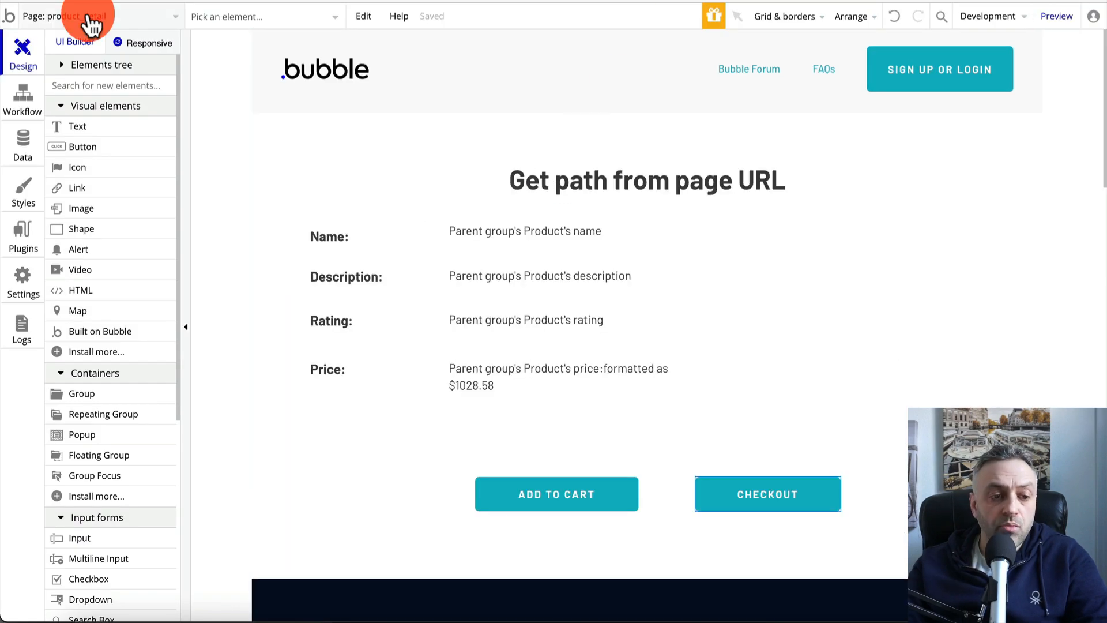
left_click(87, 17)
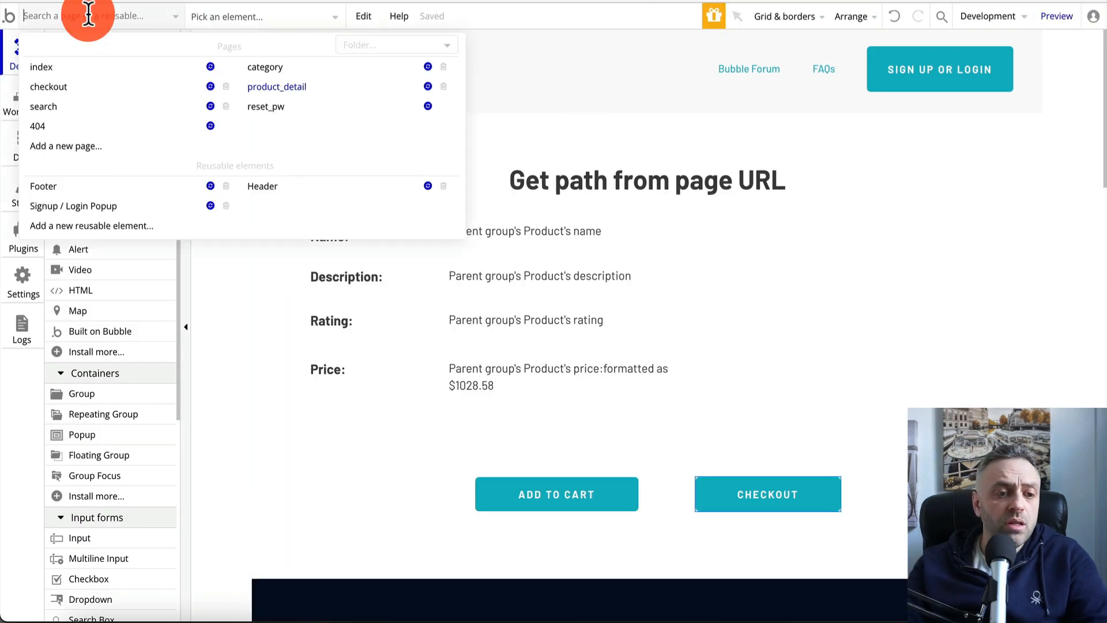
Switch to the checkout page and inspect the Price header and the cart's group
left_click(124, 88)
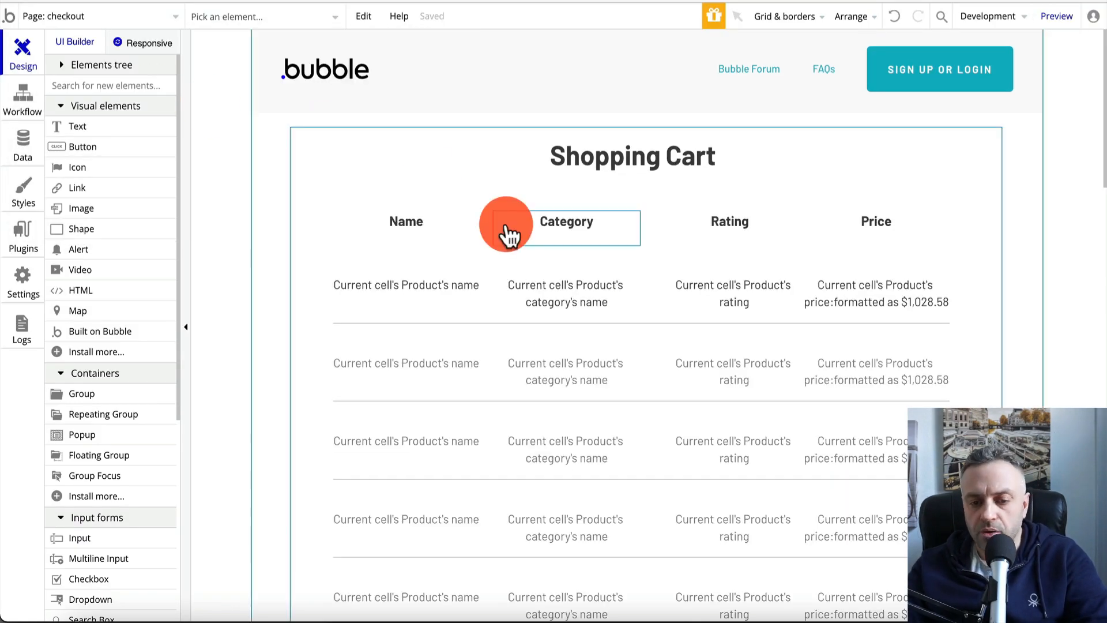
scroll(507, 233, "down", 5)
scroll(506, 230, "up", 5)
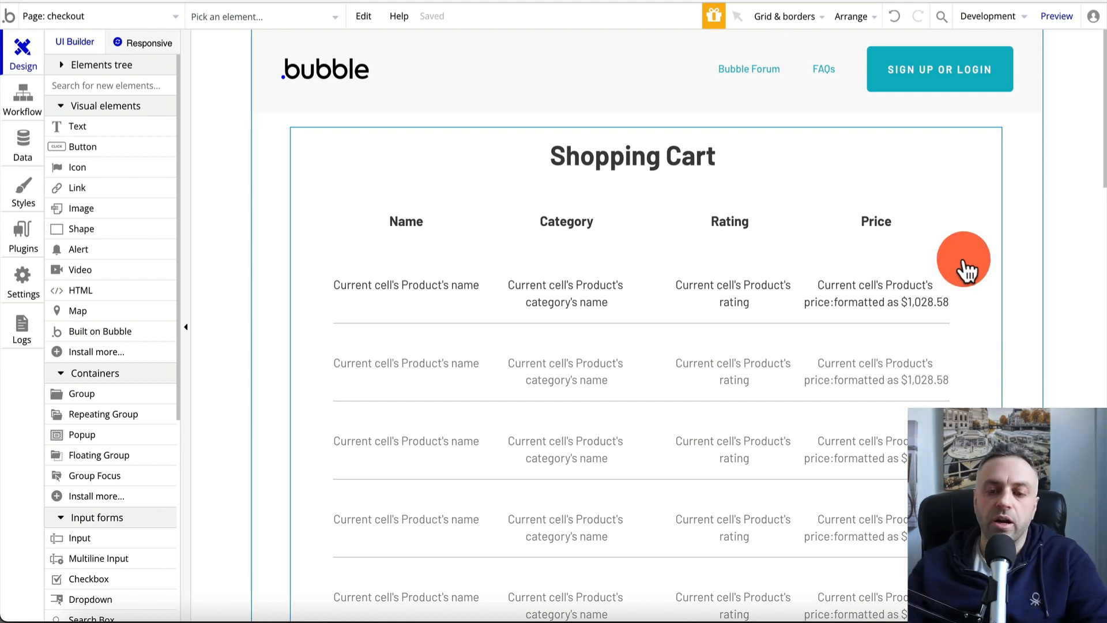
double_click(895, 226)
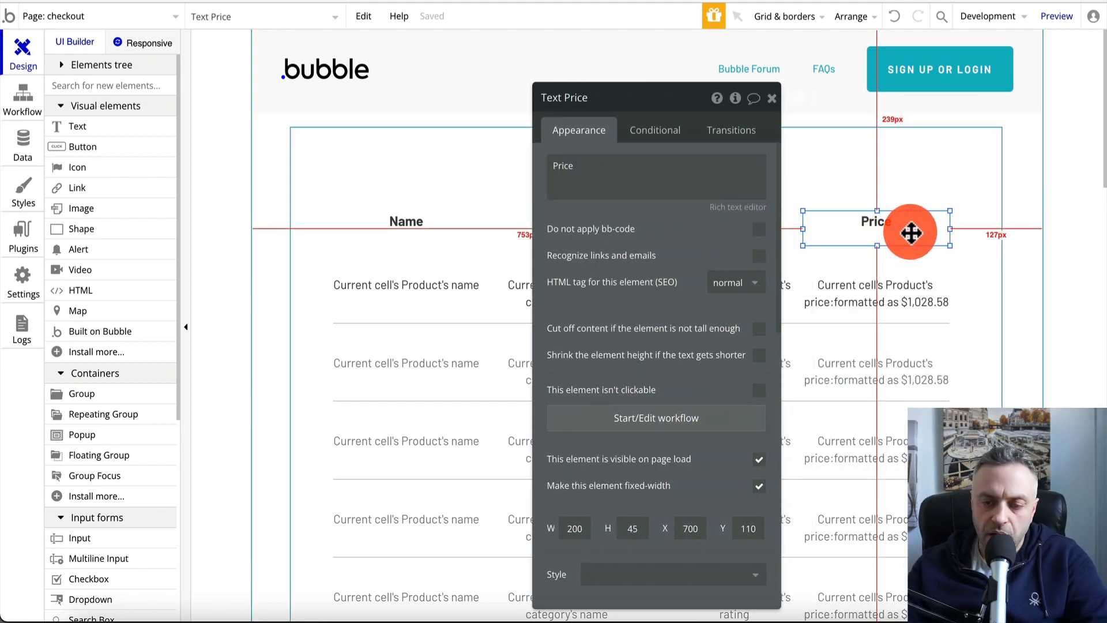
left_click(981, 297)
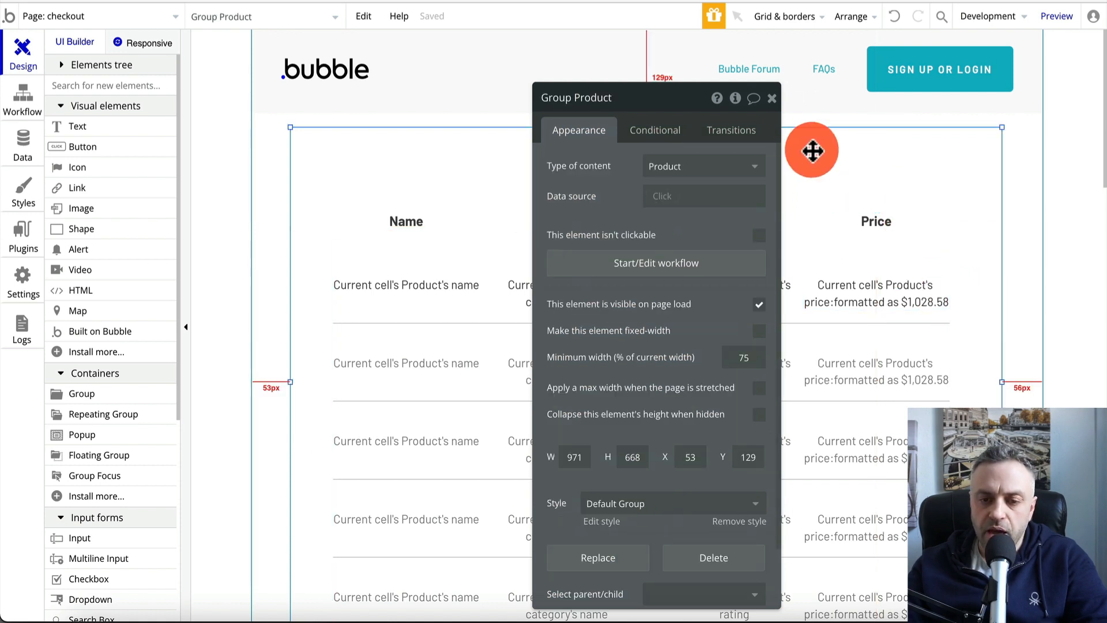
left_click(772, 98)
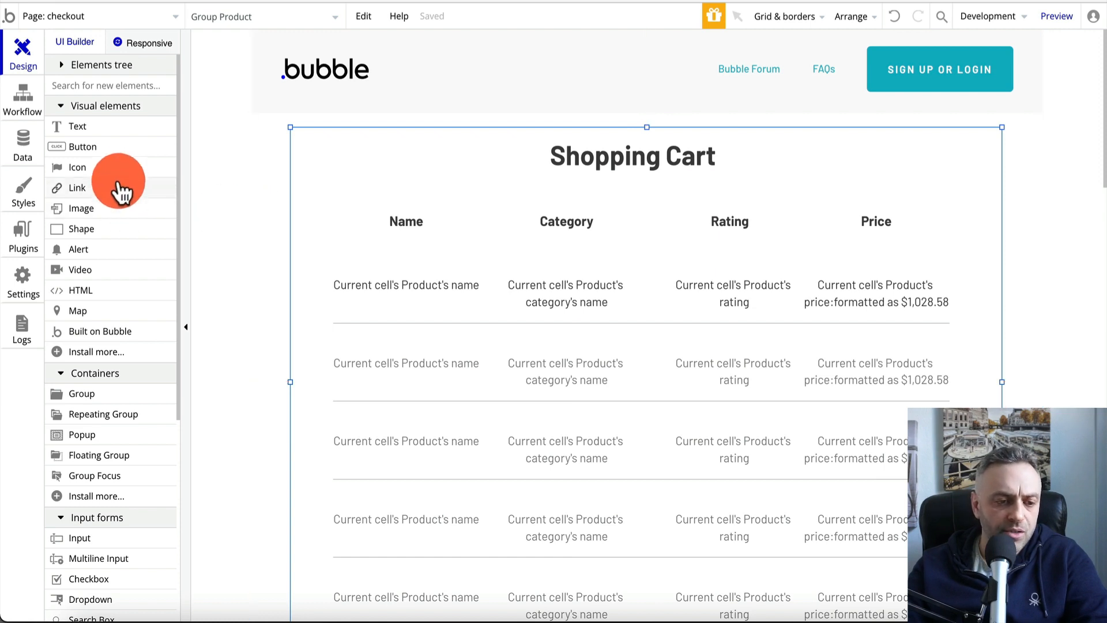
Drop a new text element into the cart list and place it beside the Price header
scroll(107, 288, "down", 3)
scroll(106, 288, "up", 3)
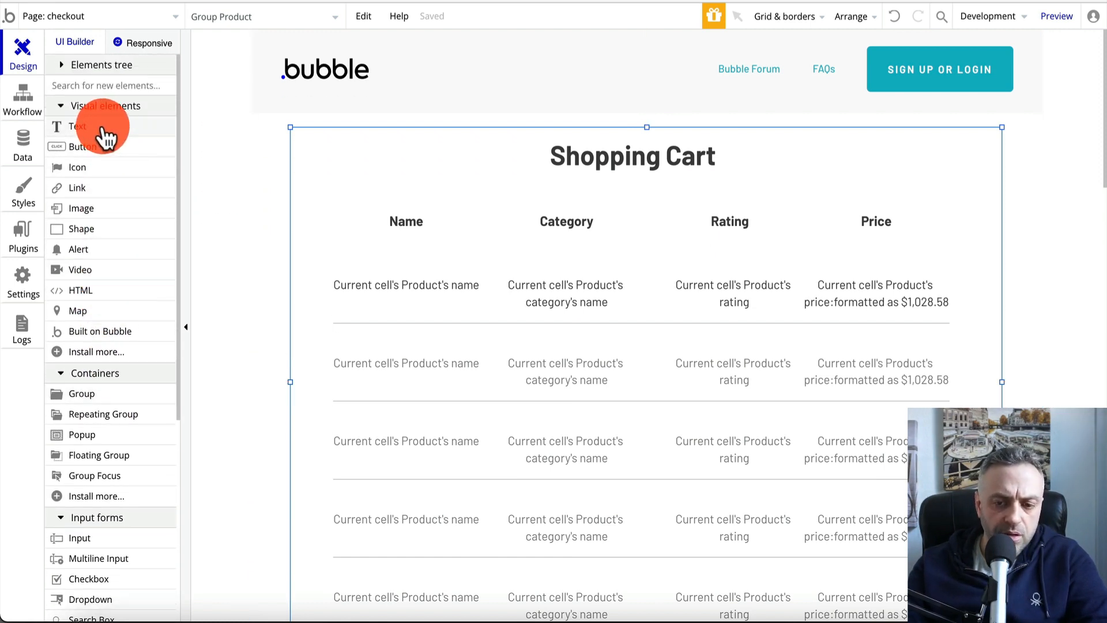
left_click_drag(104, 137, 962, 299)
left_click(934, 257)
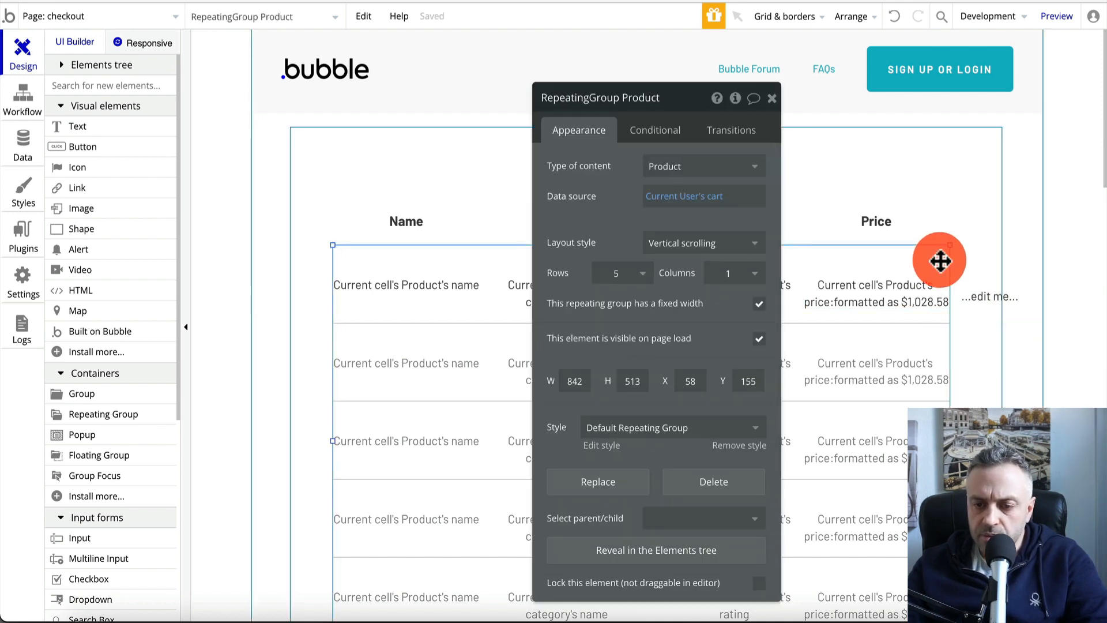
left_click_drag(950, 441, 1002, 441)
left_click(980, 298)
left_click_drag(981, 299, 984, 215)
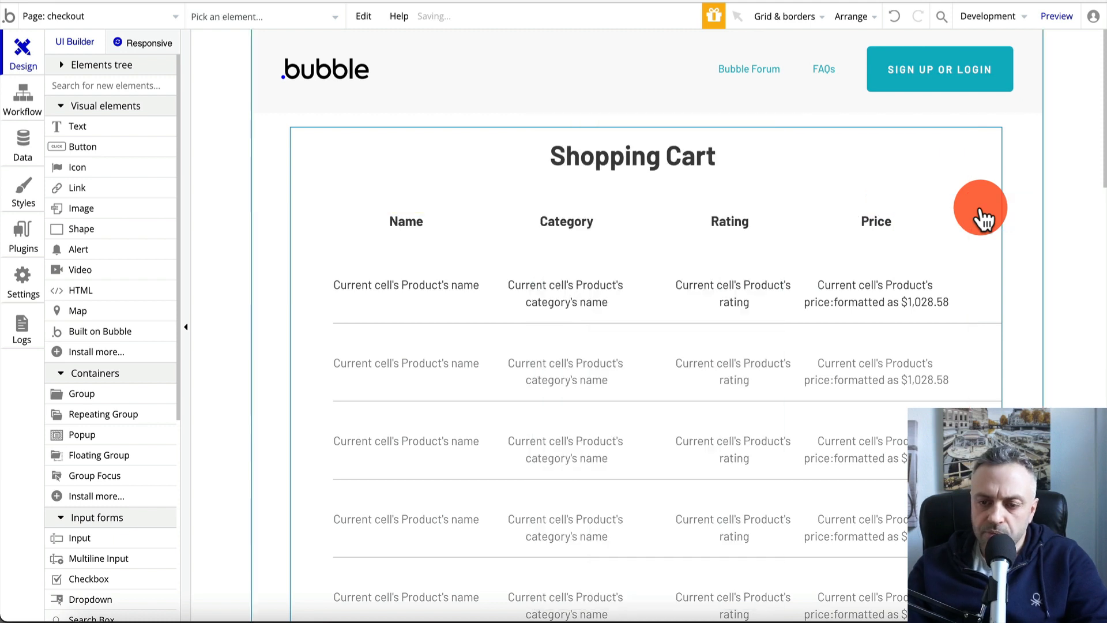
Widen the cart's group to 1021 px and stretch the cart list to match
left_click(986, 299)
left_click_drag(1002, 440, 1005, 440)
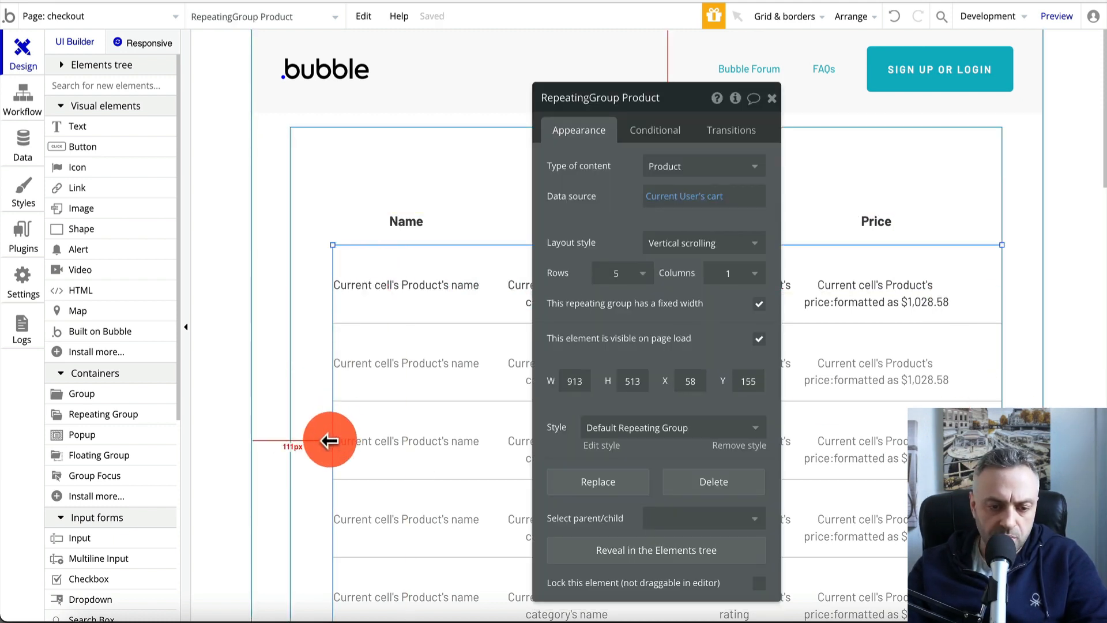
left_click_drag(332, 441, 293, 442)
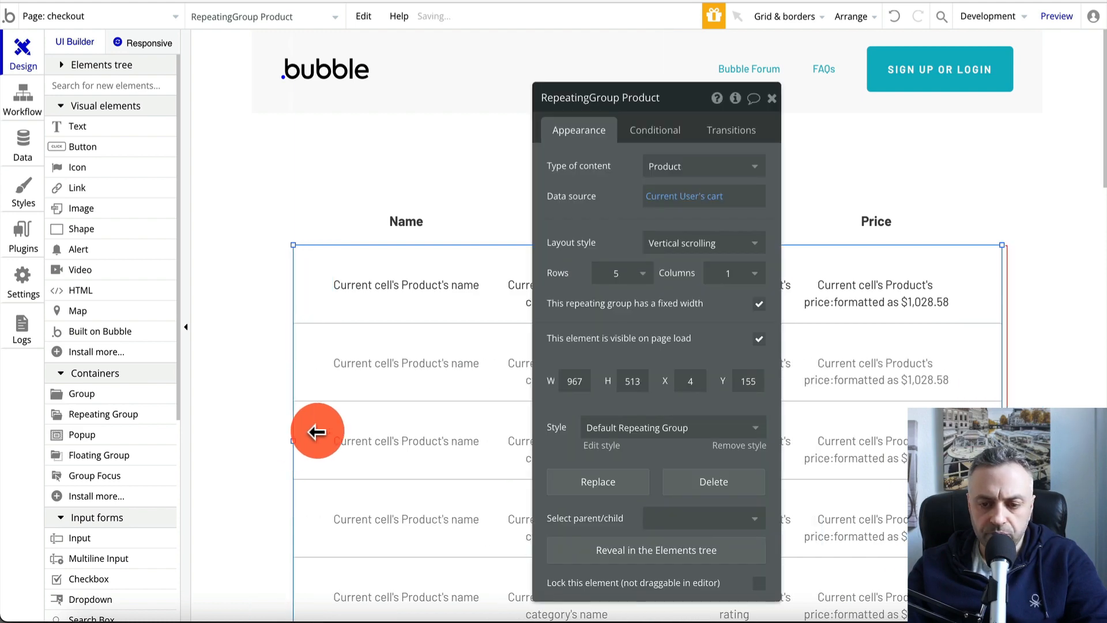
left_click(407, 222)
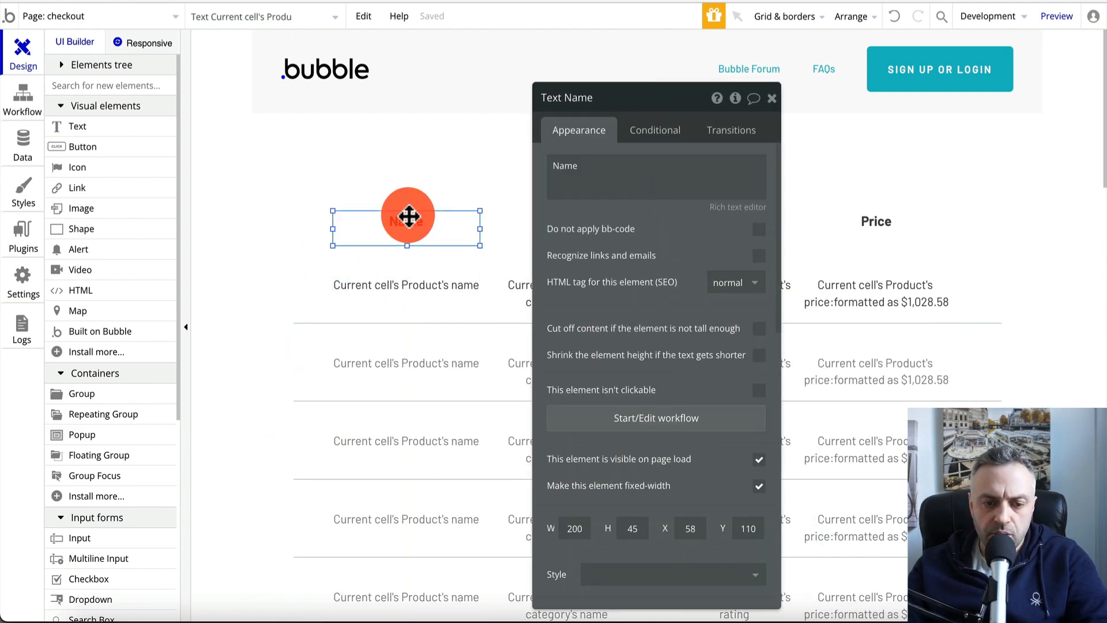
left_click(977, 219)
left_click_drag(1000, 397, 1038, 380)
left_click(981, 375)
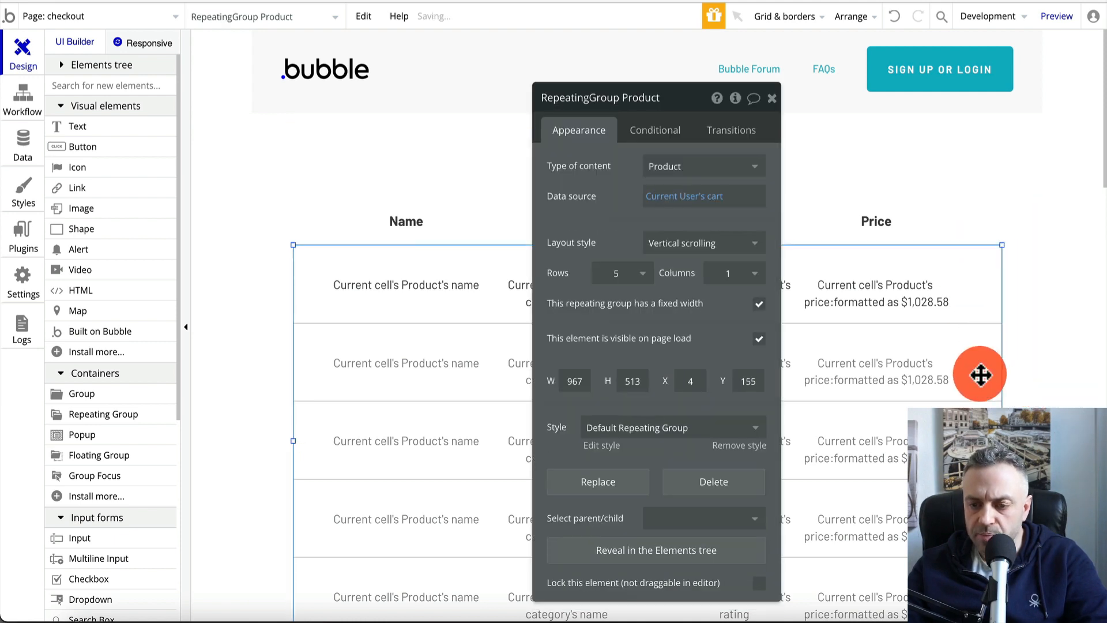
left_click_drag(1002, 439, 1038, 439)
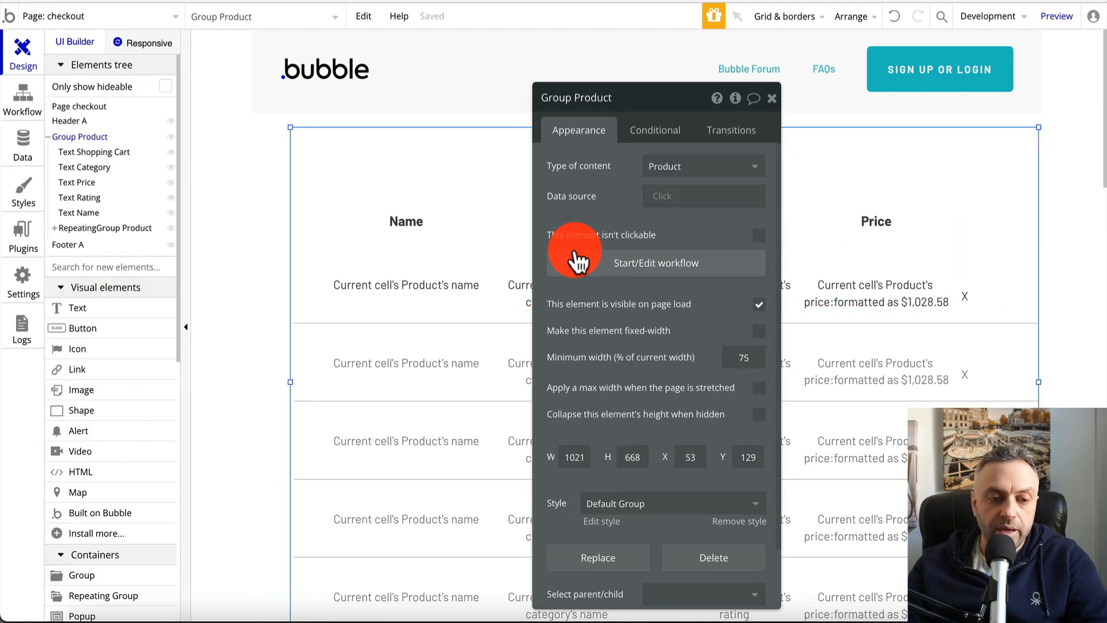
Replace the X text with a narrow 'X' button in each row and create its click workflow
left_click(992, 299)
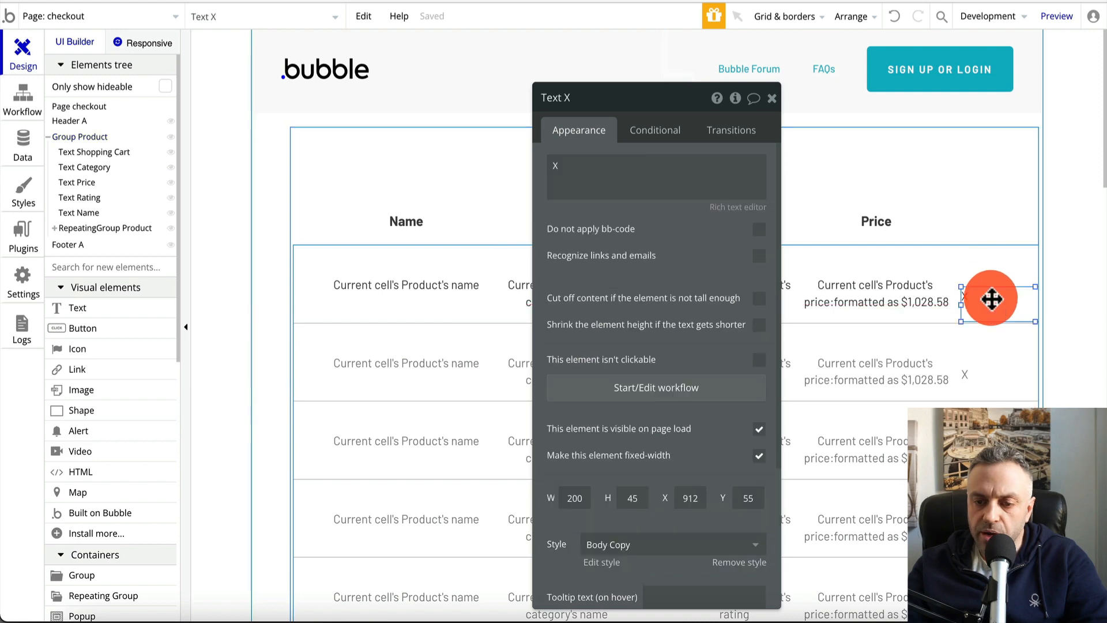
key("Delete")
left_click_drag(69, 334, 968, 300)
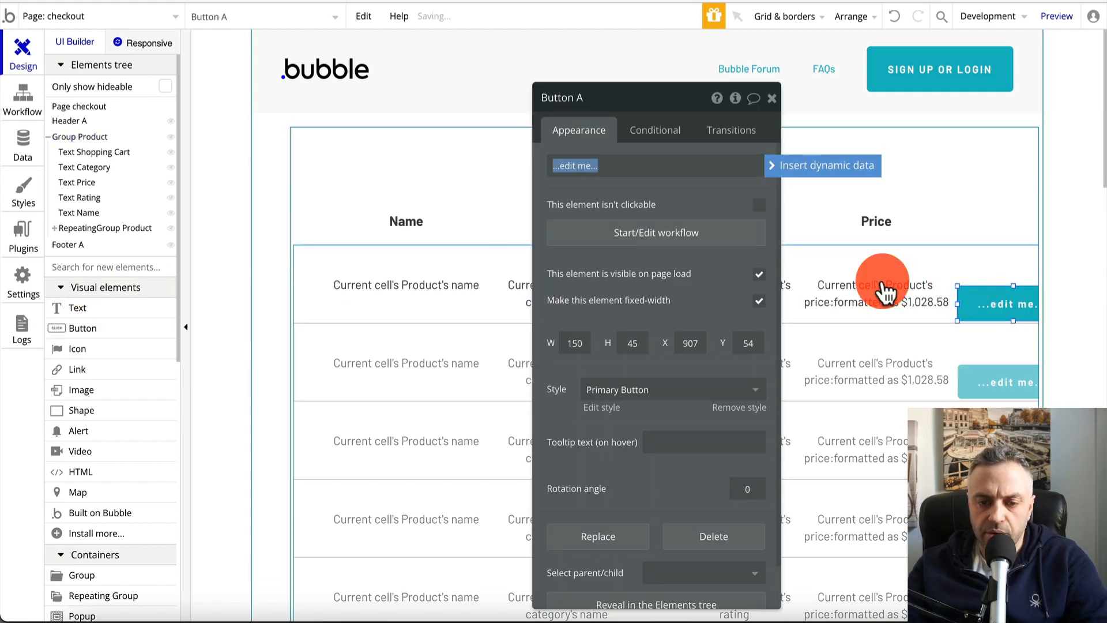
type("X")
left_click(744, 150)
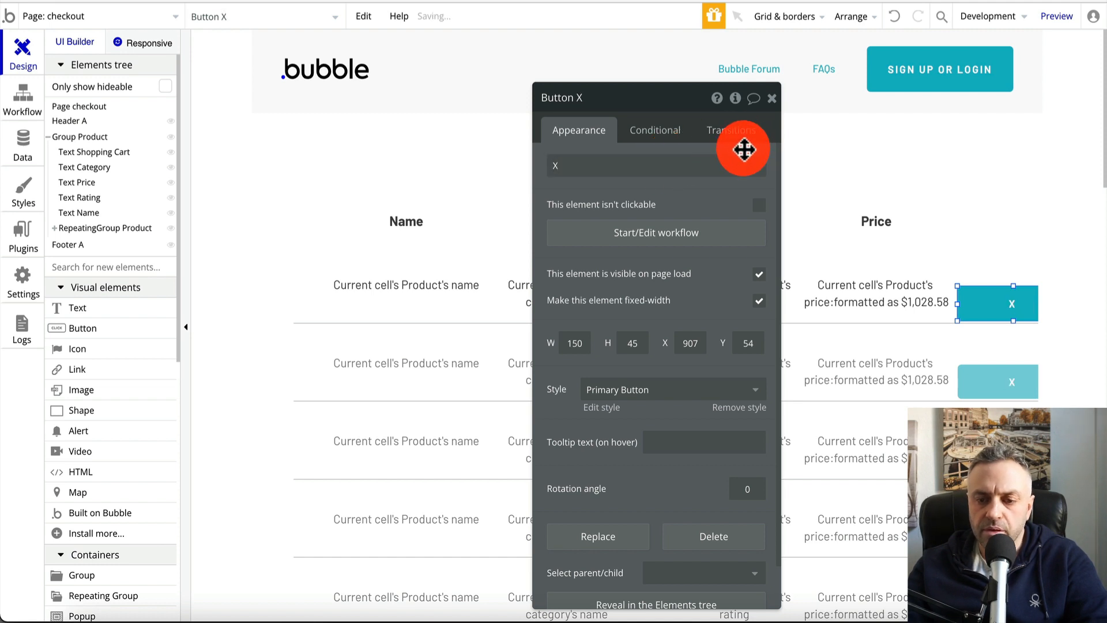
mouse_move(957, 303)
left_mouse_down()
mouse_move(1005, 303)
mouse_move(971, 292)
mouse_move(979, 303)
left_mouse_up()
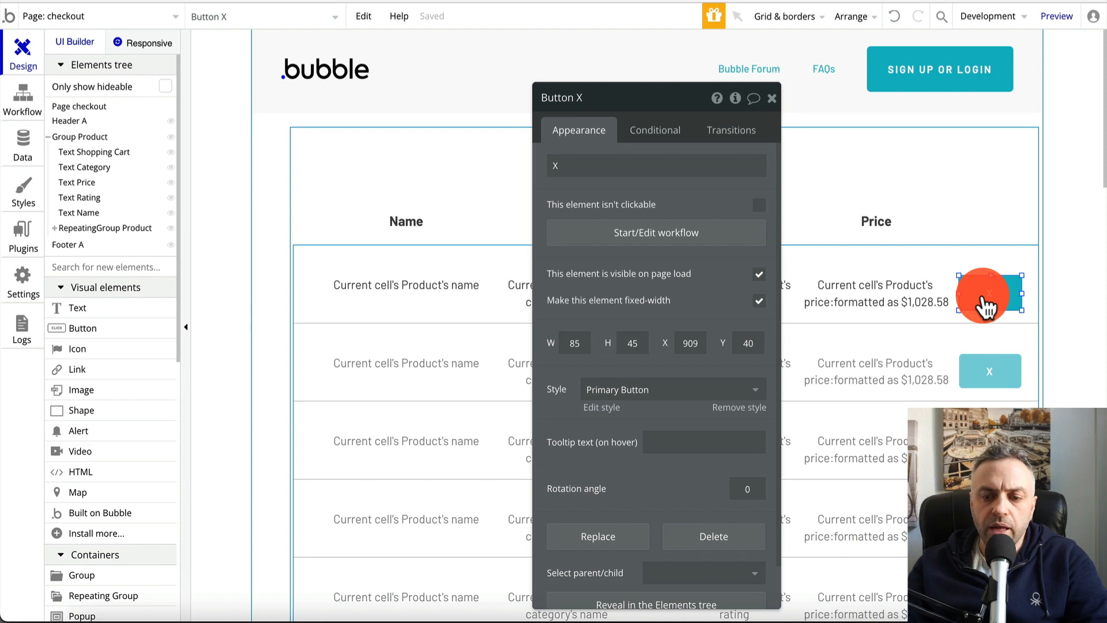
left_click_drag(959, 293, 980, 297)
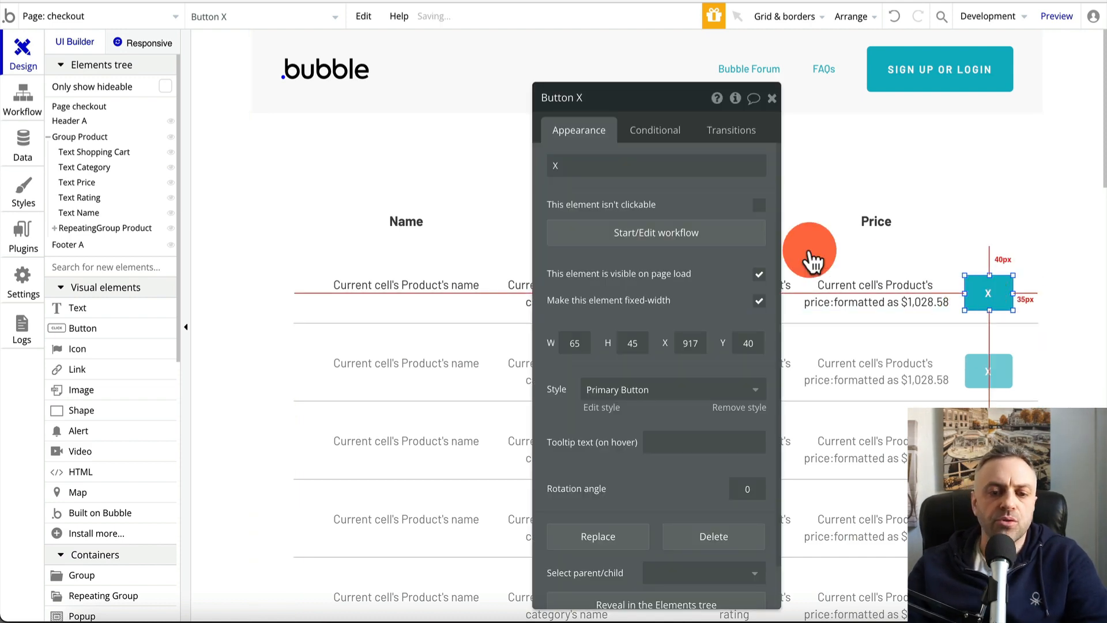
left_click(679, 231)
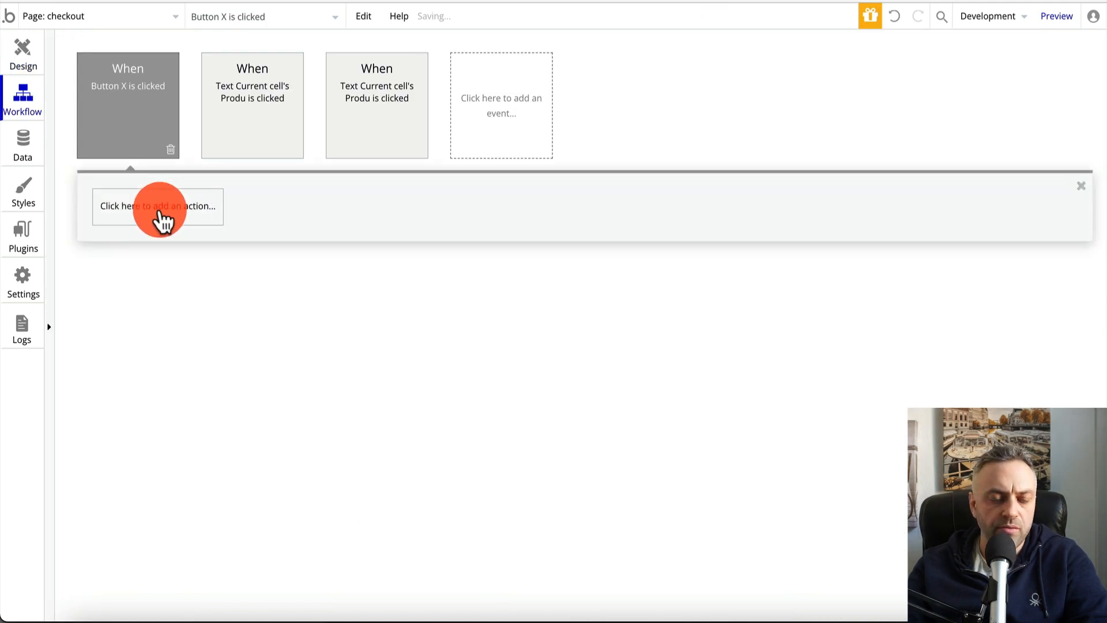
Add a Make changes action removing Current cell's Product from Current User's cart
left_click(158, 217)
mouse_move(148, 301)
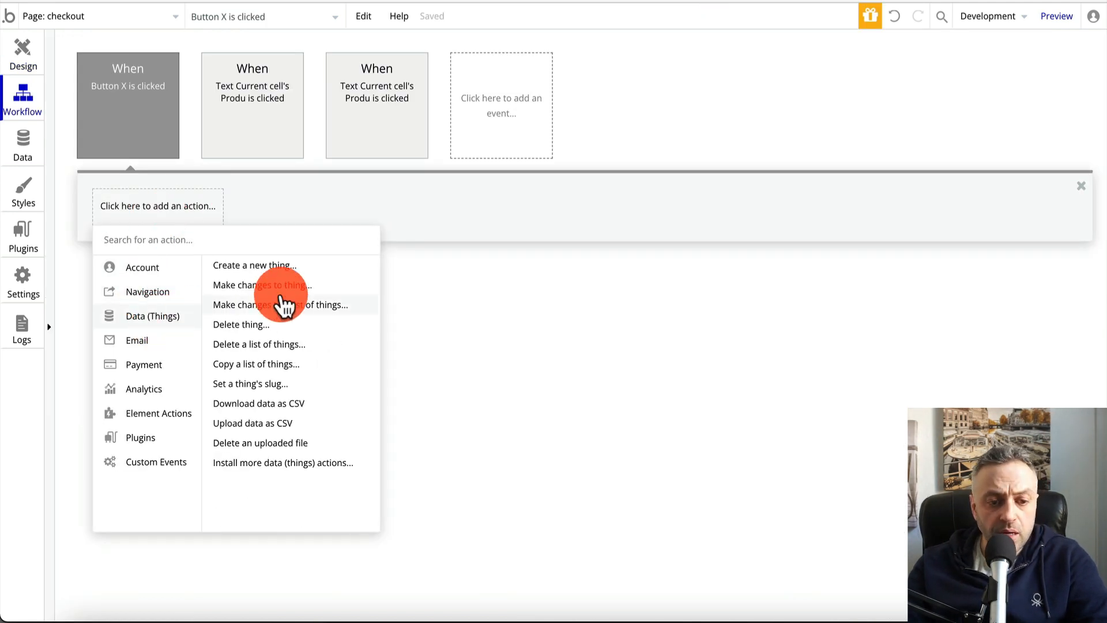
mouse_move(294, 294)
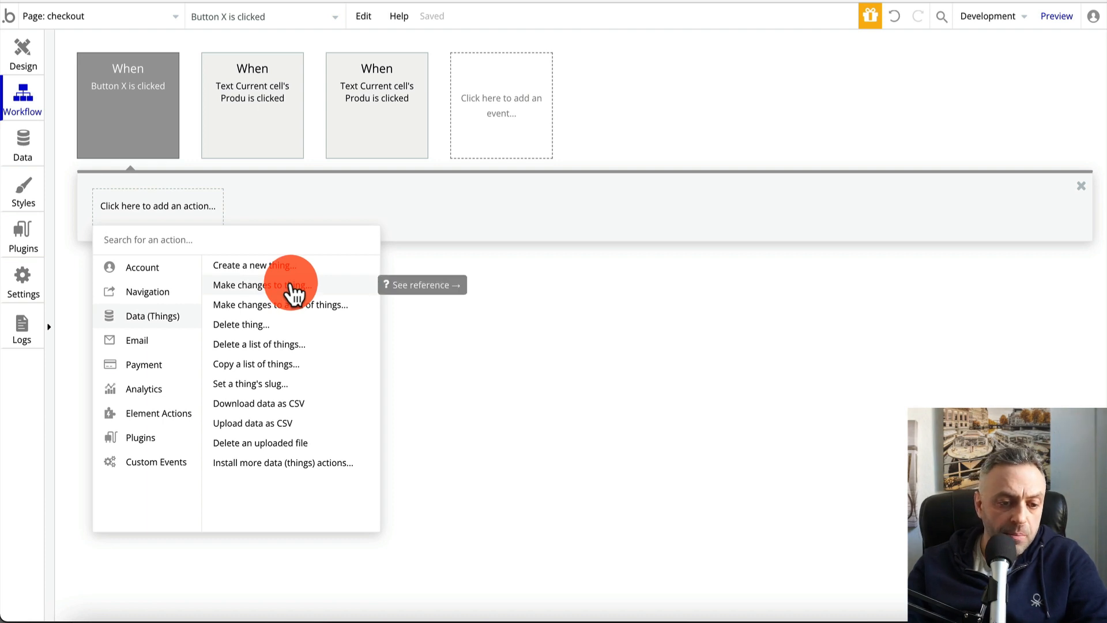
left_click(293, 287)
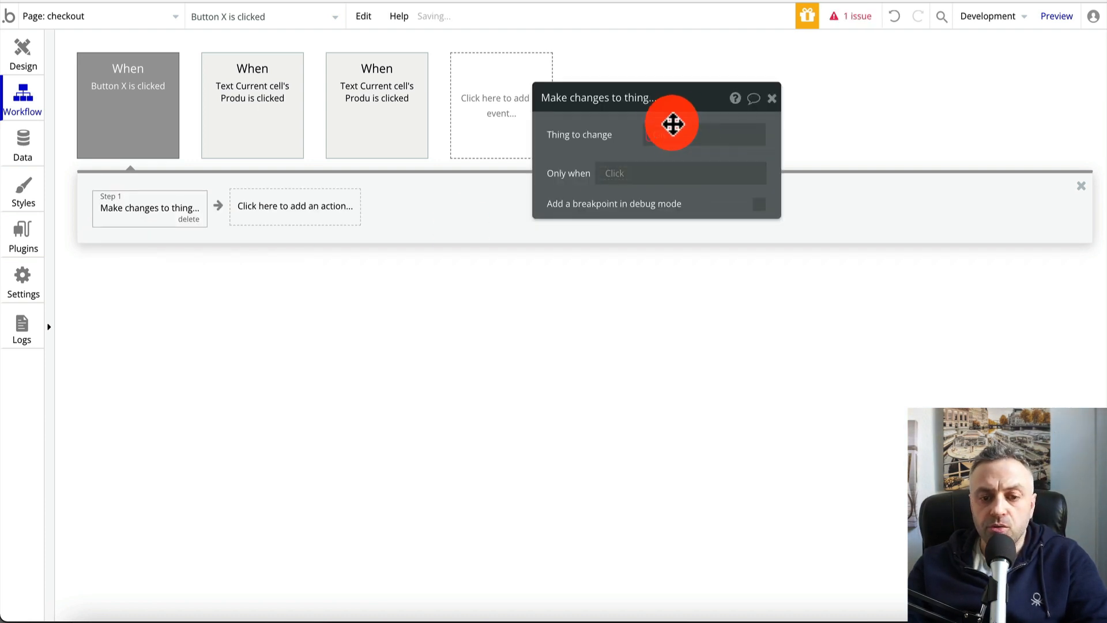
left_click(668, 143)
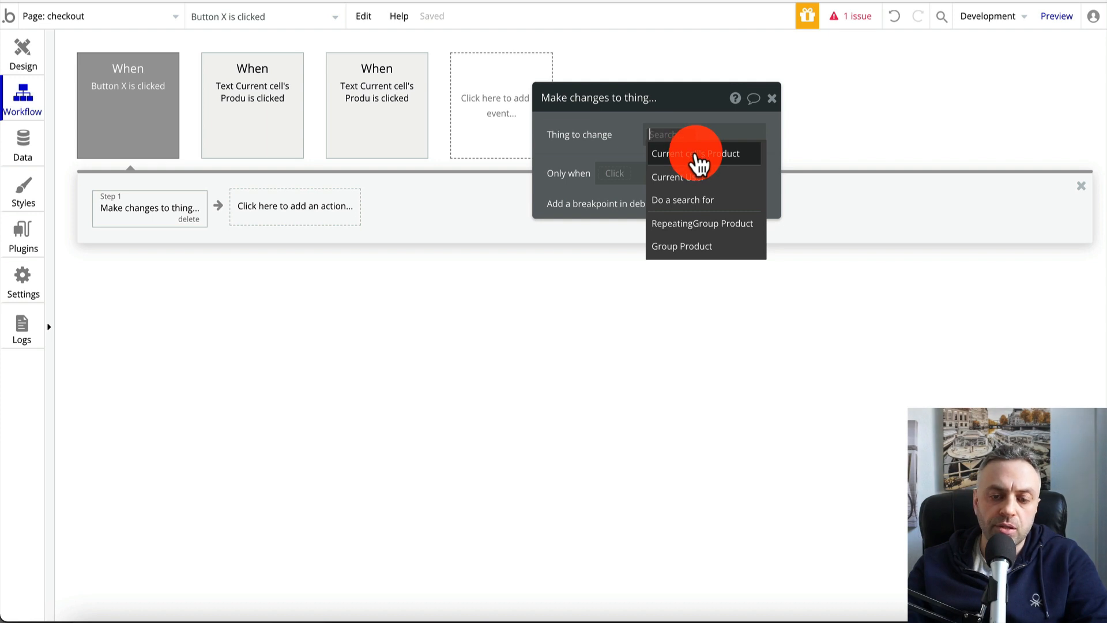
left_click(691, 183)
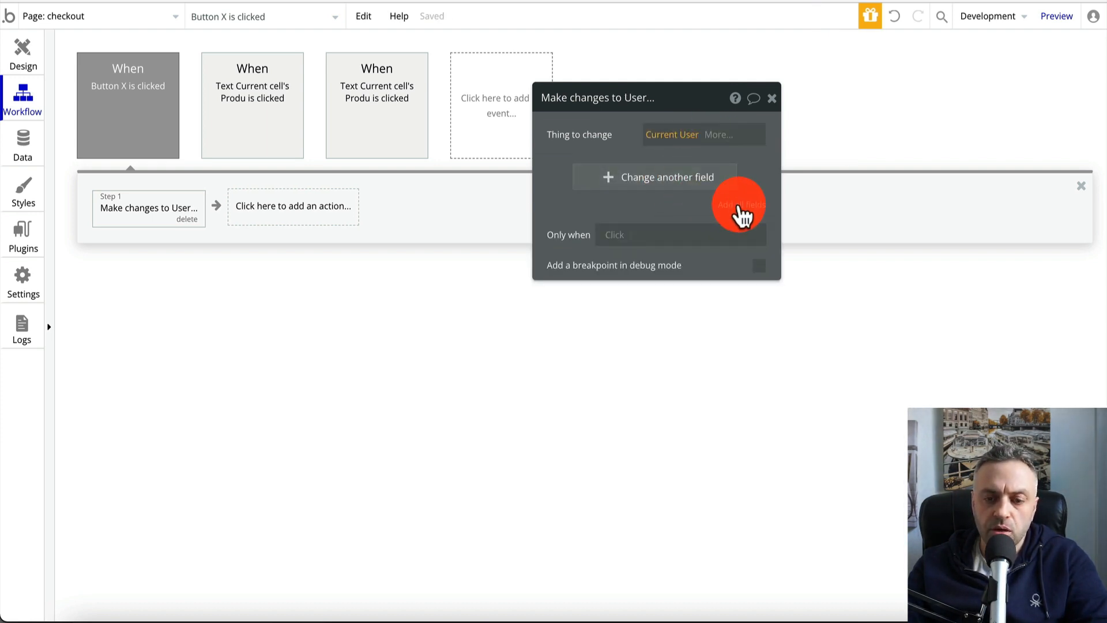
left_click(742, 205)
left_click(770, 206)
left_click(770, 205)
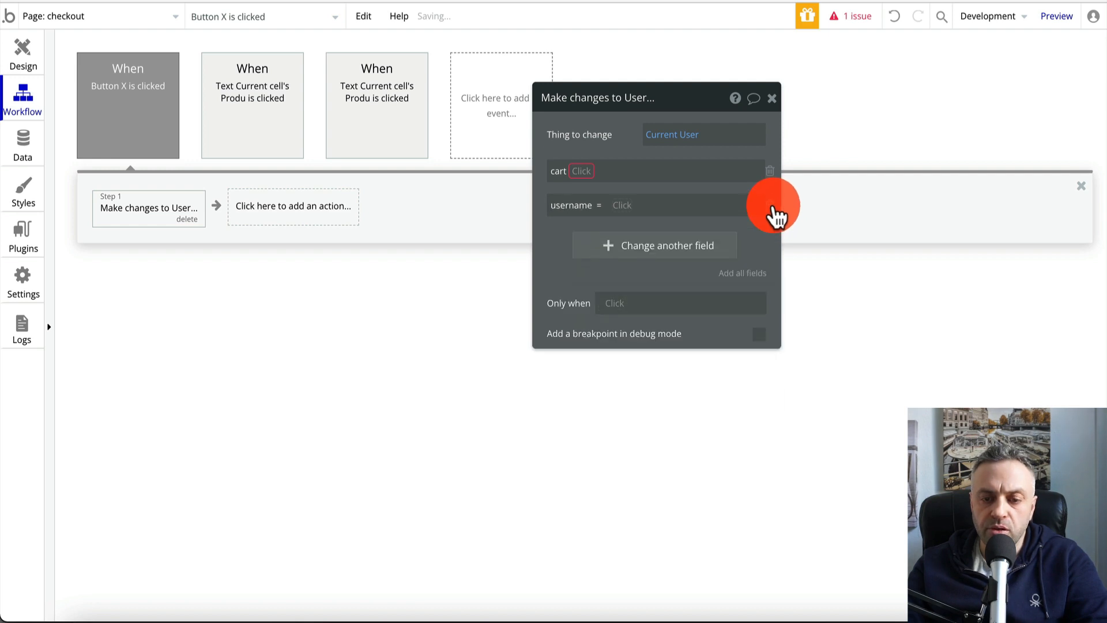
left_click(769, 206)
left_click(585, 183)
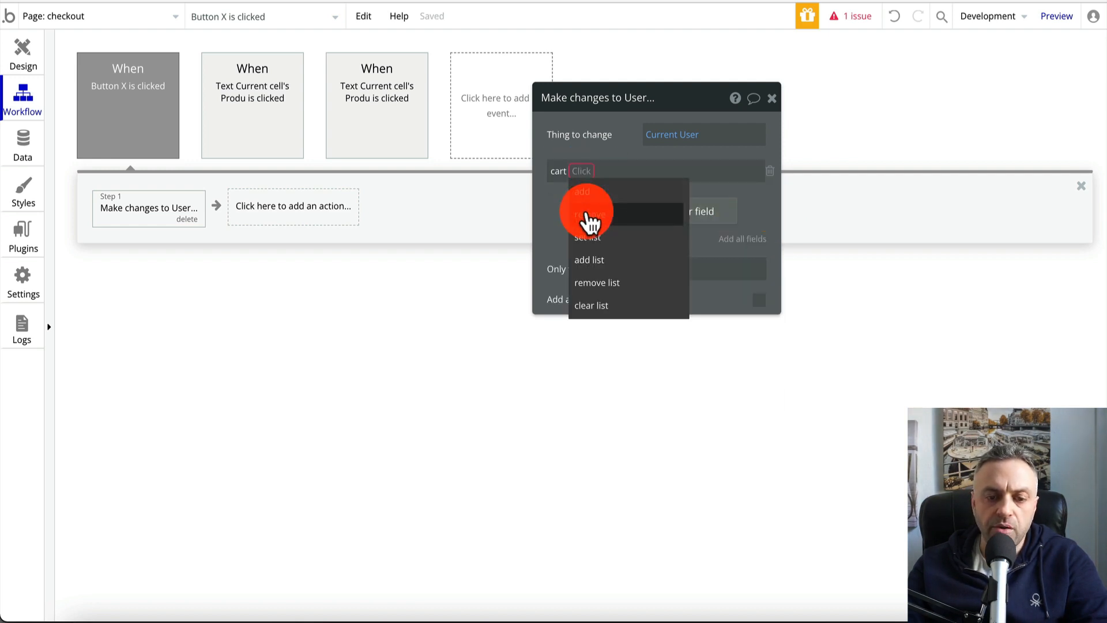
left_click(588, 219)
left_click(618, 170)
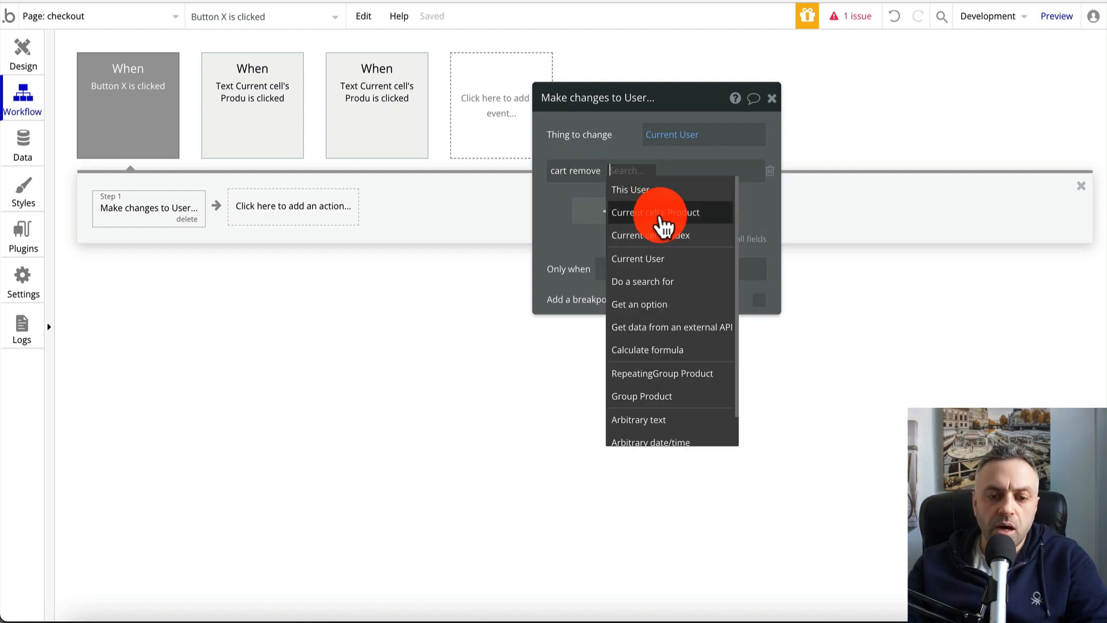
left_click(660, 214)
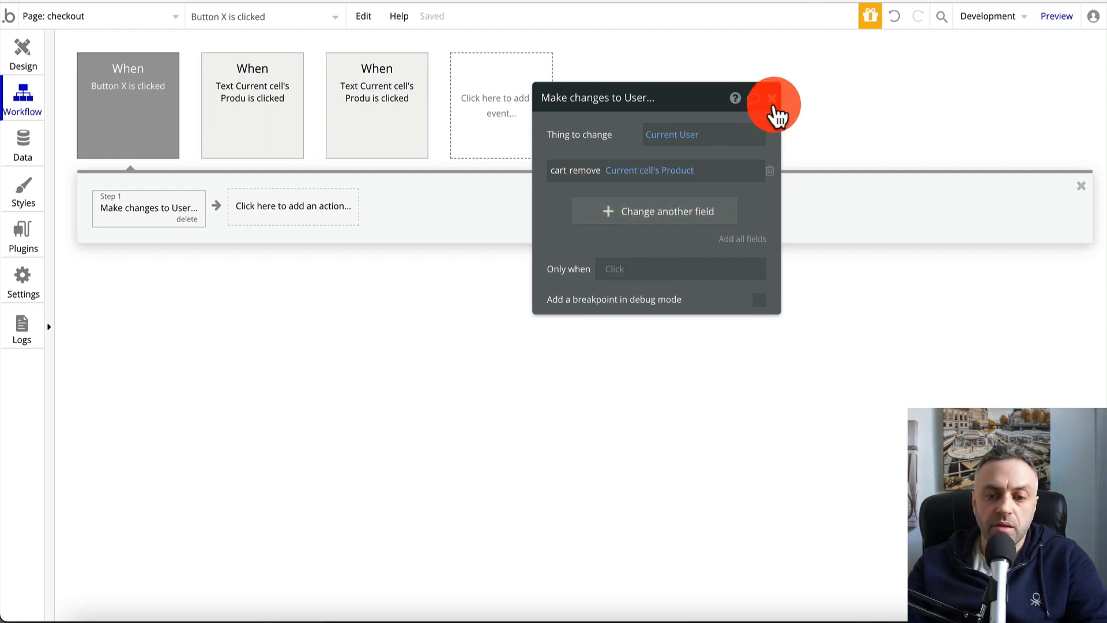
left_click(771, 98)
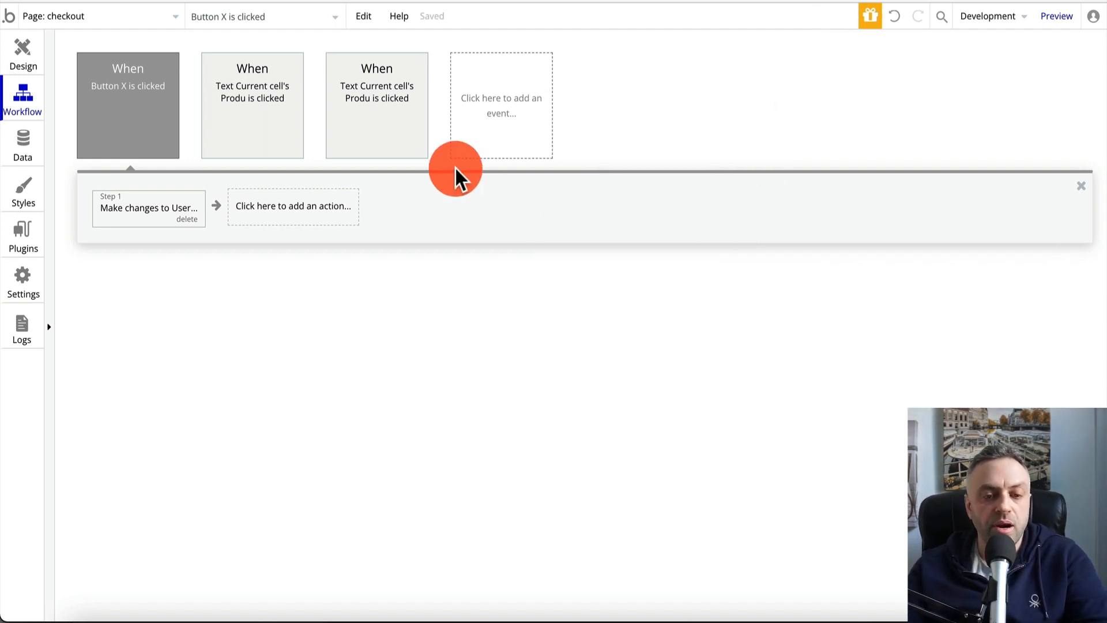
Add a Refresh the page action after the cart change
left_click(265, 210)
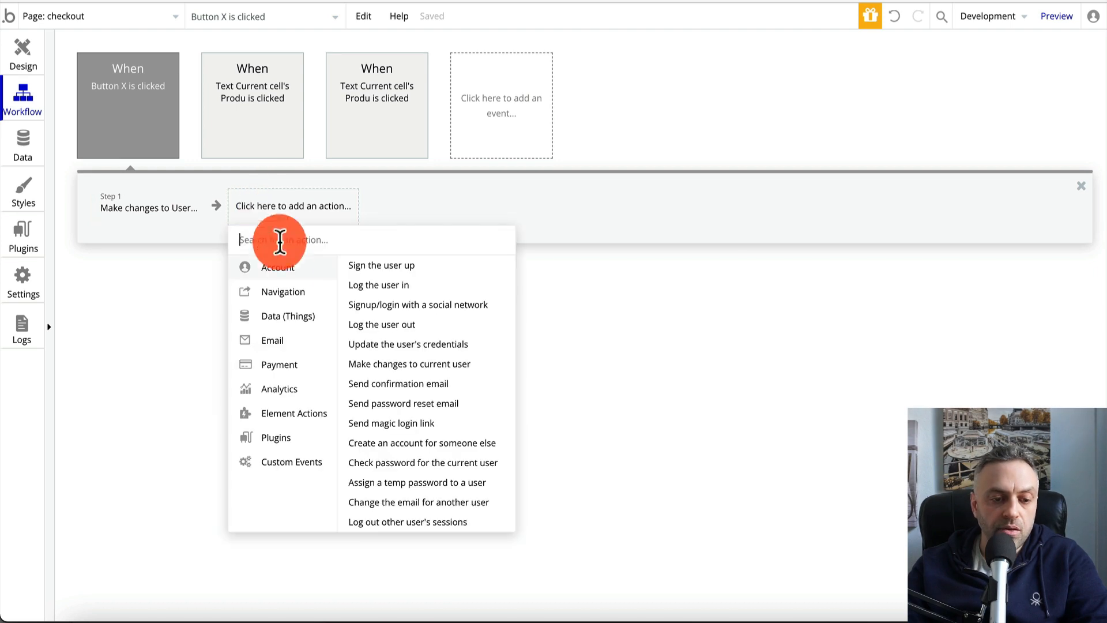
left_click(385, 284)
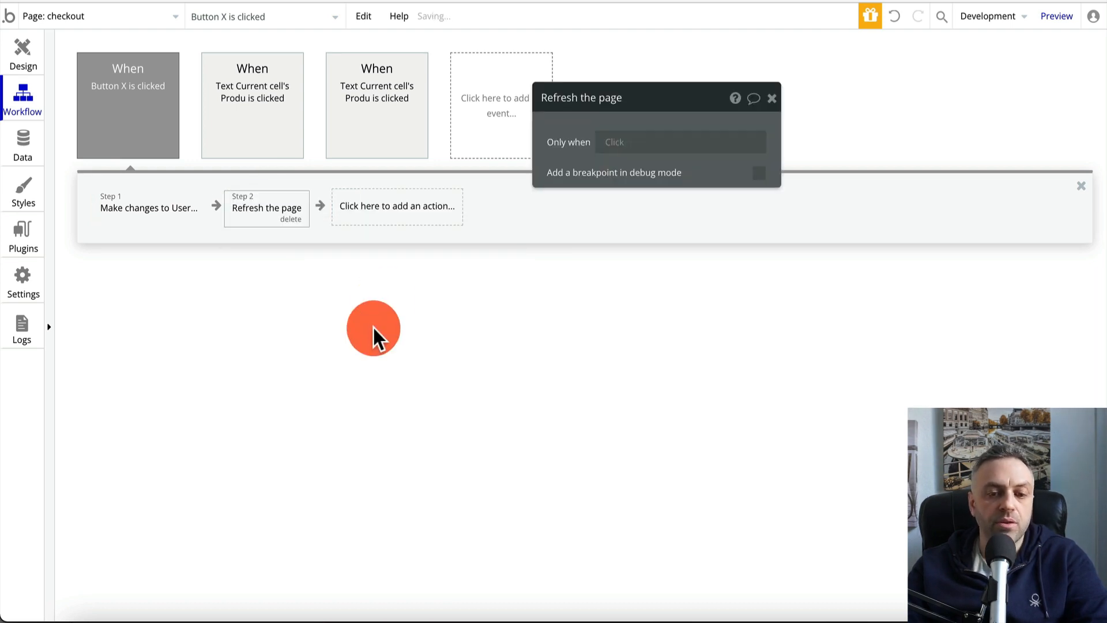
left_click(771, 98)
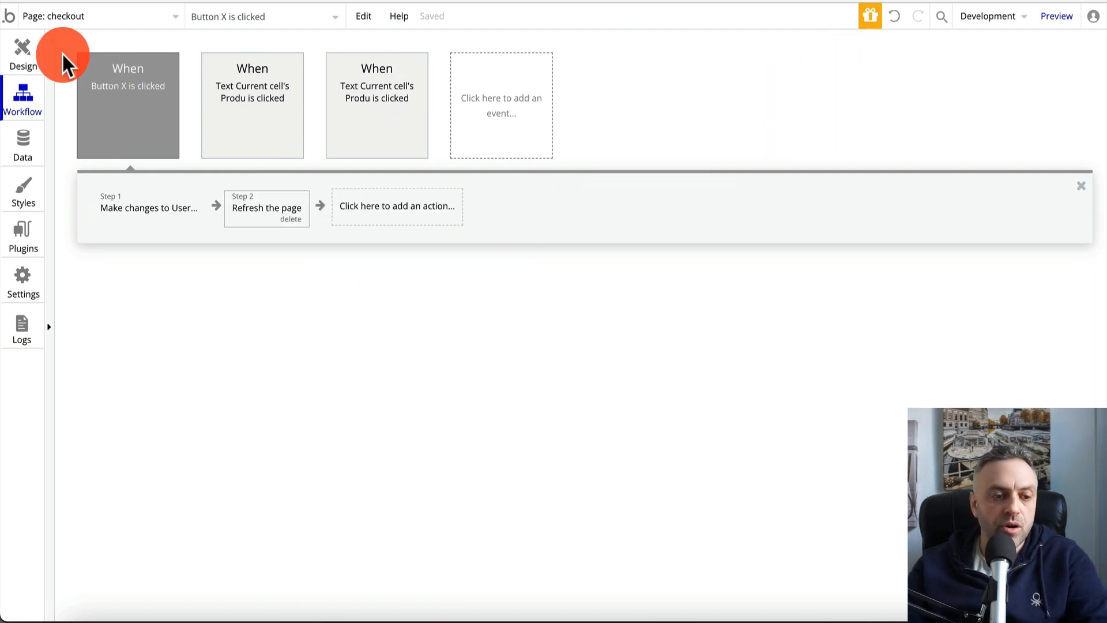
left_click(29, 50)
Preview from the index page, open widget1, check out, and remove the gadget1 and widget1 cart rows
left_click(74, 18)
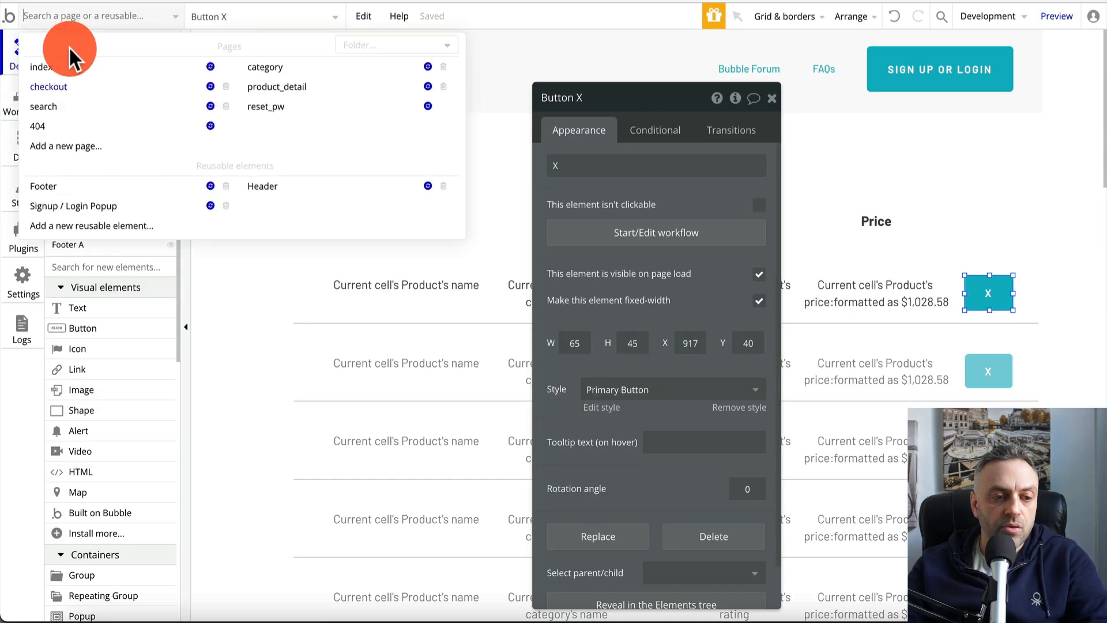
left_click(66, 68)
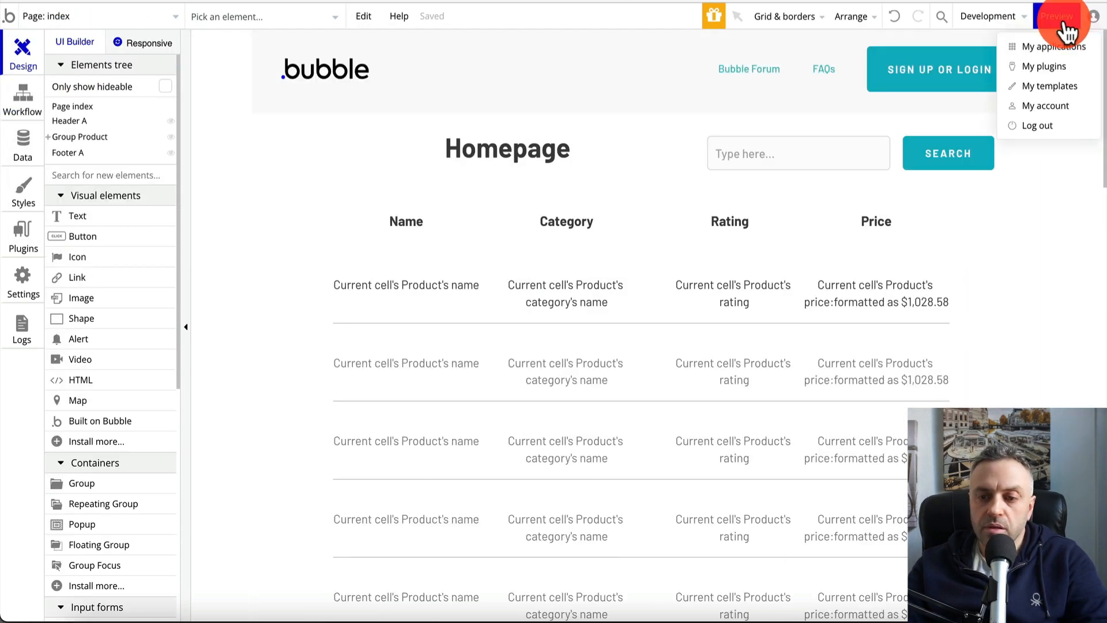
left_click(1060, 17)
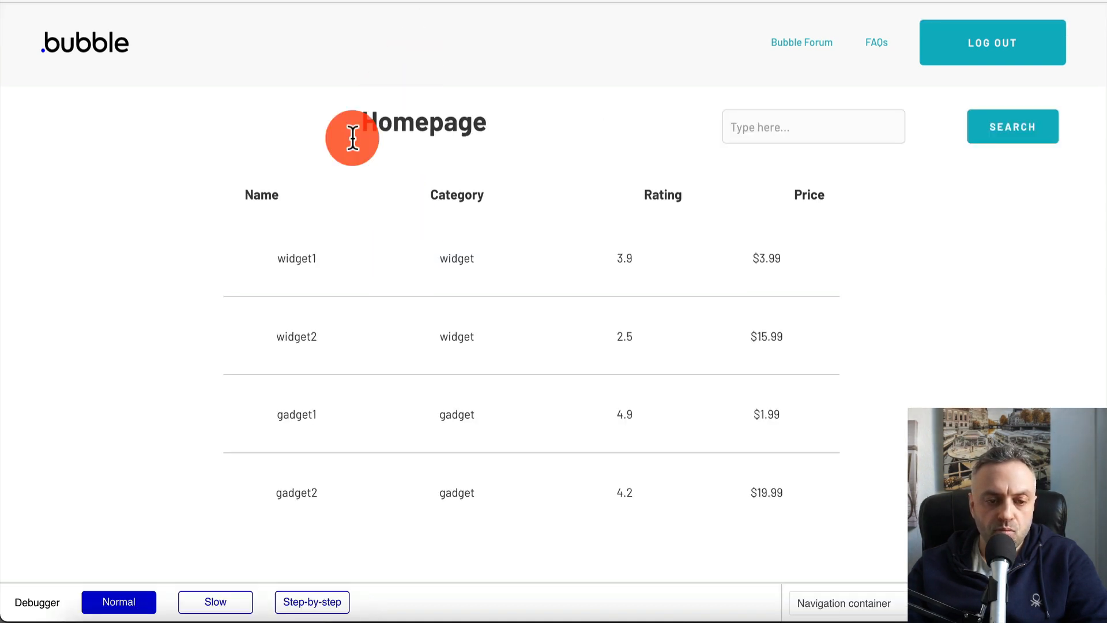
left_click(301, 267)
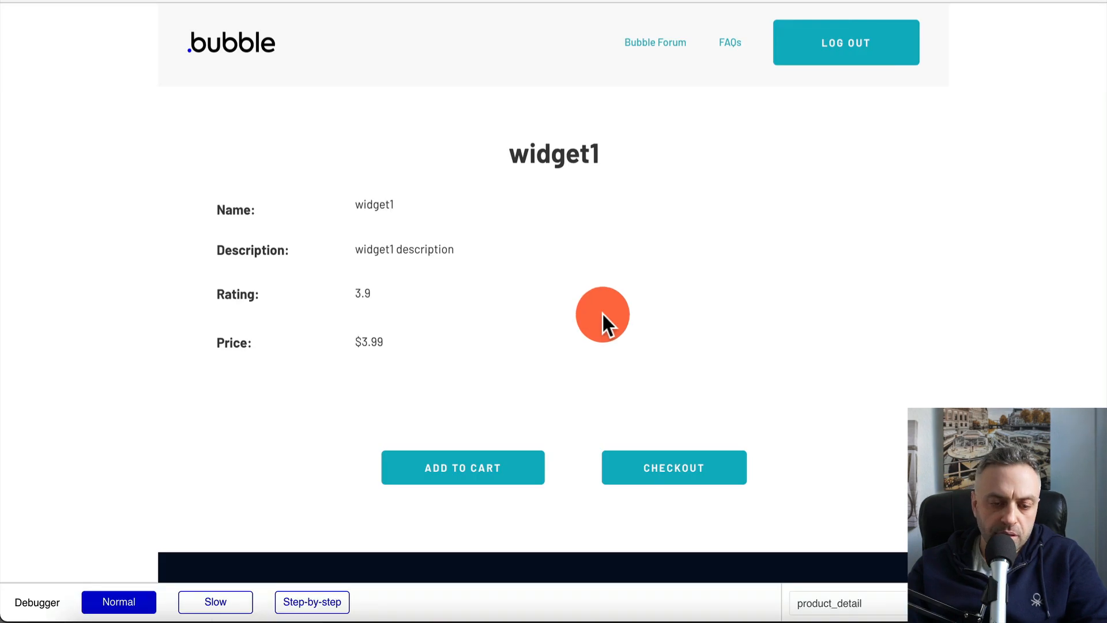
left_click(689, 482)
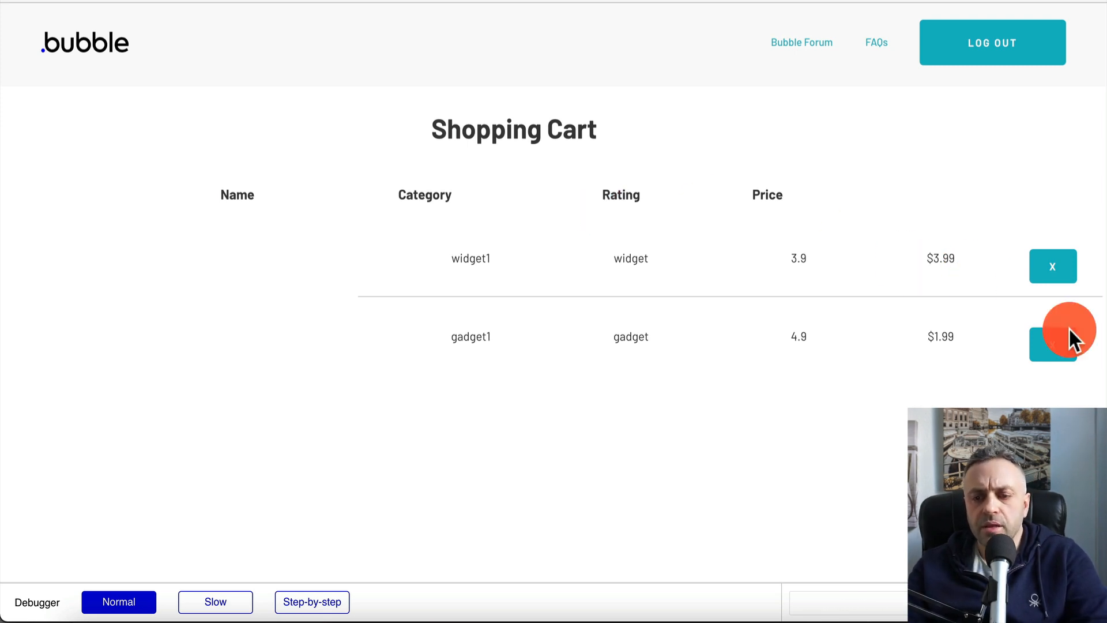
left_click(1060, 349)
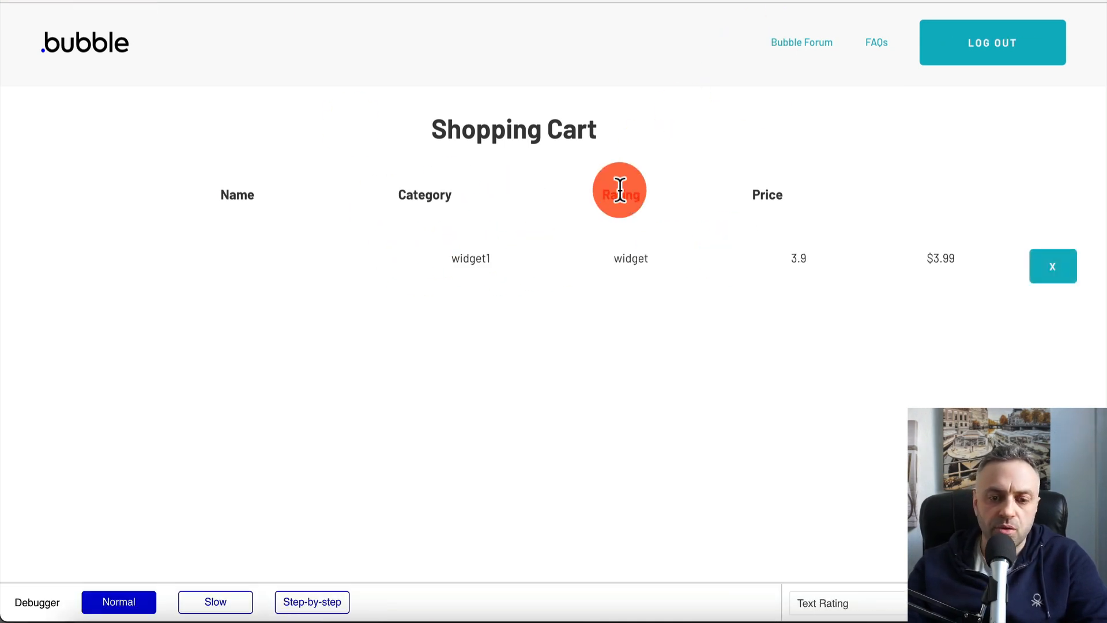
left_click(1059, 276)
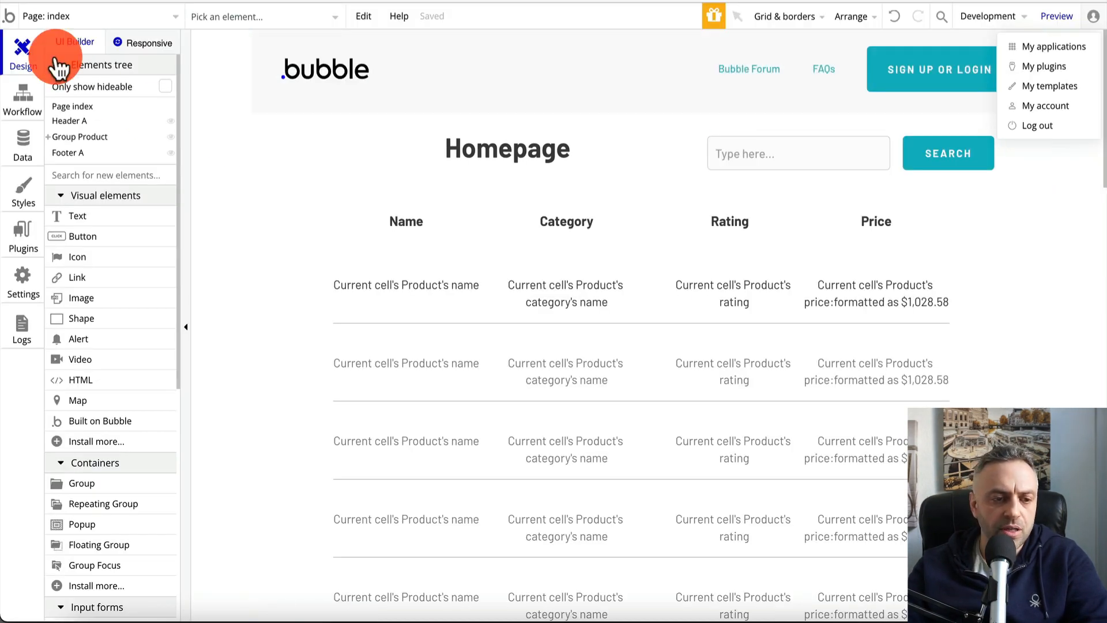
Inspect the CHECKOUT button's properties on the product_detail page
left_click(168, 16)
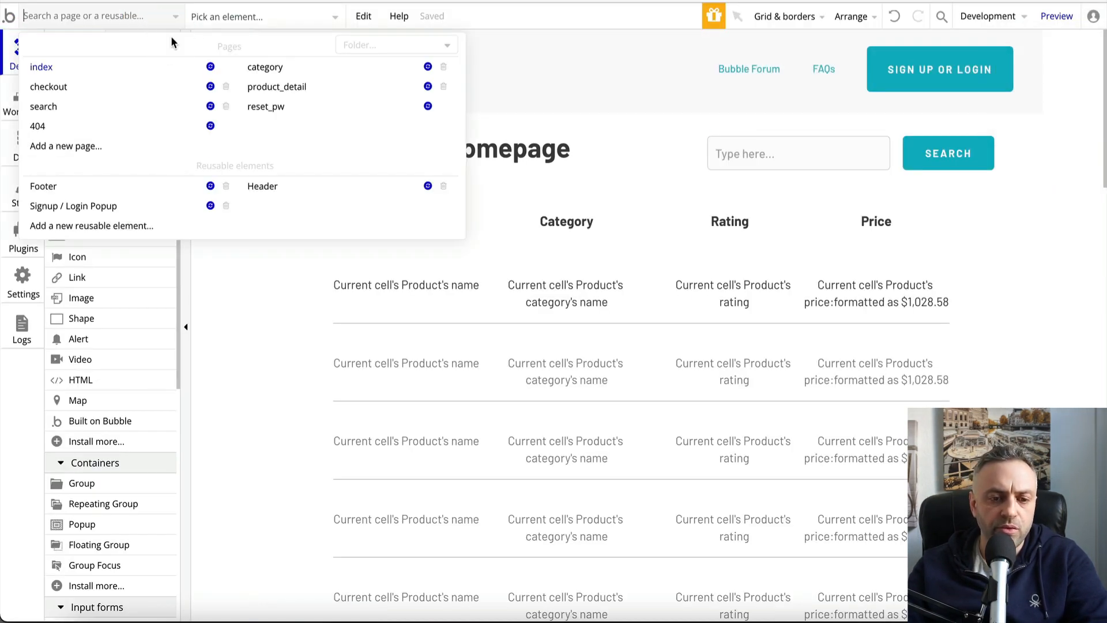
left_click(280, 87)
double_click(775, 496)
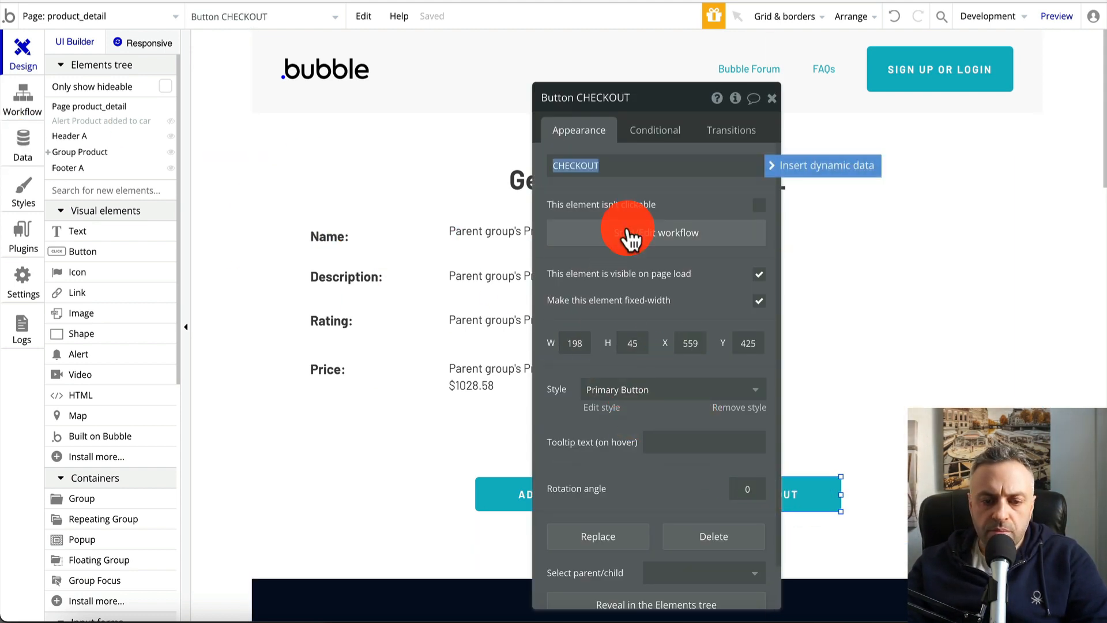
left_click_drag(660, 94, 883, 95)
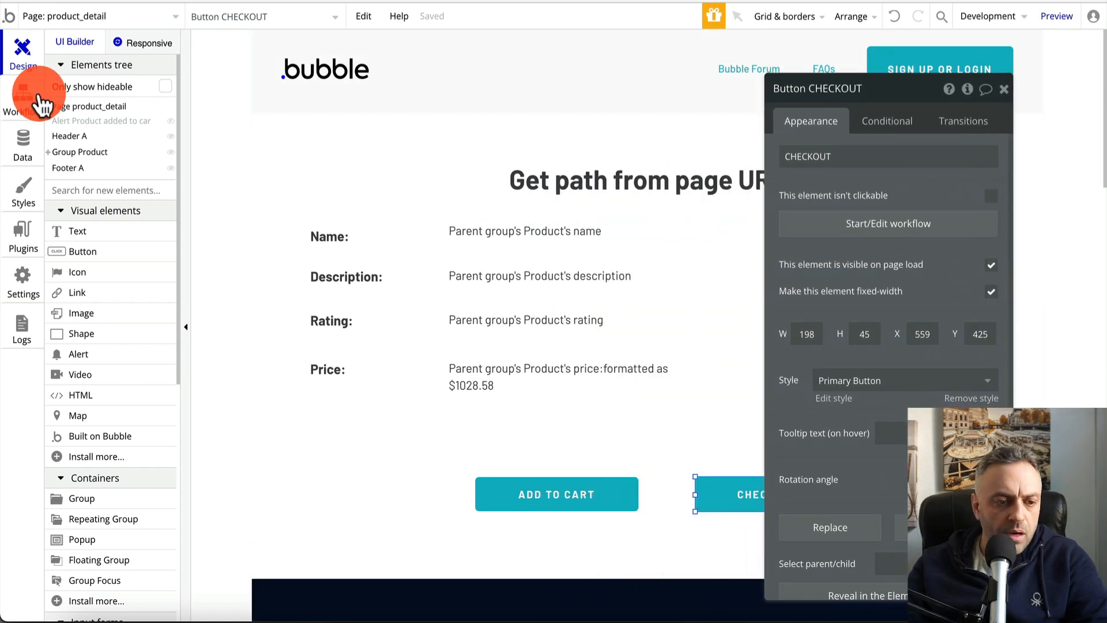
Delete the 'Refresh the page' step from the checkout X button's click workflow
left_click(137, 21)
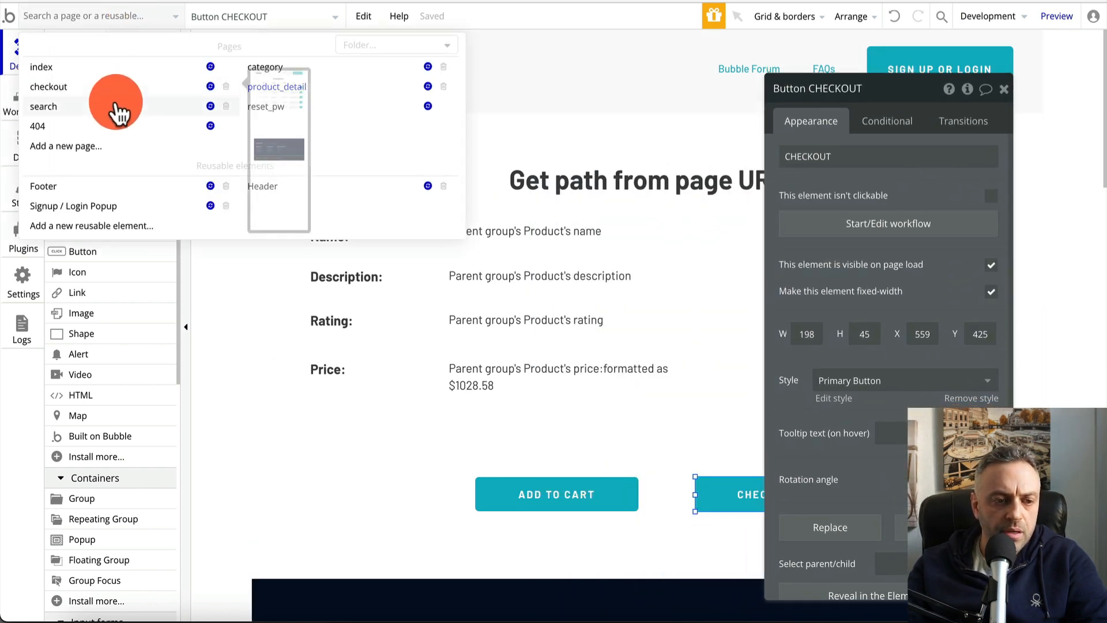
left_click(118, 87)
left_click(988, 293)
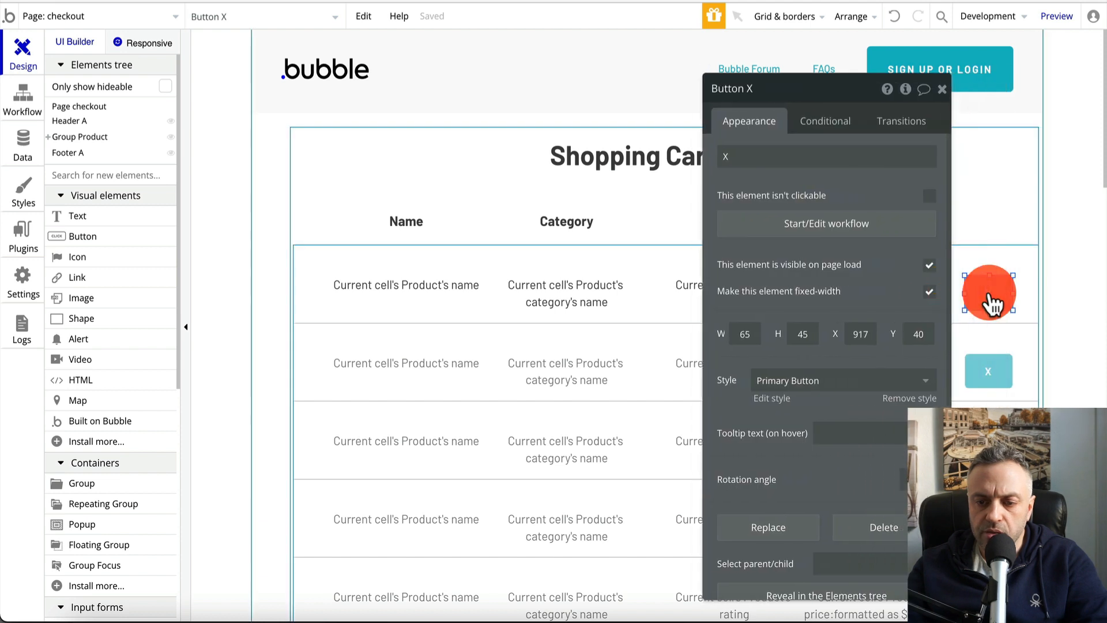
left_click(843, 228)
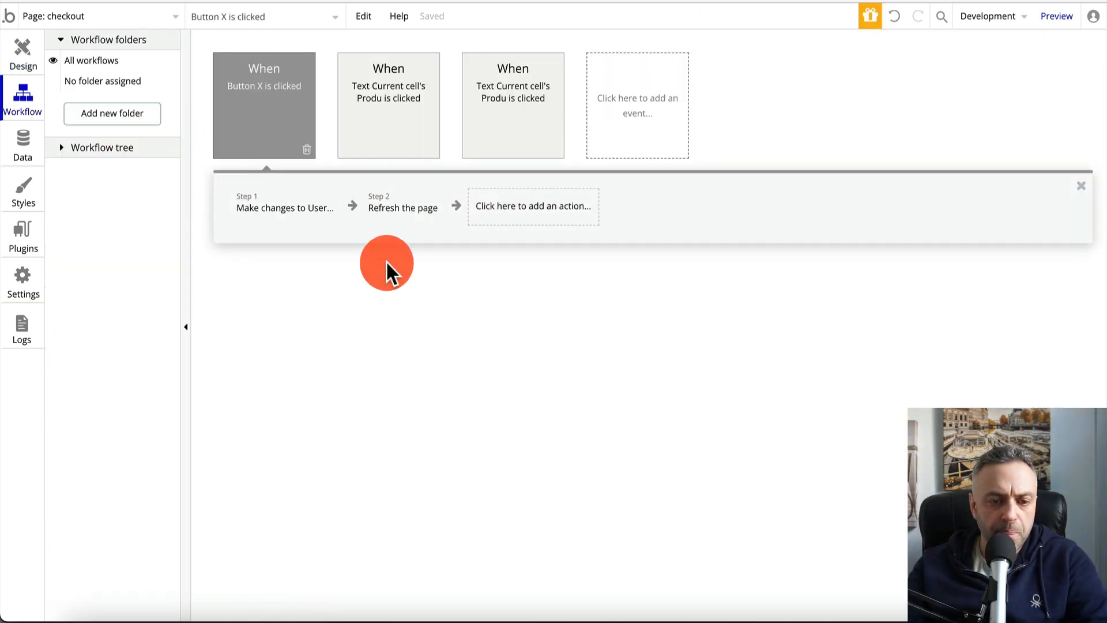
left_click(412, 225)
left_click(429, 221)
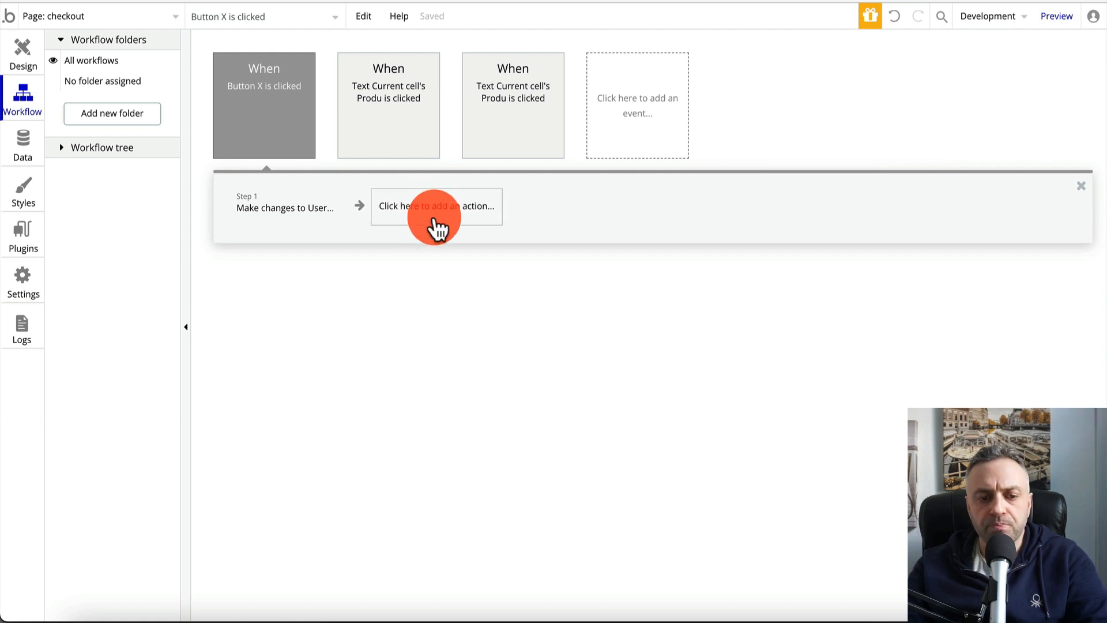
Close the X button's property editor on the checkout design and go to the Plugins page
left_click(24, 58)
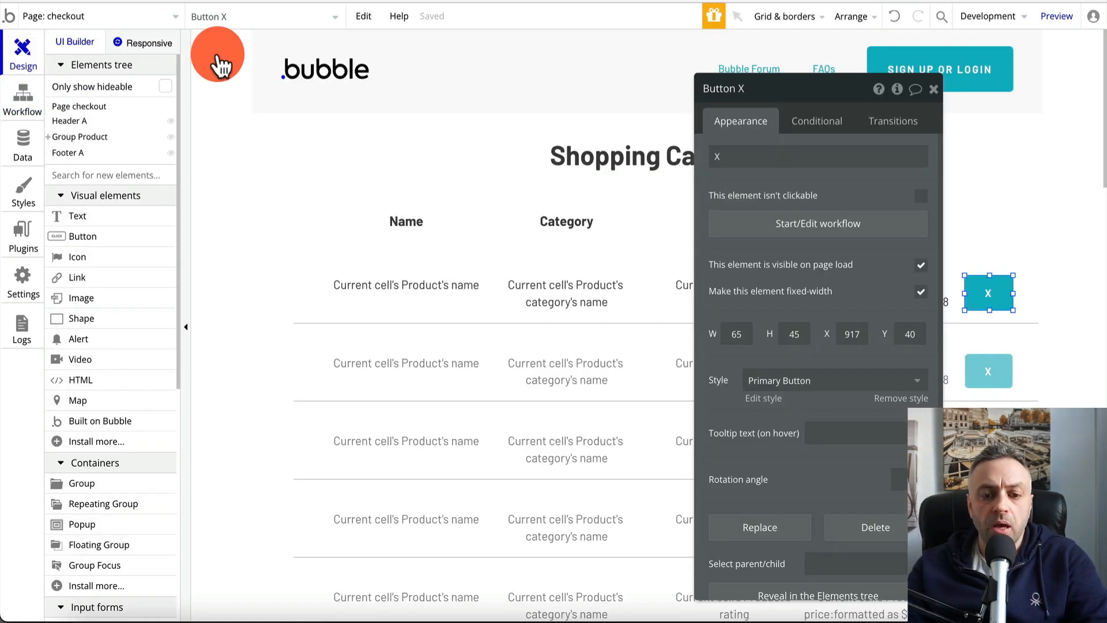
left_click(934, 89)
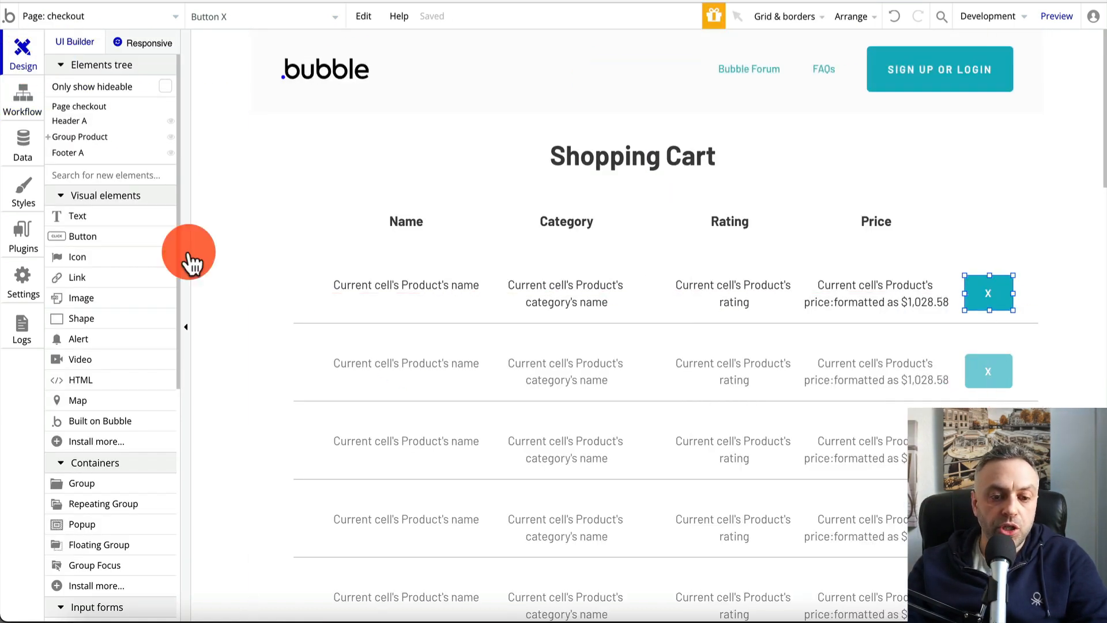
scroll(217, 333, "down", 5)
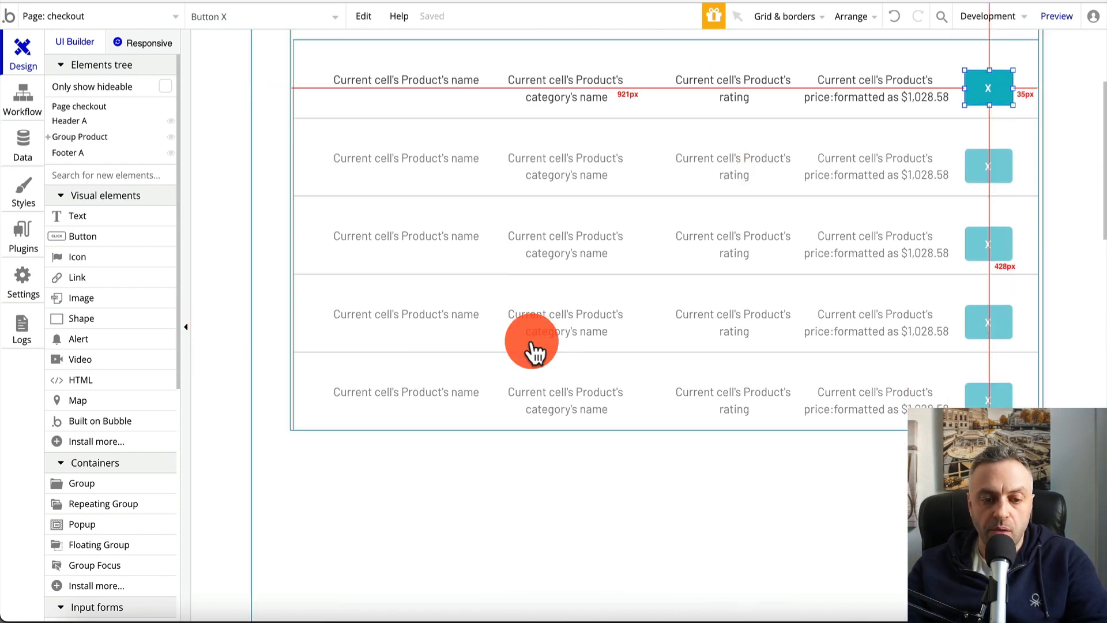
scroll(535, 352, "down", 3)
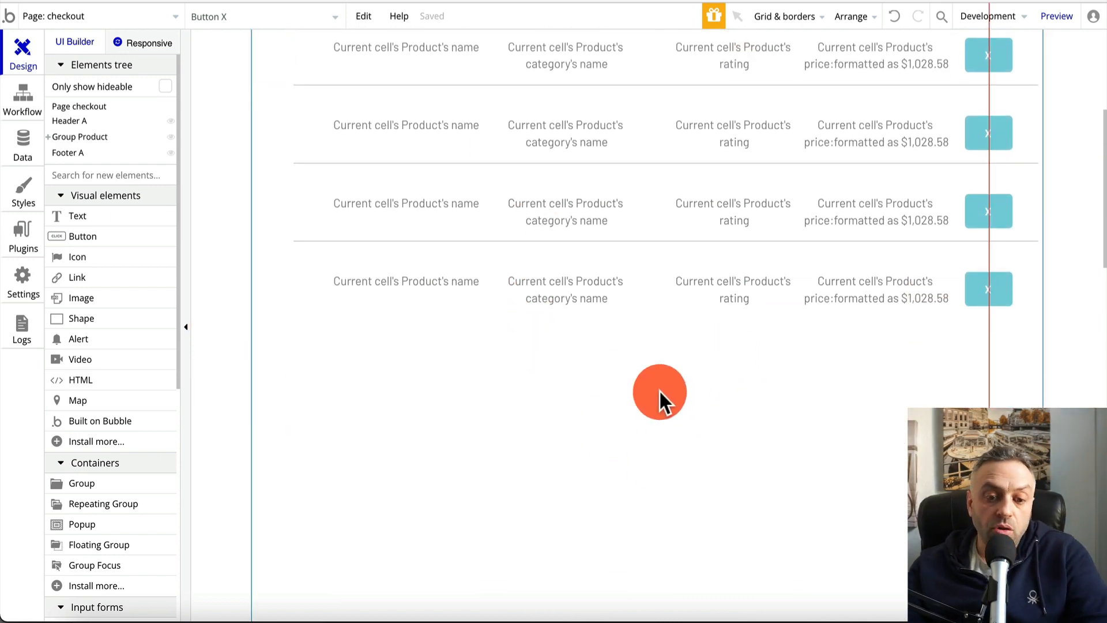
scroll(465, 405, "down", 5)
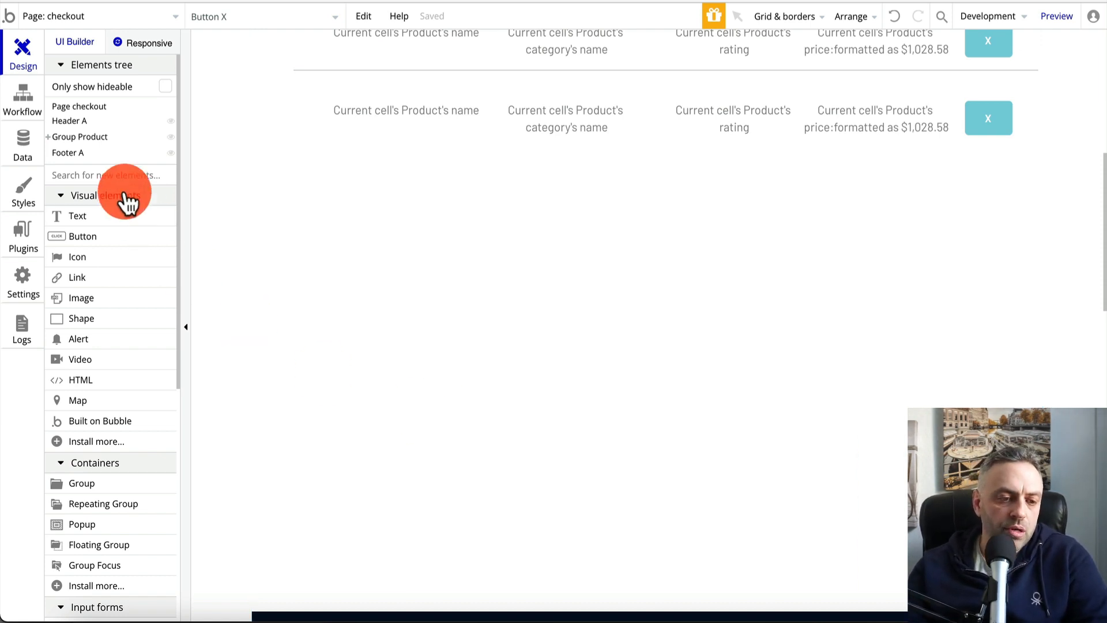
left_click(23, 233)
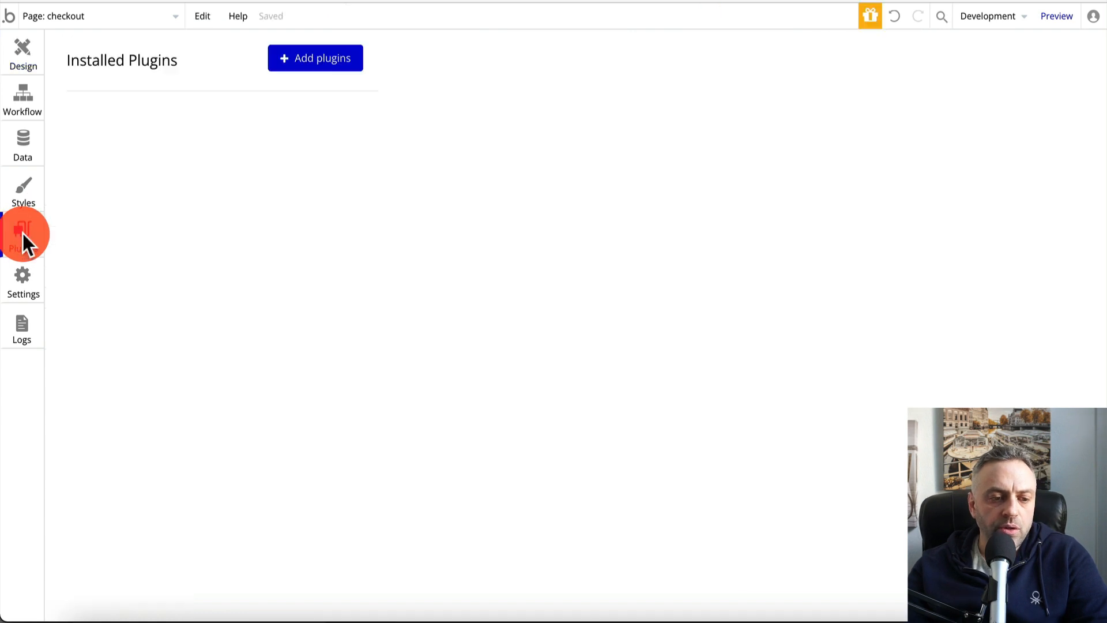
Search the plugin catalogue for 'stripe', install the Stripe plugin, and review its settings
left_click(326, 60)
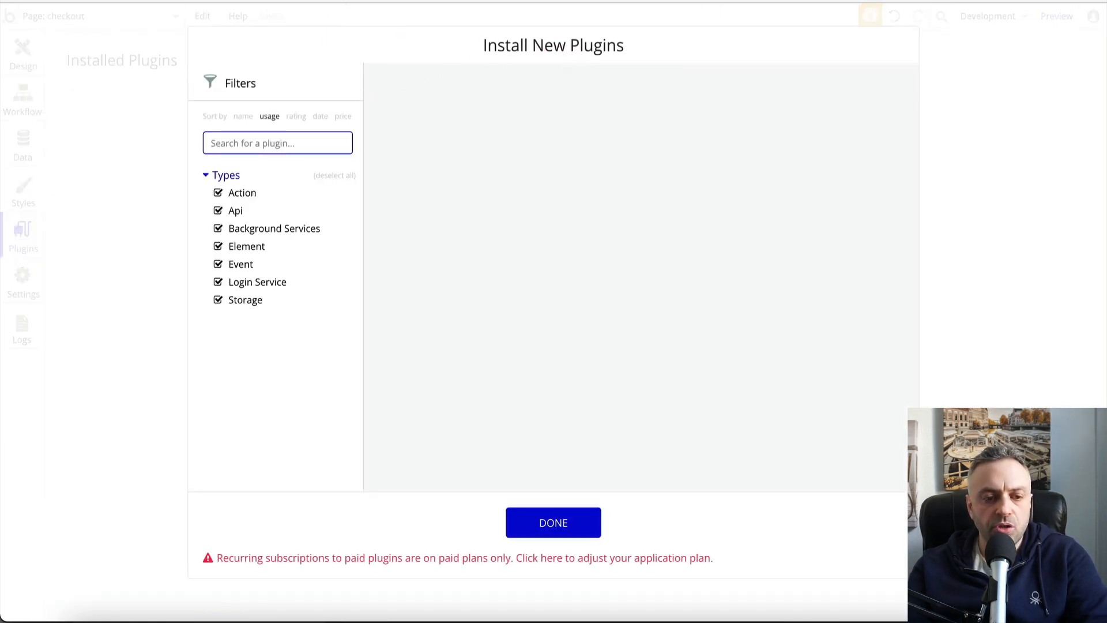
left_click(278, 147)
type("stripe")
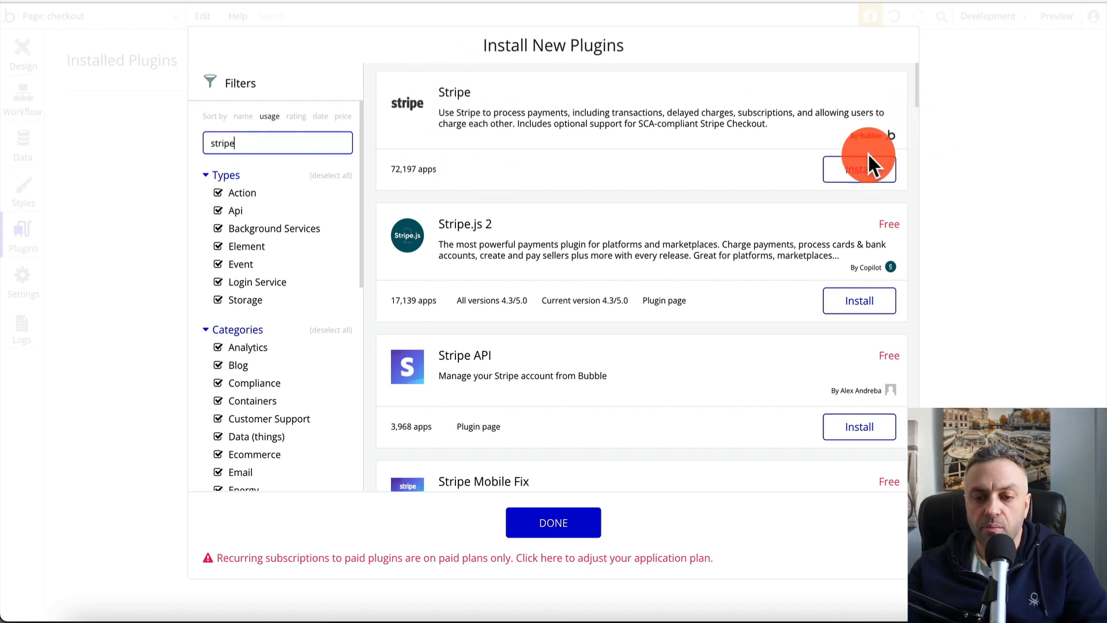
left_click(859, 173)
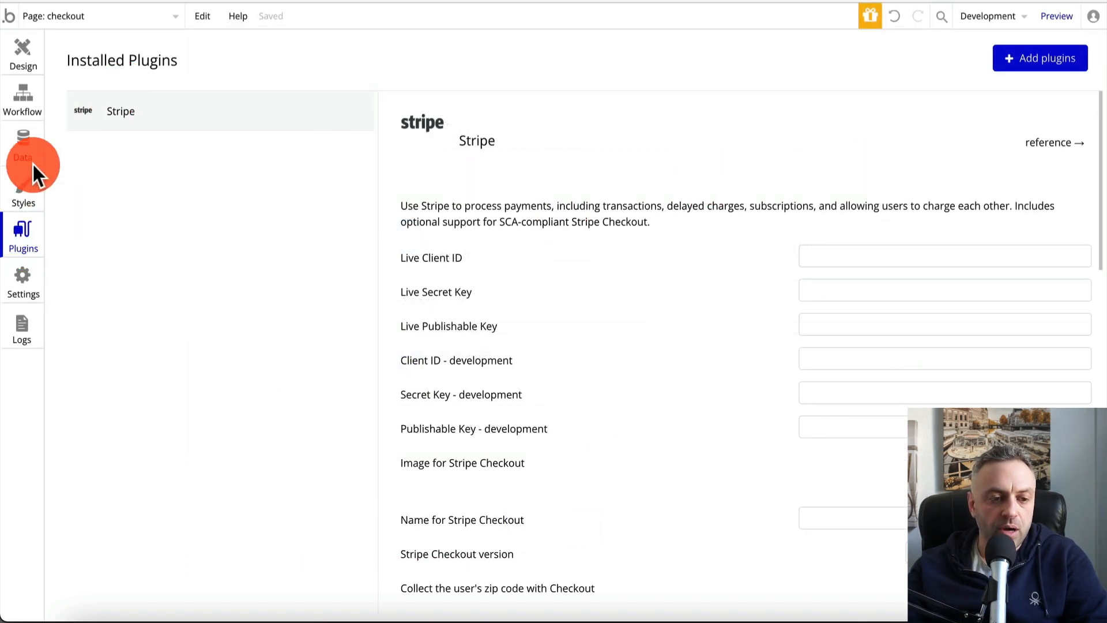
scroll(621, 224, "down", 2)
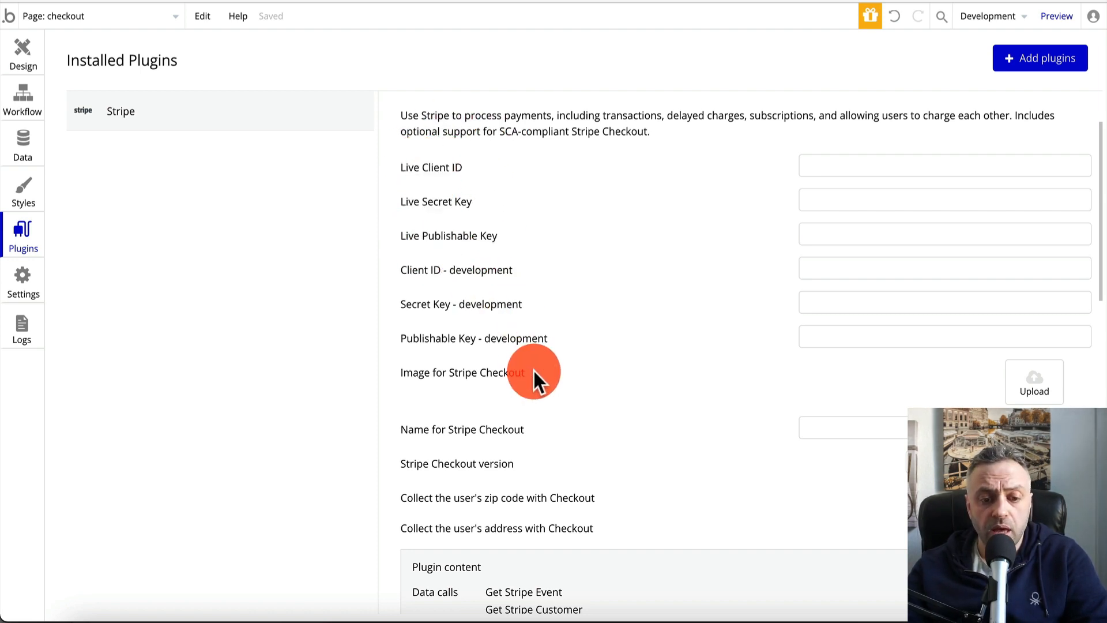
scroll(543, 324, "down", 3)
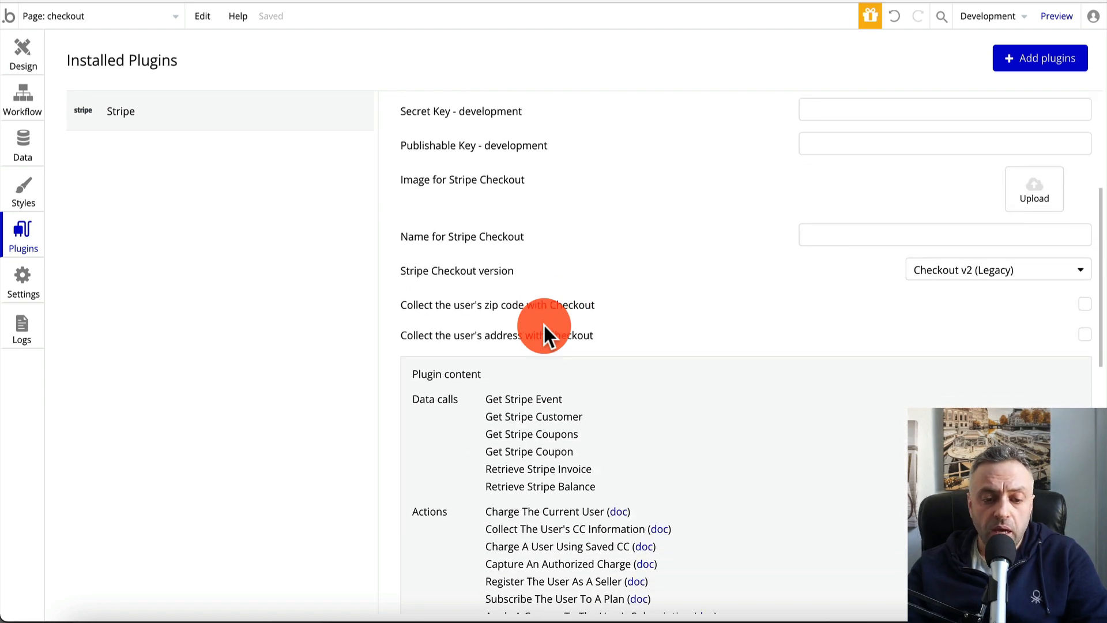
scroll(478, 234, "down", 3)
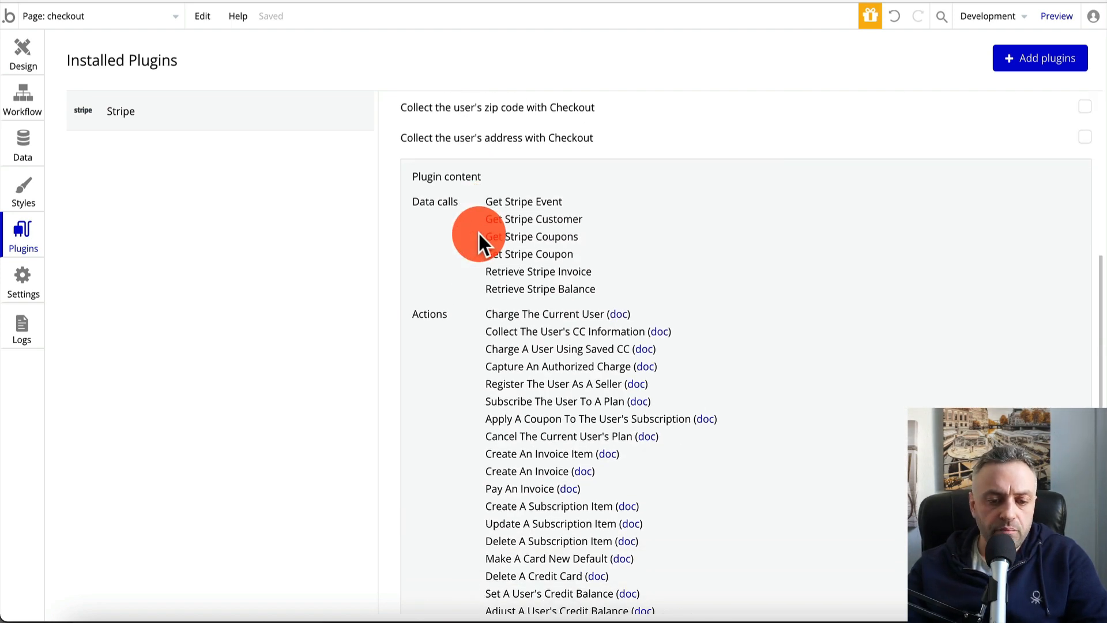
scroll(478, 233, "up", 8)
scroll(708, 296, "down", 15)
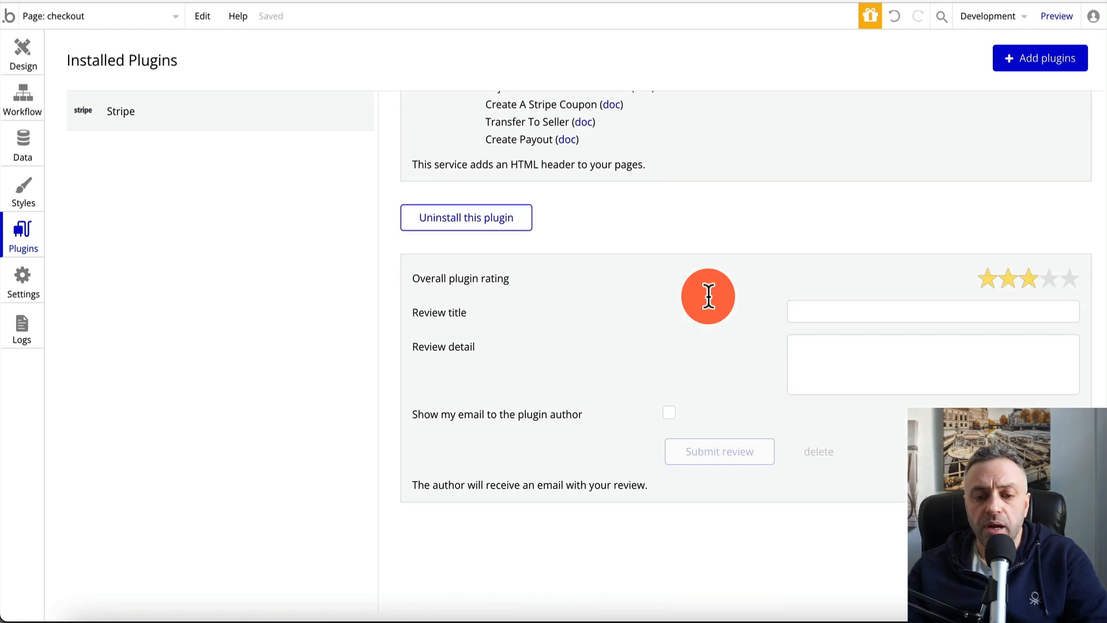
Place a new Button below the Shopping Cart list on the checkout page
left_click(27, 53)
left_click(438, 167)
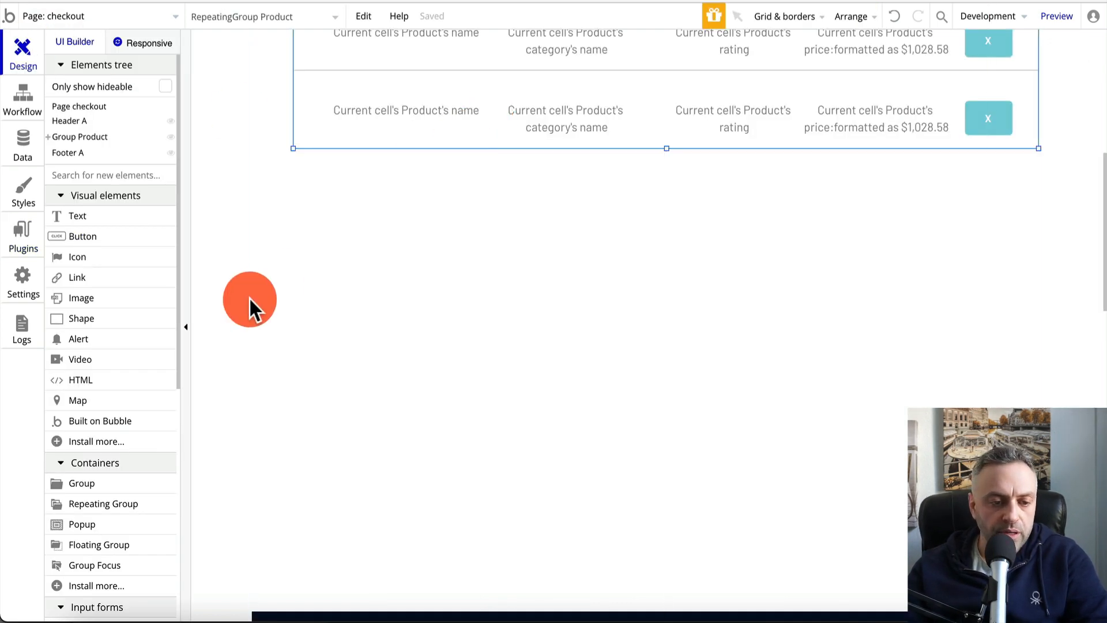
left_click(69, 237)
left_click(593, 296)
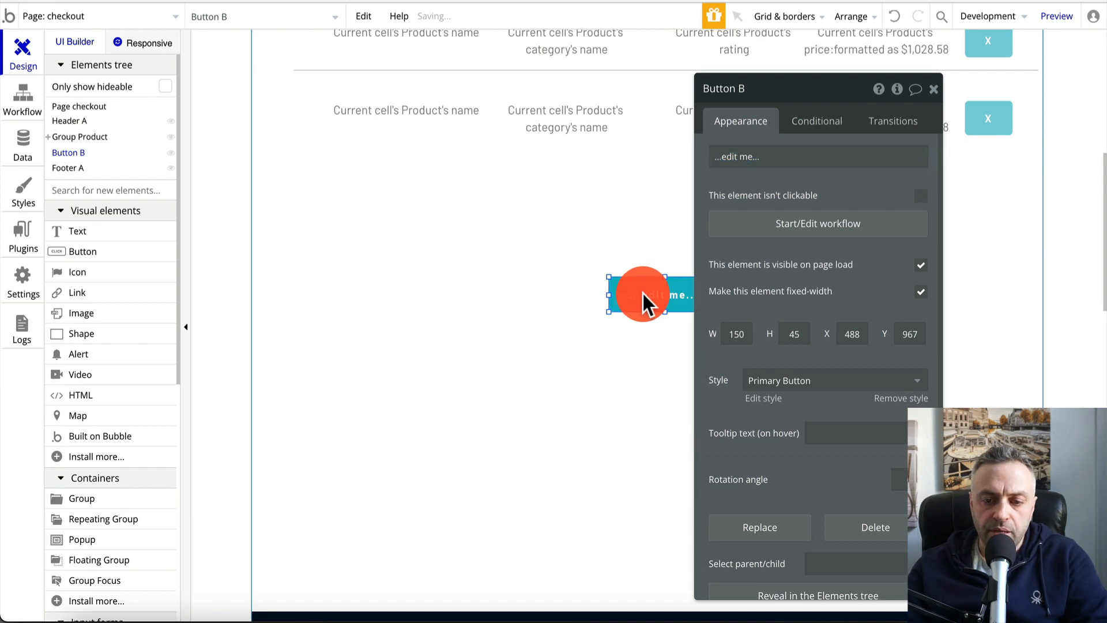
Give Button B a click workflow with a Stripe 'Charge the current user' action
left_click(817, 240)
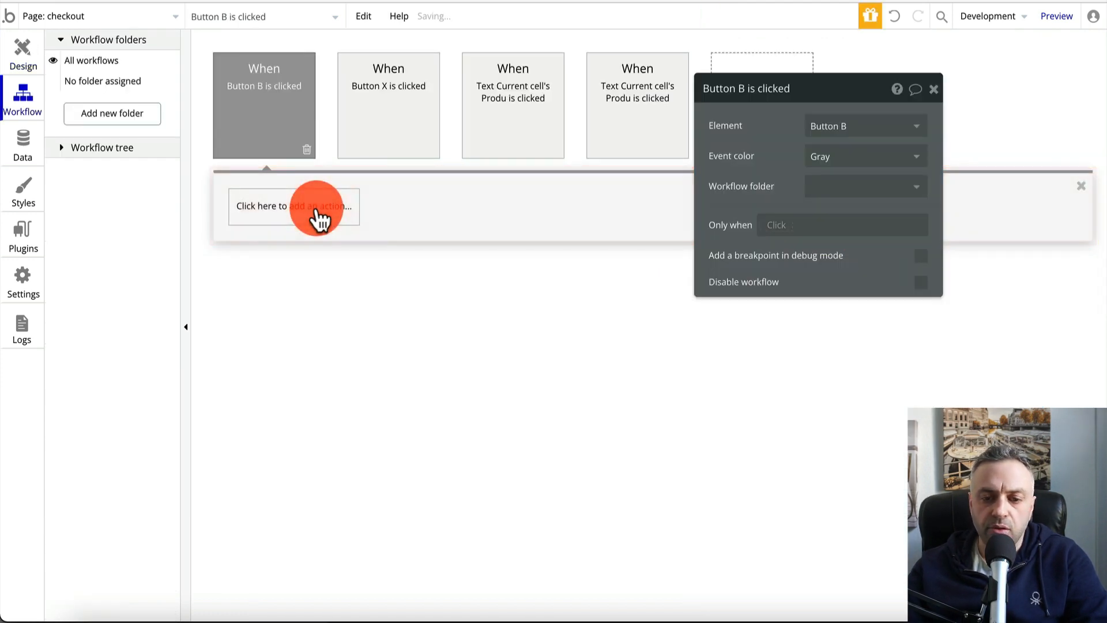
left_click(182, 327)
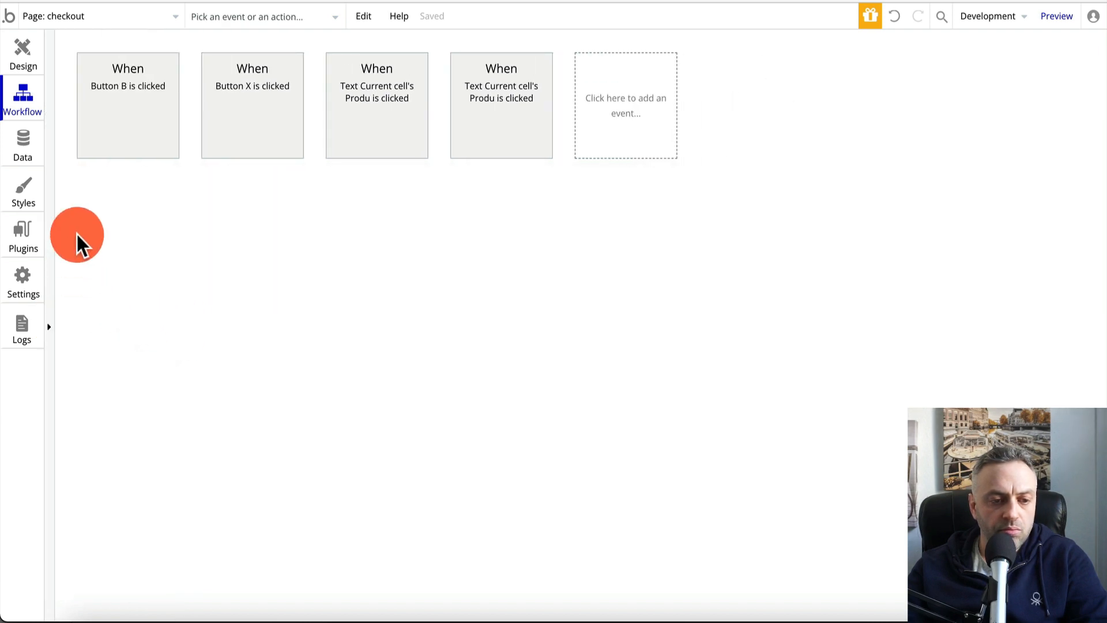
left_click(127, 133)
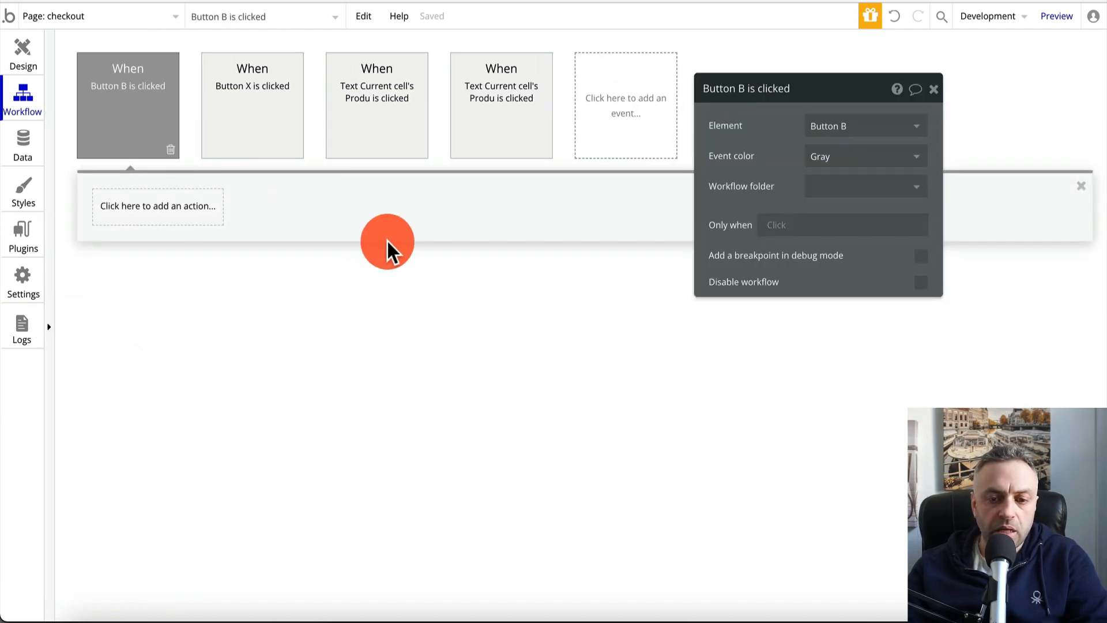
left_click(183, 216)
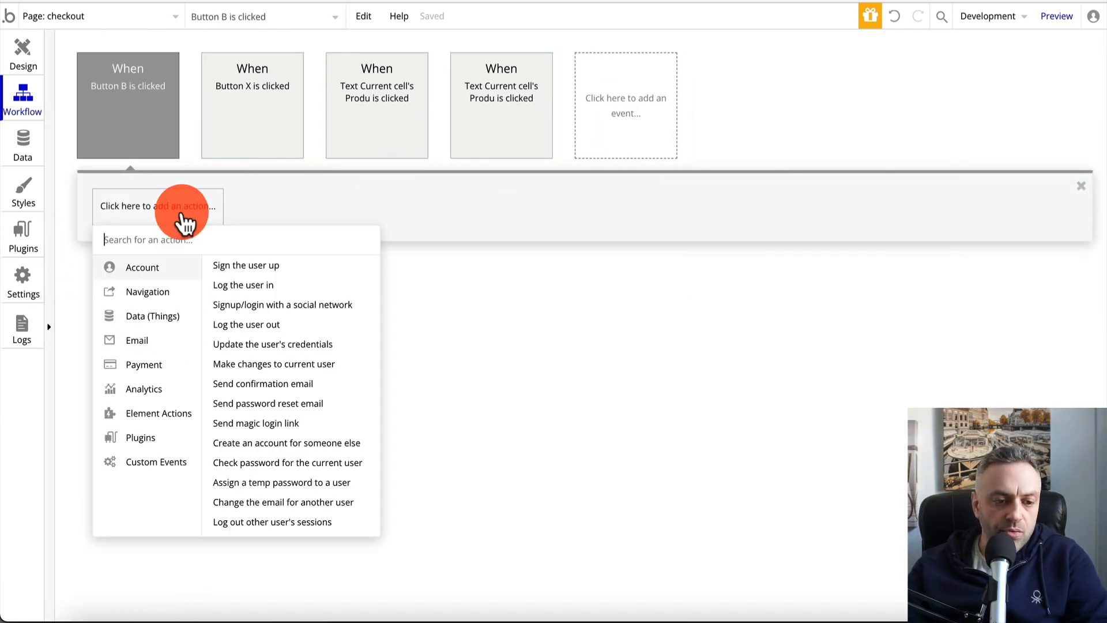
left_click(167, 443)
left_click(169, 416)
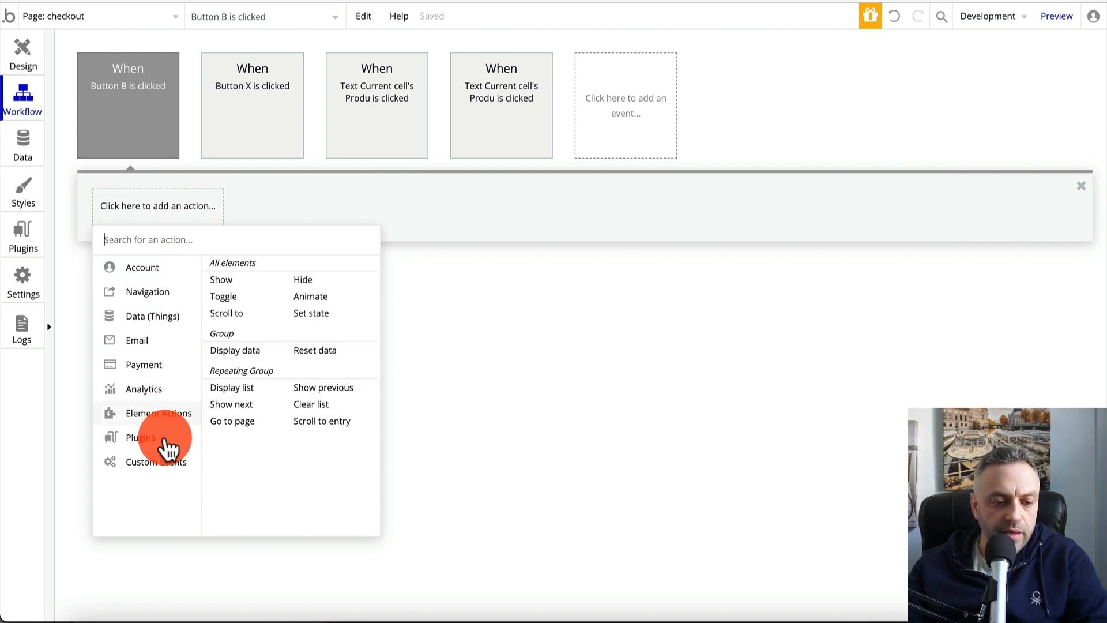
left_click(163, 441)
left_click(166, 468)
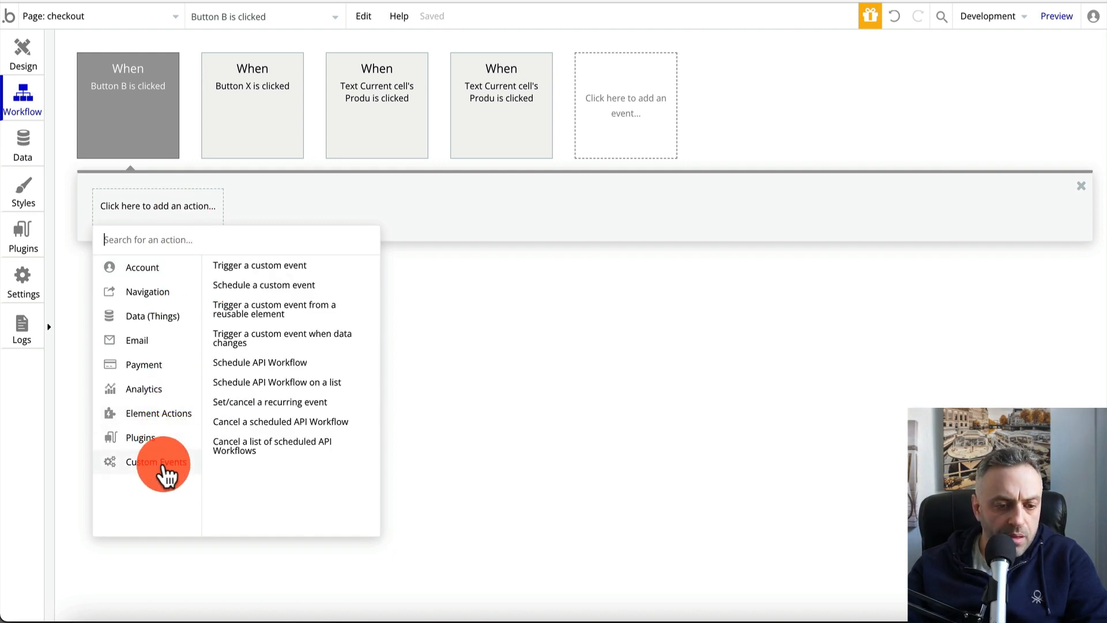
mouse_move(153, 370)
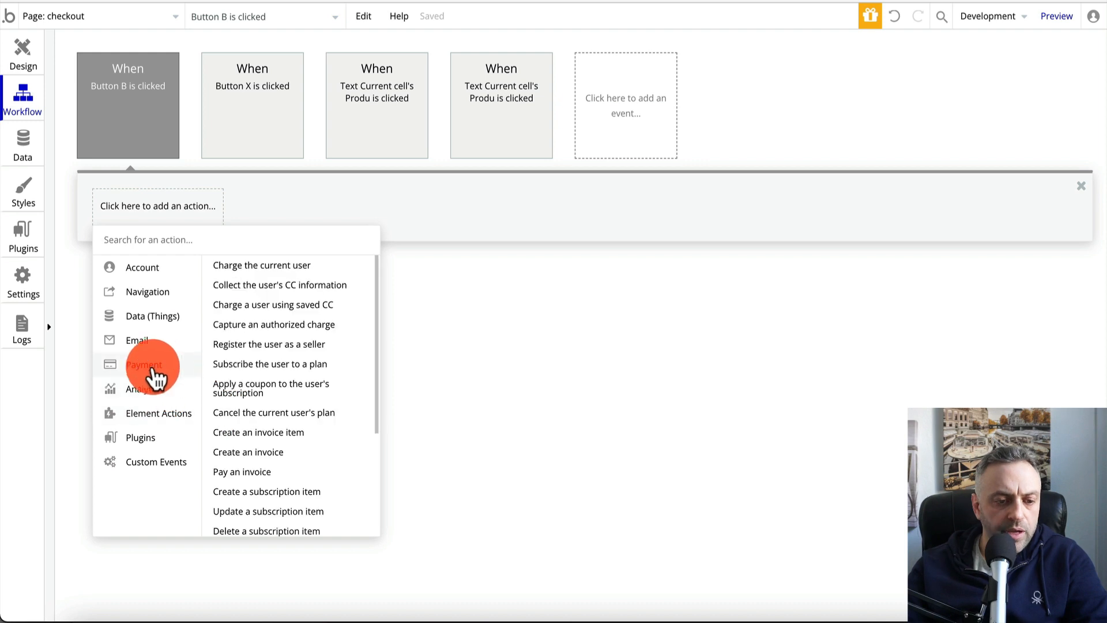
left_click(280, 269)
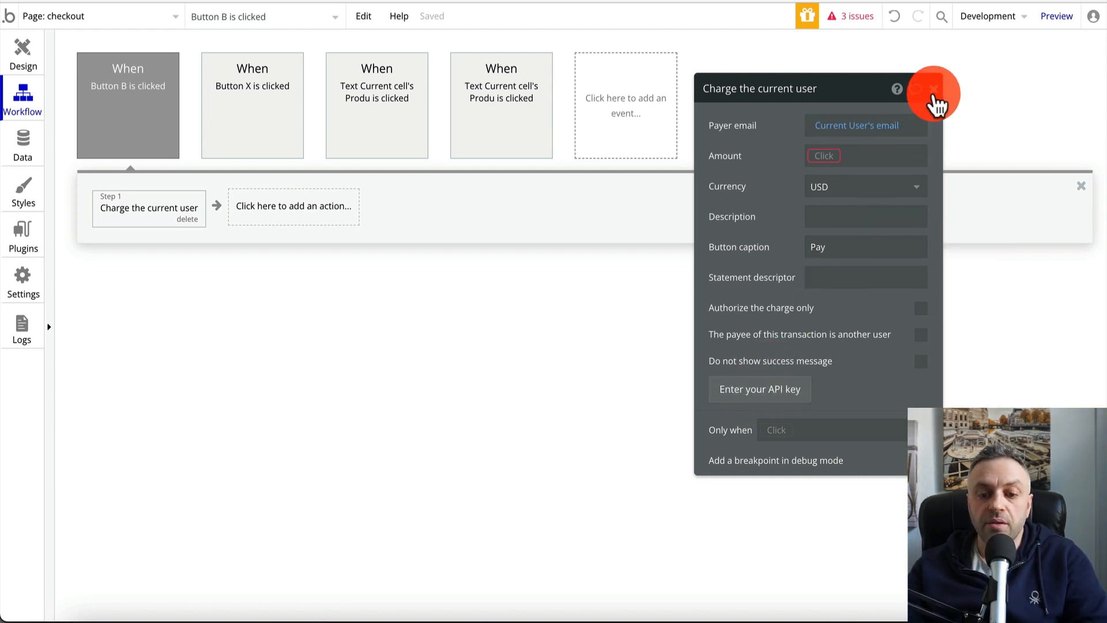
left_click(934, 90)
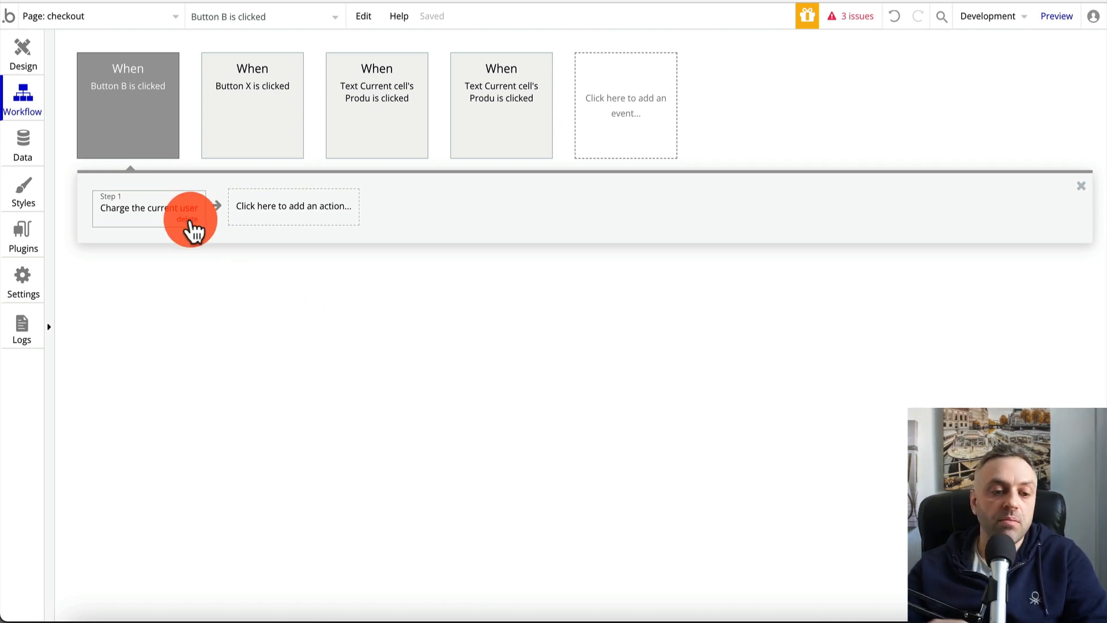
left_click(30, 60)
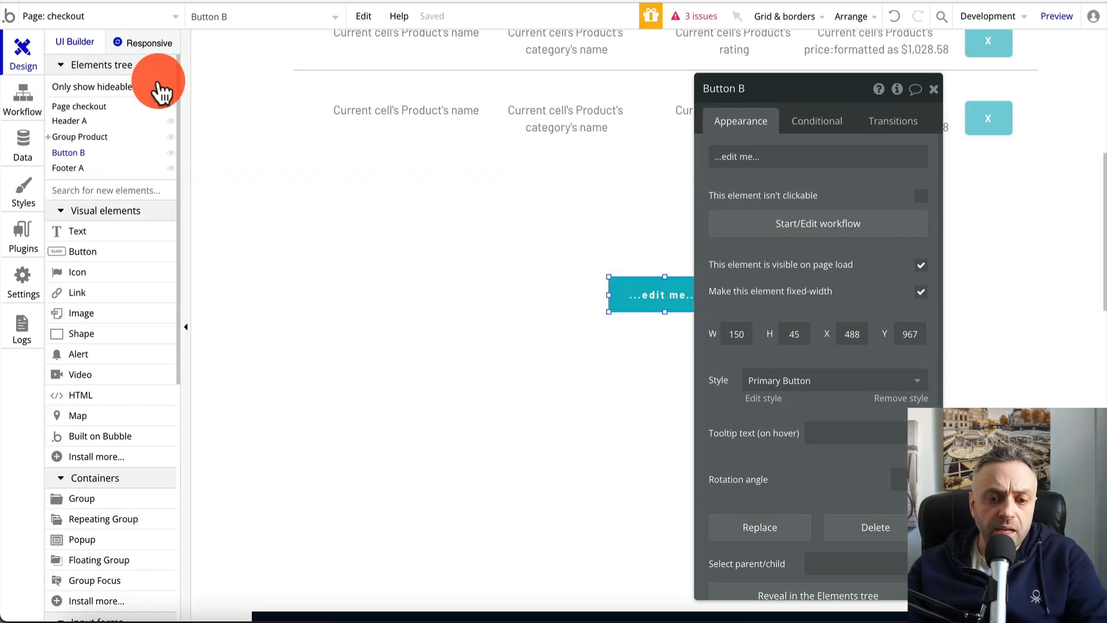
Close Button B's property panel and return to the checkout page editor
left_click(935, 90)
scroll(778, 210, "up", 5)
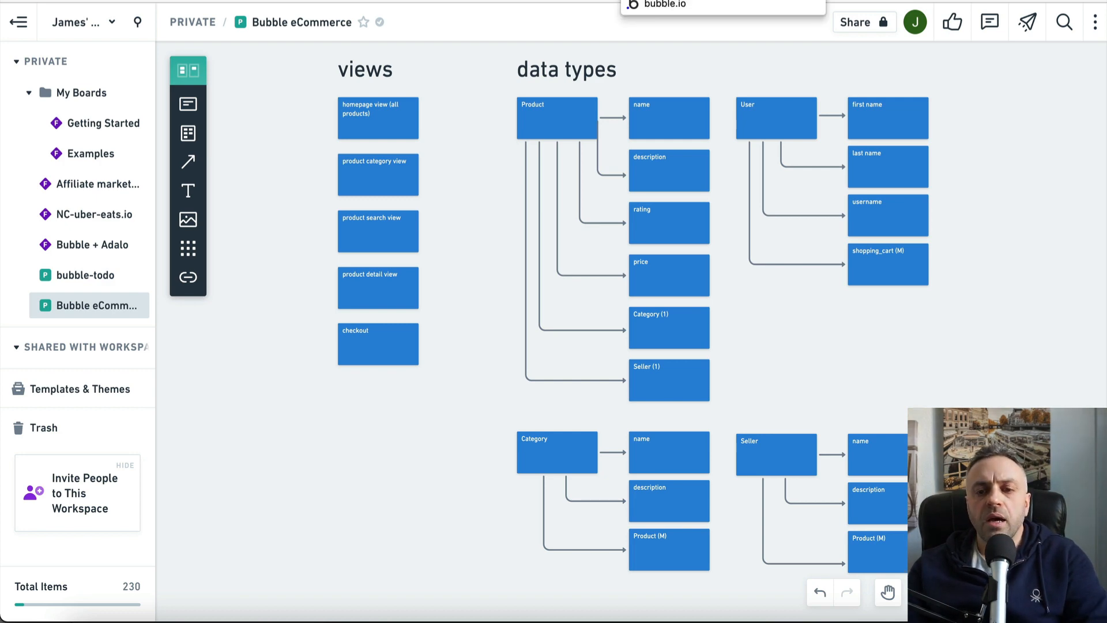
left_click(646, 0)
scroll(427, 268, "down", 3)
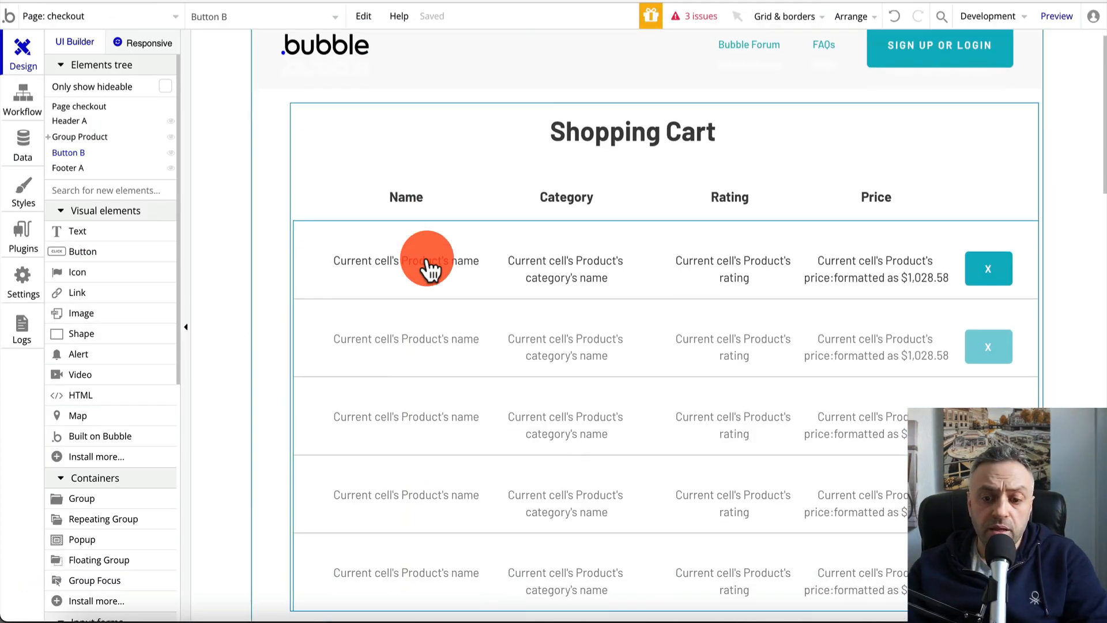